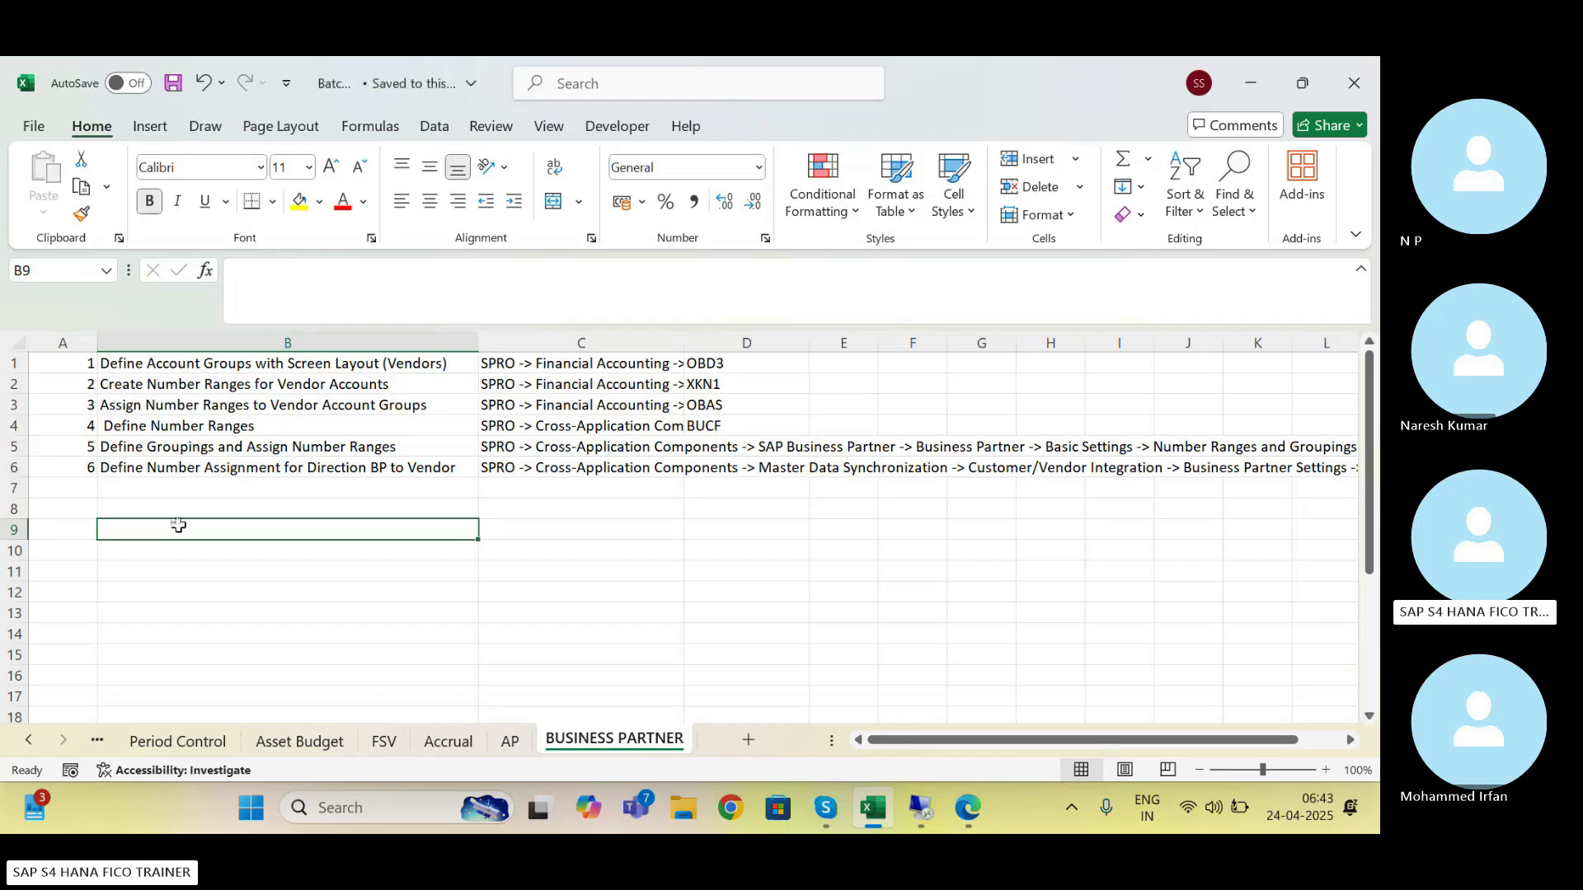
# Enter the heading "Supplier/Vendor/Creditors Master Data" in cell B9
pyautogui.write('Sup')
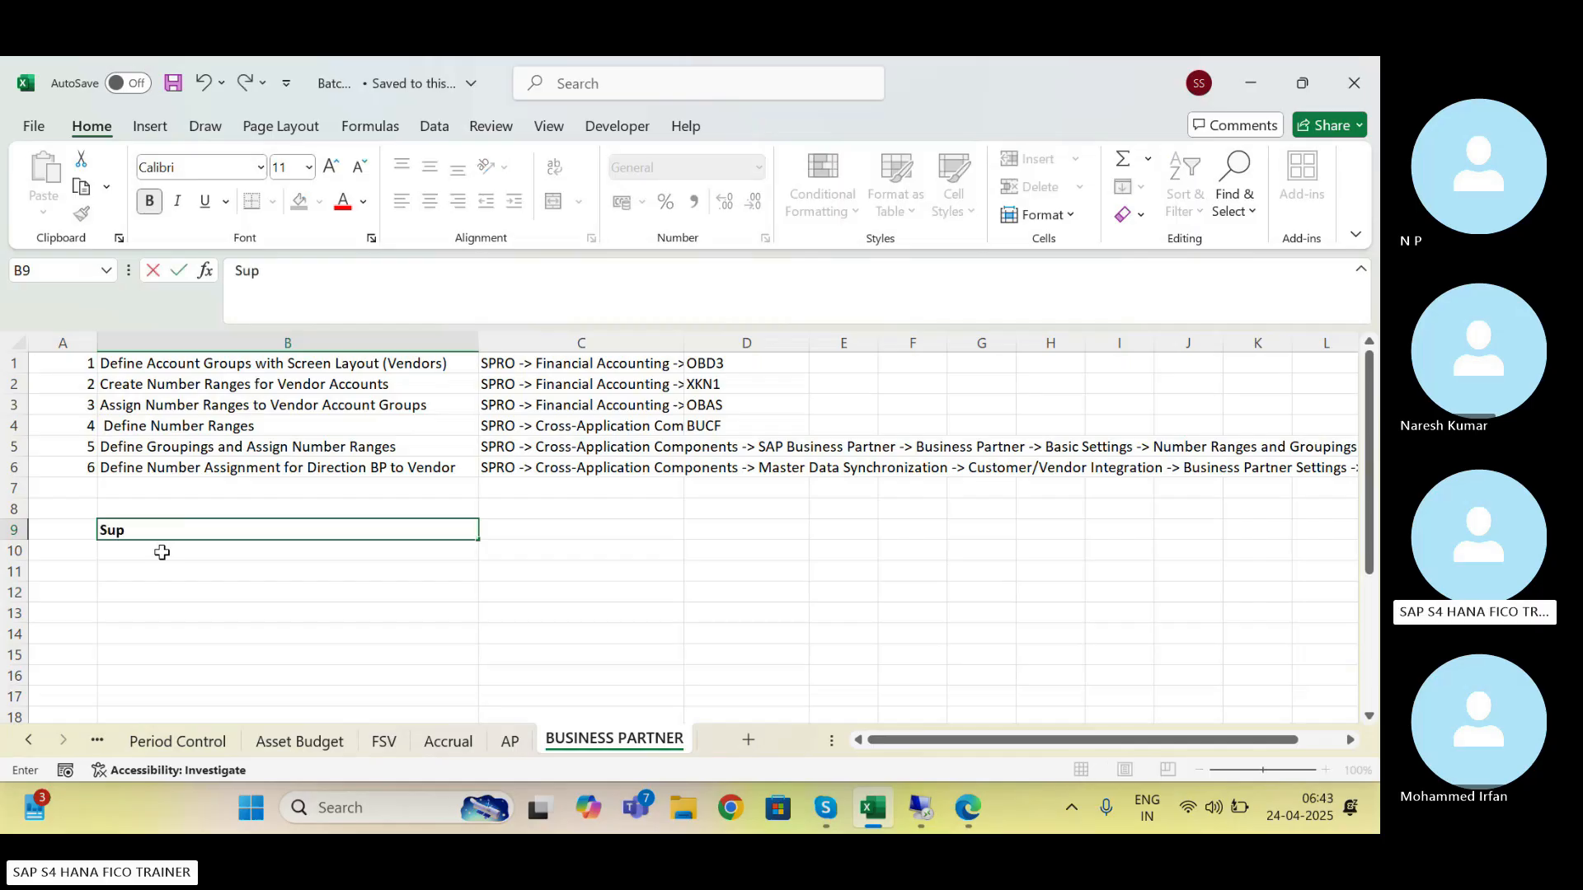
pyautogui.write('plier/Vendor/C')
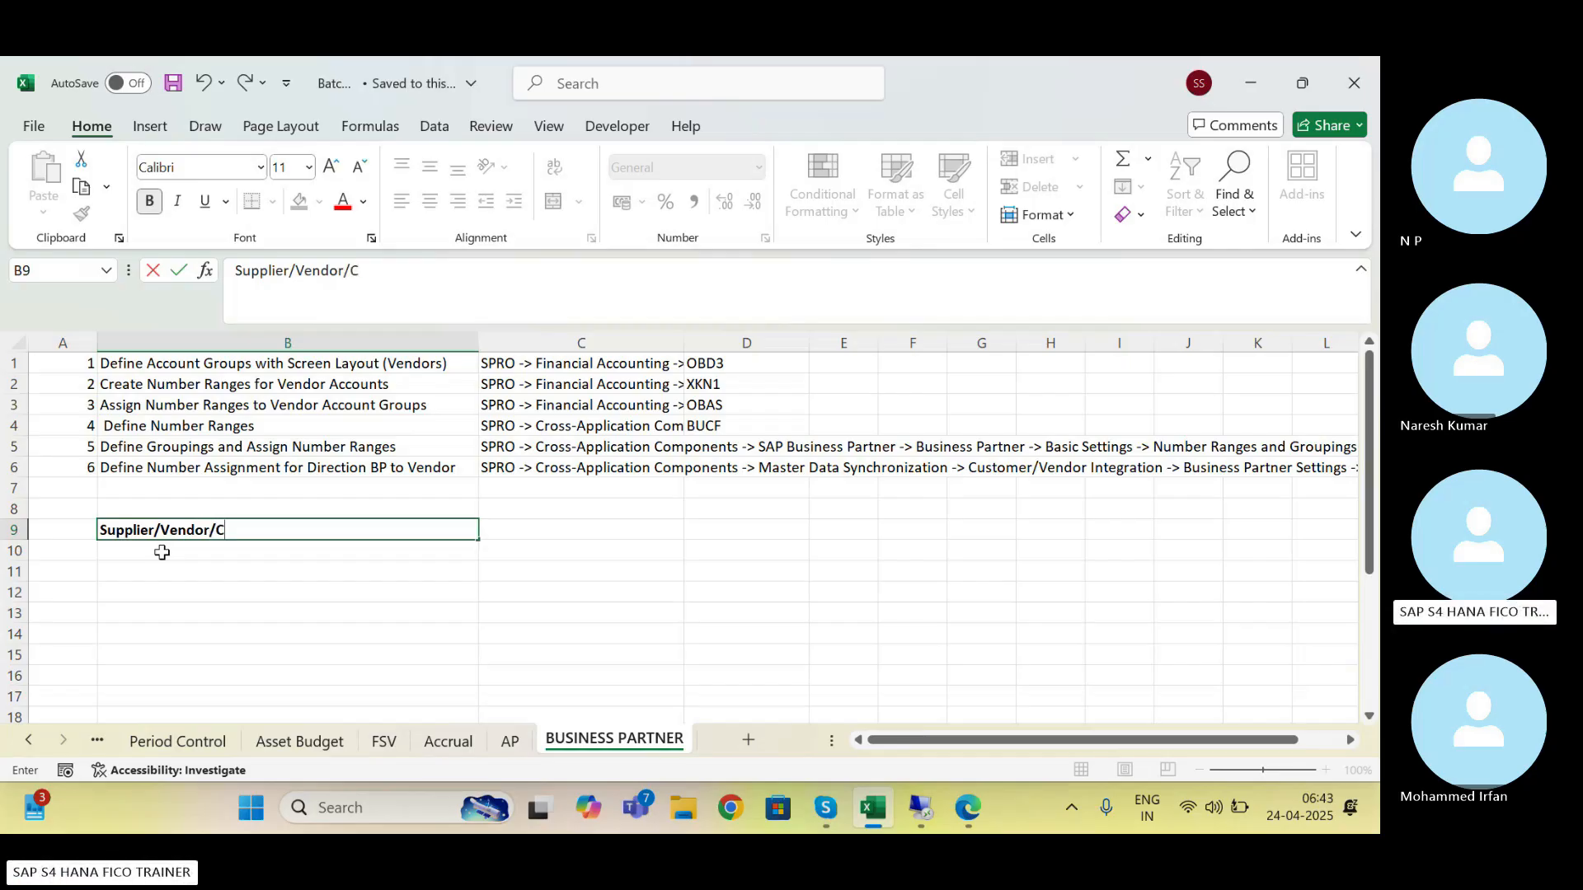
pyautogui.write('red')
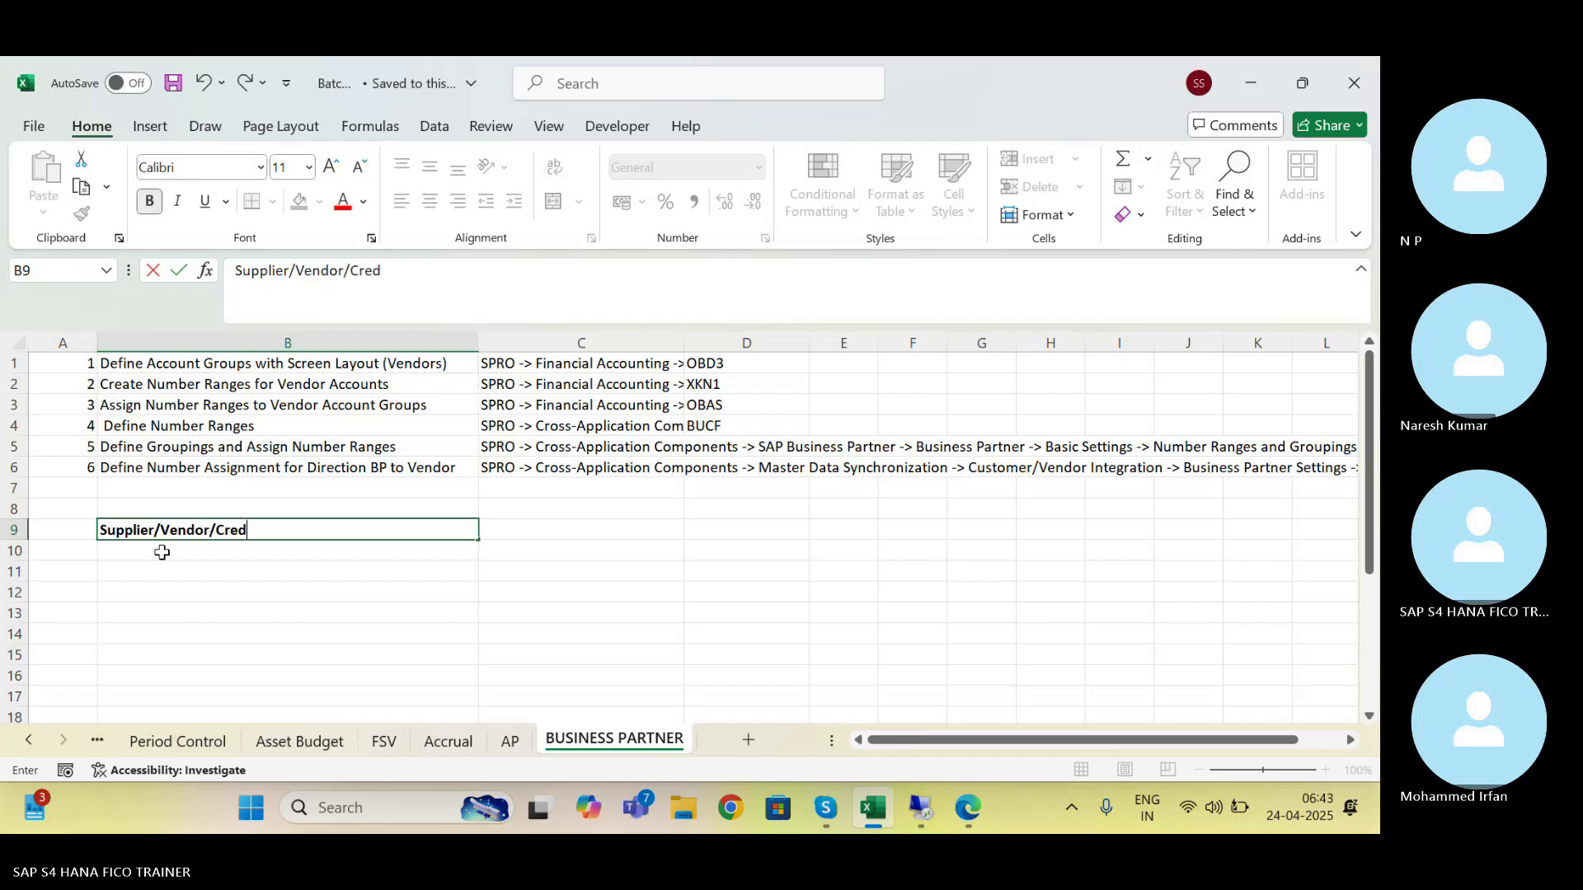
pyautogui.write('itors')
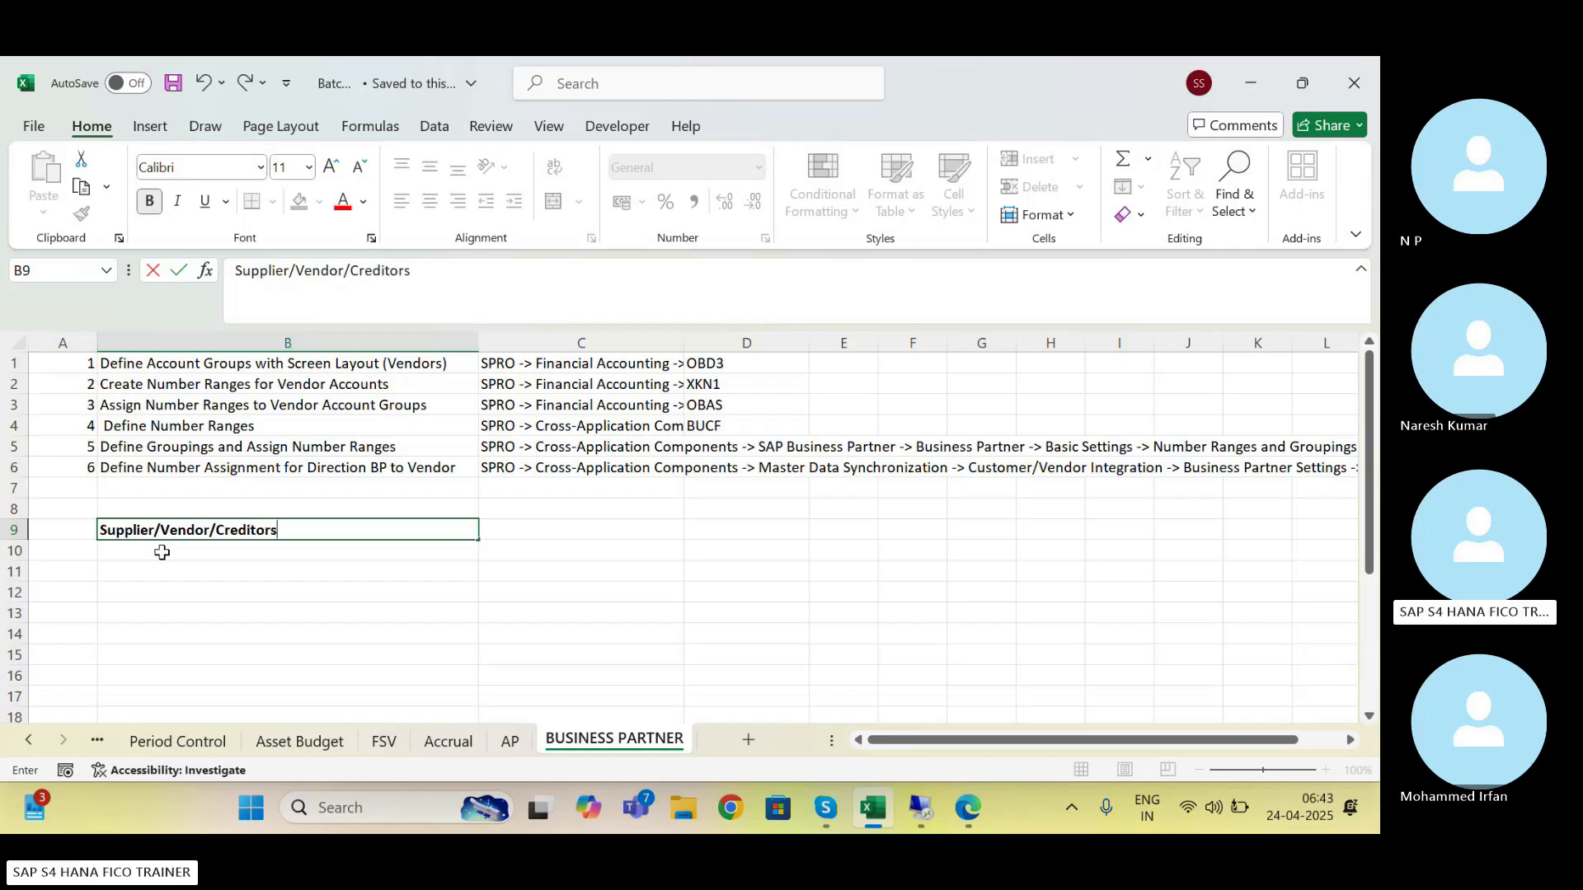
pyautogui.write(' Master ')
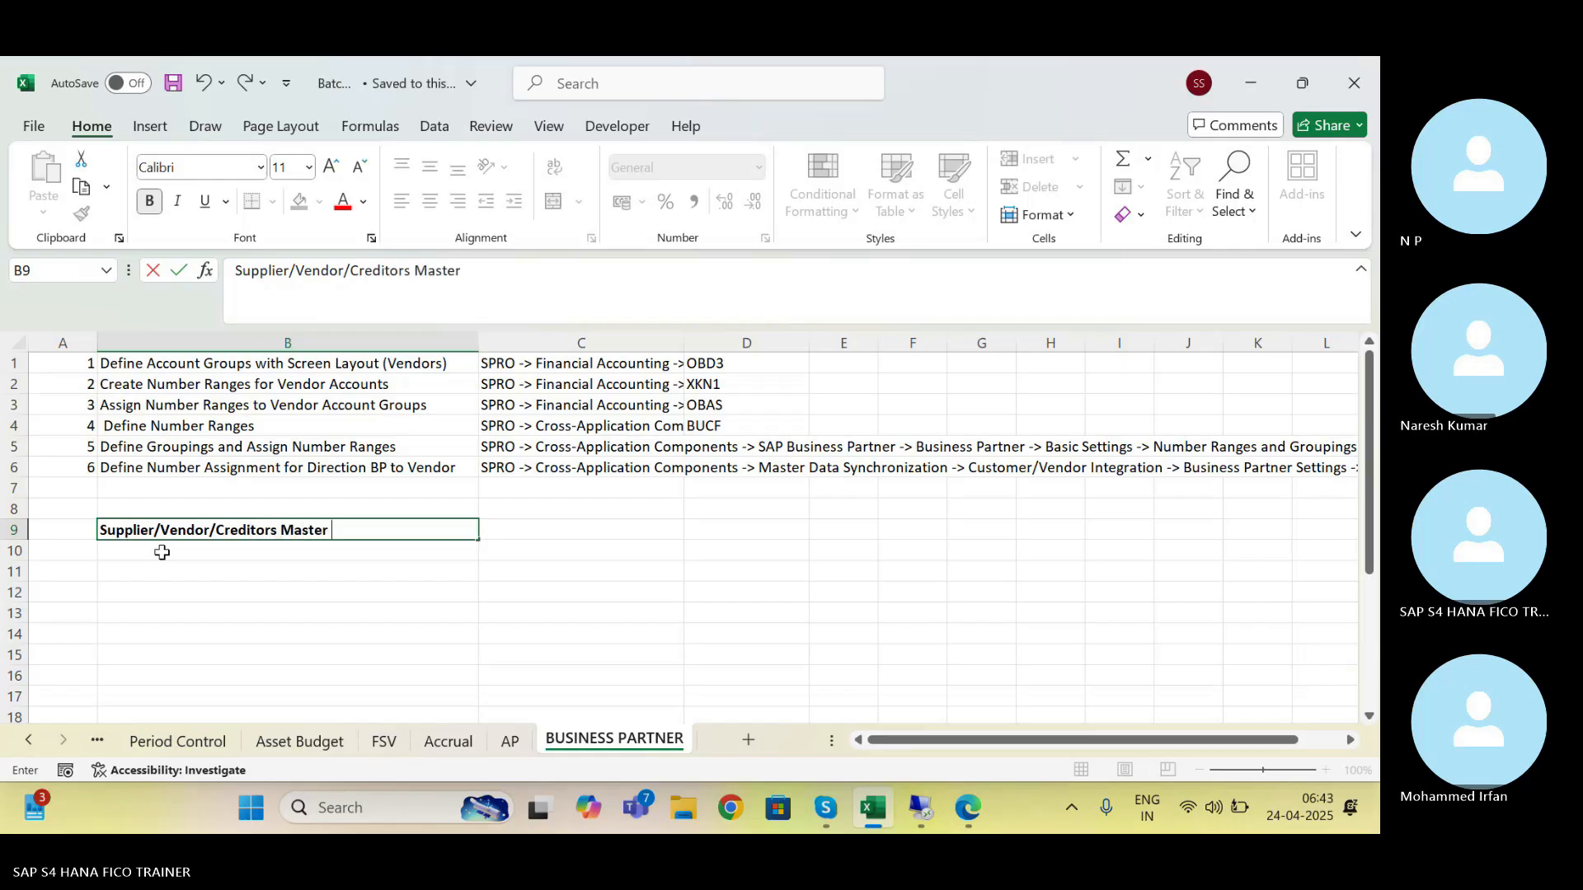
pyautogui.write('Data')
pyautogui.press('Tab')
# Enter "BP" in cell C9 beside the Supplier/Vendor/Creditors Master Data heading
pyautogui.press('Left')
pyautogui.press('Right')
pyautogui.write('BP')
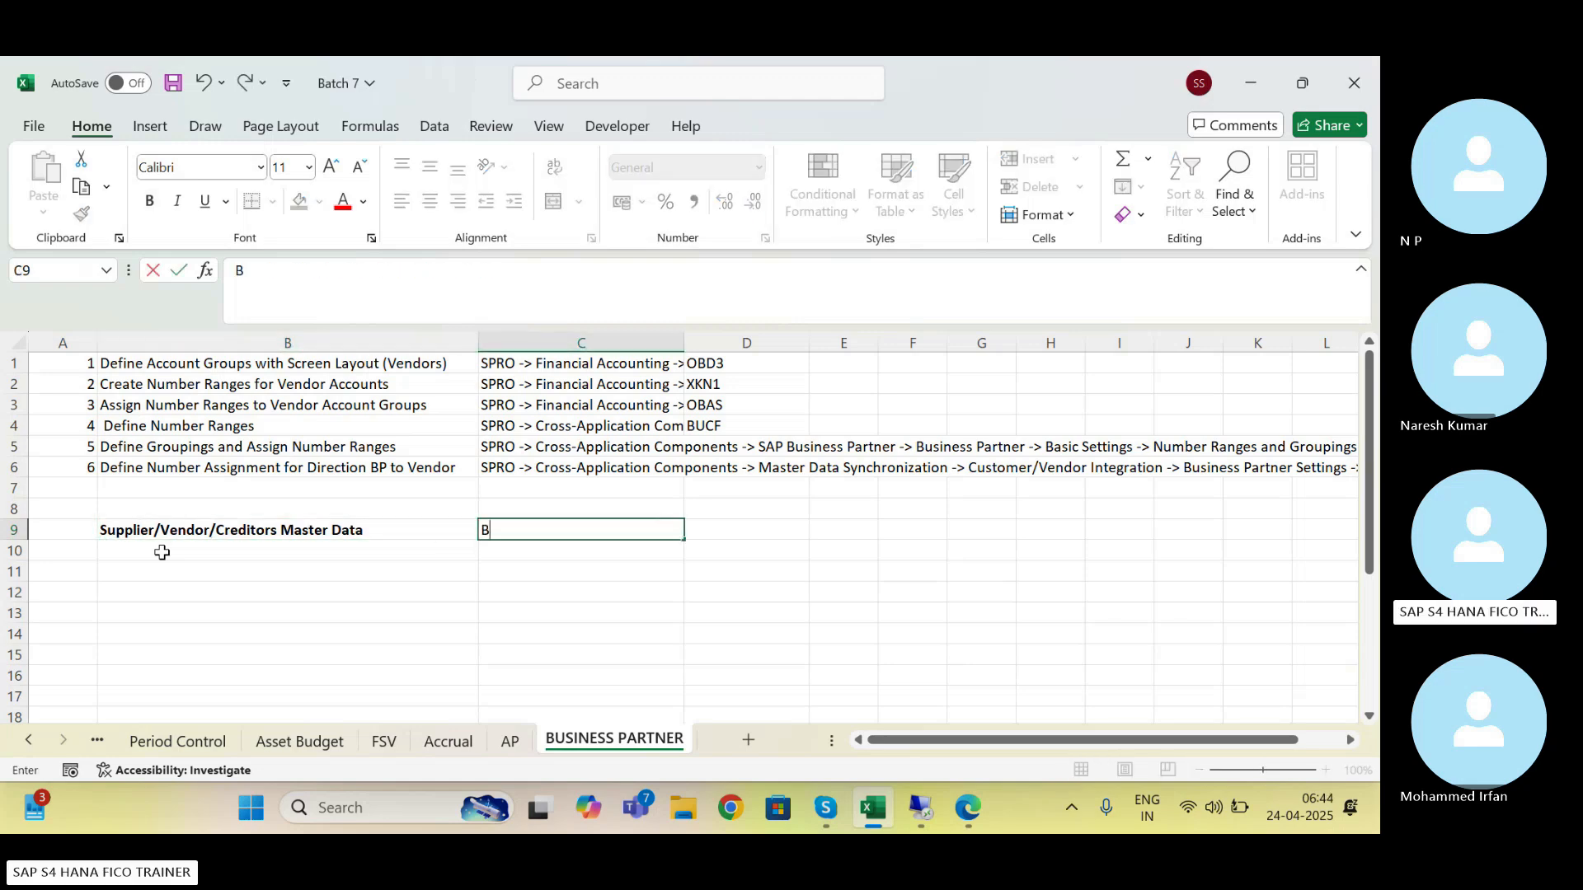
pyautogui.press('Return')
pyautogui.press('Up')
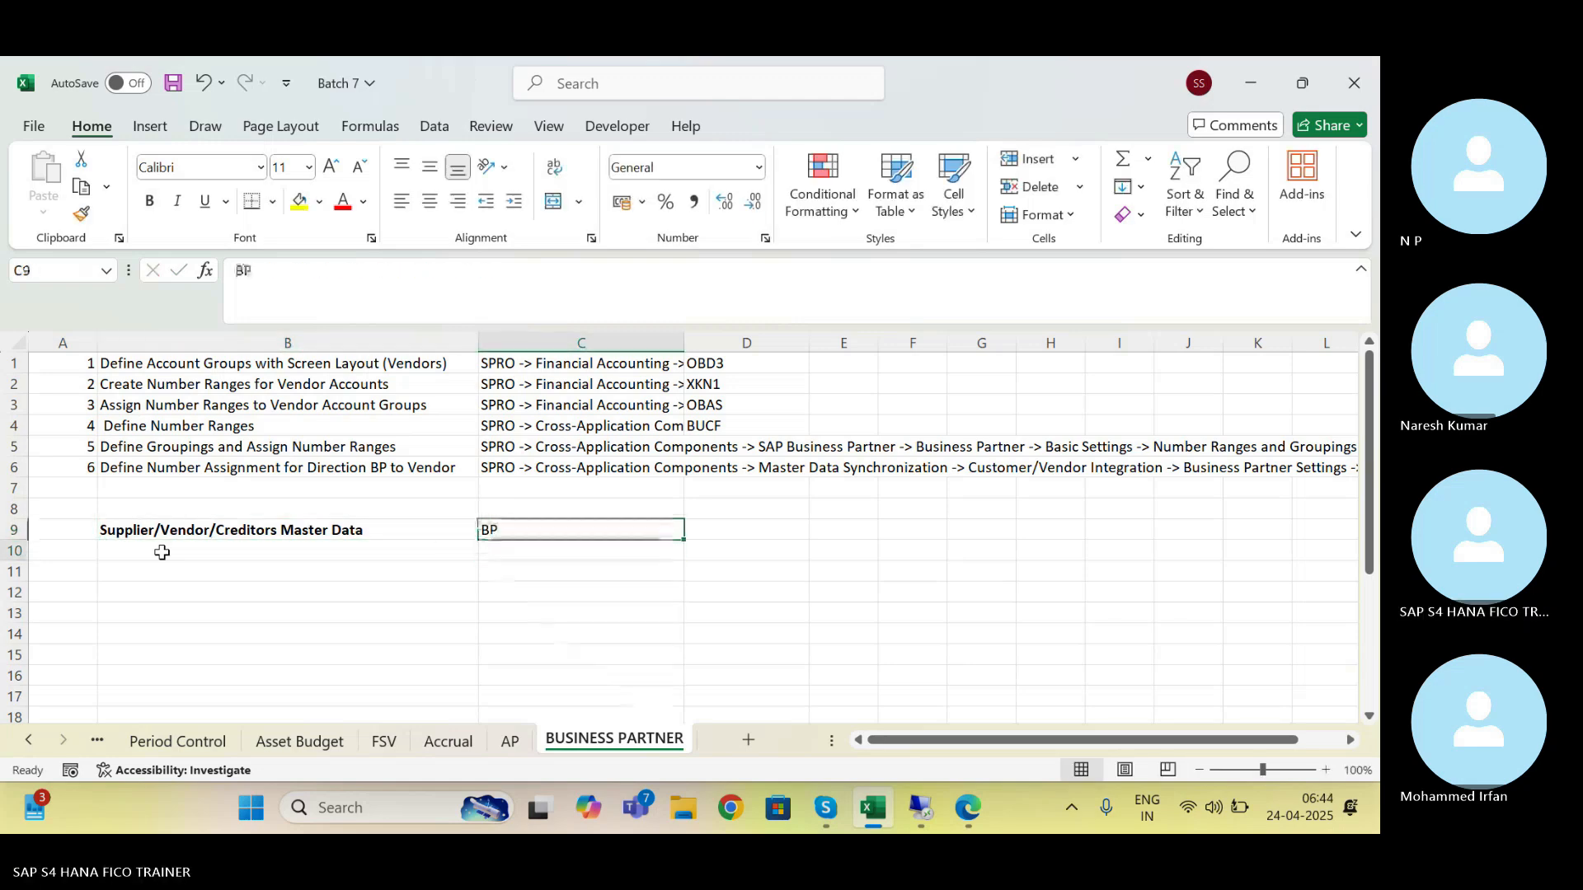
# Enter "Reconciliation G/L" in cell C11, two rows below the BP entry
pyautogui.press('Left')
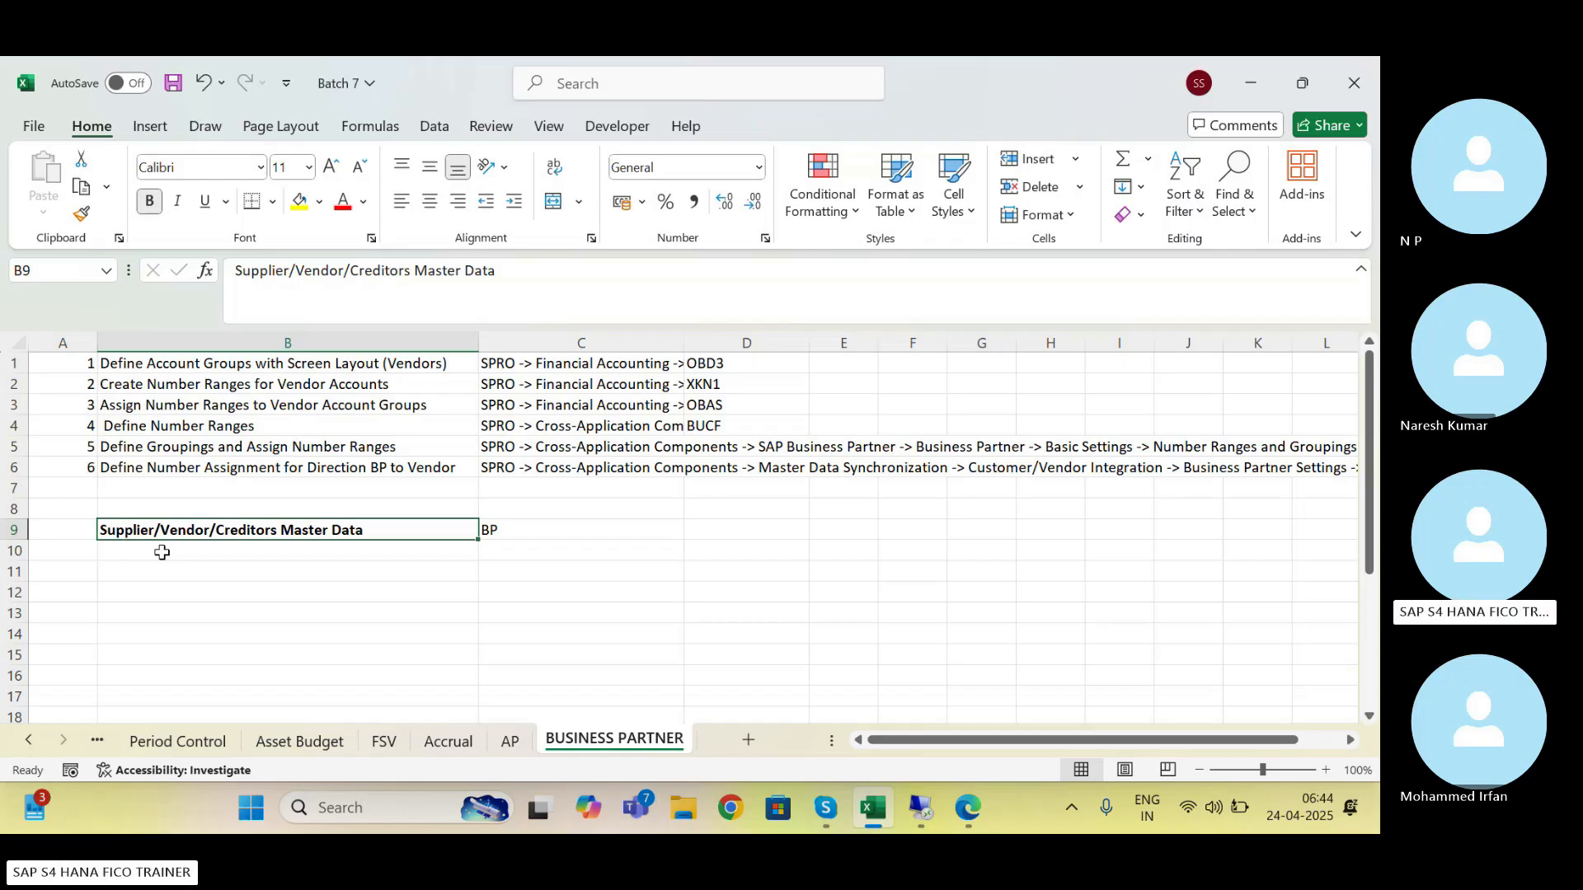
pyautogui.press('Down')
pyautogui.press('Down')
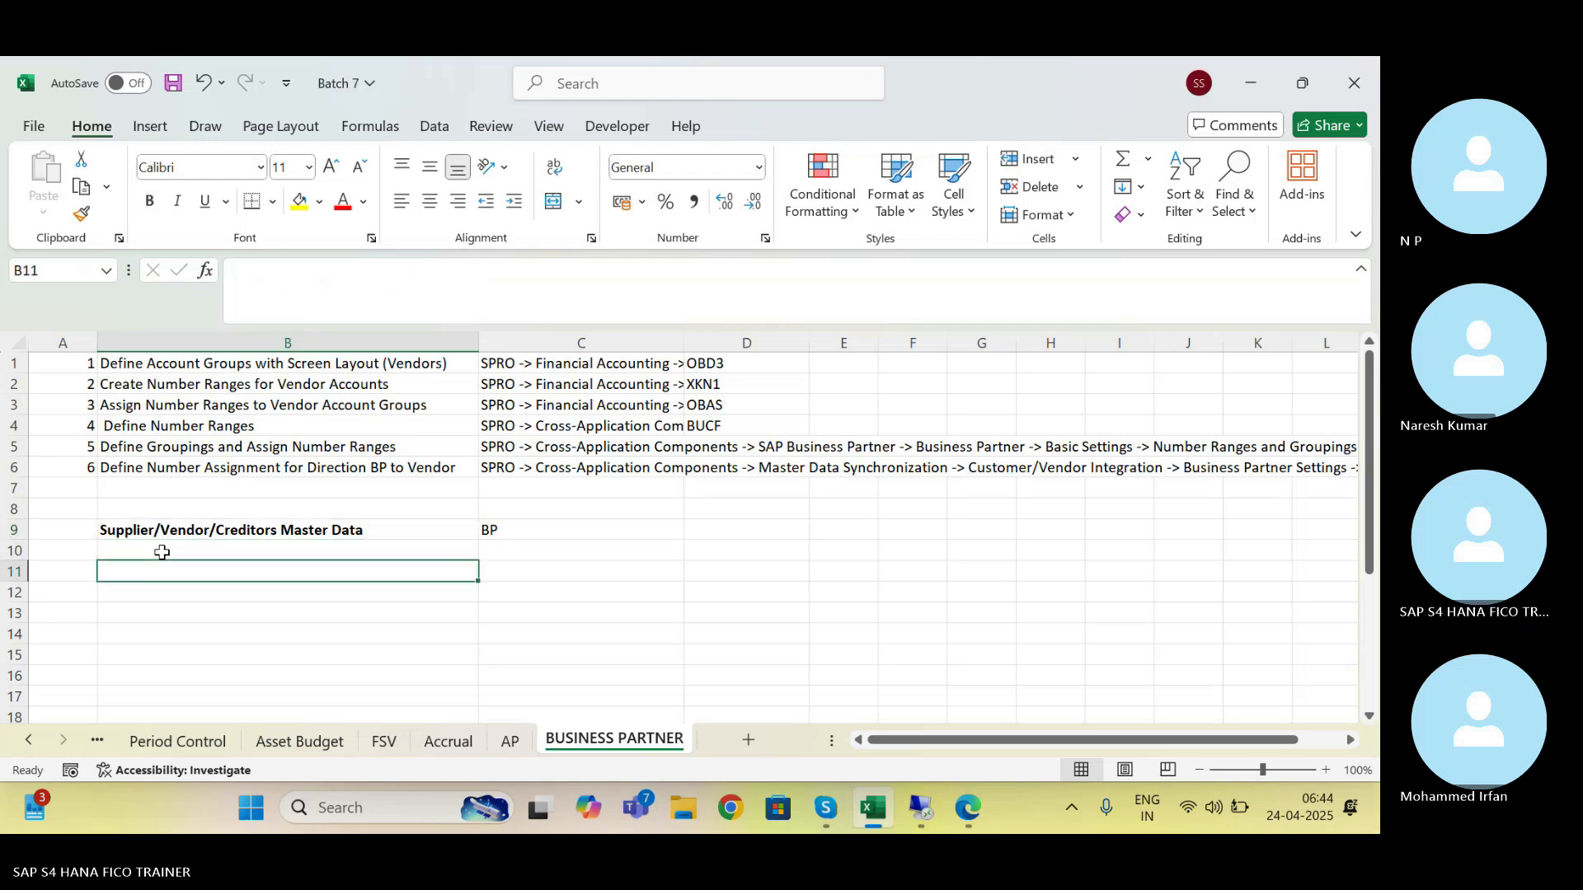
pyautogui.press('Up')
pyautogui.press('Right')
pyautogui.press('Down')
pyautogui.press('Left')
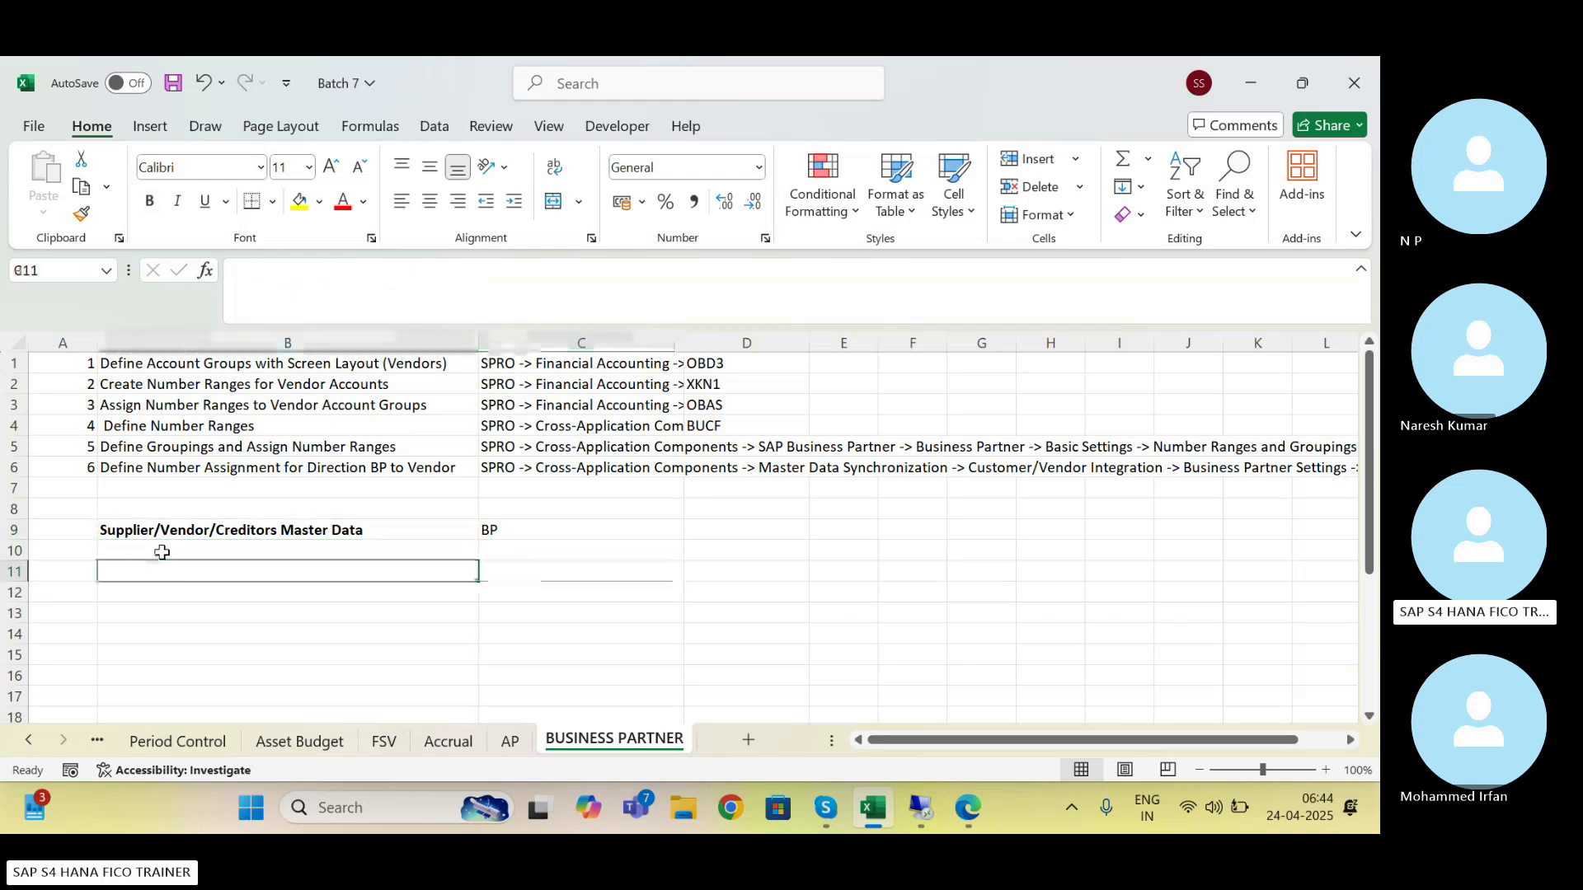
pyautogui.press('Right')
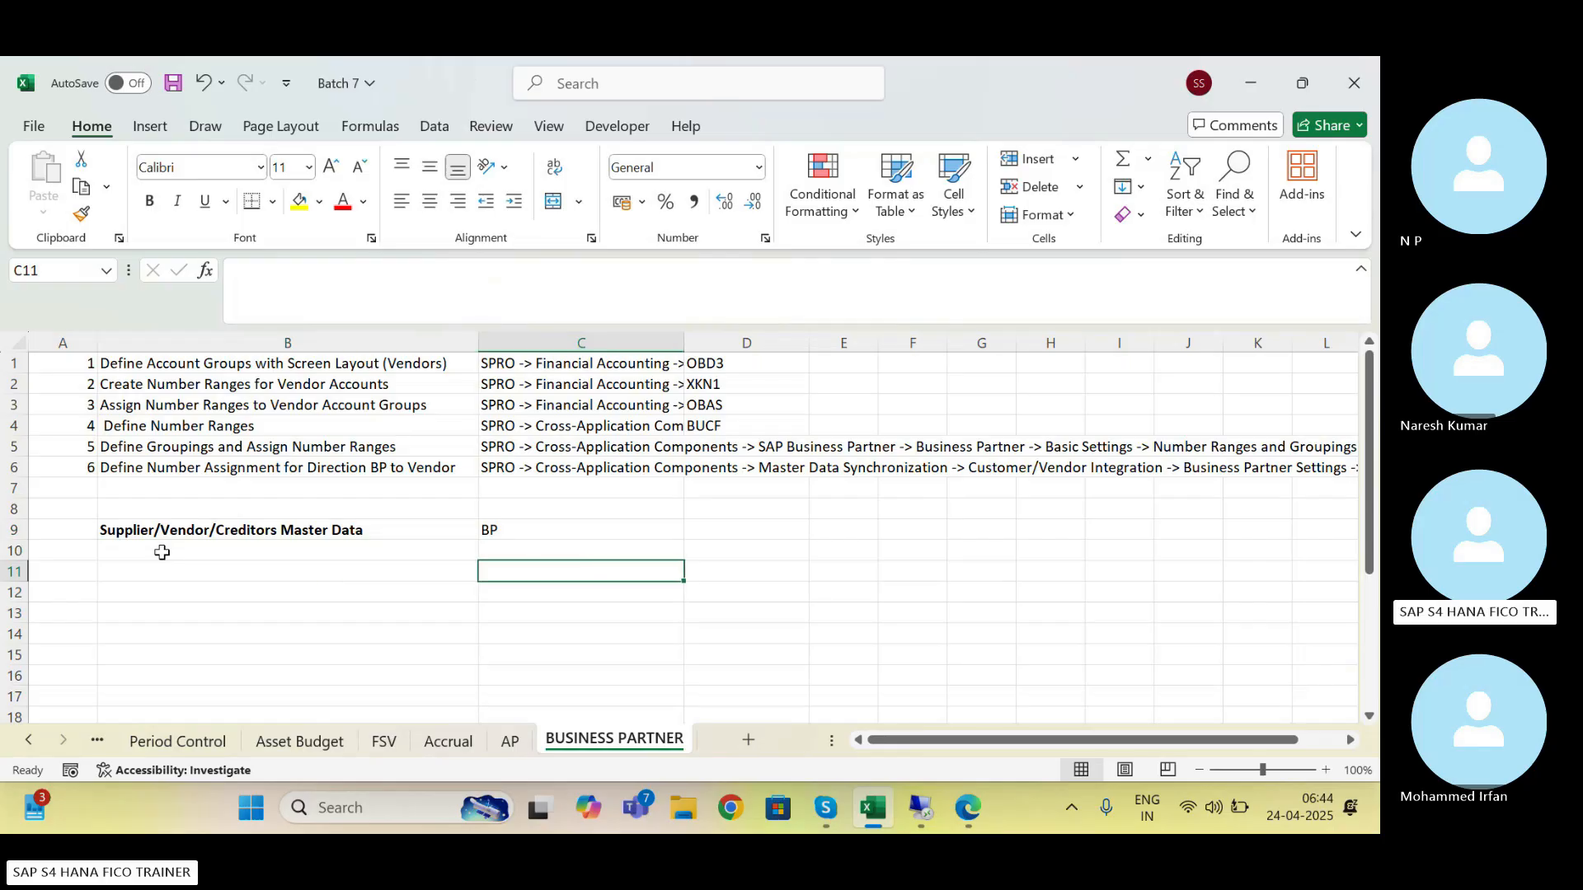
pyautogui.write('Re')
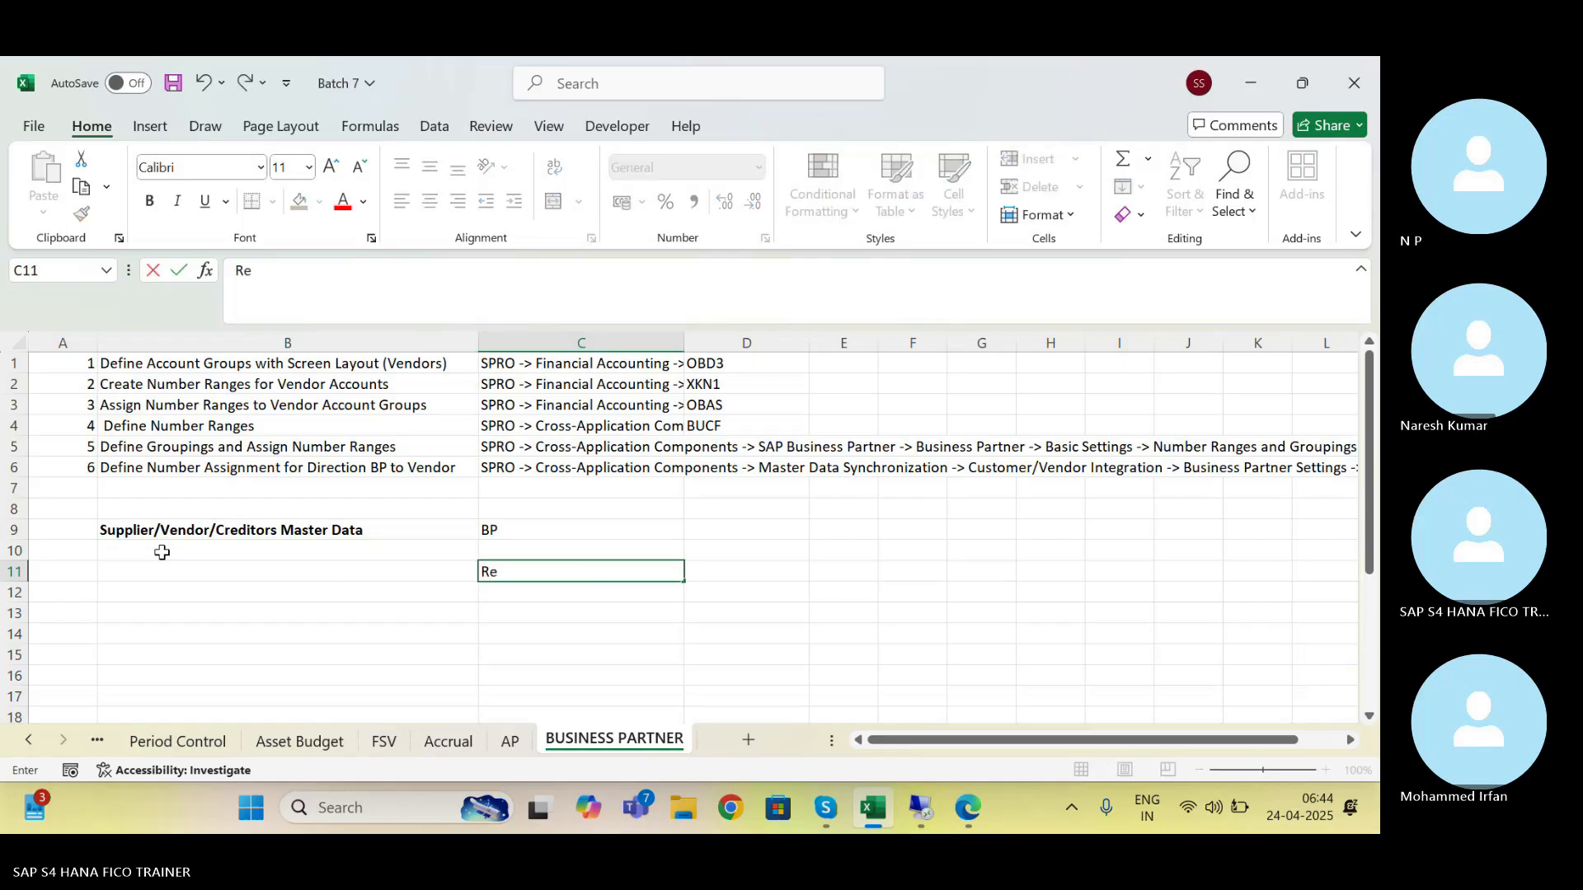
pyautogui.write('concilia')
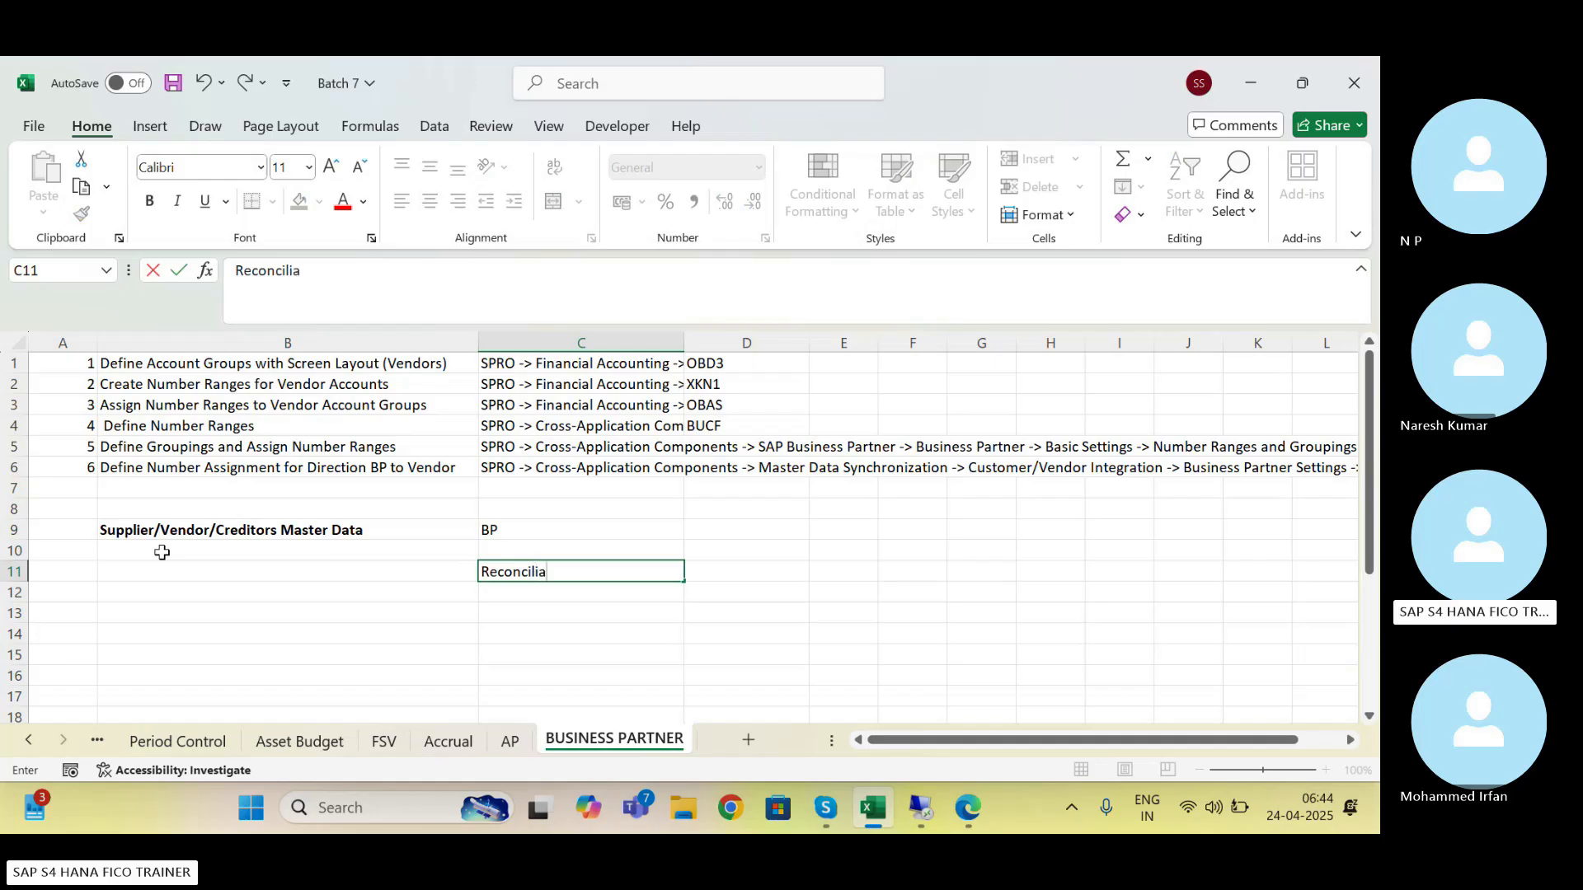
pyautogui.write('tion G/L')
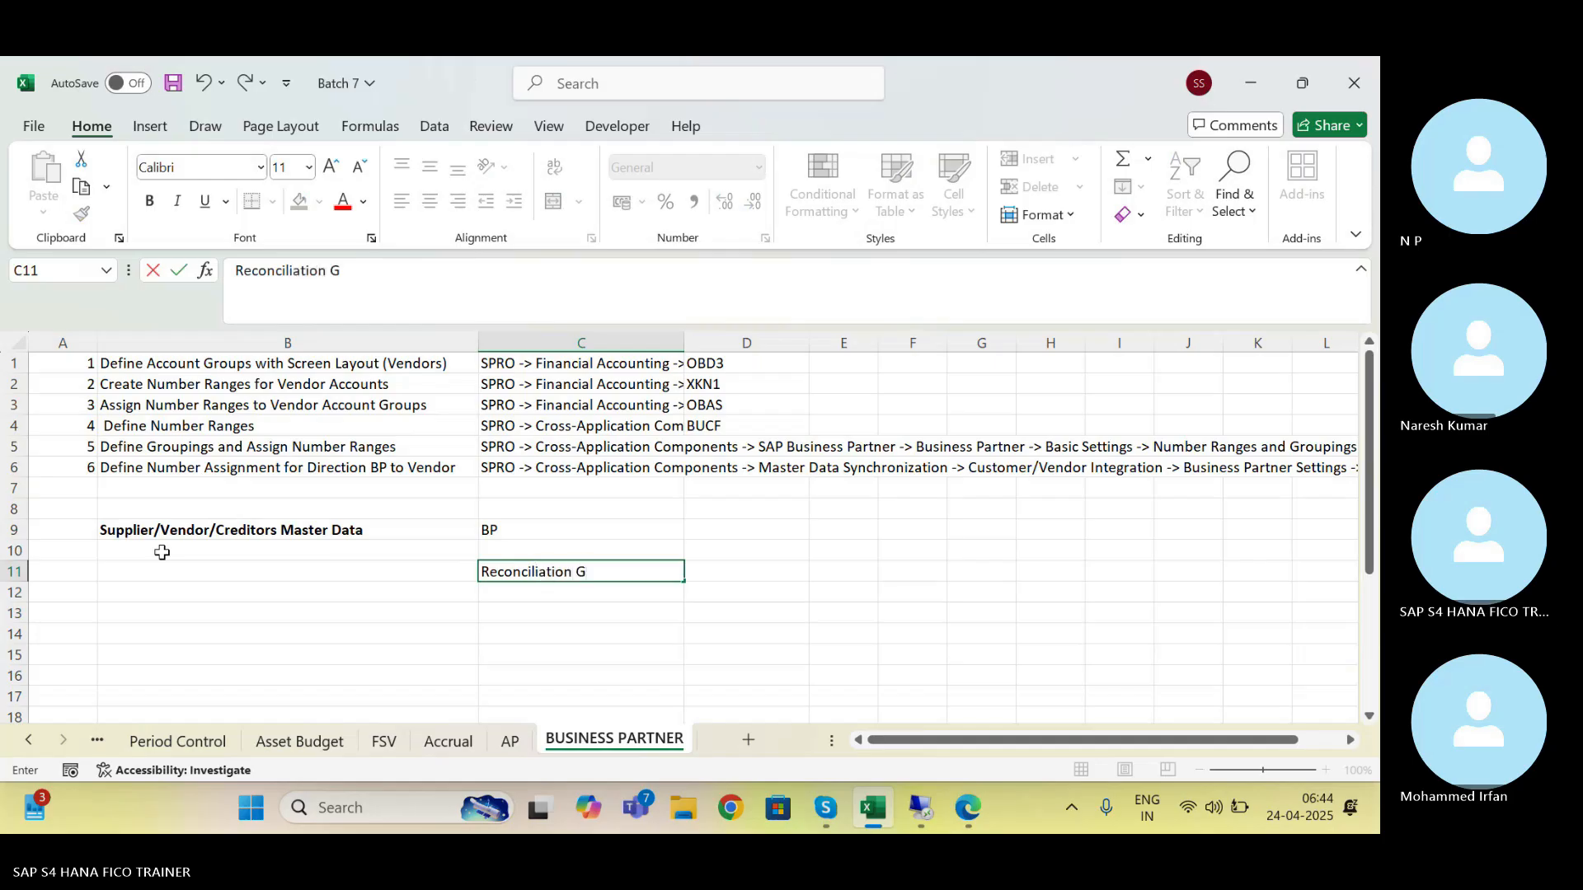
pyautogui.press('Return')
# Edit cell C9 so that it reads "T-code BP"
pyautogui.click(492, 529)
pyautogui.click(234, 275)
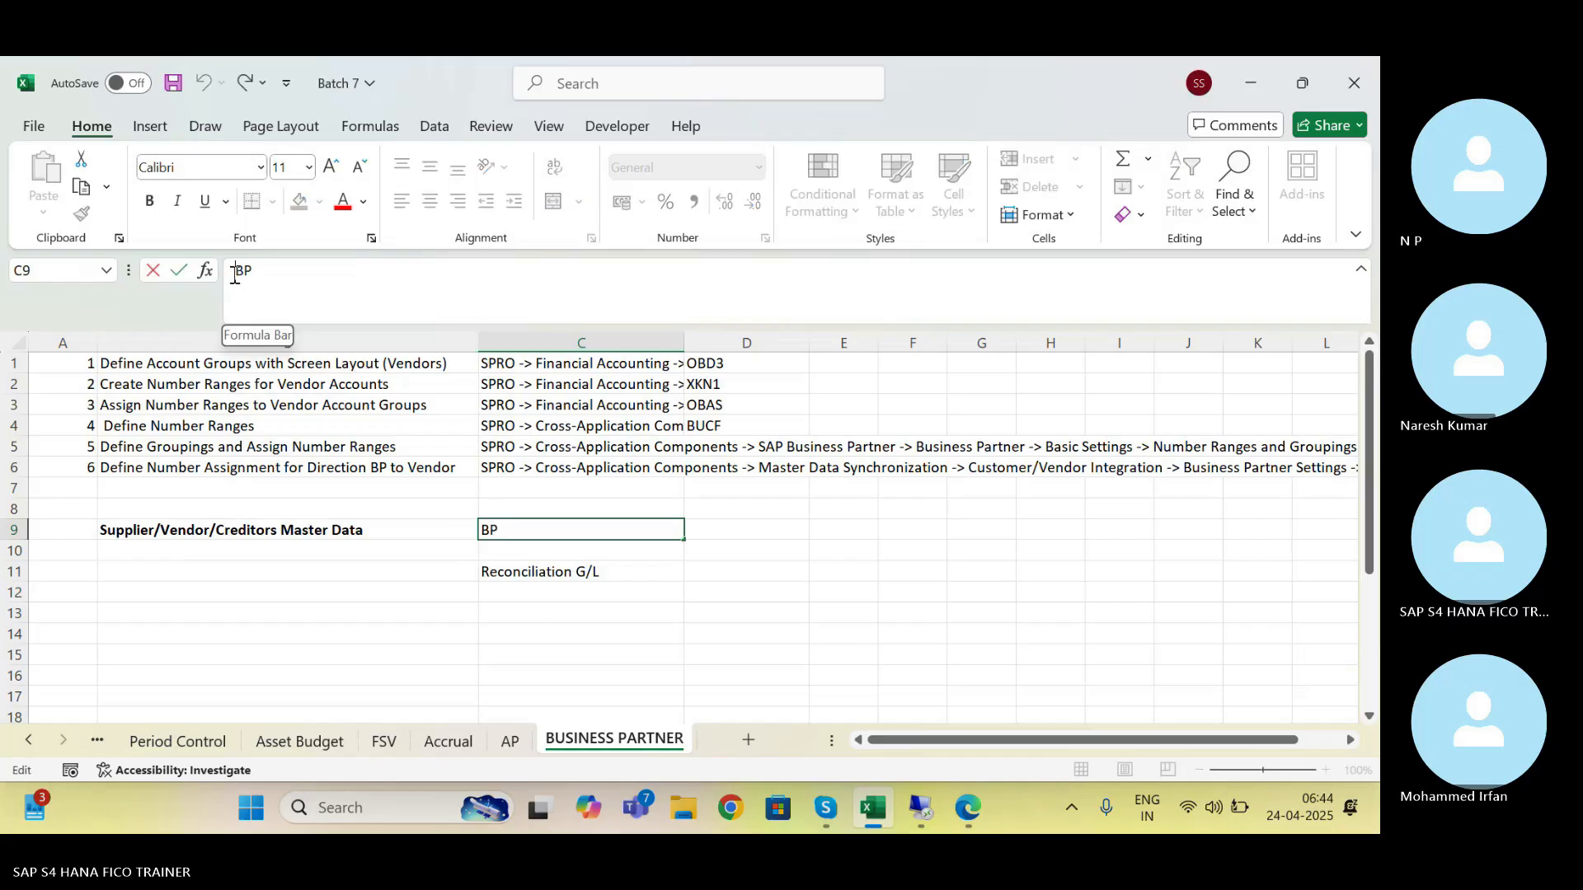
pyautogui.write('t-code')
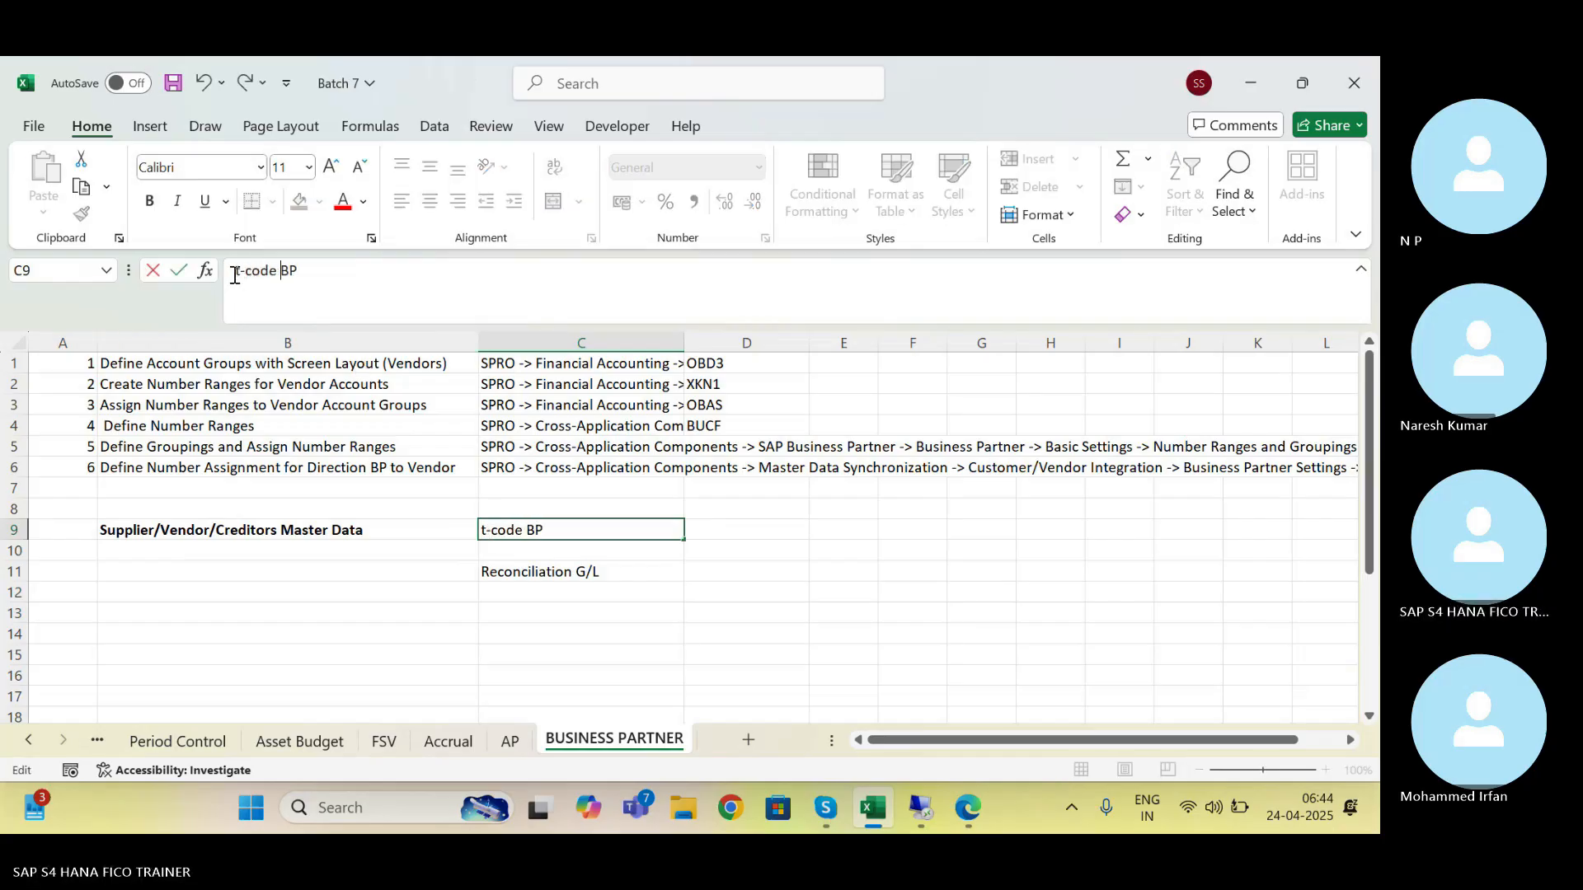
pyautogui.click(243, 271)
pyautogui.press('BackSpace')
pyautogui.write('T')
pyautogui.press('Return')
# Enter "Payment Term" in cell C12, directly below Reconciliation G/L
pyautogui.press('Down')
pyautogui.press('Down')
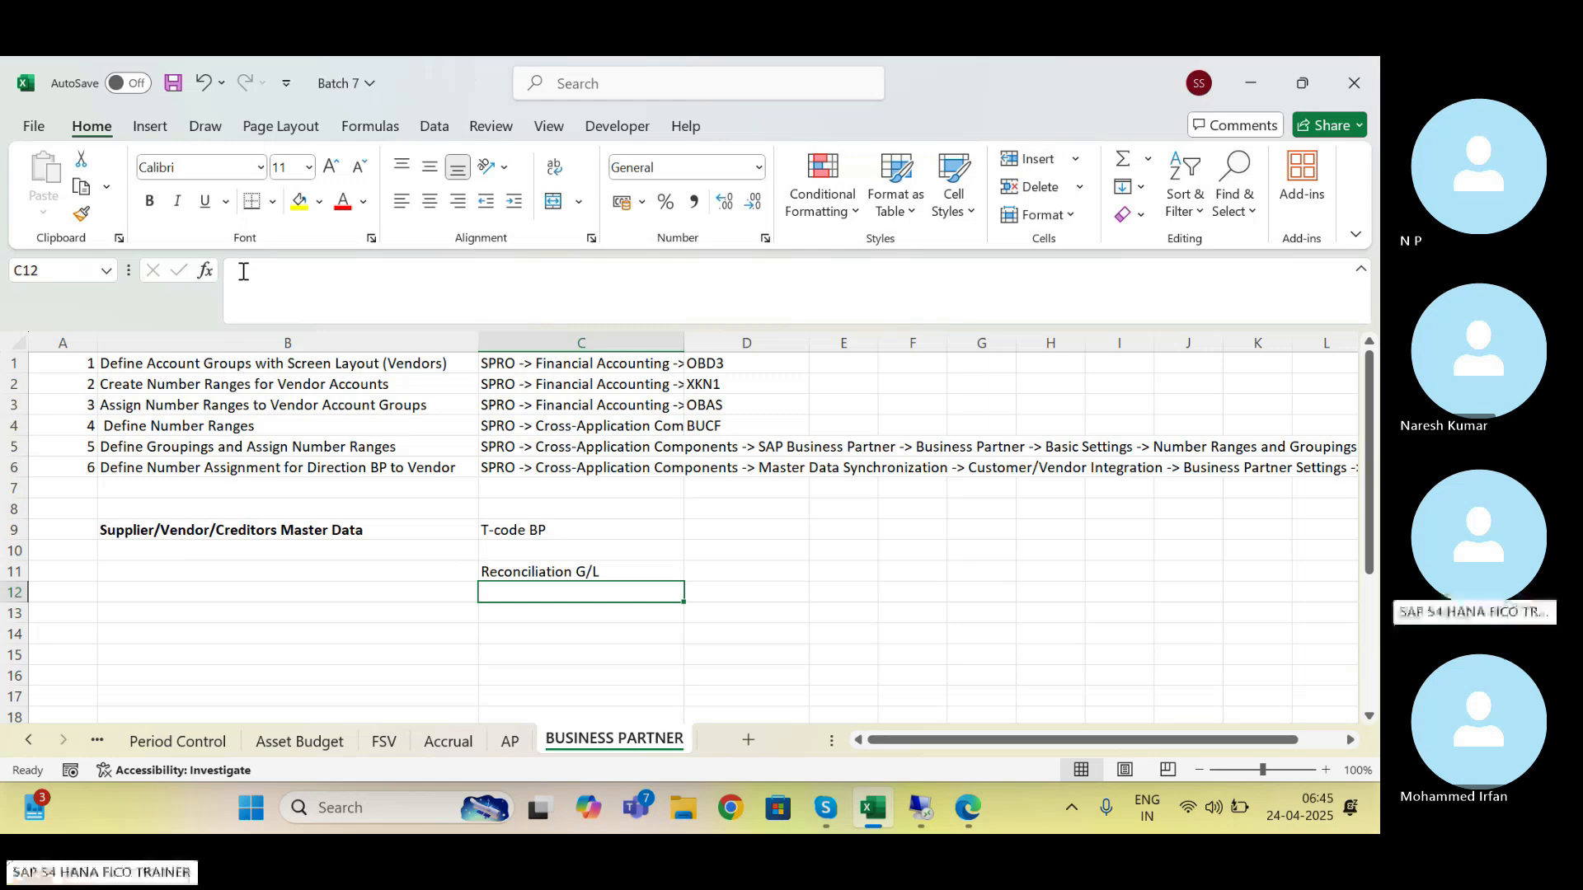
pyautogui.write('Payment')
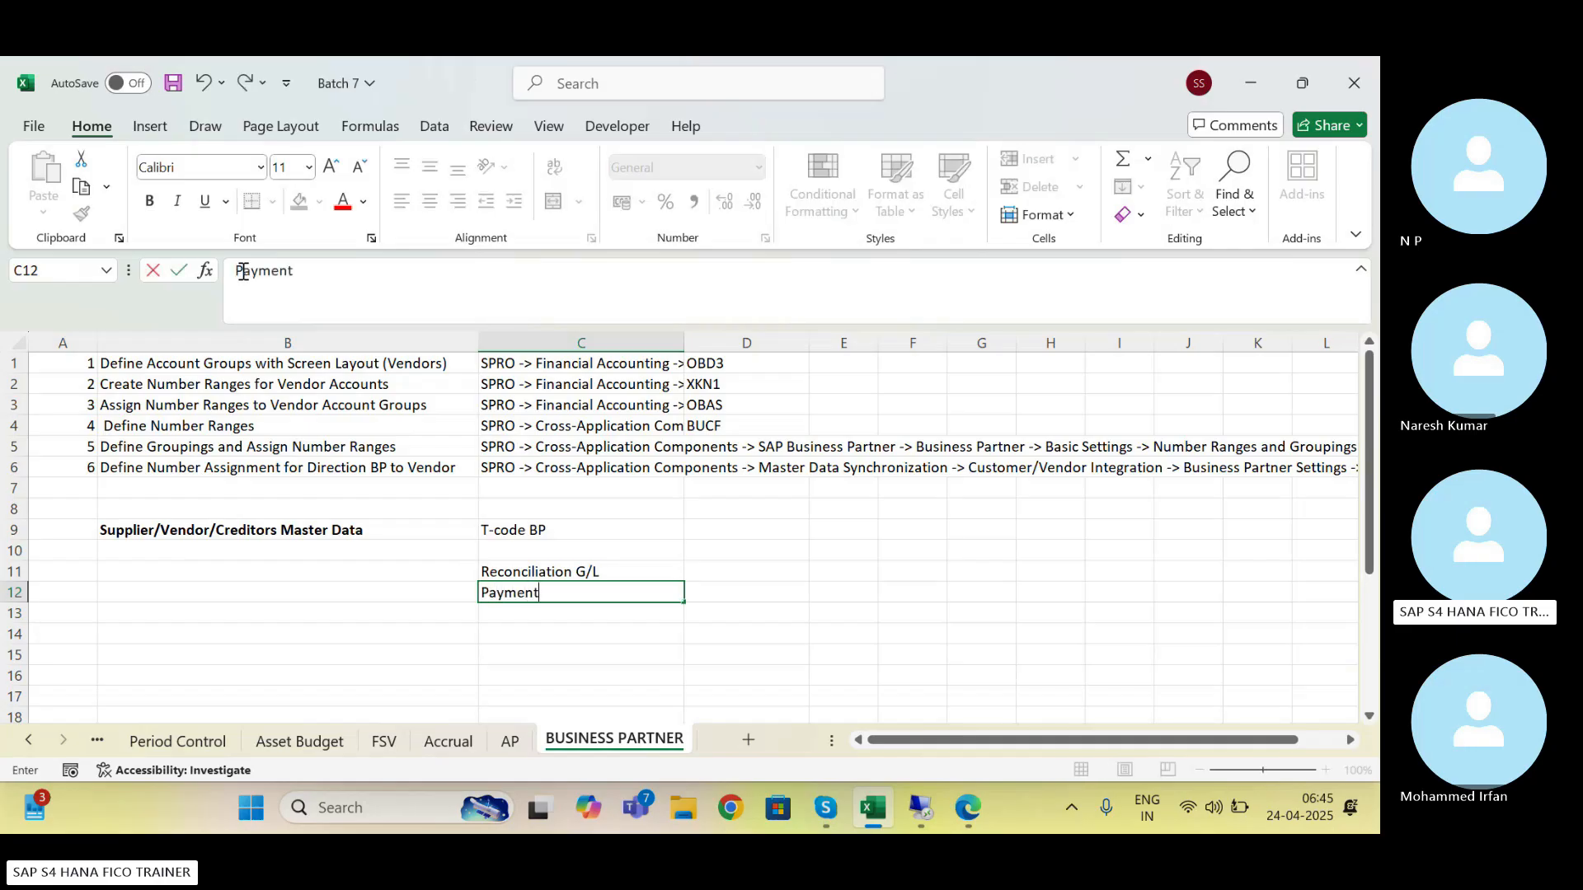
pyautogui.write(' Term')
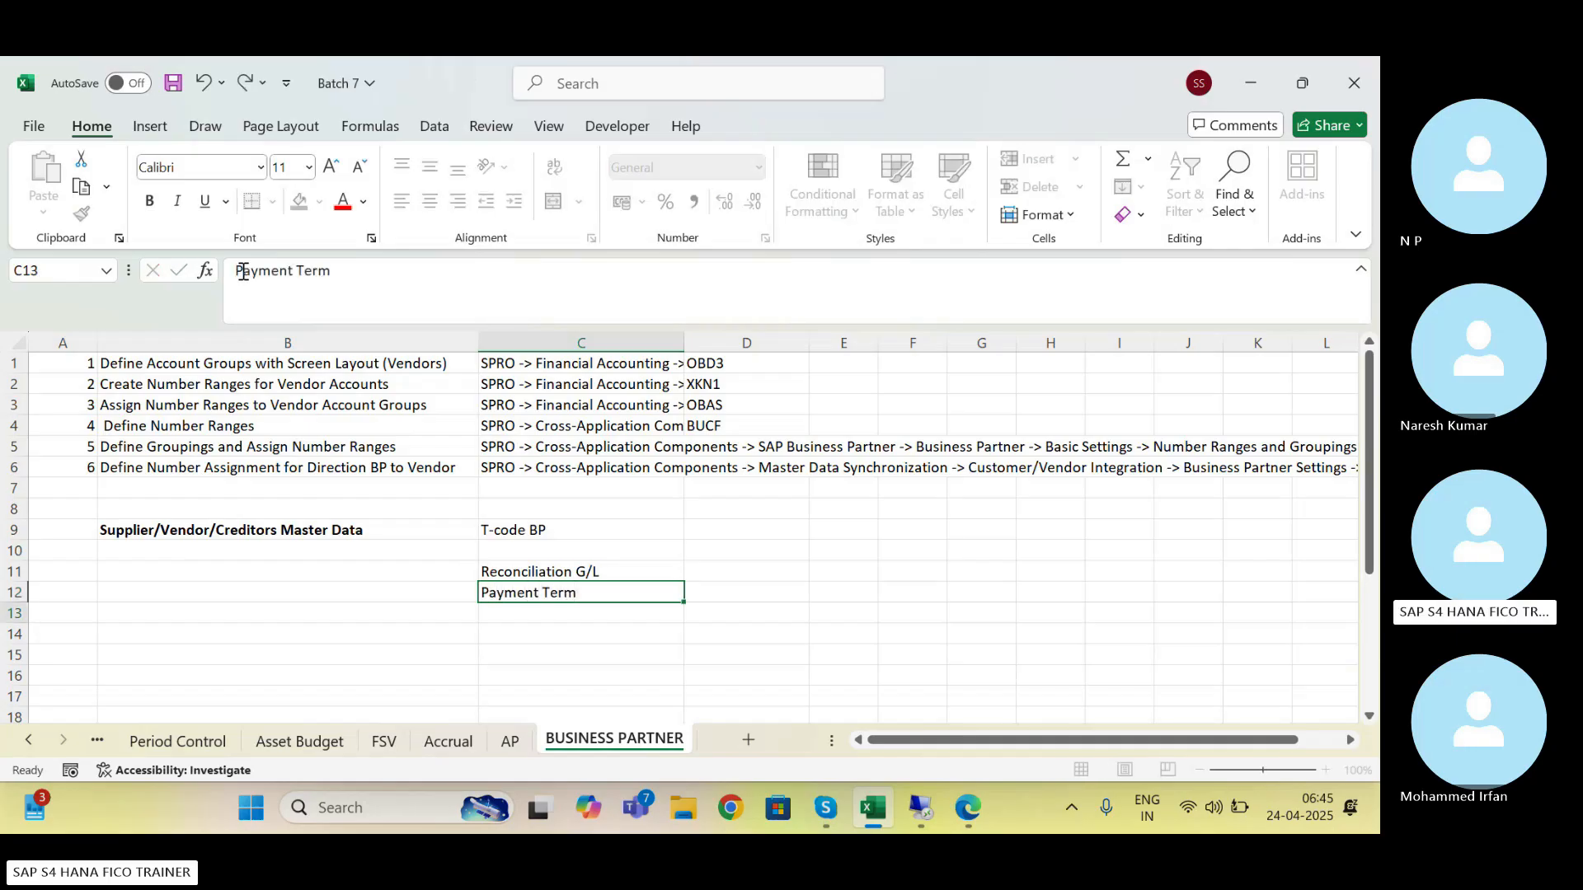
pyautogui.press('Return')
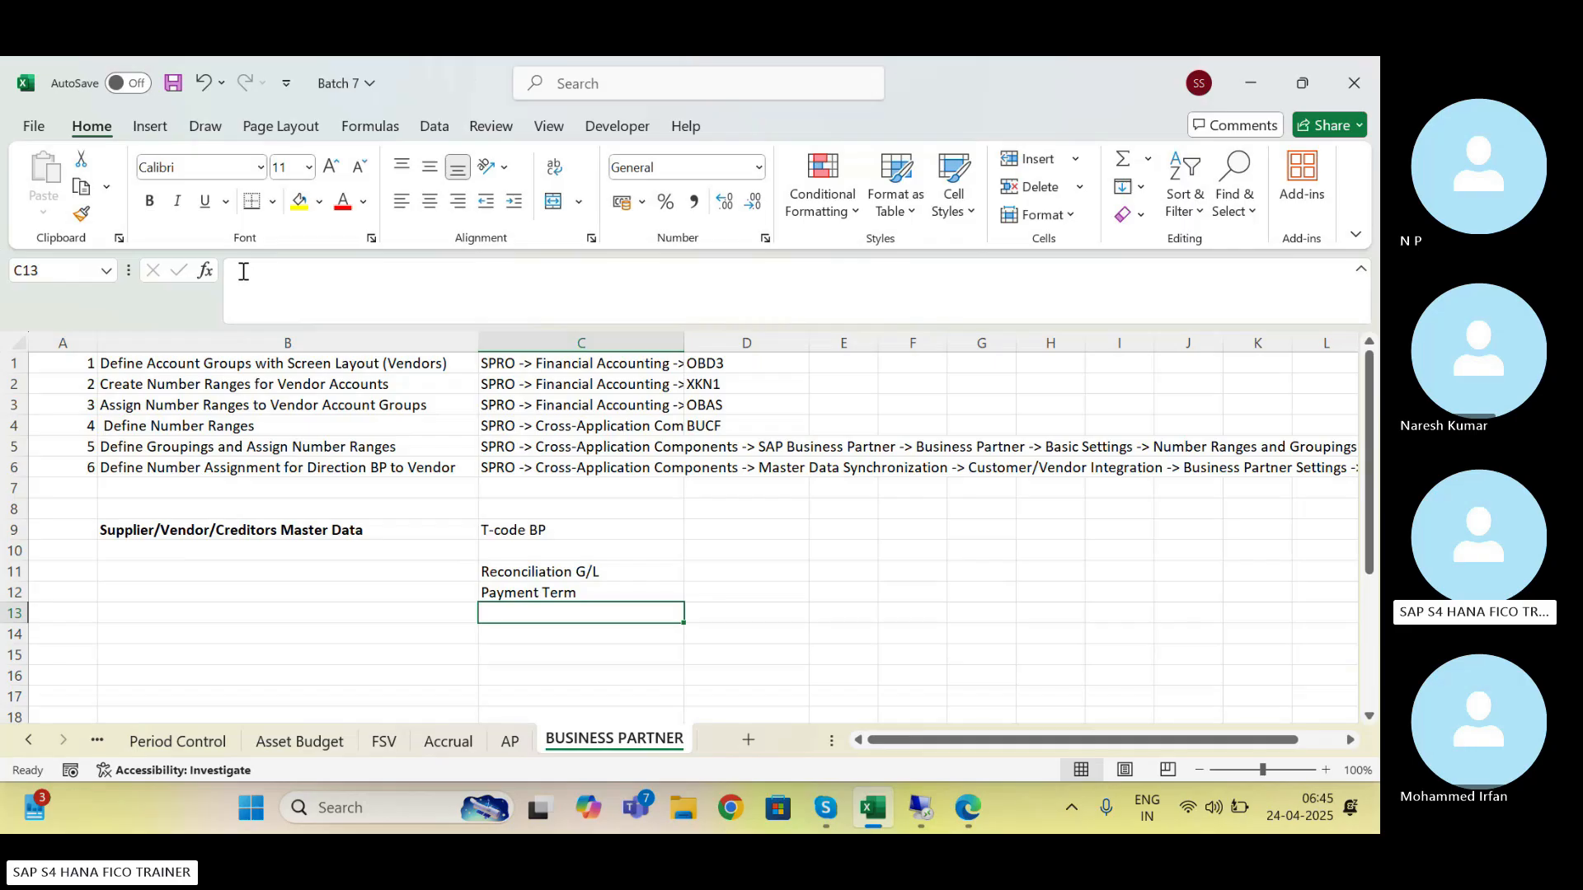
# Enter "House Bank and Account ID" in cell C13 and save the workbook
pyautogui.write('House')
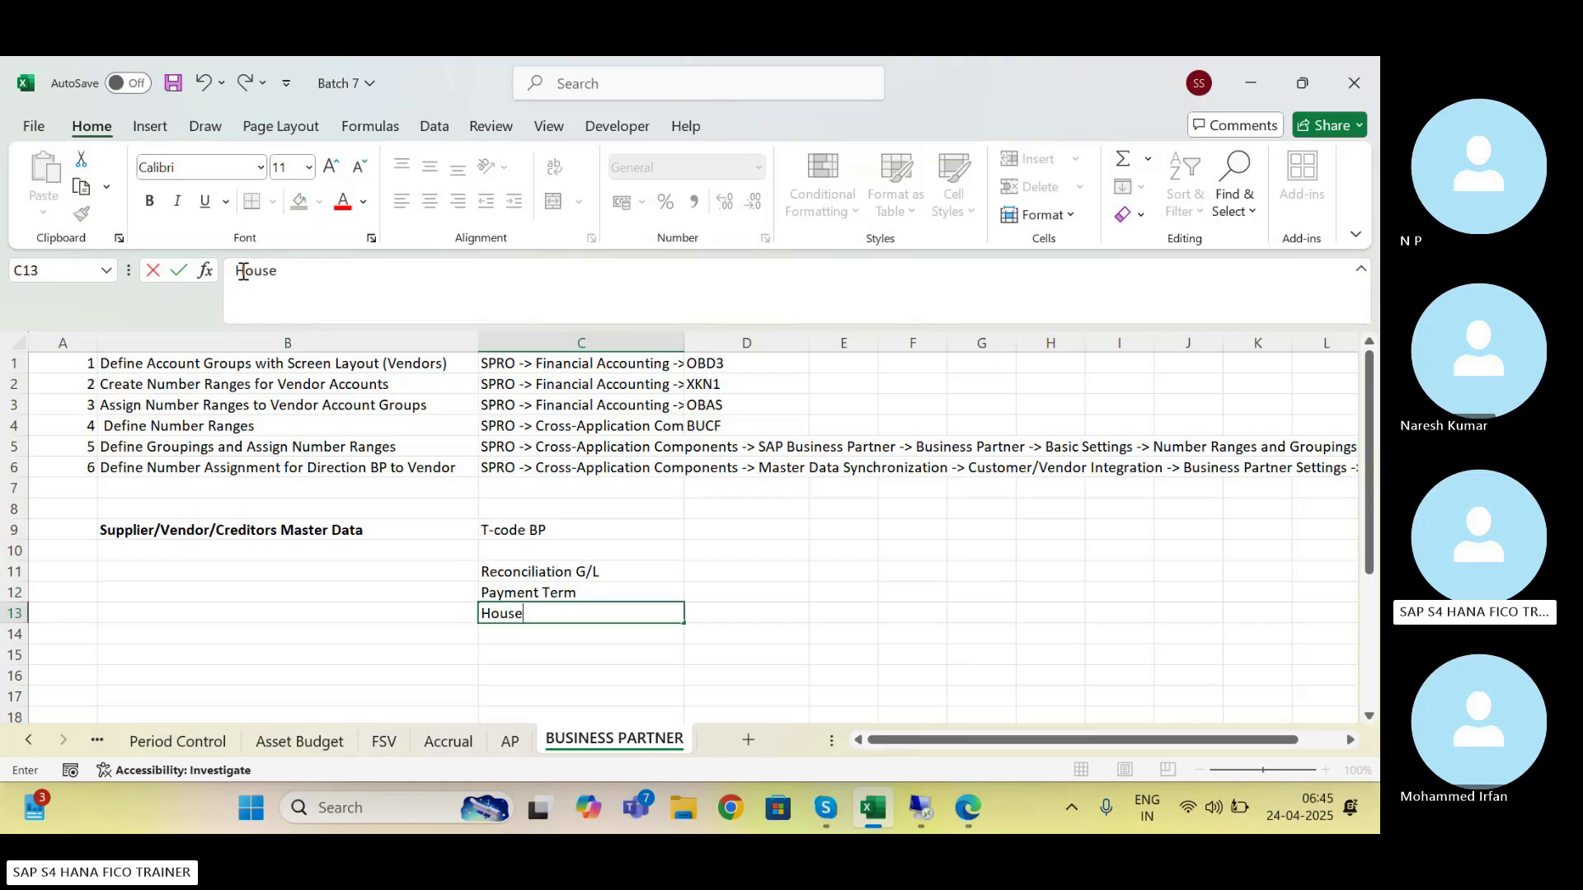
pyautogui.write(' Bank and')
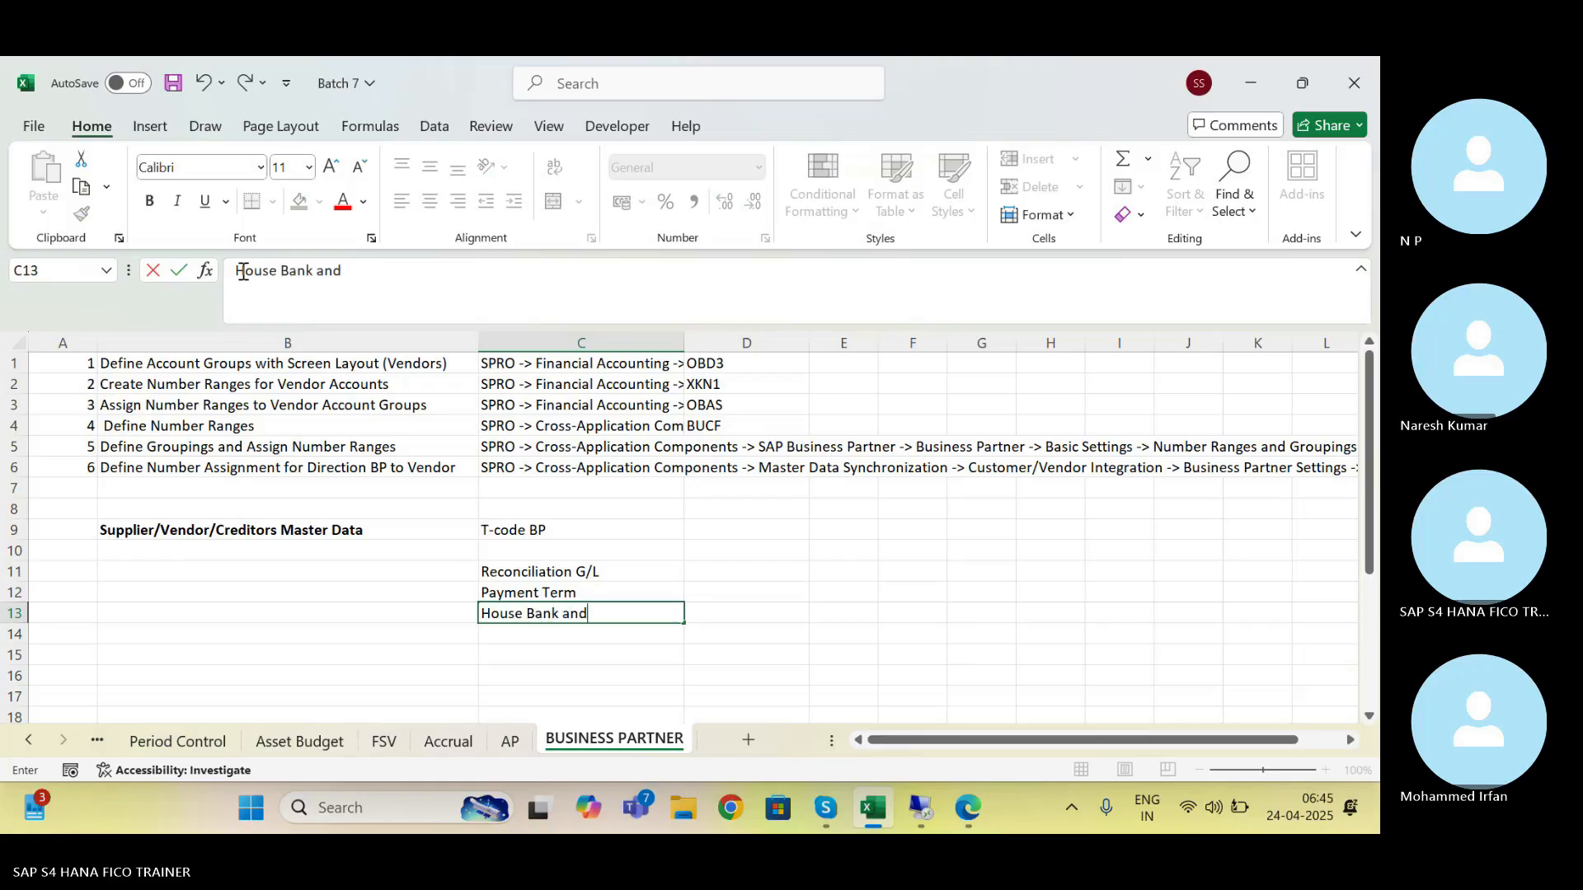
pyautogui.write(' Account ID')
pyautogui.press('Return')
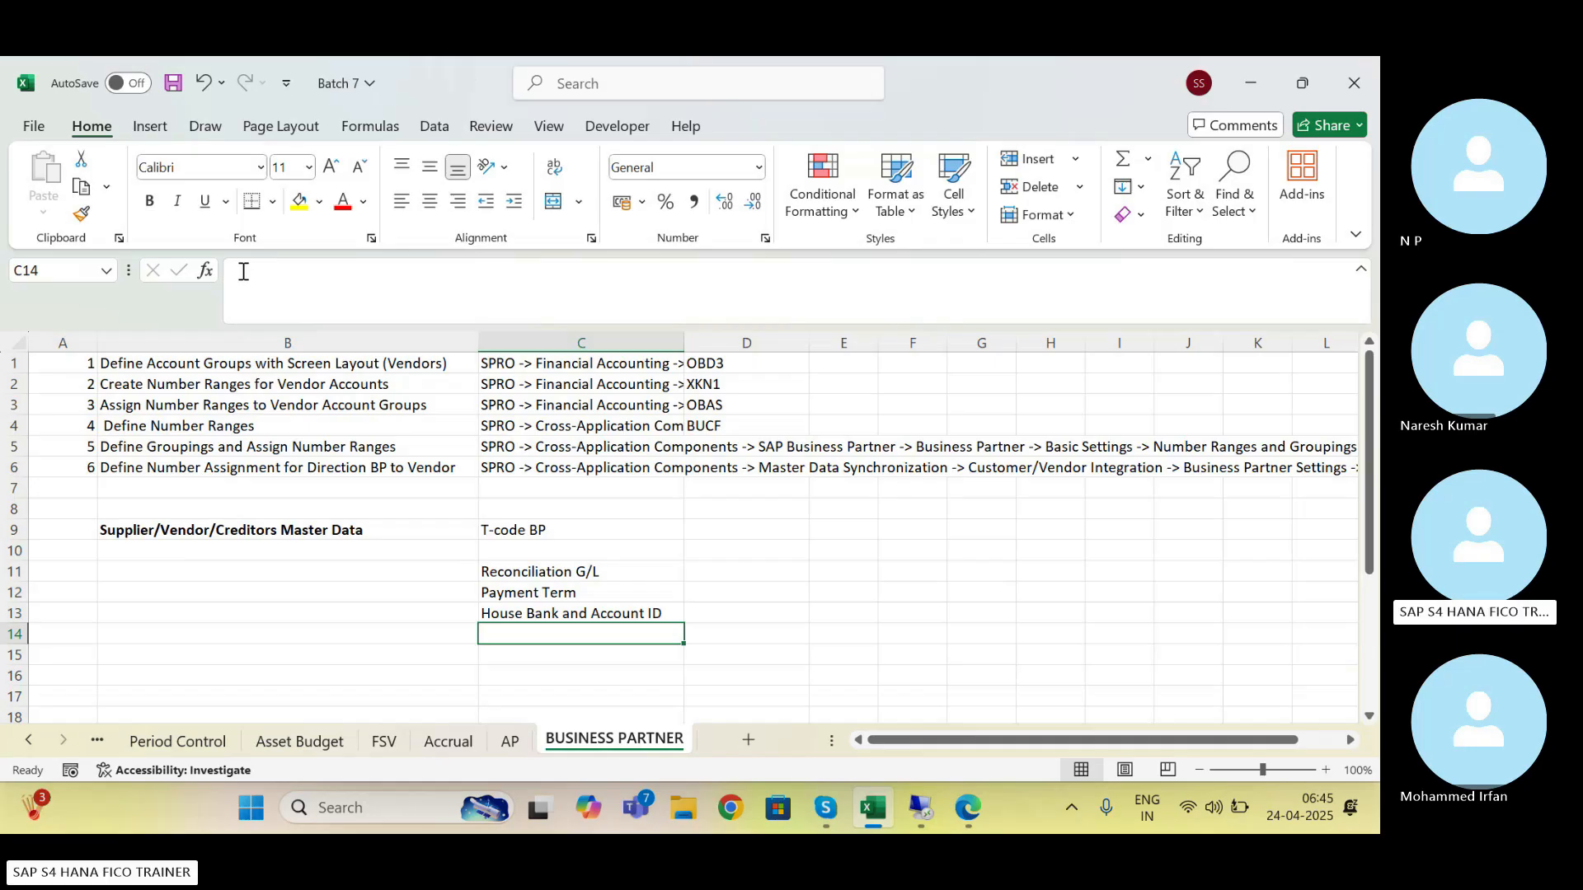
pyautogui.click(292, 637)
pyautogui.hotkey('ctrl', 's')
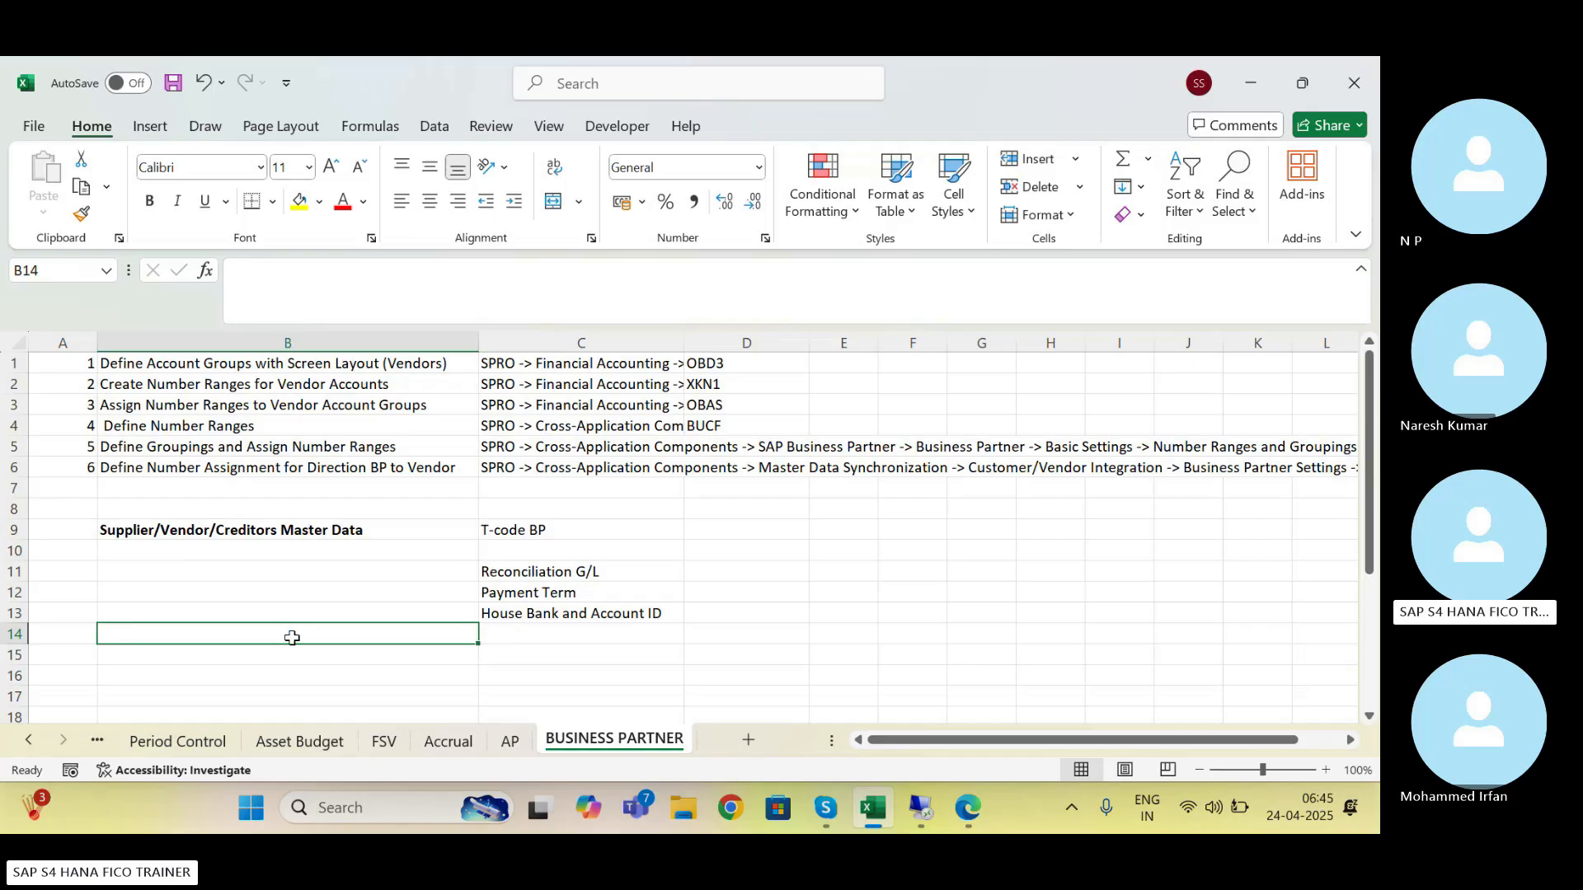
pyautogui.press('Return')
pyautogui.press('Return')
pyautogui.press('Return')
pyautogui.press('Return')
pyautogui.press('Return')
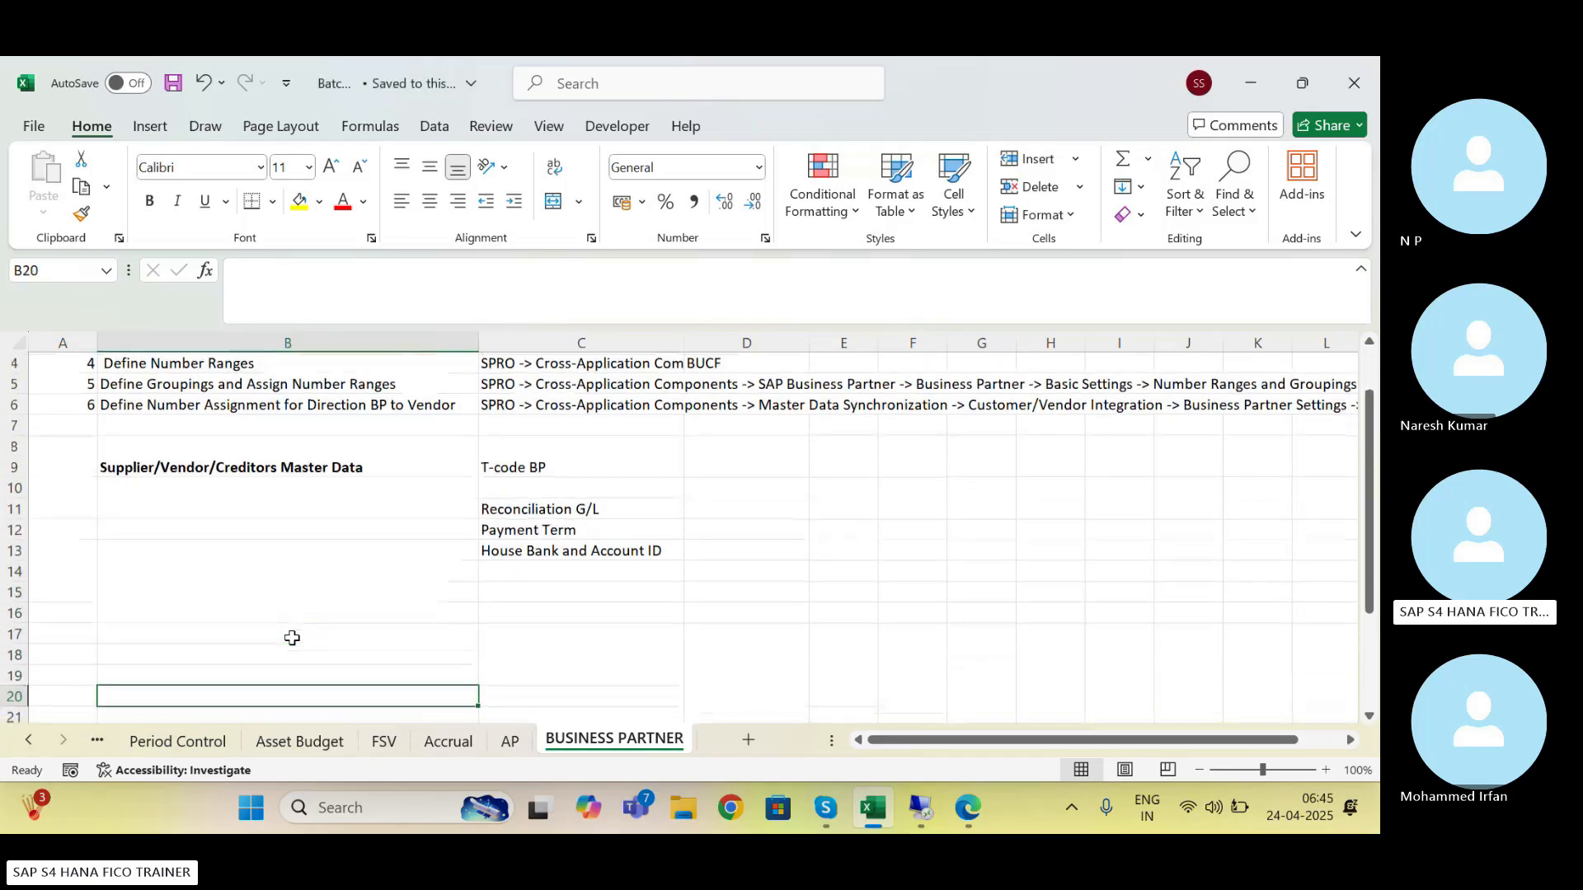
pyautogui.press('Up')
pyautogui.press('Up')
pyautogui.press('Up')
pyautogui.press('Up')
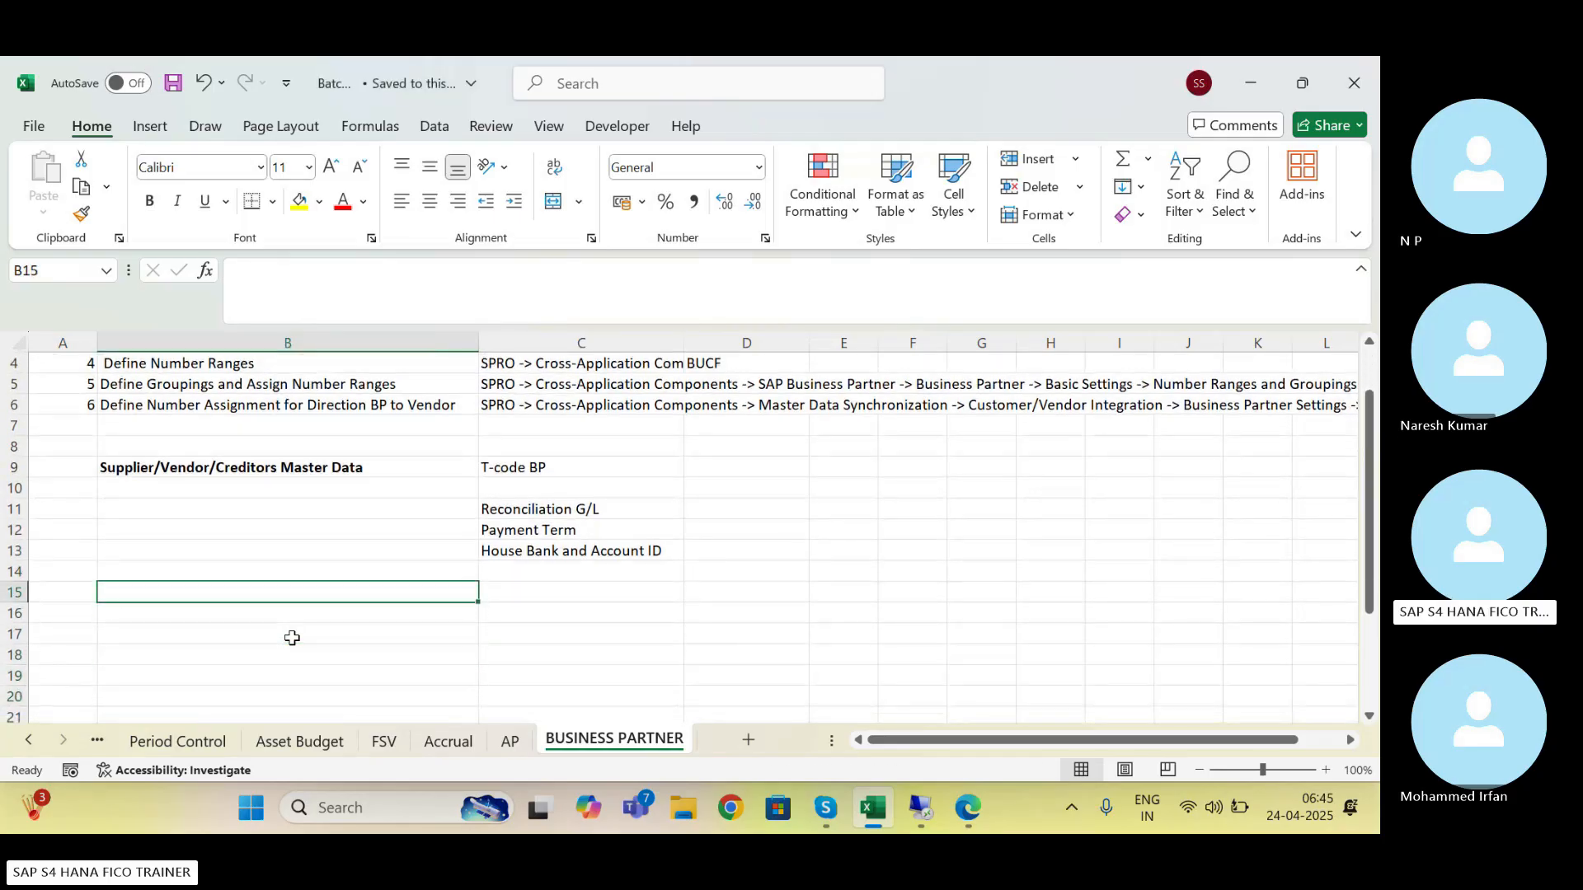
pyautogui.click(262, 466)
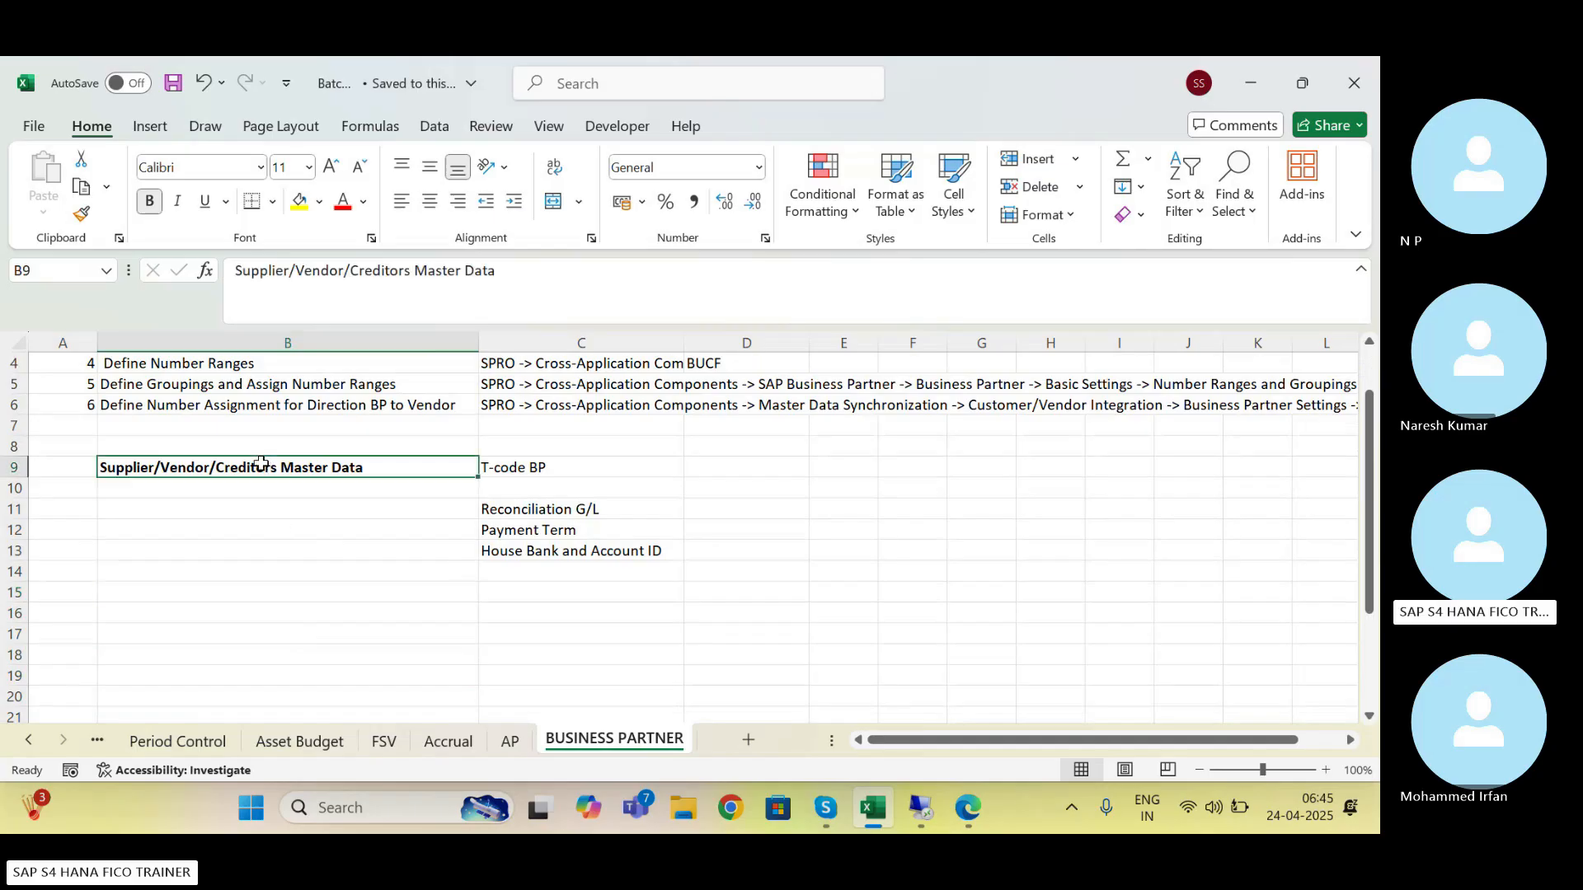
# Enter "General Data" in cell B16 as the first entry of a new list below the heading
pyautogui.click(290, 608)
pyautogui.write('Ge')
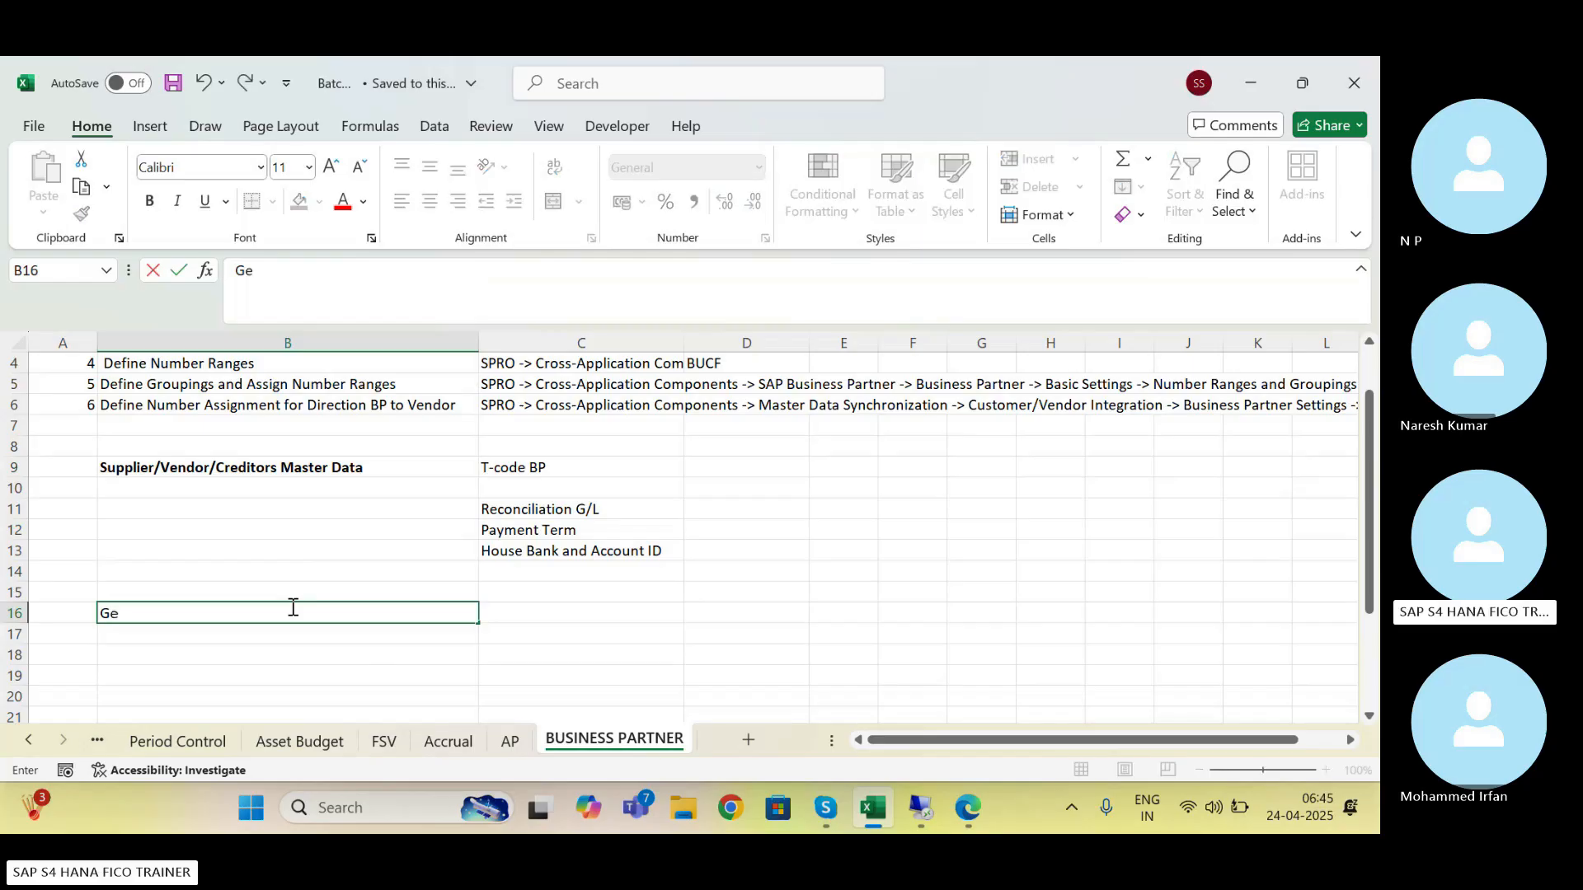
pyautogui.write('neral ')
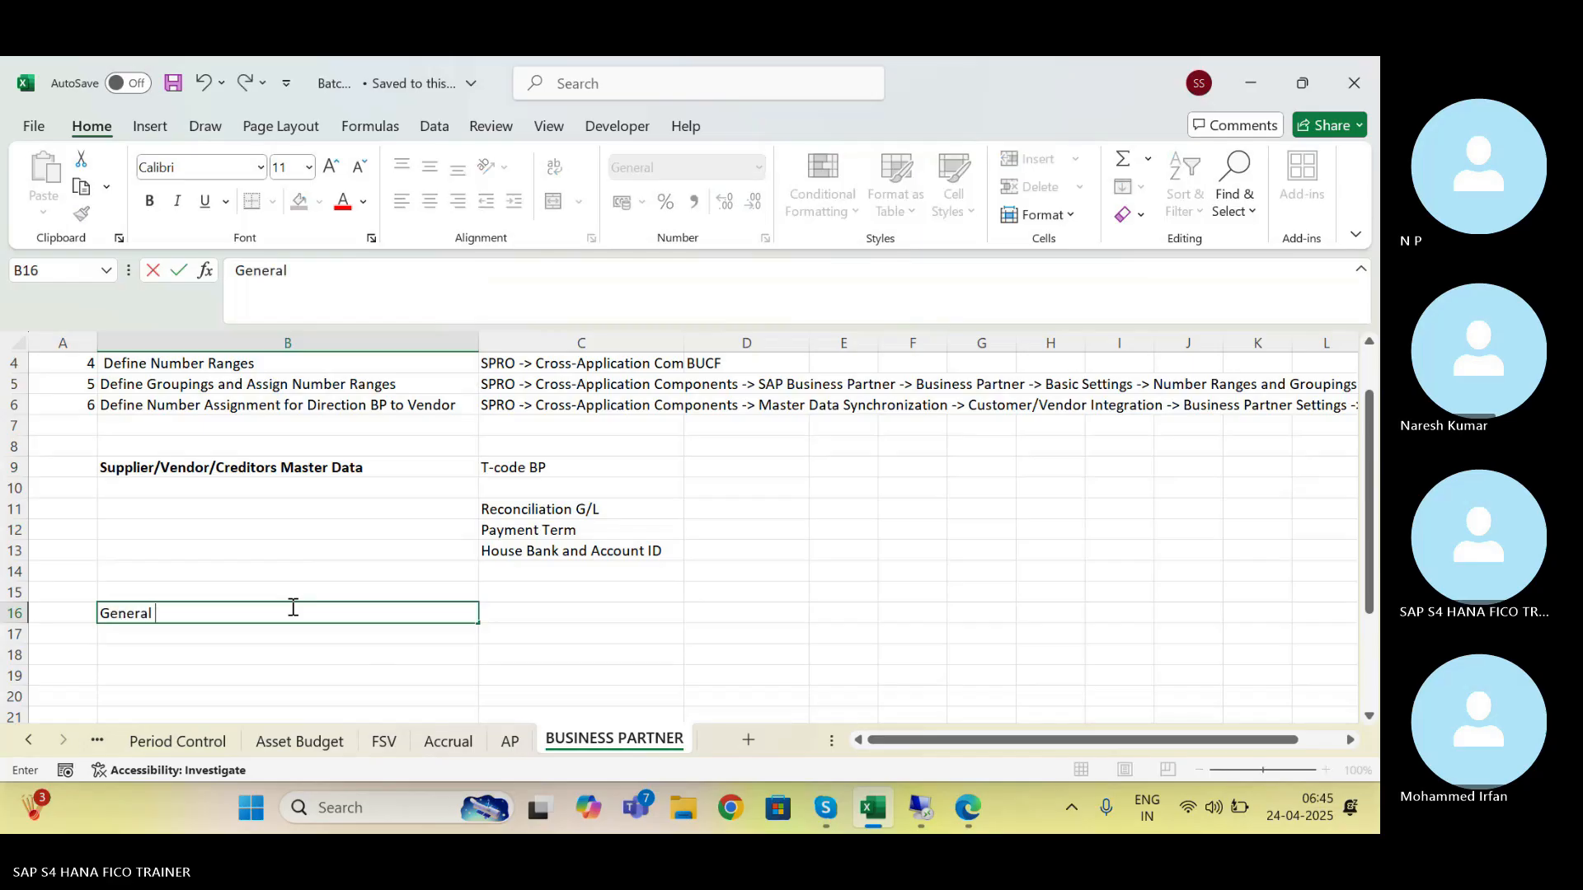
pyautogui.write('Segmen')
pyautogui.press('BackSpace')
pyautogui.press('BackSpace')
pyautogui.press('BackSpace')
pyautogui.press('BackSpace')
pyautogui.press('BackSpace')
pyautogui.press('BackSpace')
pyautogui.press('BackSpace')
pyautogui.write('Data')
pyautogui.press('Return')
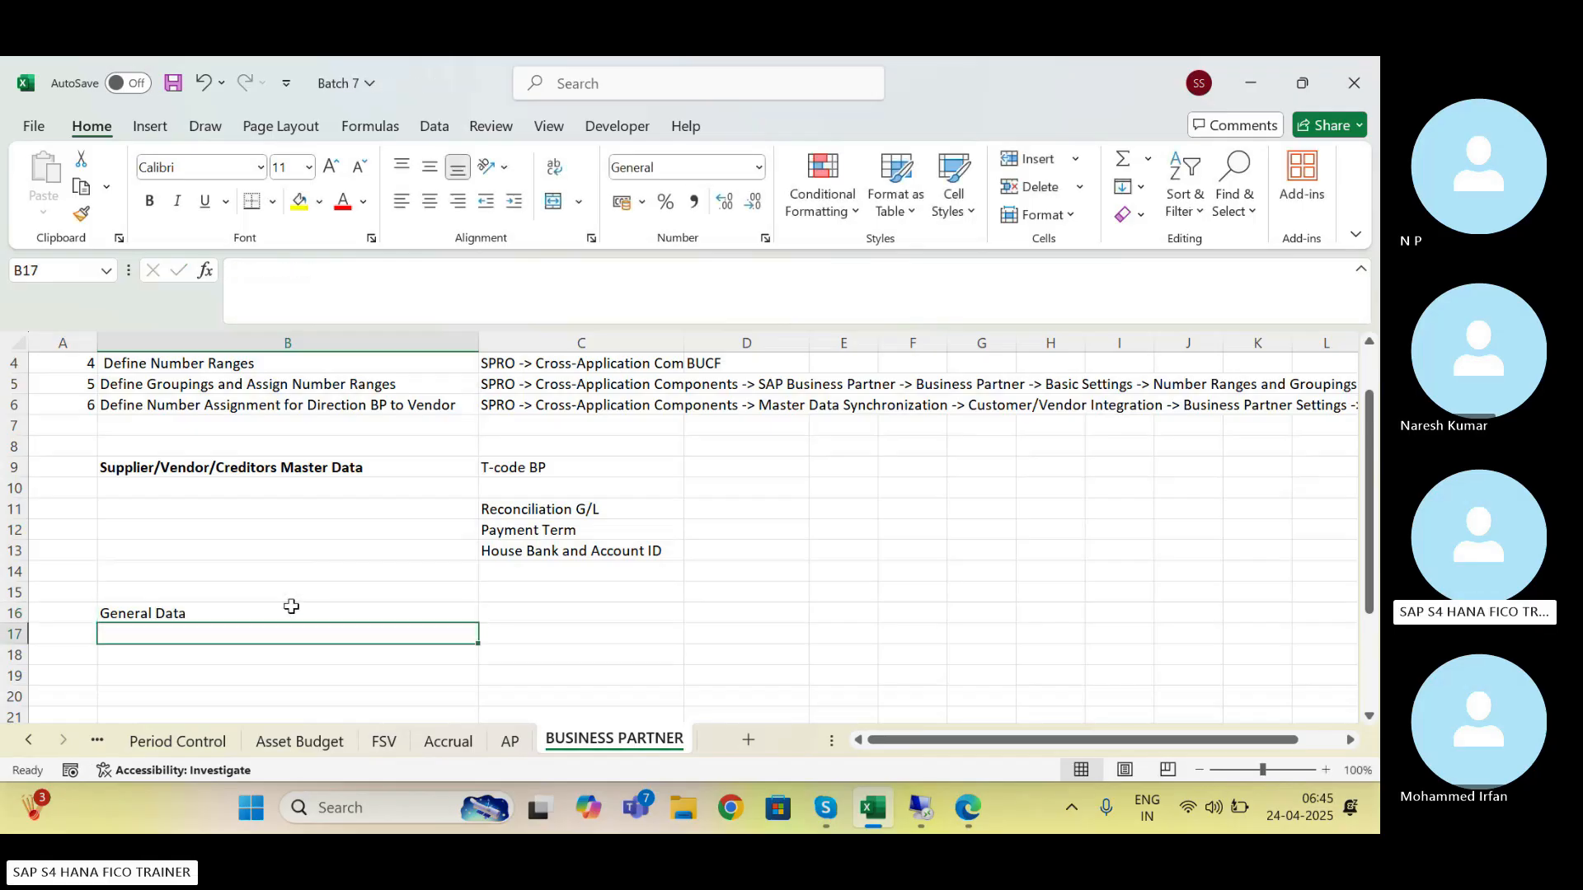
# Continue the list with "Company Code Data" in cell B17 and "Purchasing Org Data" in cell B18
pyautogui.write('Company Code')
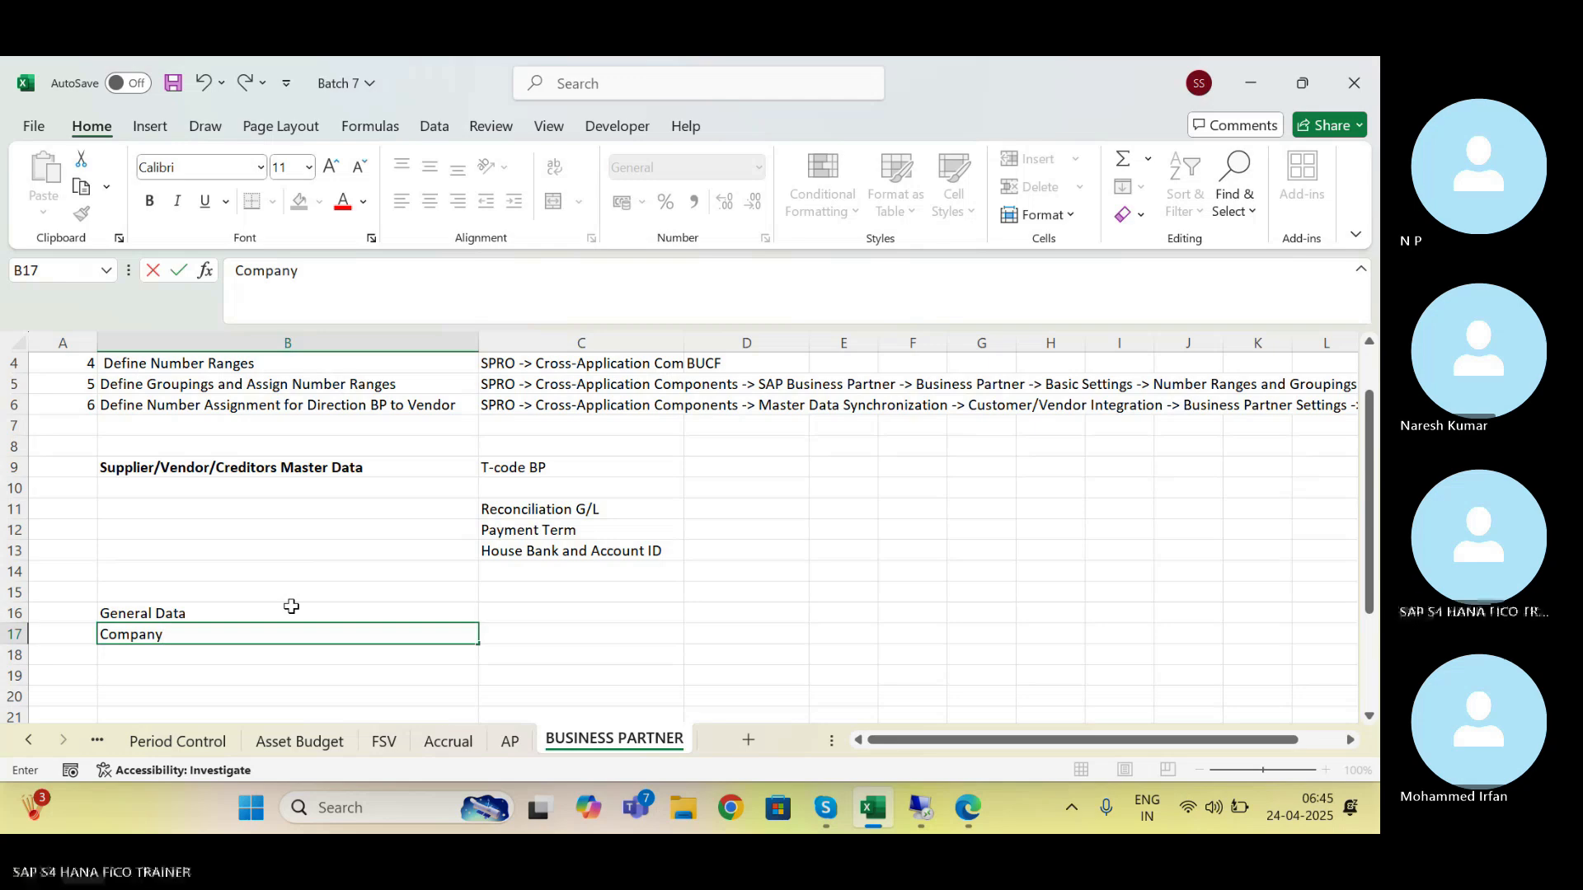
pyautogui.write(' Data')
pyautogui.press('Return')
pyautogui.write('Purchase')
pyautogui.press('BackSpace')
pyautogui.write('ing Or')
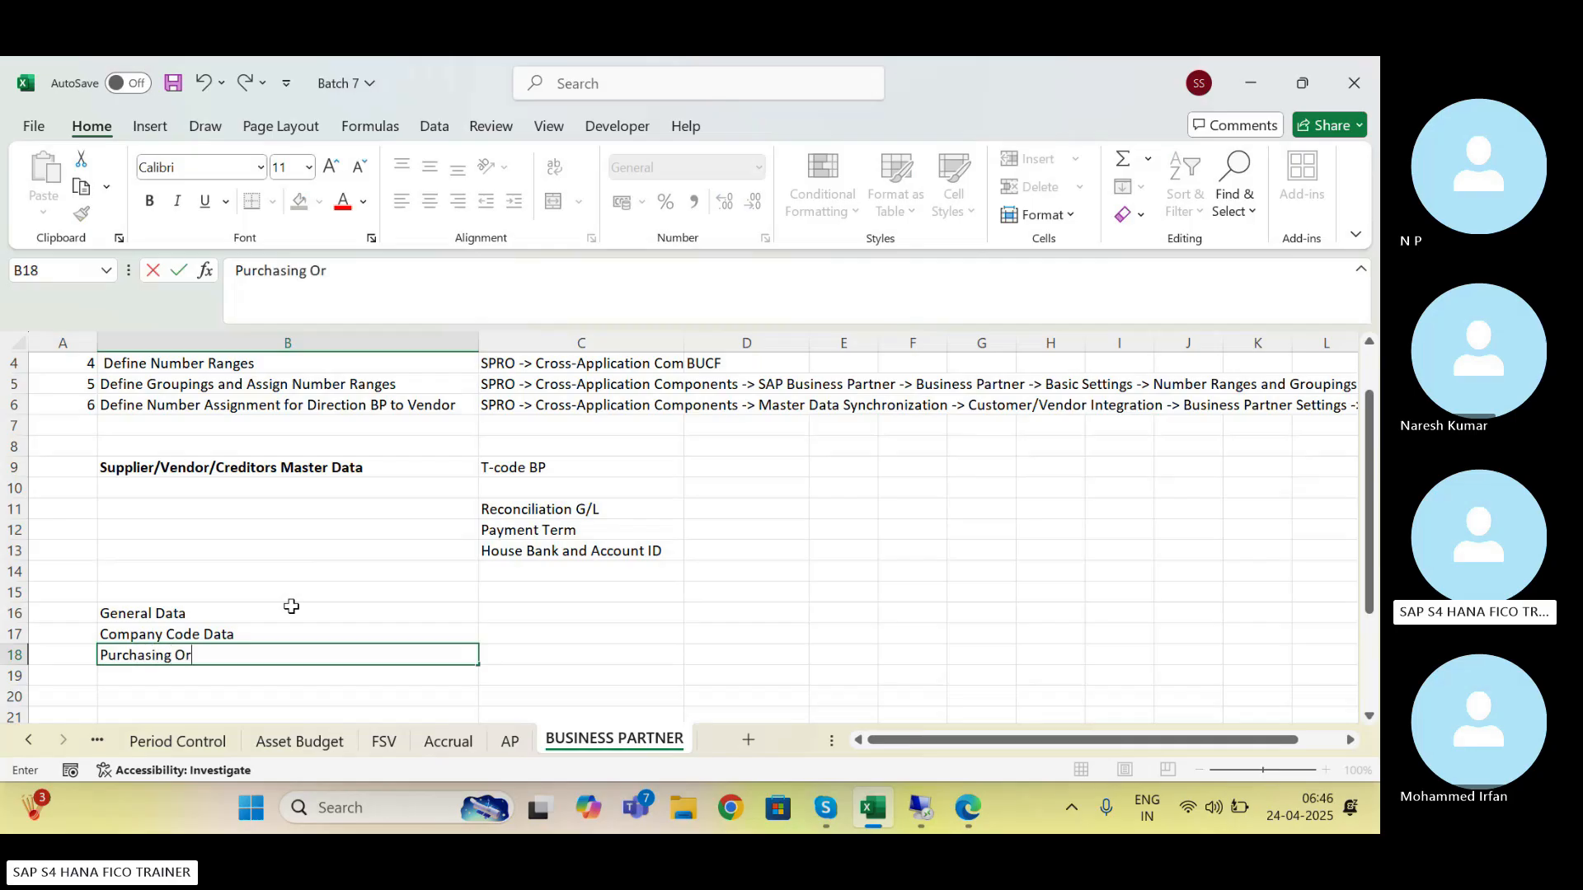
pyautogui.write('g Data')
pyautogui.press('Return')
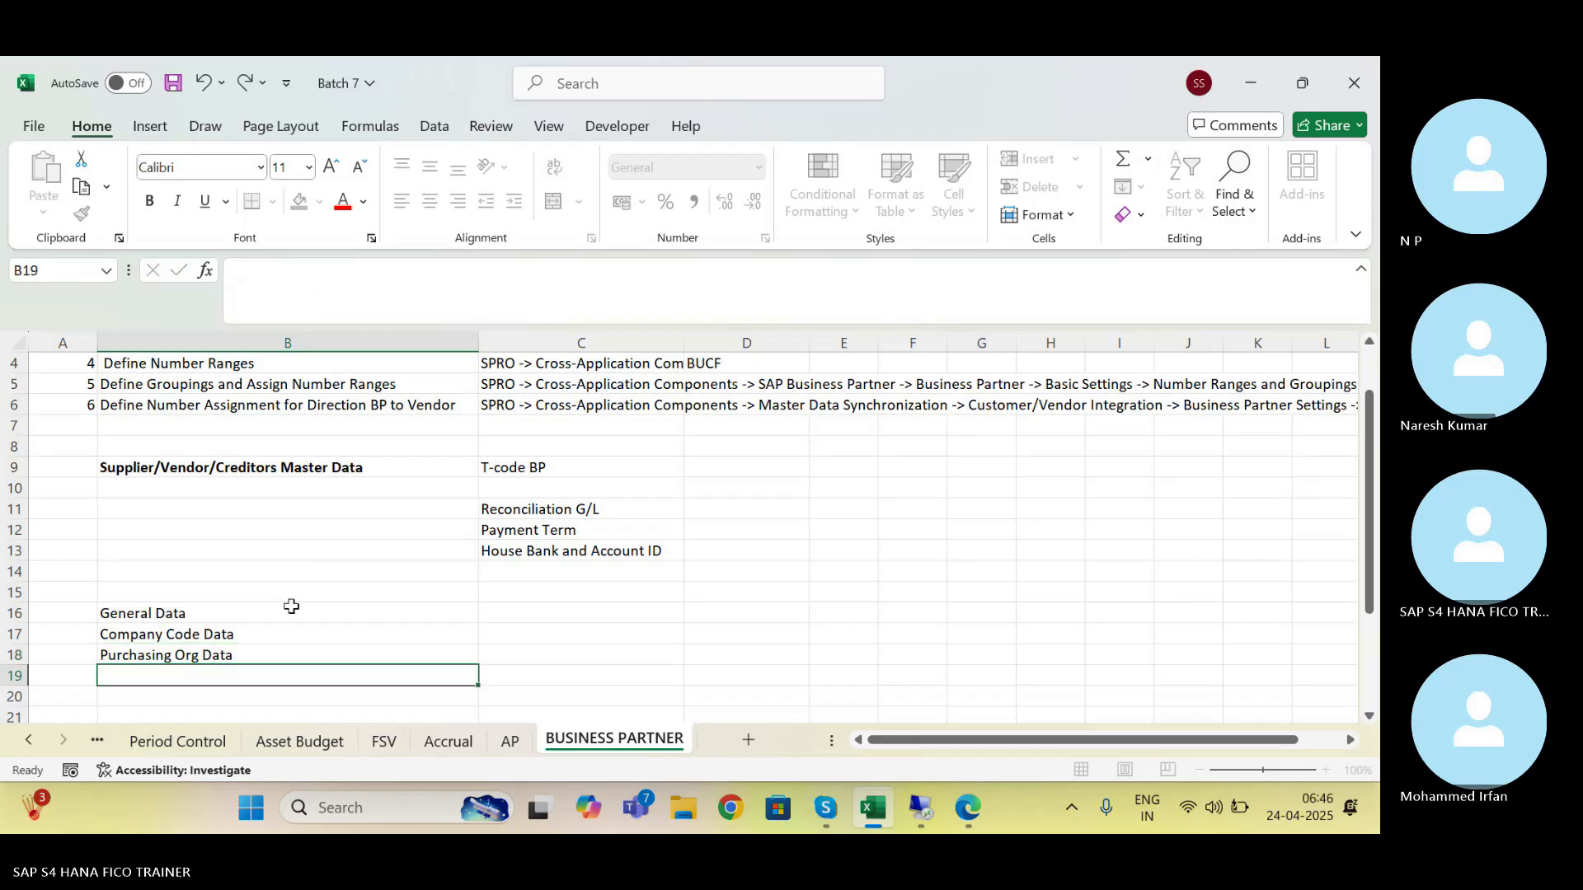
# Enter "LFA1" in cell C16, next to General Data
pyautogui.press('Up')
pyautogui.press('Up')
pyautogui.press('Up')
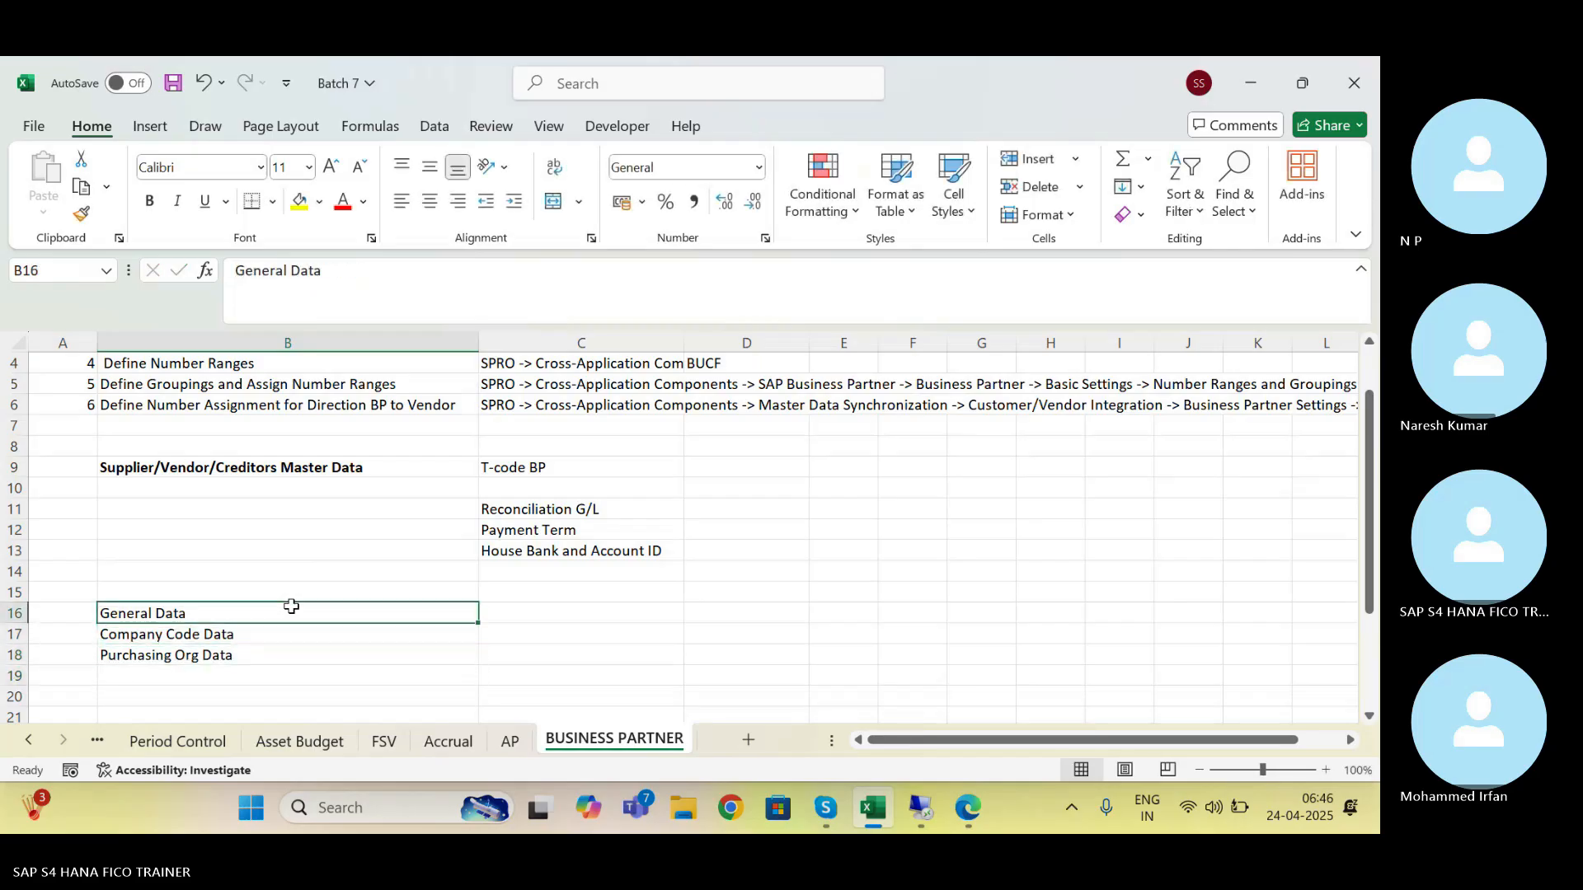
pyautogui.press('Right')
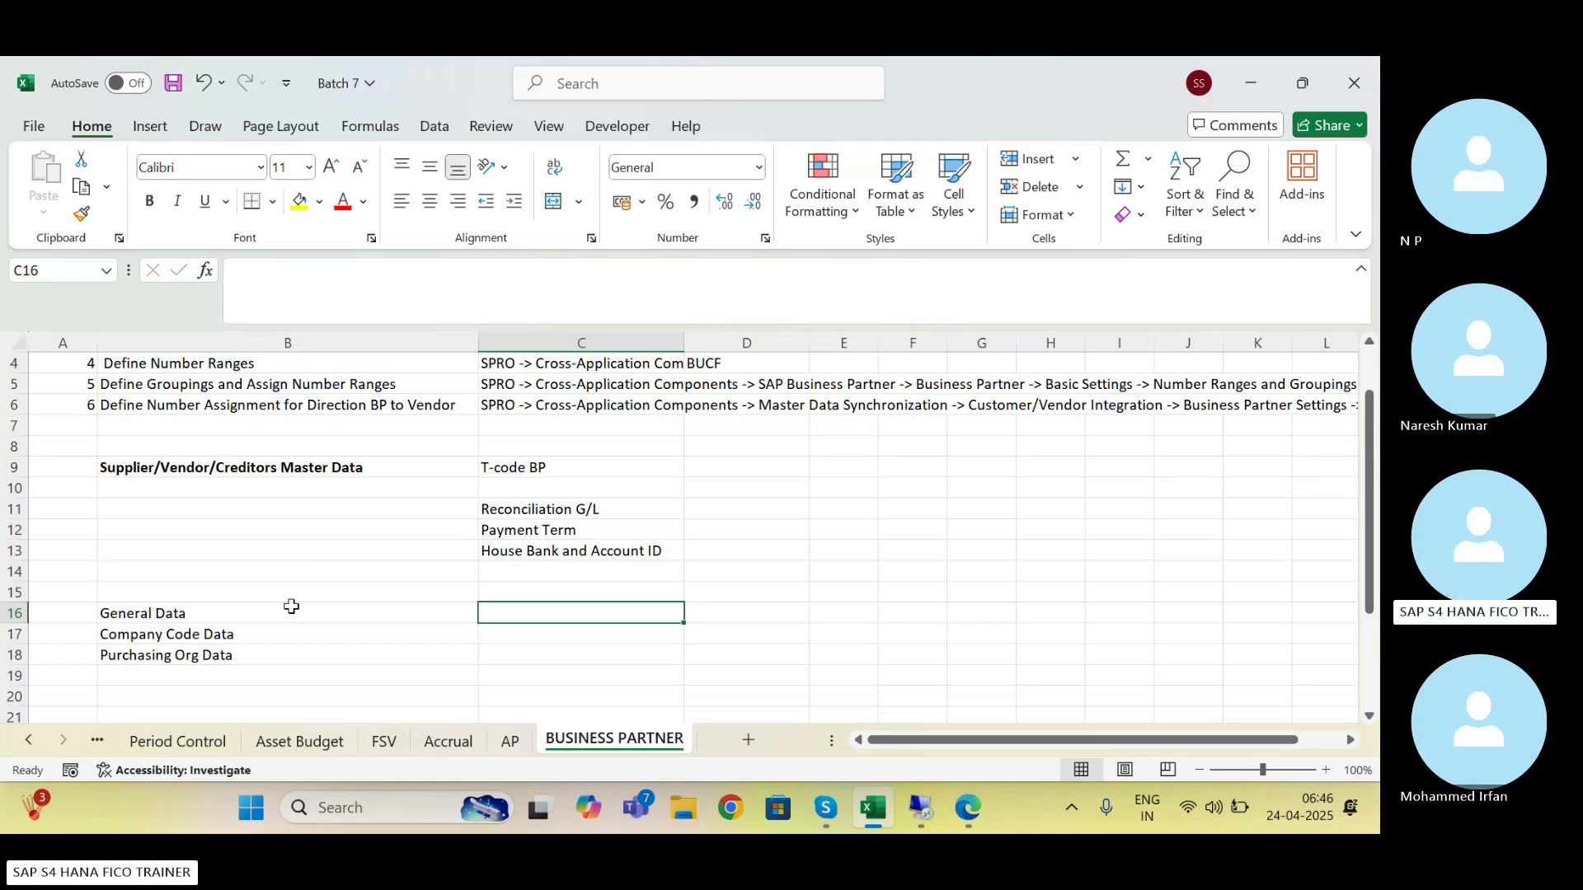
pyautogui.click(291, 606)
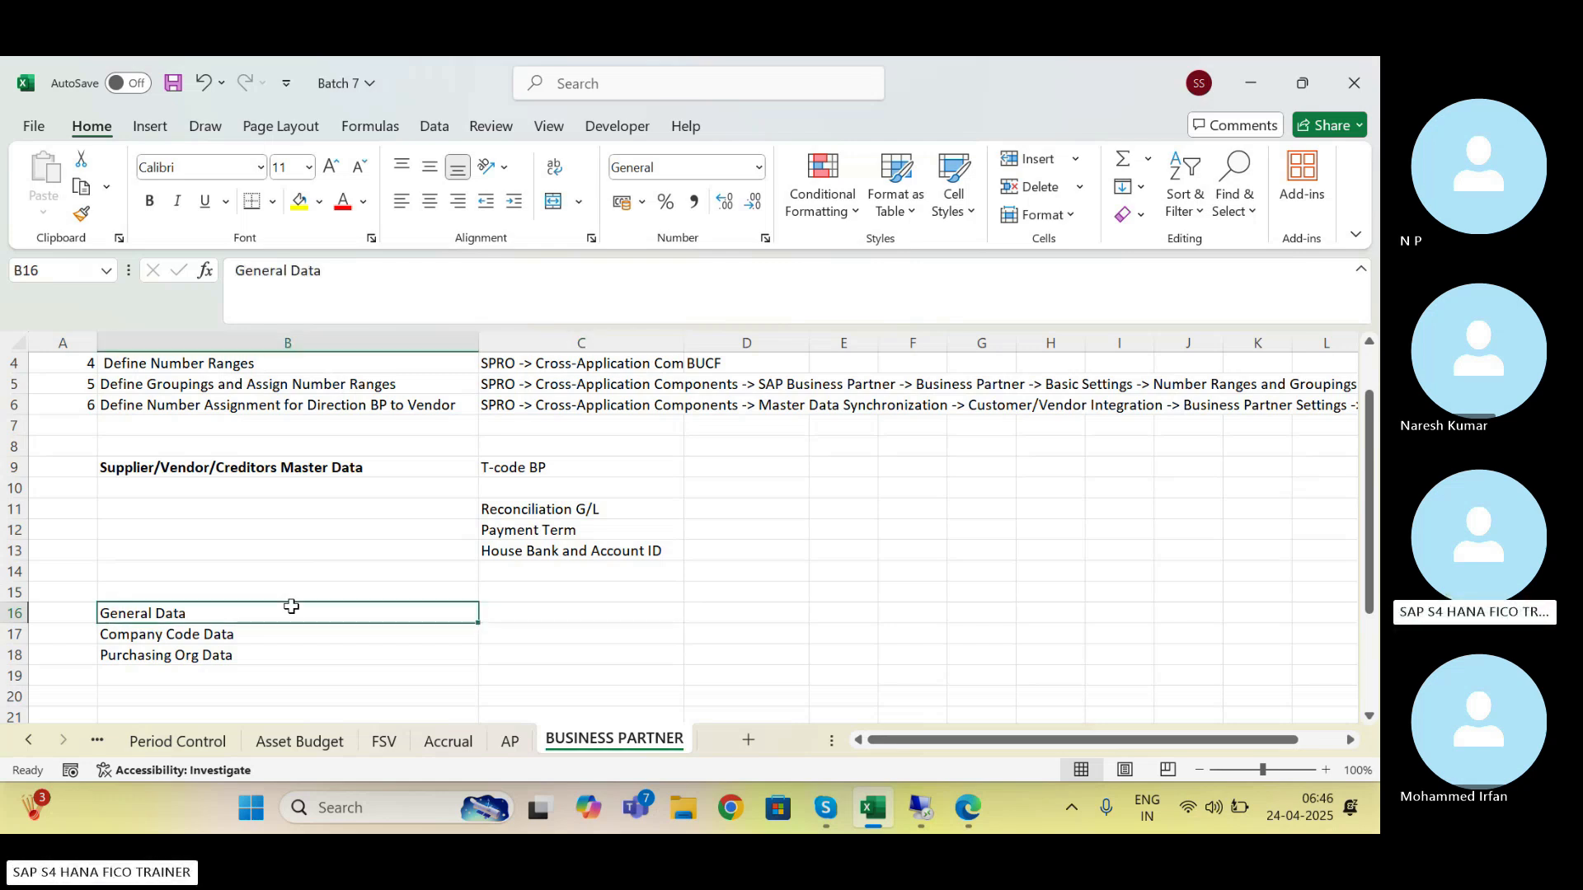
pyautogui.press('Right')
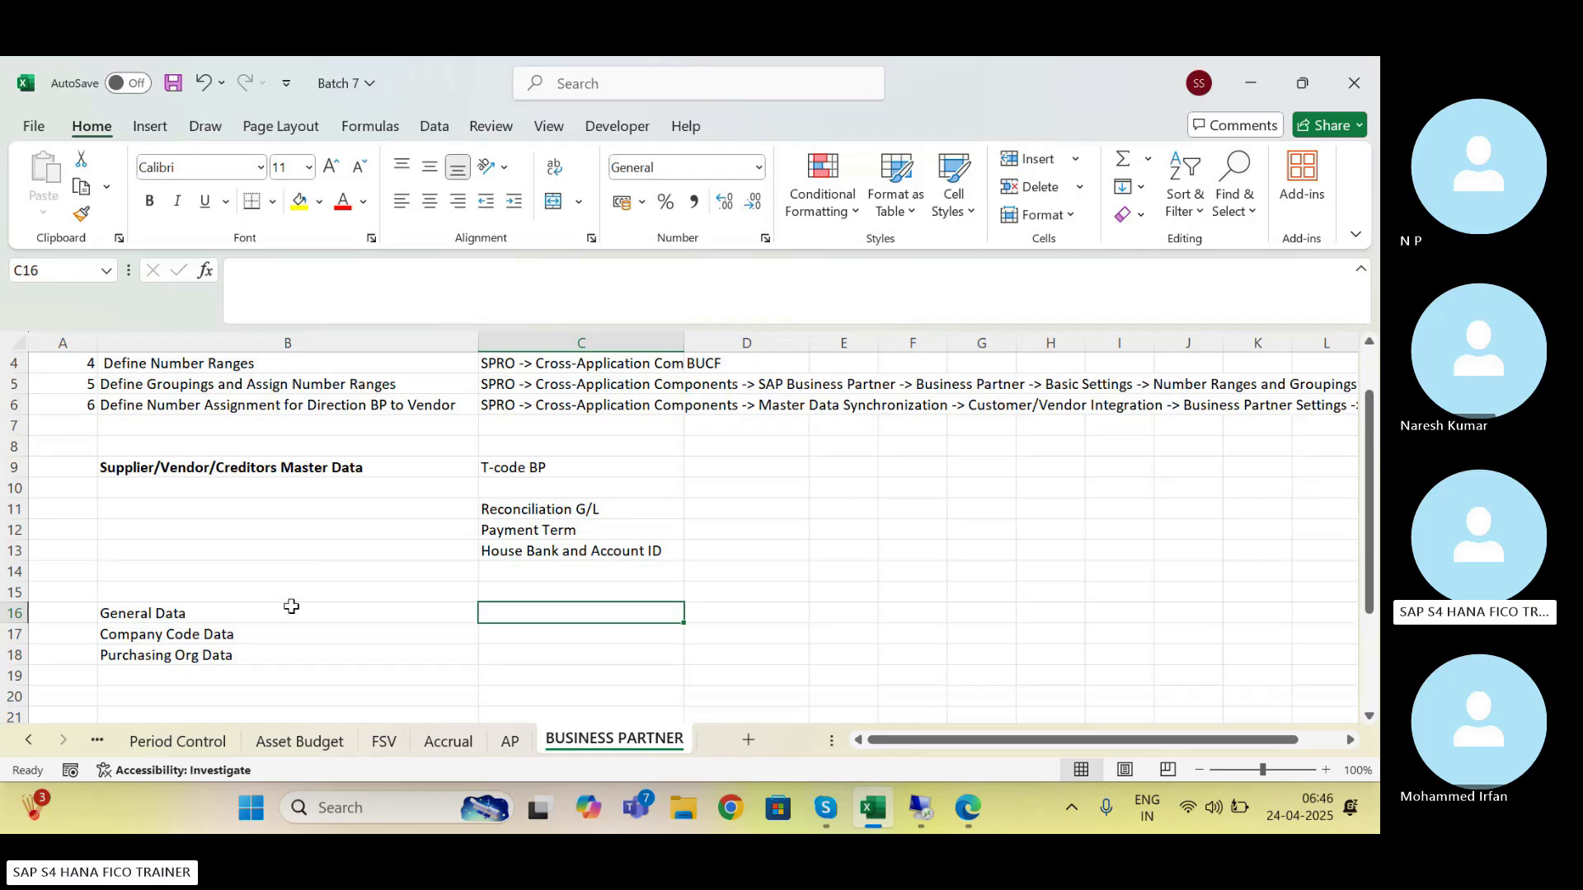
pyautogui.write('LFA1')
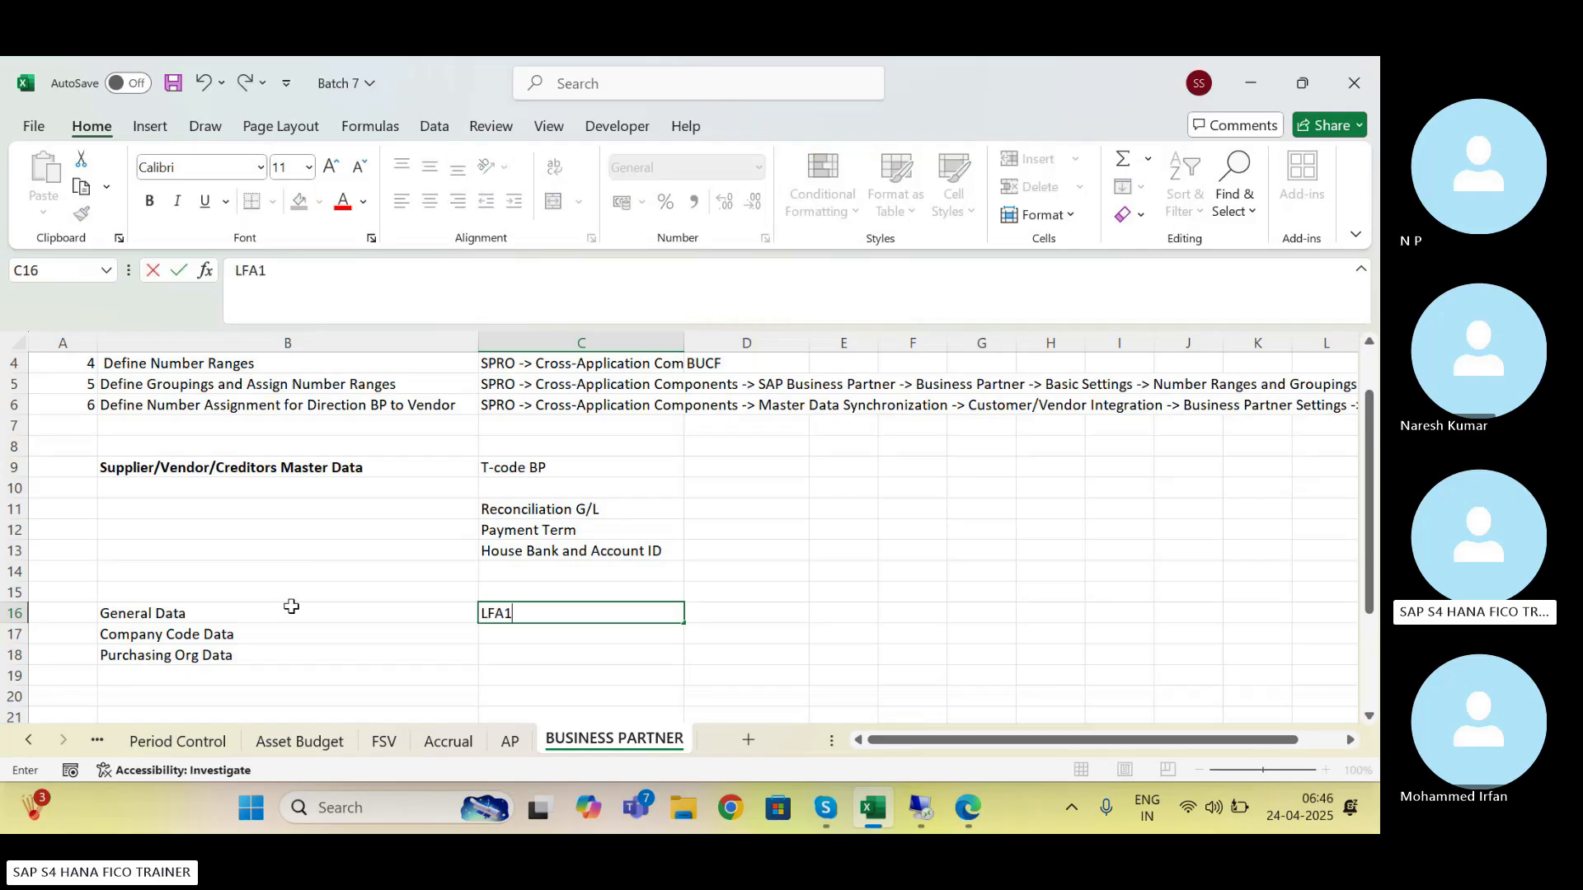
pyautogui.press('Return')
pyautogui.press('Up')
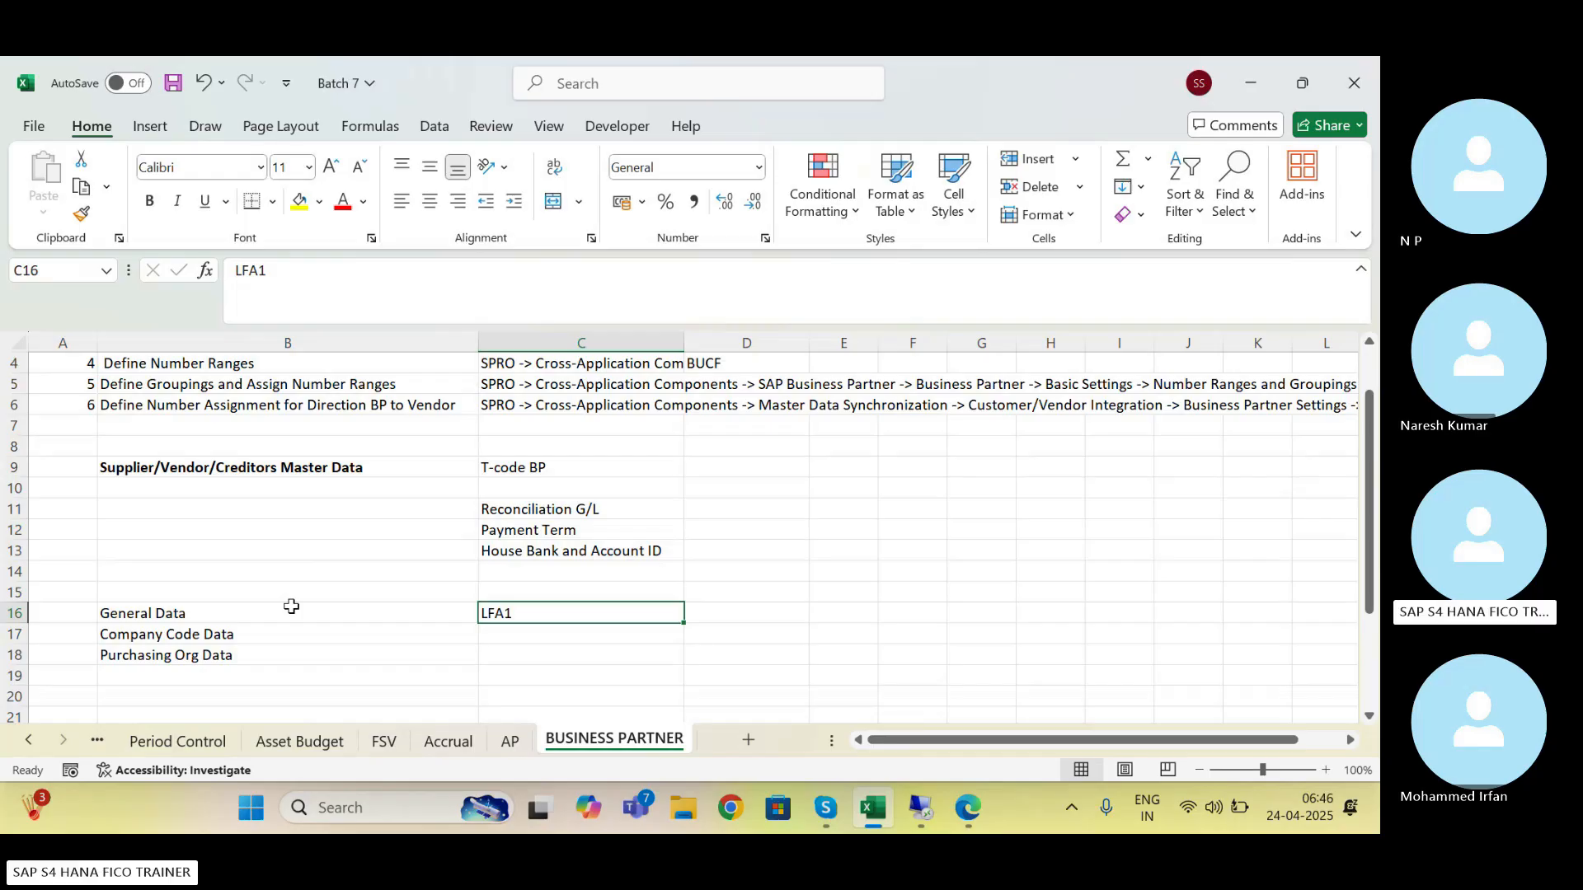
# Enter "000000" as text in cell D16, beside LFA1, keeping its leading zeros
pyautogui.press('Right')
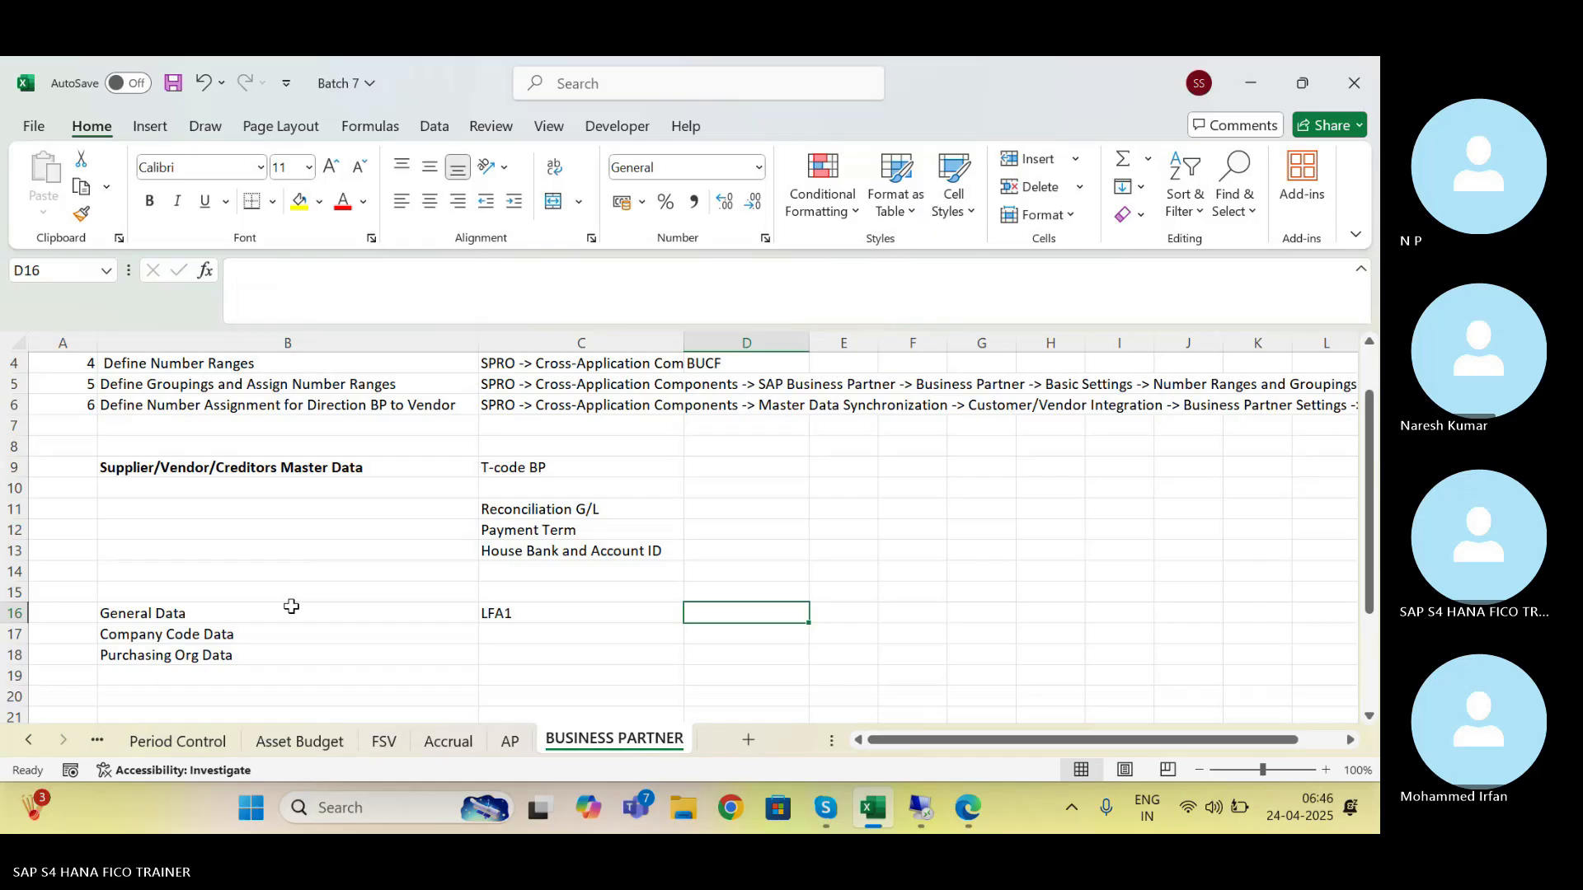
pyautogui.press('Left')
pyautogui.press('Right')
pyautogui.write("'00")
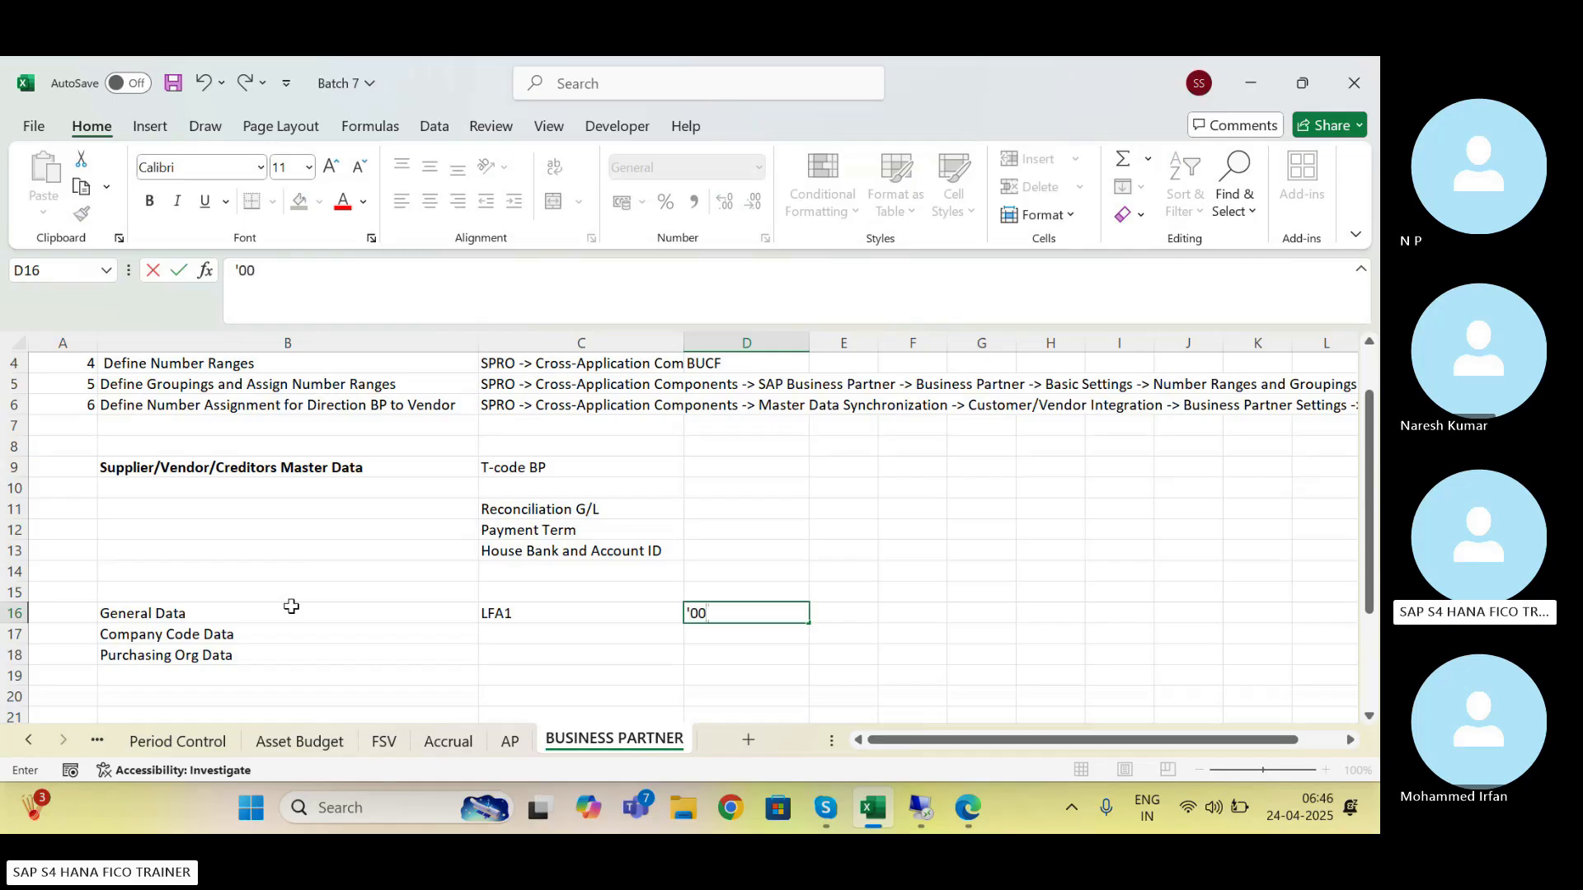
pyautogui.write('0000')
pyautogui.press('Return')
pyautogui.press('Up')
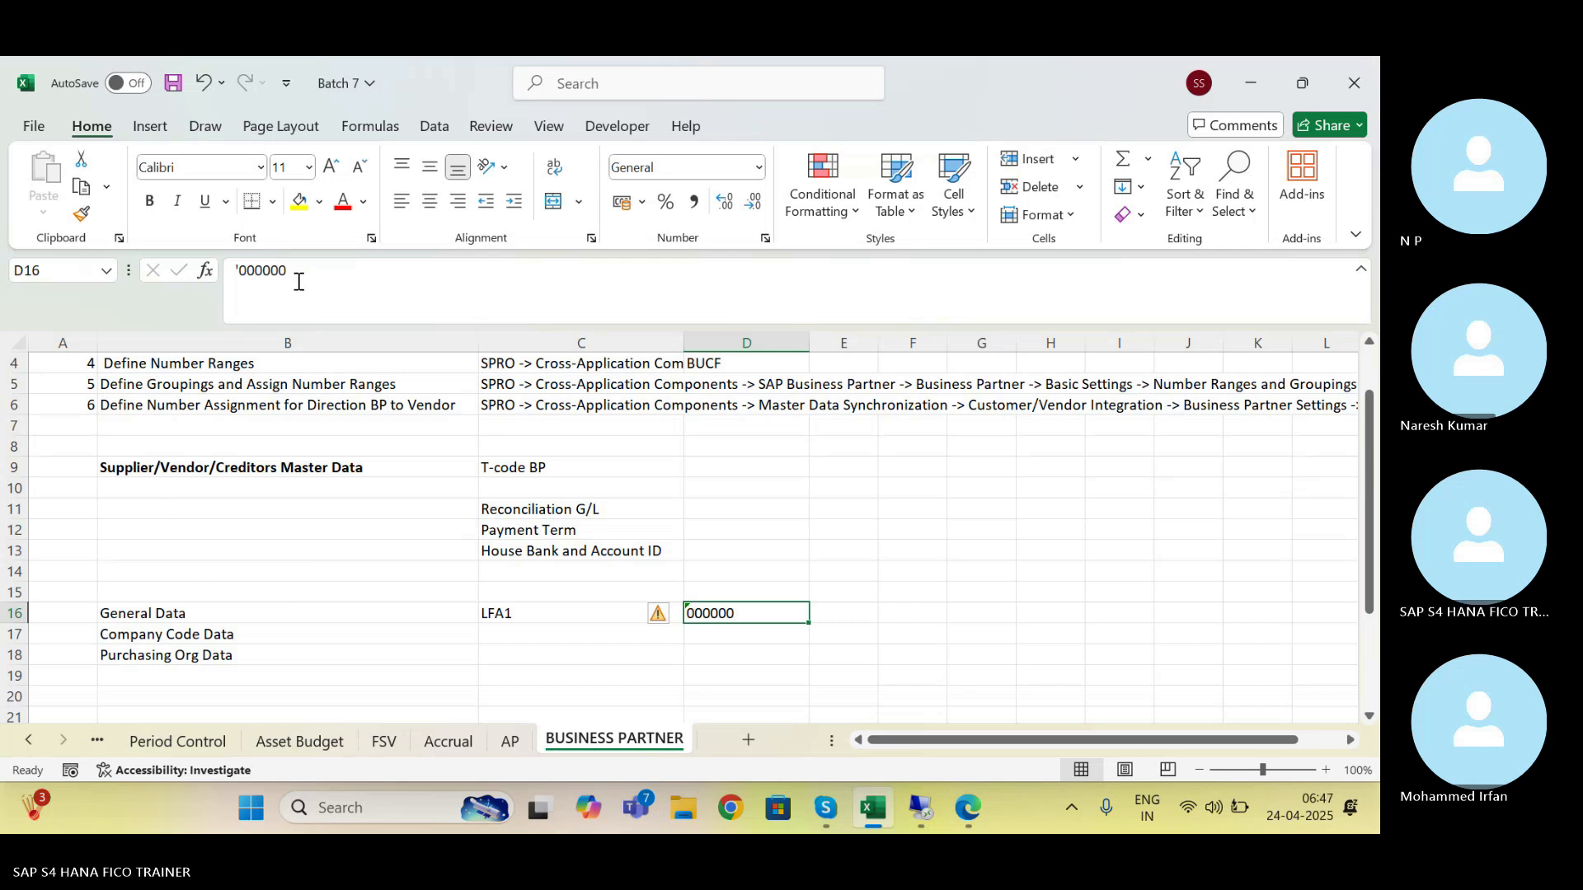
pyautogui.moveTo(299, 278); pyautogui.dragTo(216, 279)
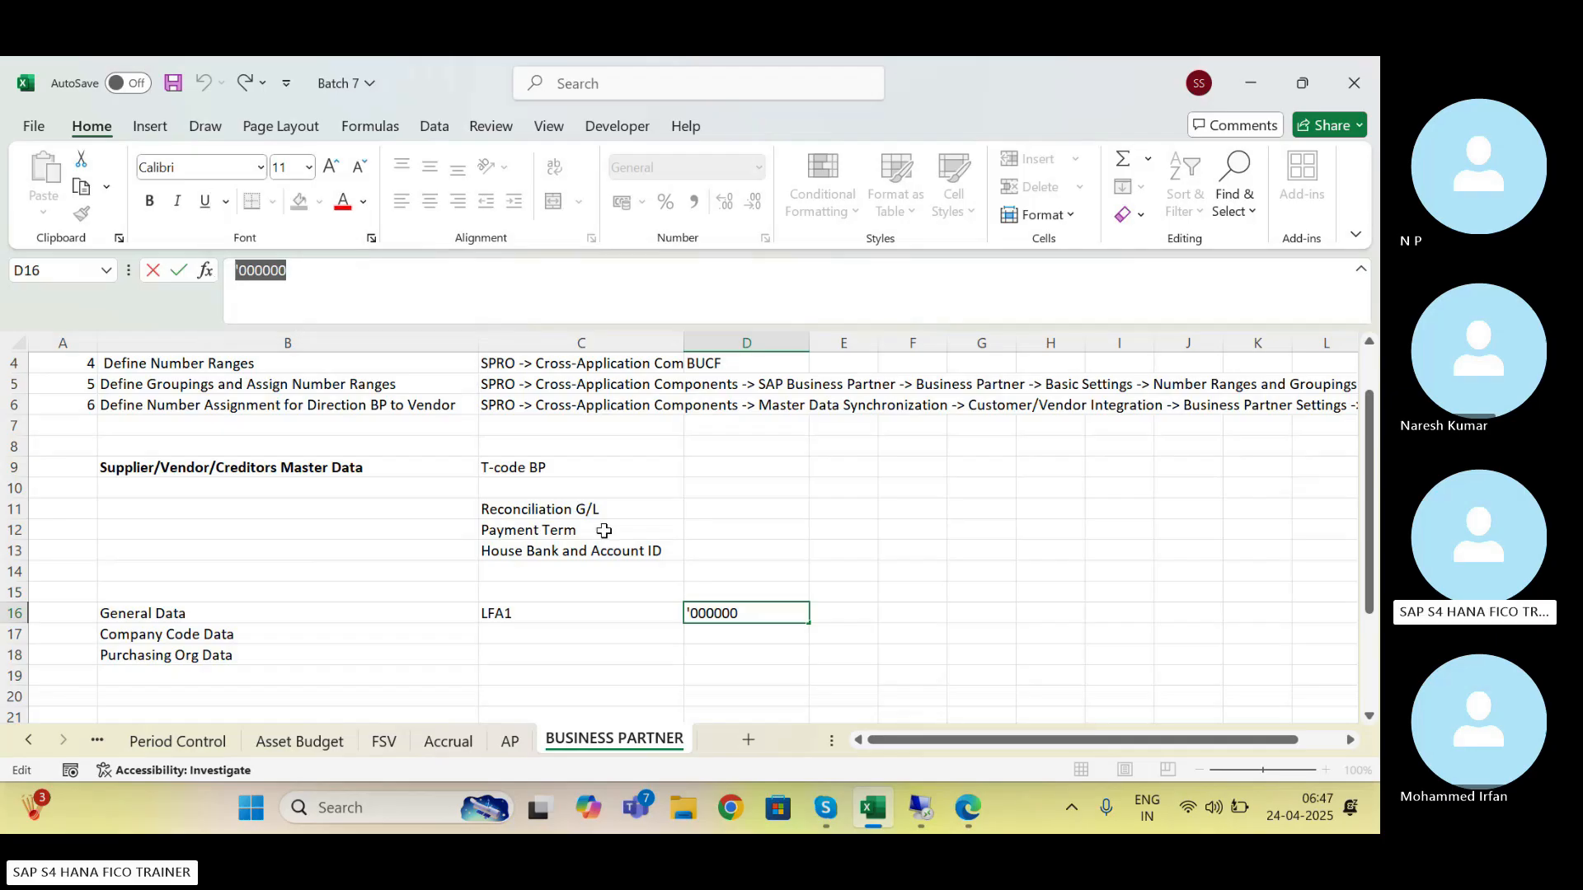
# Enter "LFB1" in cell C17, next to Company Code Data
pyautogui.click(515, 635)
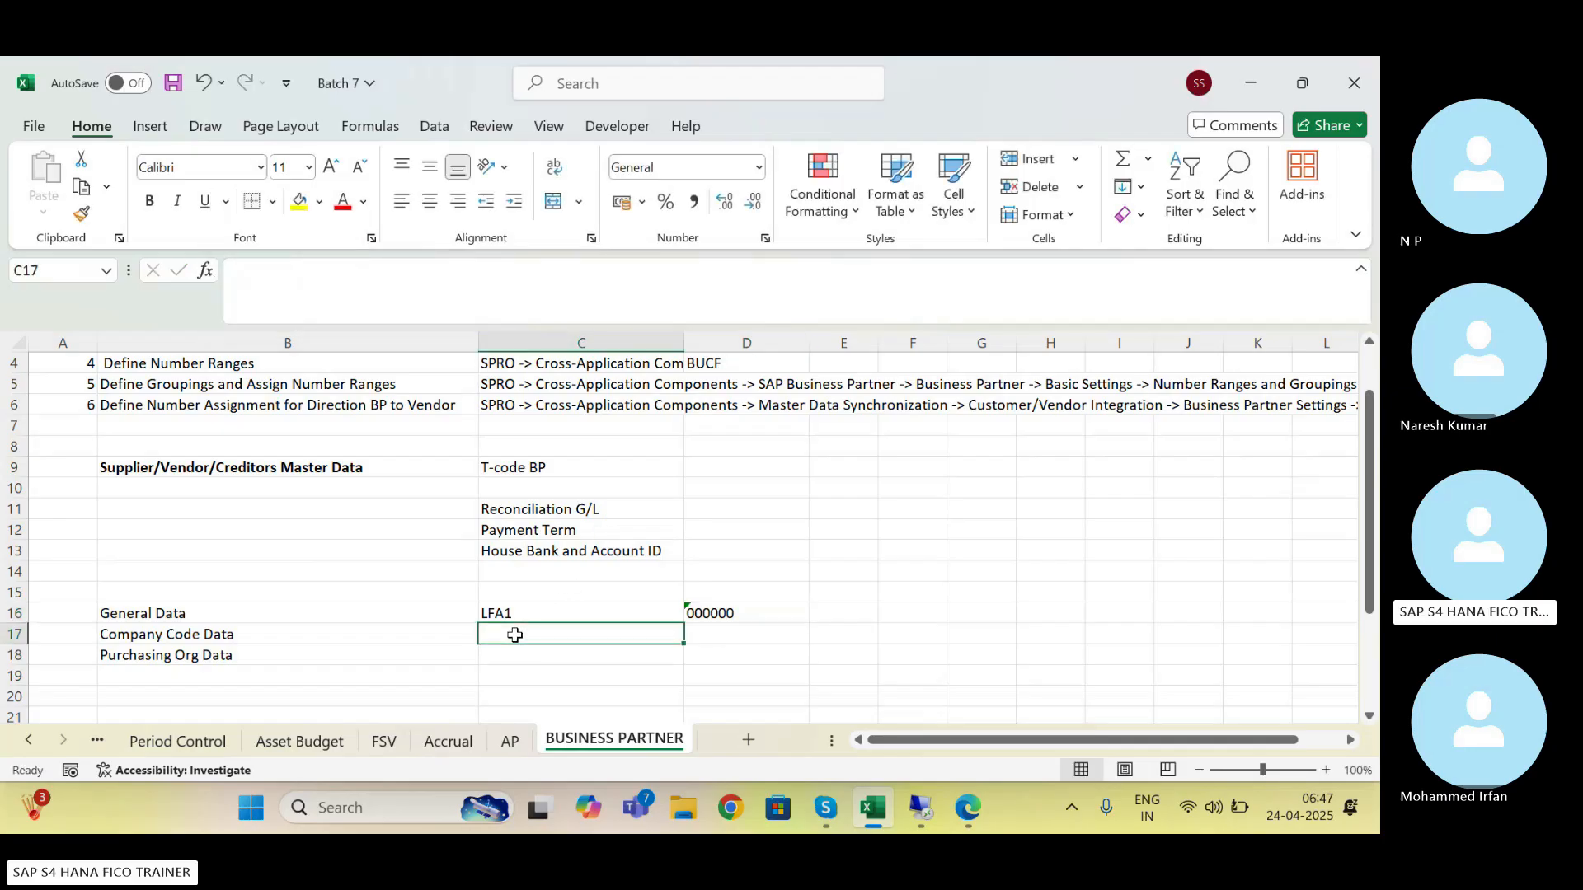
pyautogui.write('LFB1')
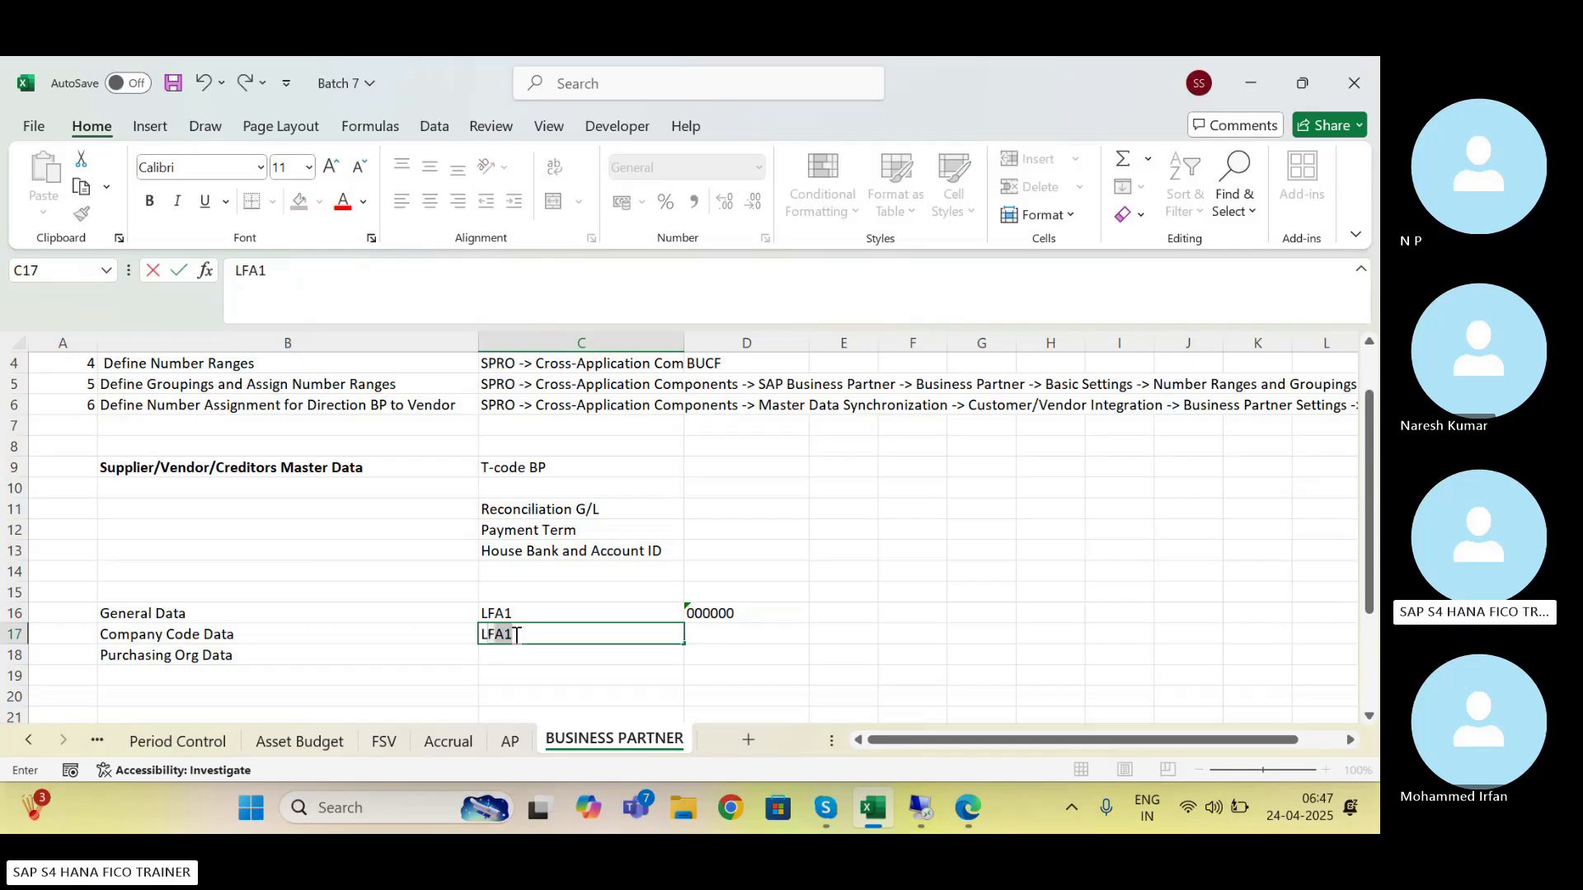
pyautogui.press('Return')
pyautogui.click(515, 635)
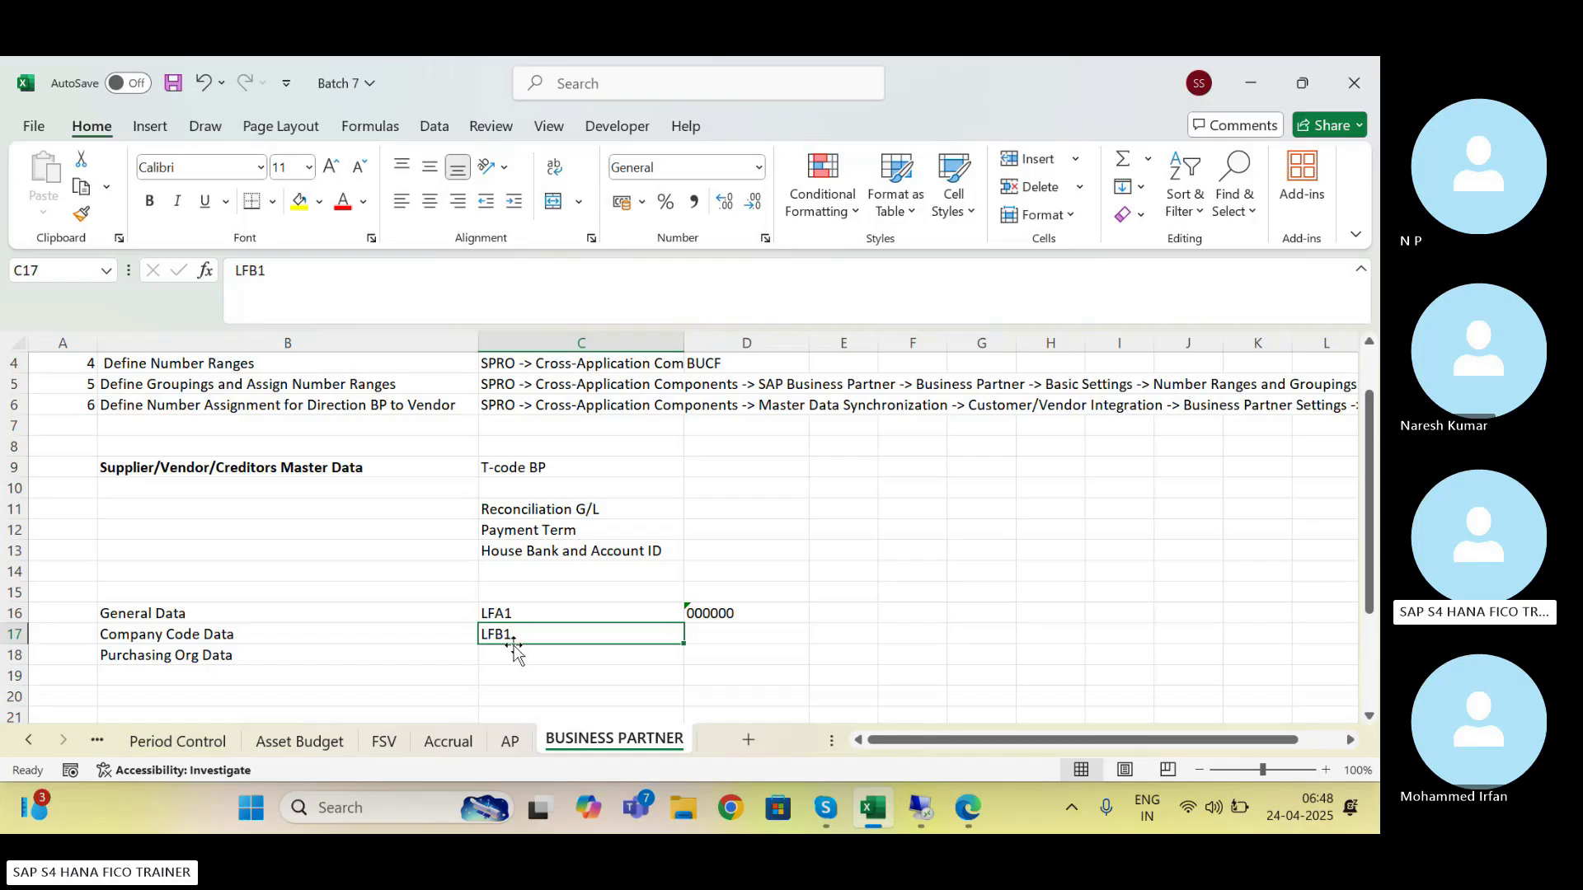
# Enter "FLVN00" in cell D17, beside LFB1 in the Company Code Data row
pyautogui.click(714, 632)
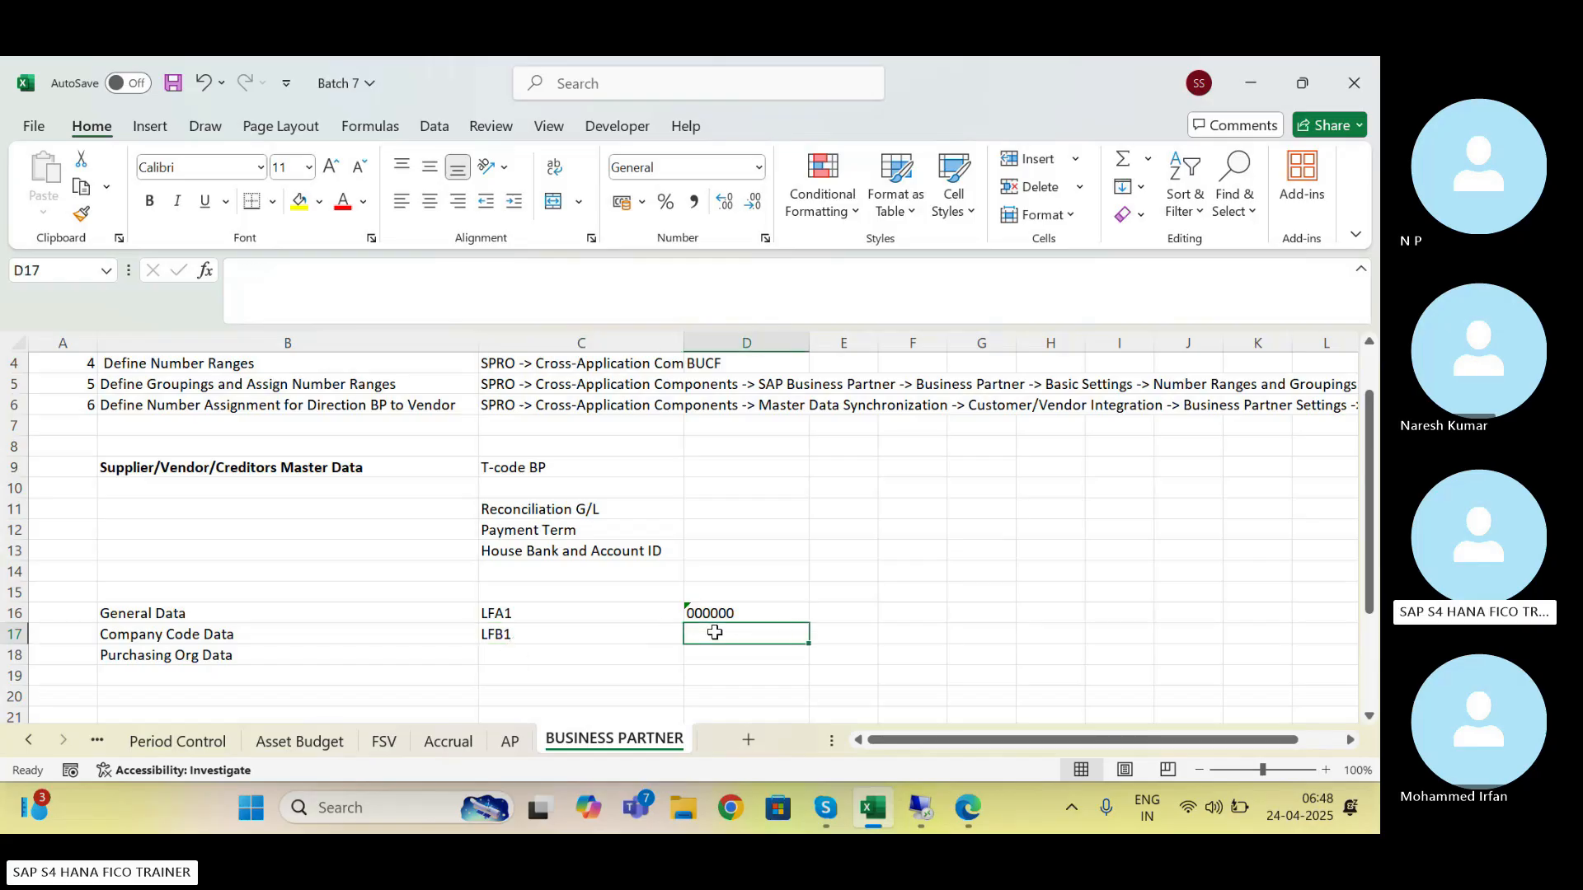
pyautogui.write('FL')
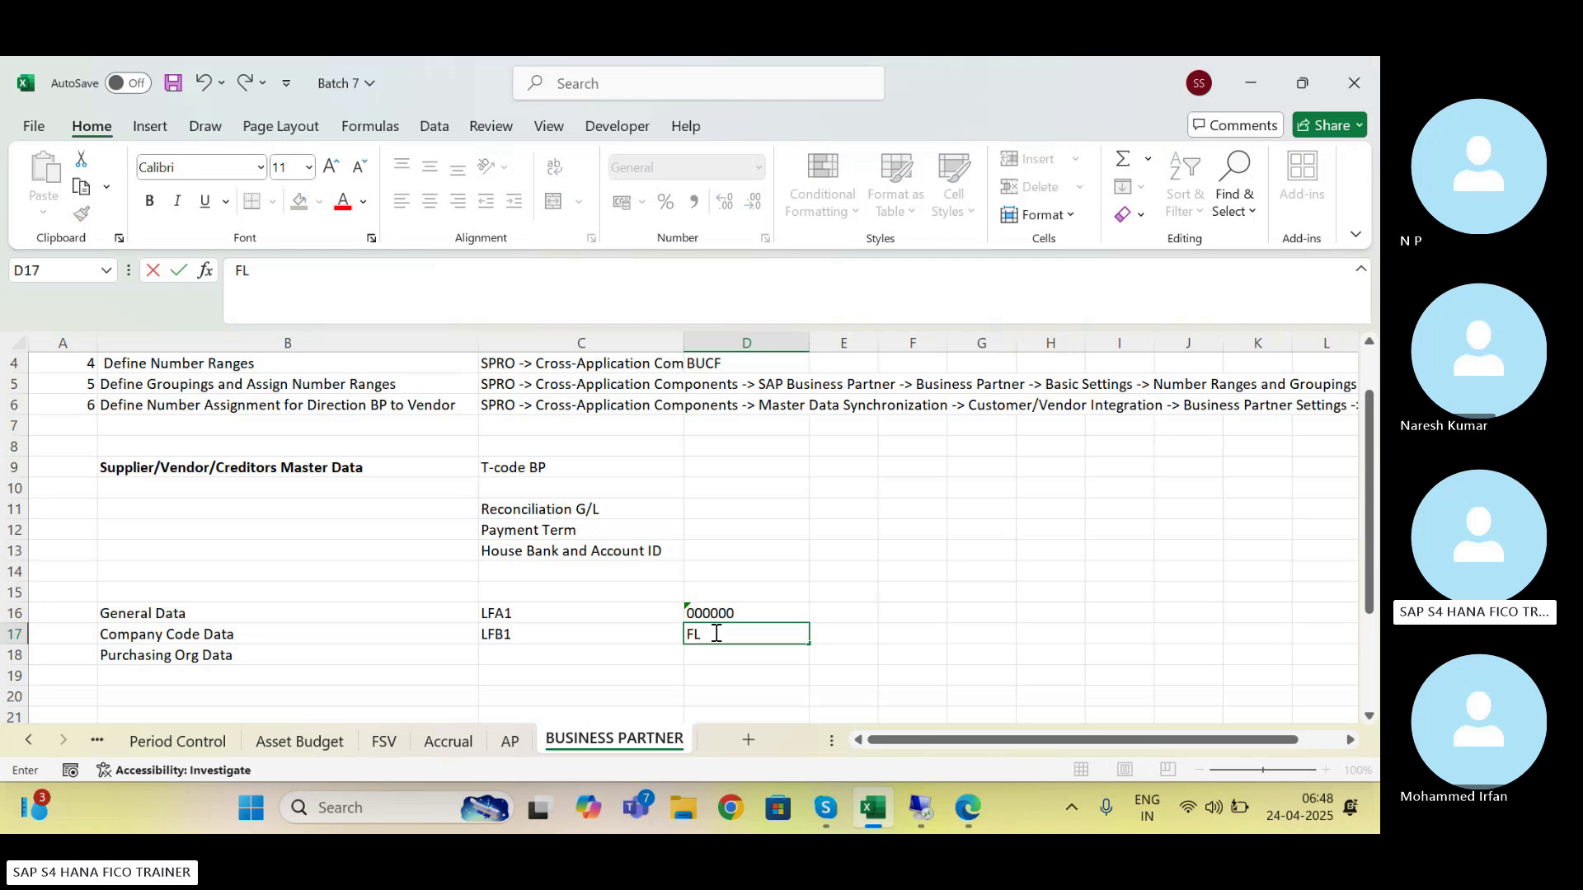
pyautogui.write('V00')
pyautogui.press('Return')
pyautogui.press('Up')
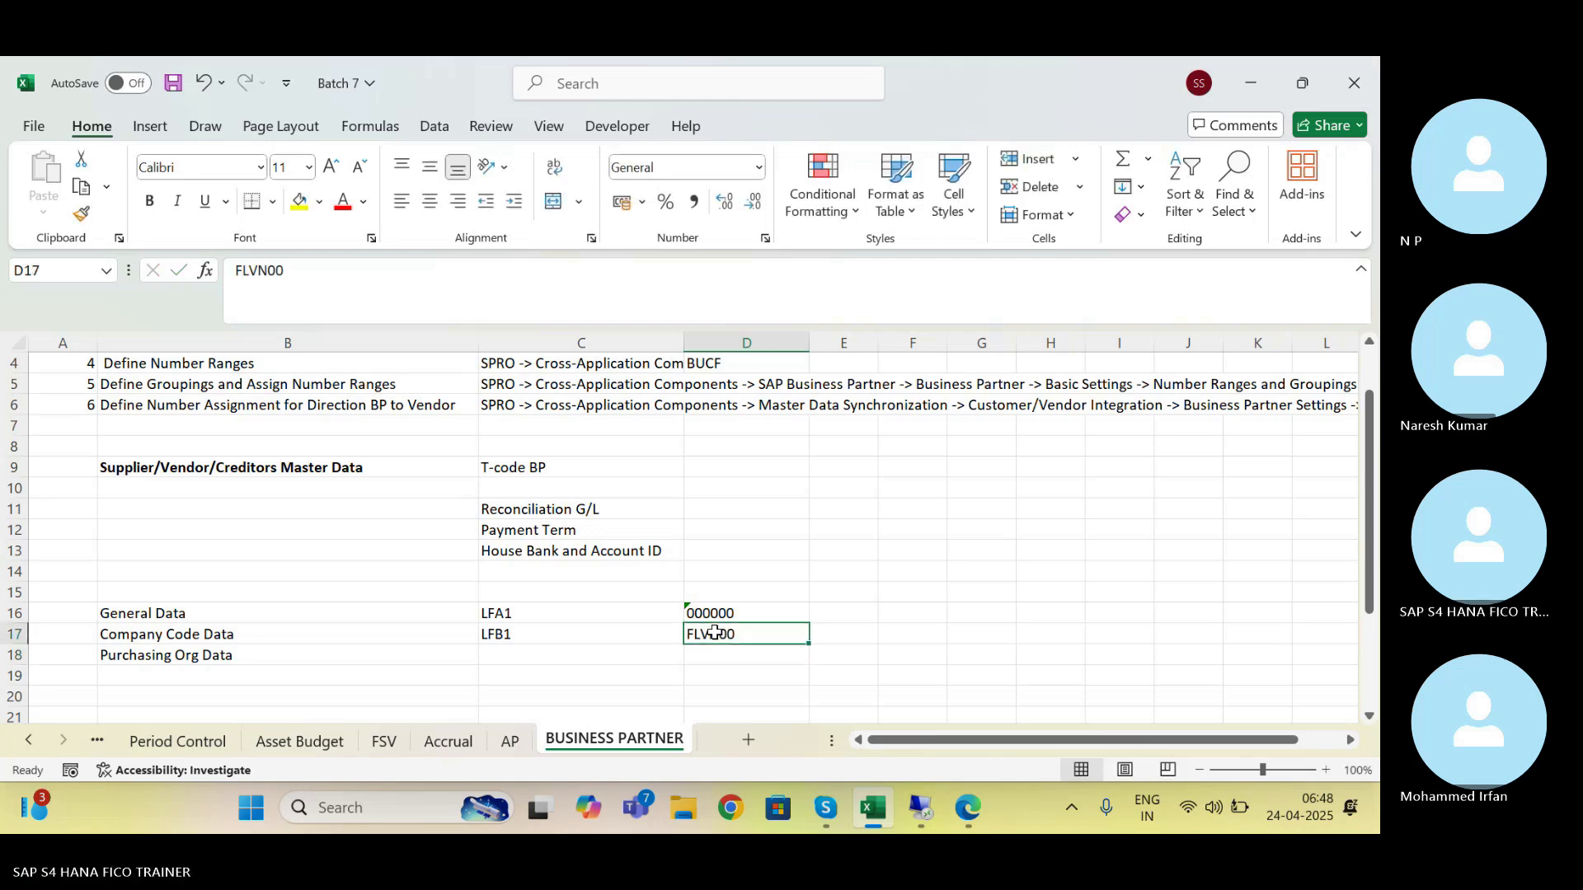
# Review the General Data and Company Code Data rows together with their codes in columns C and D
pyautogui.press('Left')
pyautogui.press('Left')
pyautogui.press('Right')
pyautogui.press('Left')
pyautogui.press('Right')
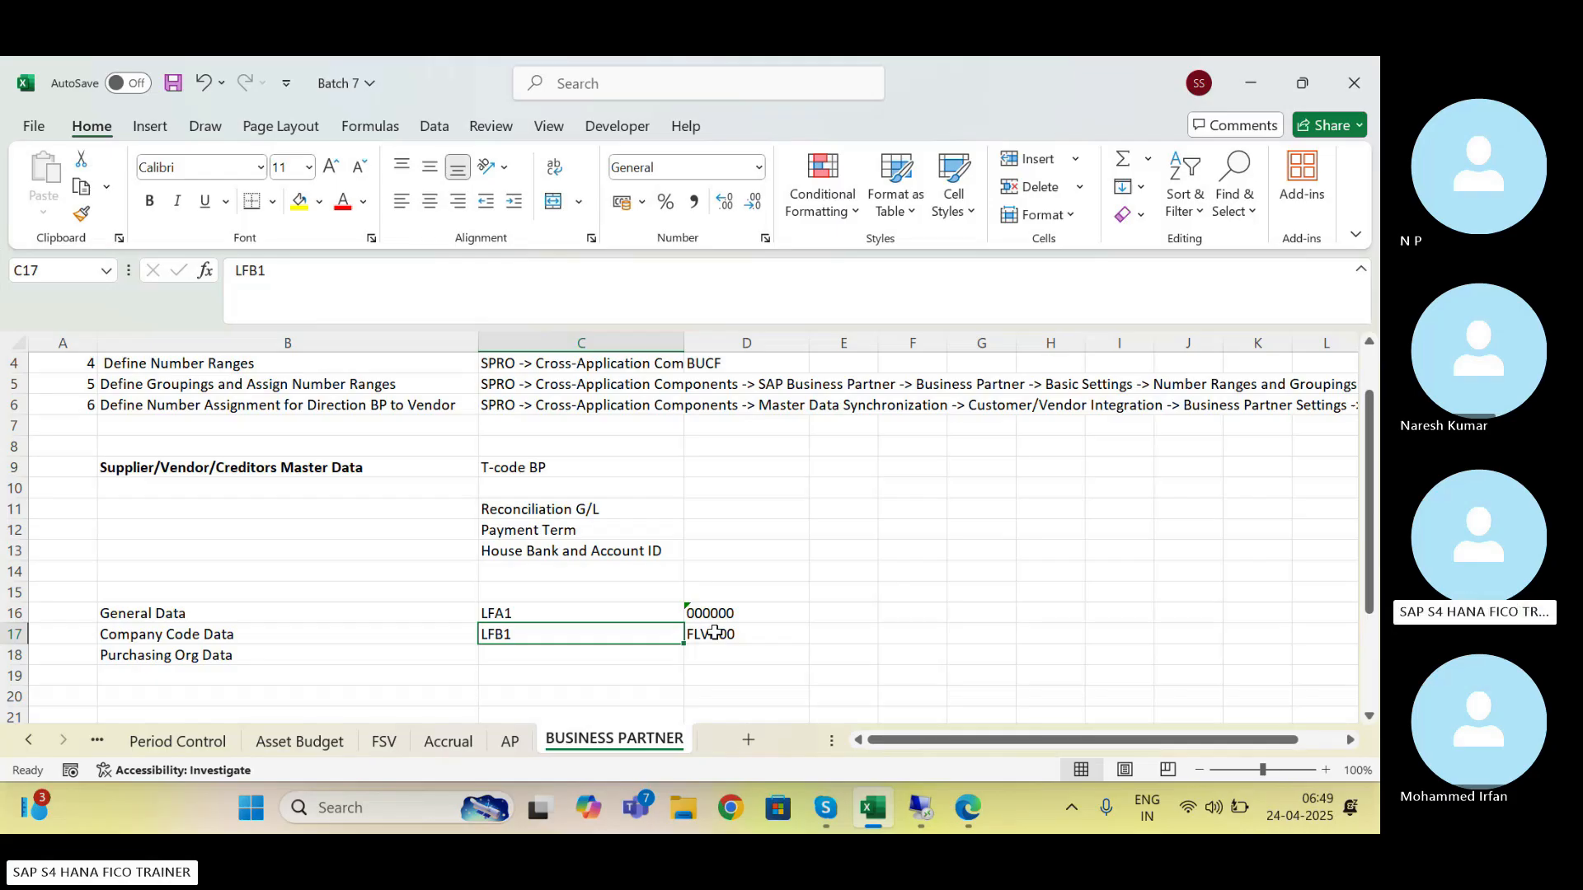
pyautogui.moveTo(151, 610); pyautogui.dragTo(700, 616)
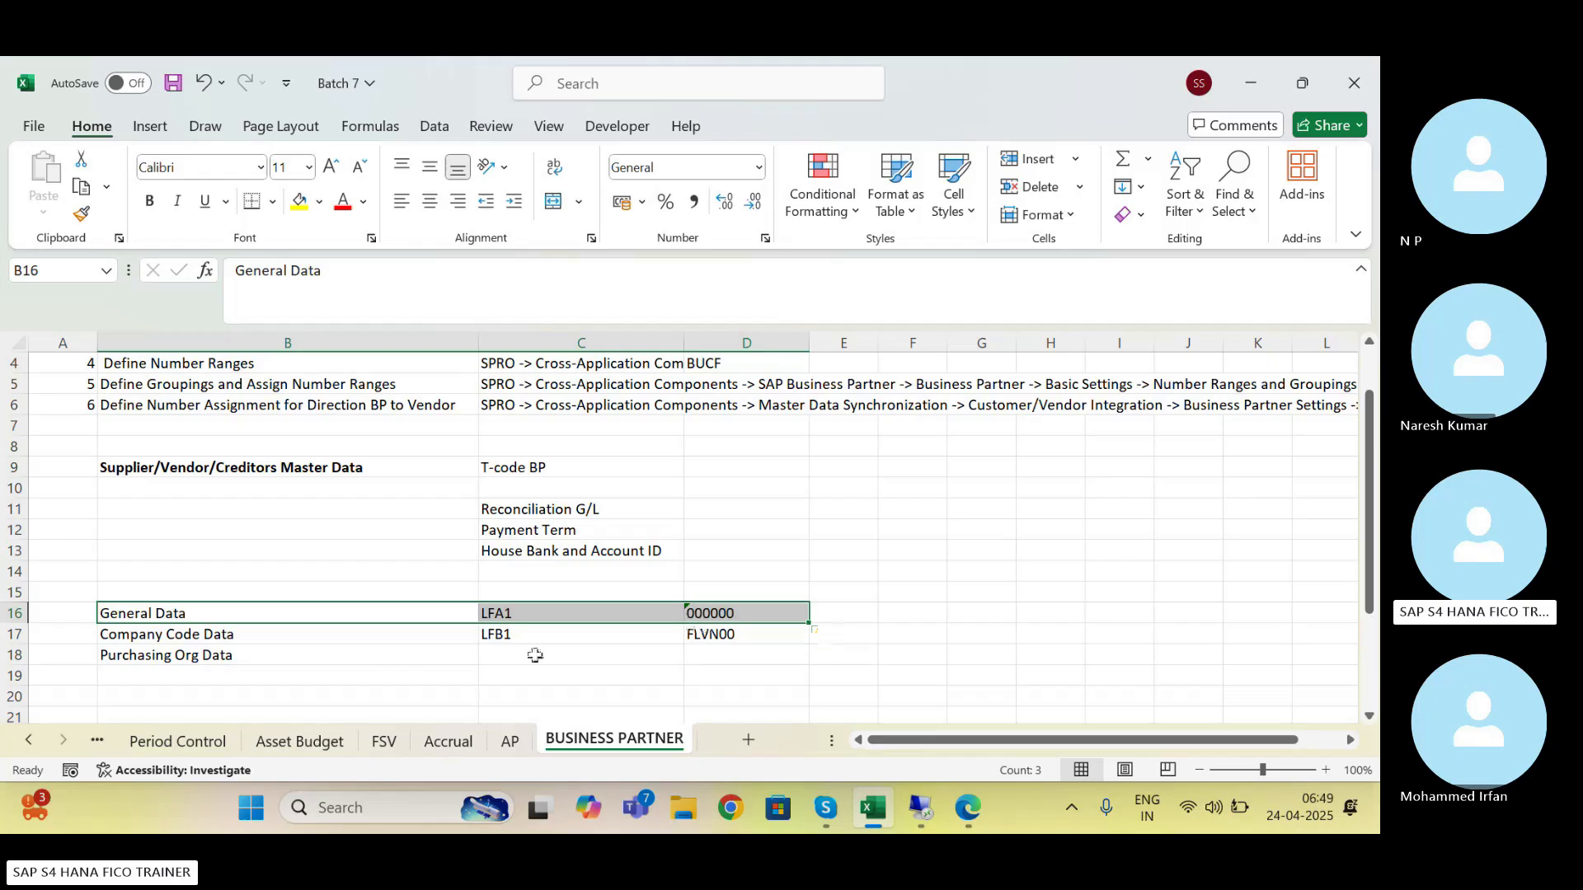
pyautogui.click(218, 634)
pyautogui.moveTo(218, 634); pyautogui.dragTo(725, 637)
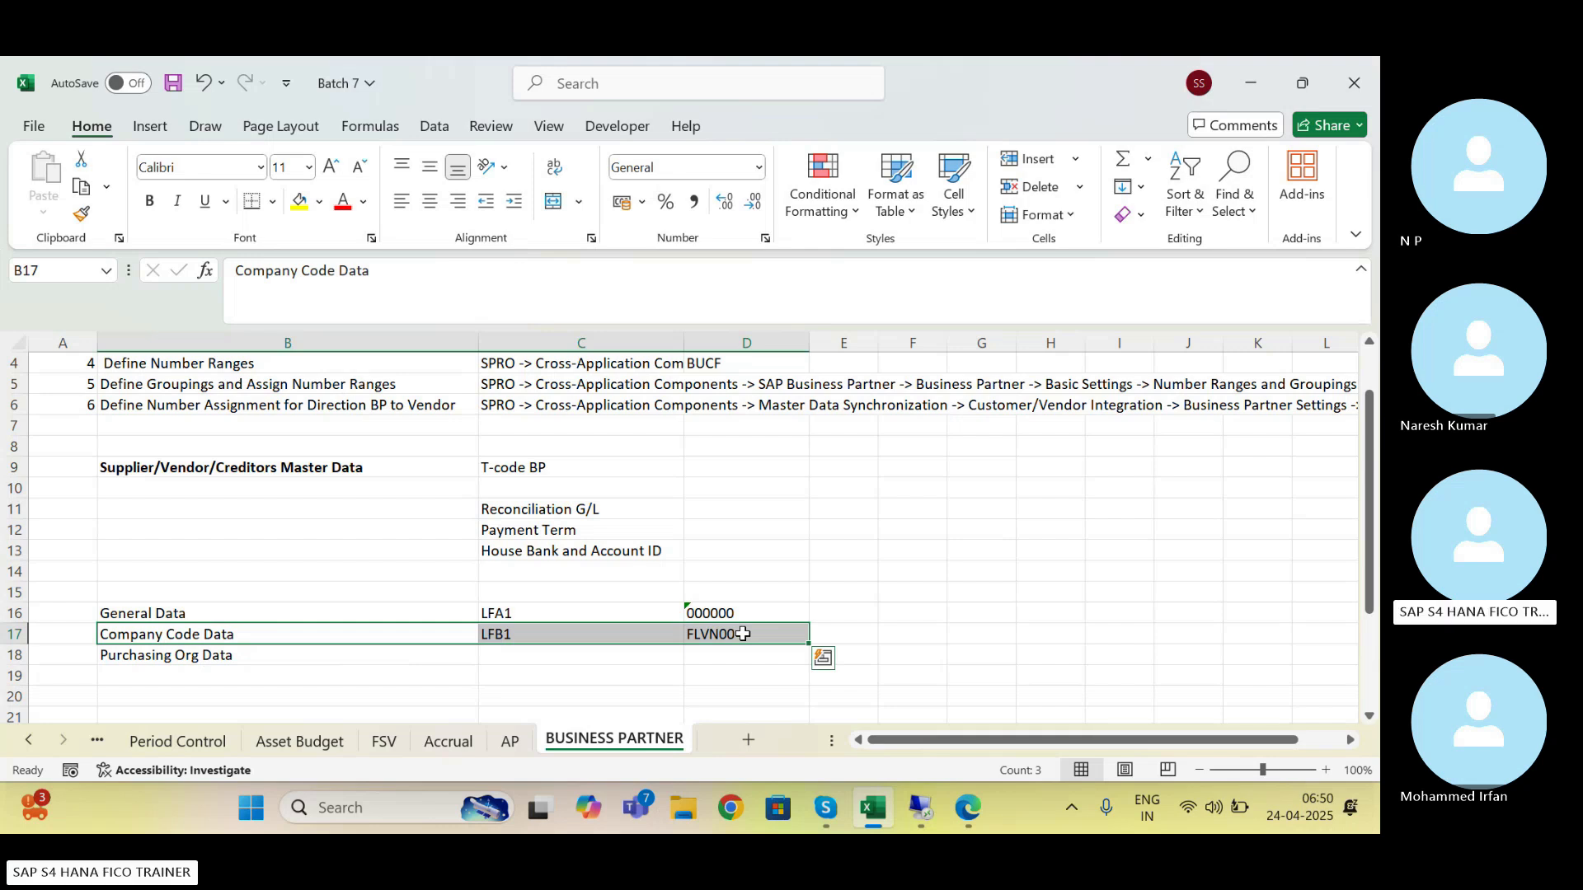
# Enter "LFM1" in cell C18, next to Purchasing Org Data
pyautogui.click(210, 657)
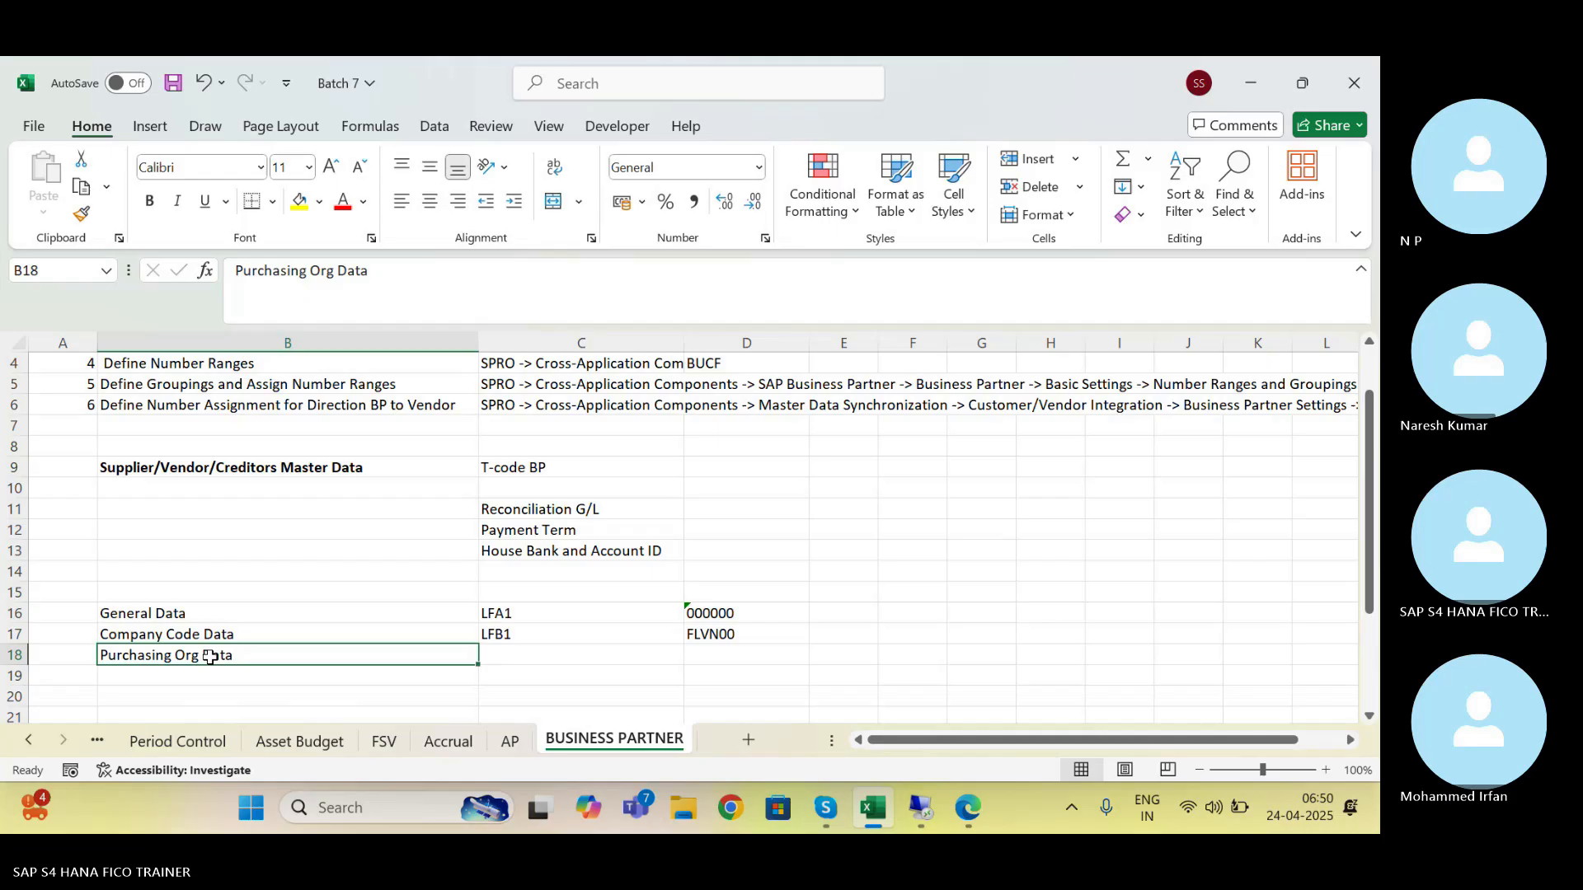
pyautogui.click(527, 659)
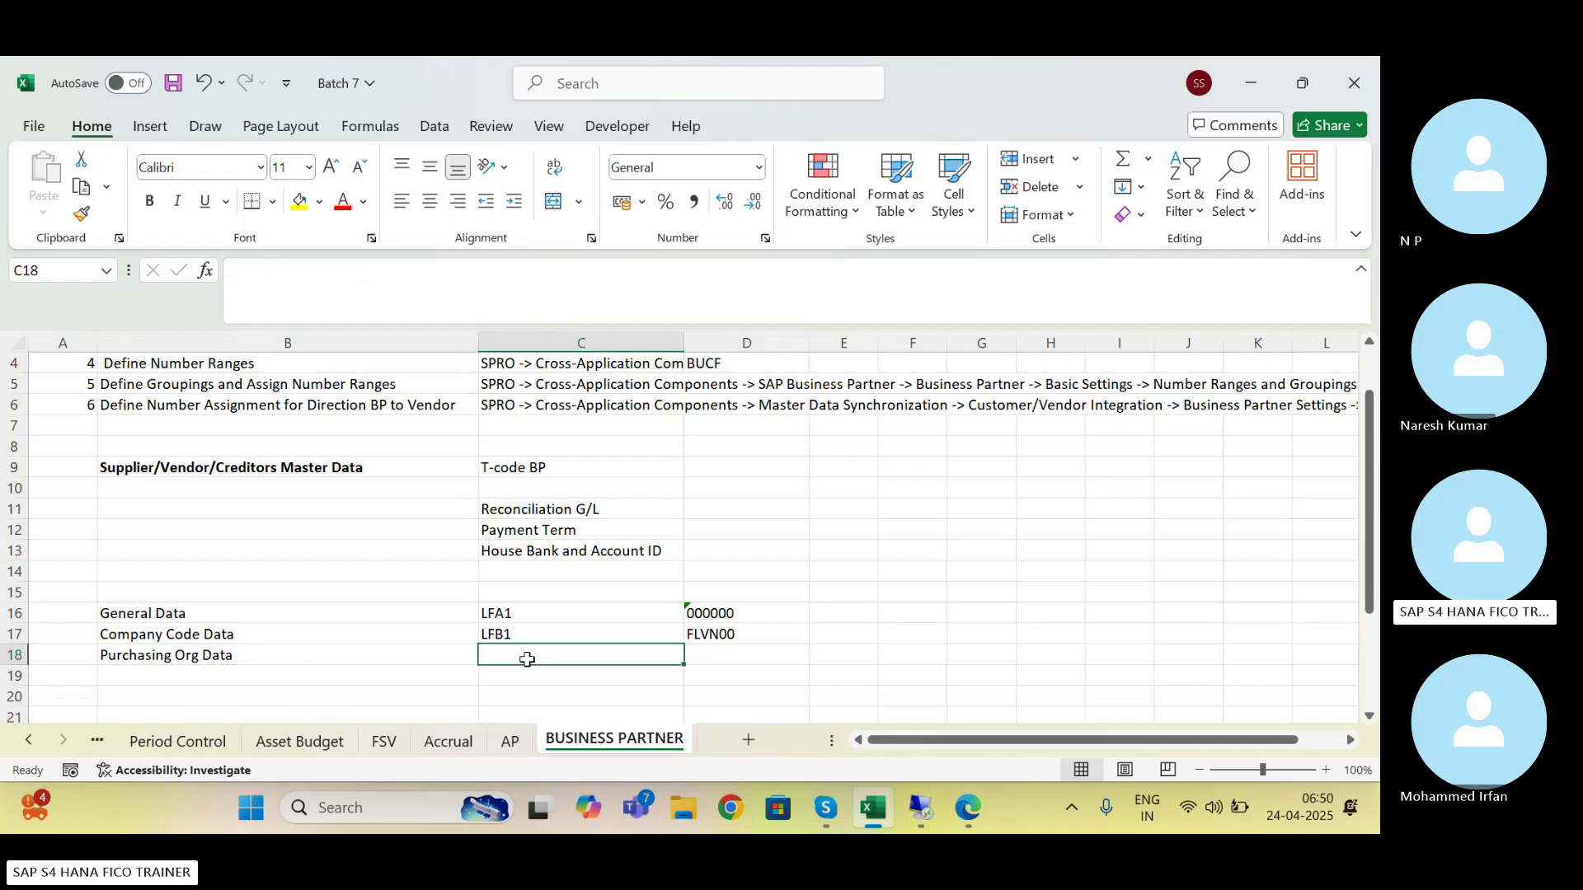
pyautogui.write('LFM1')
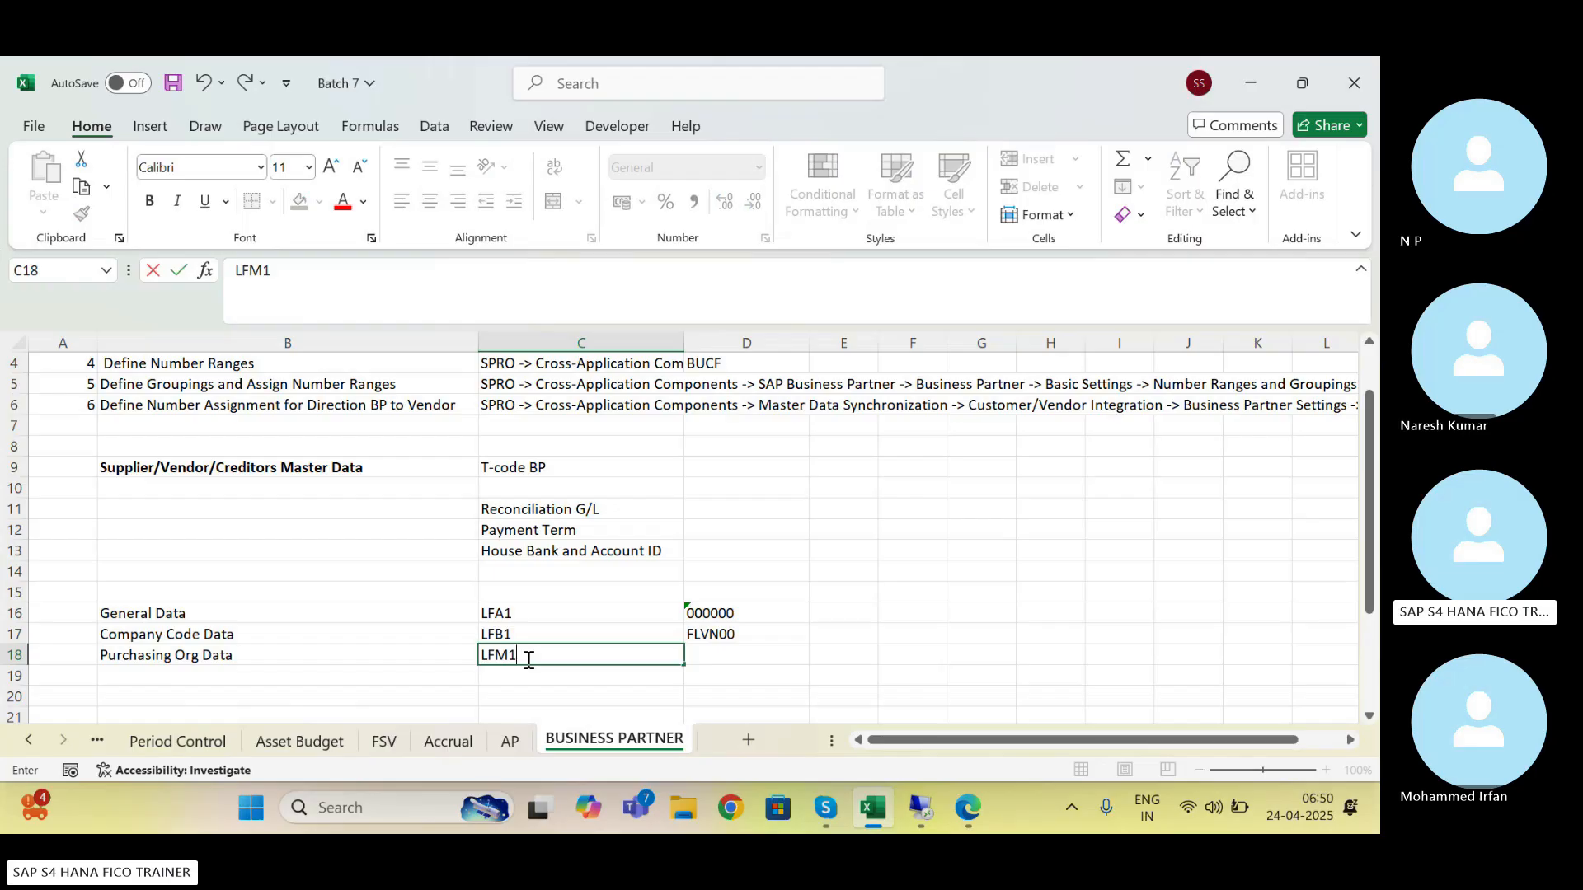
pyautogui.press('Tab')
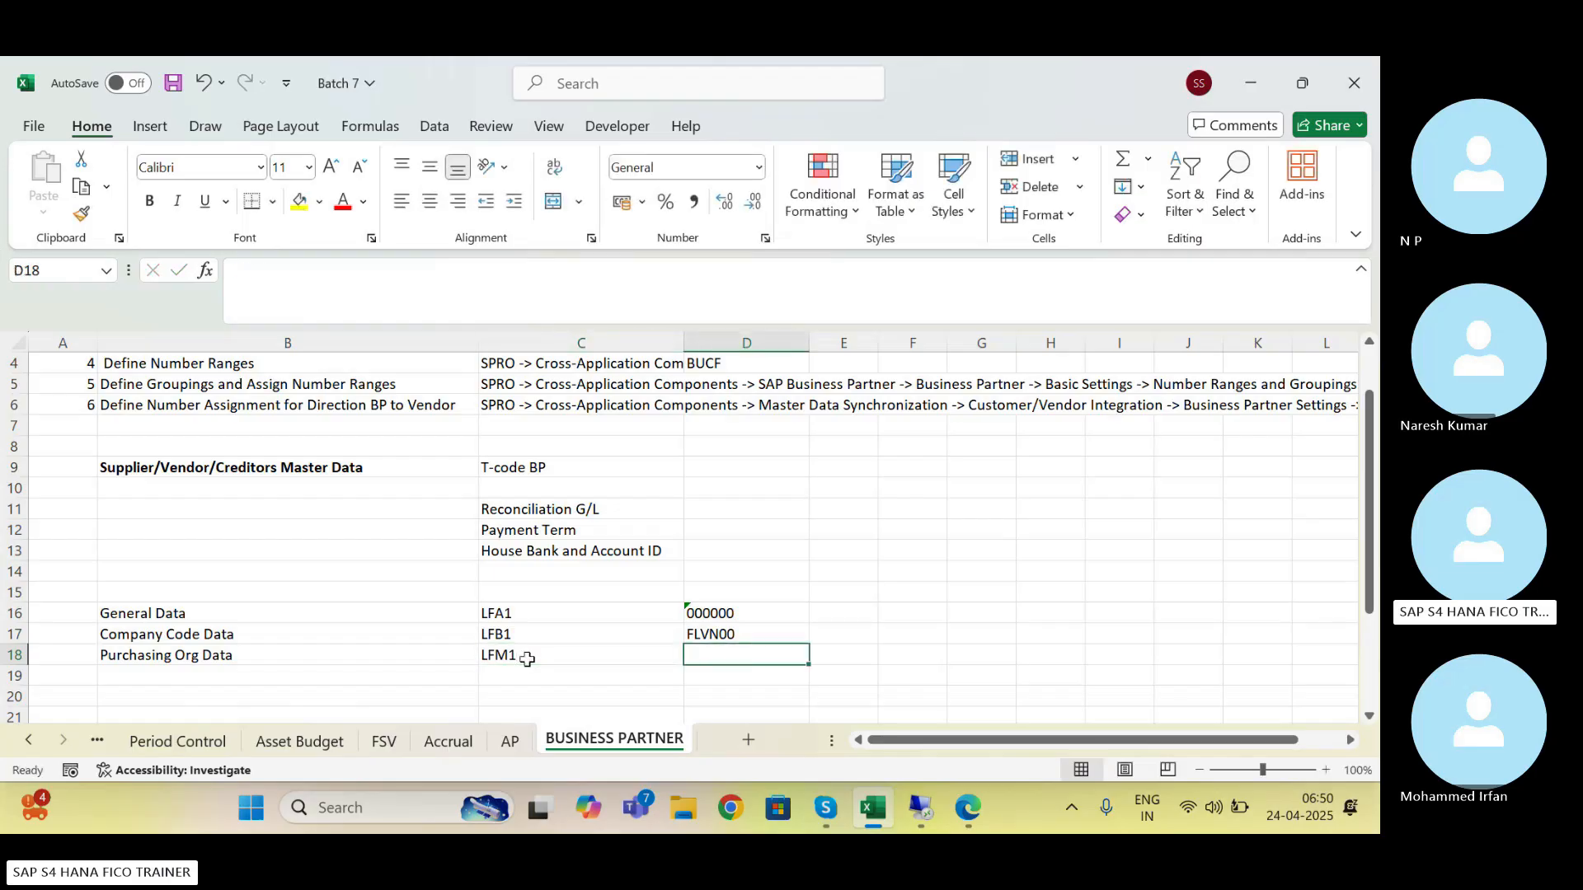
pyautogui.click(528, 660)
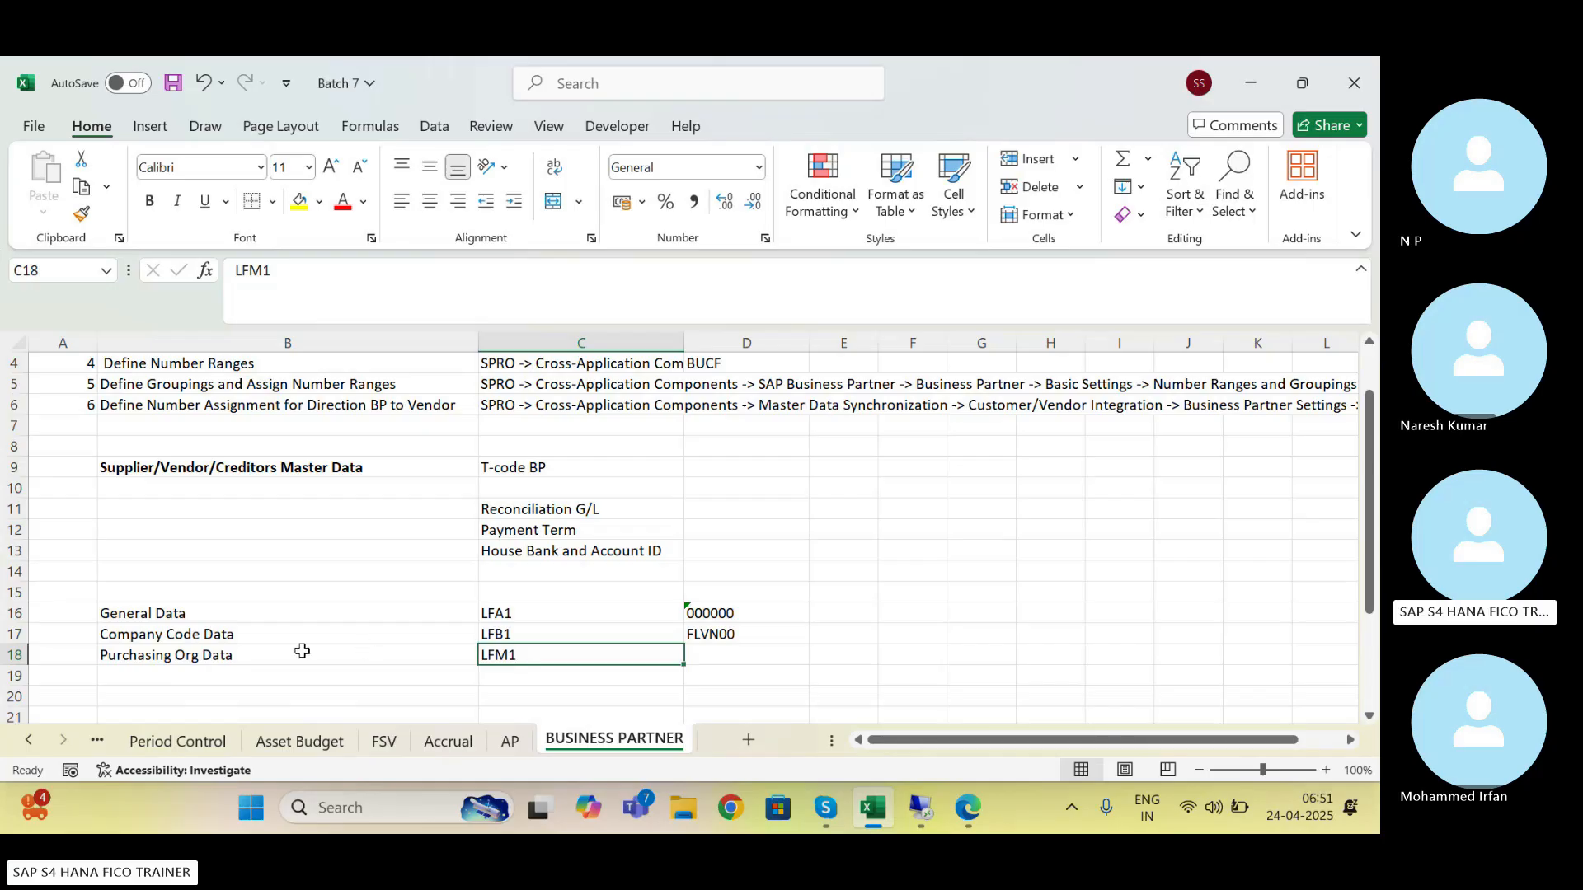
# Enter "FLVN01" in cell D18, beside LFM1 in the Purchasing Org Data row
pyautogui.moveTo(211, 657); pyautogui.dragTo(499, 662)
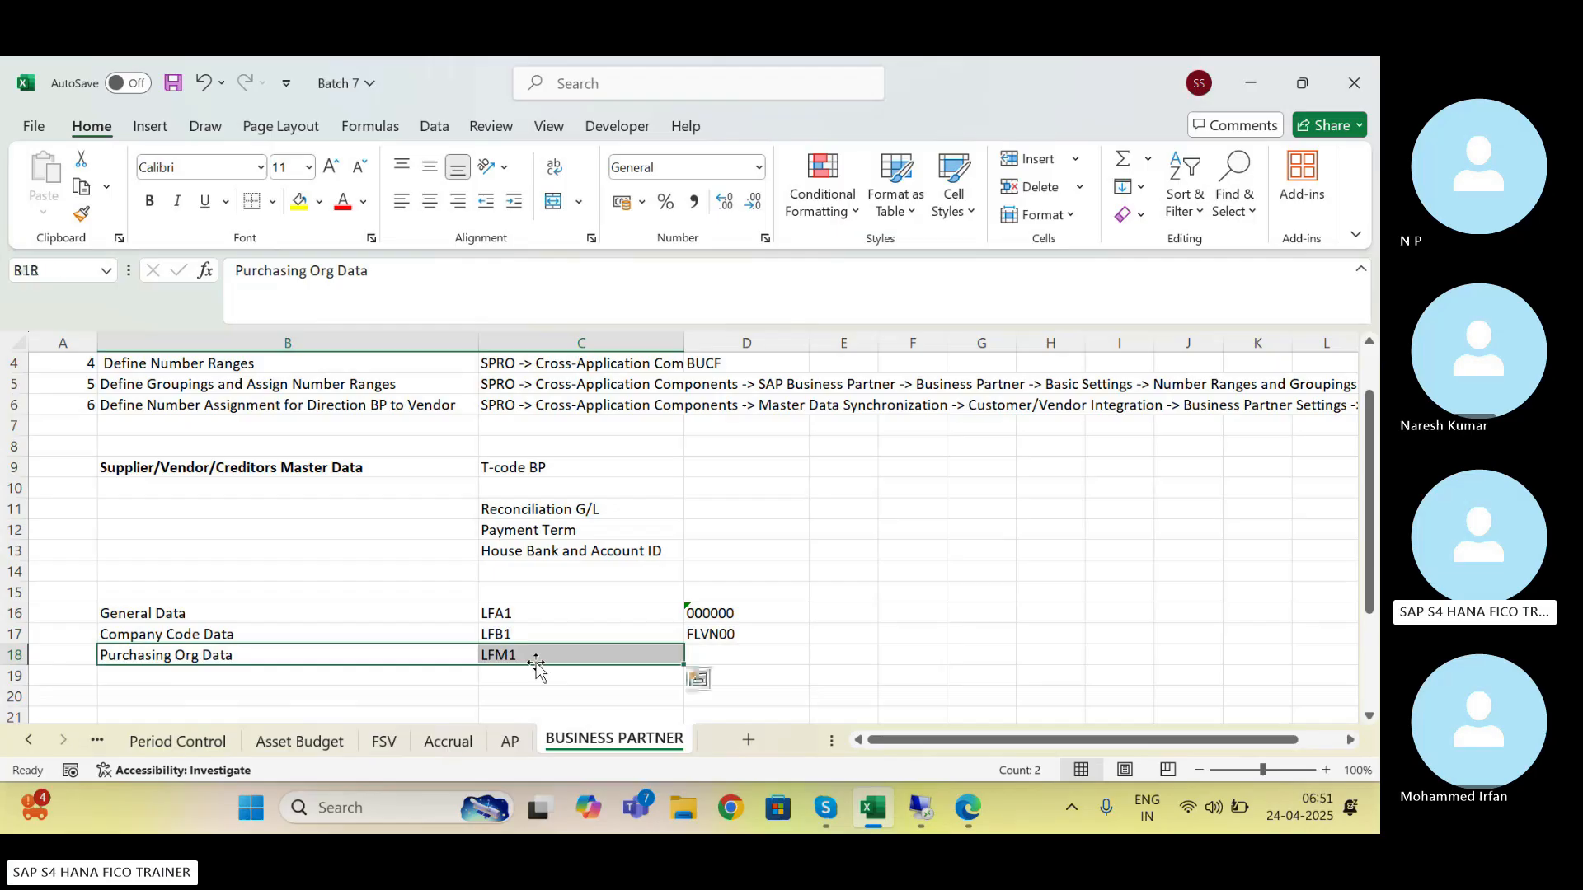
pyautogui.click(722, 655)
pyautogui.write('FL')
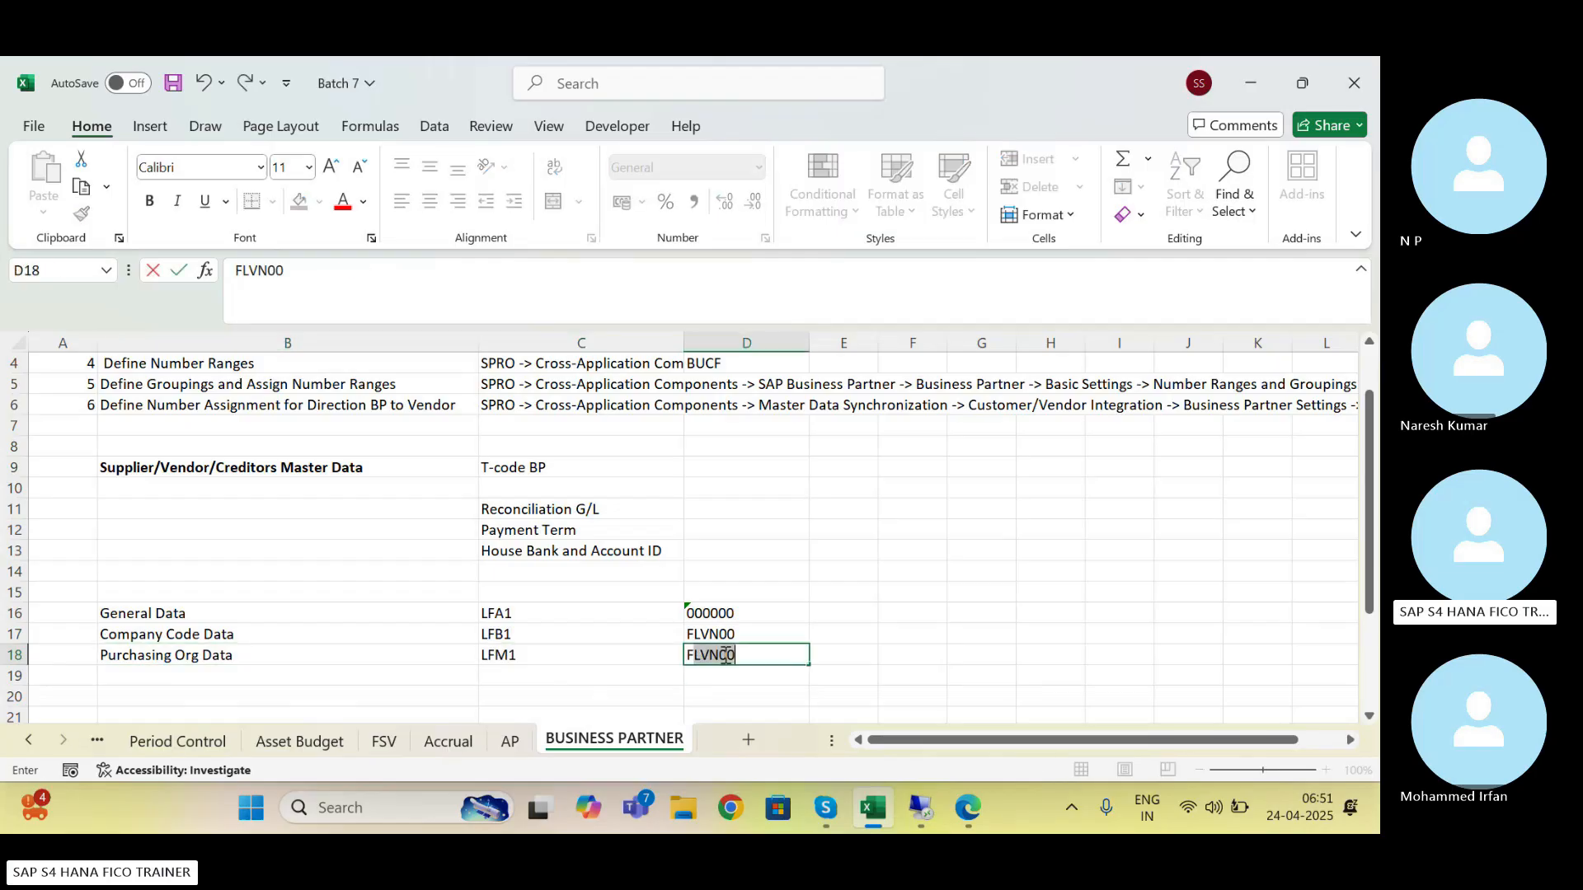
pyautogui.write('VN01')
pyautogui.press('Return')
# Examine the General, Company Code and Purchasing Org Data rows one by one and as a block in B16:D18
pyautogui.moveTo(723, 654); pyautogui.dragTo(326, 648)
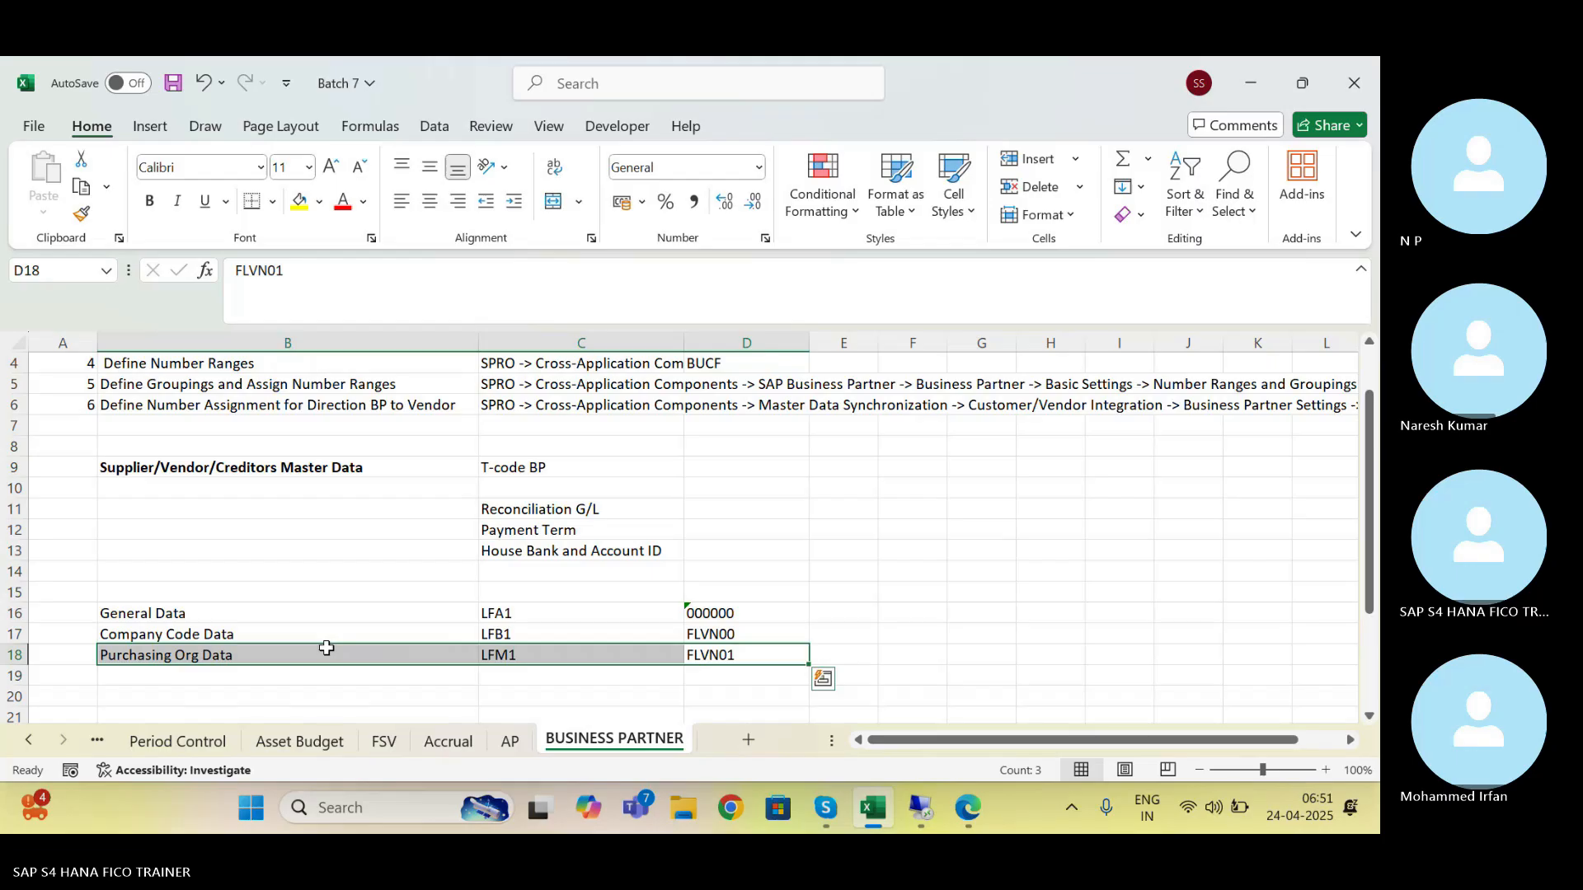
pyautogui.click(168, 617)
pyautogui.moveTo(167, 616); pyautogui.dragTo(711, 617)
pyautogui.moveTo(175, 657); pyautogui.dragTo(765, 657)
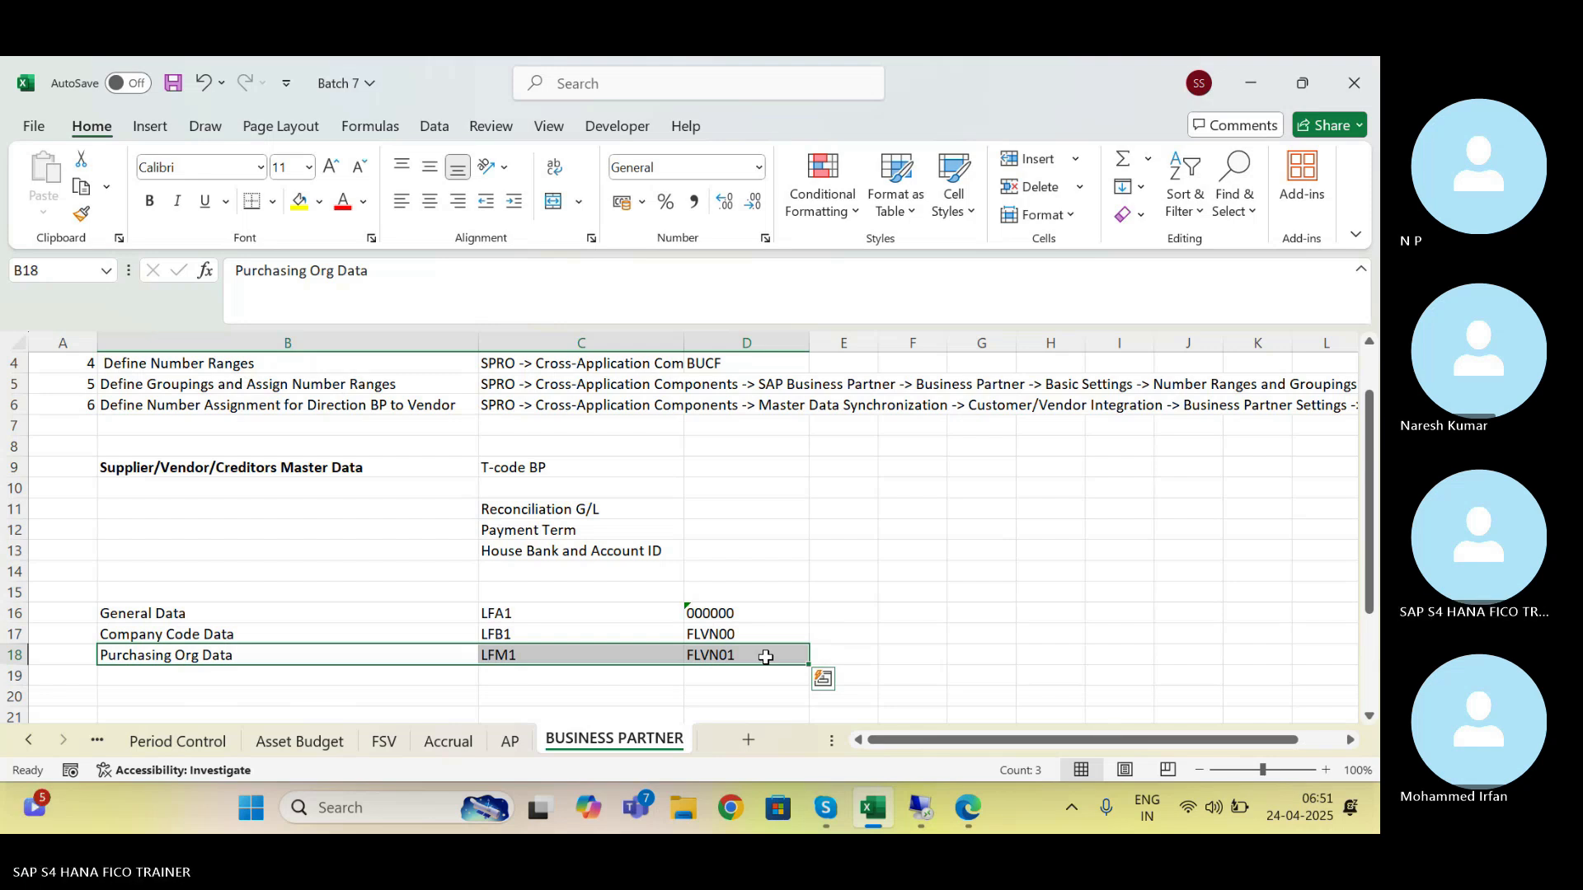
pyautogui.moveTo(239, 635); pyautogui.dragTo(730, 633)
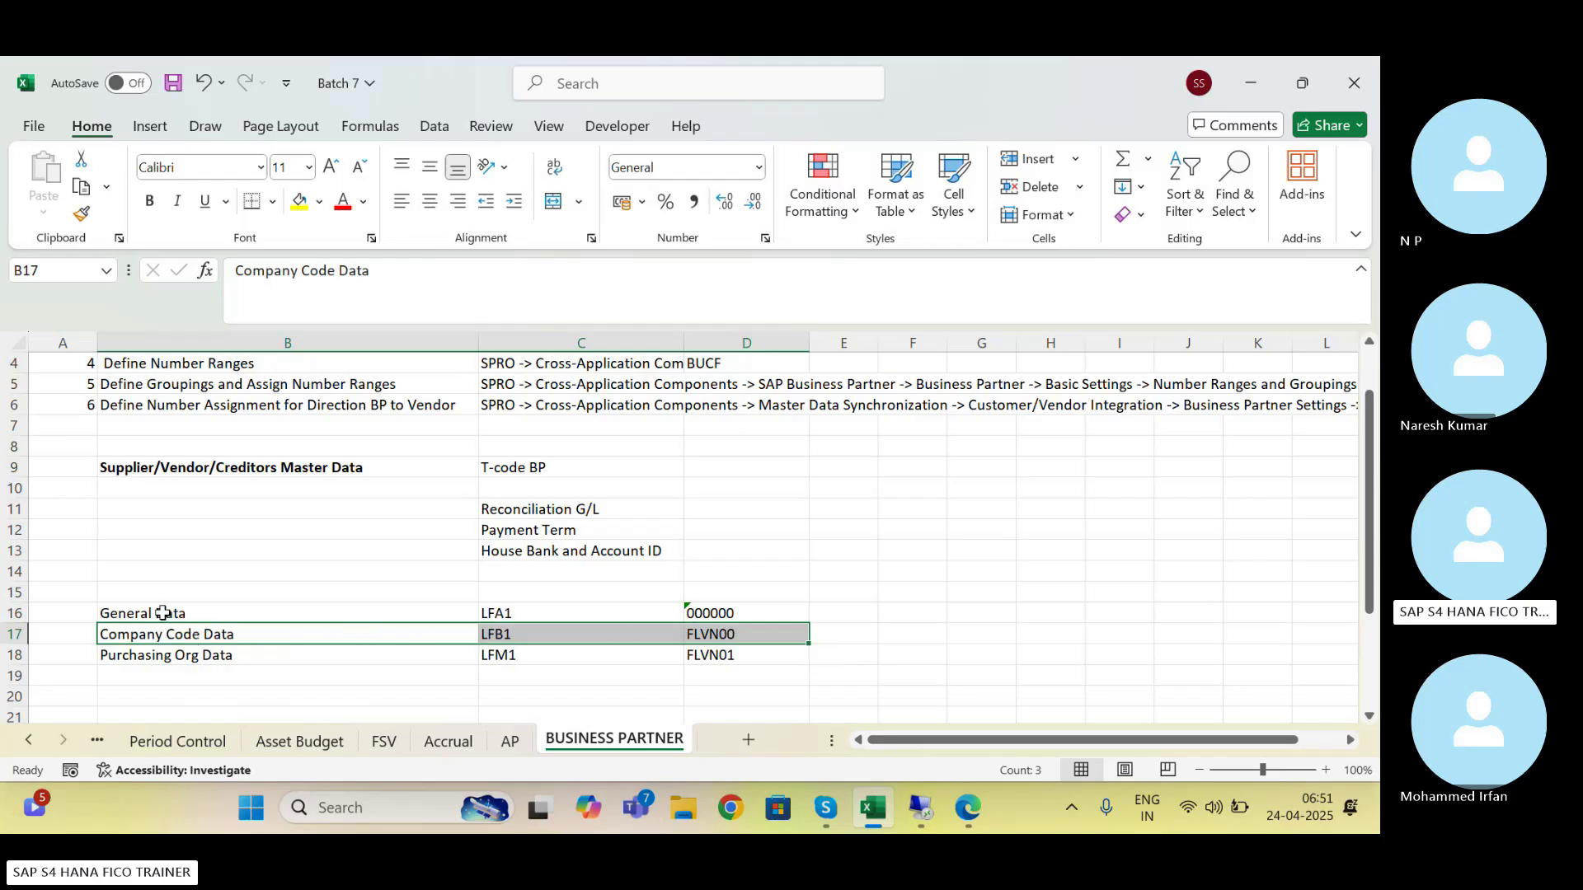
pyautogui.moveTo(163, 609); pyautogui.dragTo(723, 607)
pyautogui.moveTo(210, 655); pyautogui.dragTo(726, 657)
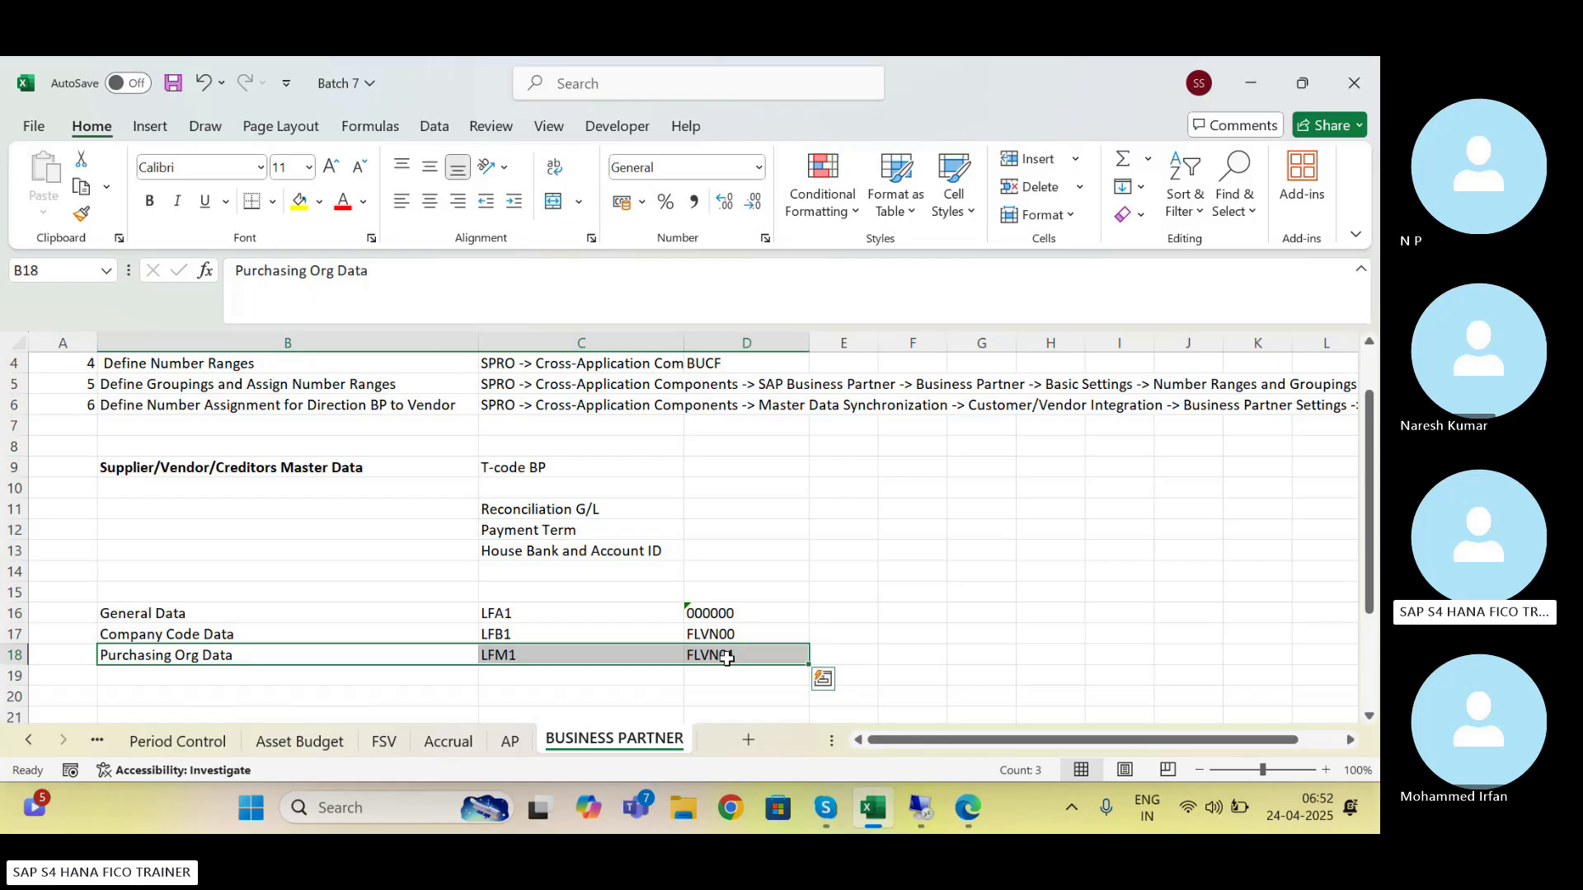
pyautogui.moveTo(178, 623); pyautogui.dragTo(716, 651)
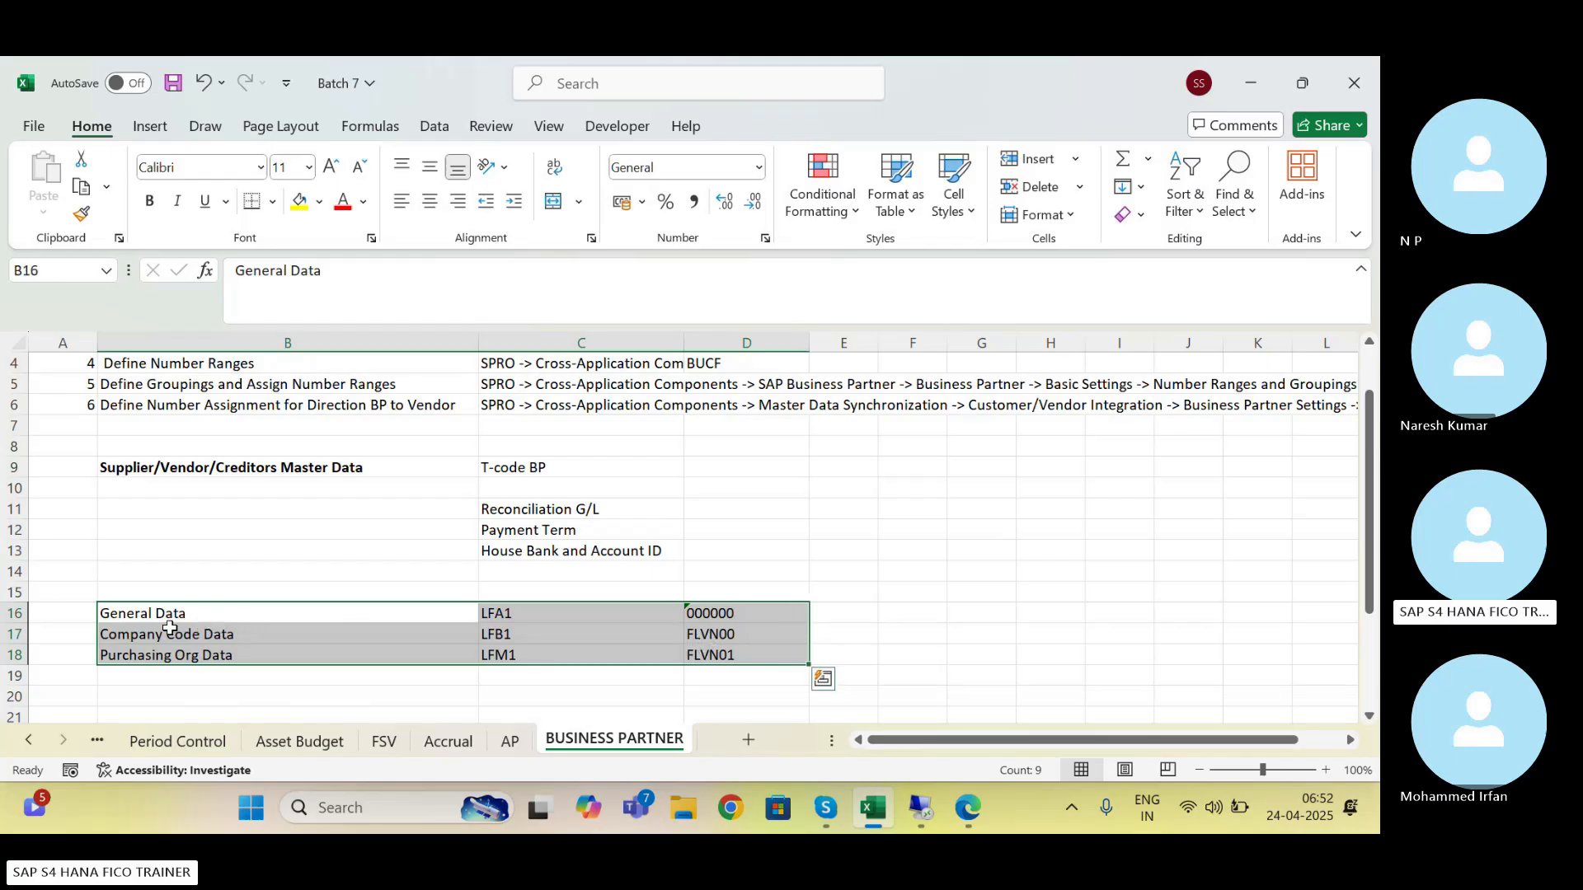
pyautogui.moveTo(161, 615); pyautogui.dragTo(724, 631)
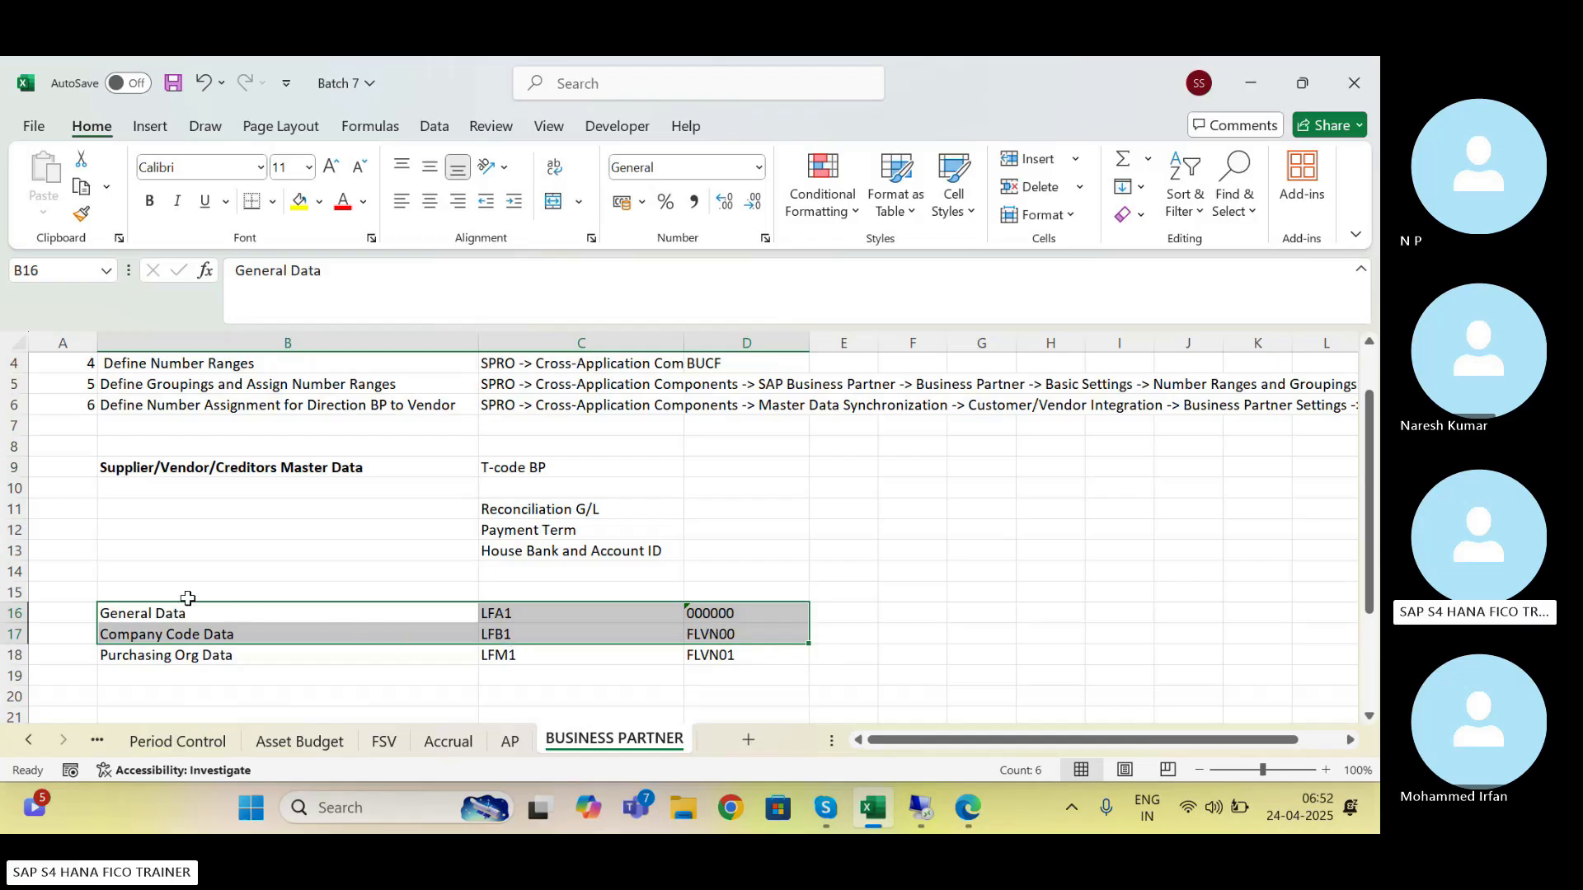
pyautogui.moveTo(169, 611); pyautogui.dragTo(719, 647)
# Save the workbook and select the three data-level rows in B16:D18
pyautogui.click(278, 696)
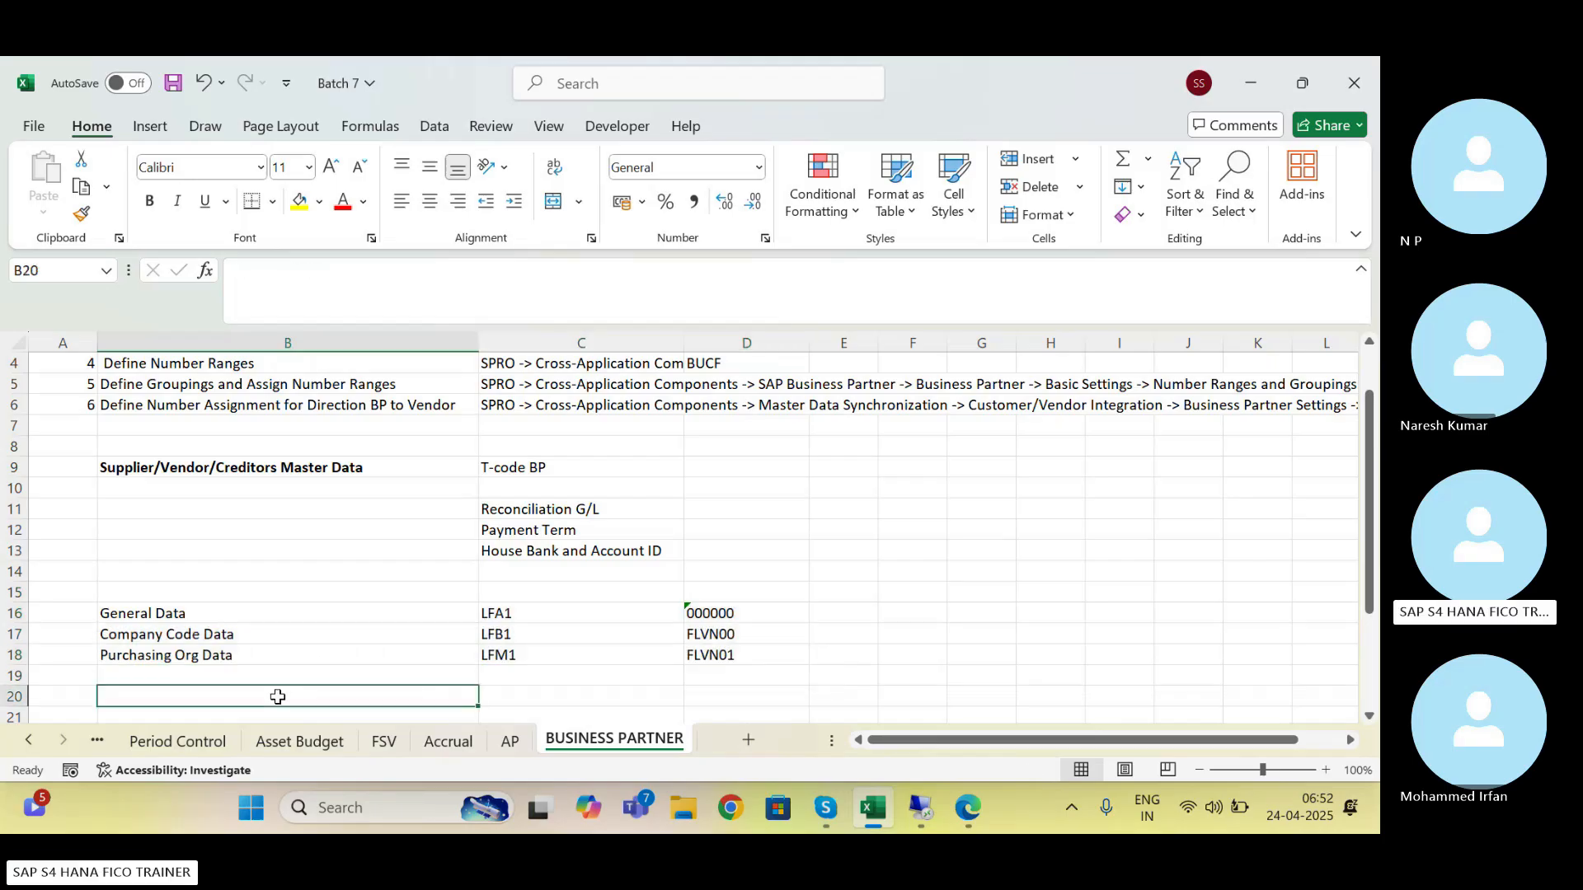
pyautogui.hotkey('ctrl', 's')
pyautogui.press('Down')
pyautogui.press('Down')
pyautogui.press('Down')
pyautogui.press('Down')
pyautogui.press('Down')
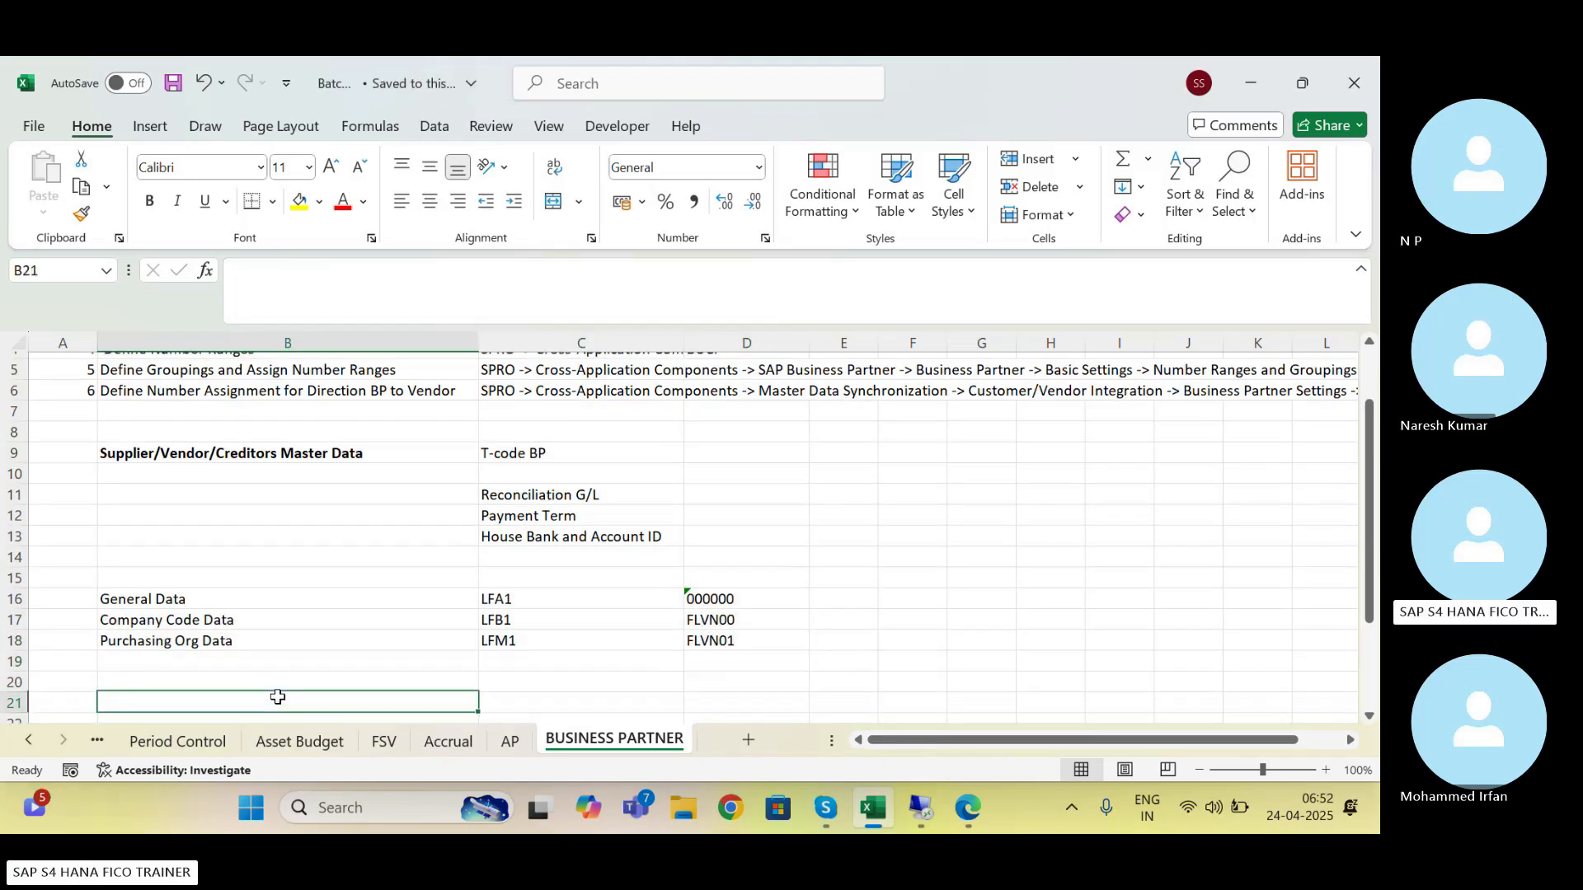
pyautogui.moveTo(161, 509); pyautogui.dragTo(697, 545)
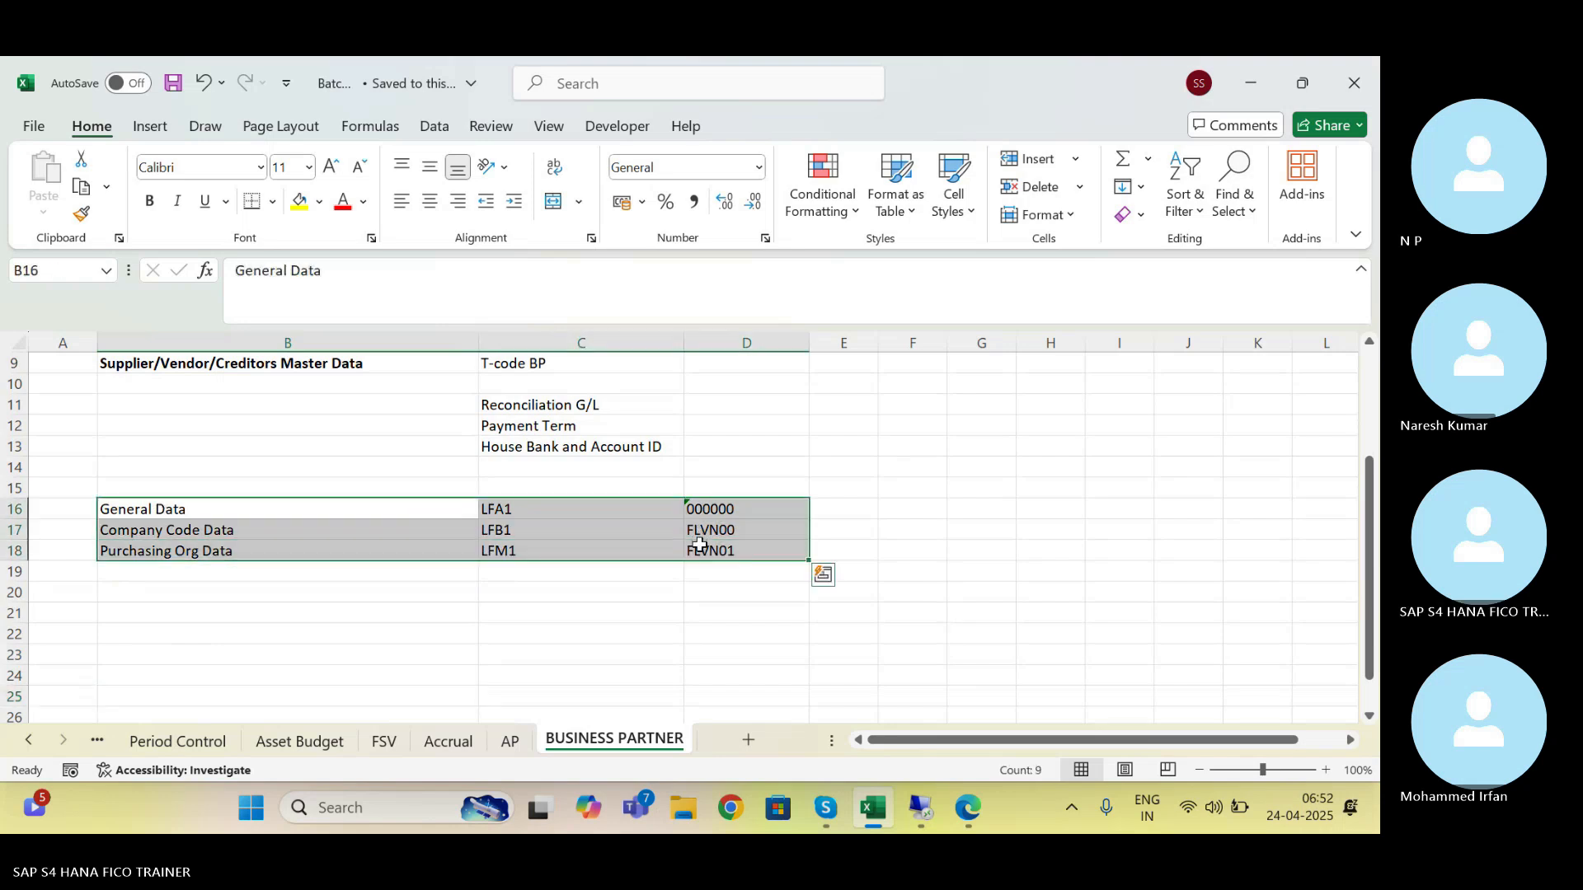
# Examine the FLVN00 and FLVN01 role codes in cells D17 and D18
pyautogui.click(202, 640)
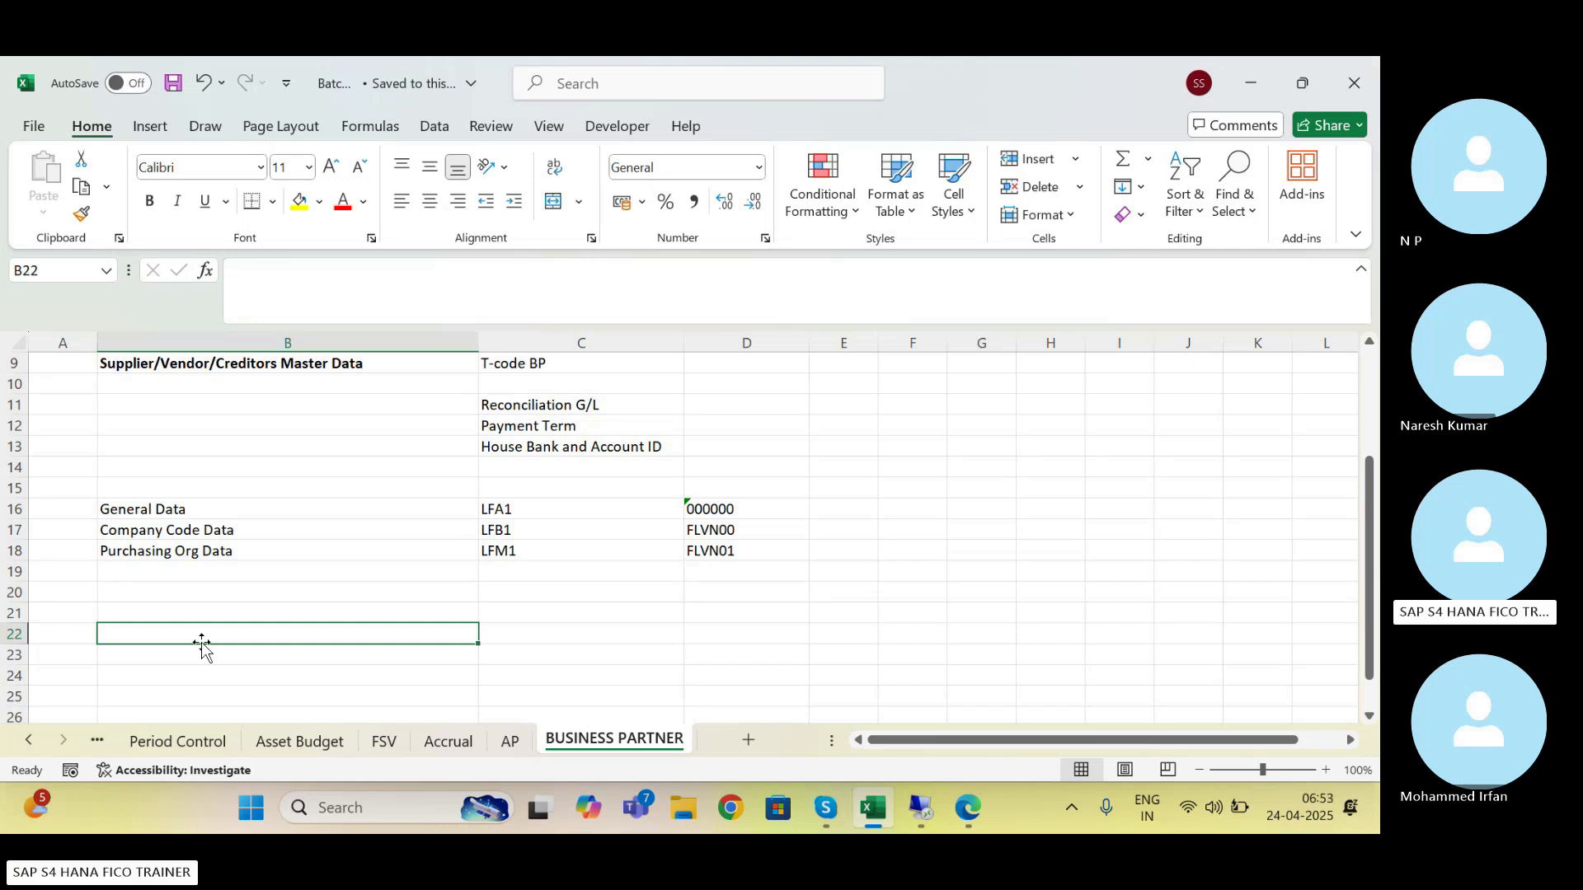
pyautogui.click(717, 528)
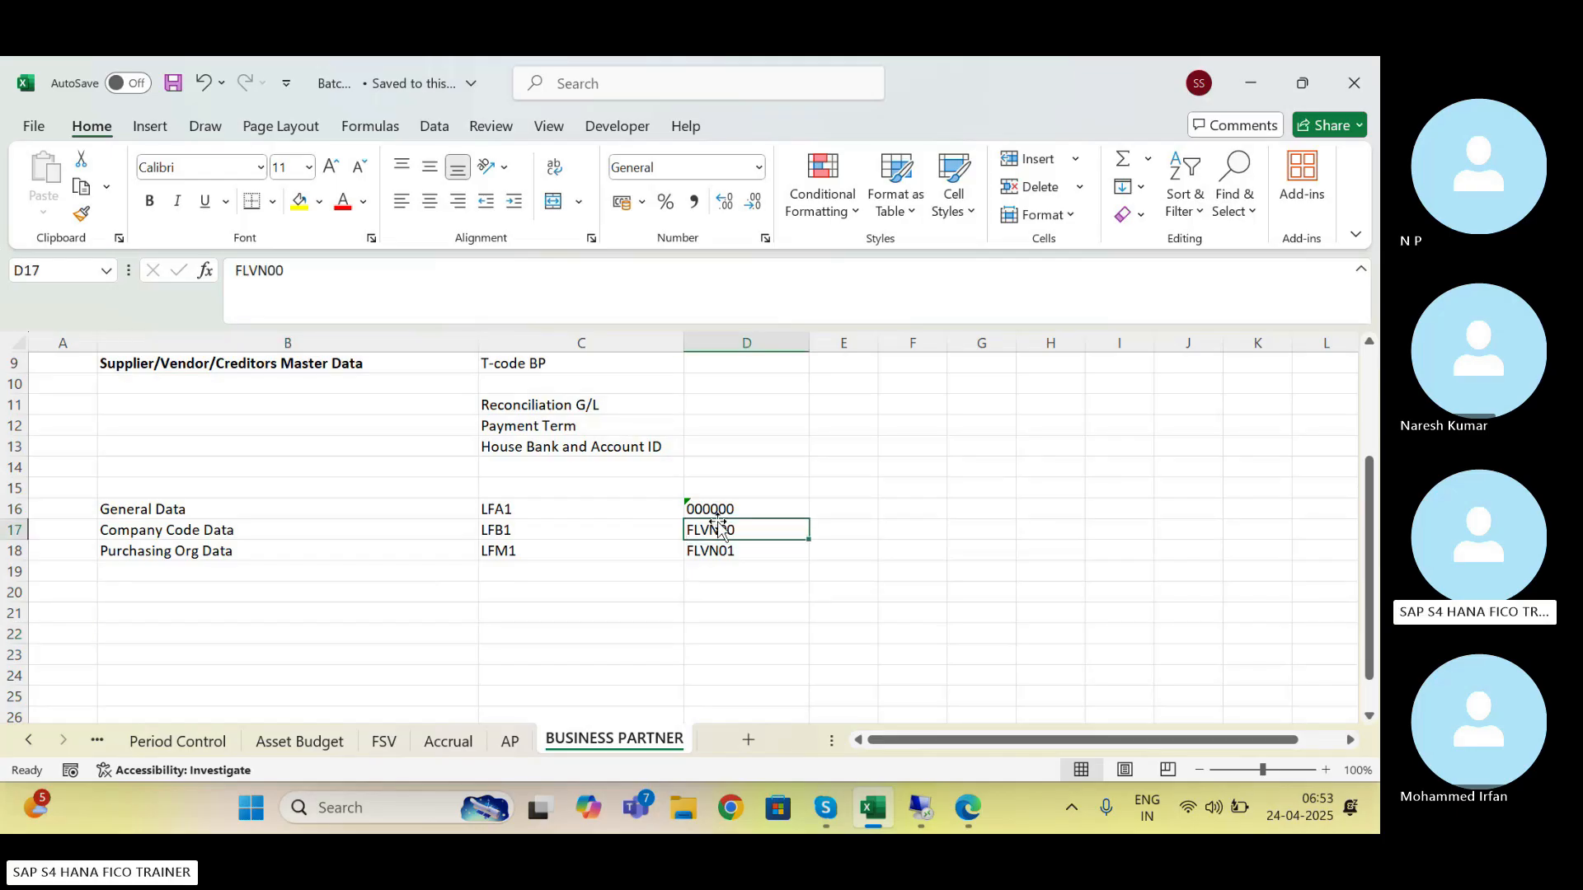
pyautogui.click(723, 551)
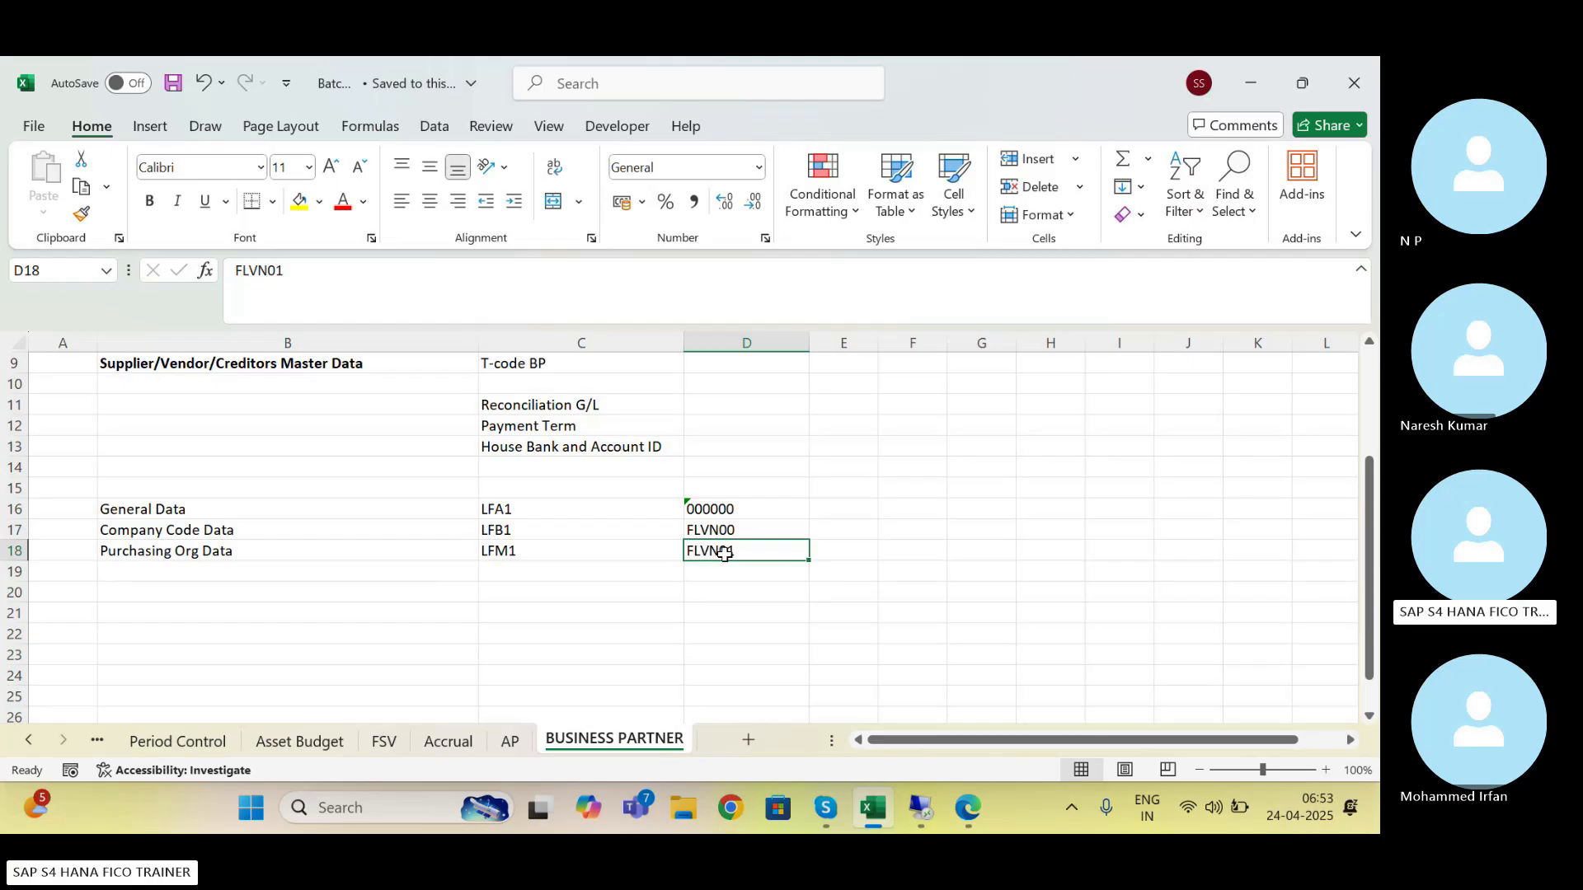
pyautogui.click(726, 532)
pyautogui.click(702, 558)
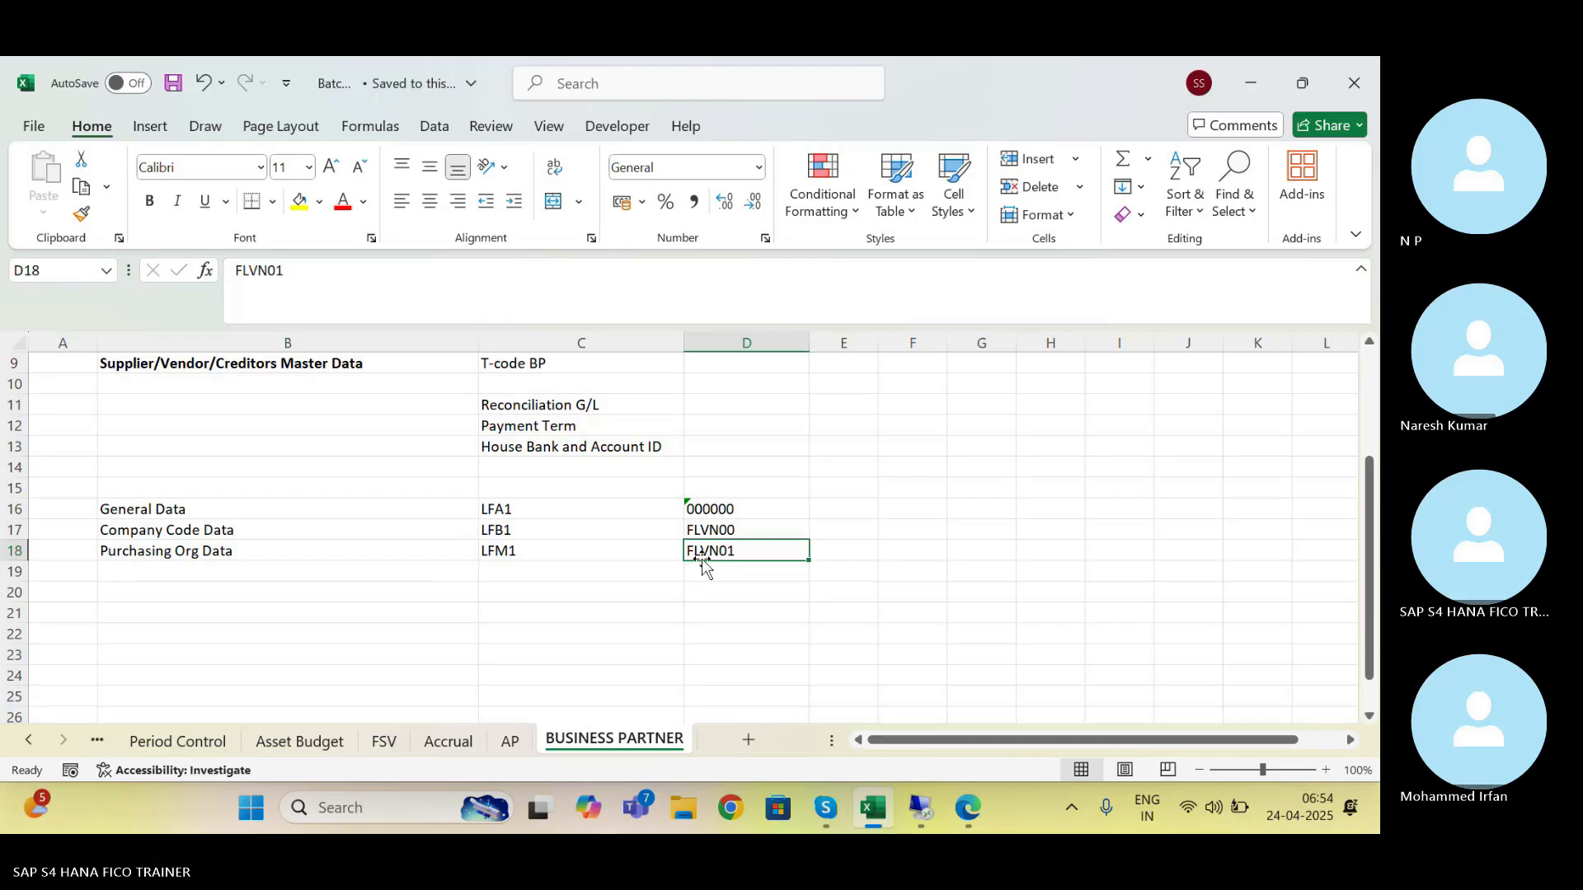
# Enter the label "Direction" in cell B21, below the data-level rows
pyautogui.click(150, 630)
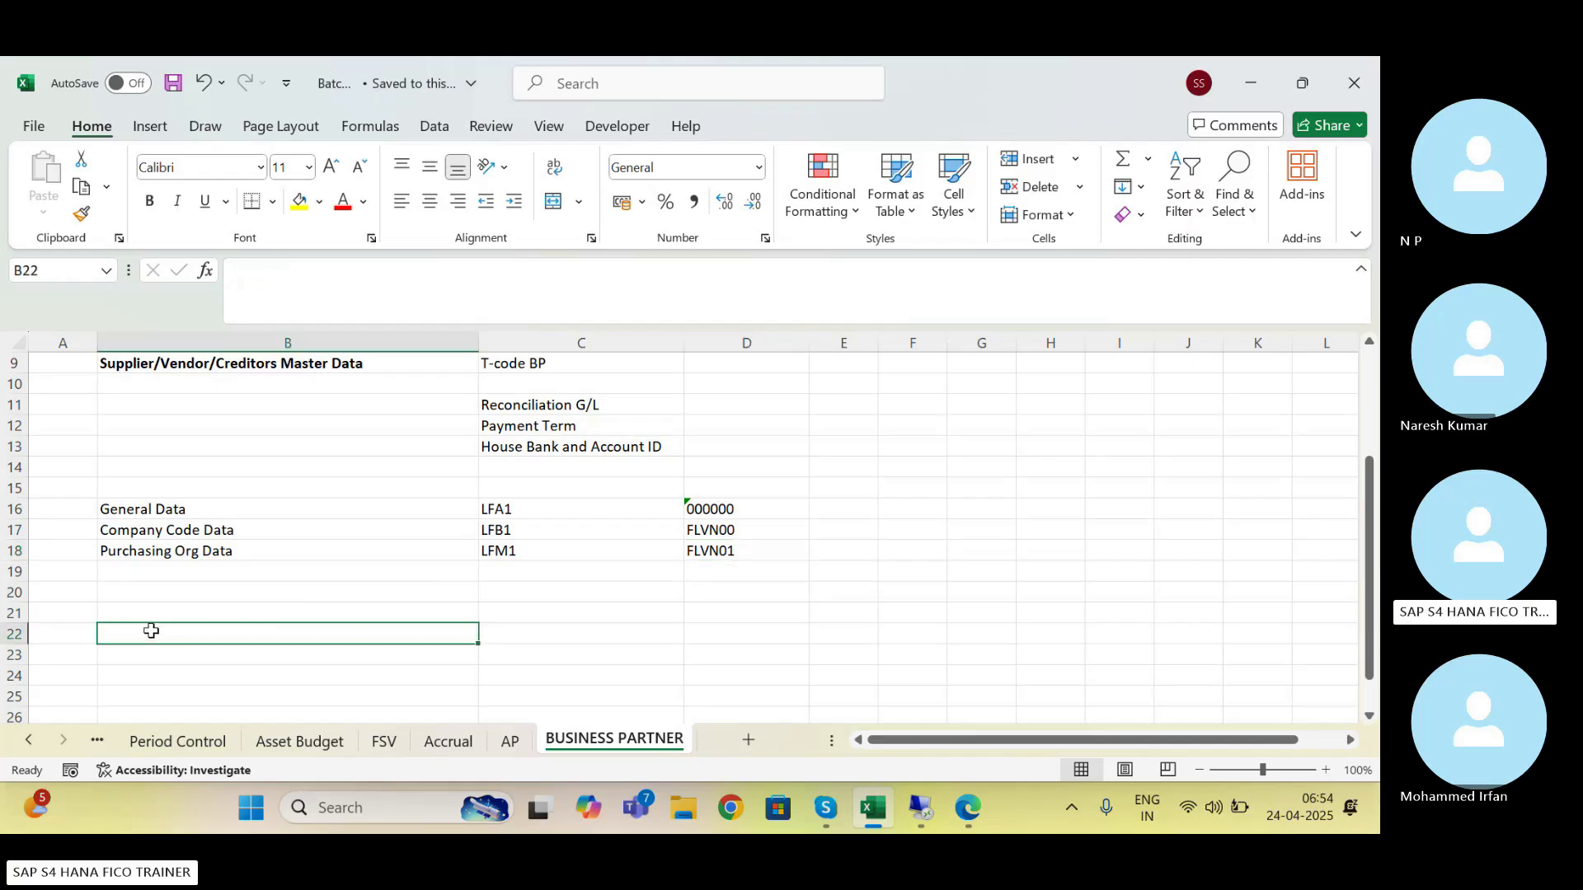
pyautogui.click(182, 615)
pyautogui.write('D')
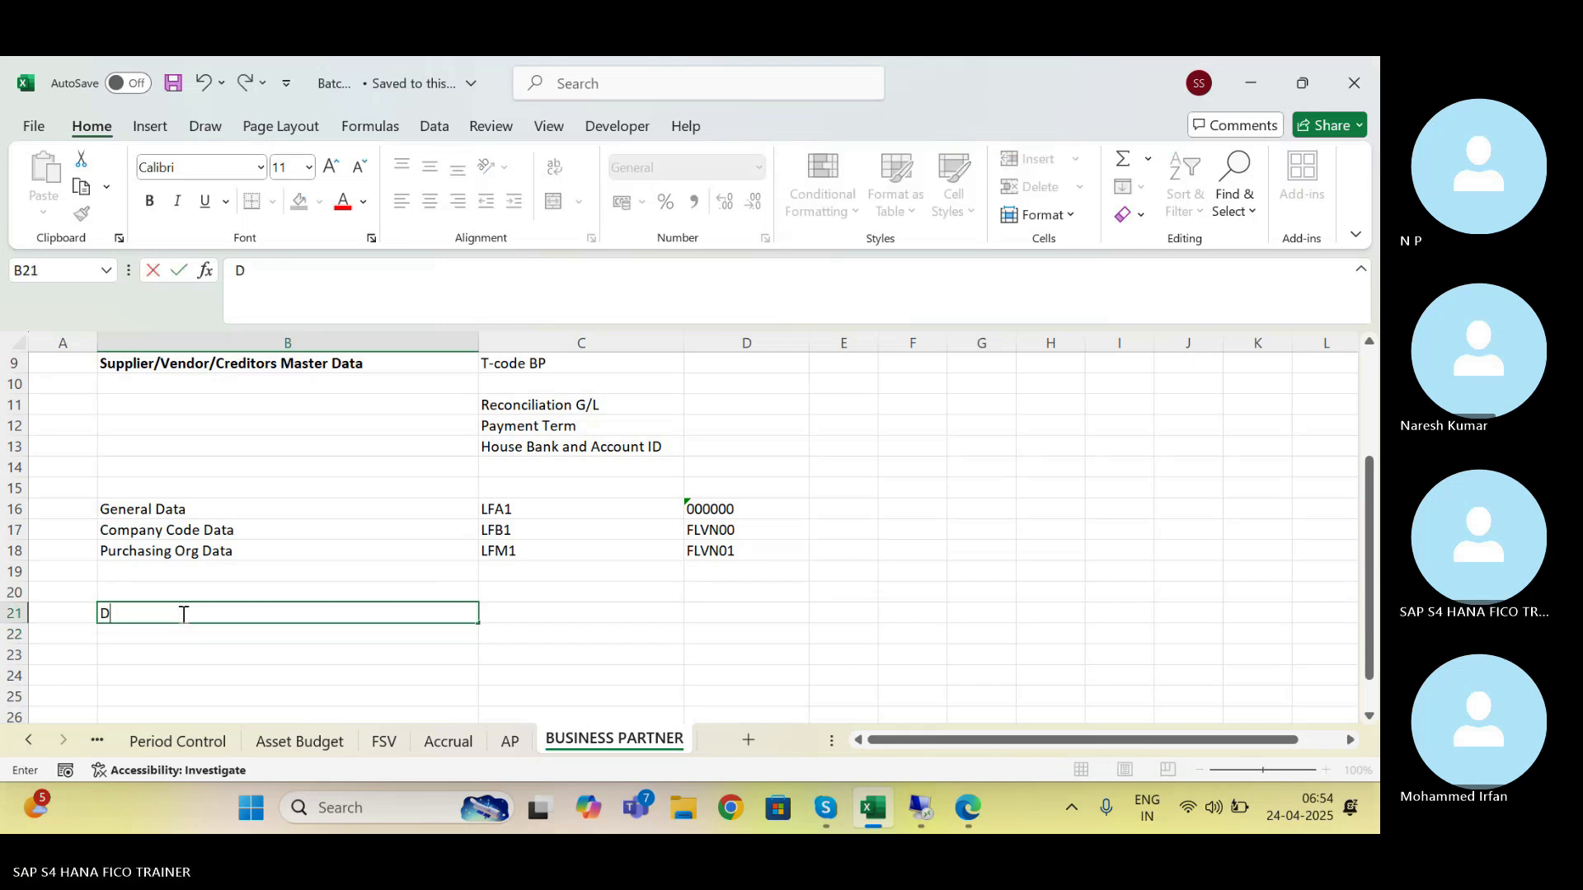
pyautogui.write('irection')
pyautogui.press('Tab')
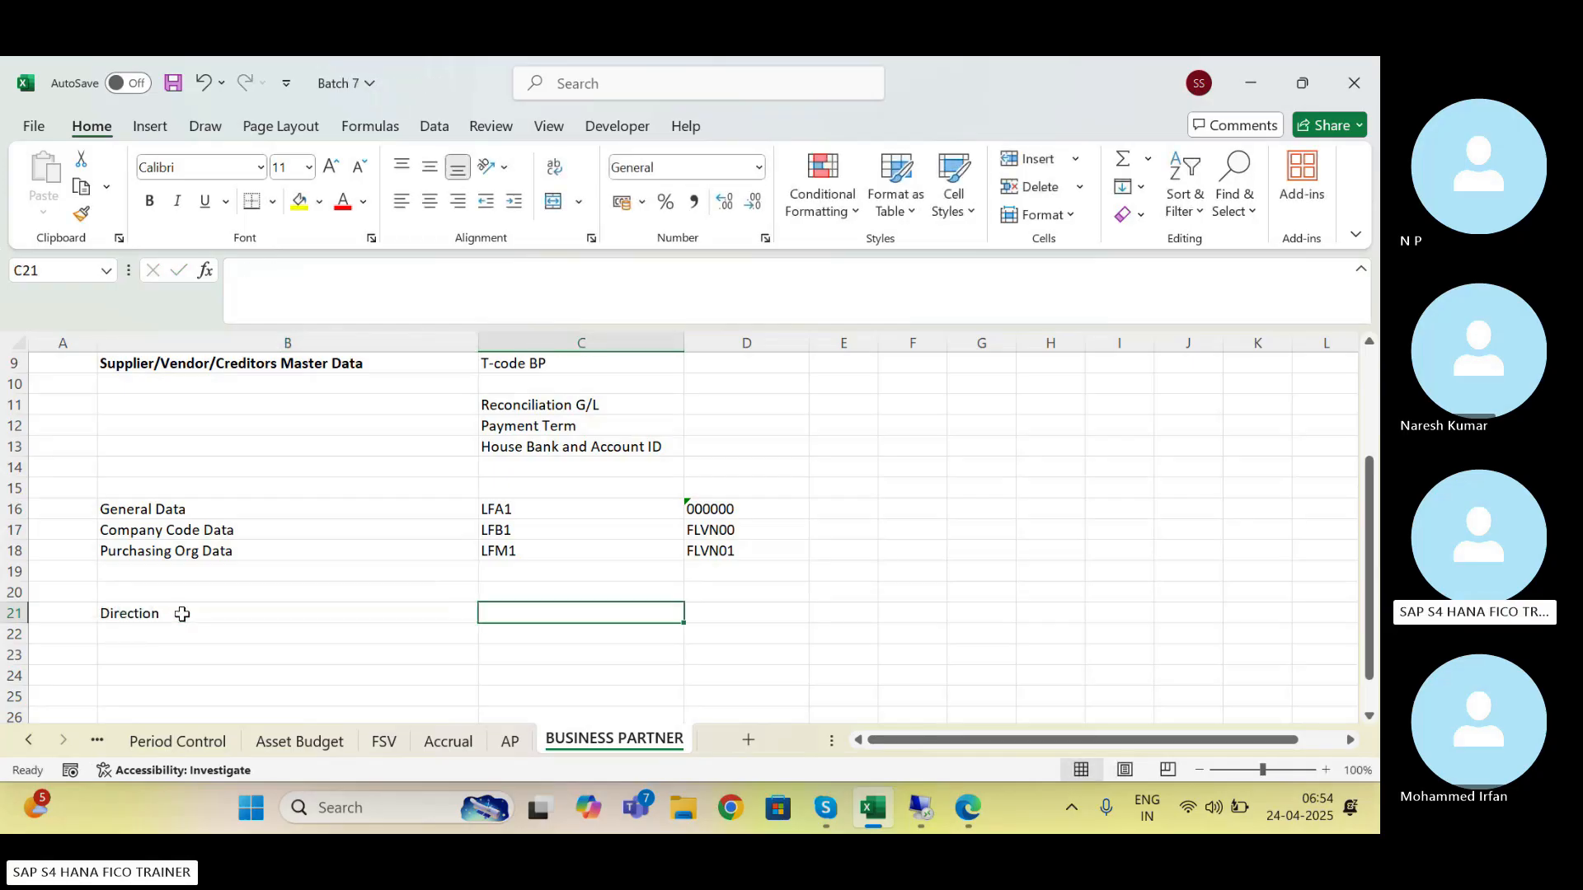
# Enter "Business Partner ----> Vendor" in cell C21, beside the Direction label
pyautogui.write('BUsine')
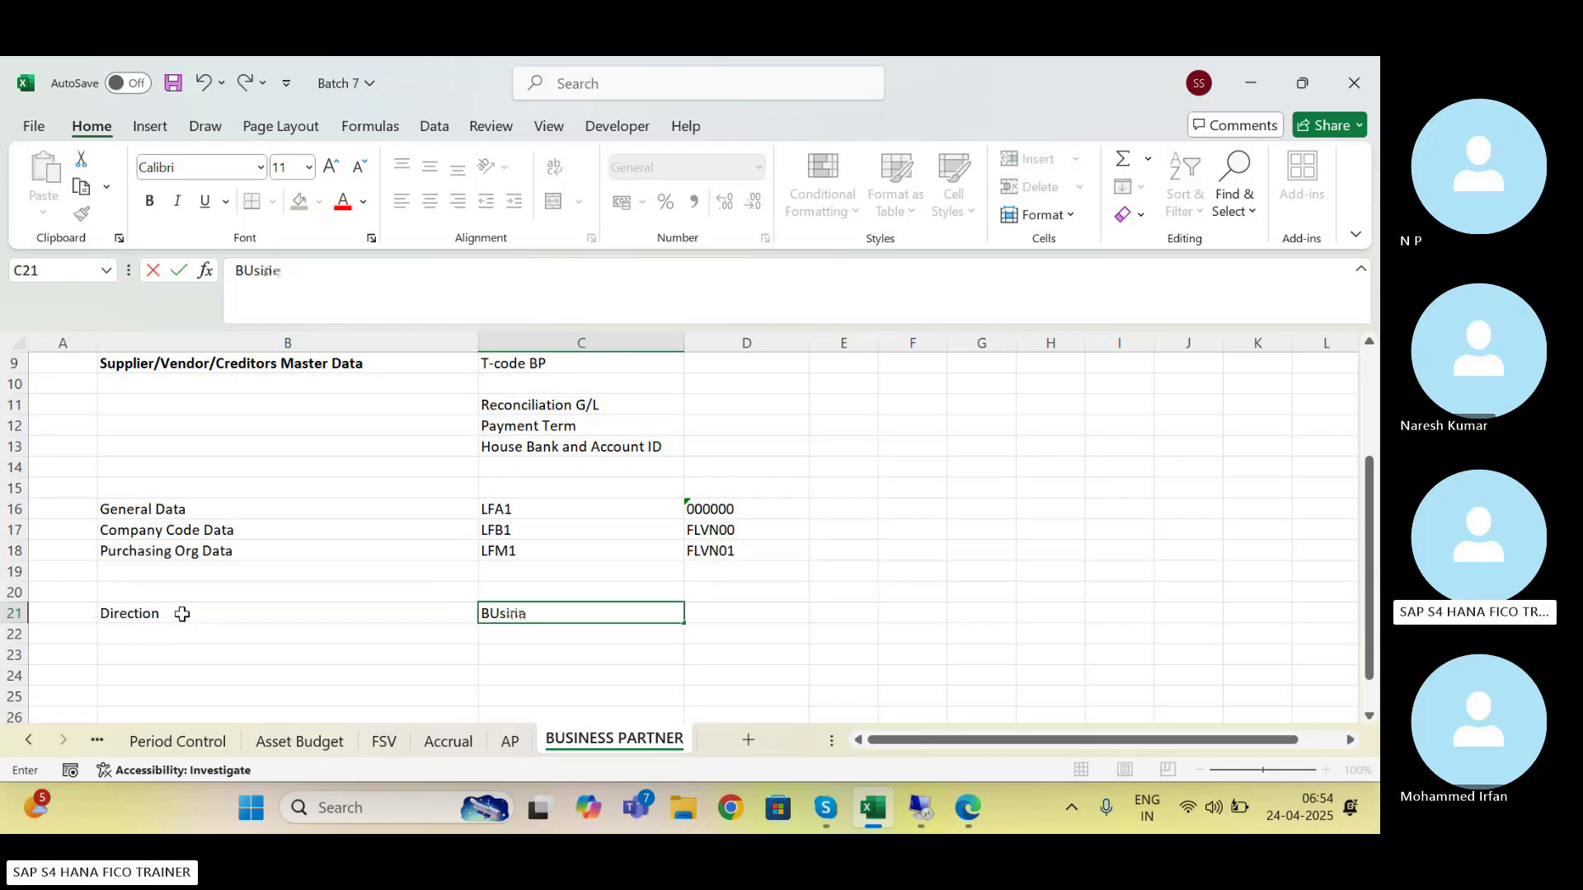
pyautogui.write('ss Partn')
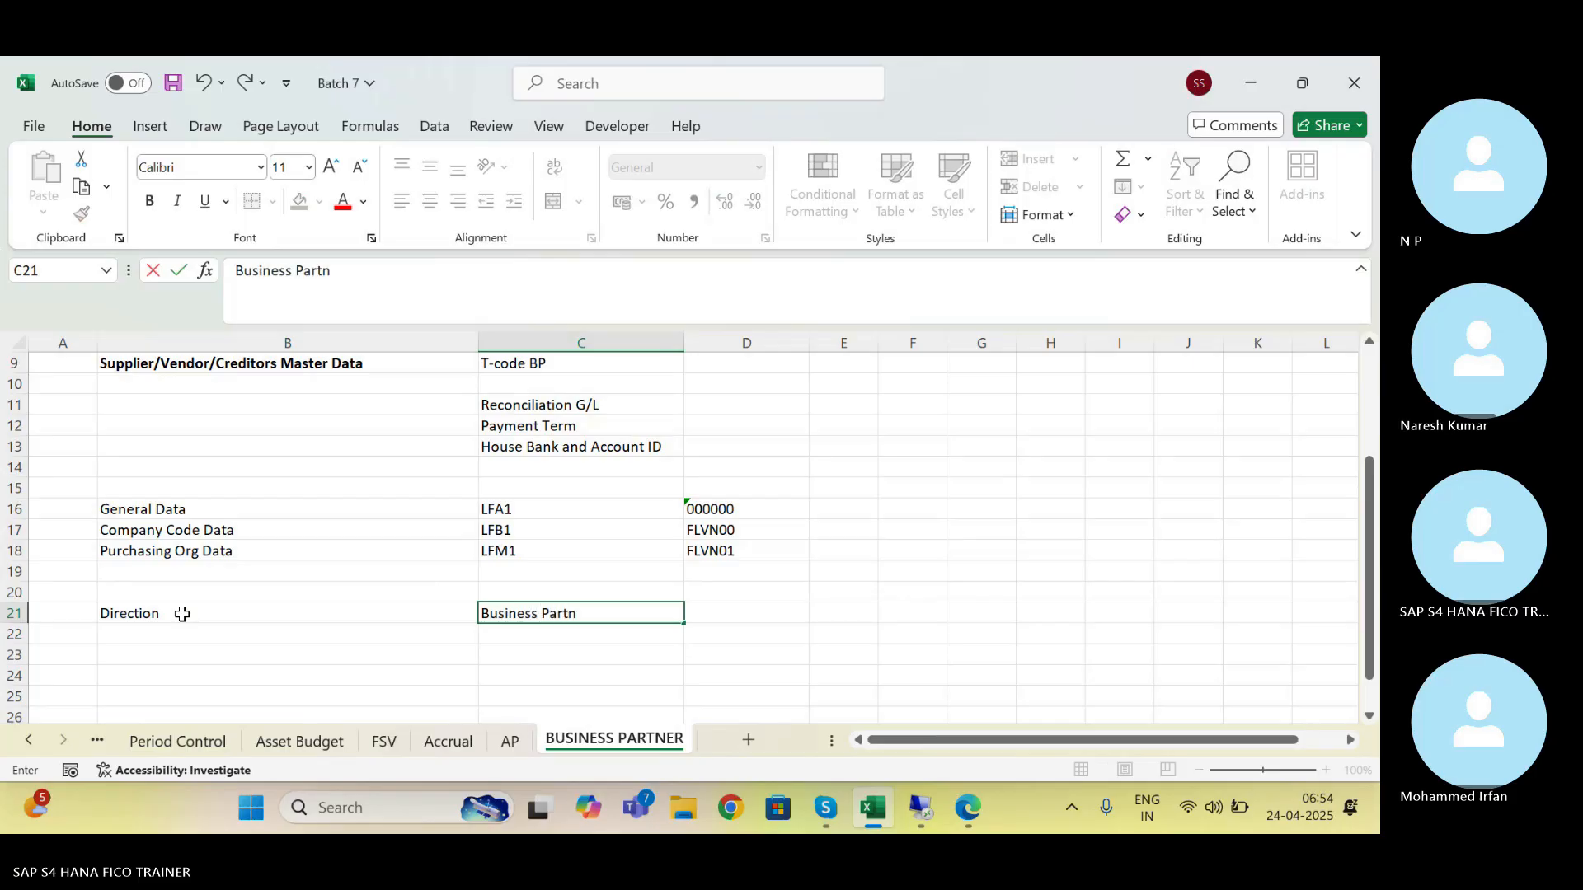
pyautogui.write('er ----> Vendor')
pyautogui.press('Return')
pyautogui.press('Right')
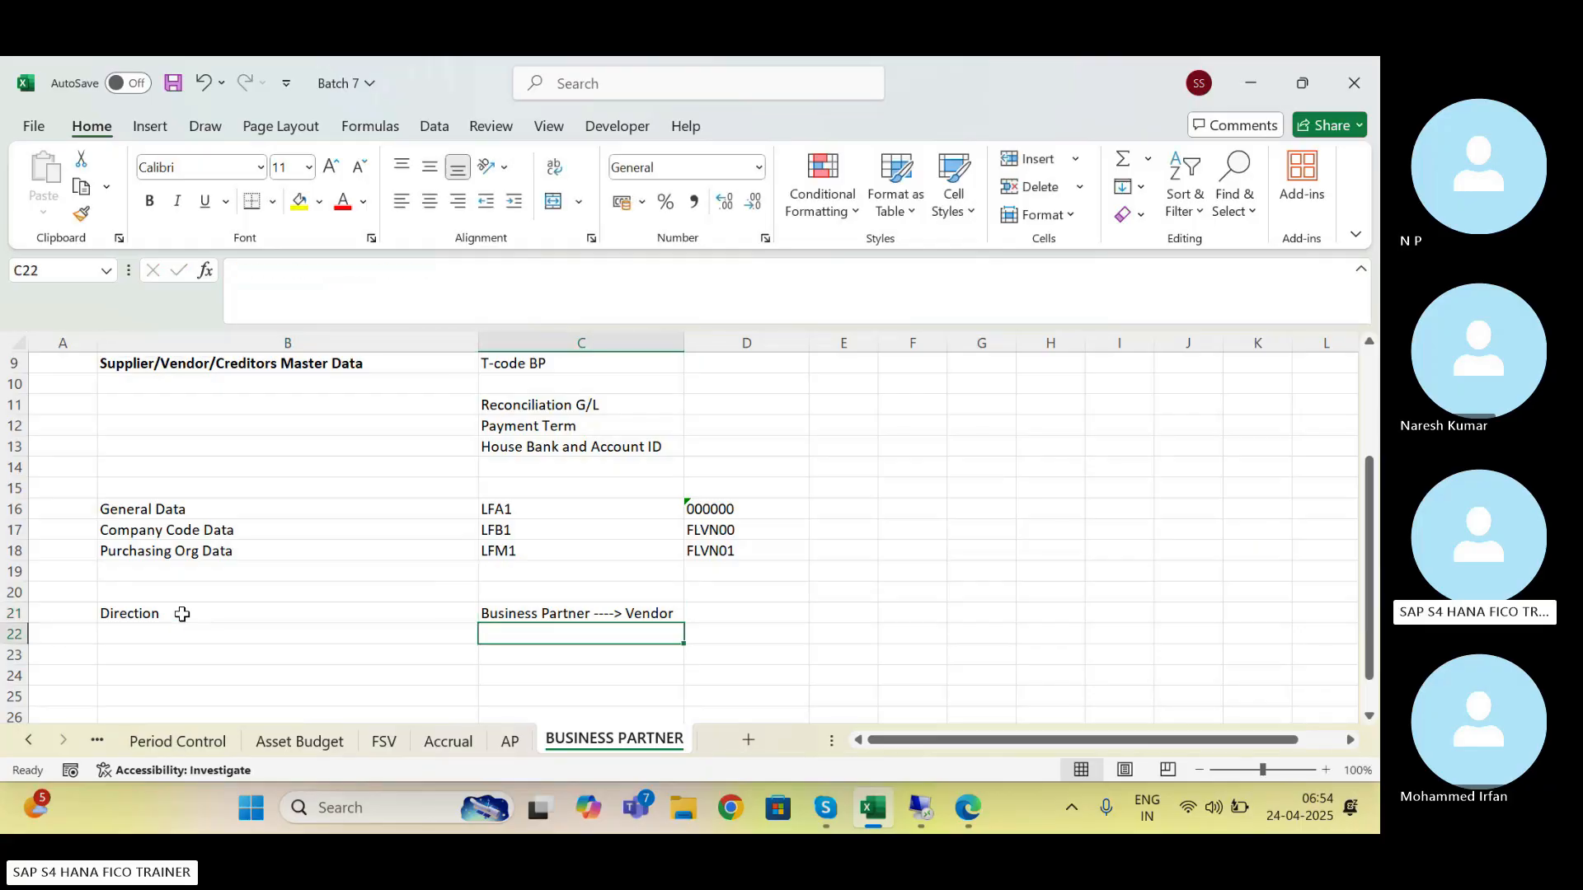
pyautogui.press('Up')
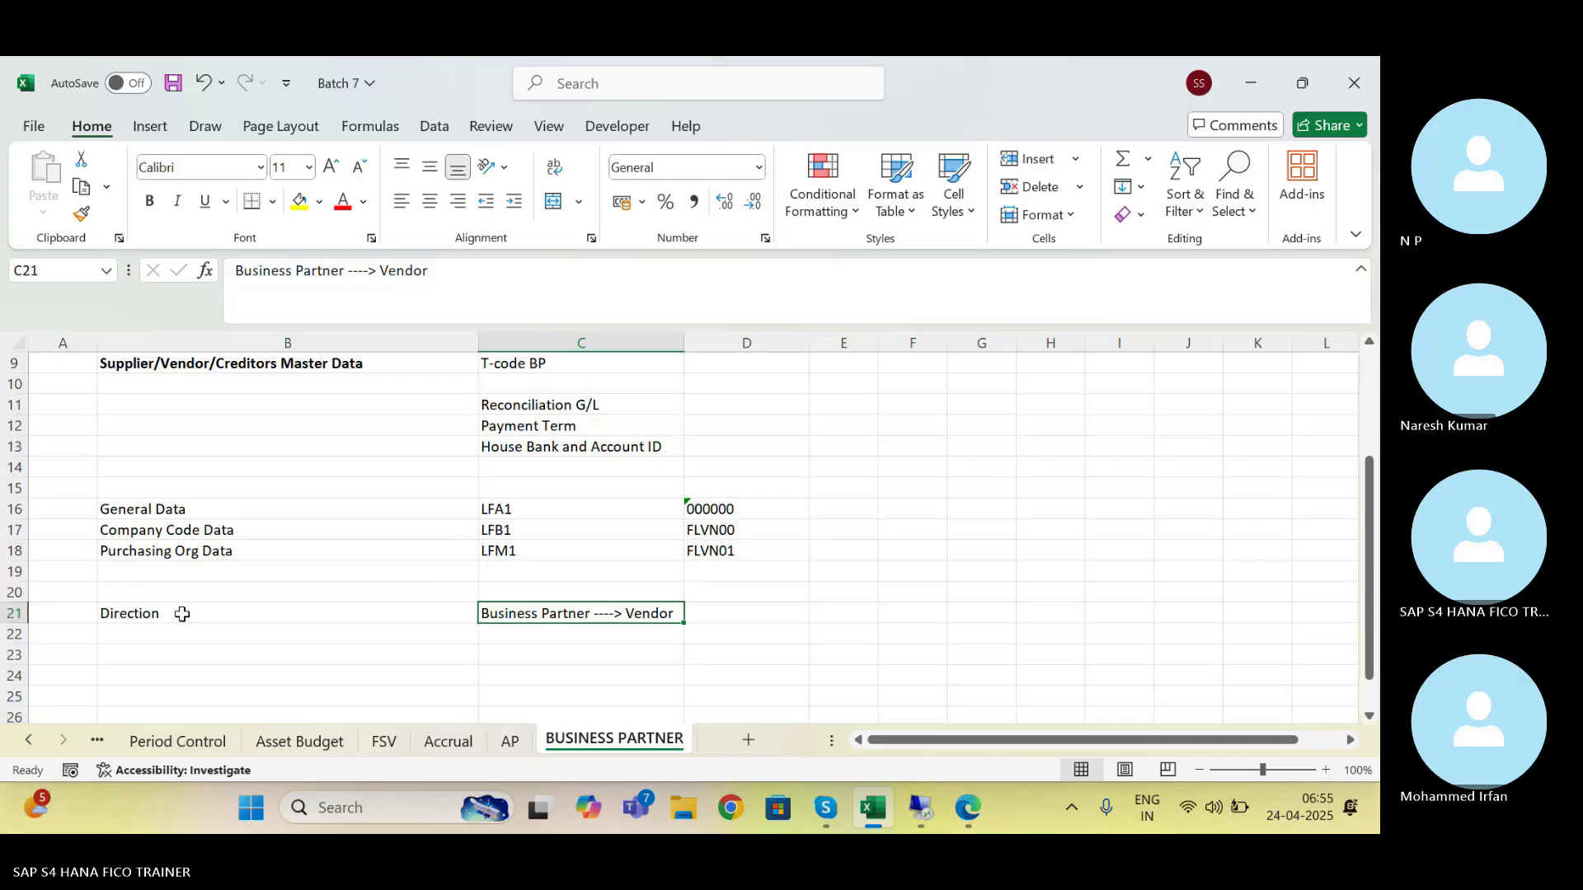
# Extend the label in cell B21 to read "Greefield Implementation Direction"
pyautogui.click(182, 614)
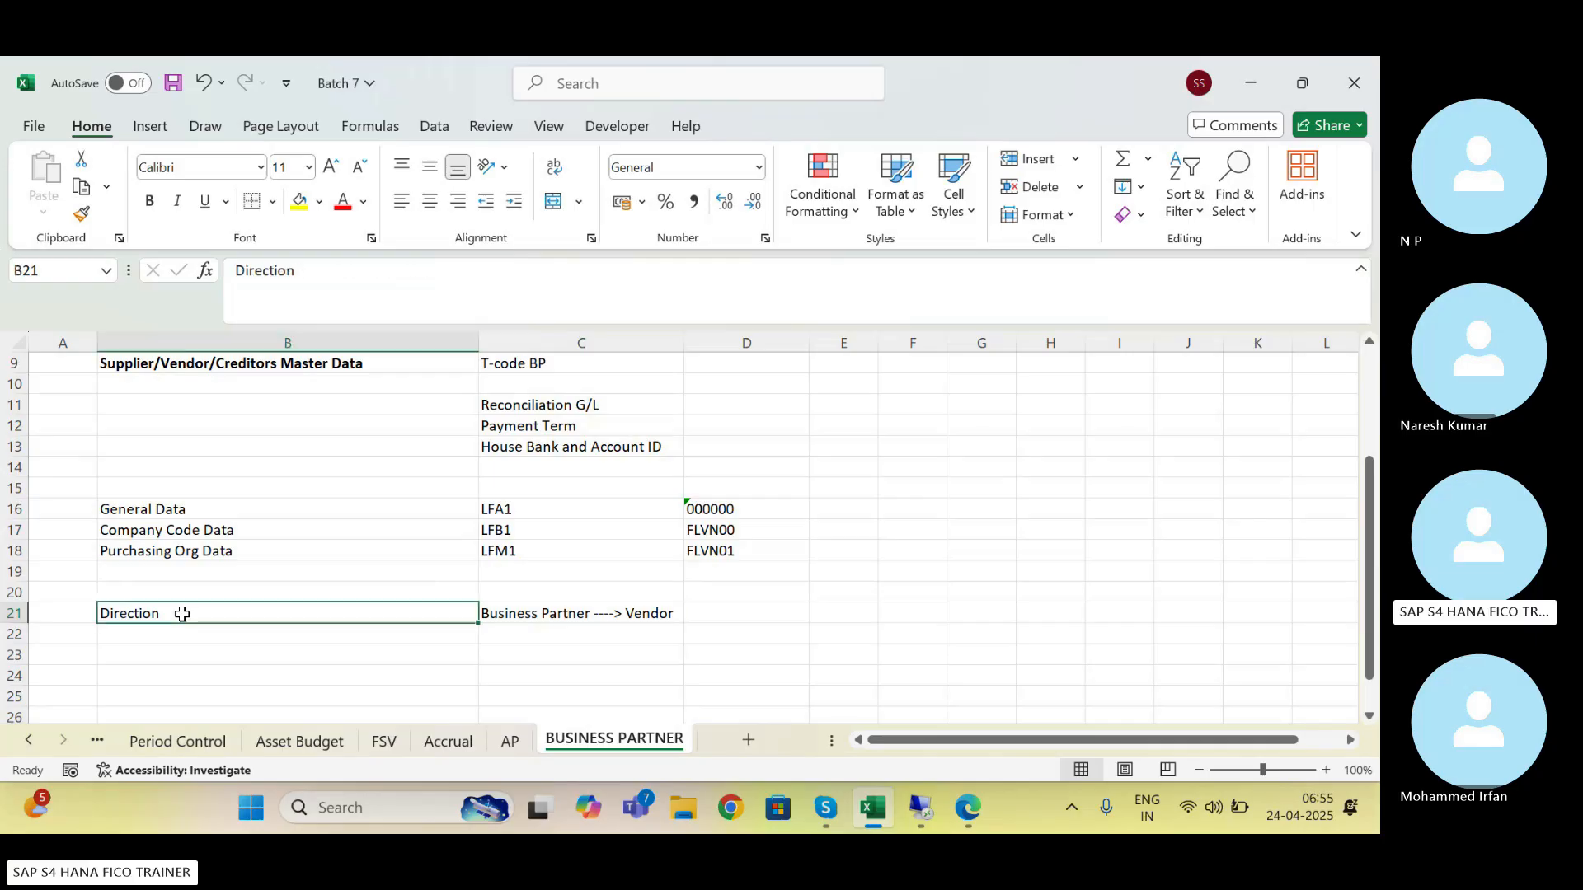
pyautogui.click(305, 273)
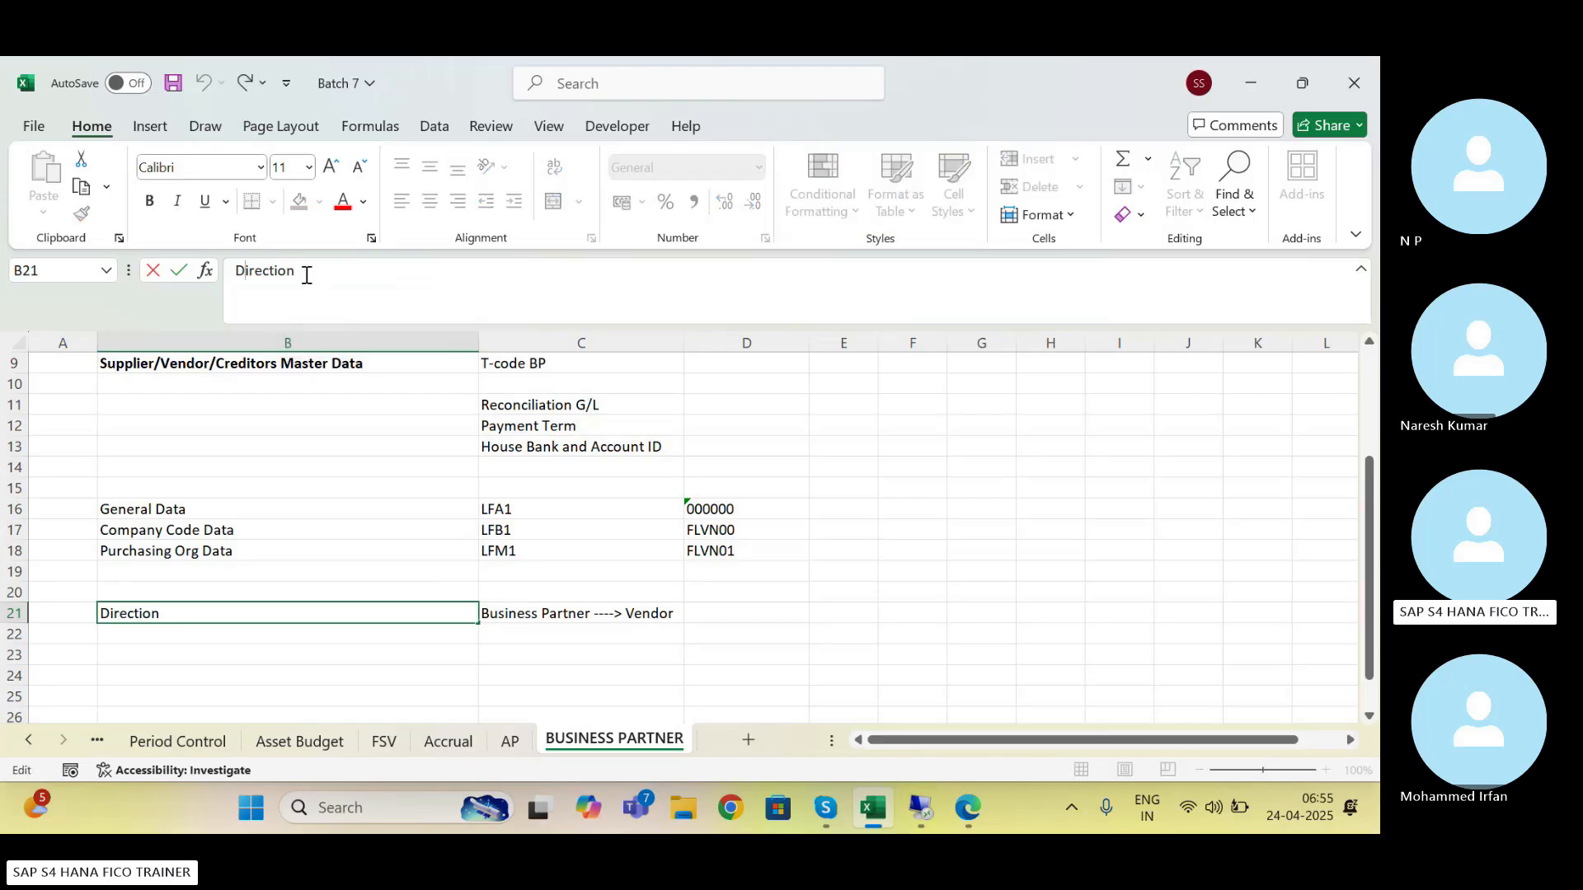
pyautogui.write('Greefield Implementa')
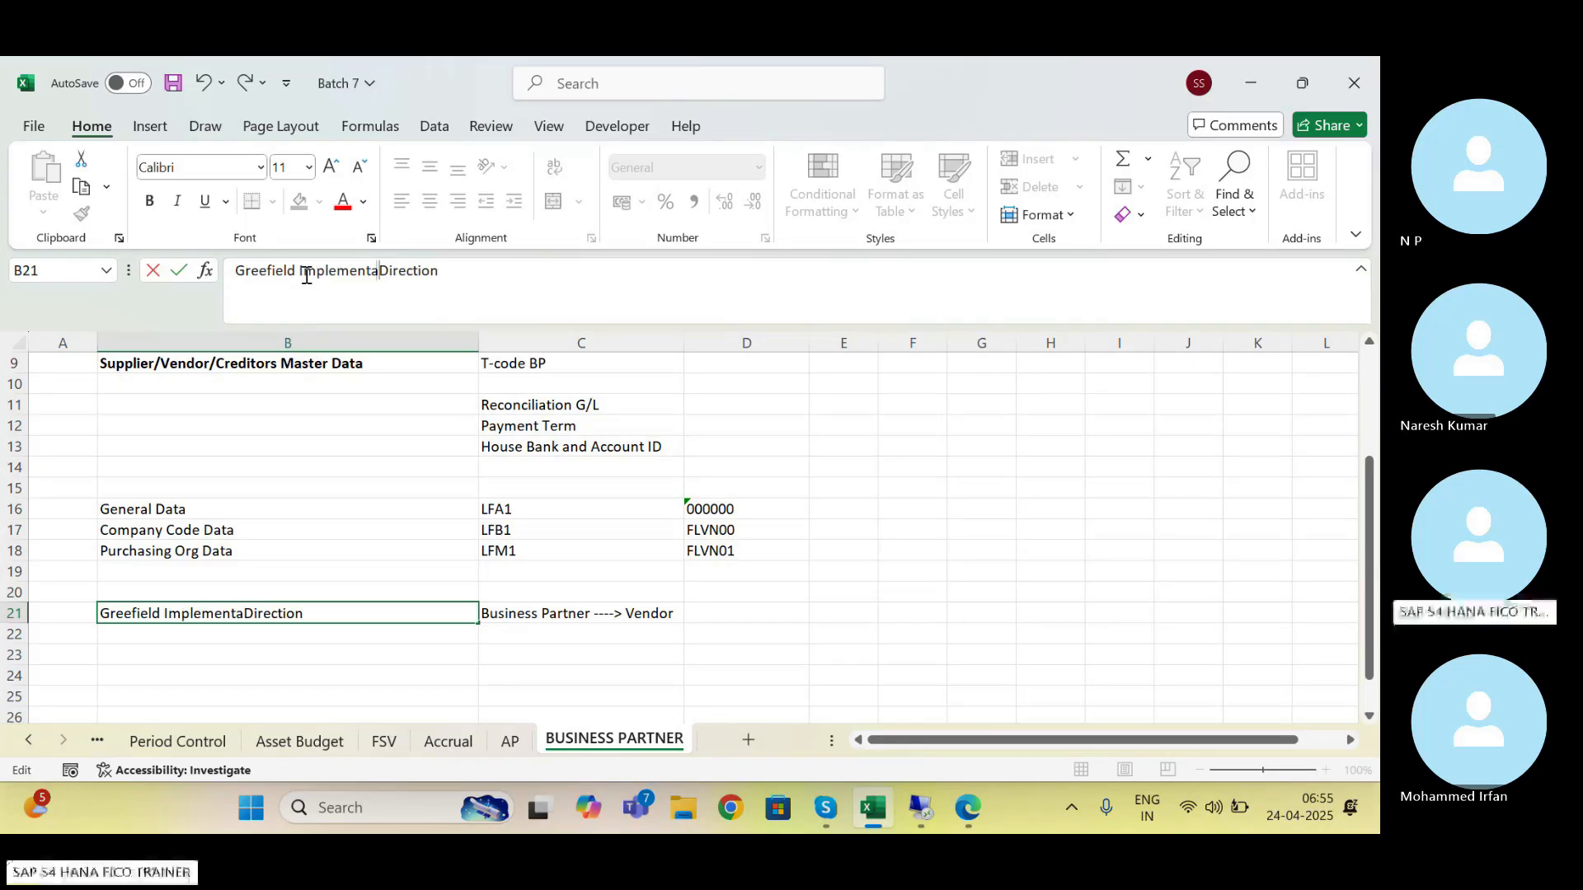
pyautogui.write('tion')
pyautogui.press('Return')
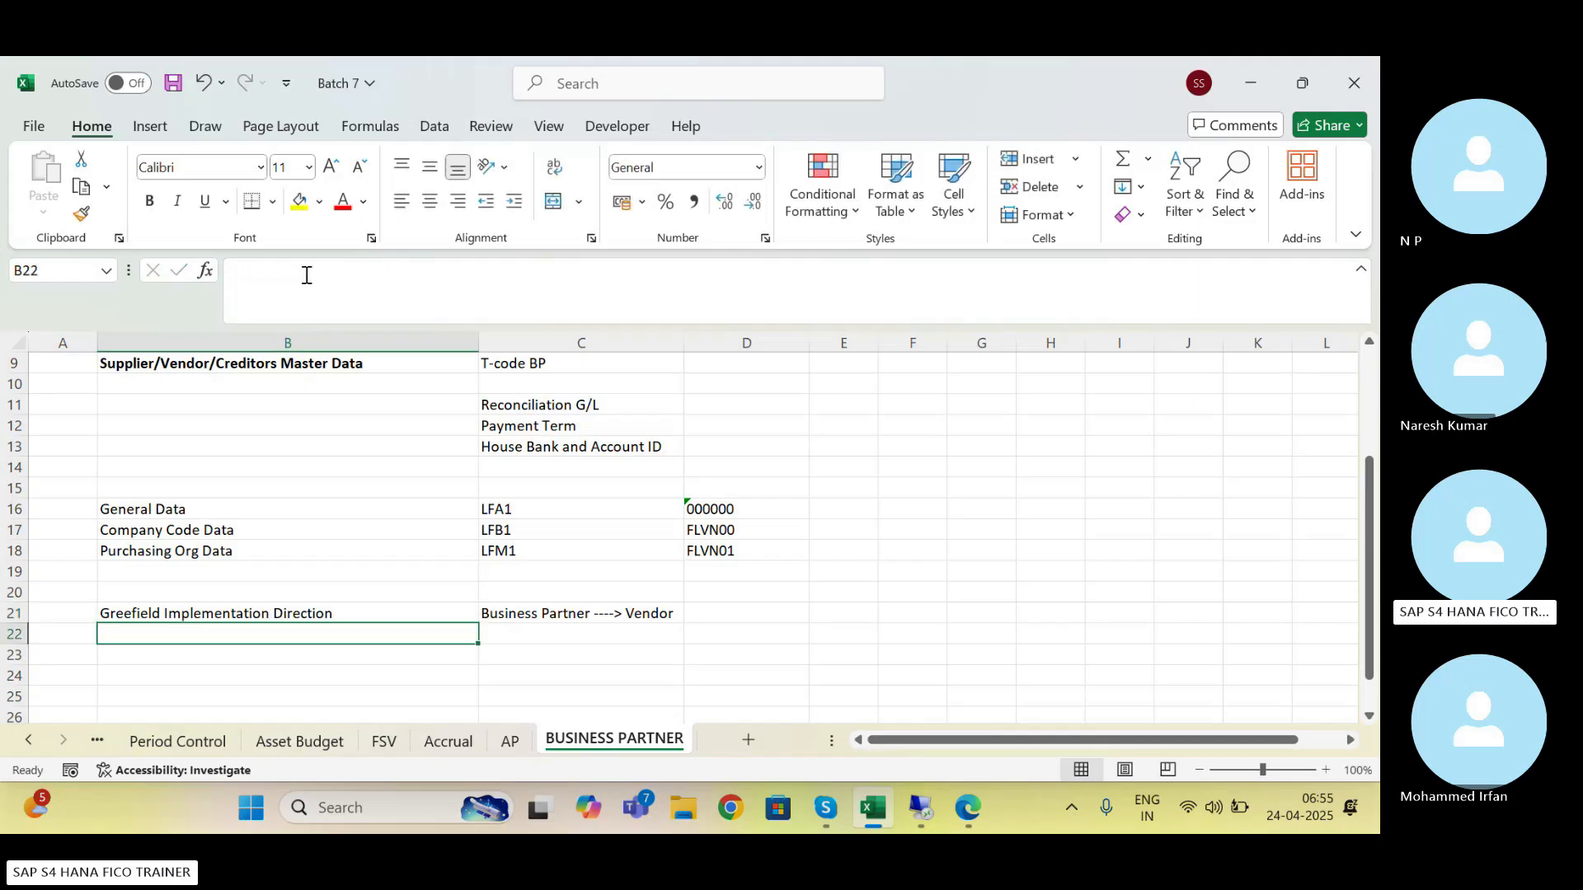
# Copy the B21 label down into B22 and change it to "Brownfield Implementation Direction"
pyautogui.hotkey('ctrl', 'd')
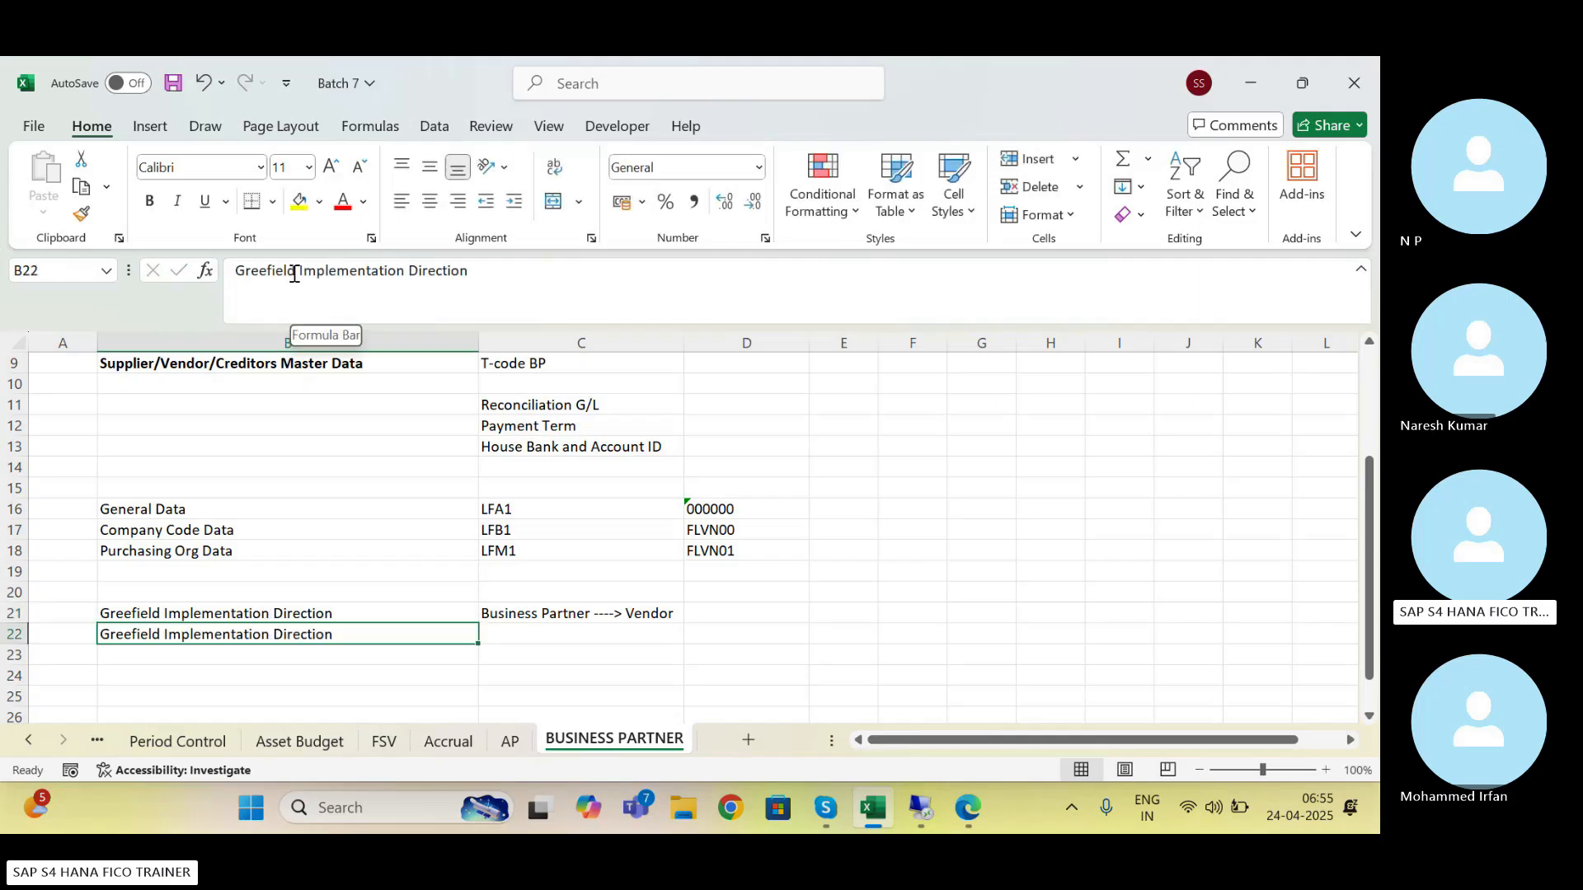
pyautogui.moveTo(295, 274); pyautogui.dragTo(215, 275)
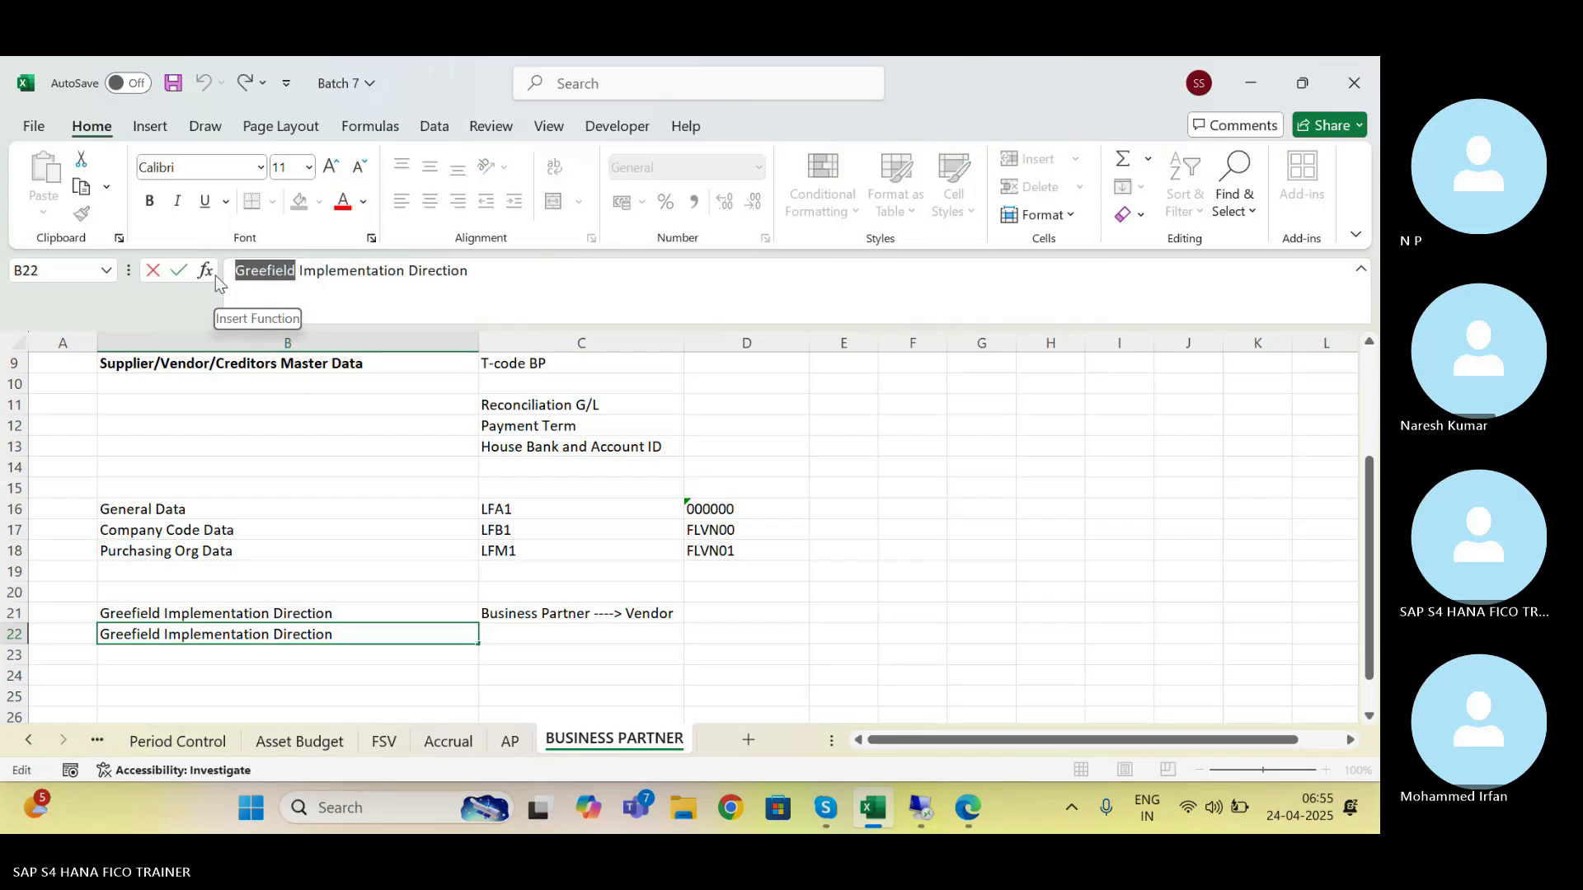
pyautogui.write('Brown')
pyautogui.press('Return')
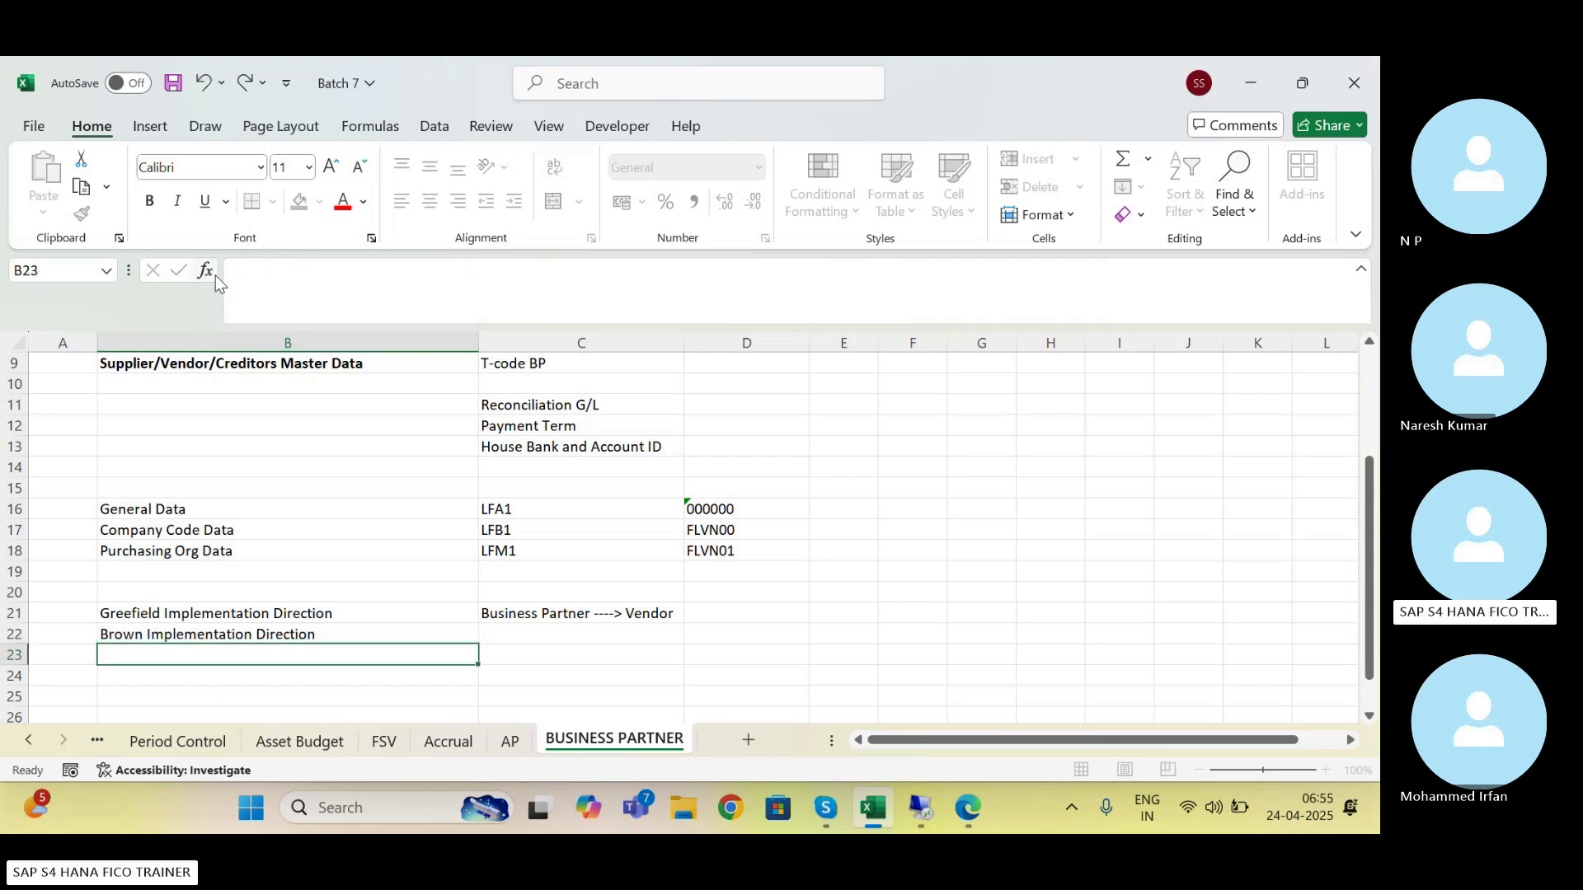
pyautogui.press('Up')
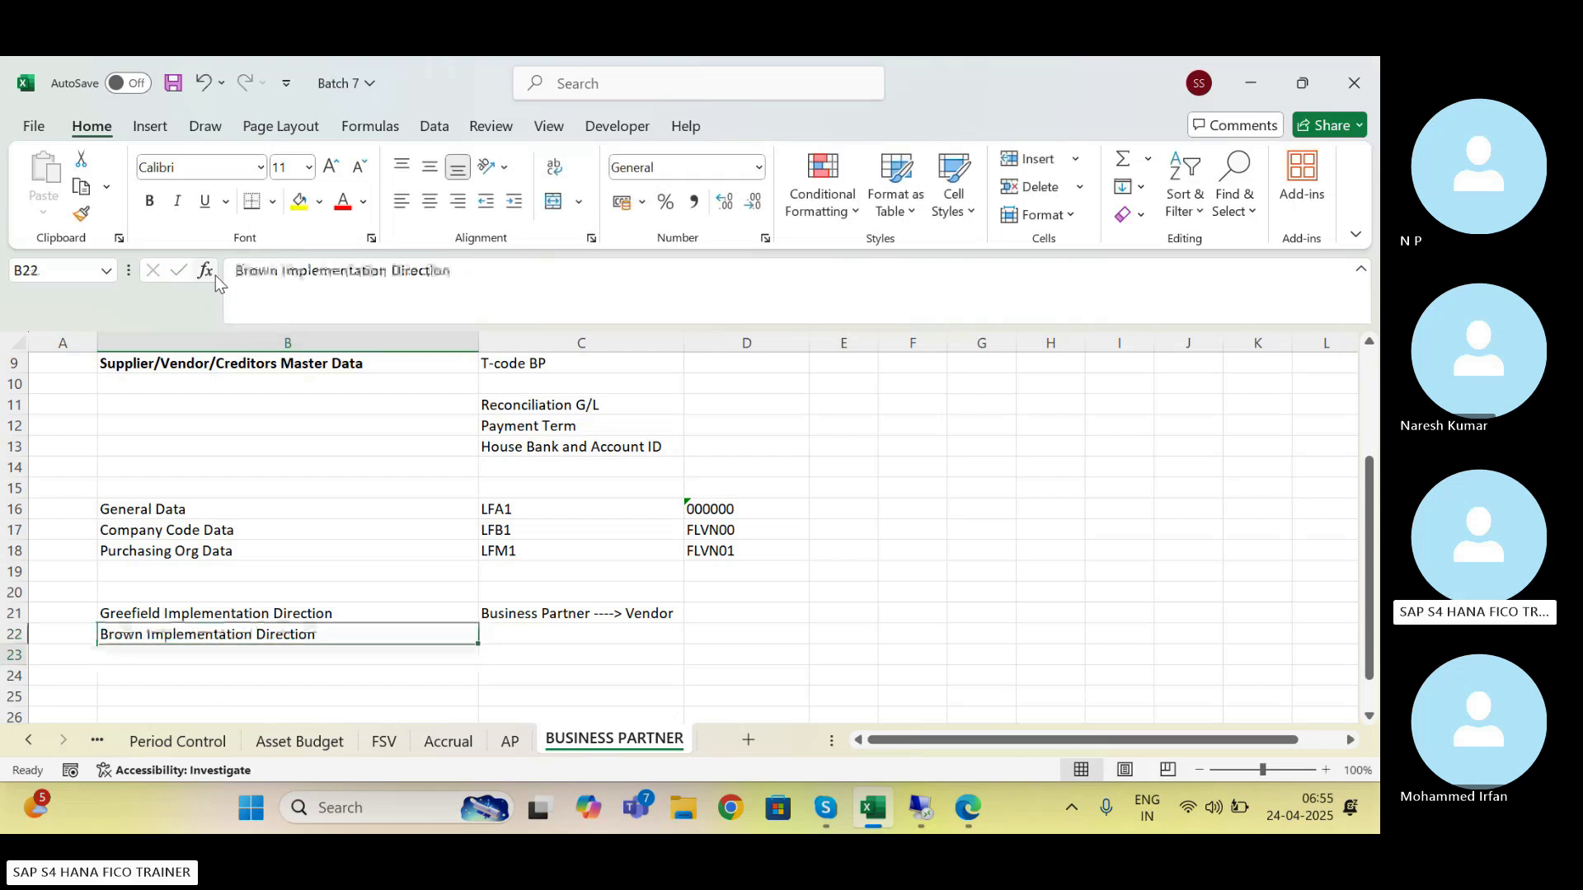
pyautogui.click(277, 272)
pyautogui.write('field')
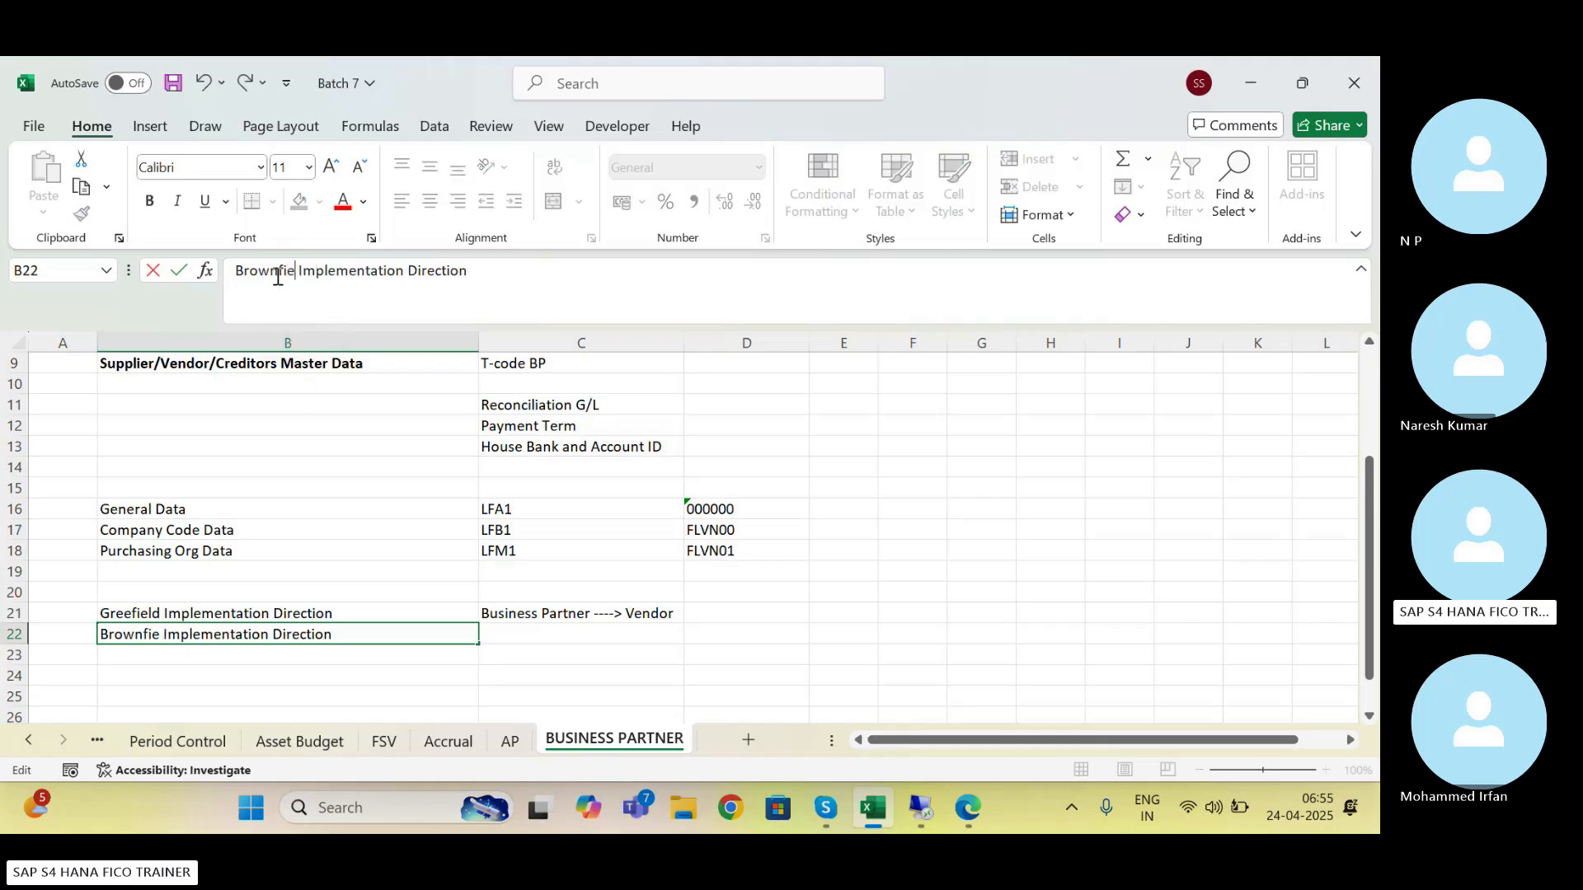
pyautogui.press('Tab')
# Enter "Vendor----->Business Partner" in cell C22, beside the Brownfield label
pyautogui.write('Vendor')
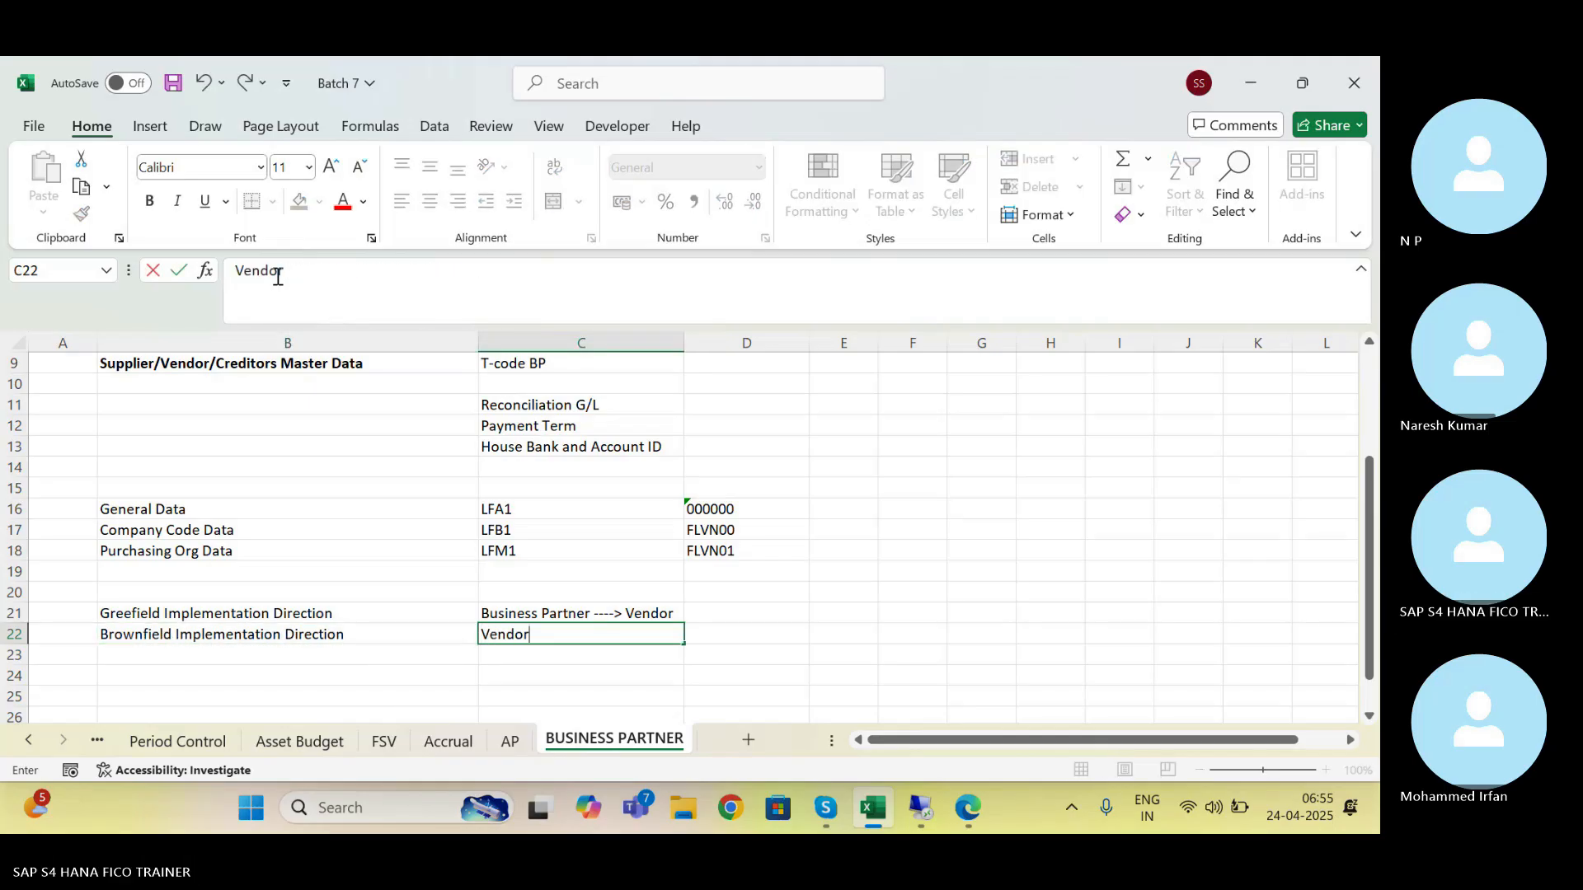
pyautogui.write('----->Busin')
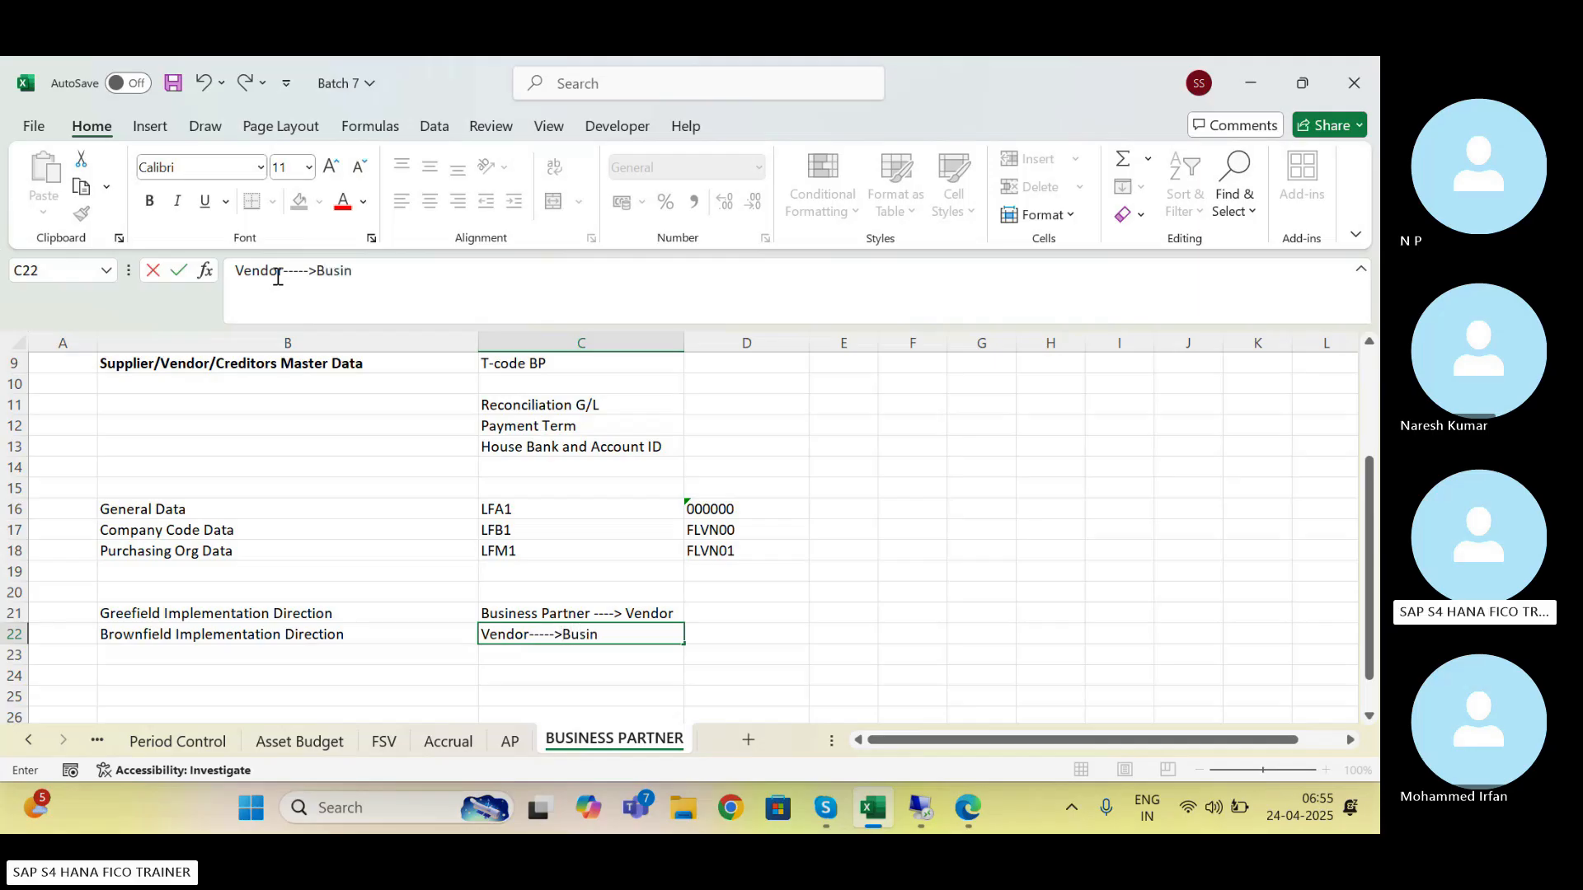
pyautogui.write('ess Partner')
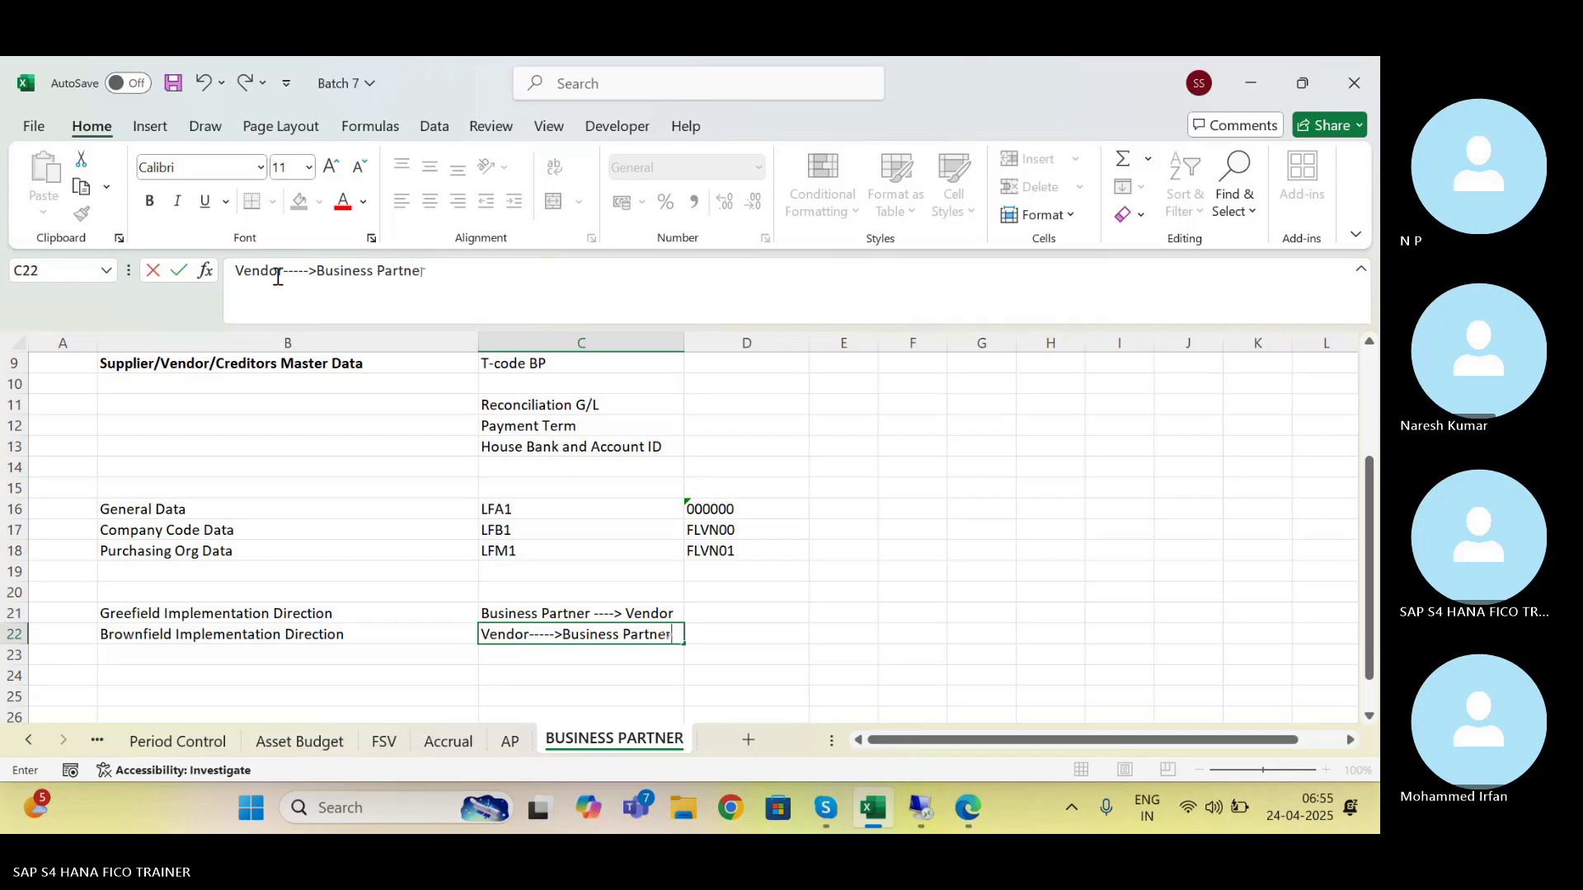
pyautogui.press('Return')
# Review the Brownfield direction row in B22:C22 and the Greefield direction row in B21:C21
pyautogui.press('Up')
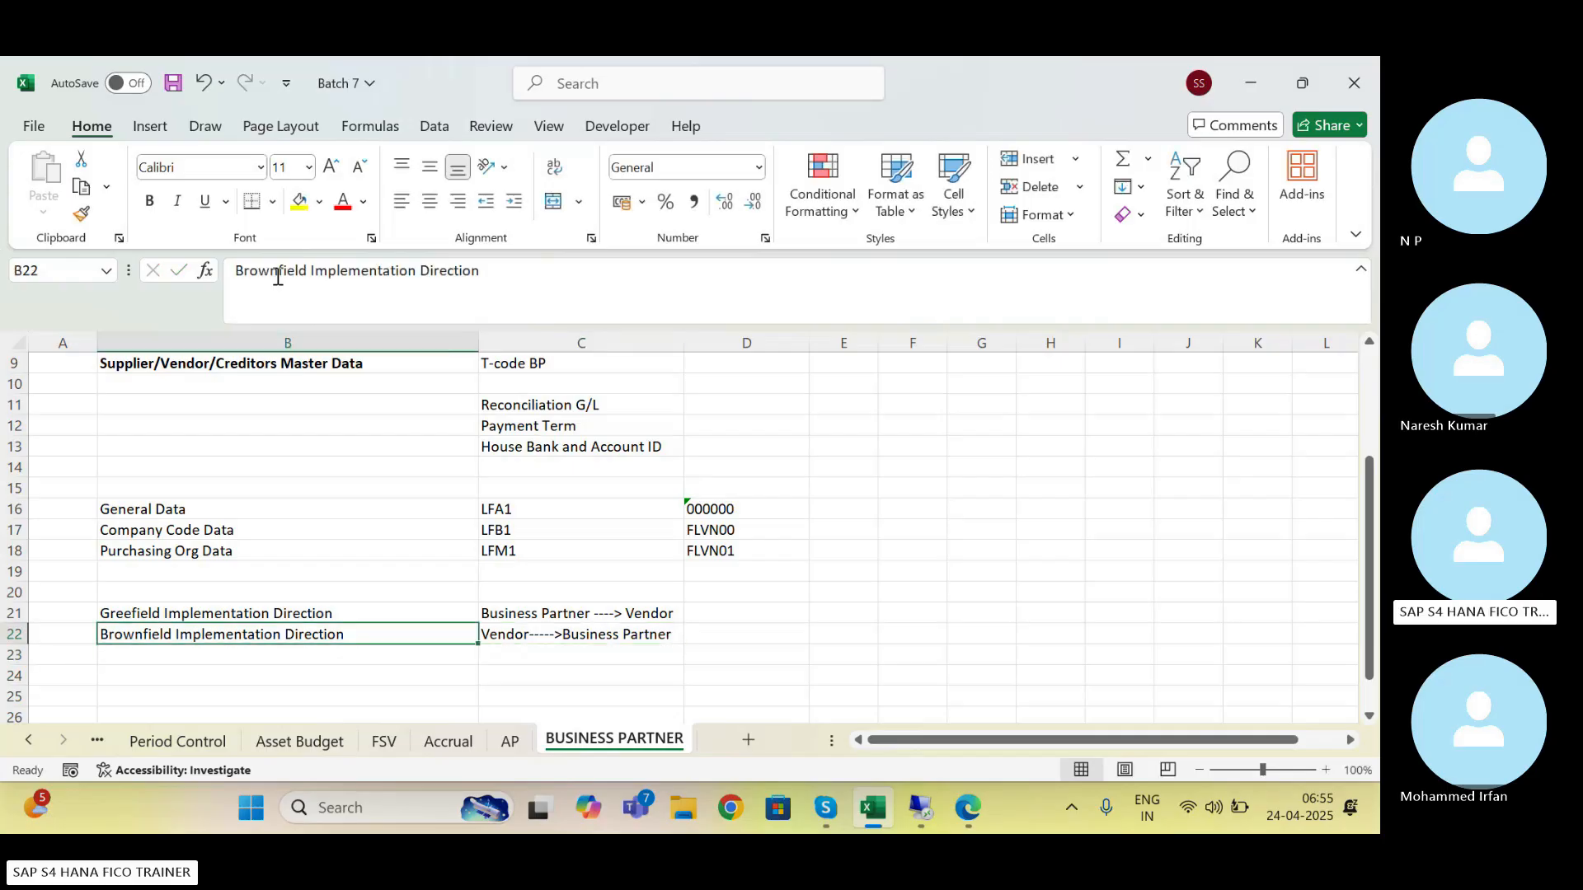
pyautogui.hotkey('shift', 'Right')
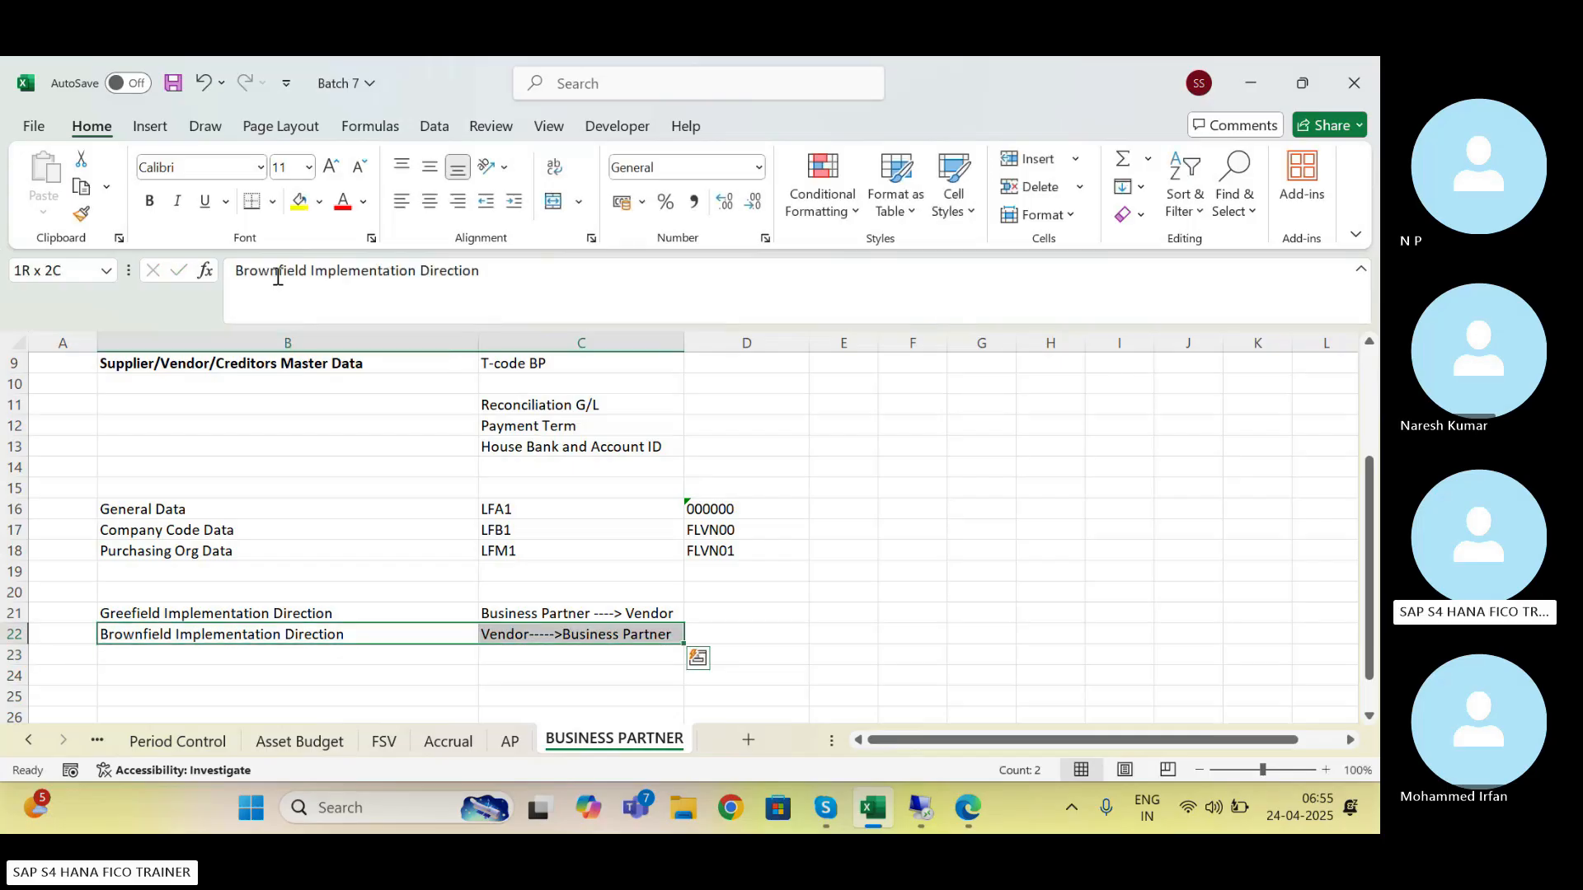
pyautogui.click(145, 615)
pyautogui.moveTo(145, 614); pyautogui.dragTo(601, 614)
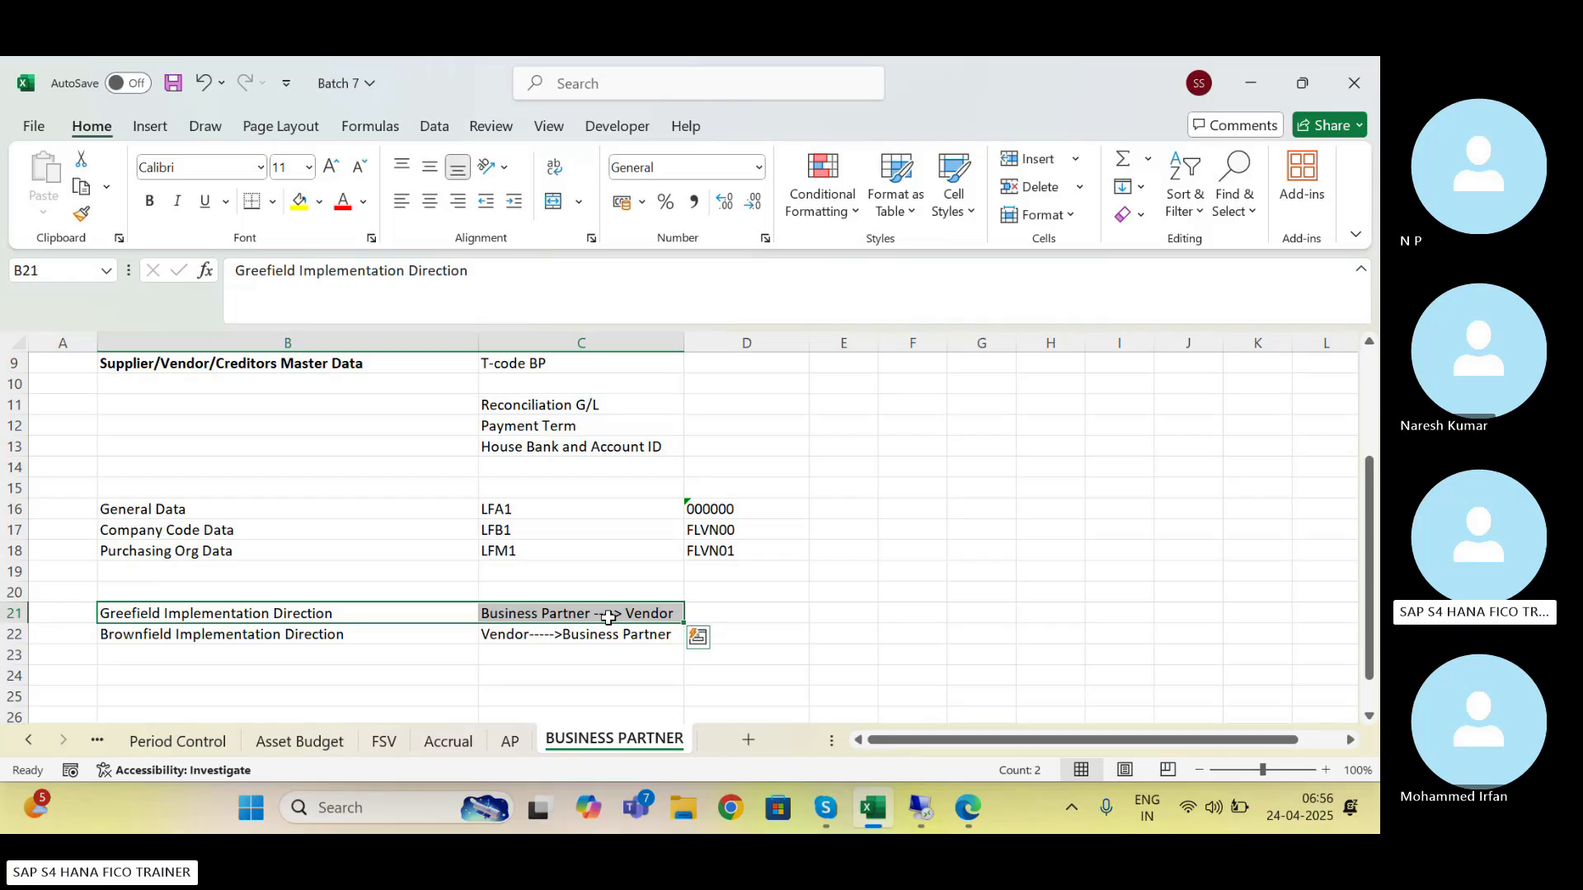
# Enter "Business Partner" in cell B24 and its table "BUT000" in cell C24
pyautogui.click(346, 680)
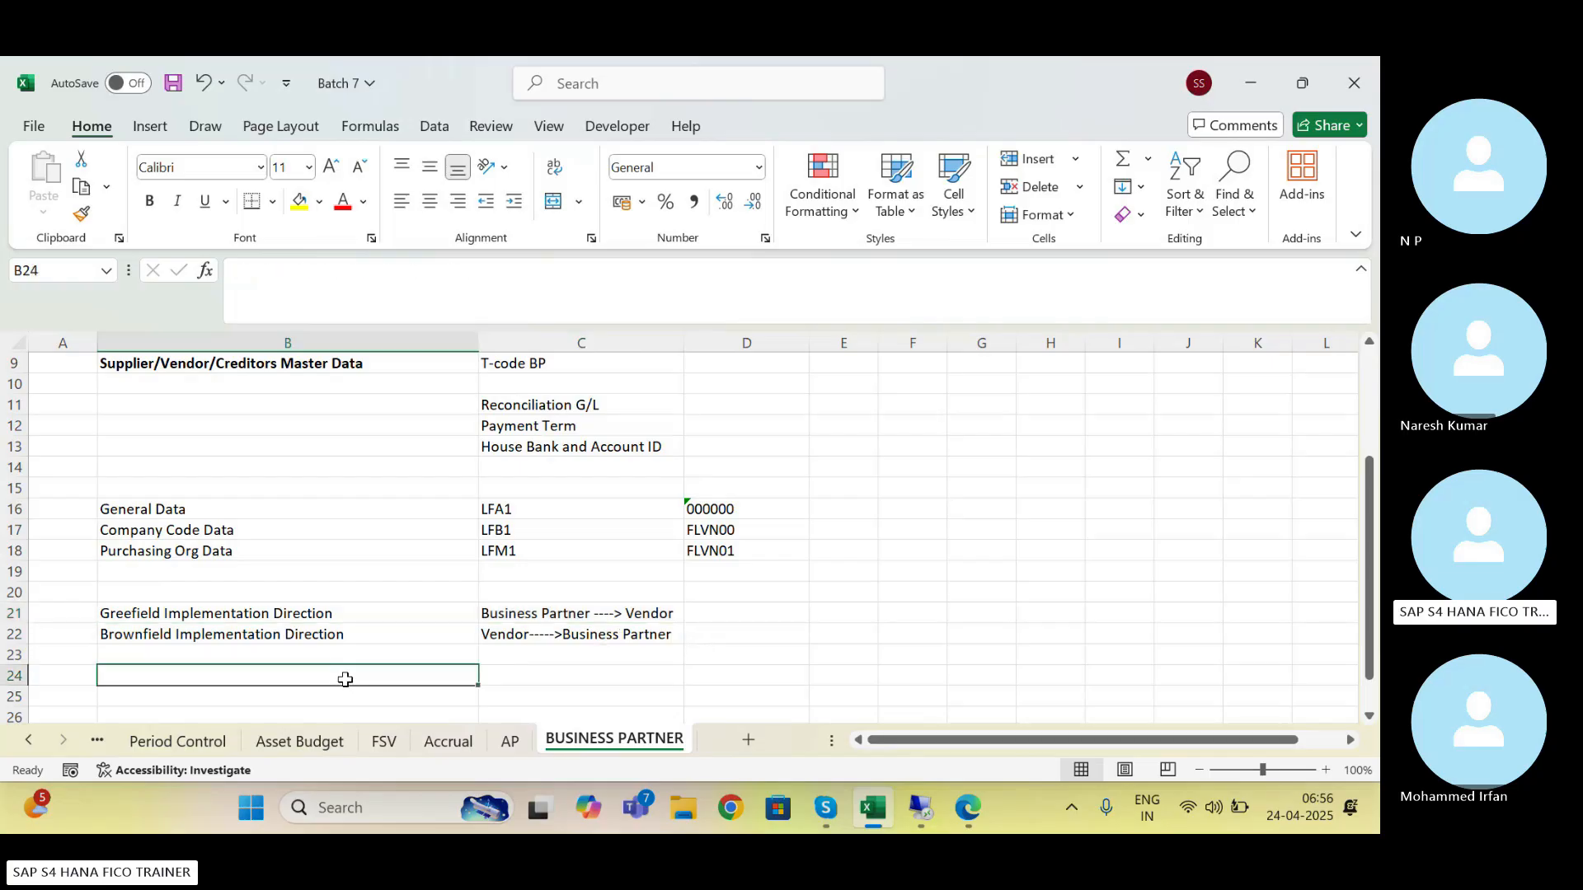
pyautogui.write('Bus')
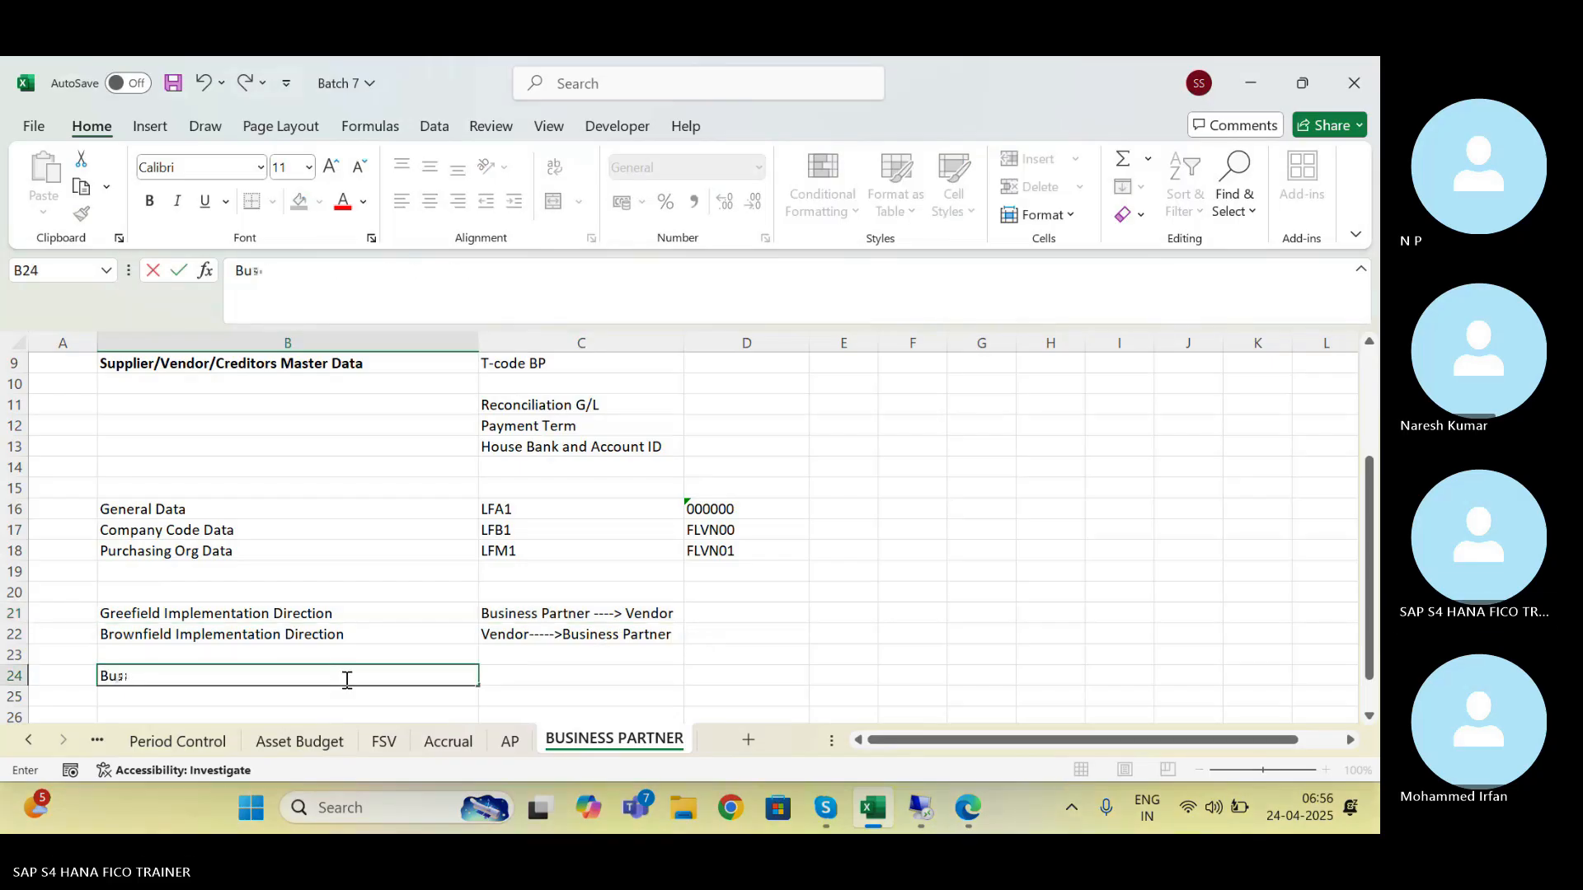
pyautogui.write('iness Partner')
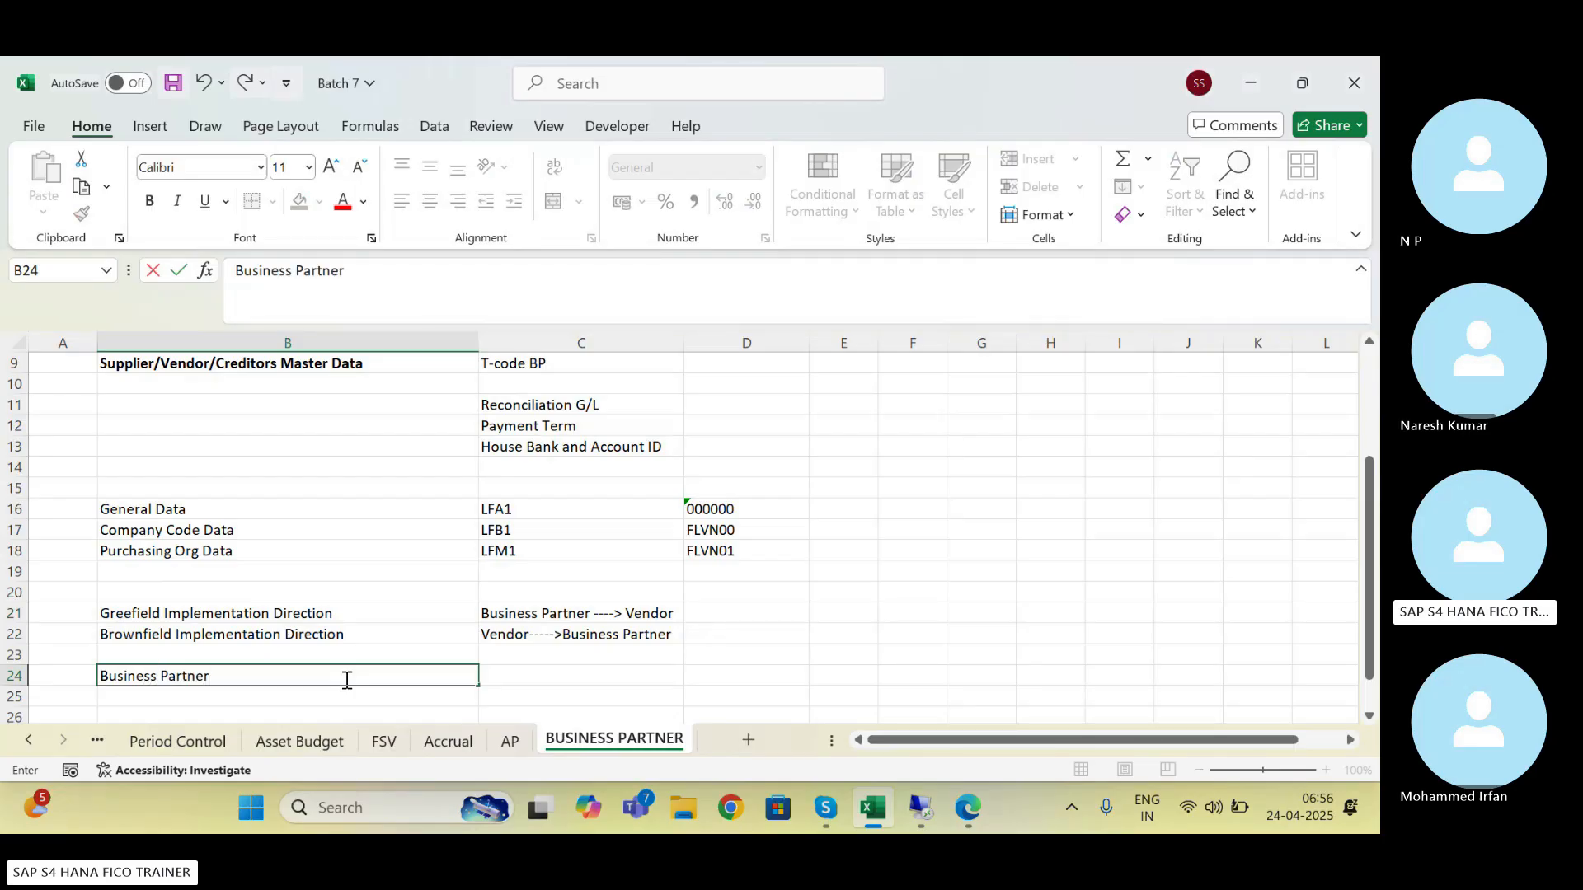
pyautogui.press('Tab')
pyautogui.write('BUT000')
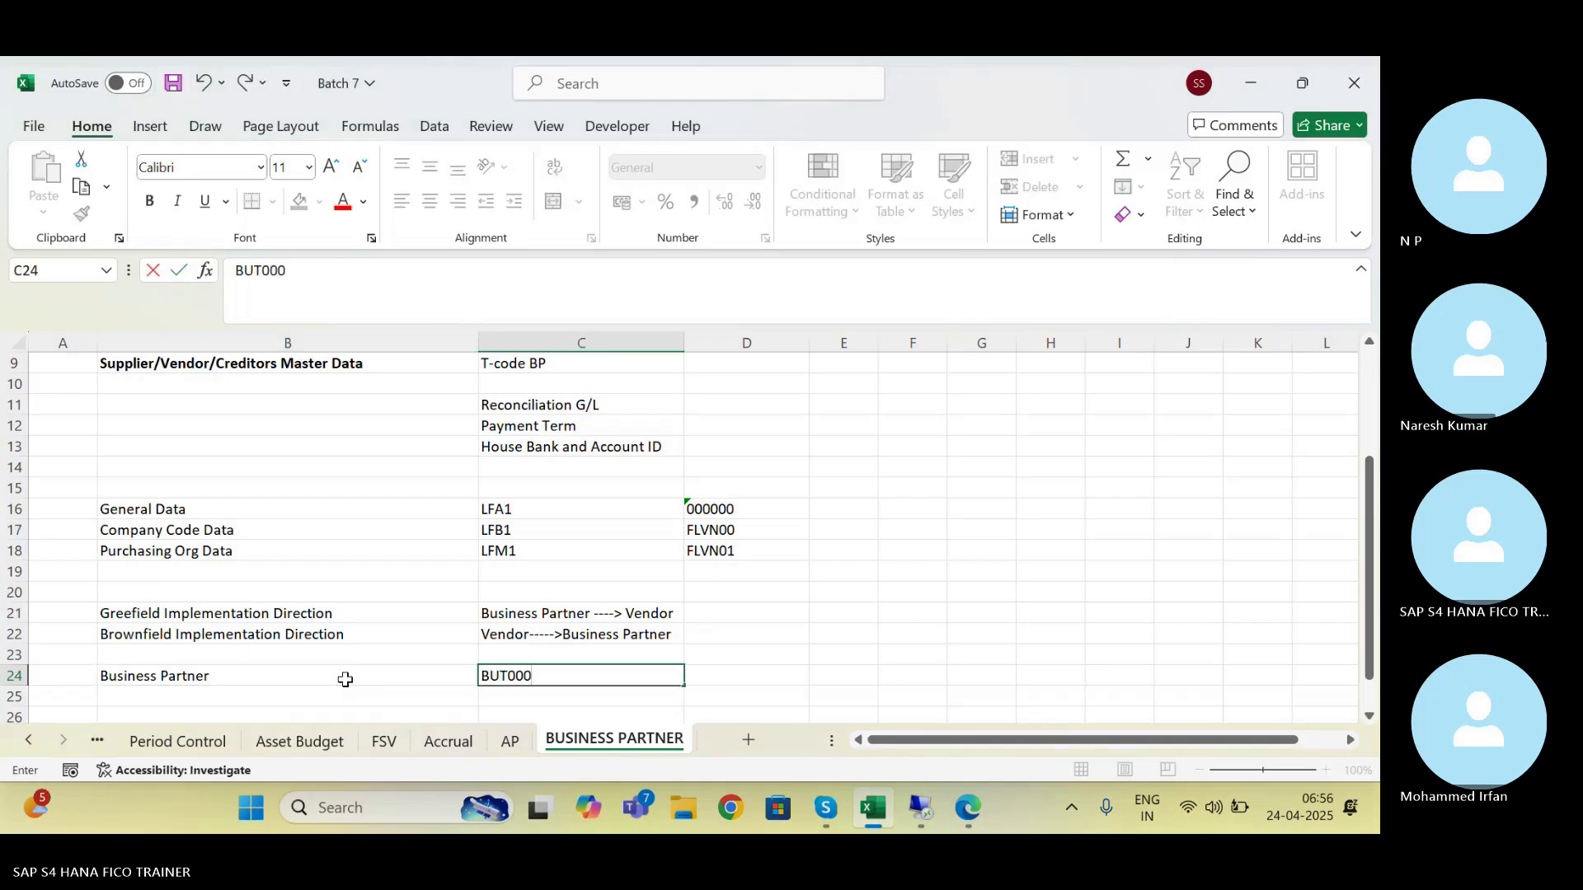
pyautogui.press('Return')
# Make the Business Partner and BUT000 entries in B24:C24 bold
pyautogui.click(346, 680)
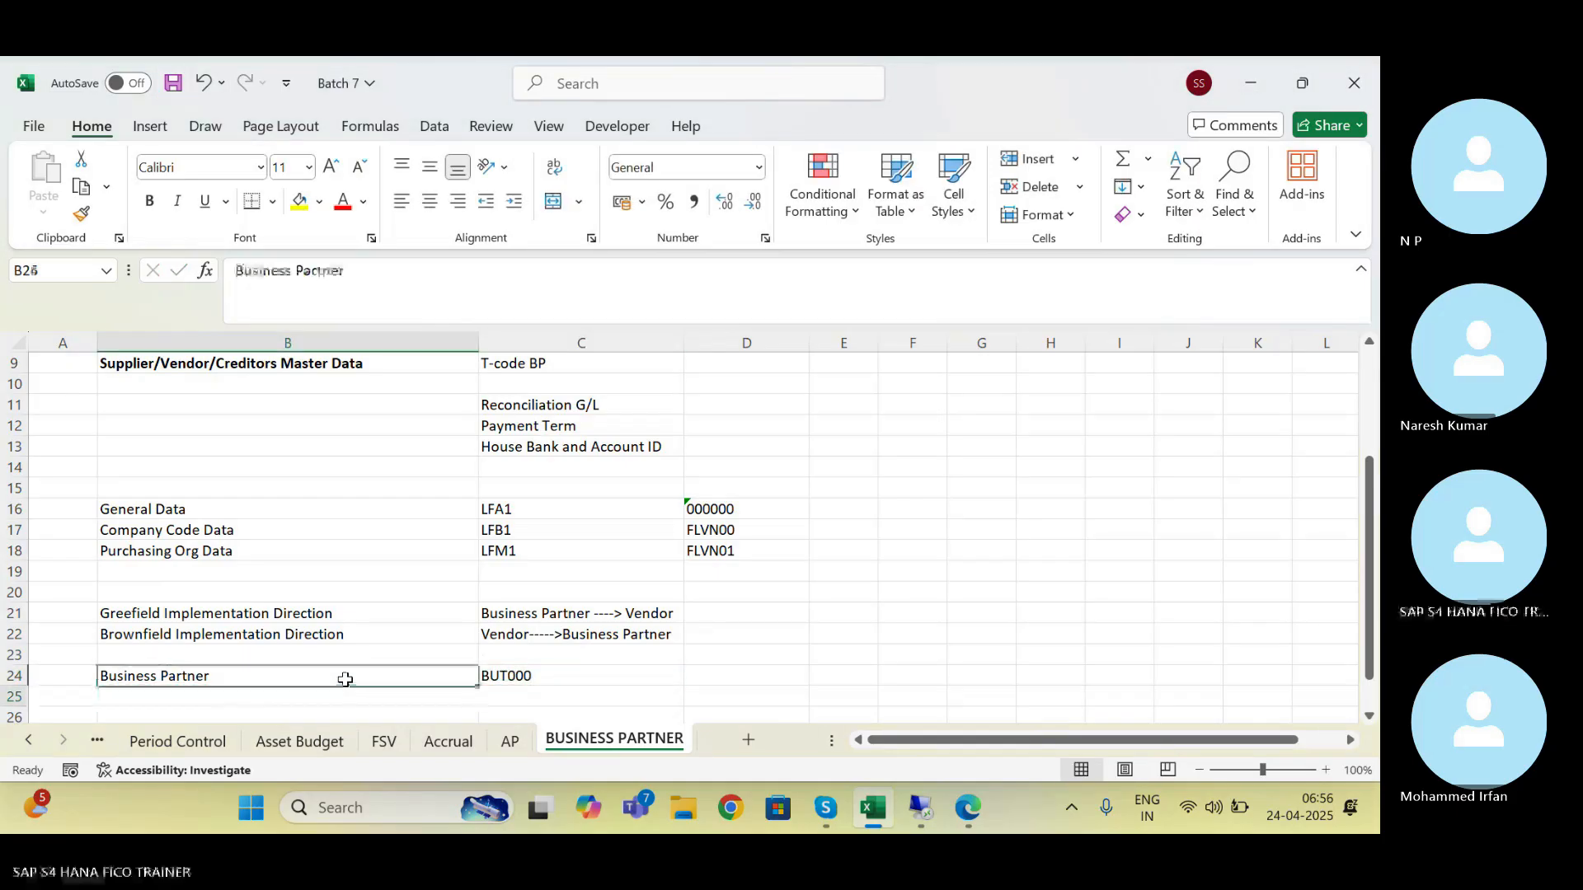
pyautogui.hotkey('shift', 'Right')
pyautogui.hotkey('ctrl', 'b')
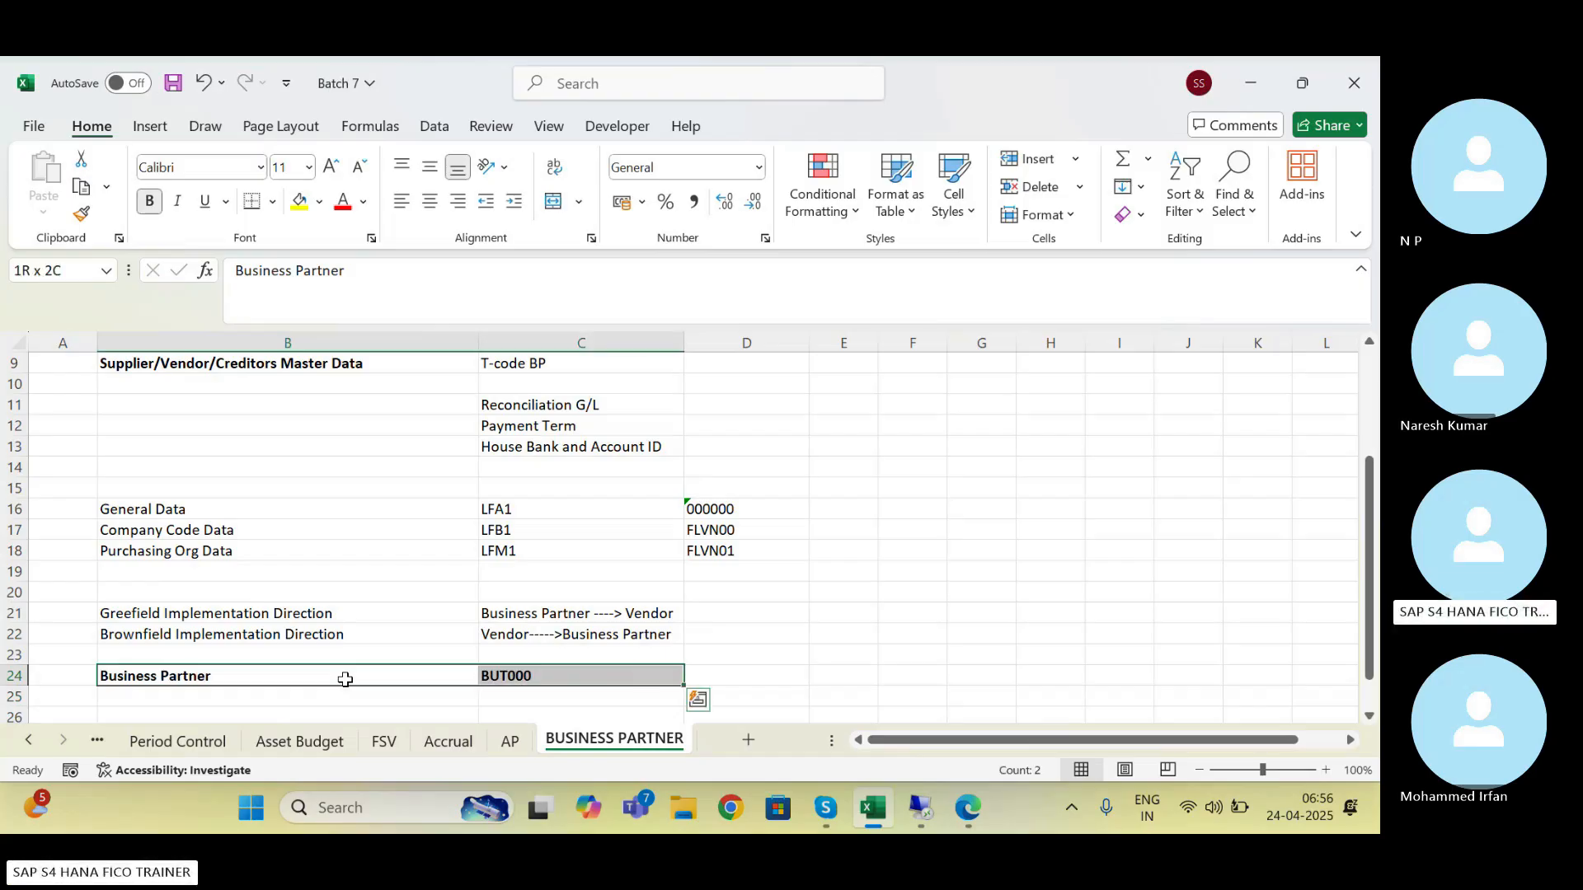
# Save the workbook, review the Business Partner row in B24:C24, and finish on the empty cell B26
pyautogui.press('Down')
pyautogui.press('Down')
pyautogui.press('Down')
pyautogui.press('Down')
pyautogui.hotkey('ctrl', 's')
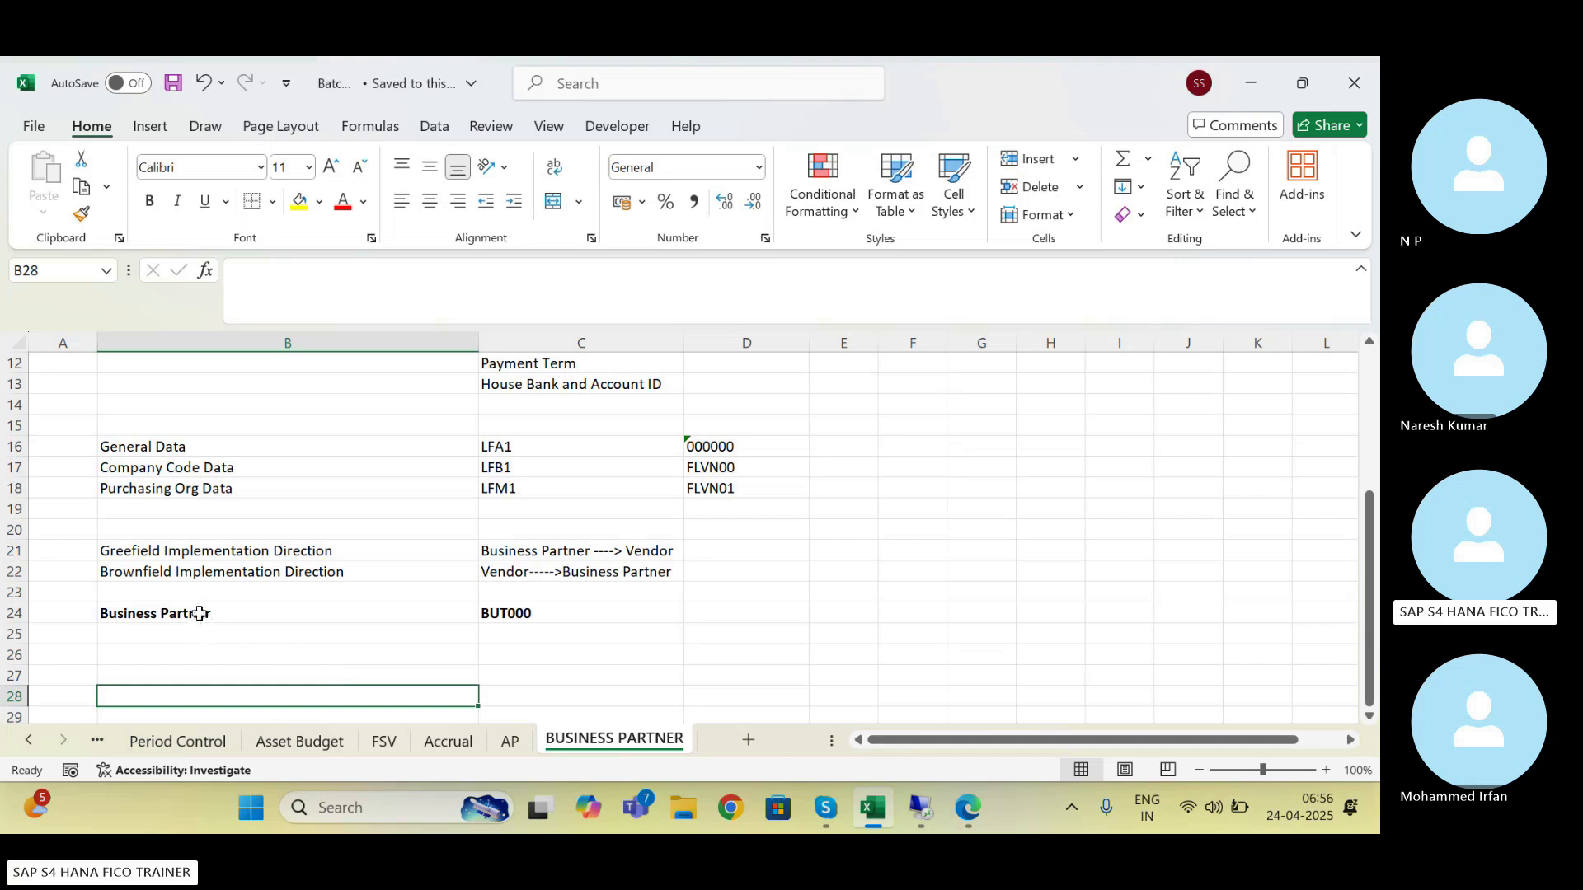
pyautogui.moveTo(198, 615); pyautogui.dragTo(549, 613)
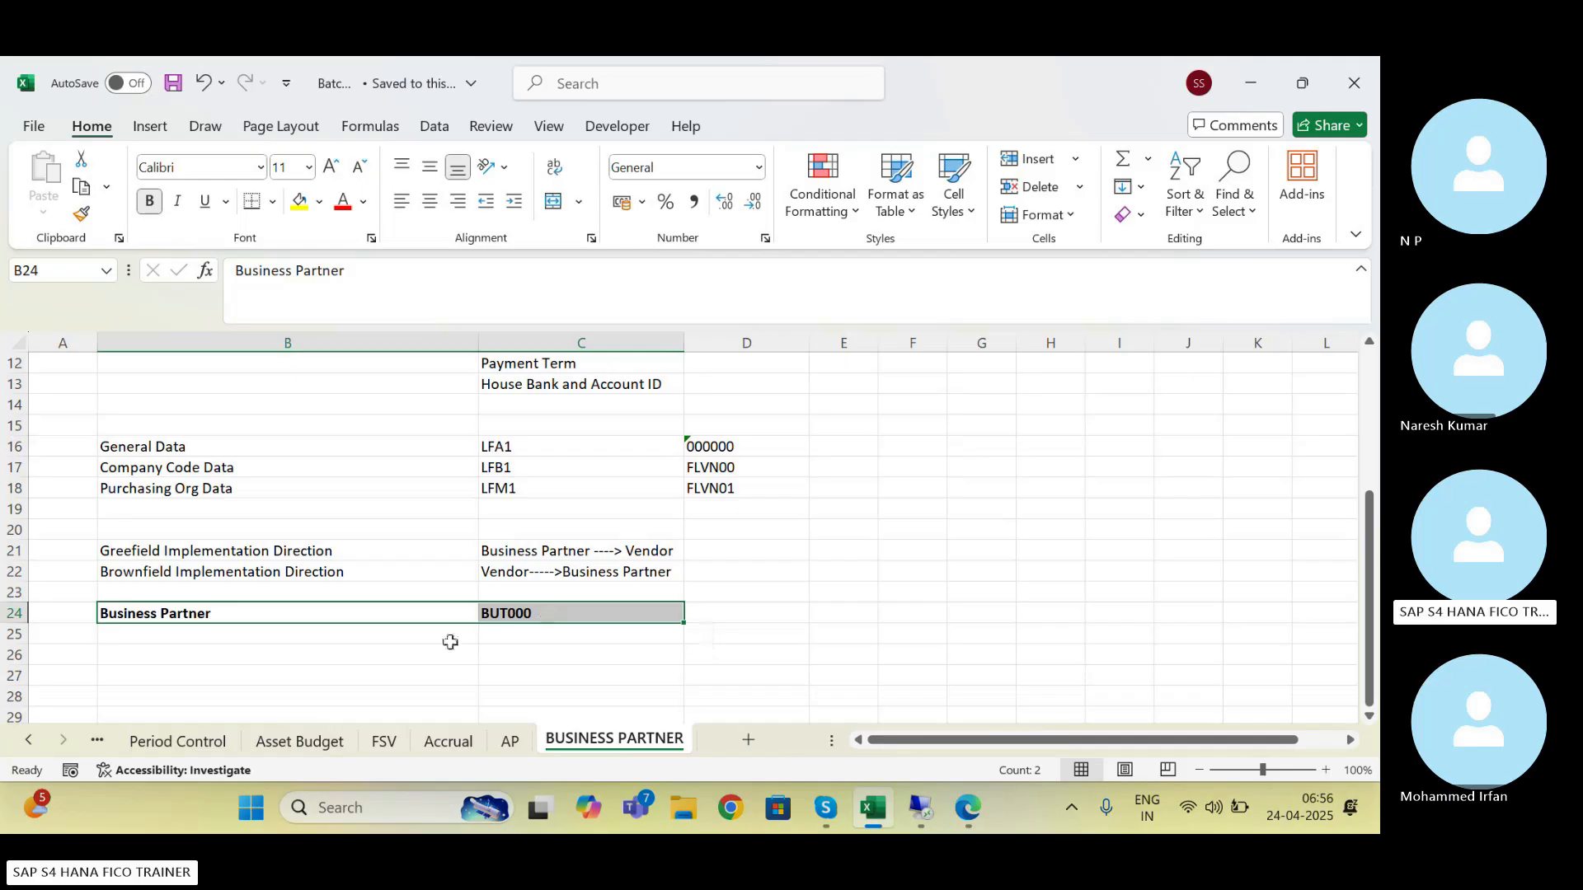
pyautogui.click(210, 654)
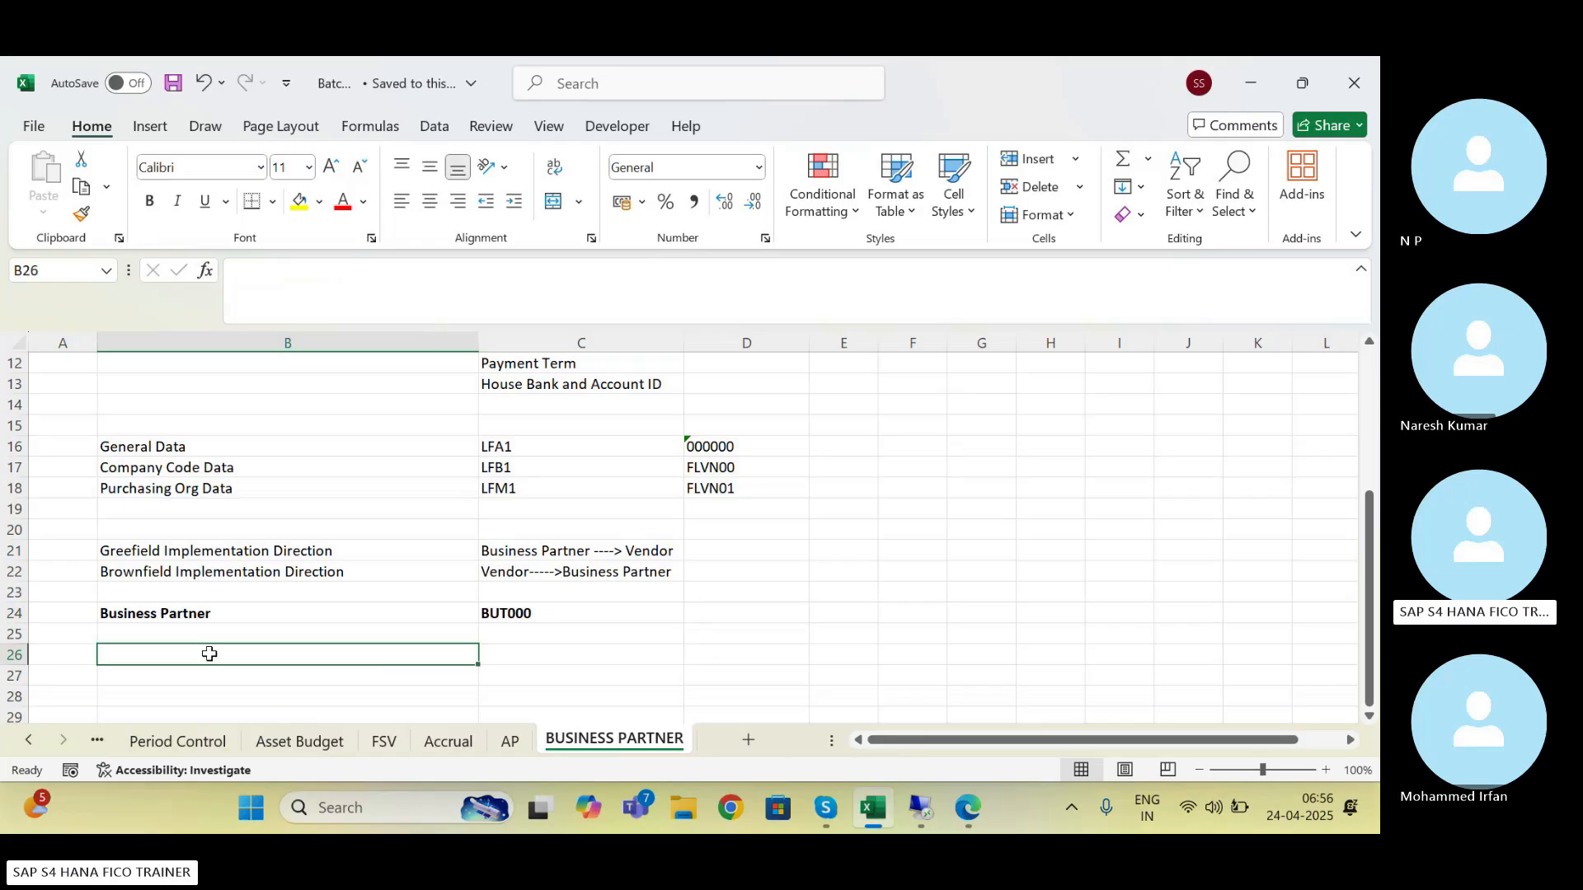
# Enter the label "Business Partner and Vendor Connection" in cell B26
pyautogui.write('Business')
pyautogui.write('Pa')
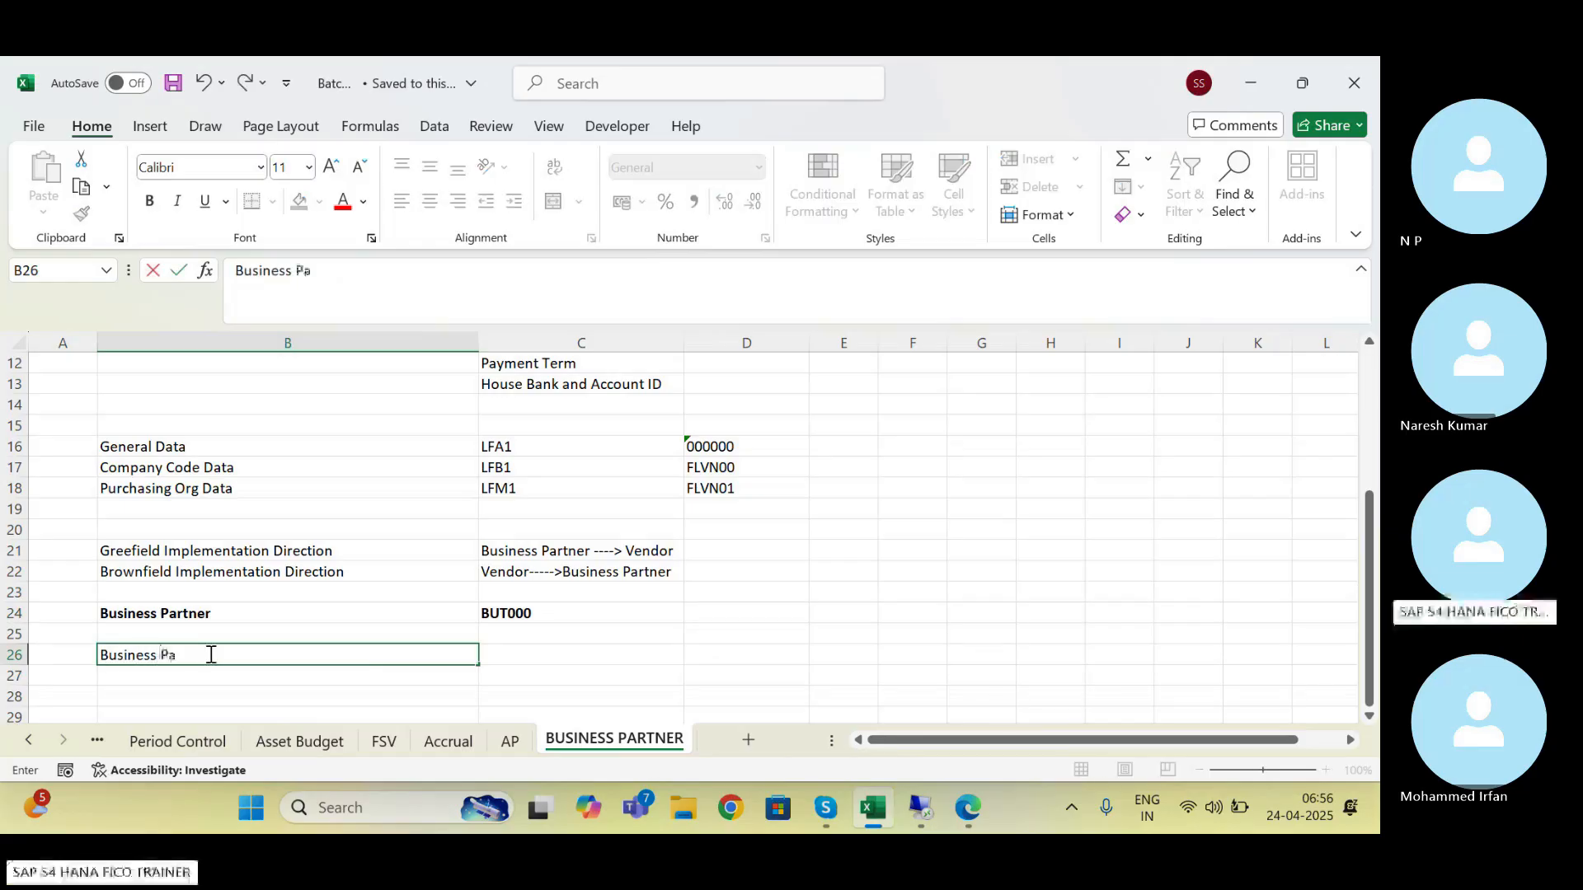
pyautogui.write('rtner and')
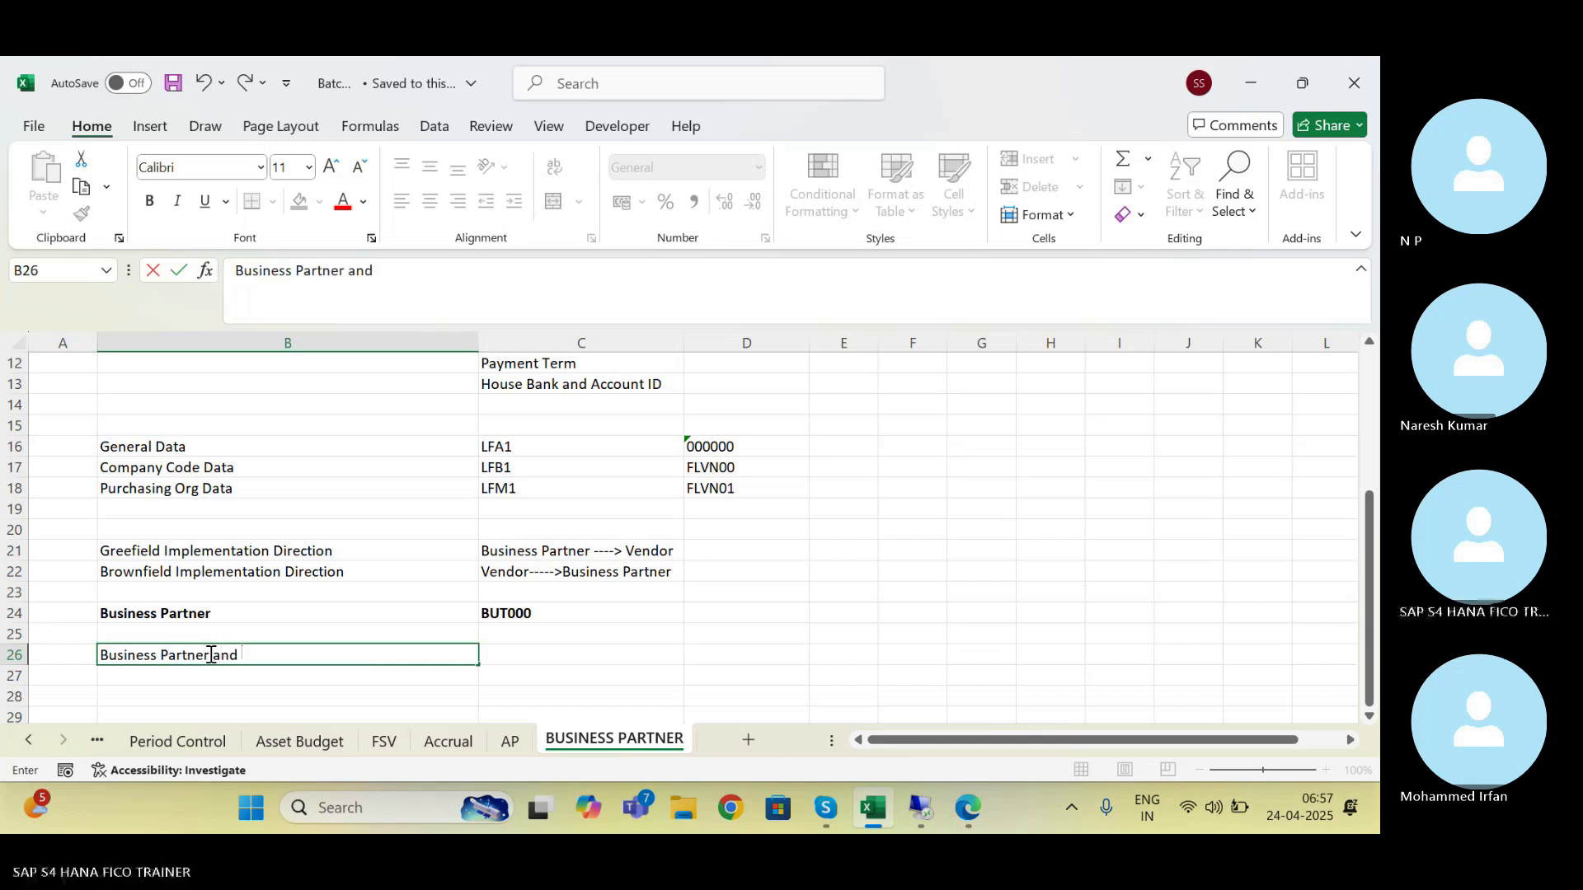
pyautogui.write(' Vendor')
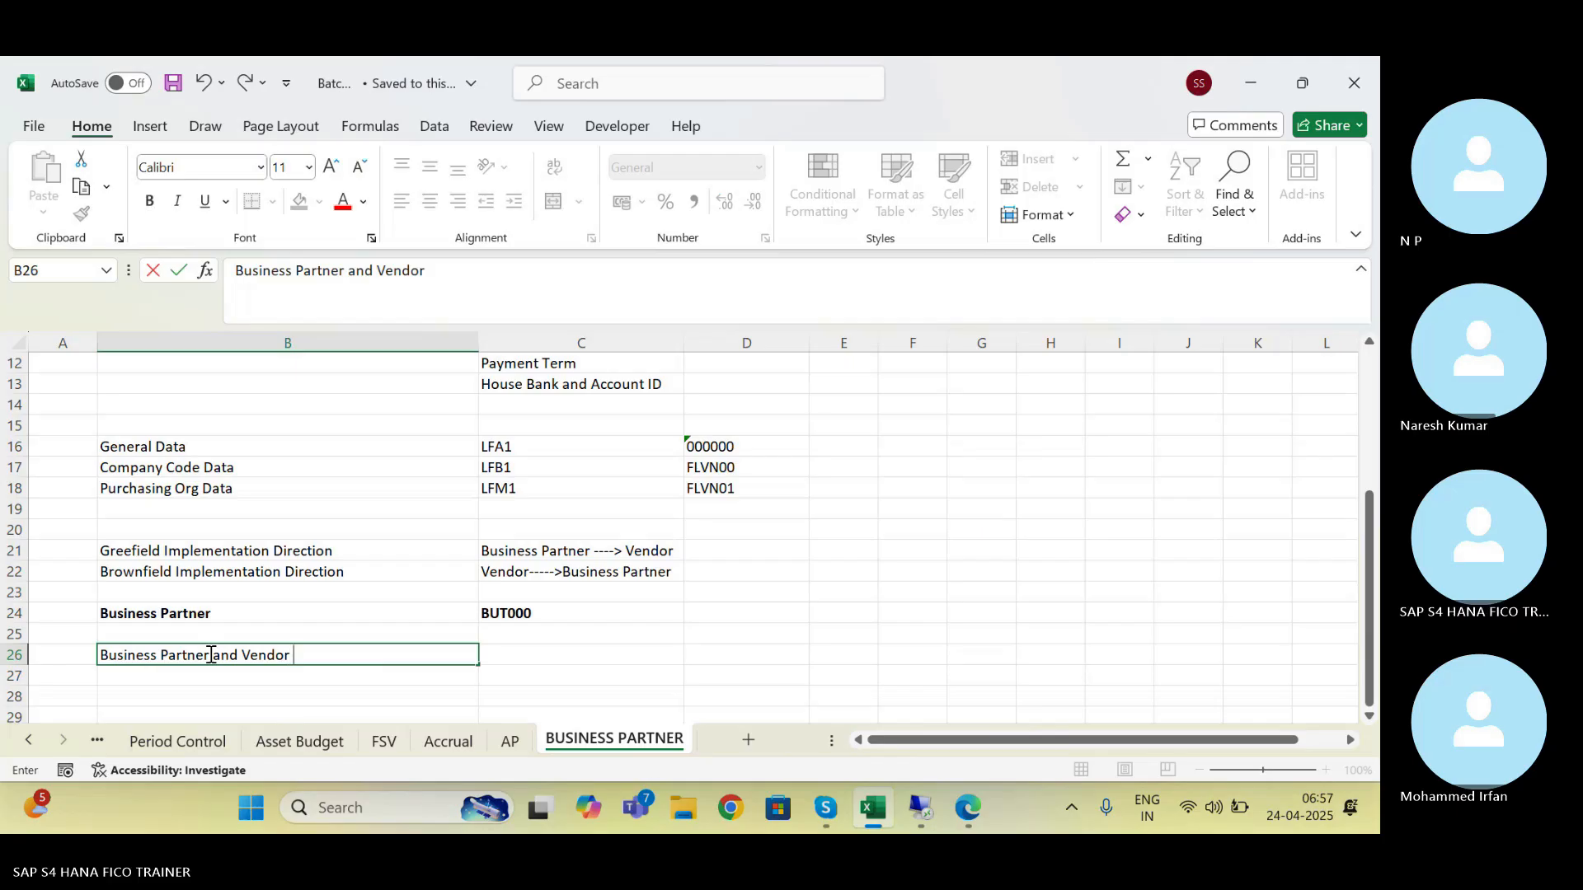
pyautogui.write(' Connection')
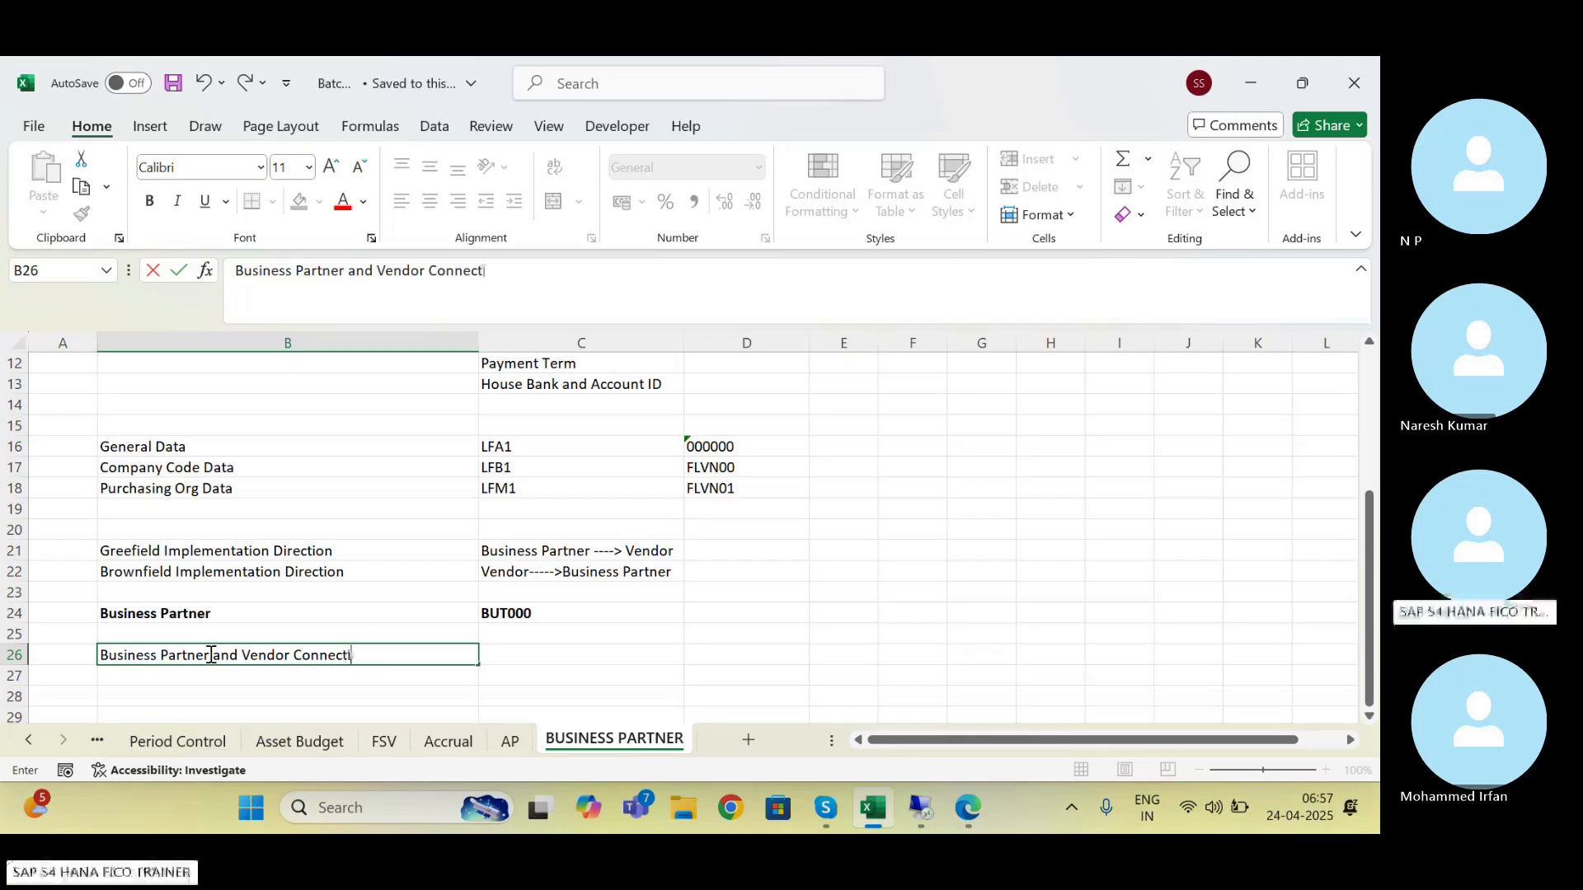
pyautogui.press('Tab')
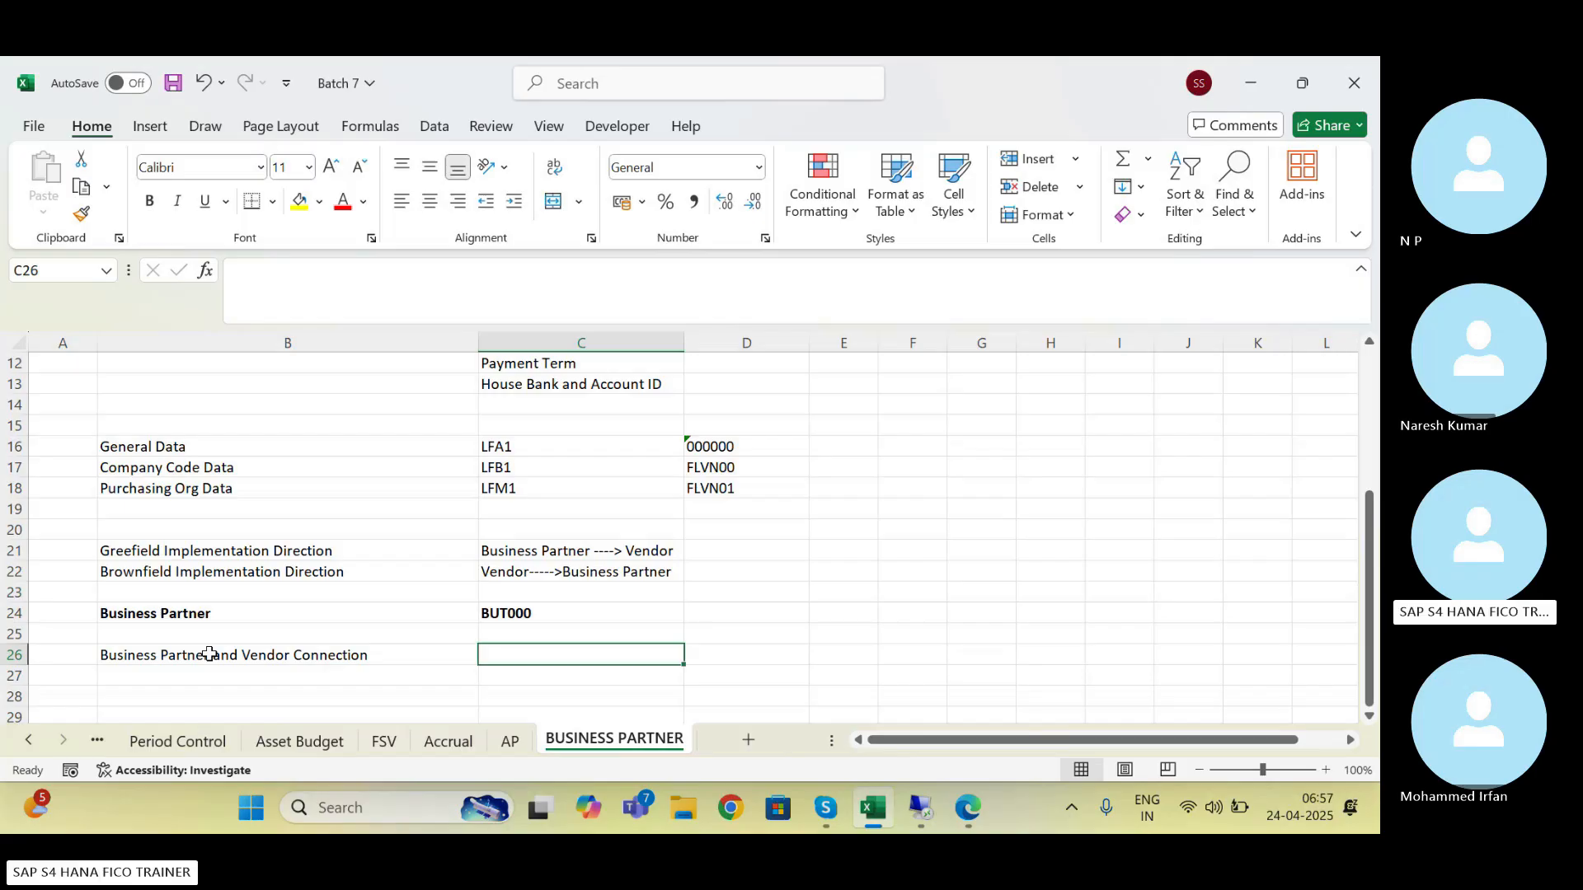
# Enter the table name "IBPSUPPLIER" in cell C26 and save the workbook
pyautogui.write('IBP')
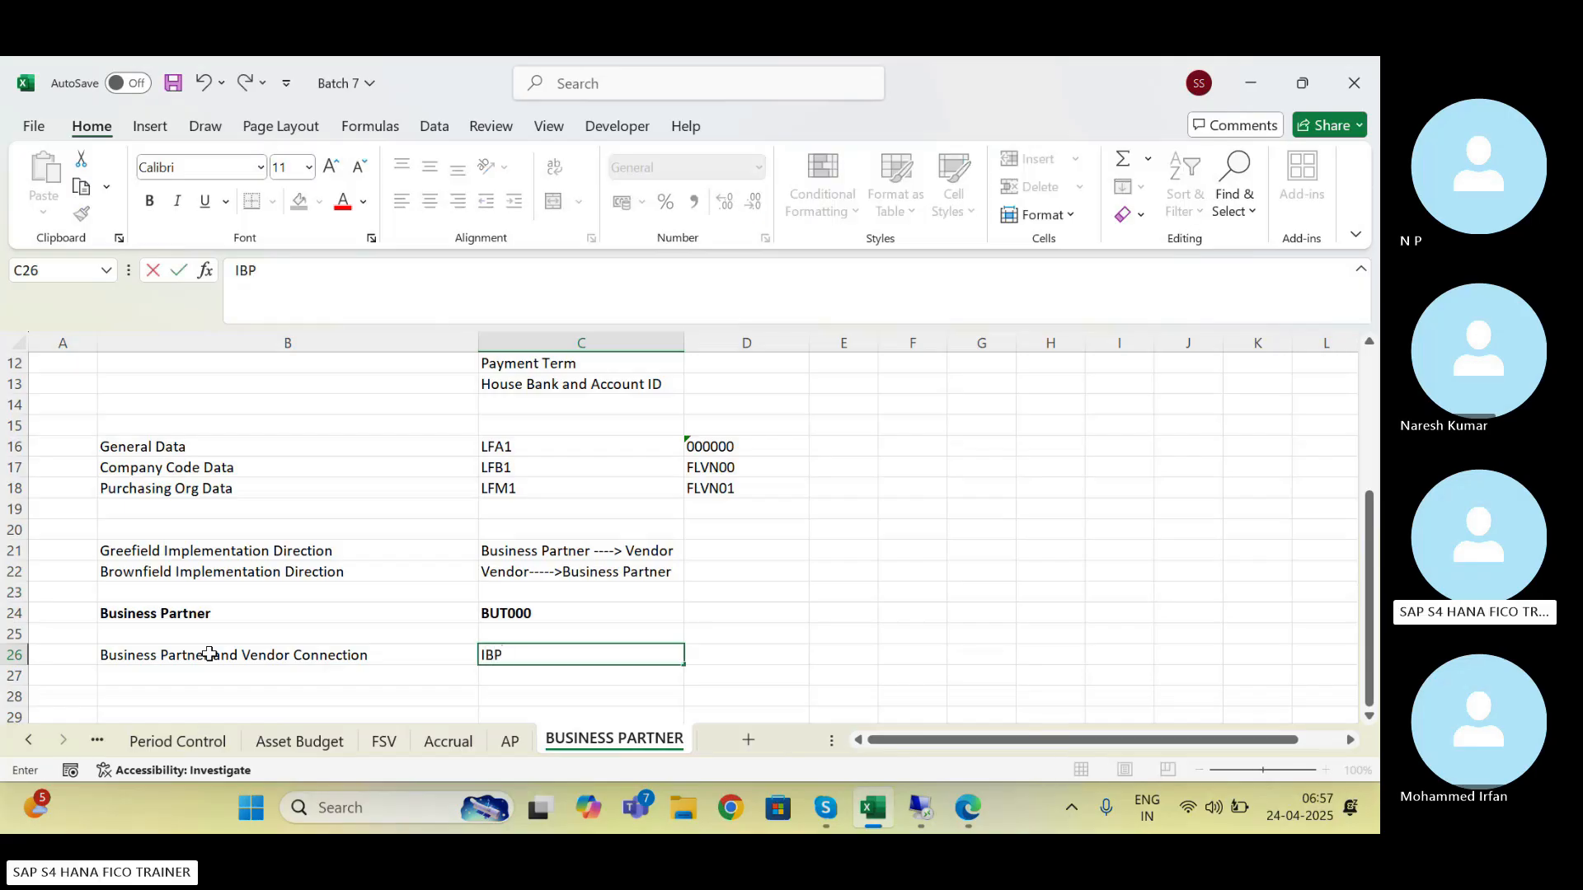
pyautogui.write('SUPPLIER')
pyautogui.press('Return')
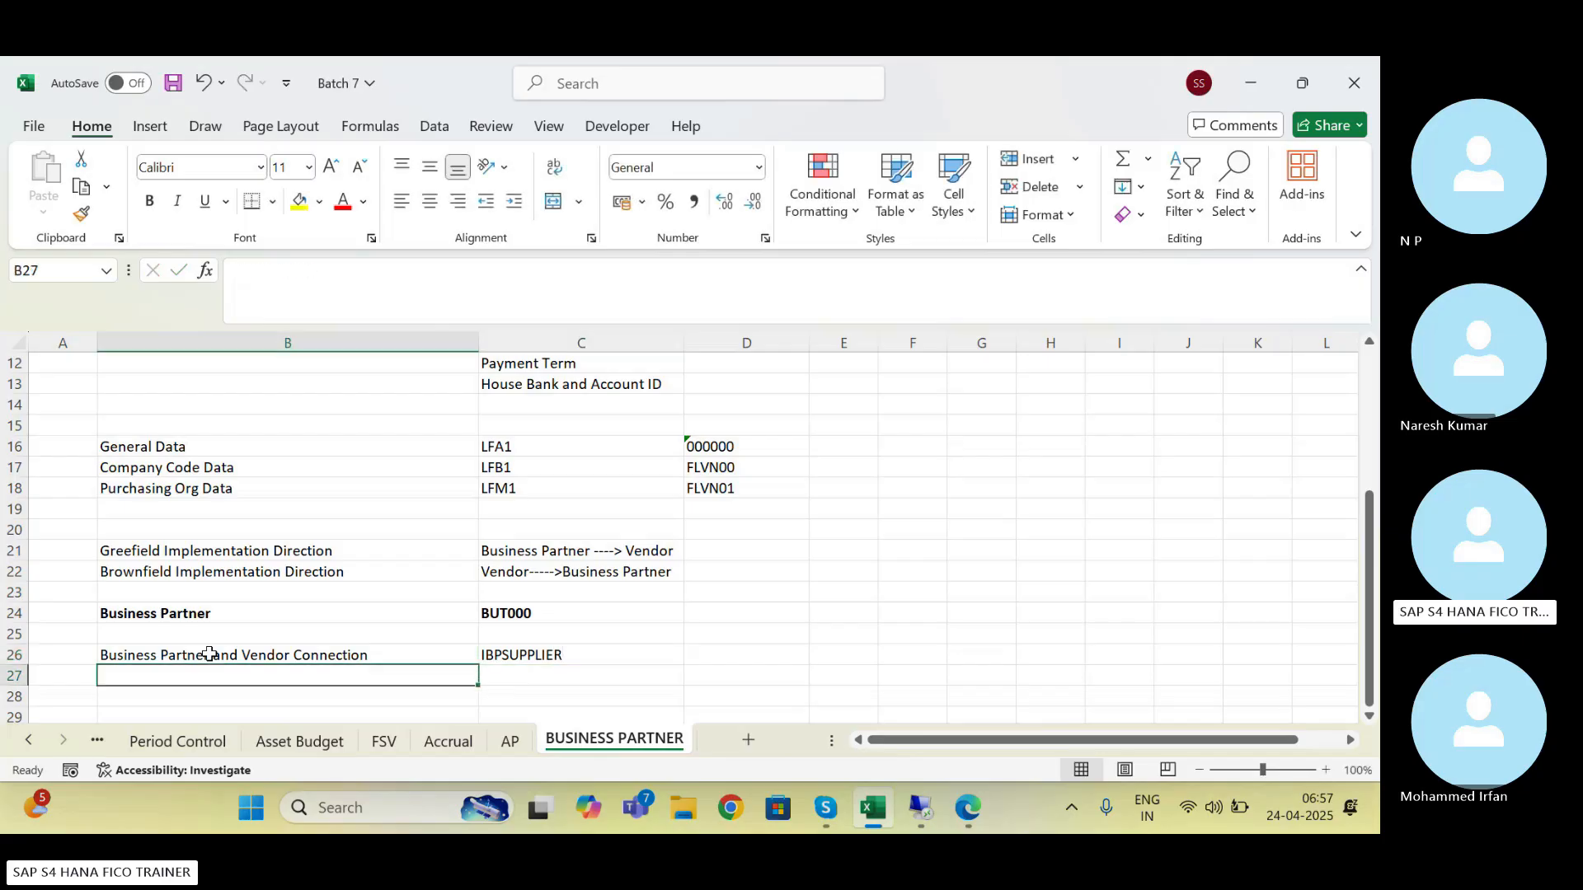
pyautogui.click(210, 654)
pyautogui.press('Right')
pyautogui.hotkey('ctrl', 's')
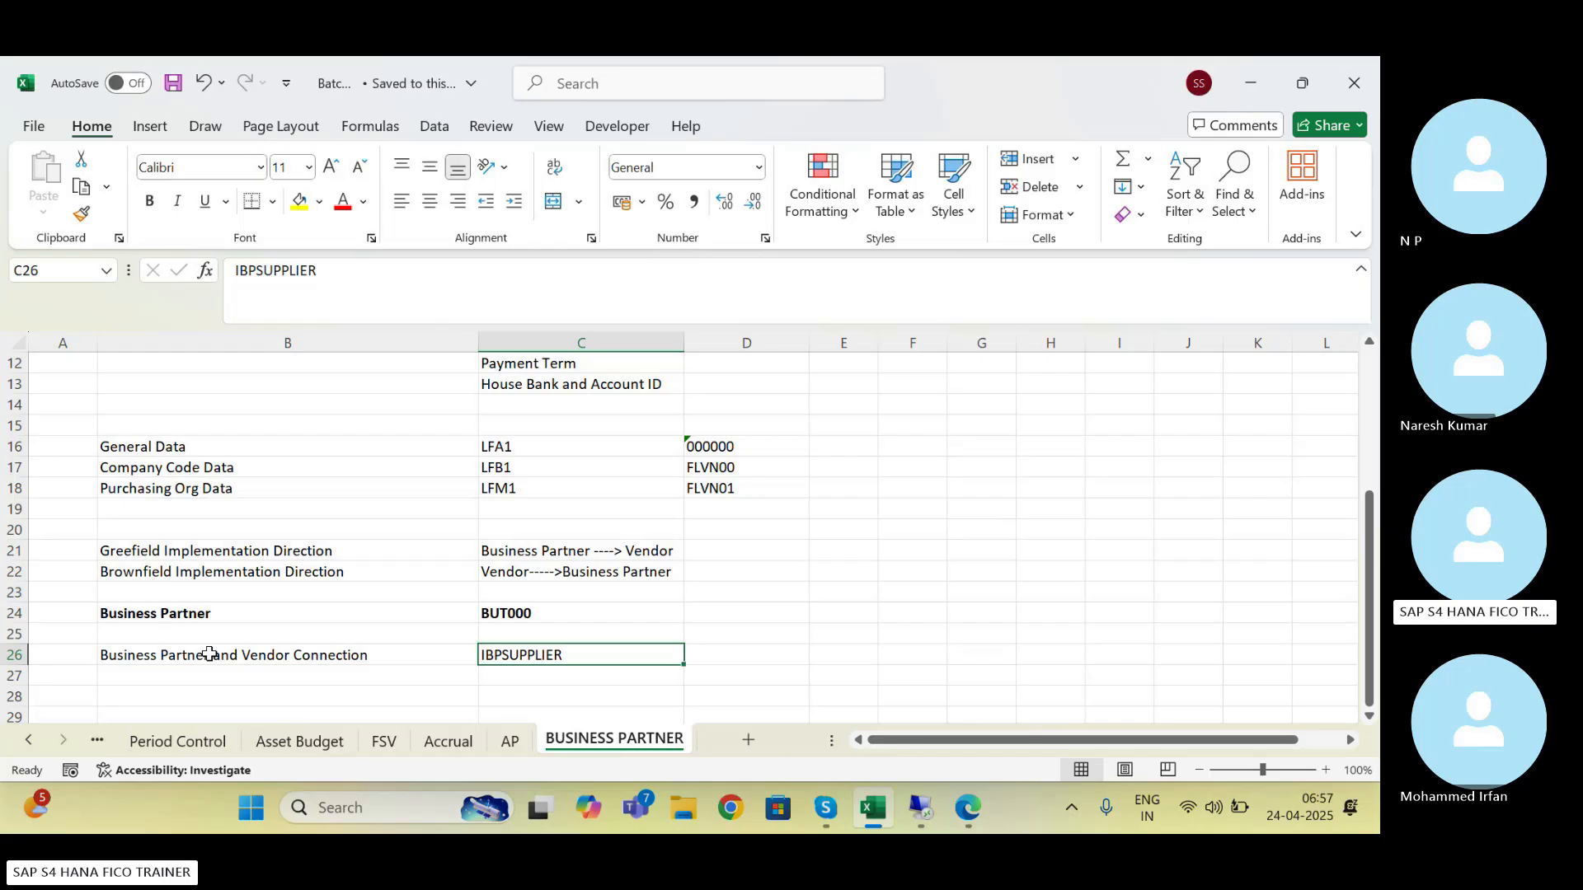
# Copy the "Business Partner and Vendor Connection" label from B26 into B27 and save the workbook
pyautogui.click(199, 611)
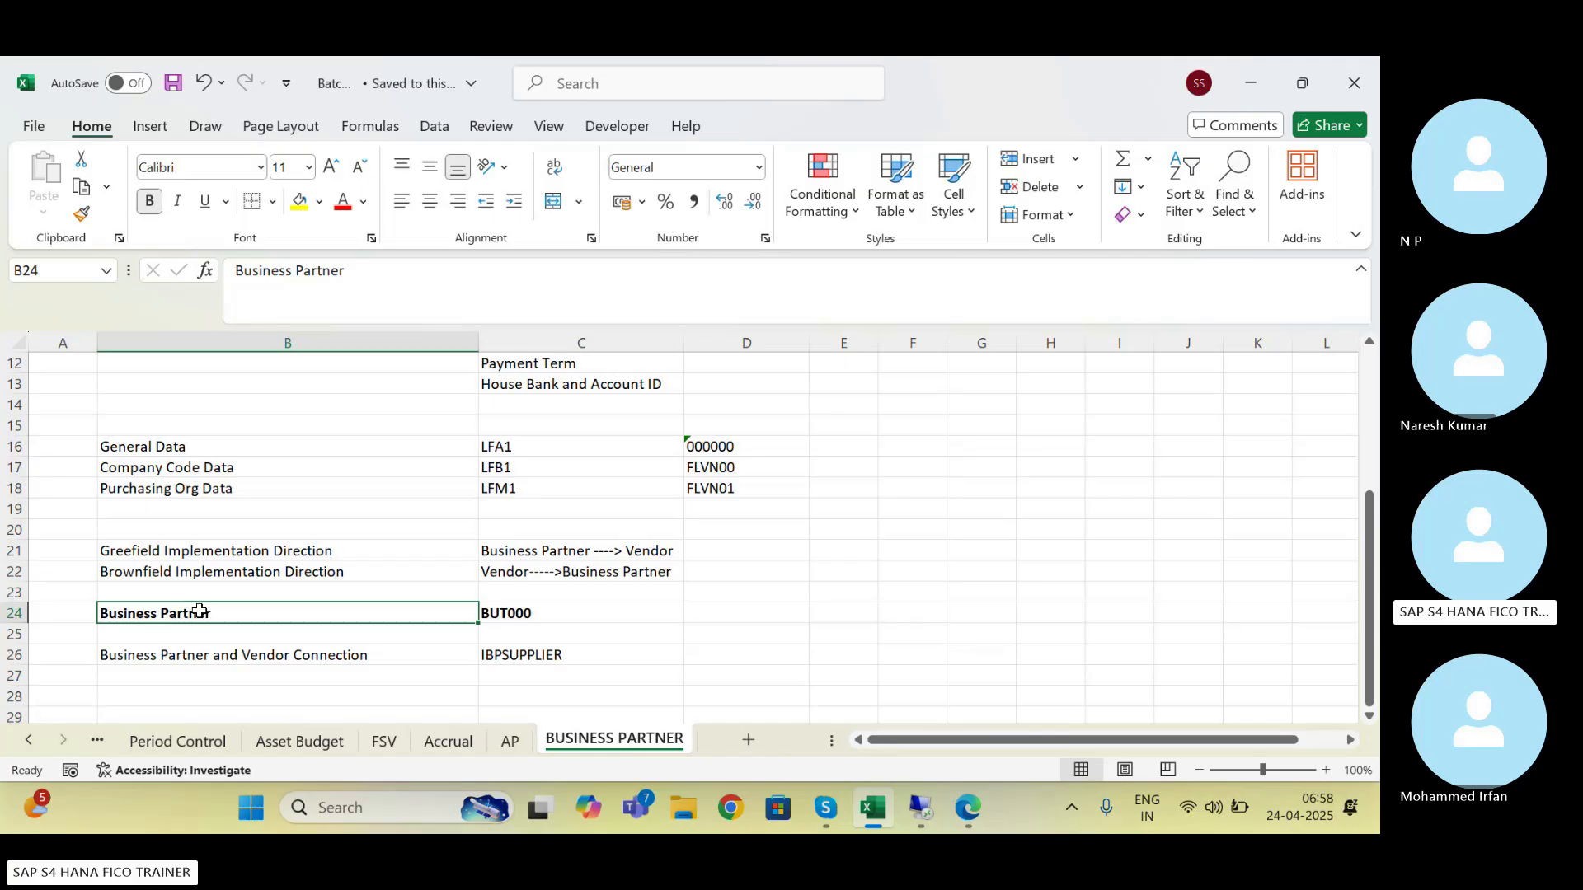
pyautogui.click(219, 681)
pyautogui.hotkey('ctrl', 'd')
pyautogui.hotkey('ctrl', 's')
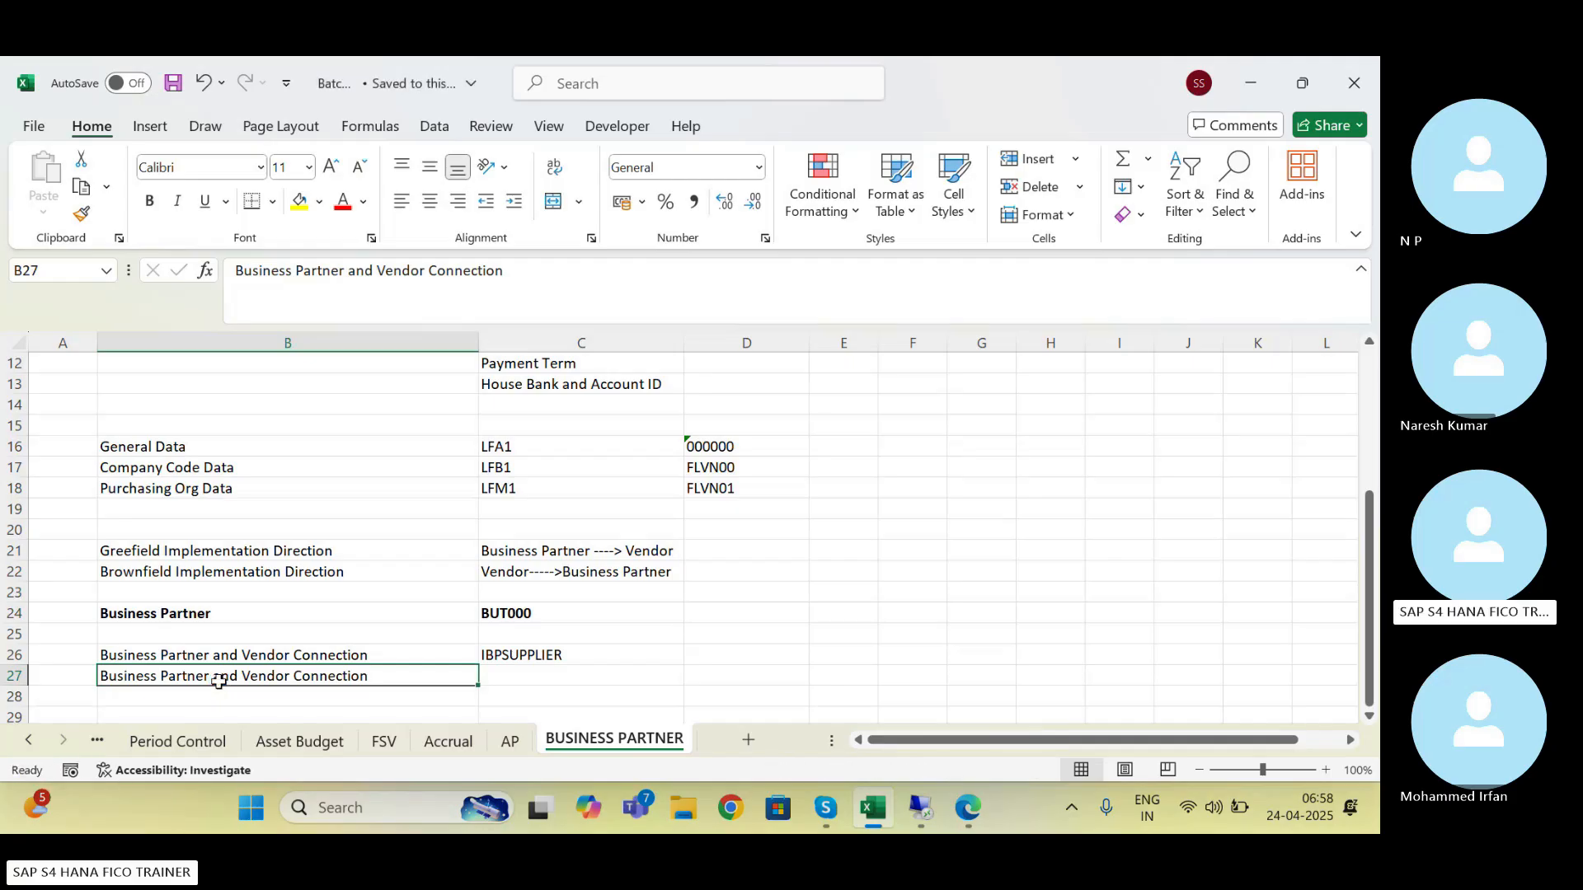
pyautogui.moveTo(347, 276); pyautogui.dragTo(224, 275)
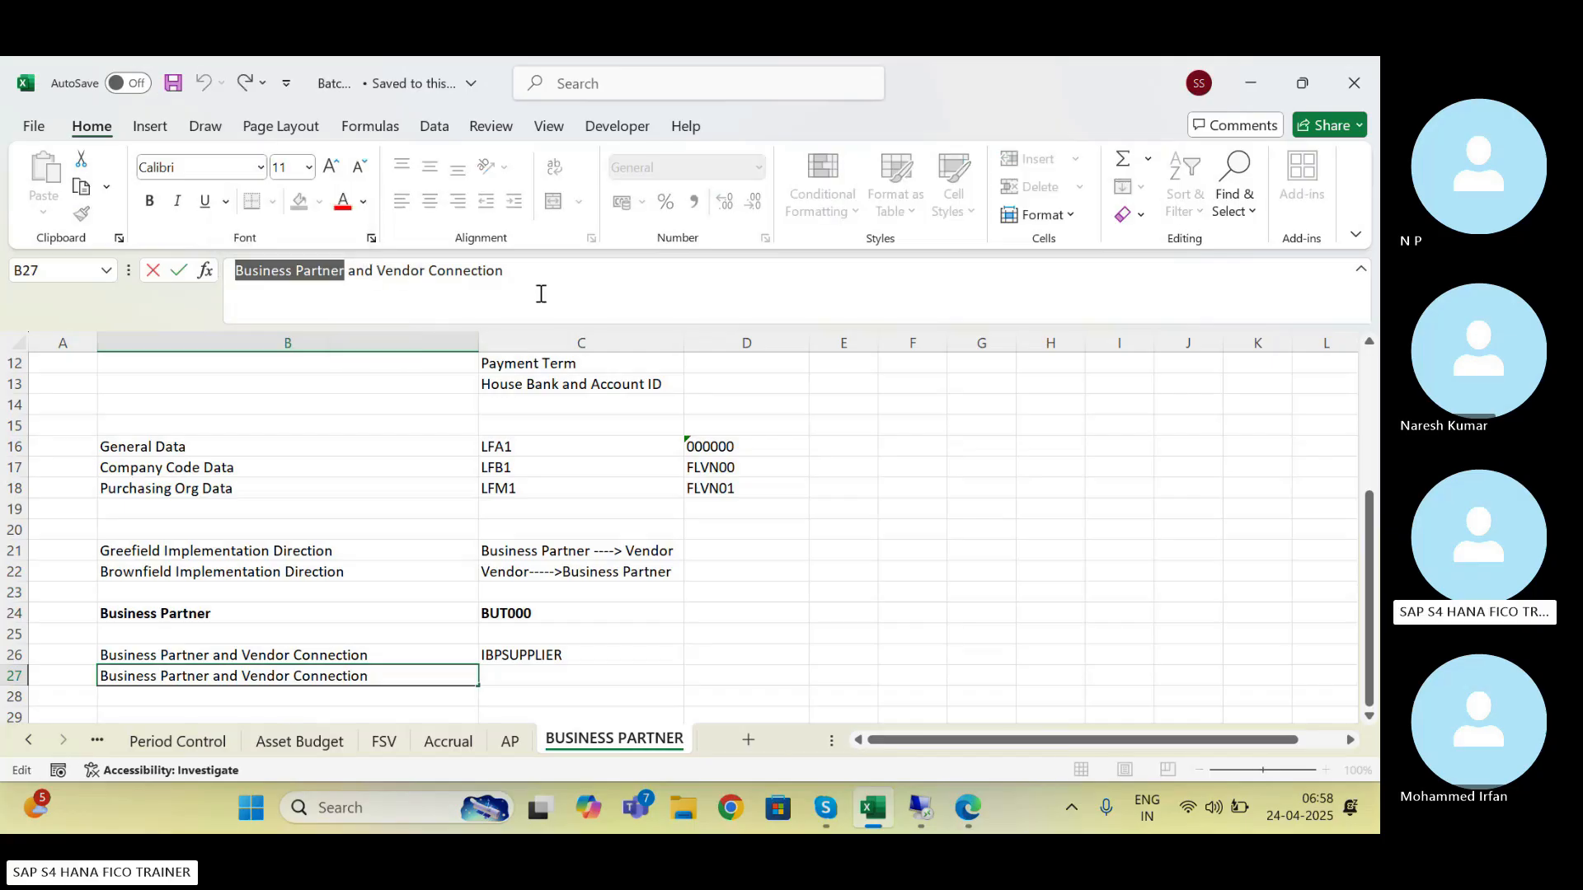
# Switch to the remote SAP session, open transaction SE16N and copy the table name MDG_MLT_ASSGMNT from the Data base field
pyautogui.click(918, 807)
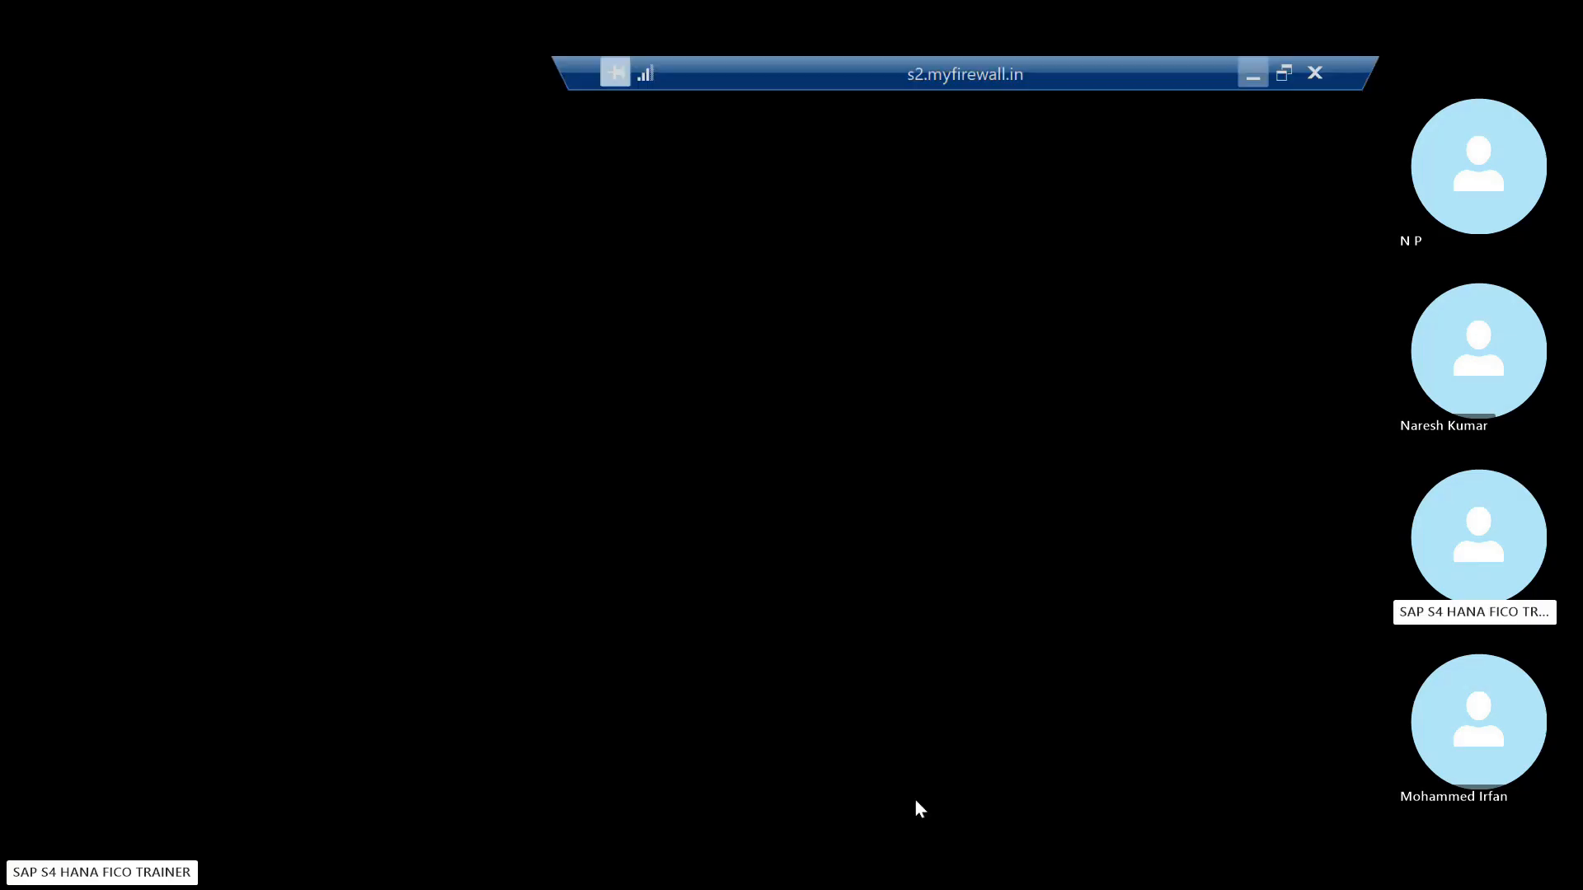
pyautogui.write('SE16N')
pyautogui.press('Return')
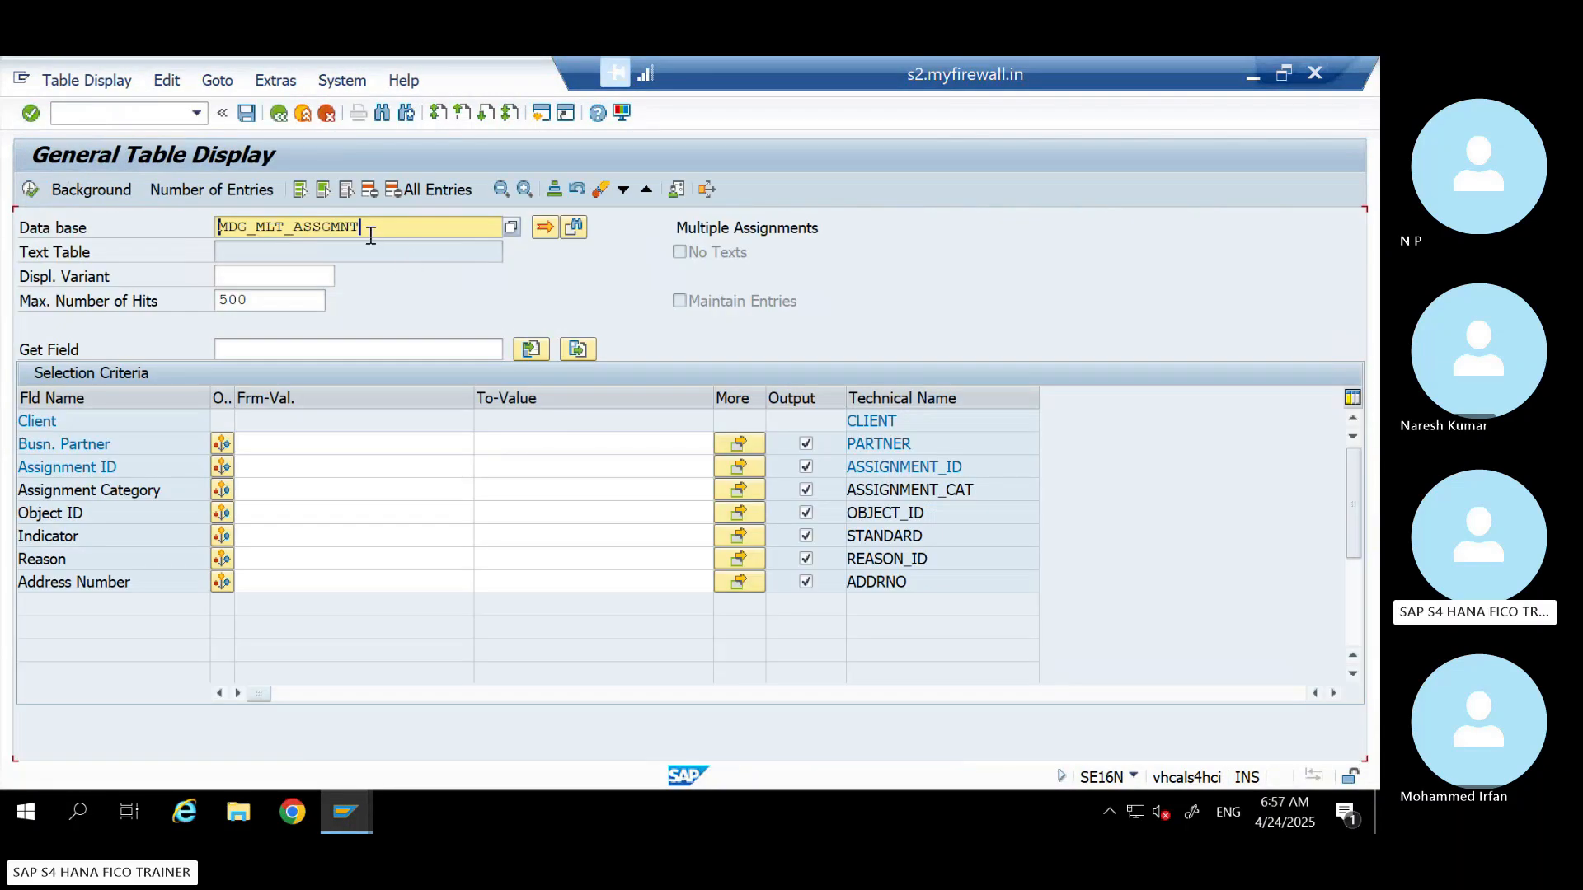
pyautogui.moveTo(305, 235); pyautogui.dragTo(170, 255)
pyautogui.hotkey('ctrl', 'c')
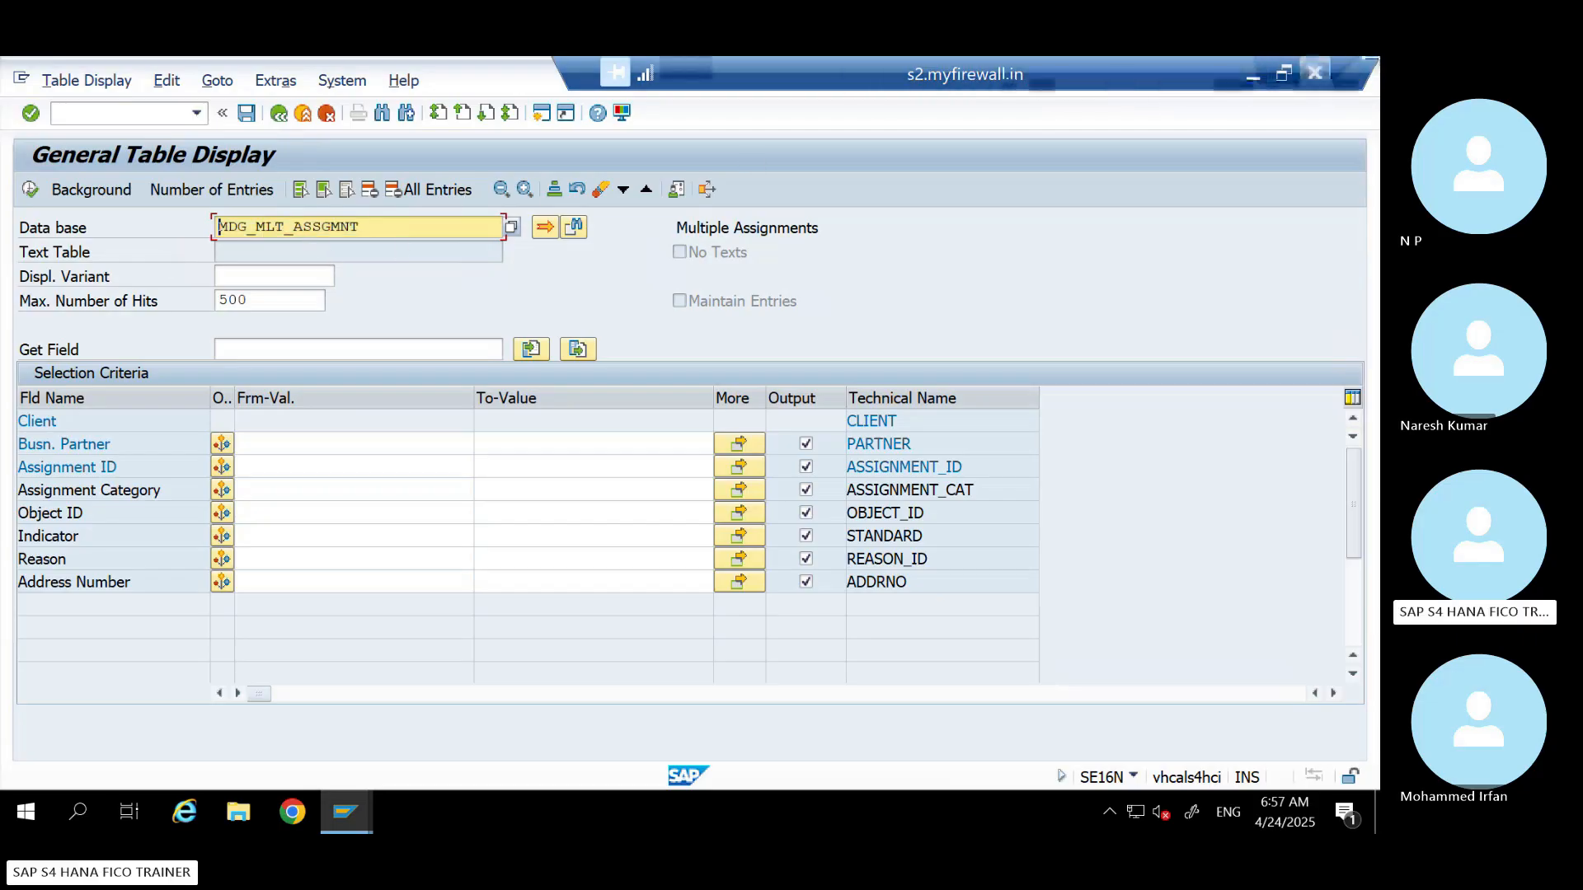
# Switch back to the Excel workbook, paste MDG_MLT_ASSGMNT into cell C27 and save the workbook
pyautogui.click(1251, 76)
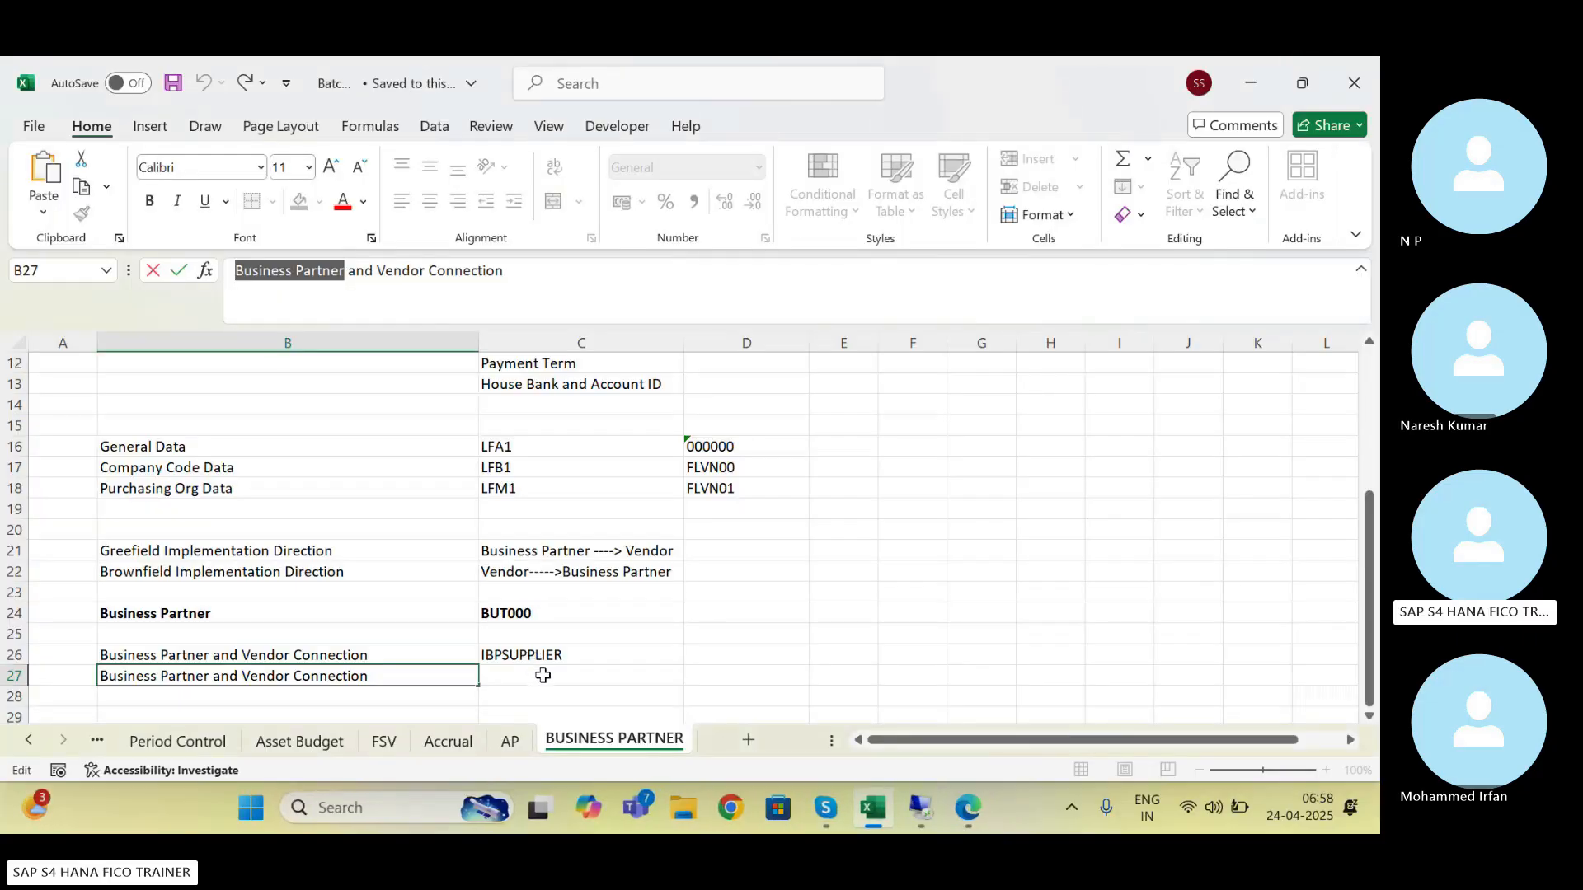
pyautogui.click(541, 675)
pyautogui.hotkey('ctrl', 'v')
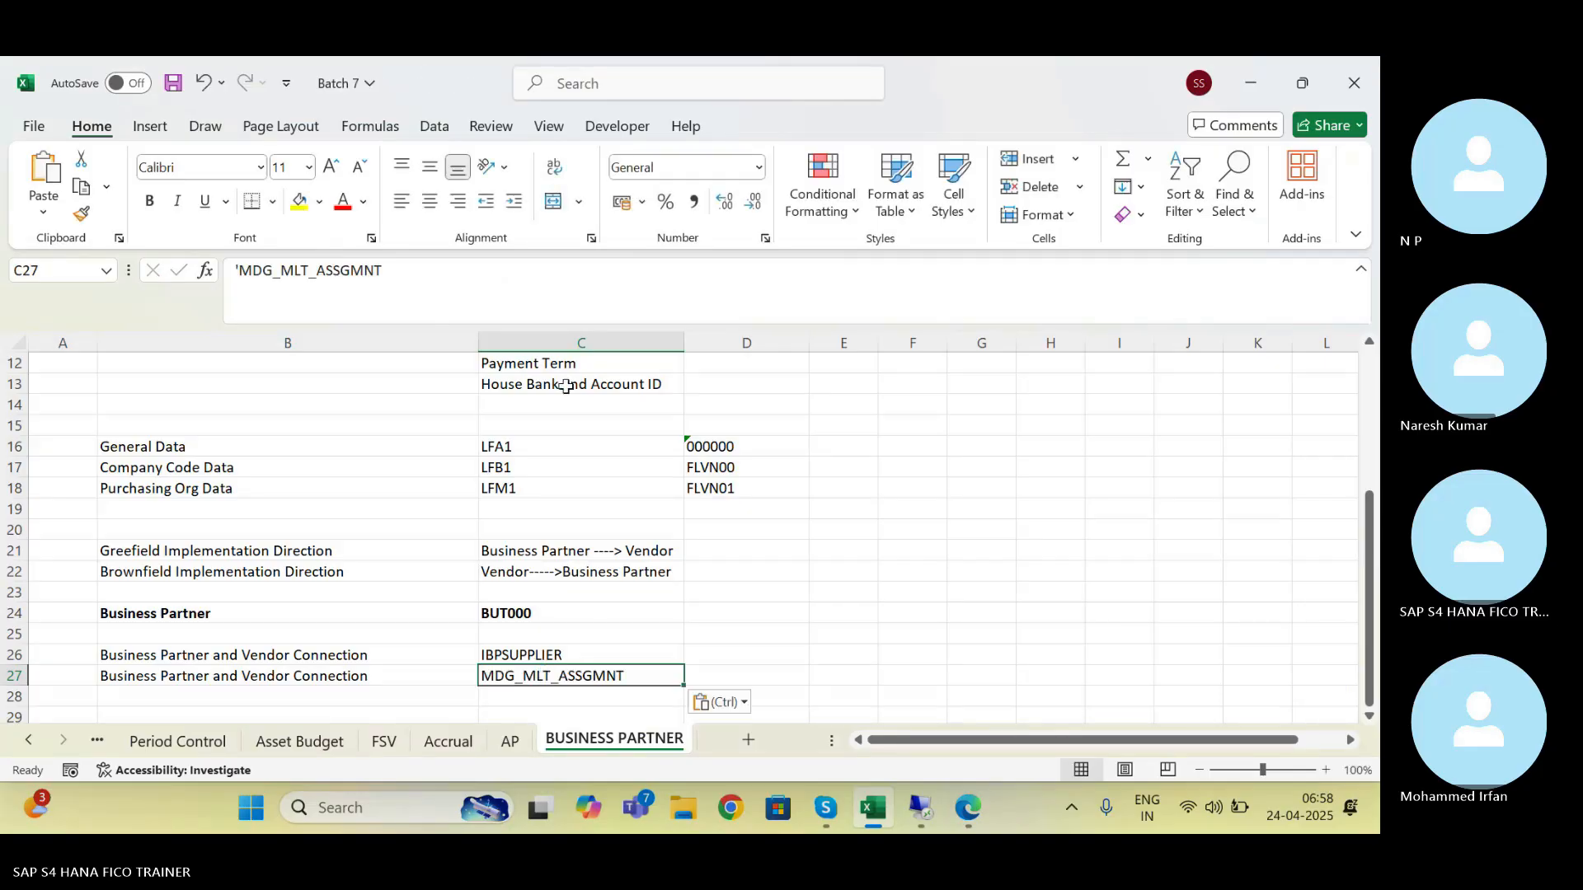
pyautogui.moveTo(388, 271); pyautogui.dragTo(113, 306)
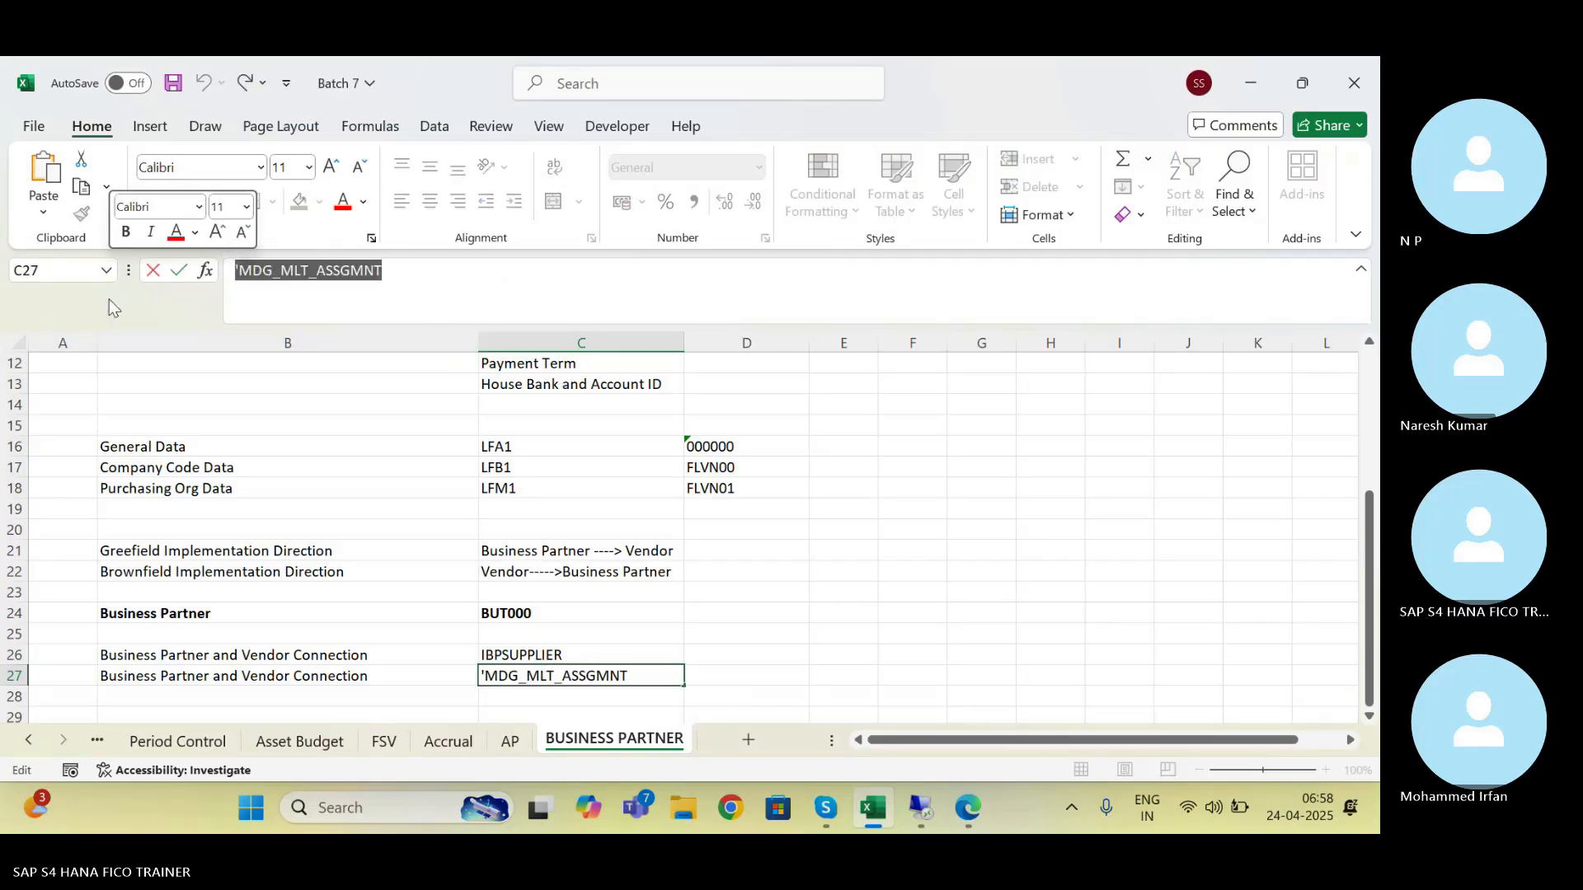
pyautogui.click(899, 531)
pyautogui.click(566, 672)
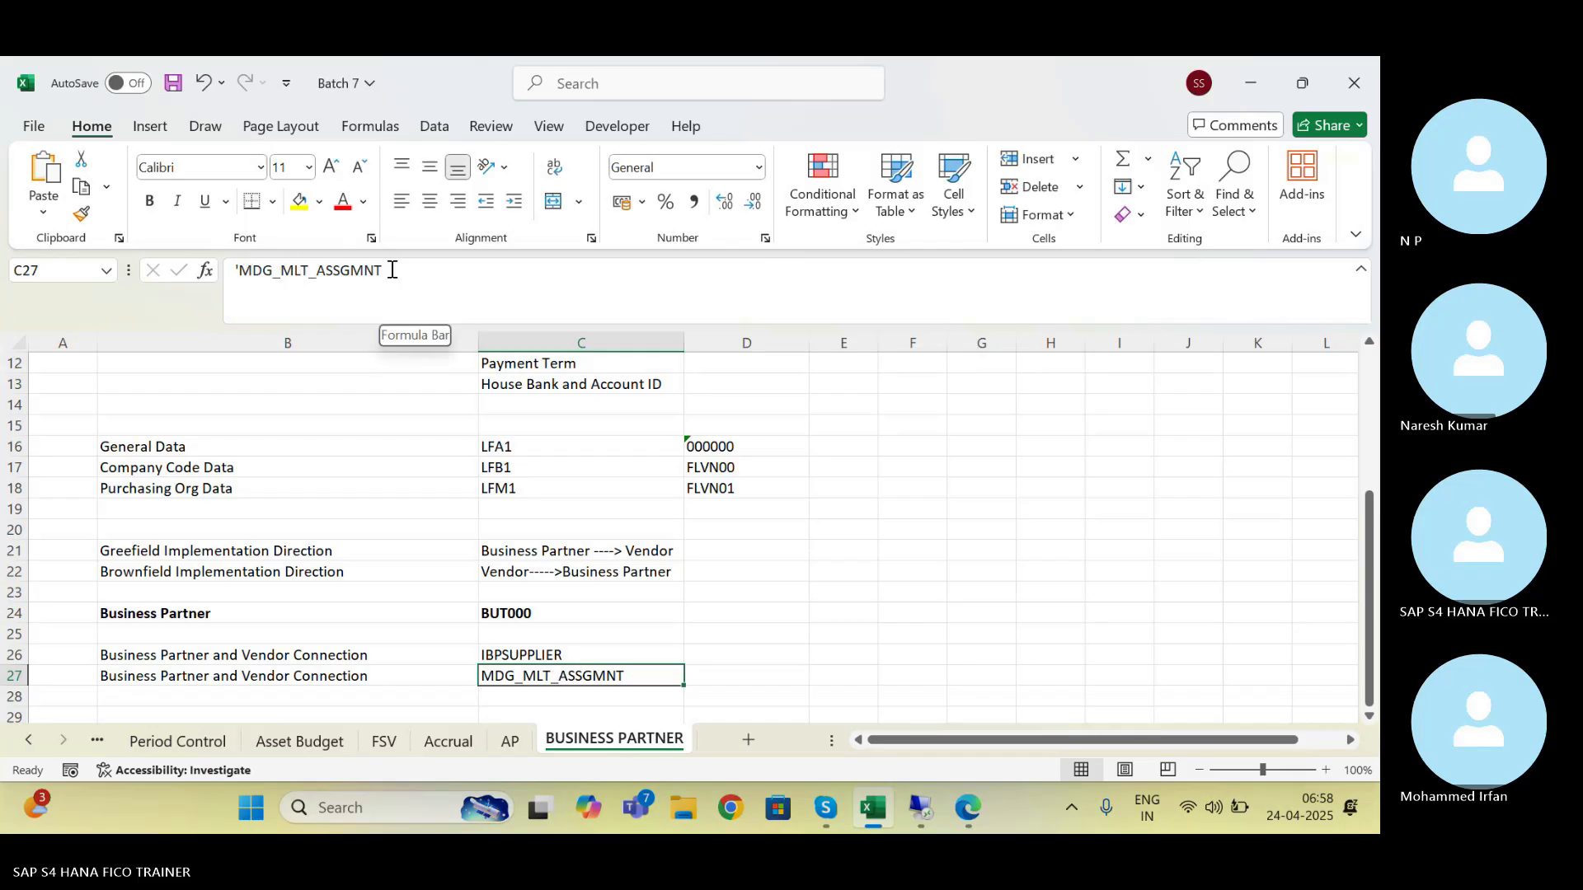
pyautogui.click(586, 610)
pyautogui.click(750, 611)
pyautogui.hotkey('ctrl', 's')
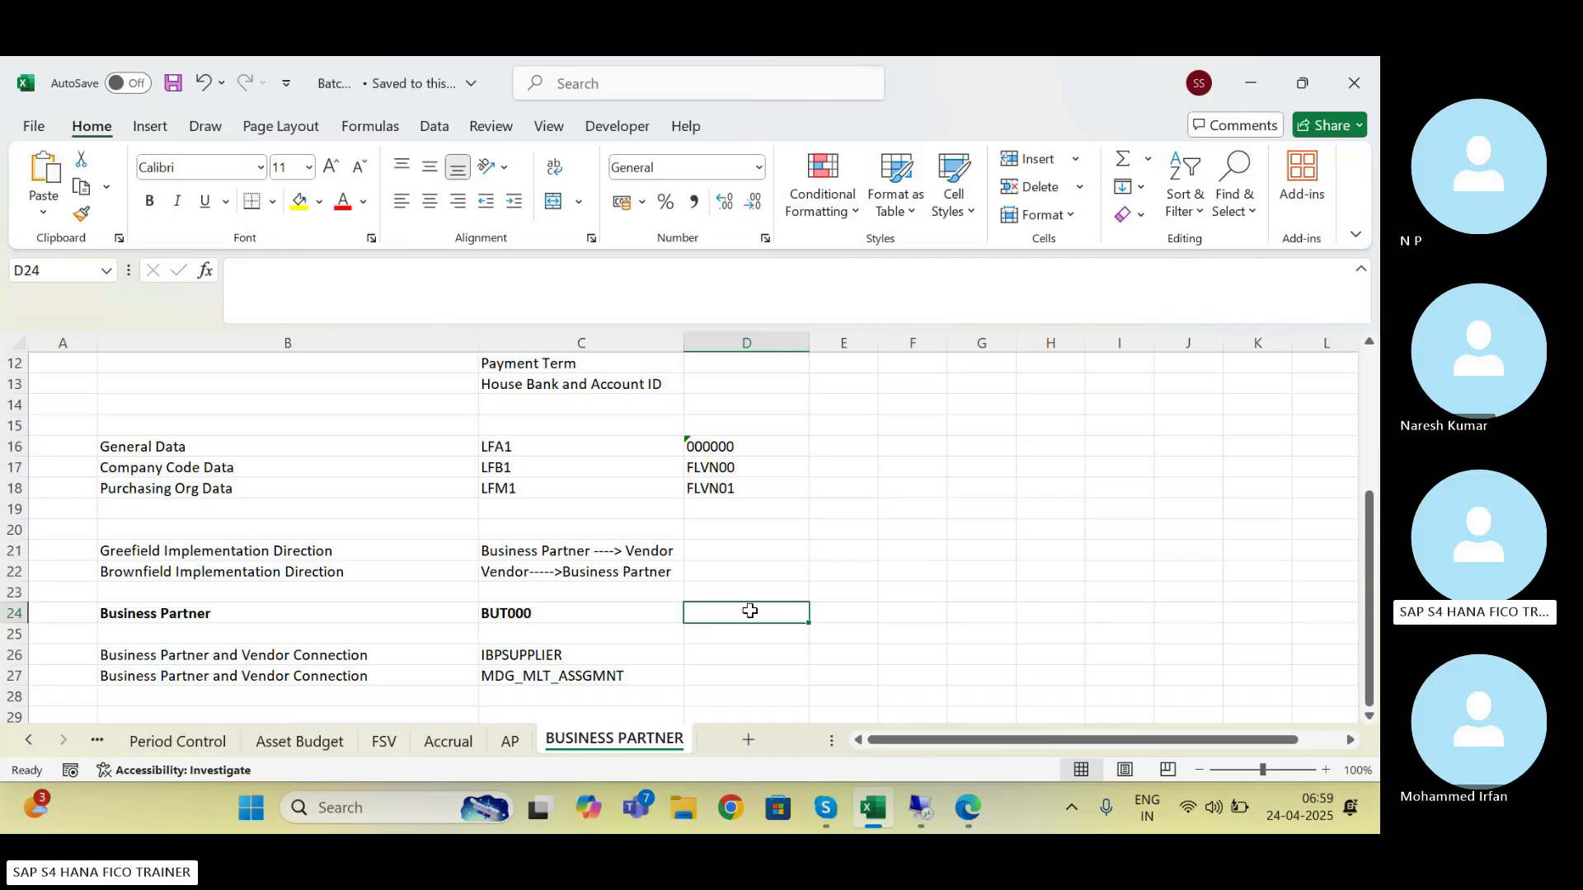
pyautogui.click(300, 657)
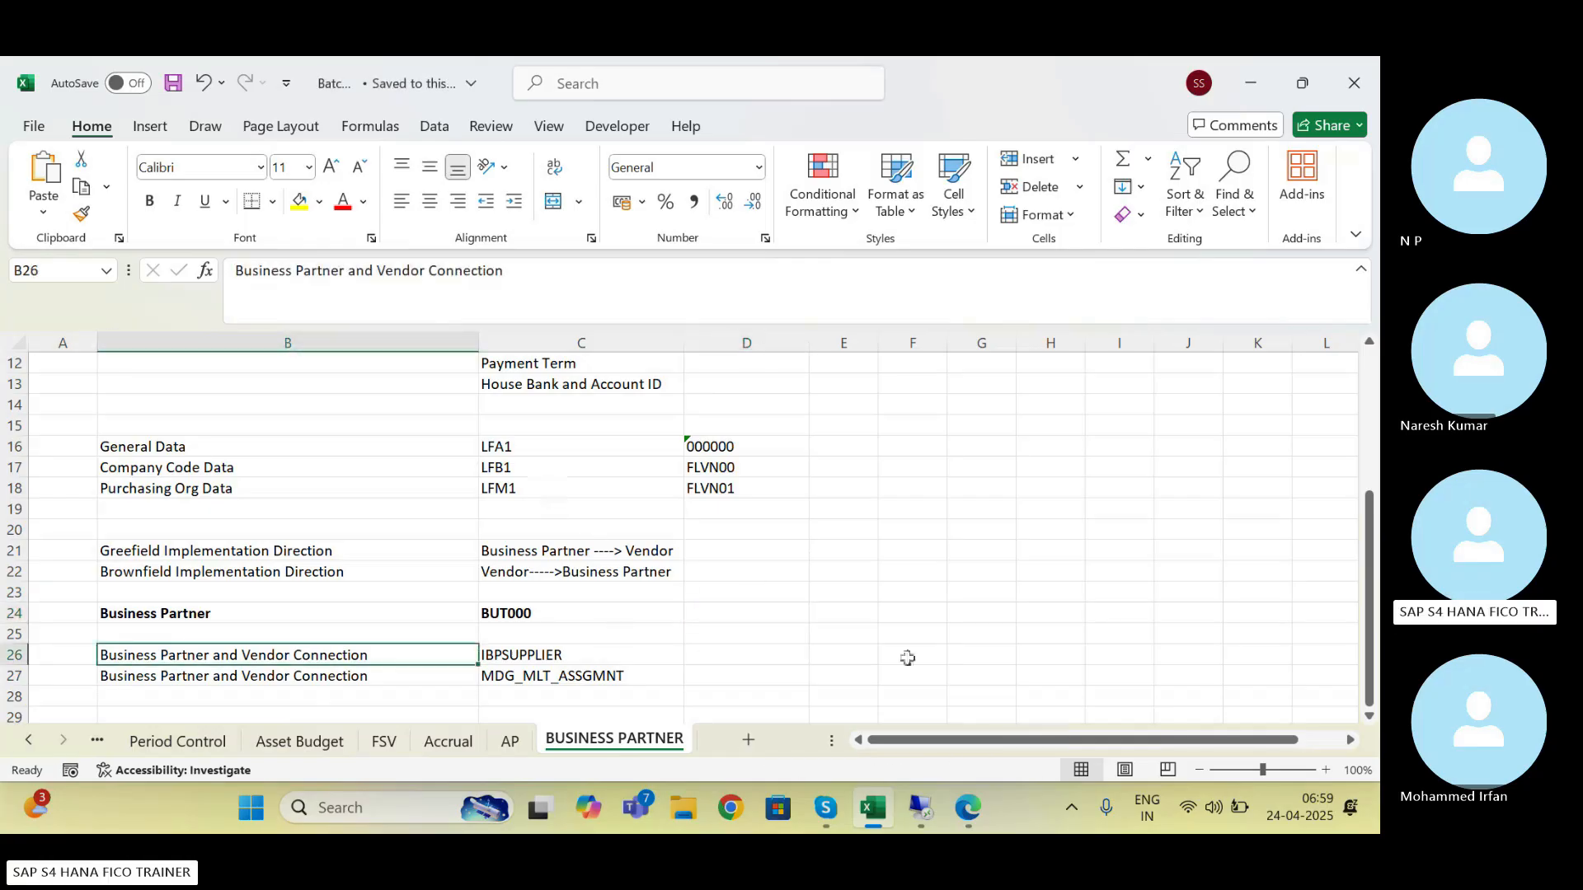
# Switch to the SAP session, leave the table display, and start a new organization in transaction BP
pyautogui.click(921, 808)
pyautogui.click(303, 115)
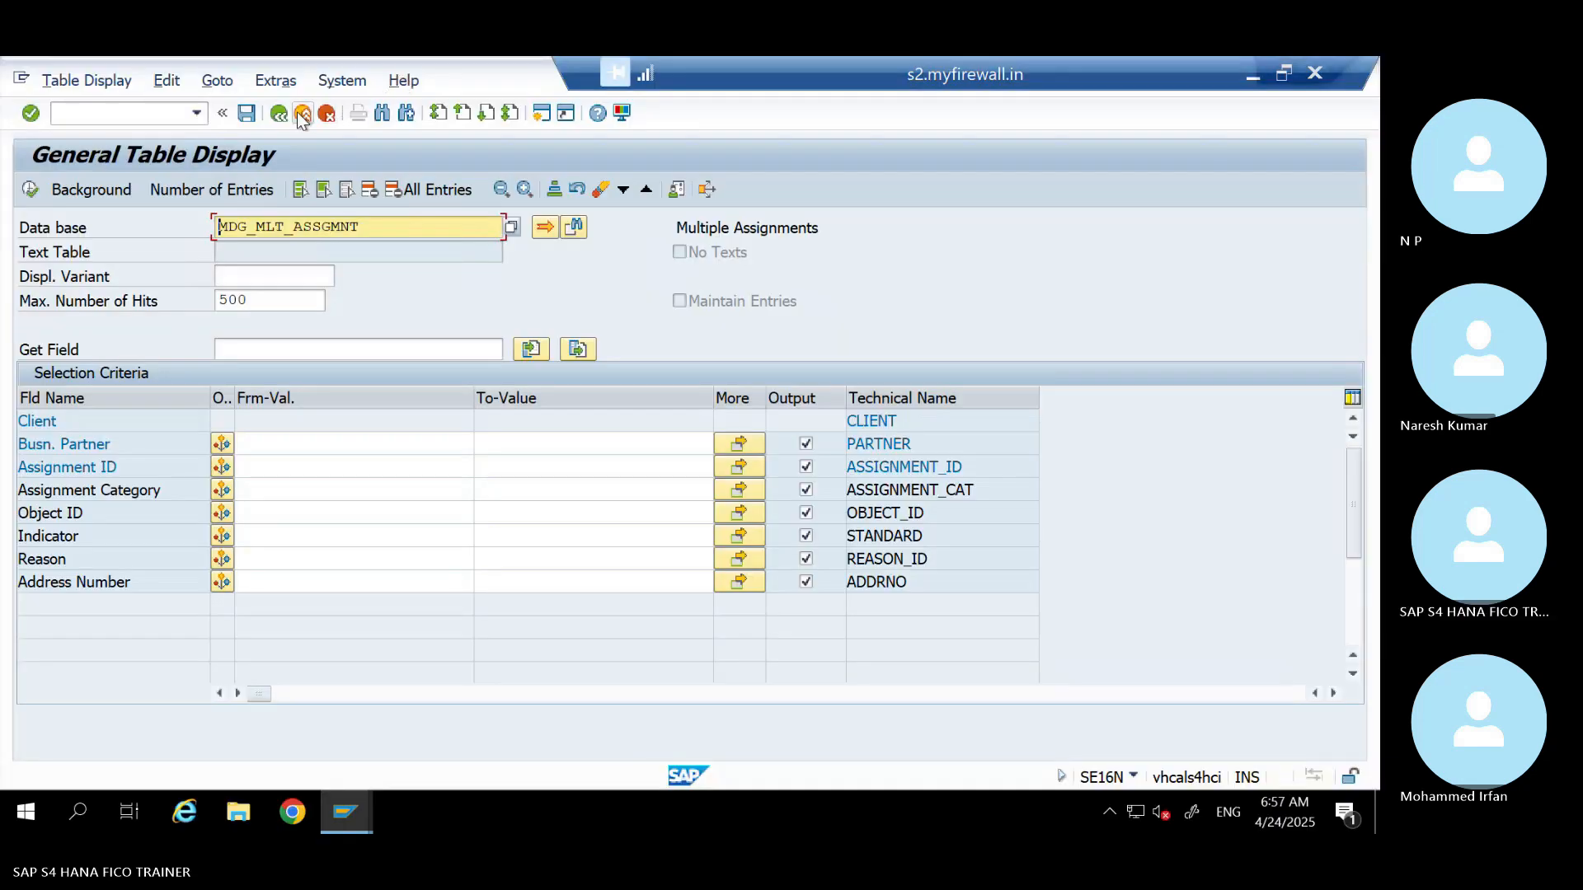
pyautogui.write('BP')
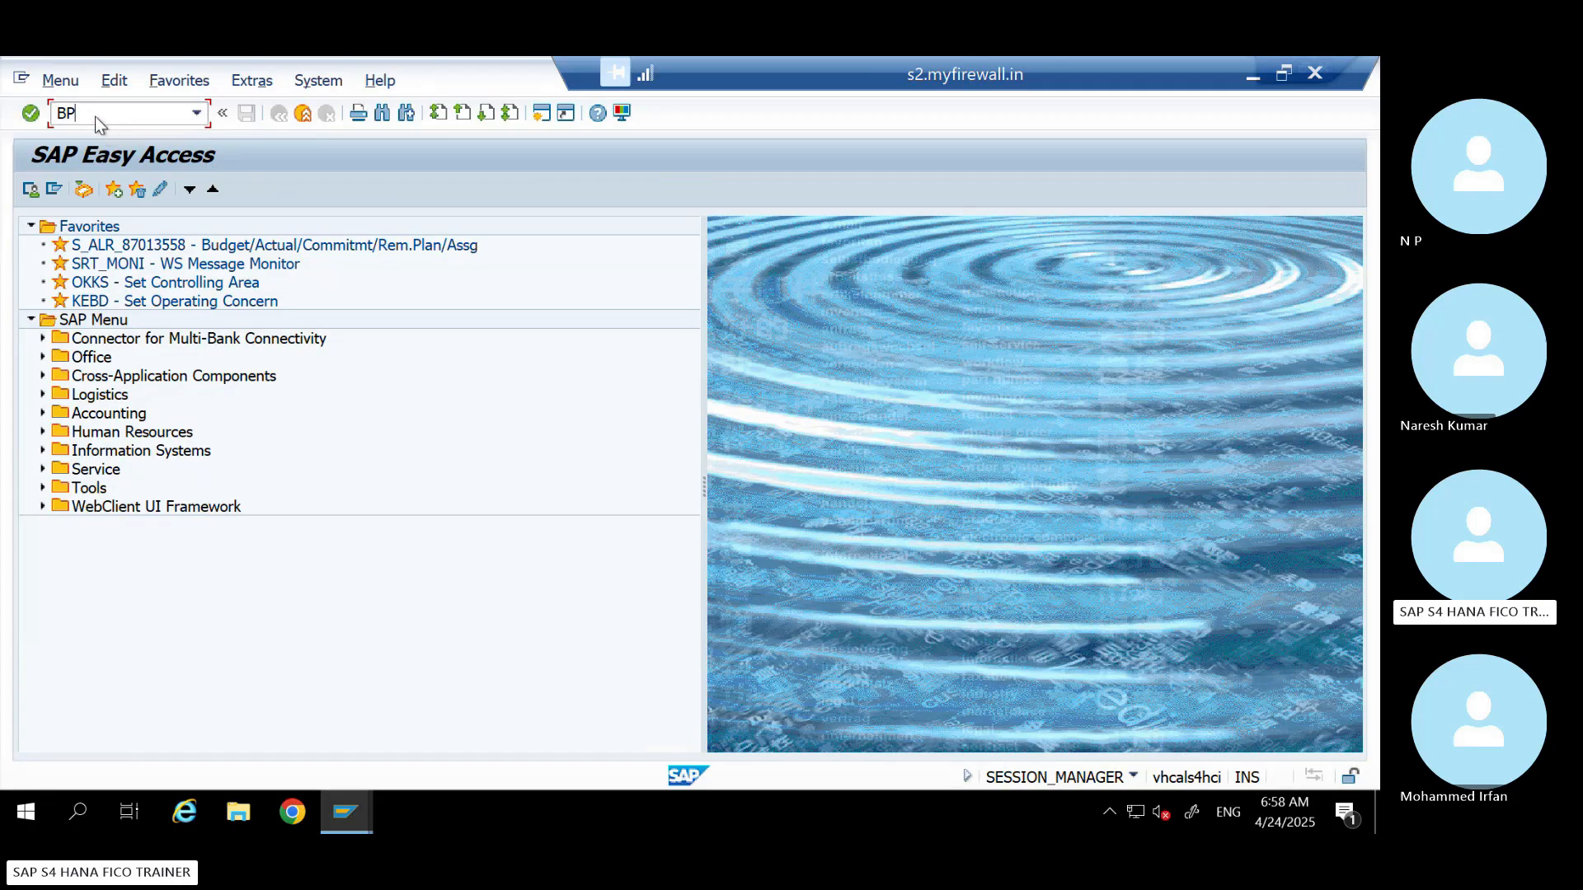
pyautogui.press('Return')
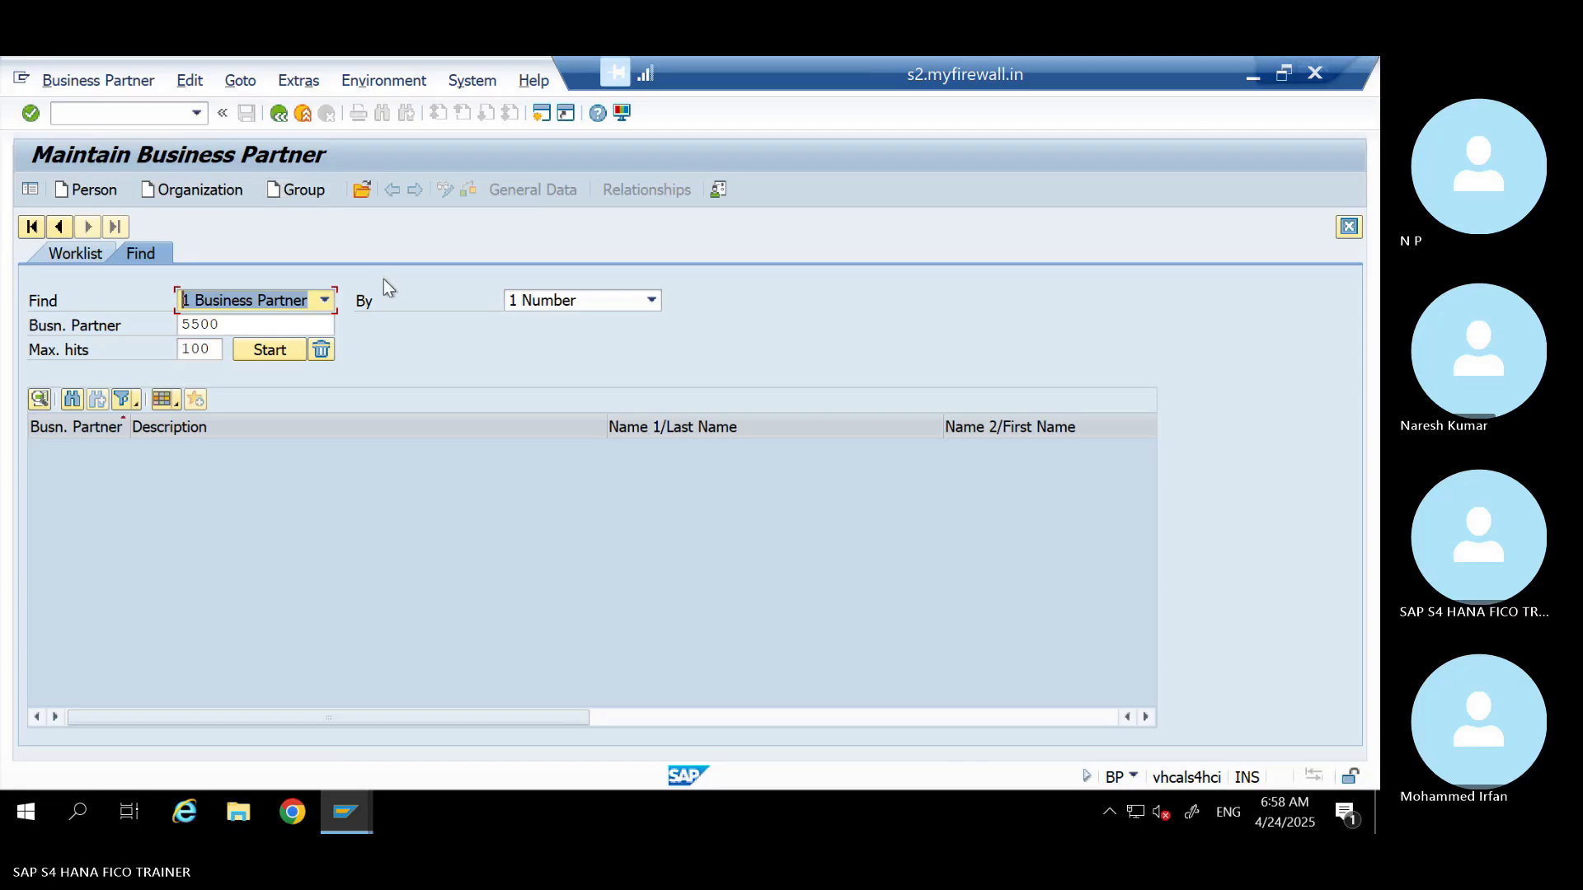
pyautogui.click(217, 182)
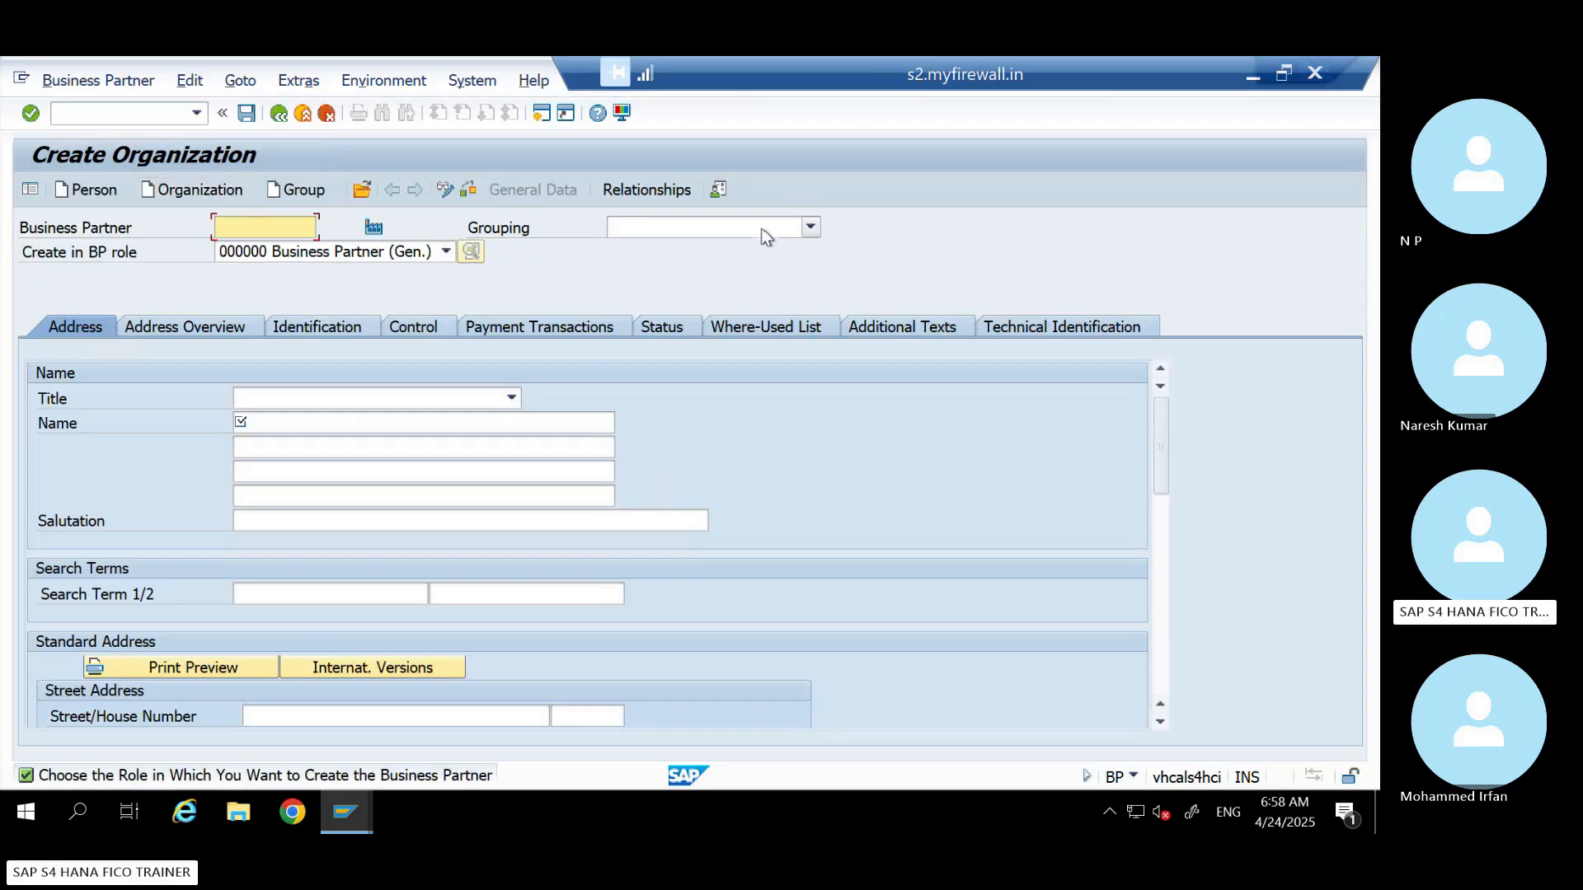
# Choose the SMDB Samsung local grouping for the new organization, leaving the partner number blank and the role at 000000 Business Partner (Gen.)
pyautogui.click(762, 228)
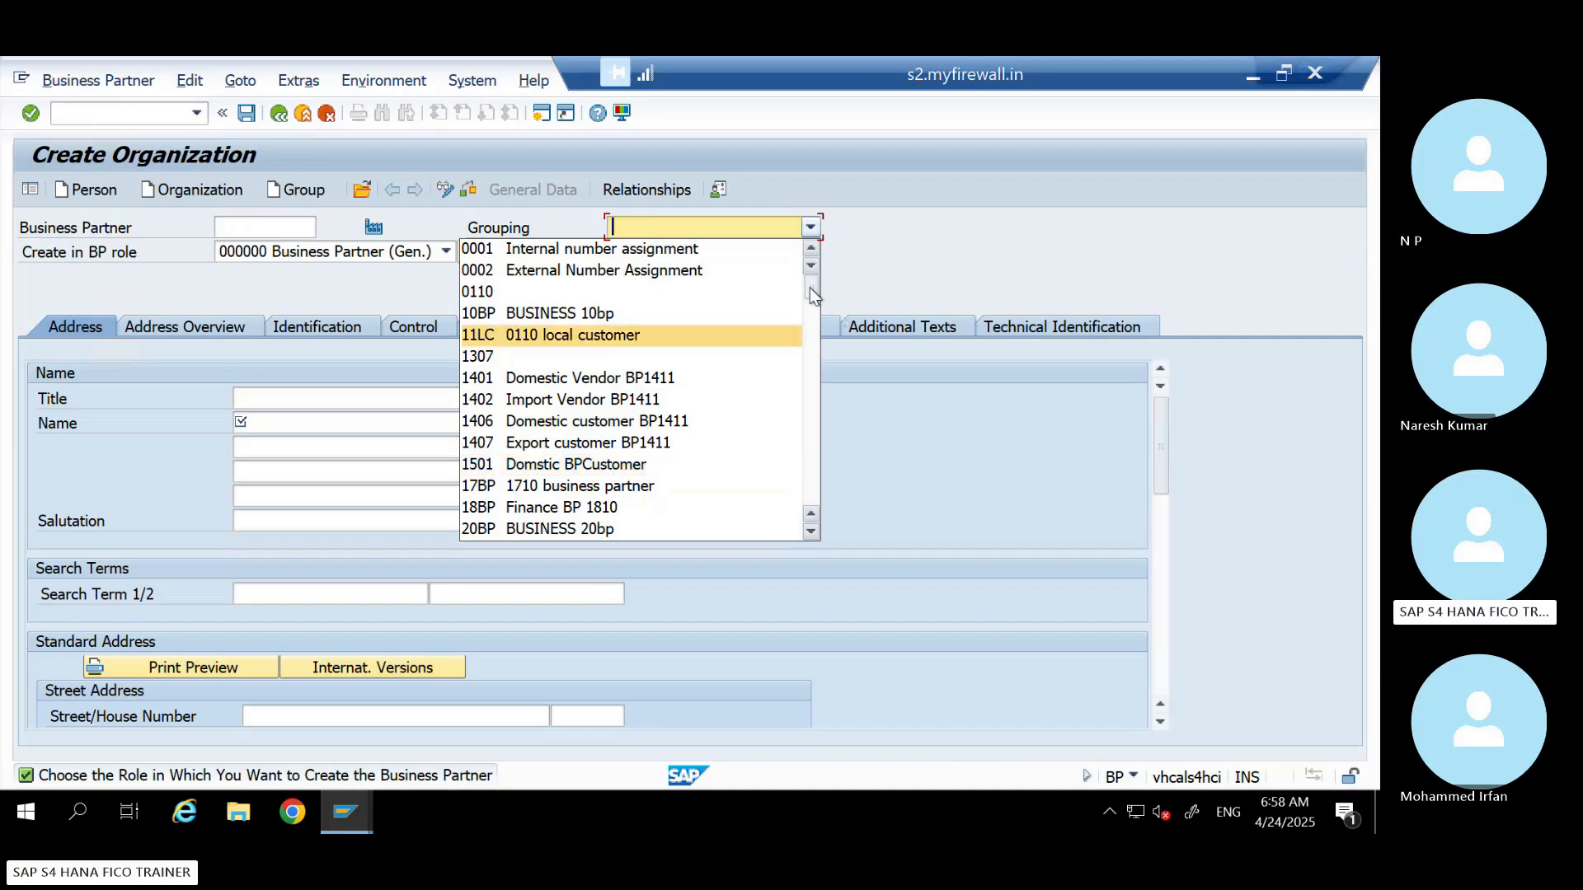
pyautogui.moveTo(808, 288); pyautogui.dragTo(806, 423)
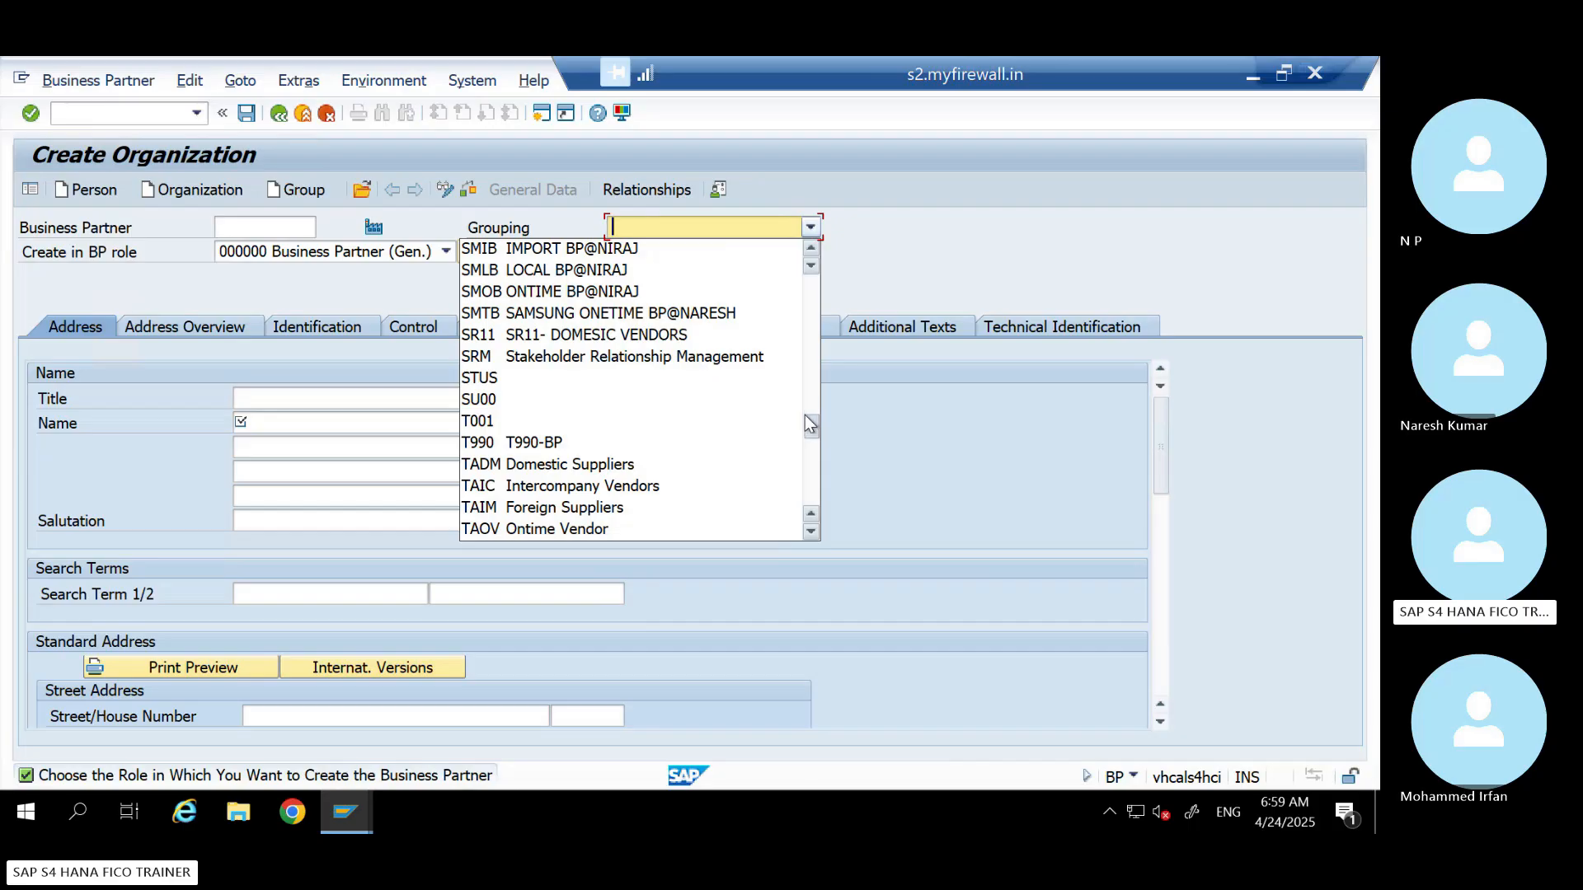
pyautogui.moveTo(808, 406); pyautogui.dragTo(808, 414)
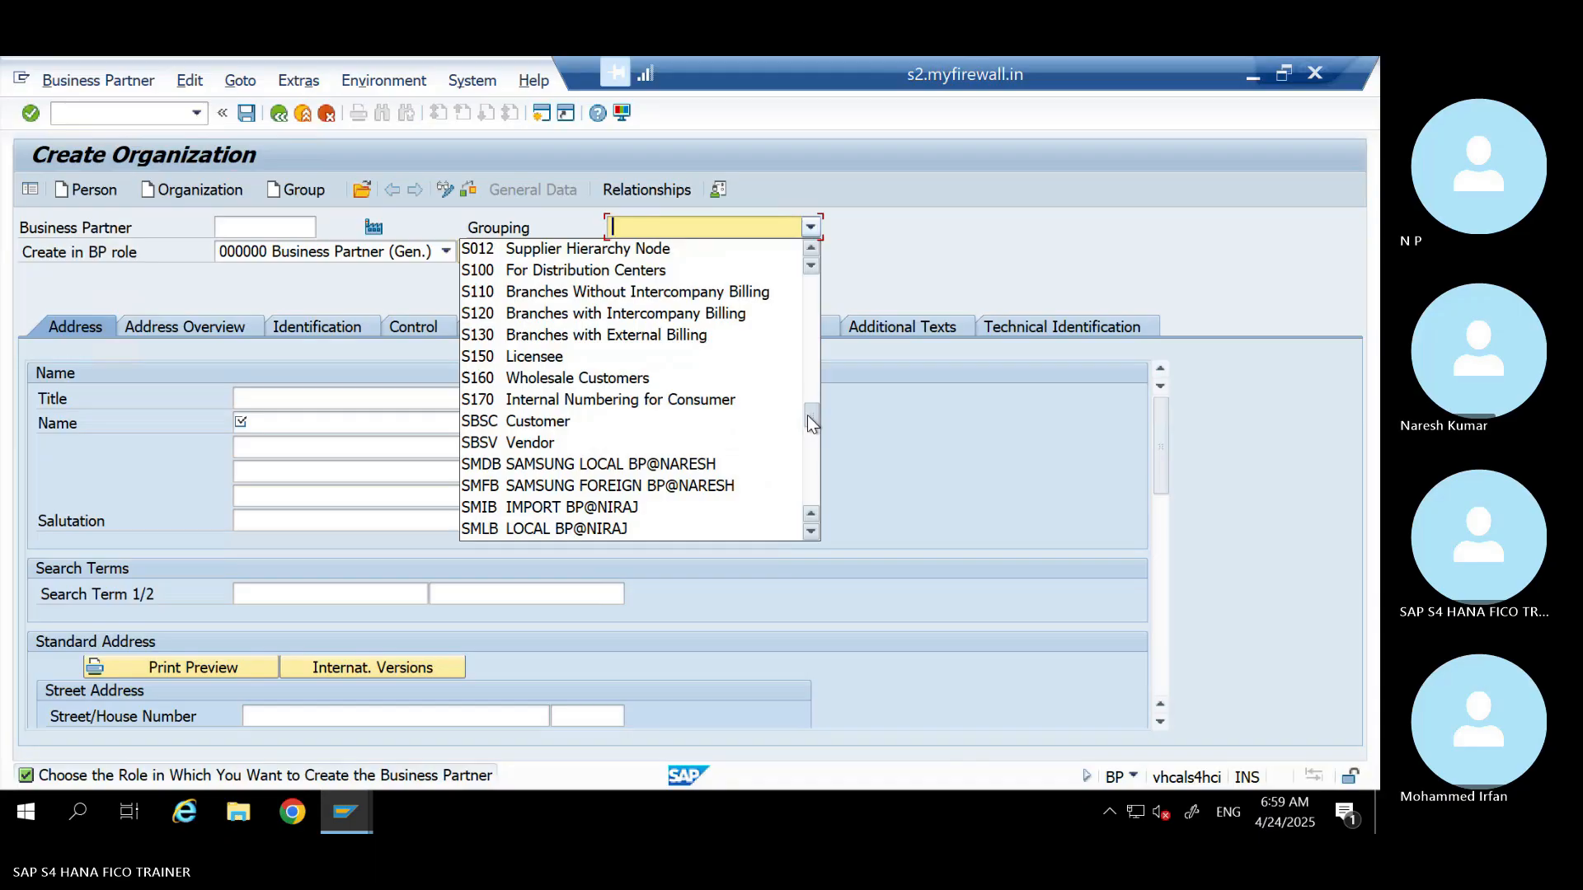
pyautogui.click(502, 465)
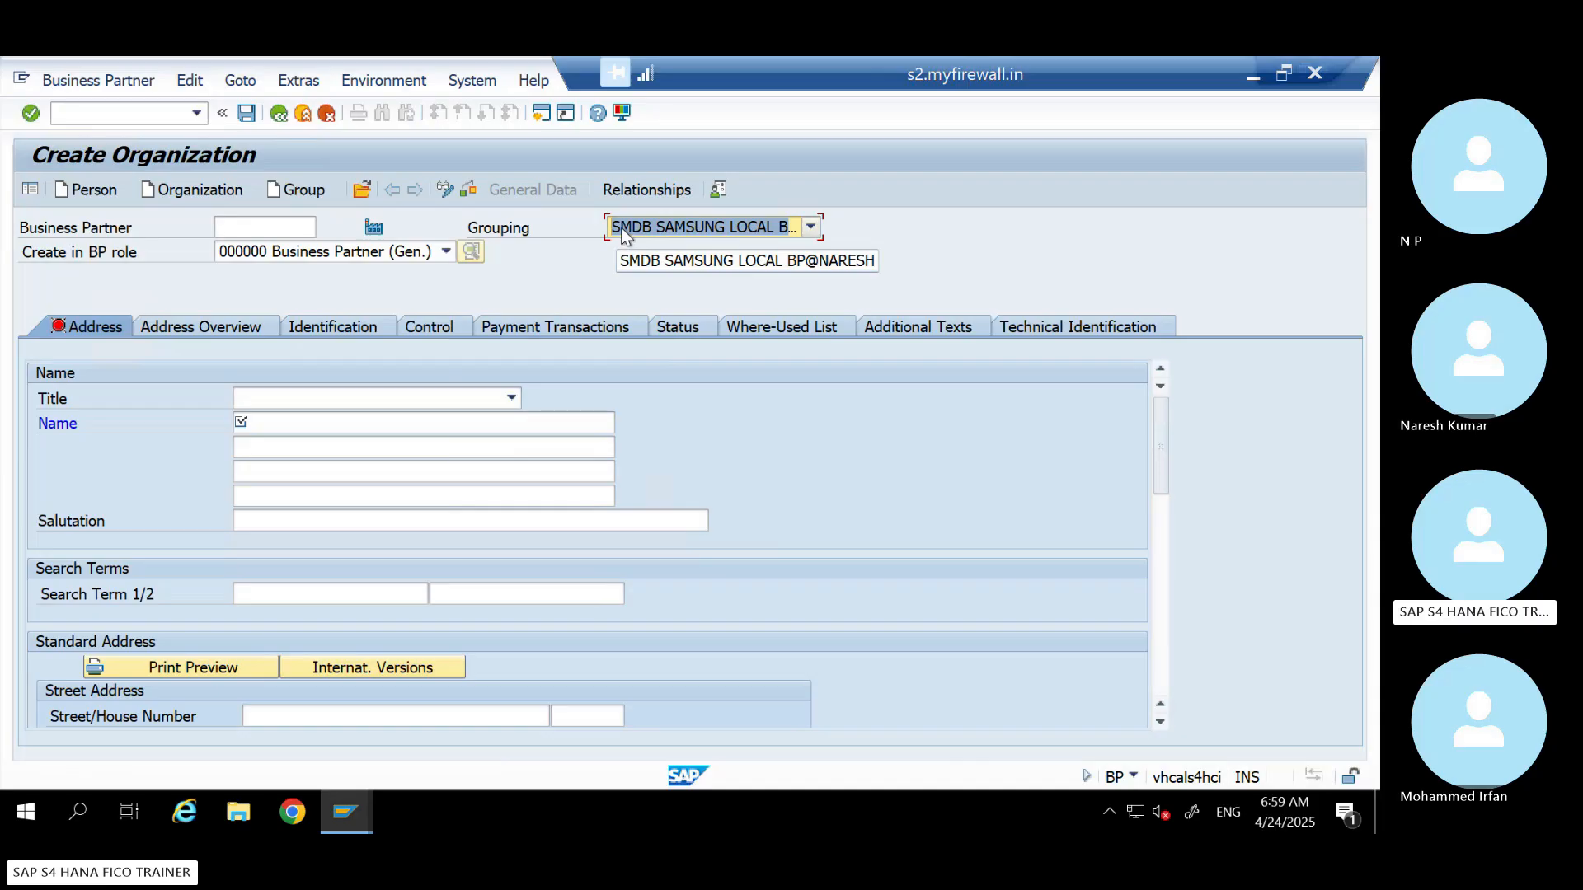
pyautogui.click(260, 231)
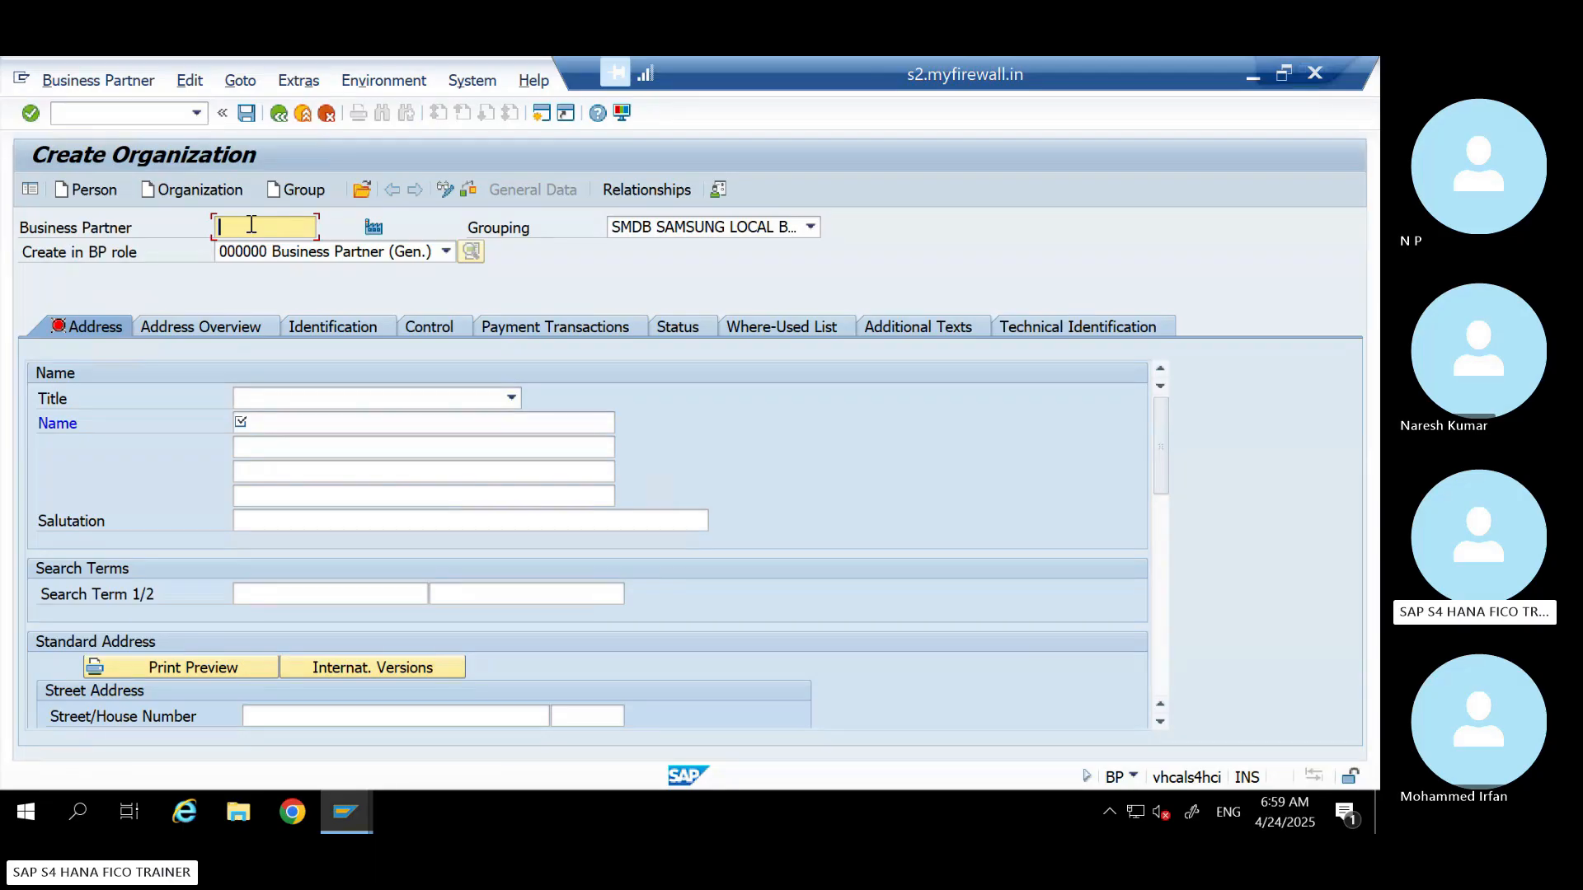
pyautogui.click(282, 256)
pyautogui.click(560, 264)
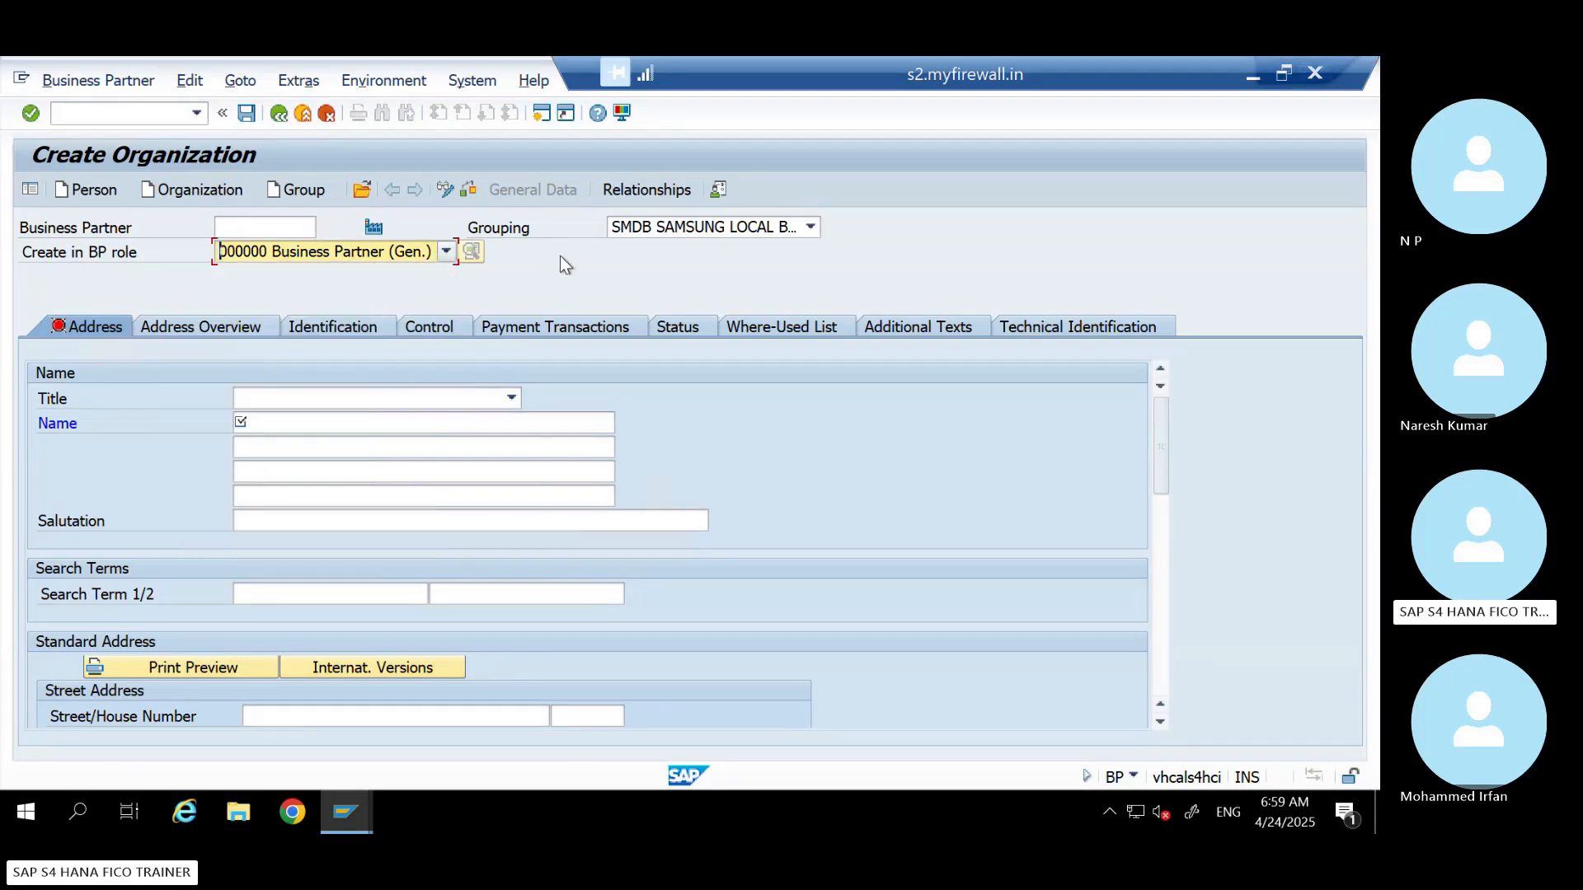
# Set the organization's title to 0003 Company and its name to "Reliance Limited"
pyautogui.click(411, 397)
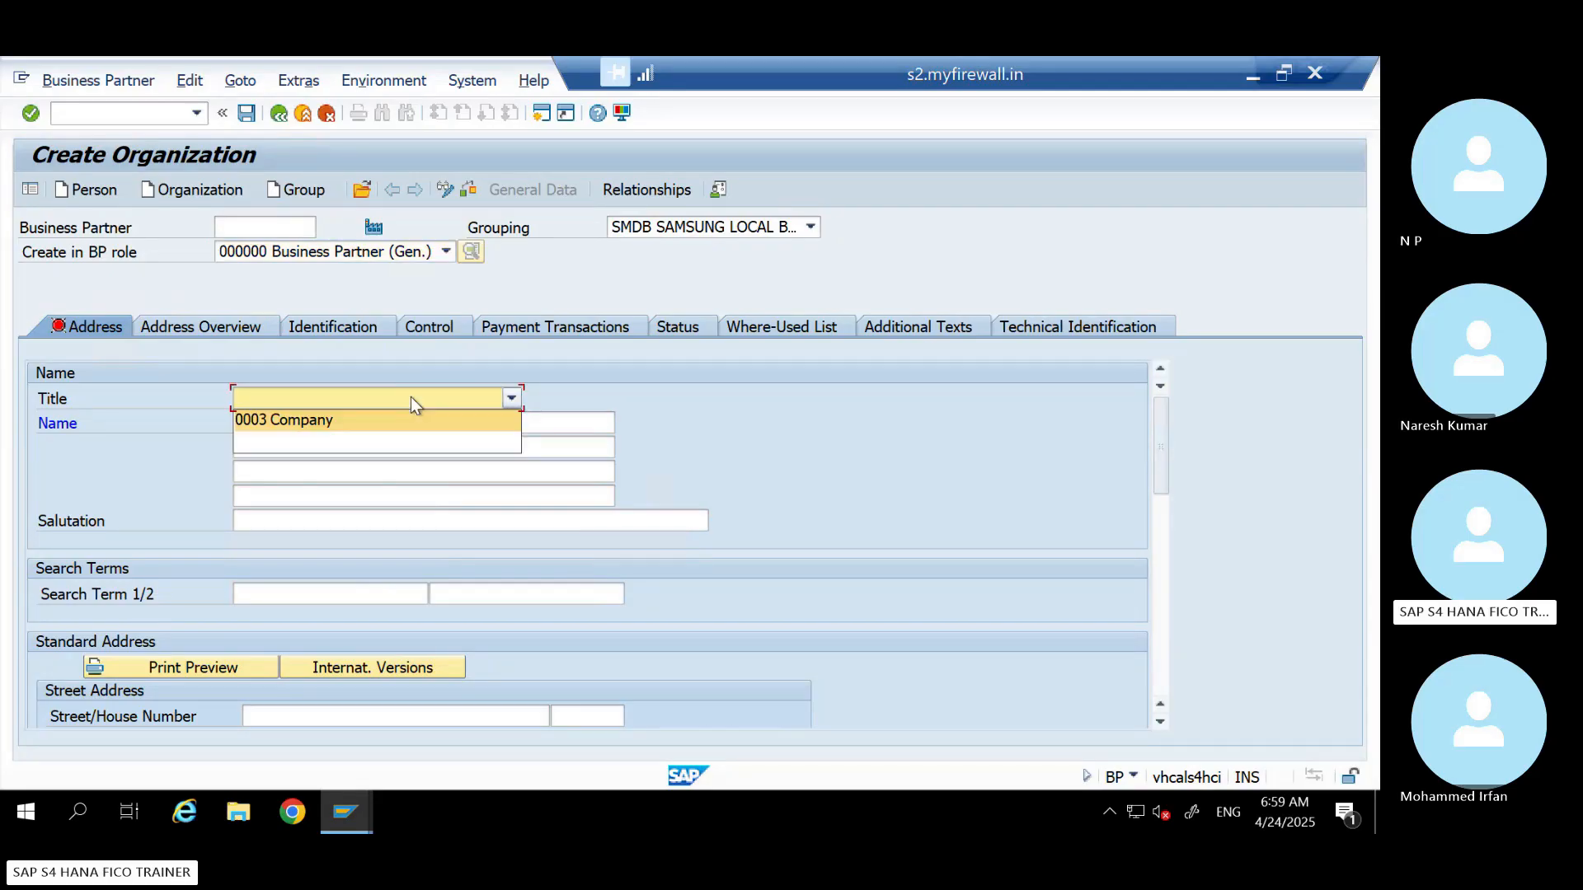
pyautogui.click(301, 419)
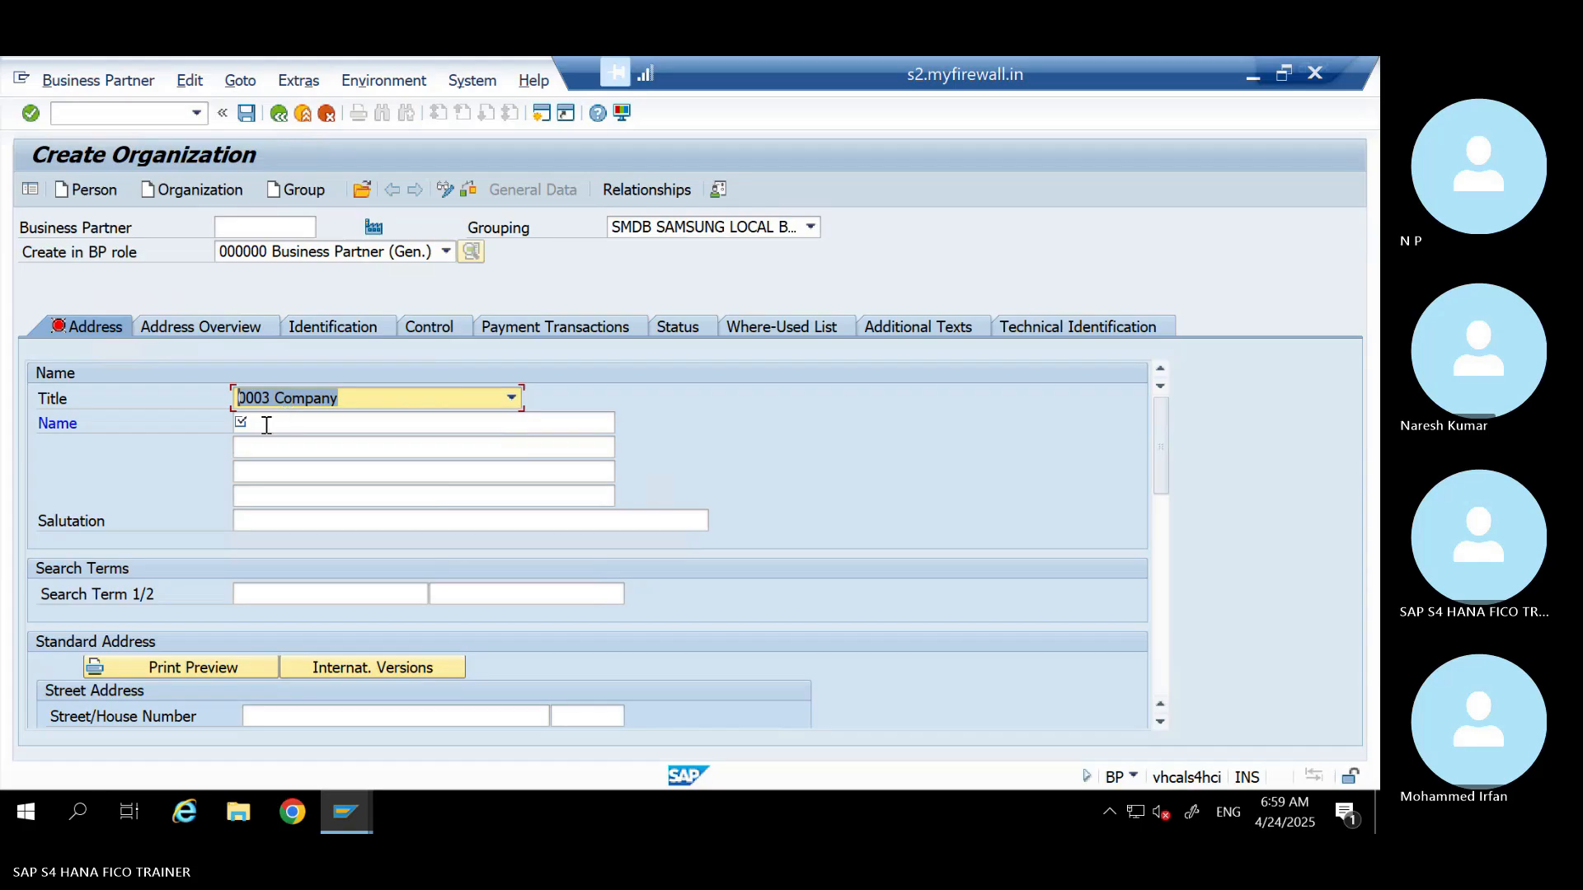
pyautogui.click(266, 424)
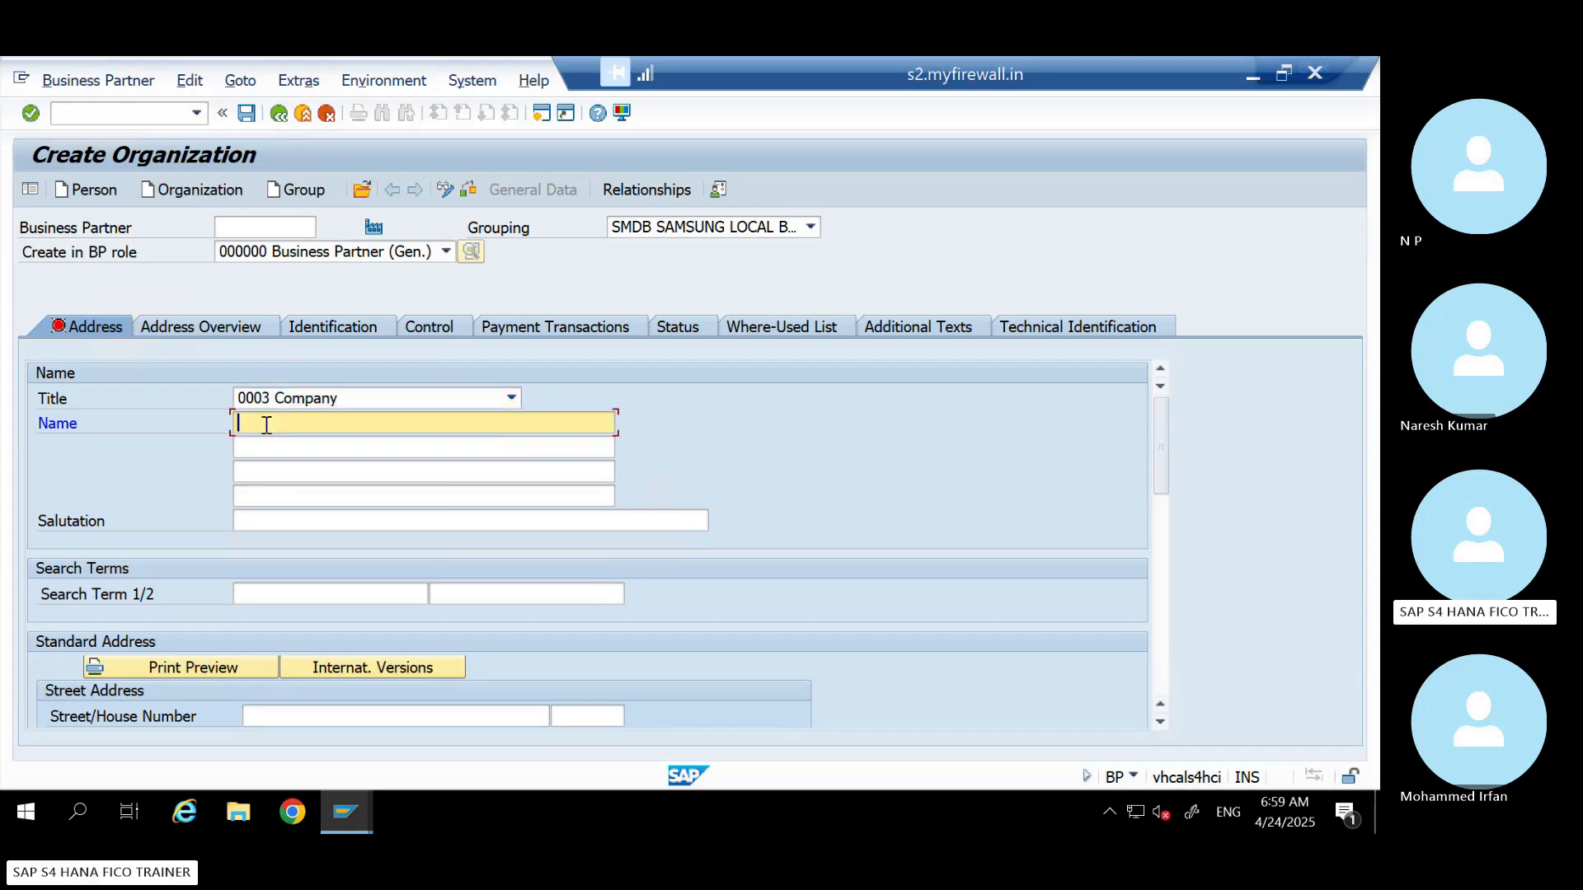
pyautogui.write('Reliance Limited')
pyautogui.click(279, 473)
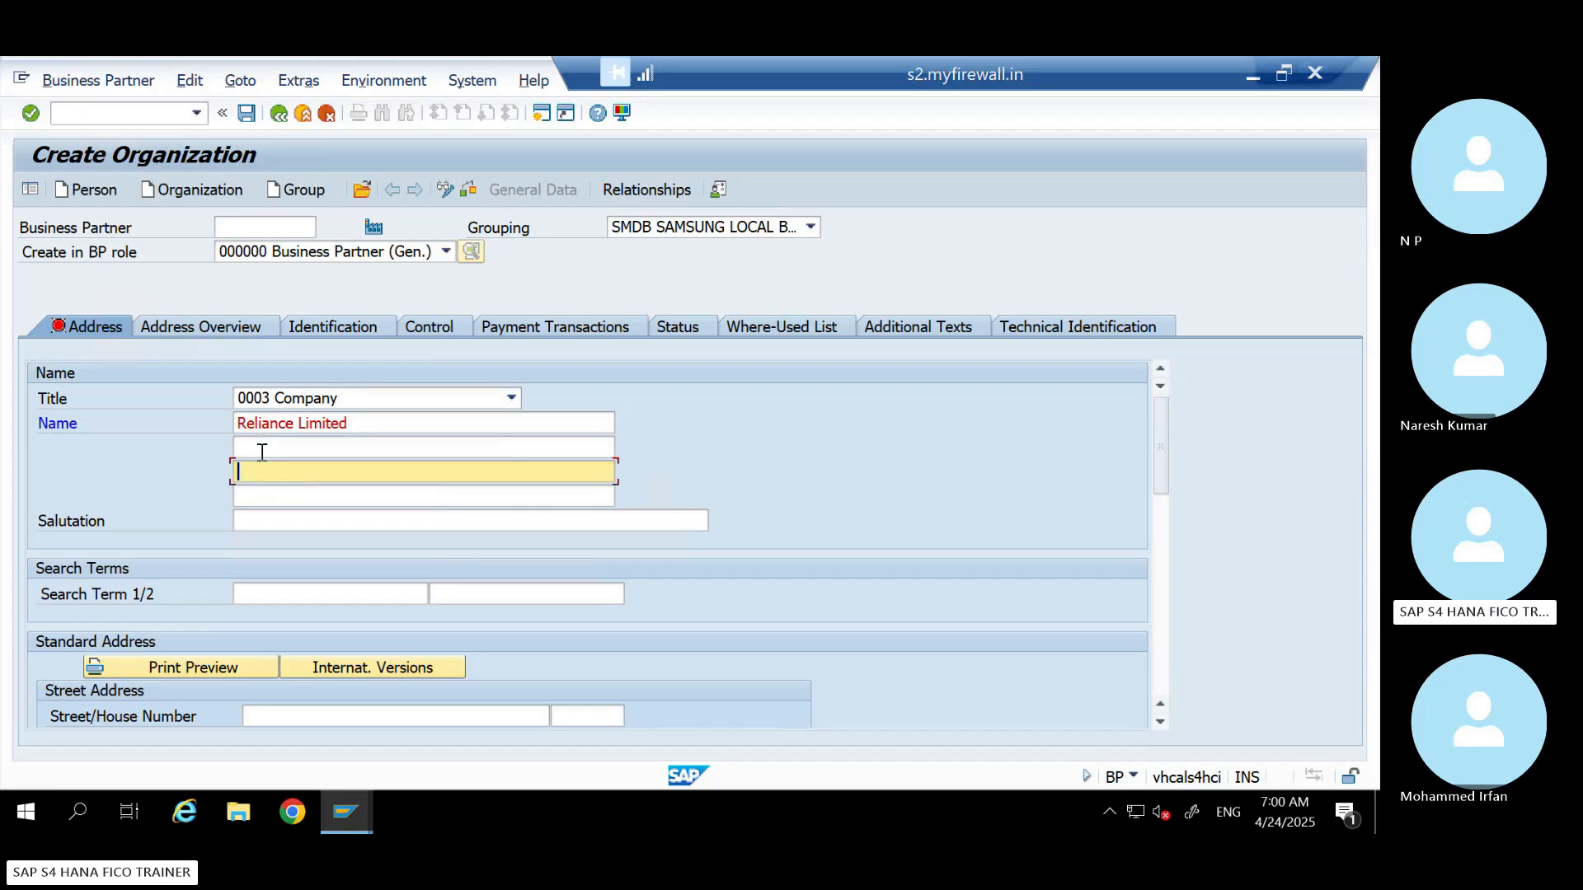
pyautogui.click(255, 519)
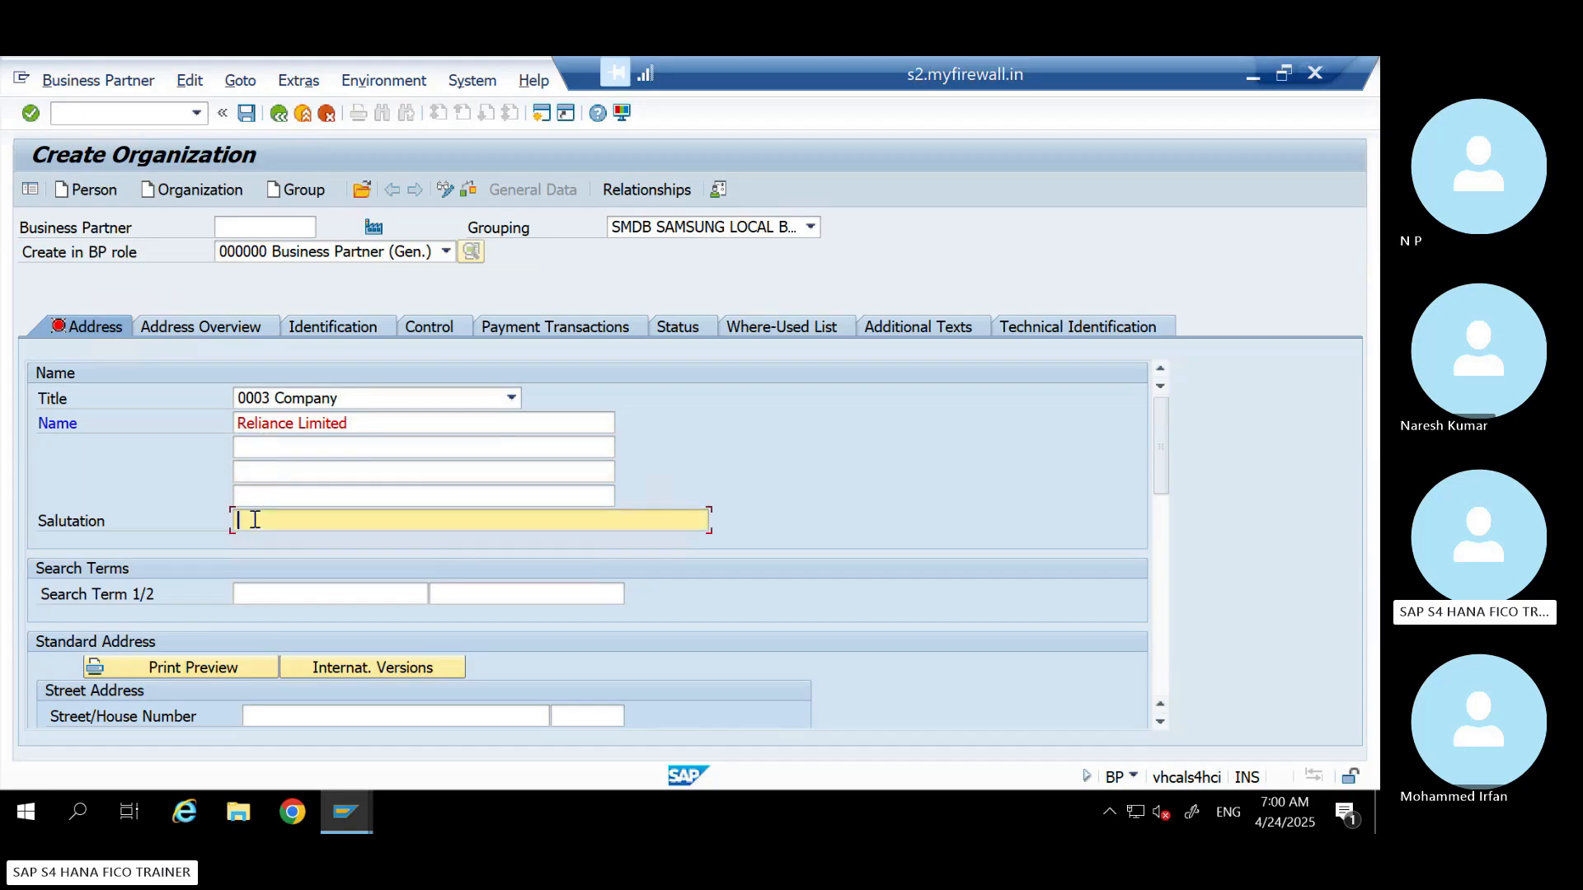
# Enter RIL as the organization's first search term and fill in the street and house number of its standard address
pyautogui.click(273, 601)
pyautogui.write('RIL')
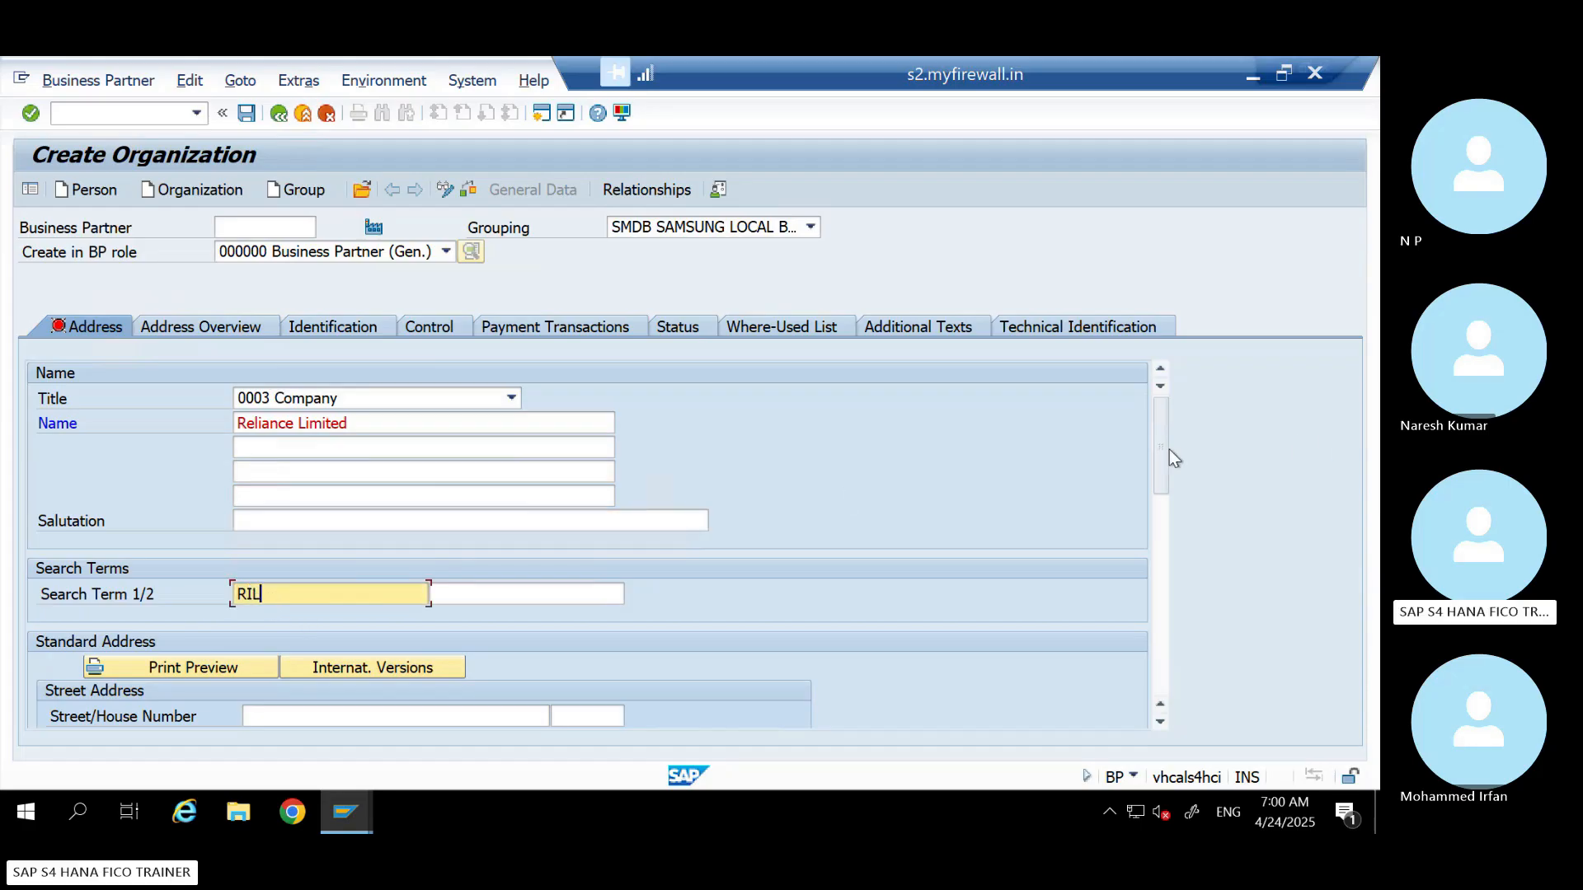
pyautogui.moveTo(1164, 448); pyautogui.dragTo(1159, 491)
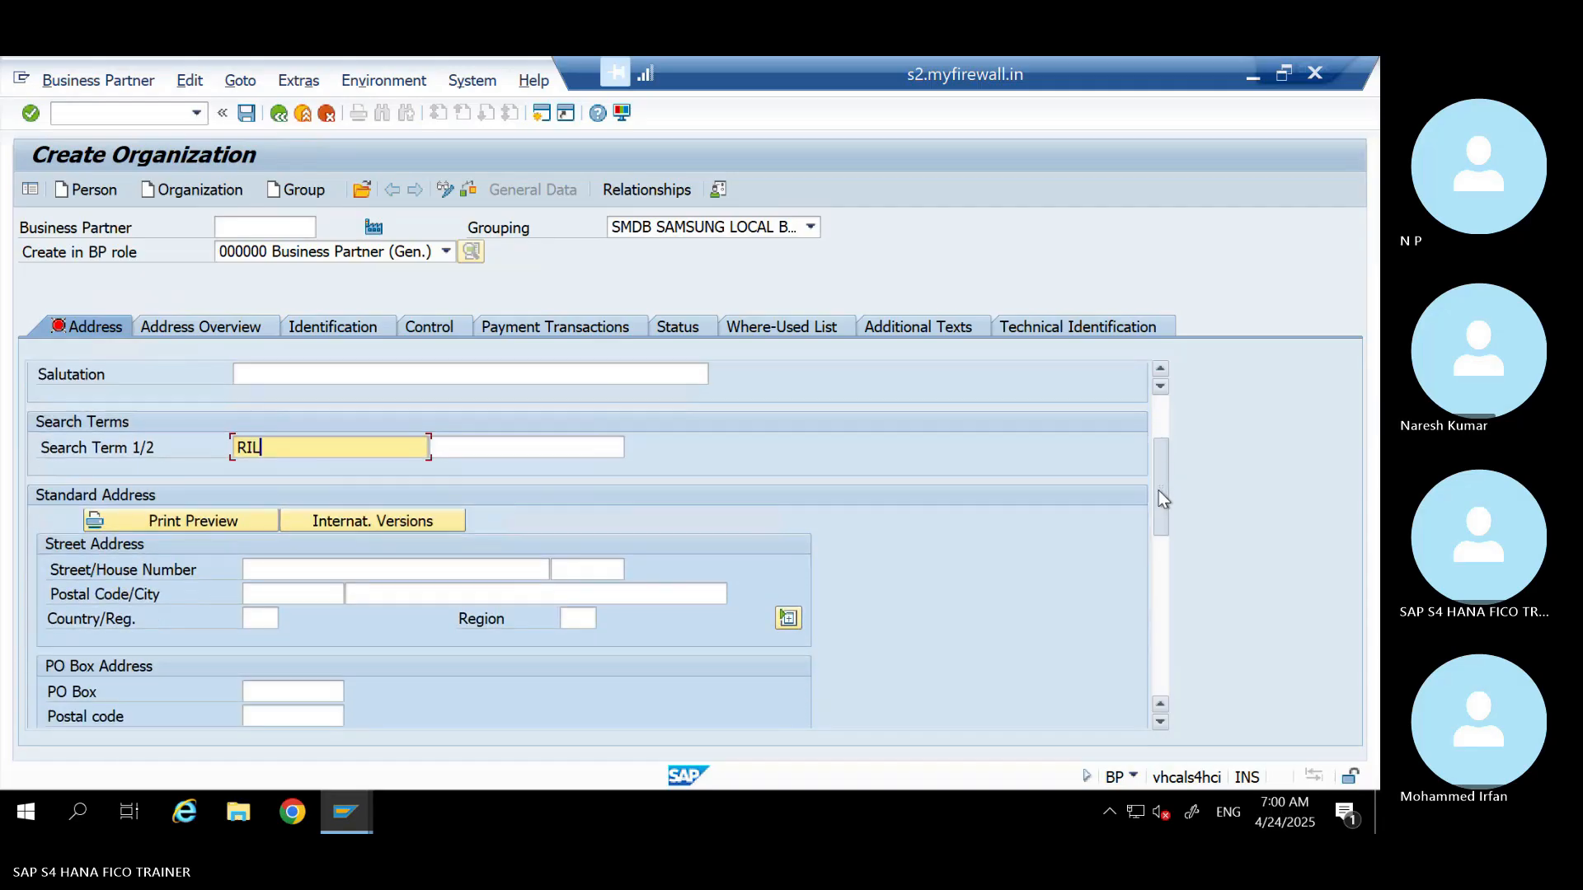
pyautogui.click(290, 573)
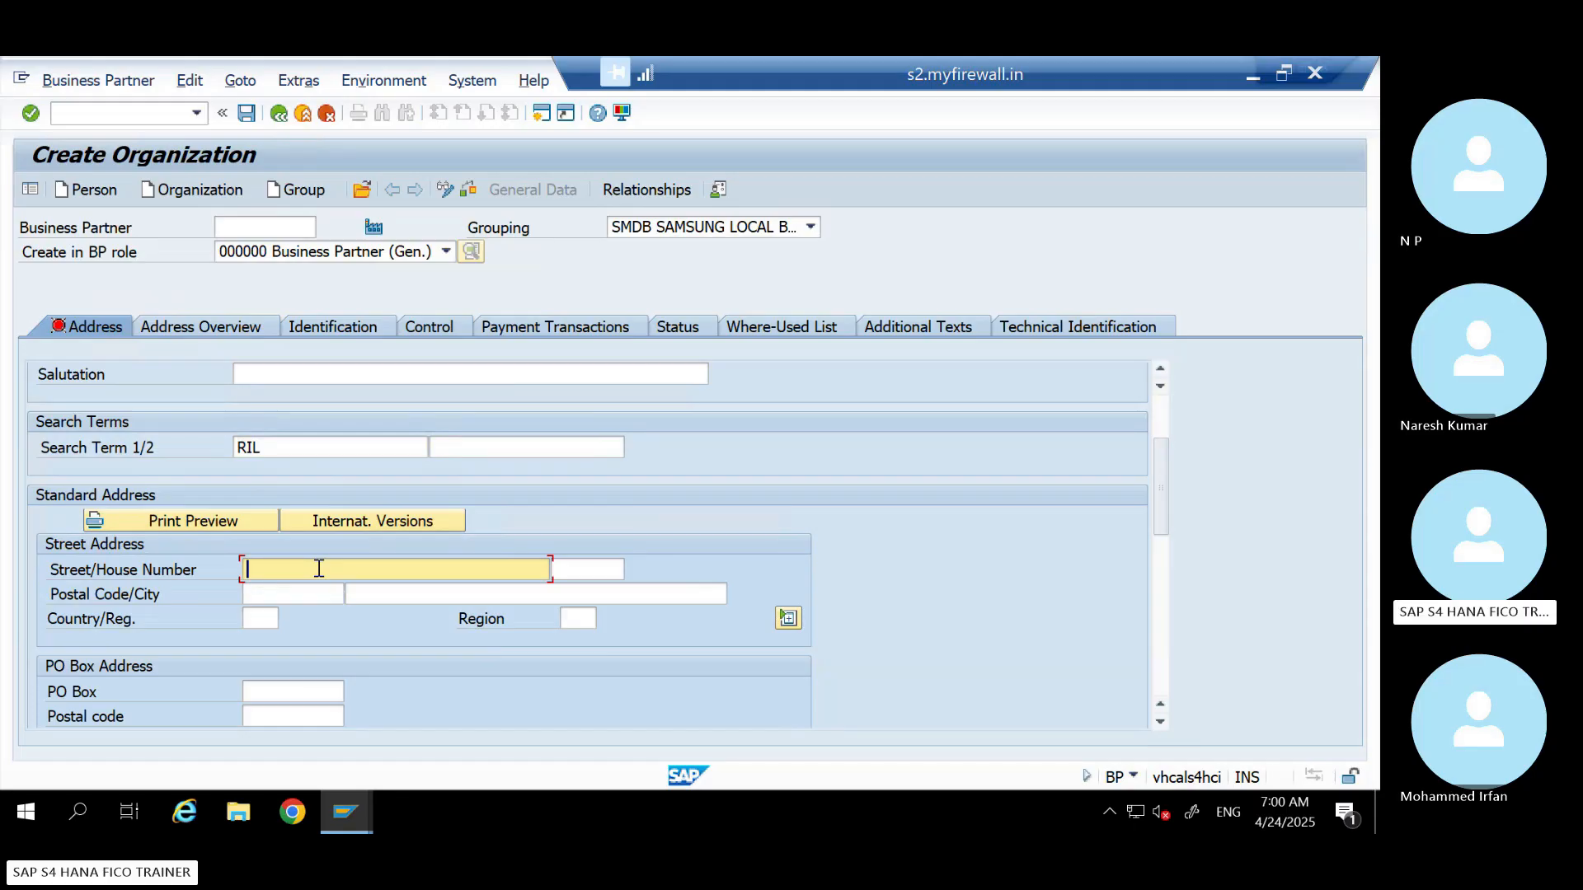
pyautogui.write('Mir')
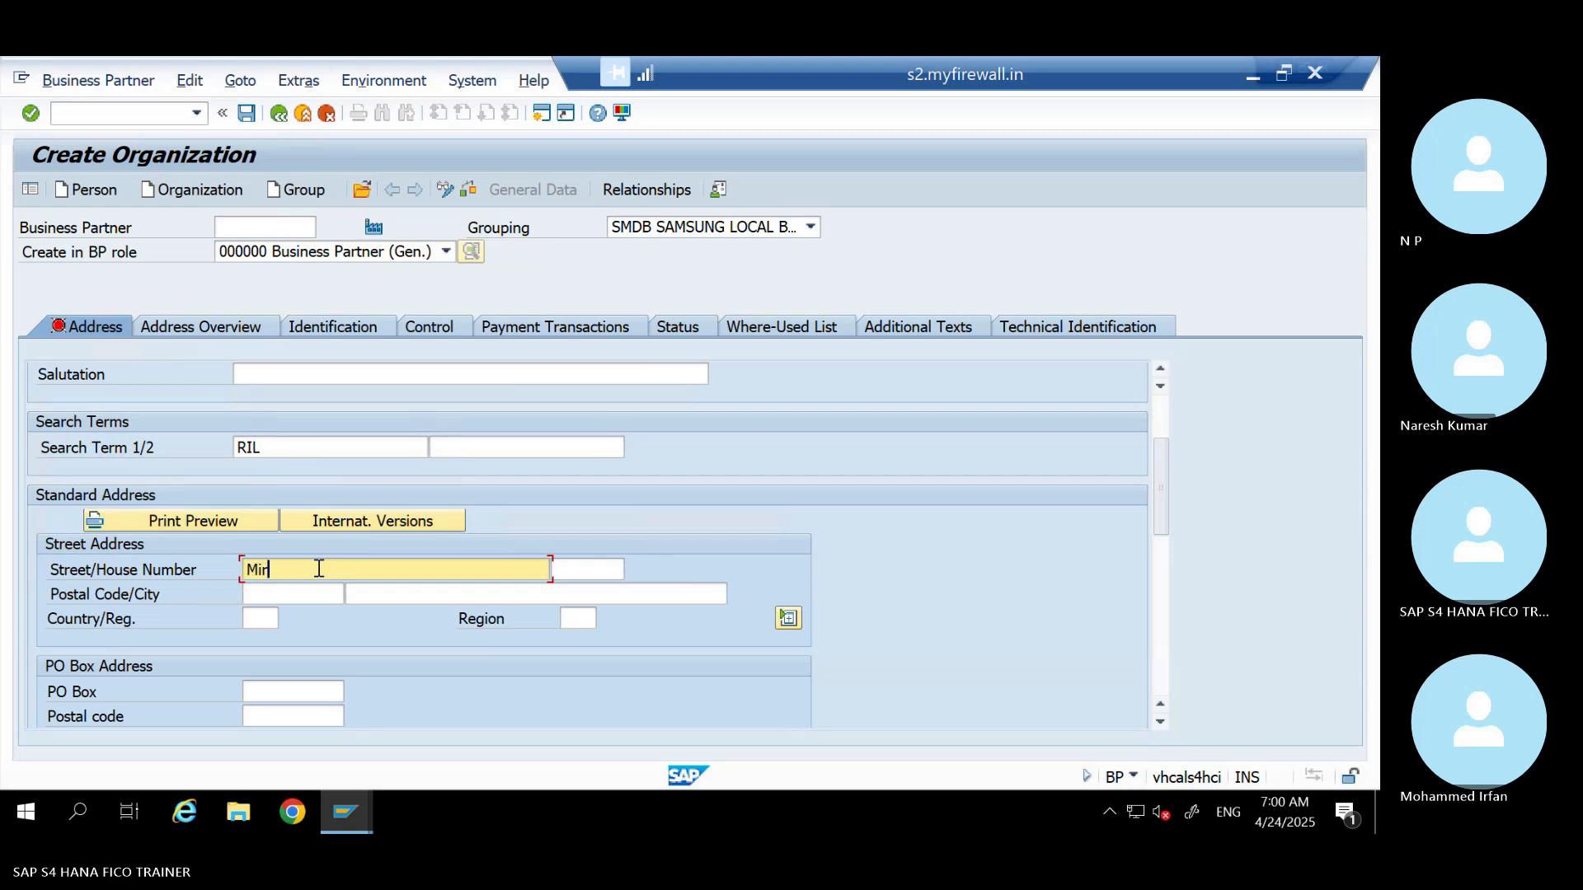
pyautogui.write('aroad')
pyautogui.press('Tab')
pyautogui.write('10')
# Fill in the postal code and city of the standard address and set the country to IN
pyautogui.press('Tab')
pyautogui.write('123456')
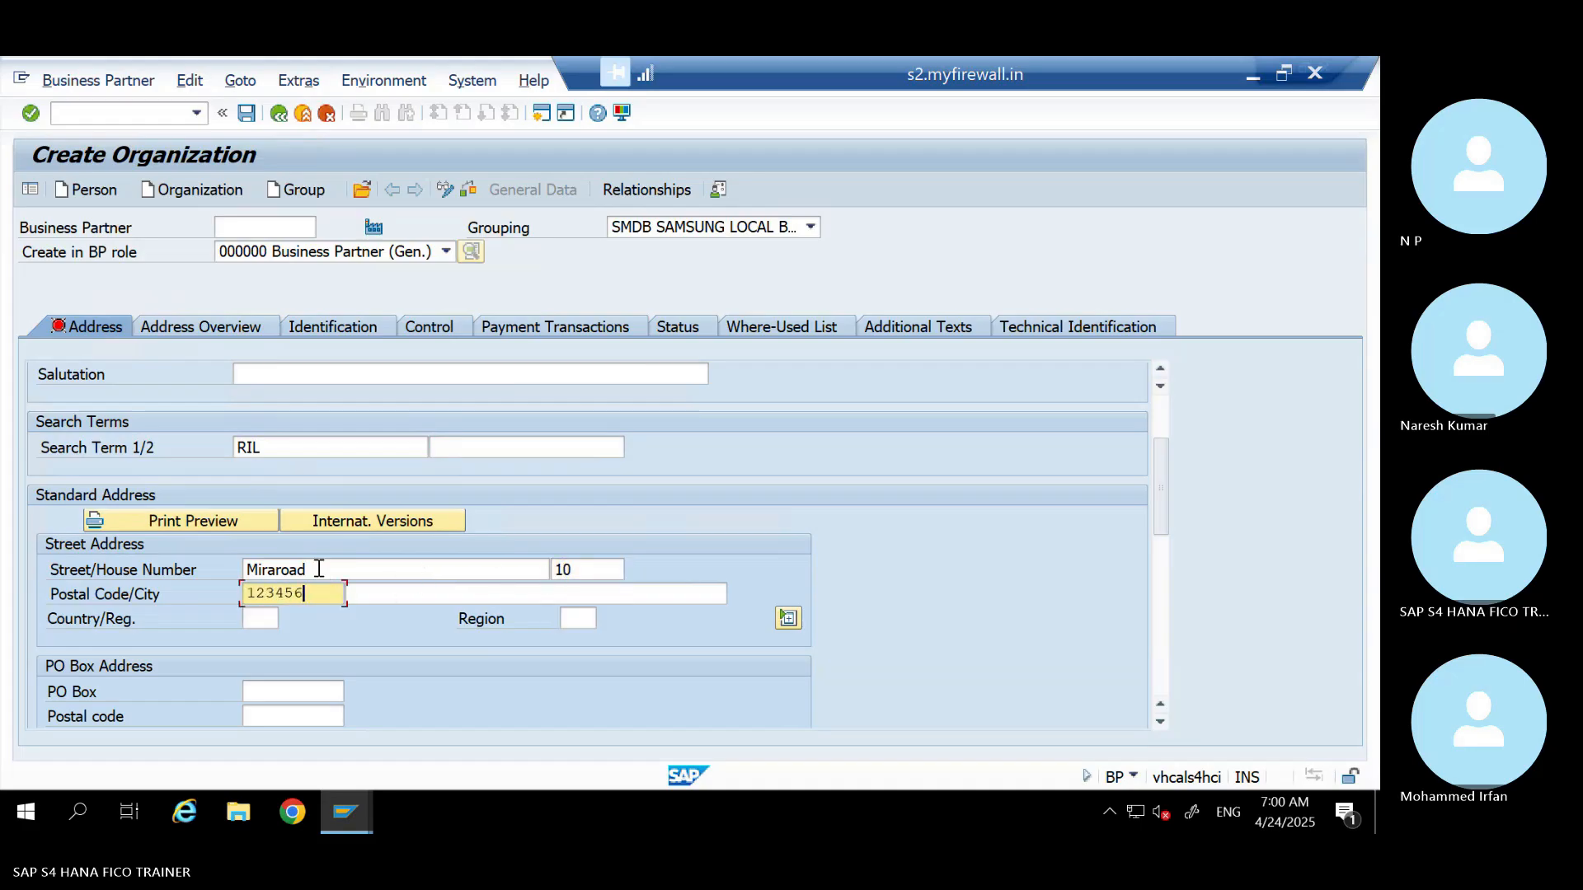
pyautogui.press('Tab')
pyautogui.write('Mumbai')
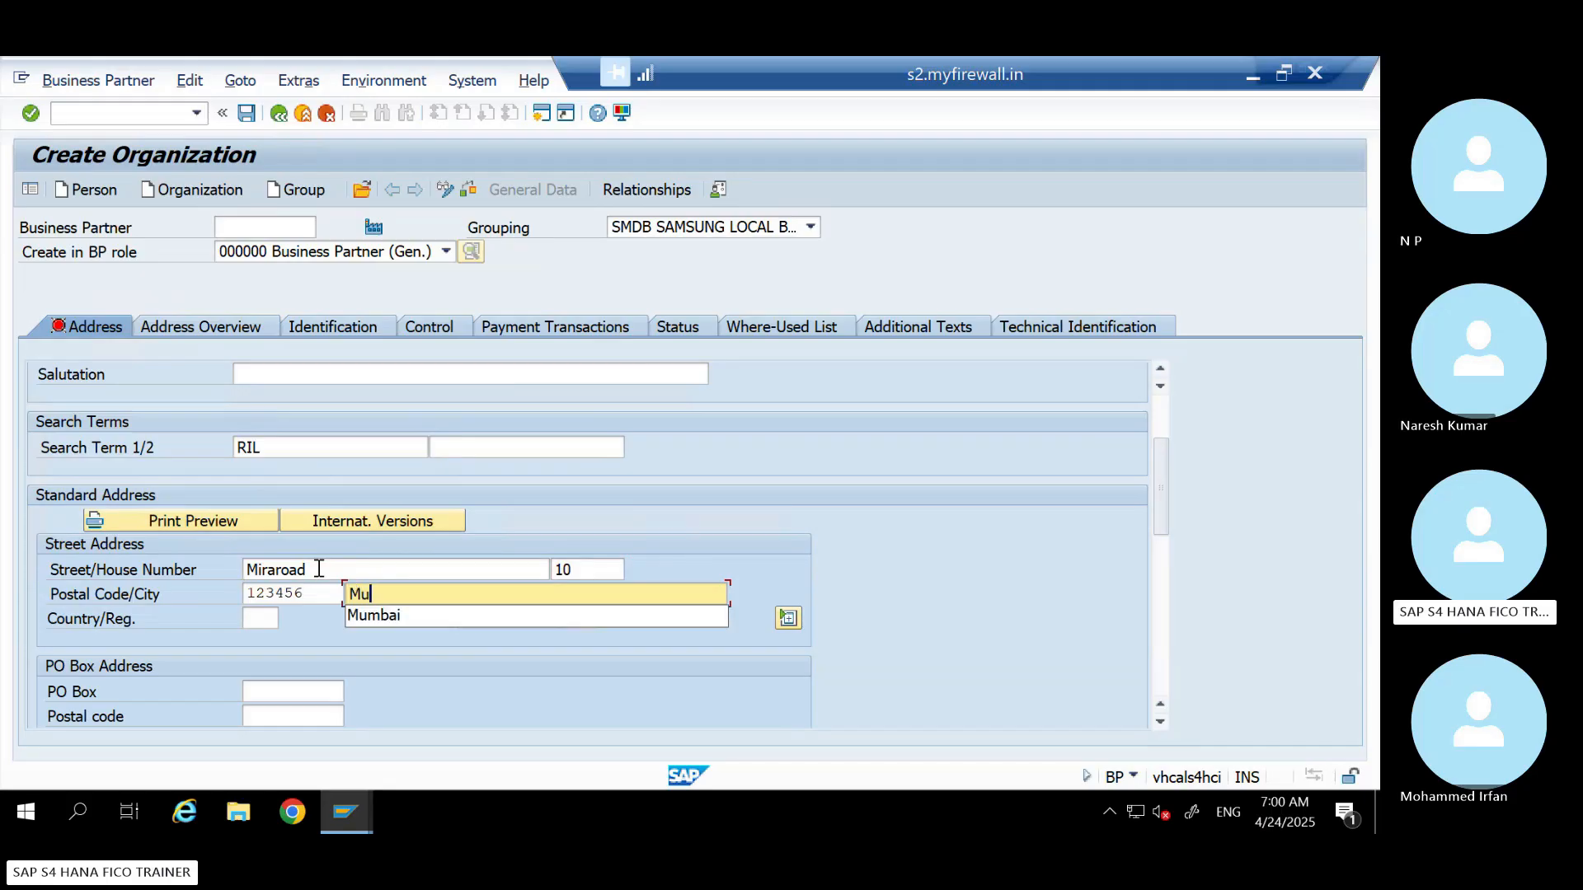
pyautogui.press('Tab')
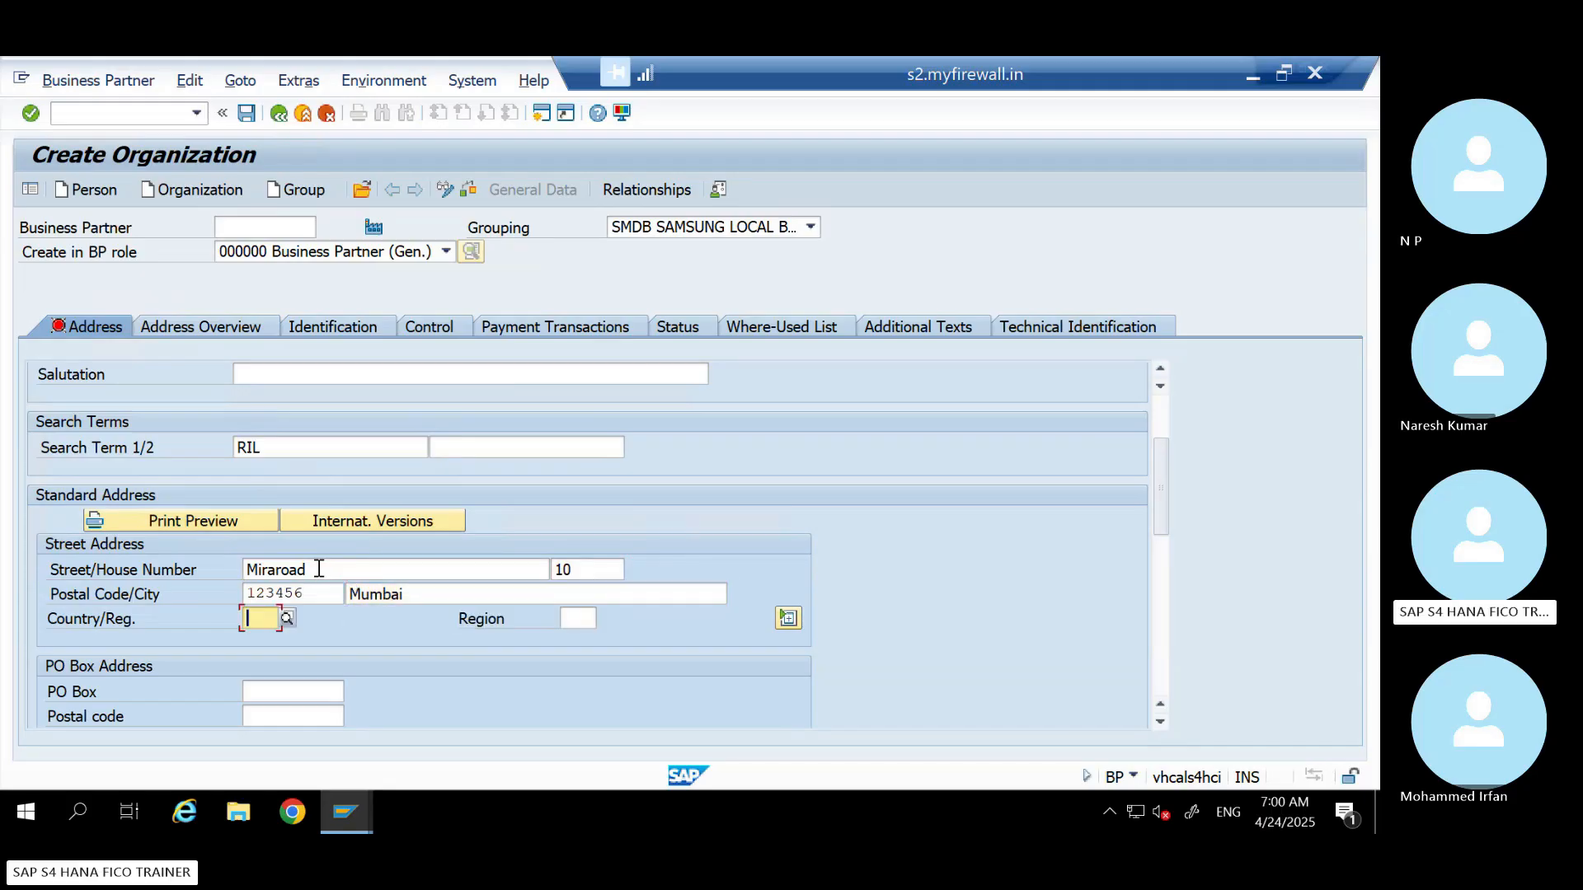
pyautogui.write('in')
pyautogui.press('Tab')
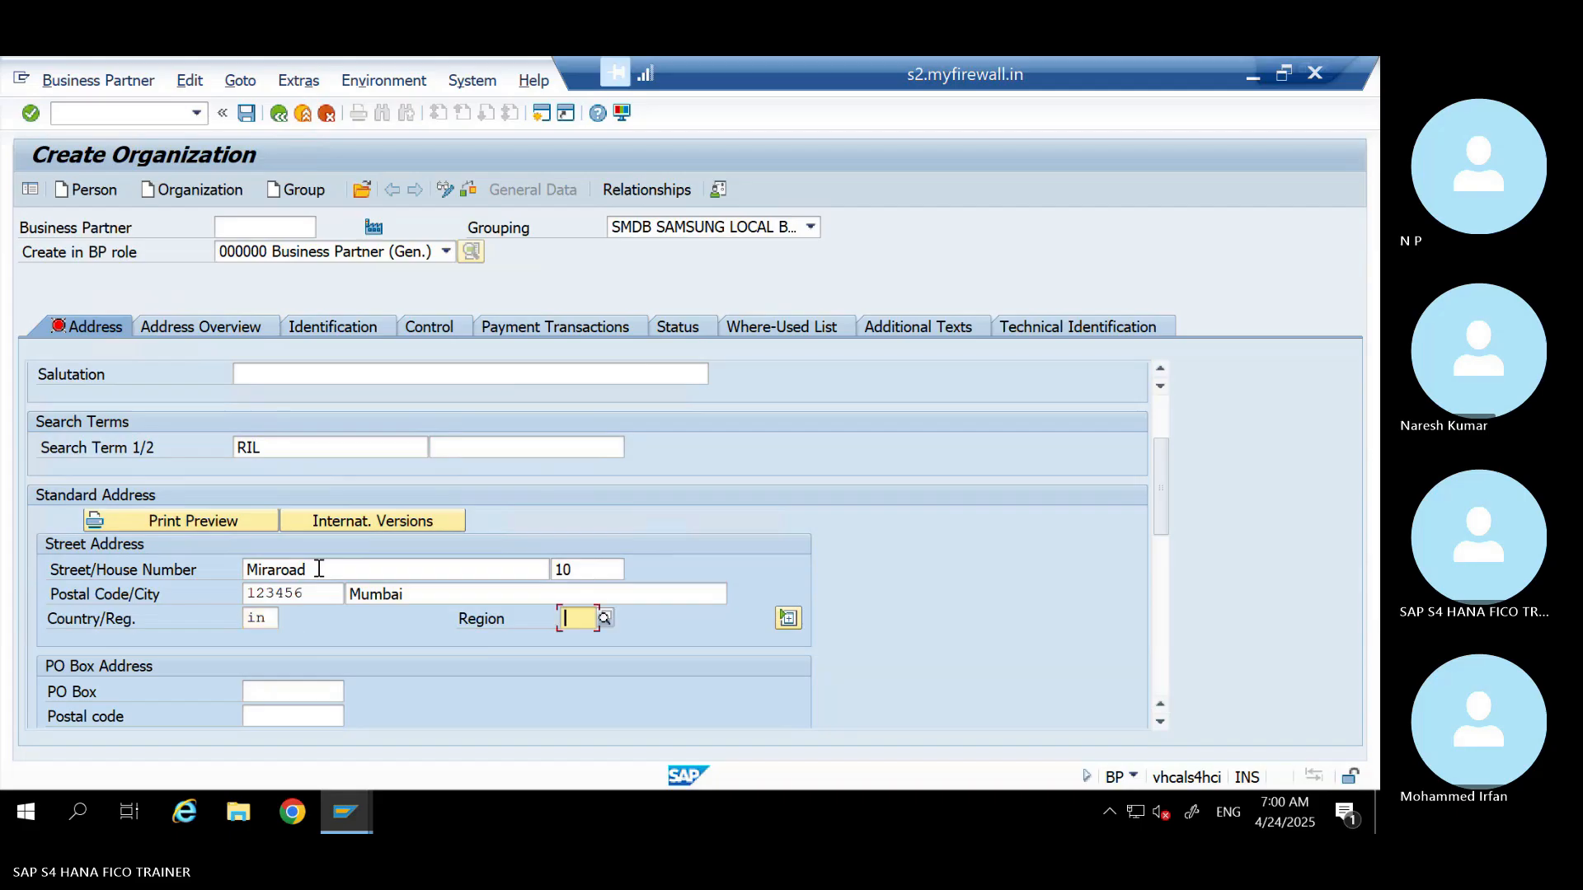
pyautogui.write('10')
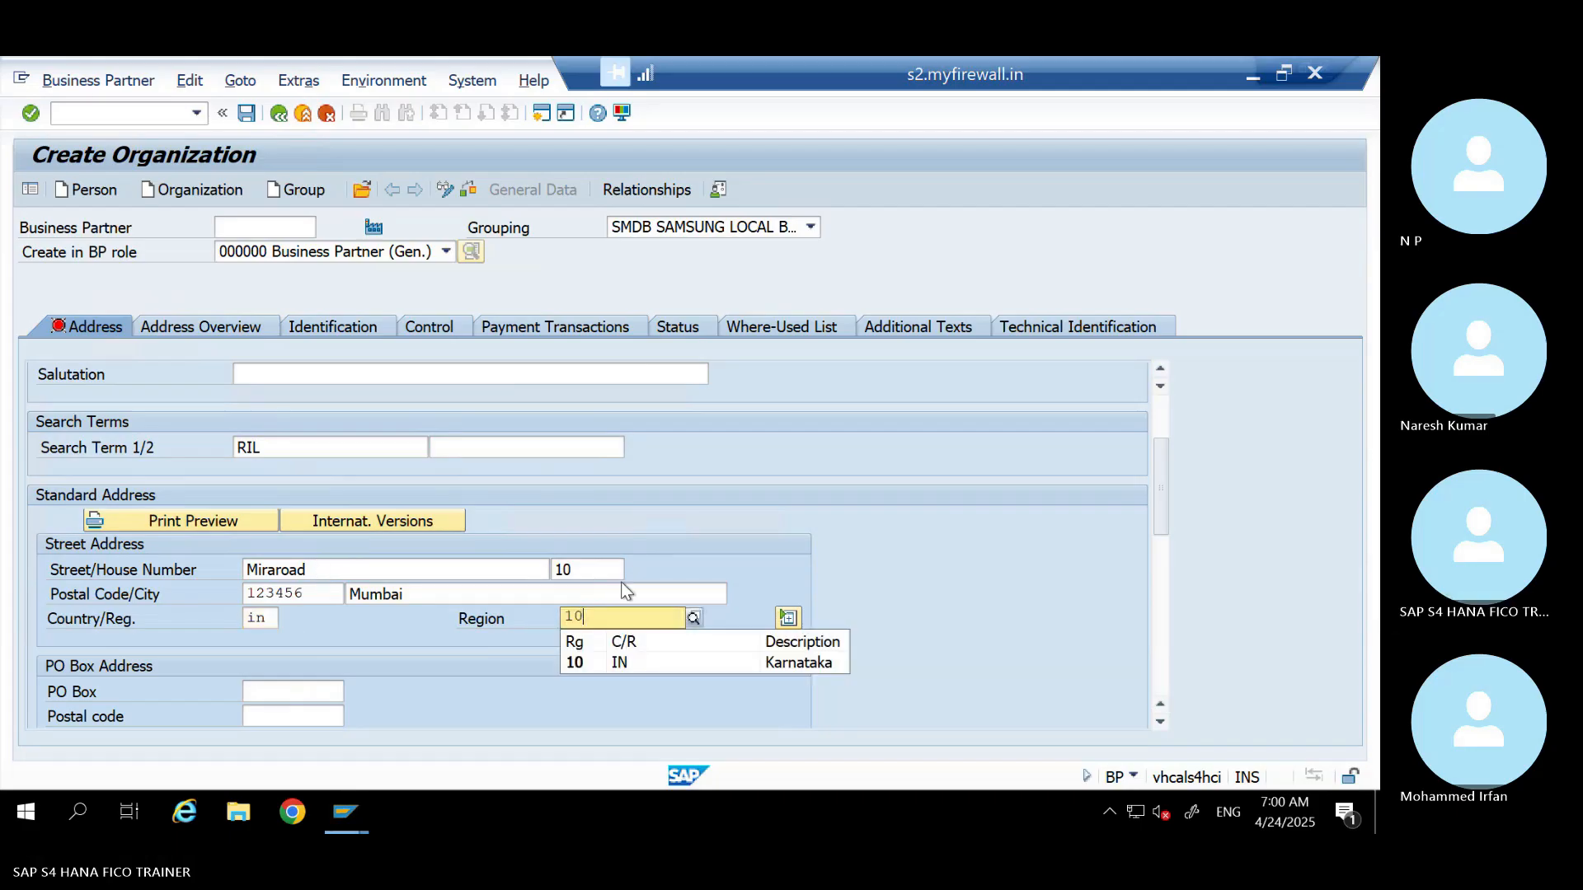
pyautogui.press('BackSpace')
pyautogui.press('BackSpace')
# Choose region 13 Maharashtra for the standard address from the list of Indian regions
pyautogui.click(606, 617)
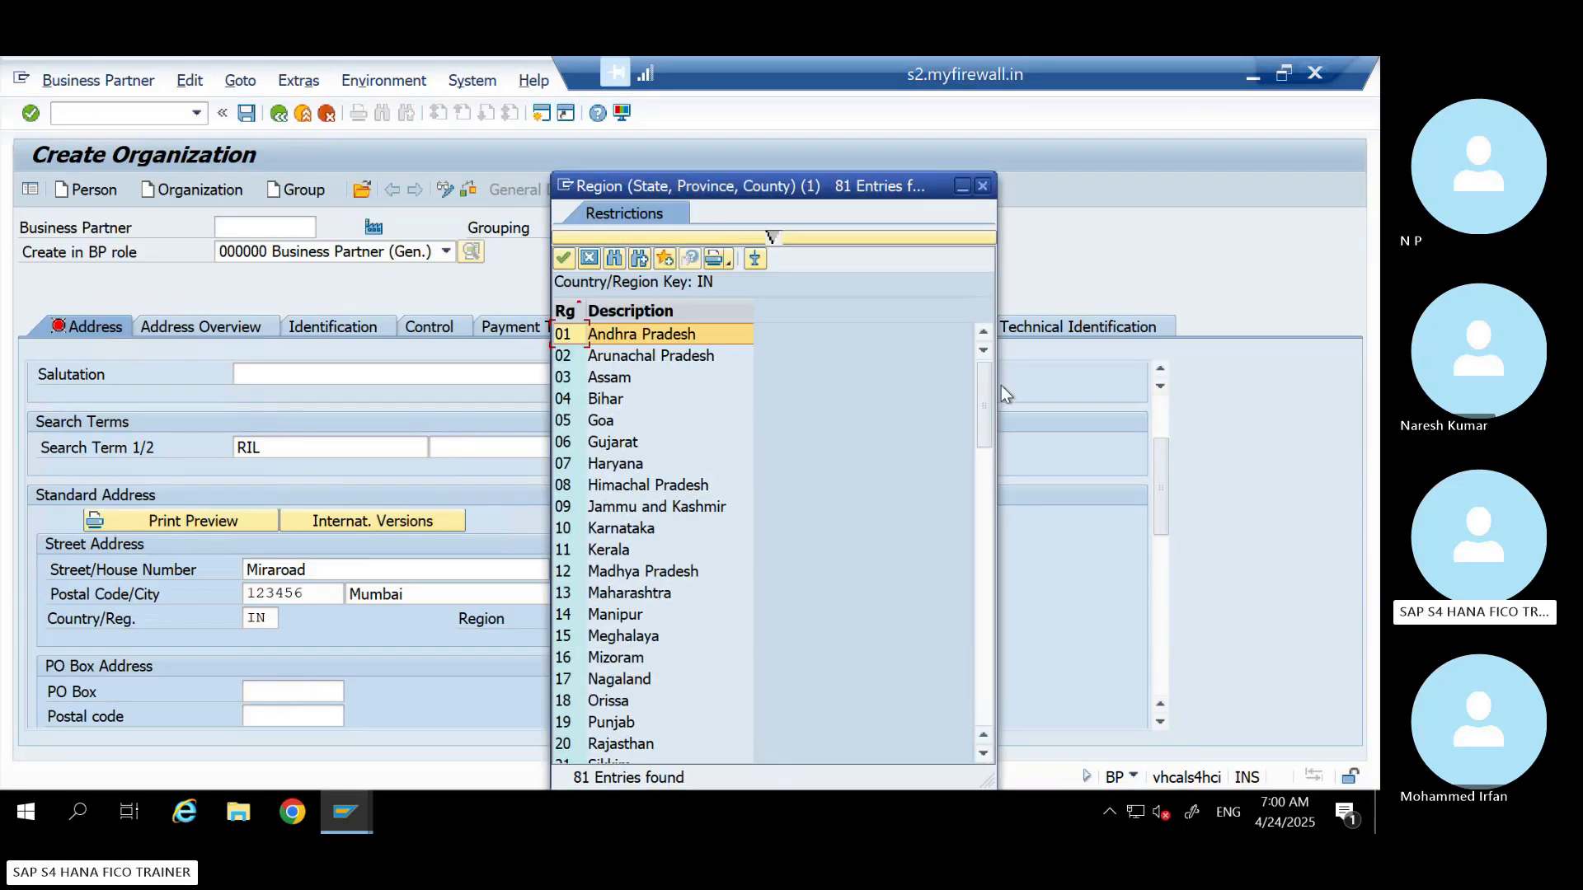
pyautogui.moveTo(987, 389); pyautogui.dragTo(992, 461)
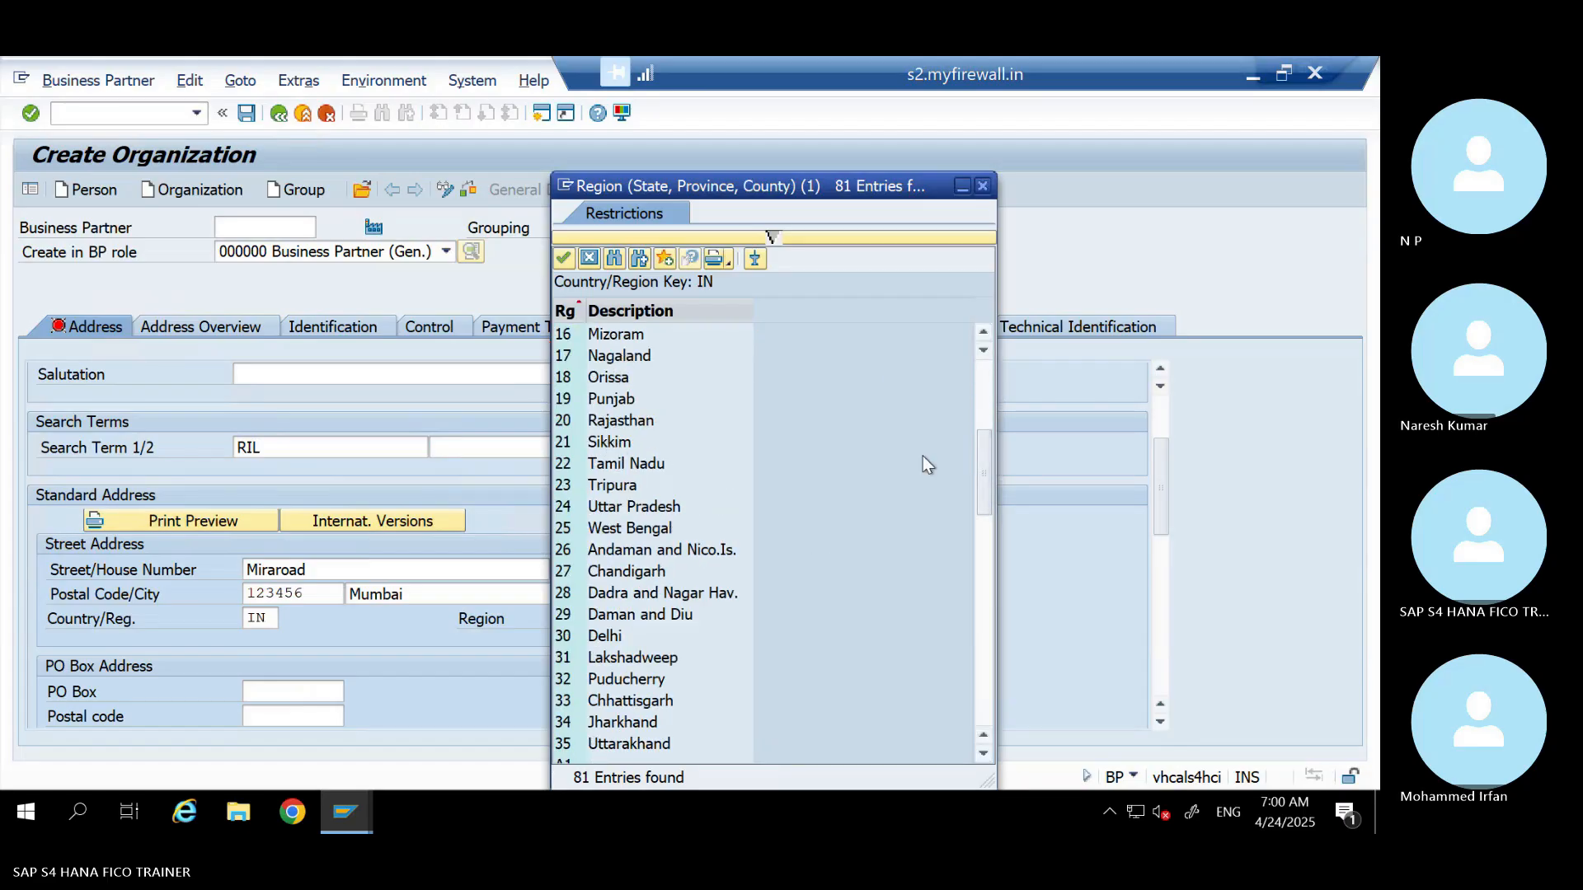
pyautogui.click(981, 329)
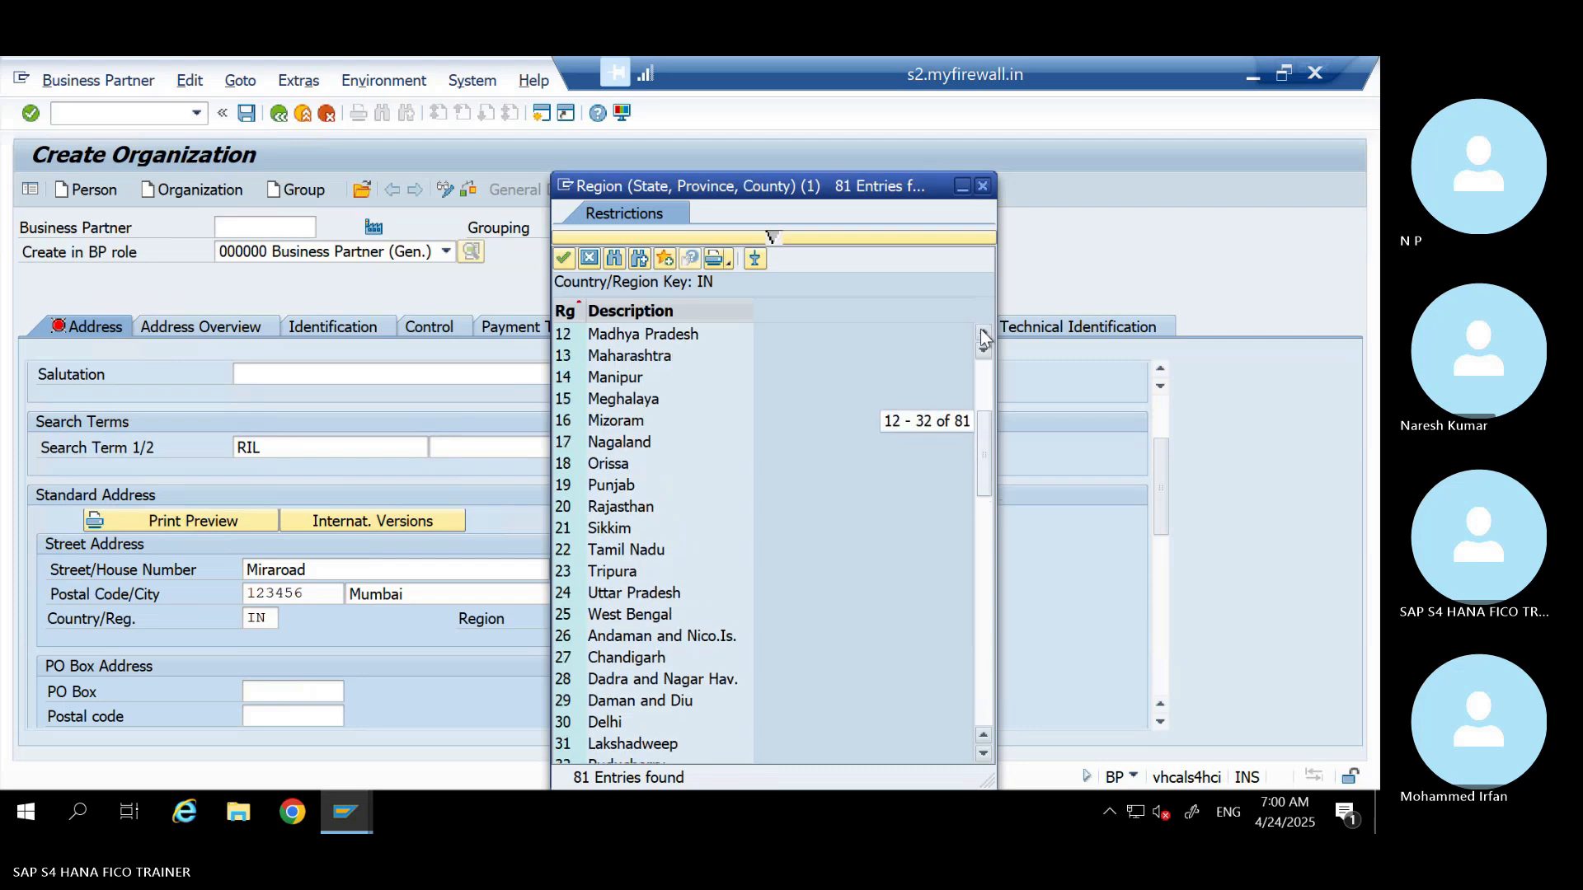
pyautogui.doubleClick(621, 396)
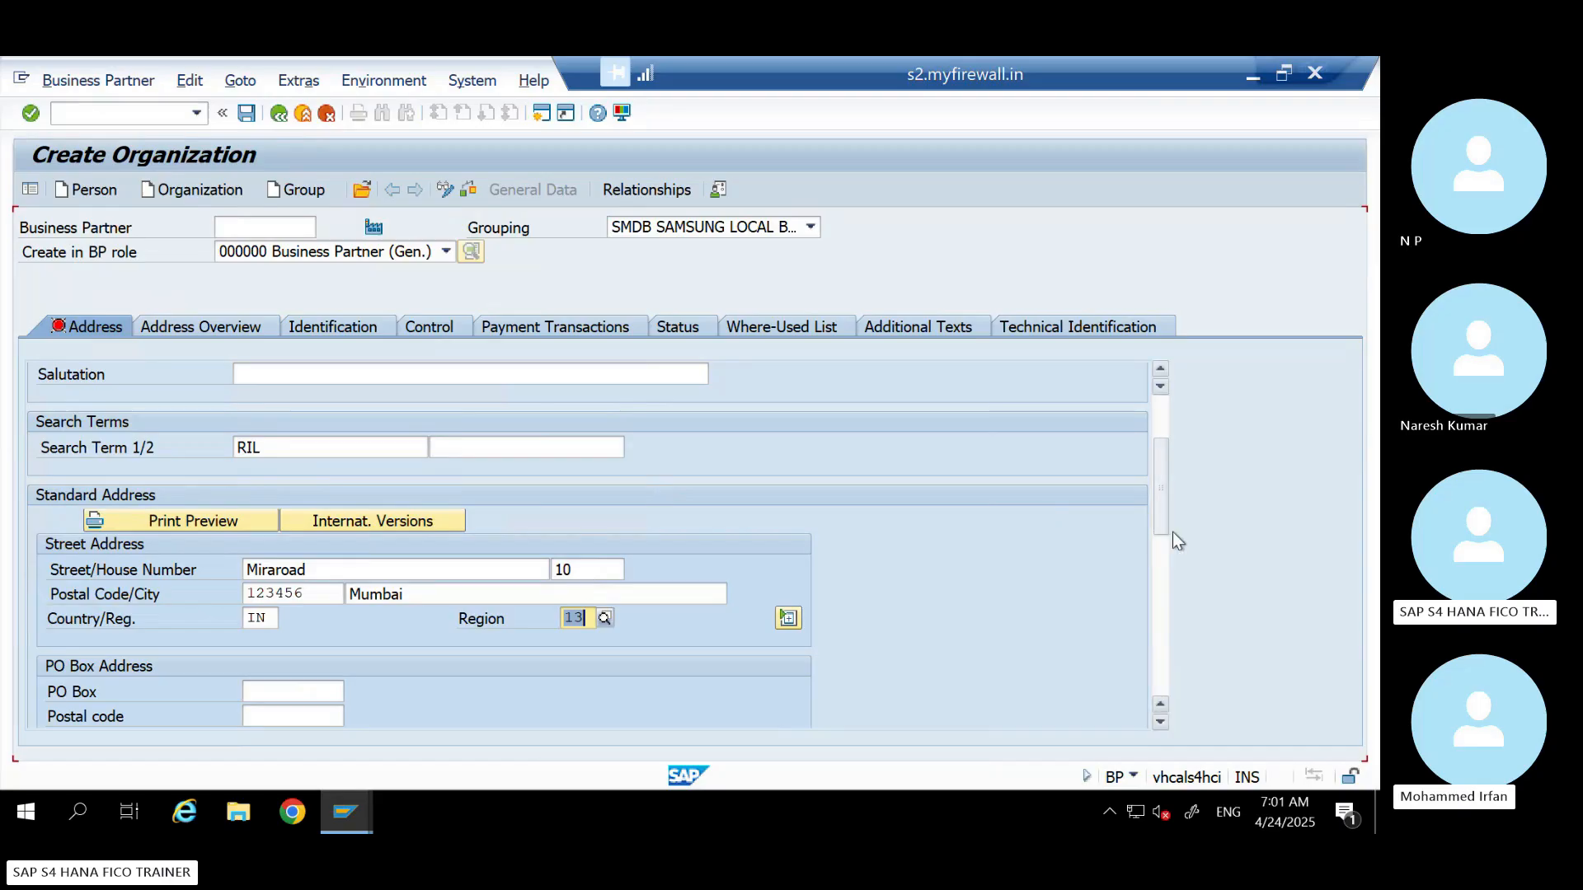
# Set the communication language to EN English and confirm the address entries
pyautogui.moveTo(1155, 515); pyautogui.dragTo(1153, 571)
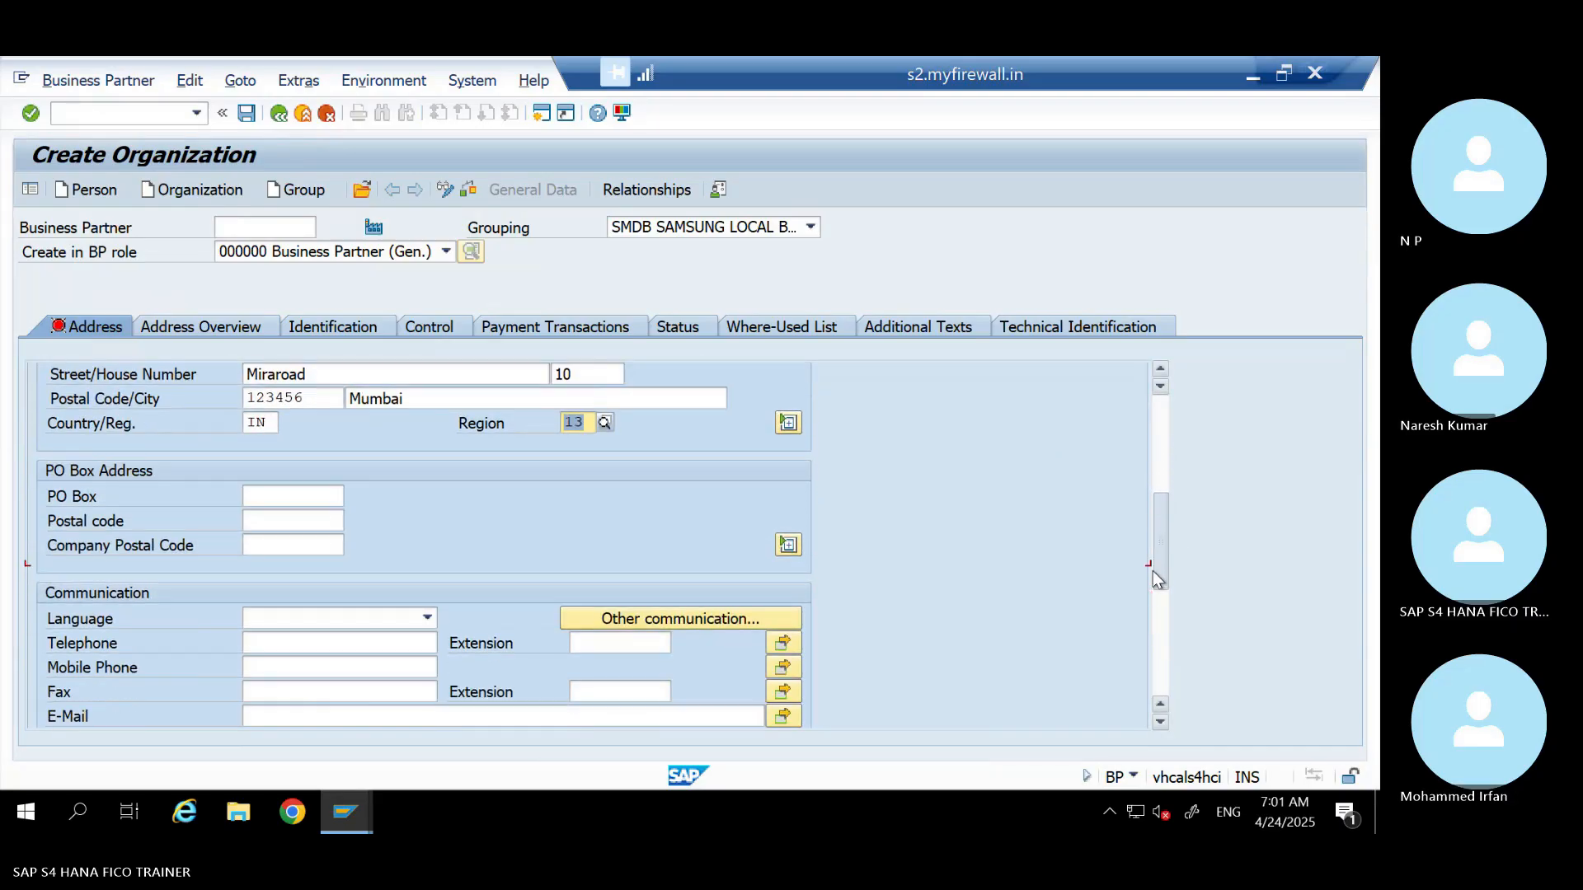
pyautogui.click(346, 625)
pyautogui.write('en')
pyautogui.press('Return')
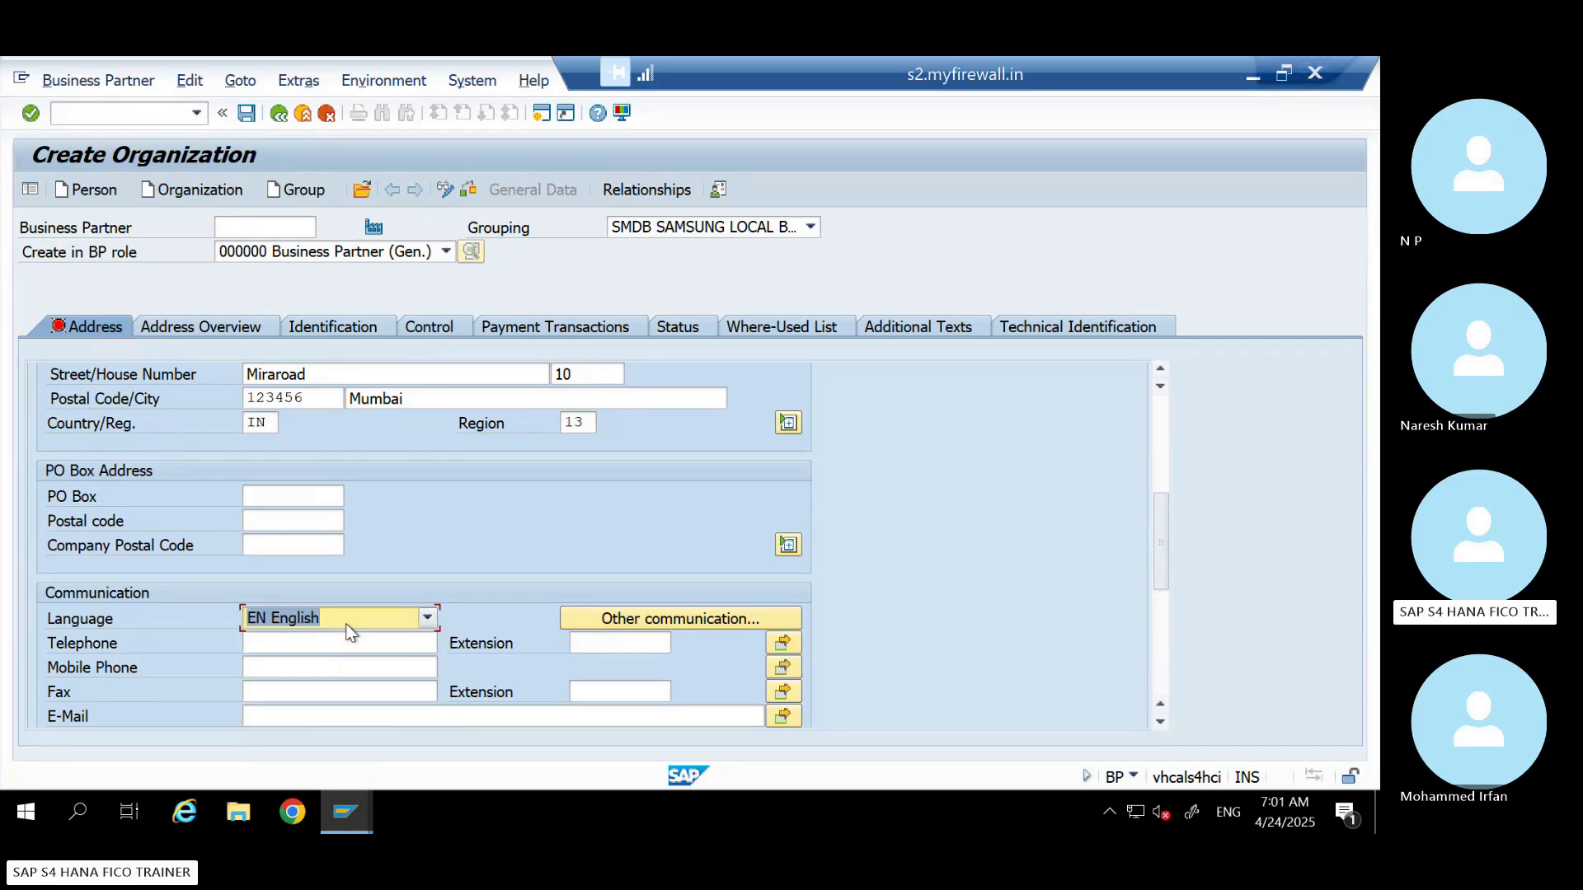
pyautogui.press('Return')
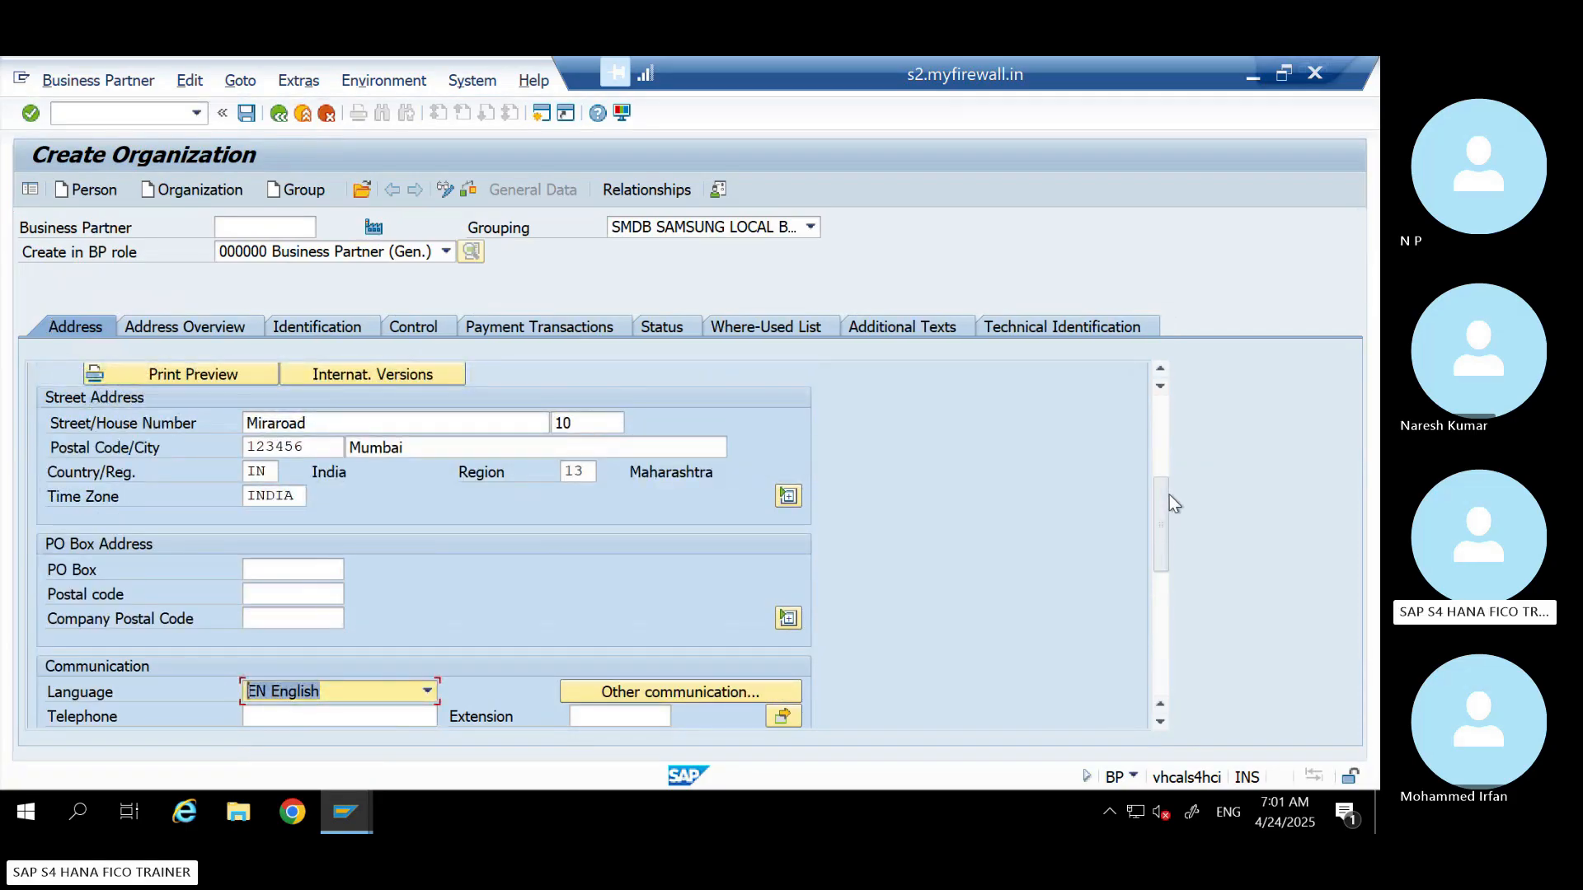
# Review the remaining address fields, the bank details and the address overview of the new organization, and return to its address data
pyautogui.moveTo(1159, 511); pyautogui.dragTo(1155, 671)
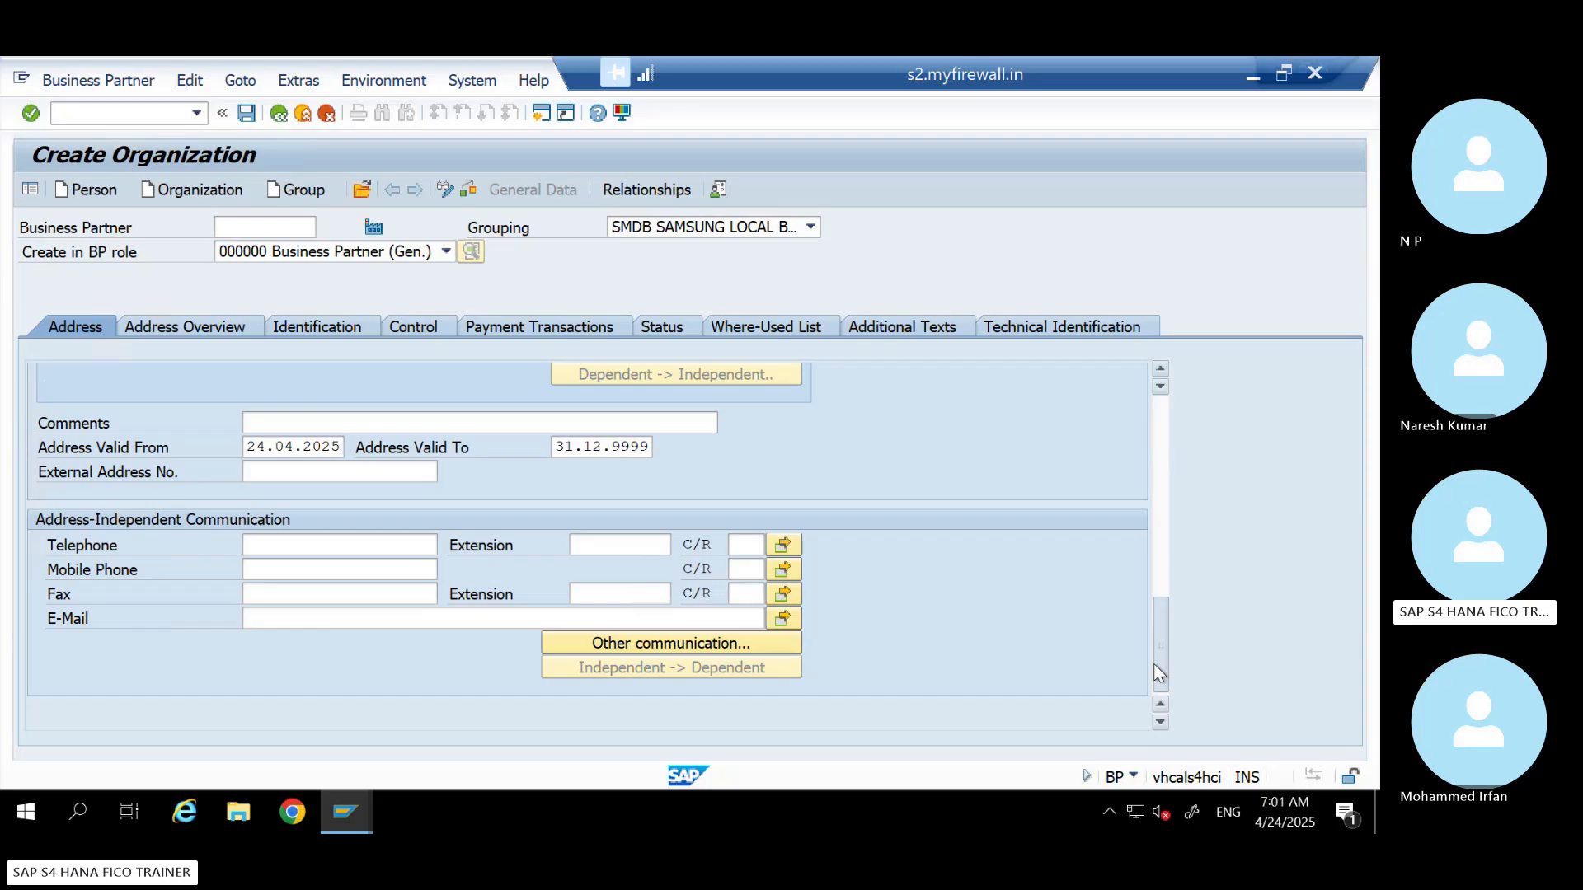
pyautogui.moveTo(1159, 673); pyautogui.dragTo(1164, 421)
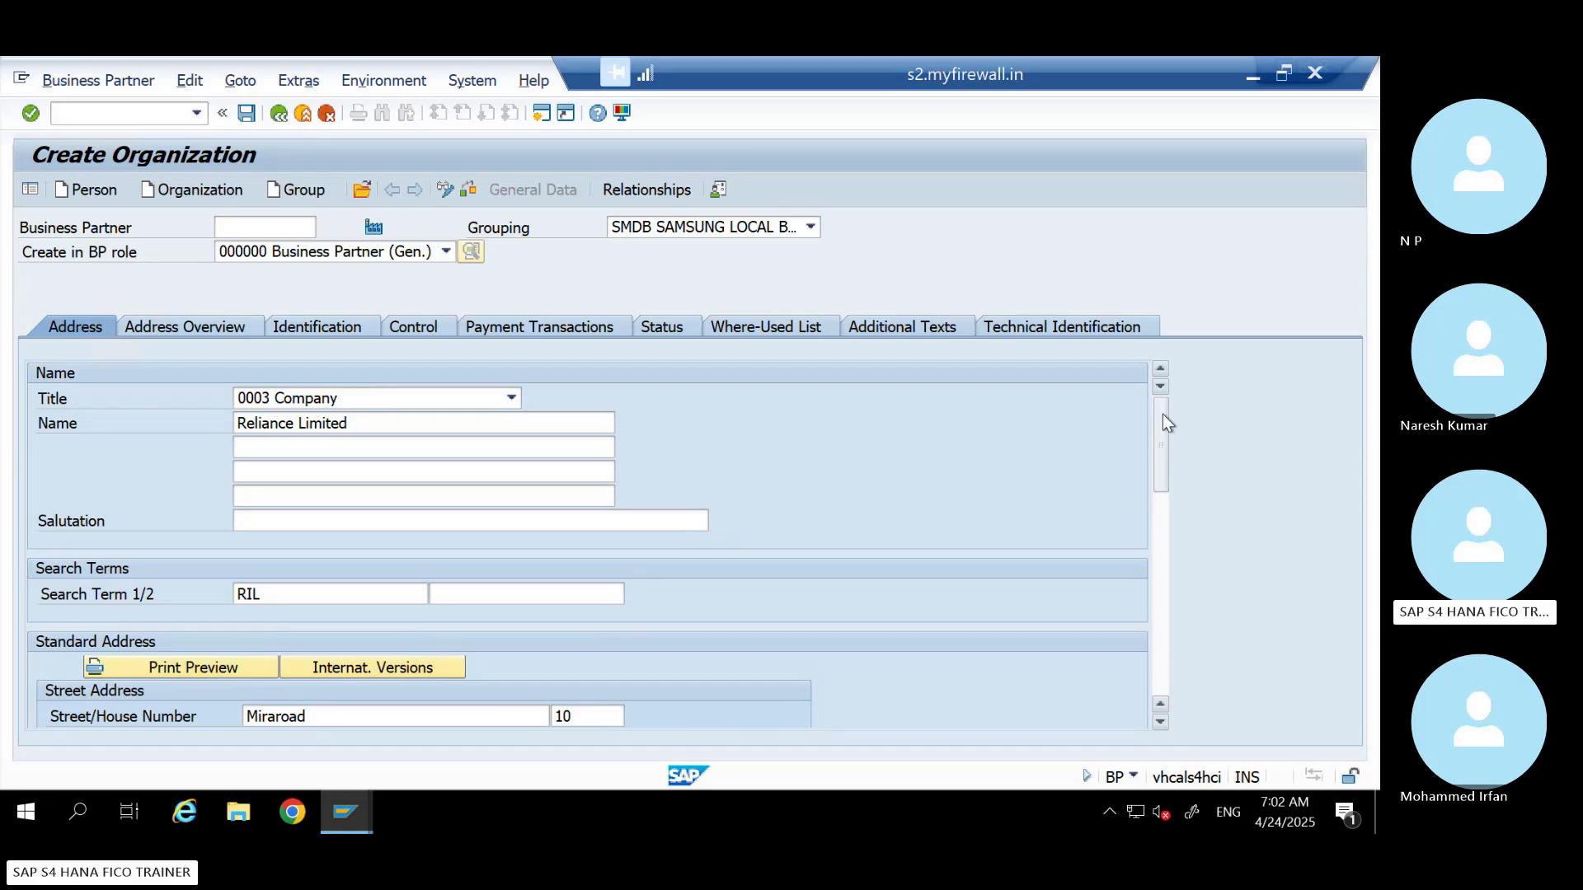
pyautogui.click(204, 329)
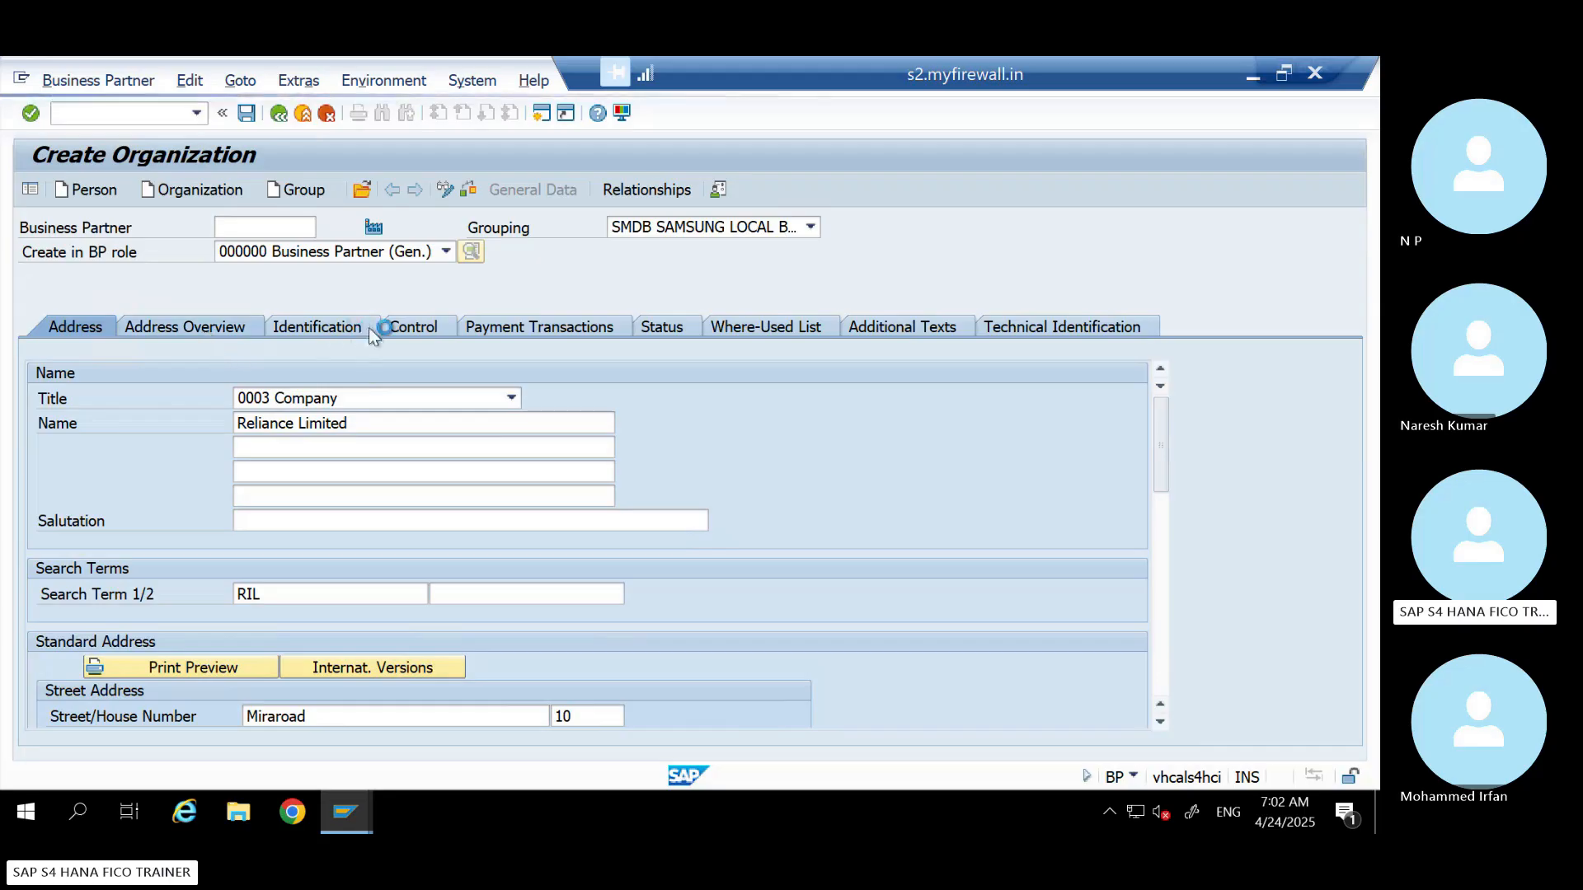
pyautogui.click(567, 329)
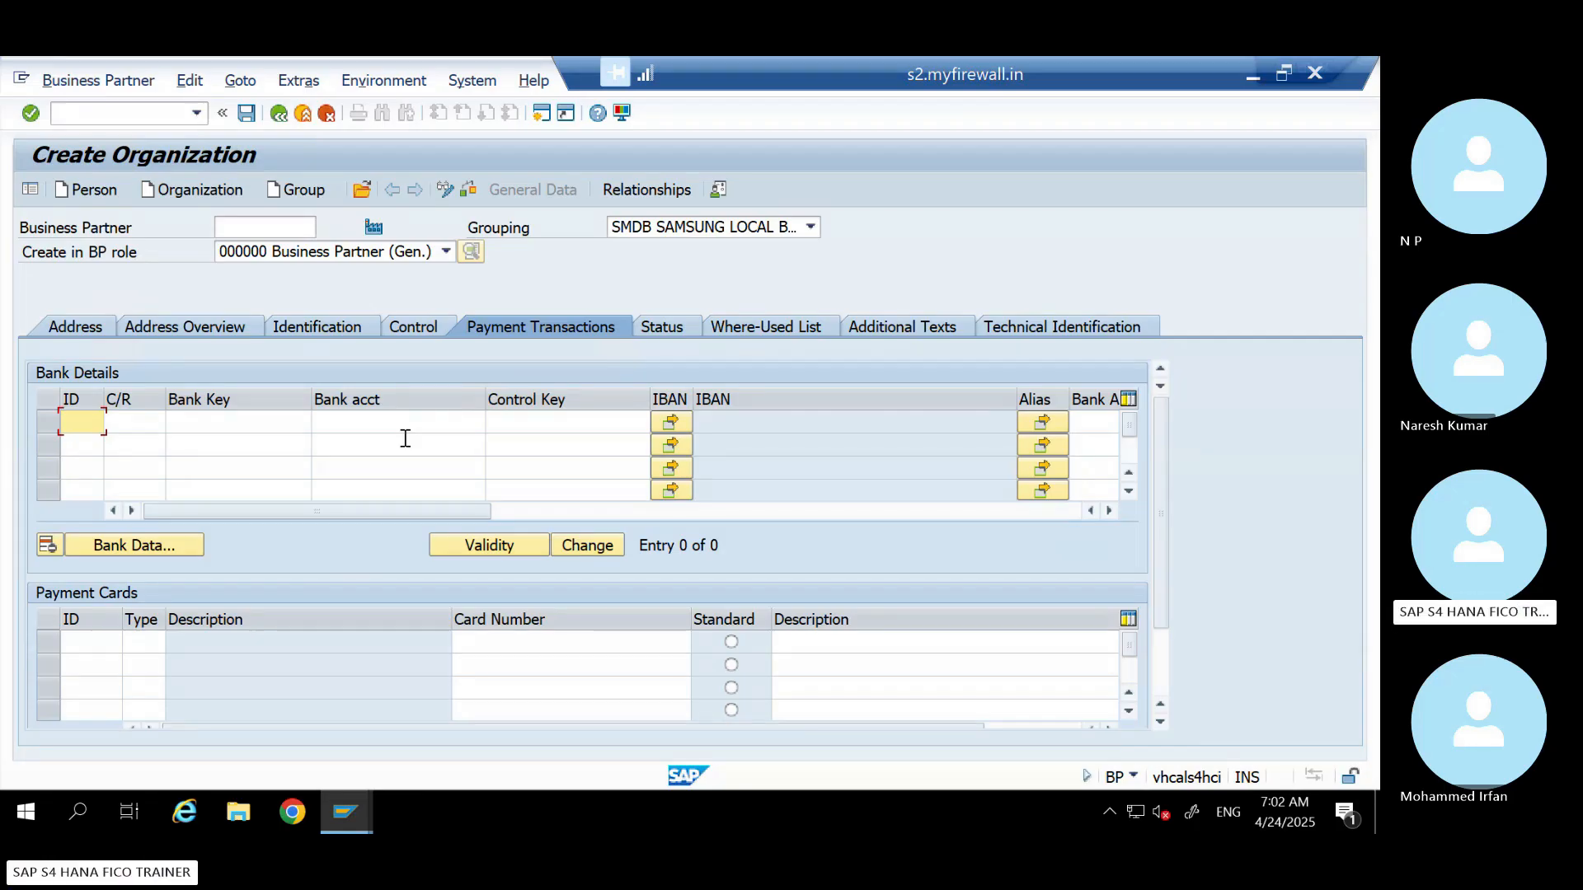
pyautogui.click(213, 324)
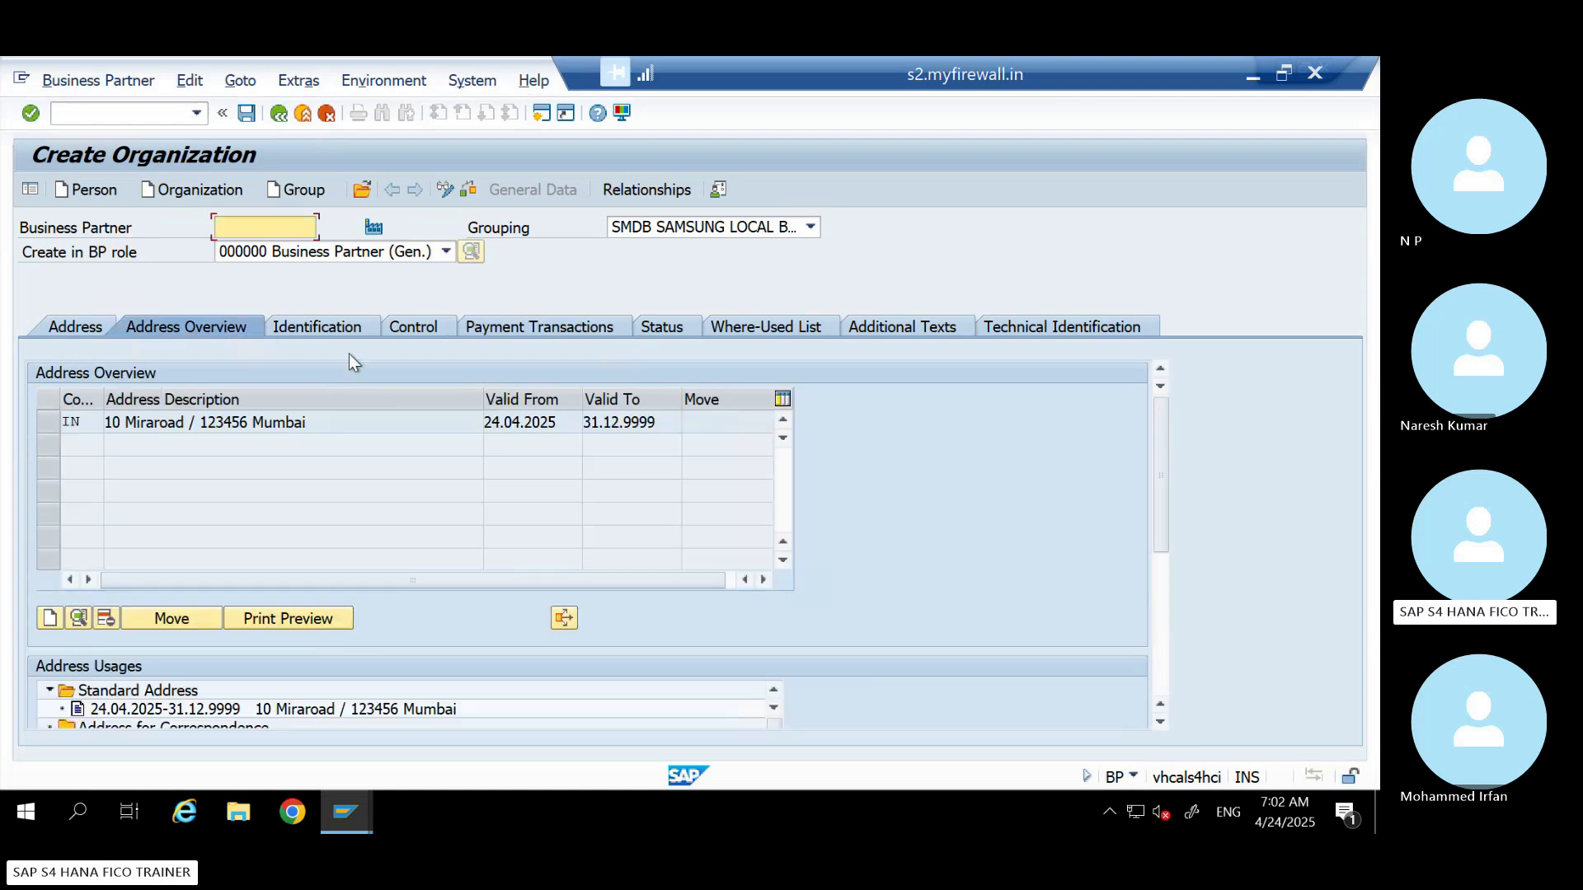
pyautogui.moveTo(1163, 483); pyautogui.dragTo(1161, 541)
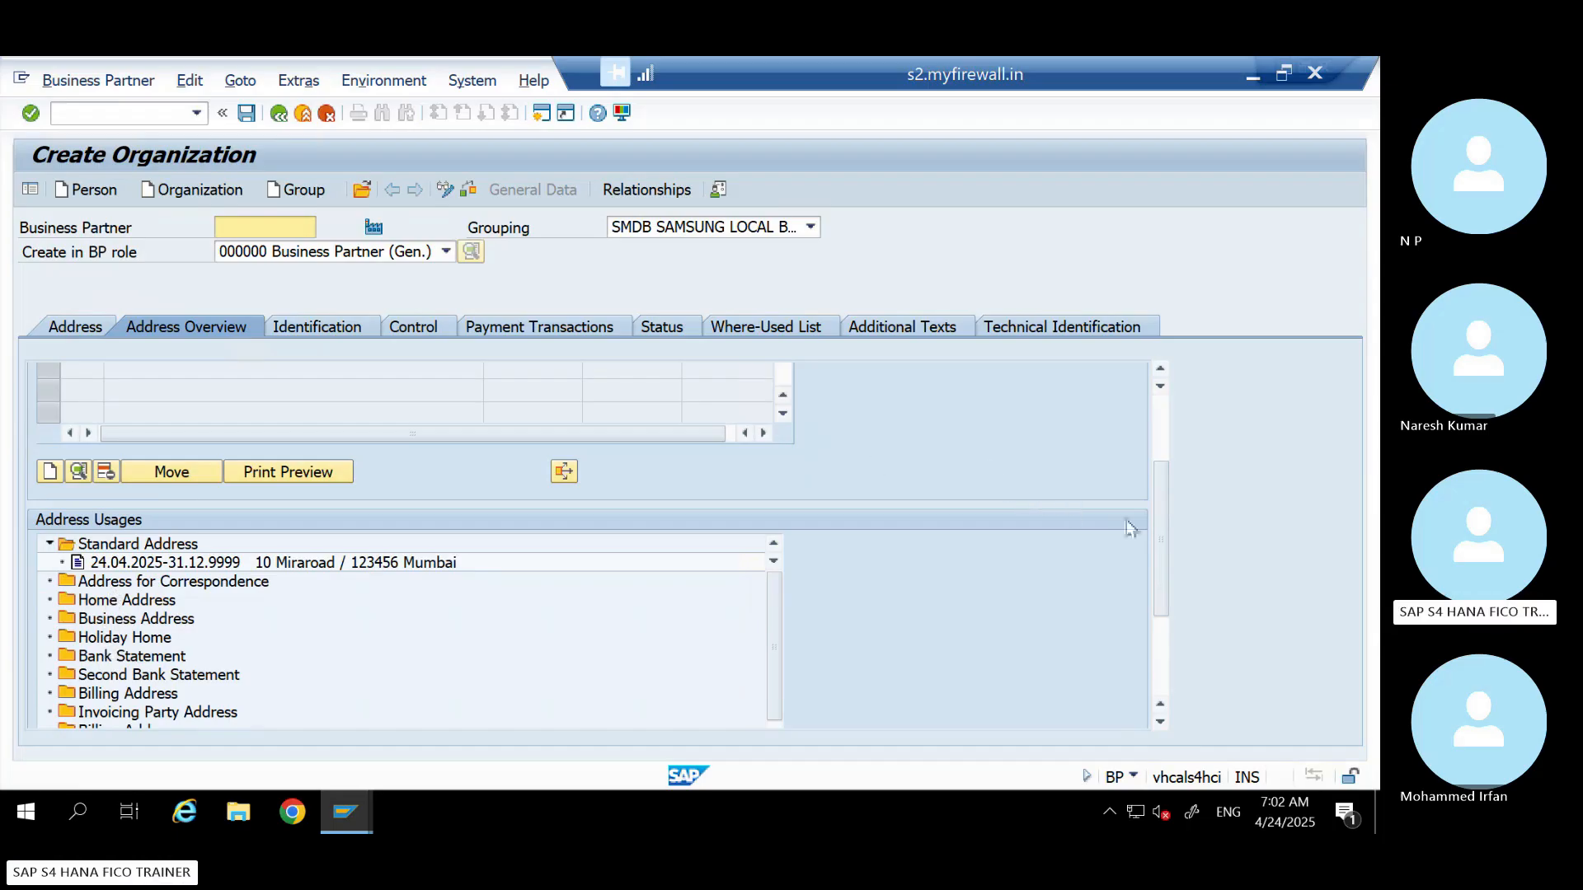
pyautogui.moveTo(1159, 549); pyautogui.dragTo(1156, 439)
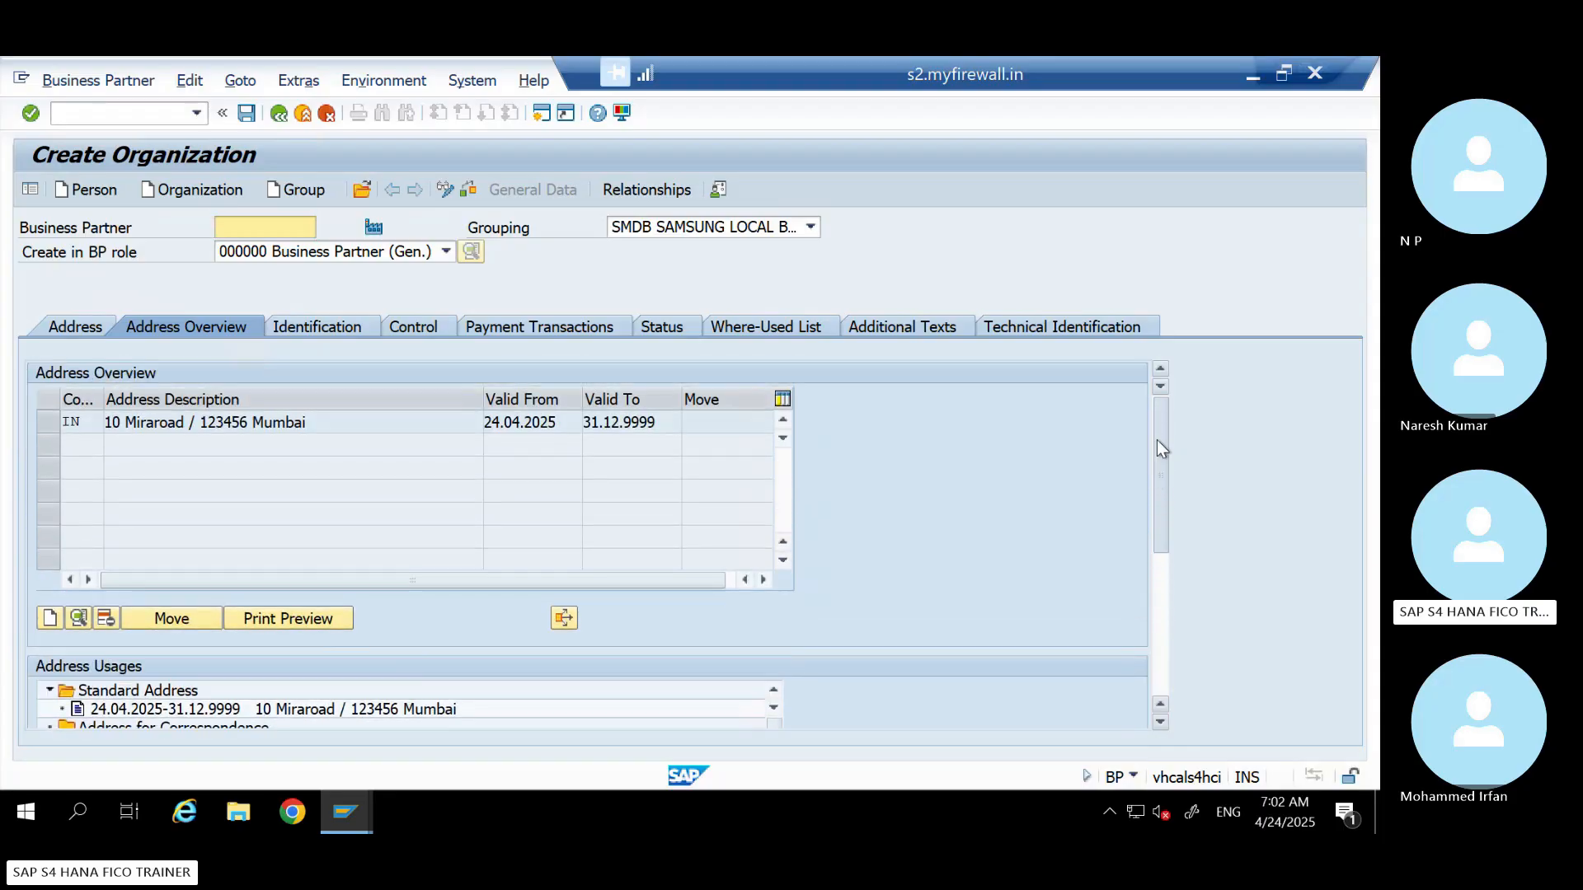
pyautogui.click(81, 329)
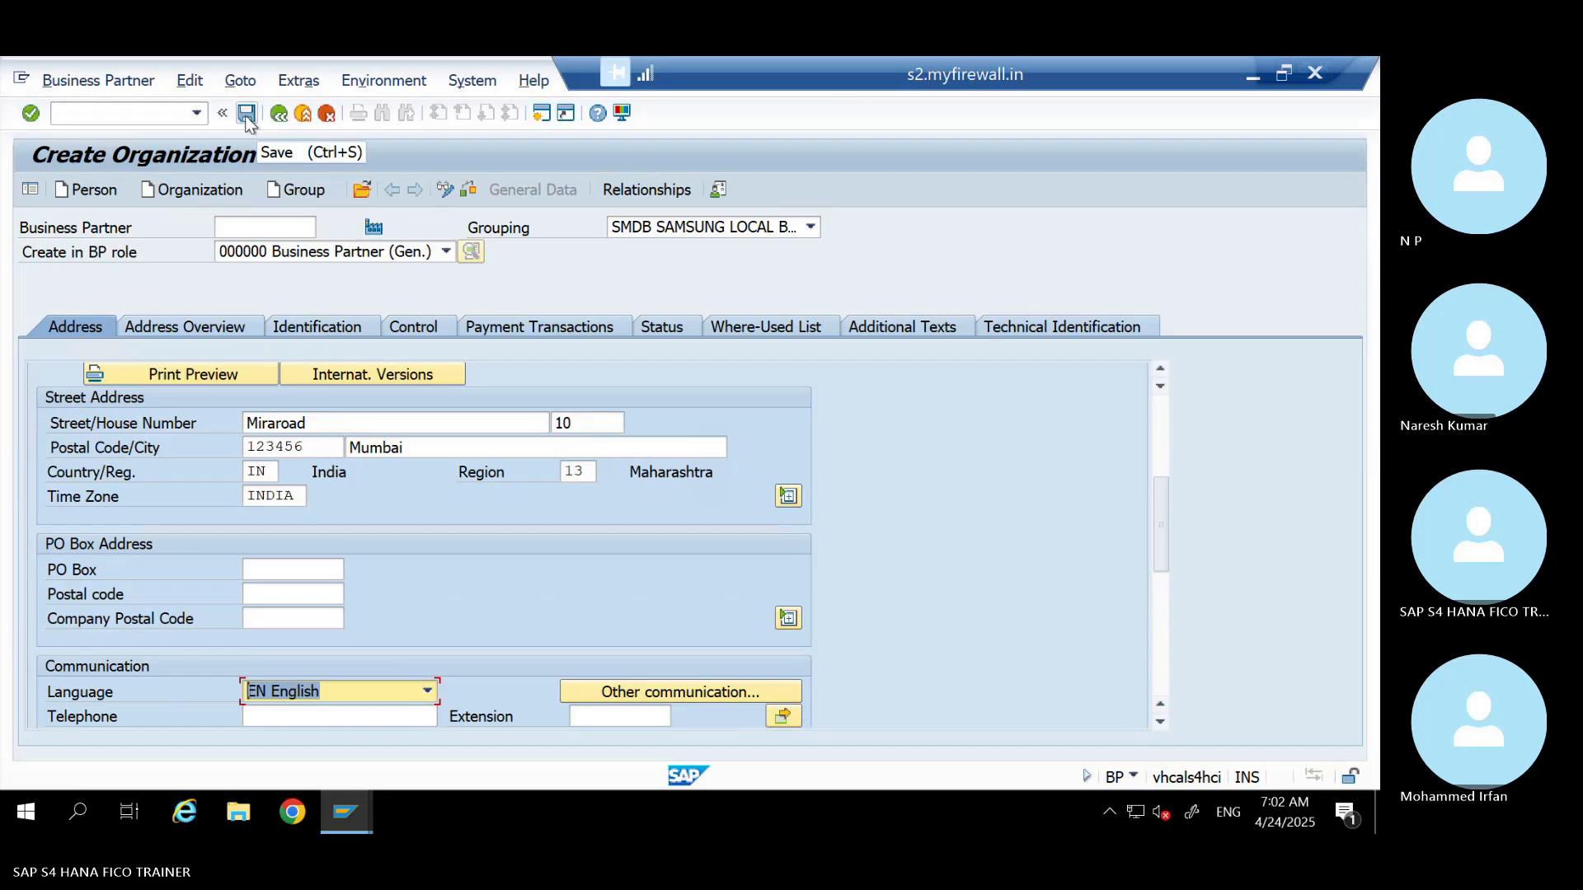
# Save the new organization and highlight its business partner number and name
pyautogui.click(247, 115)
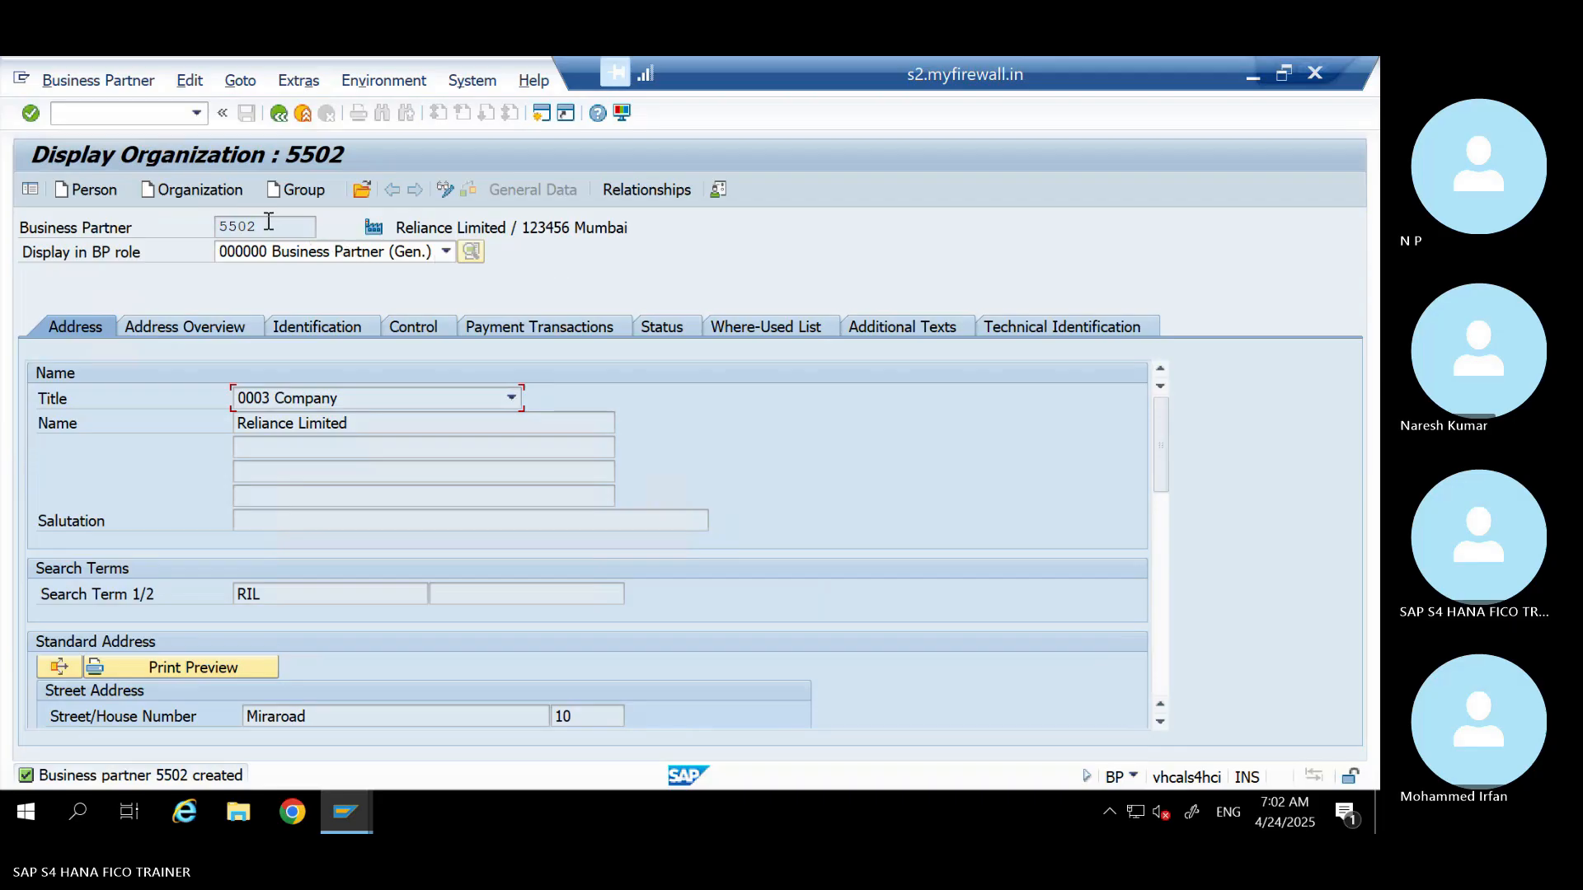
pyautogui.moveTo(260, 226); pyautogui.dragTo(202, 228)
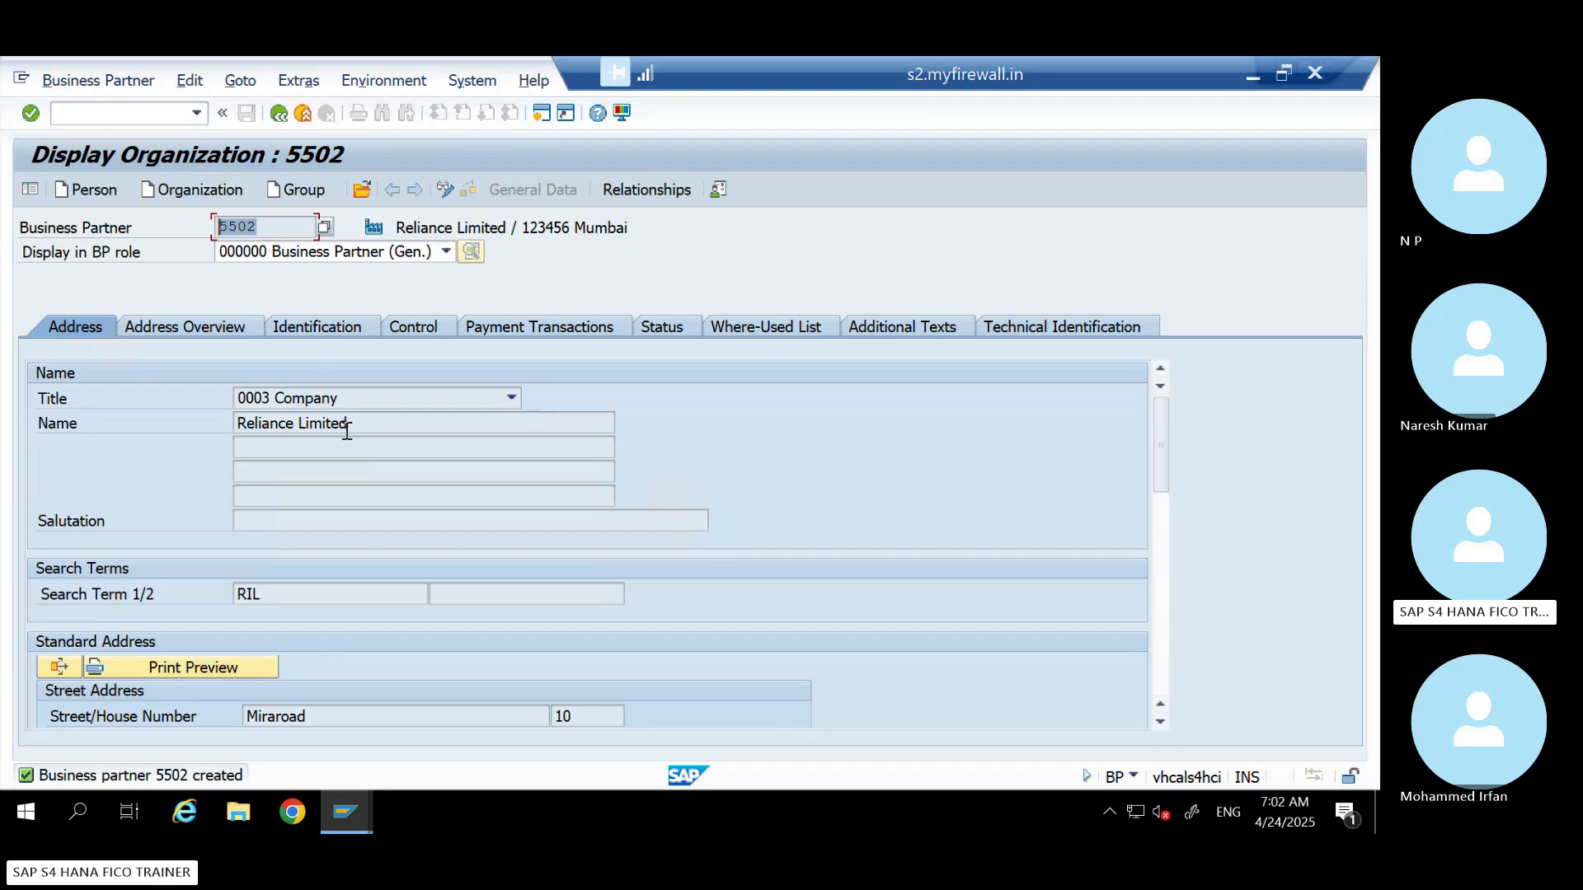
pyautogui.moveTo(350, 431); pyautogui.dragTo(212, 427)
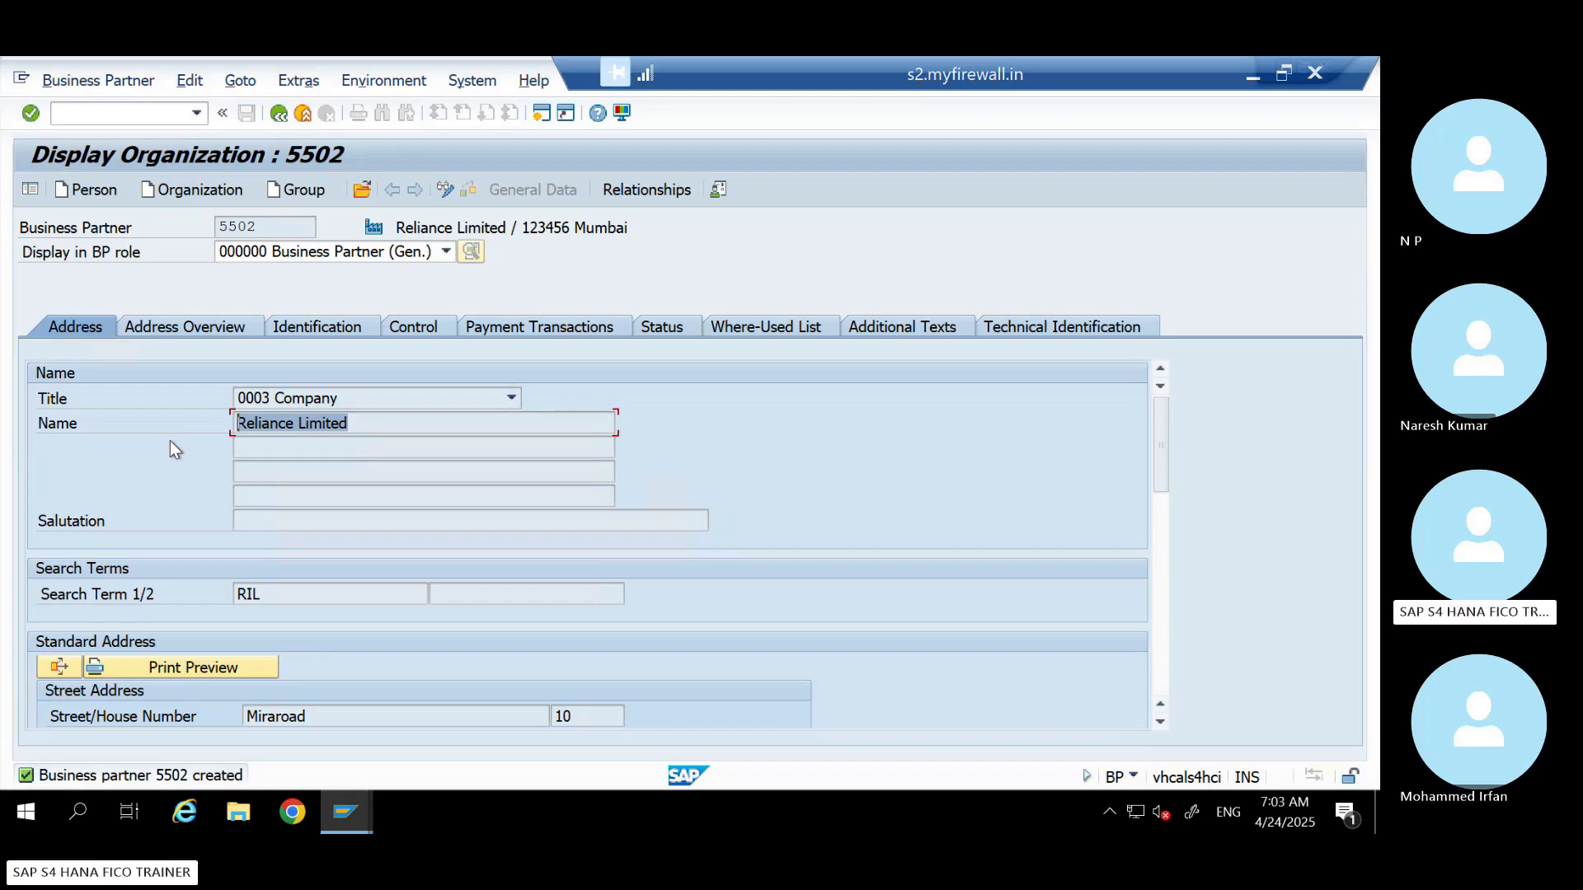
# Switch the saved business partner to change mode and assign it the new role FLVN00 FI Vendor
pyautogui.click(432, 254)
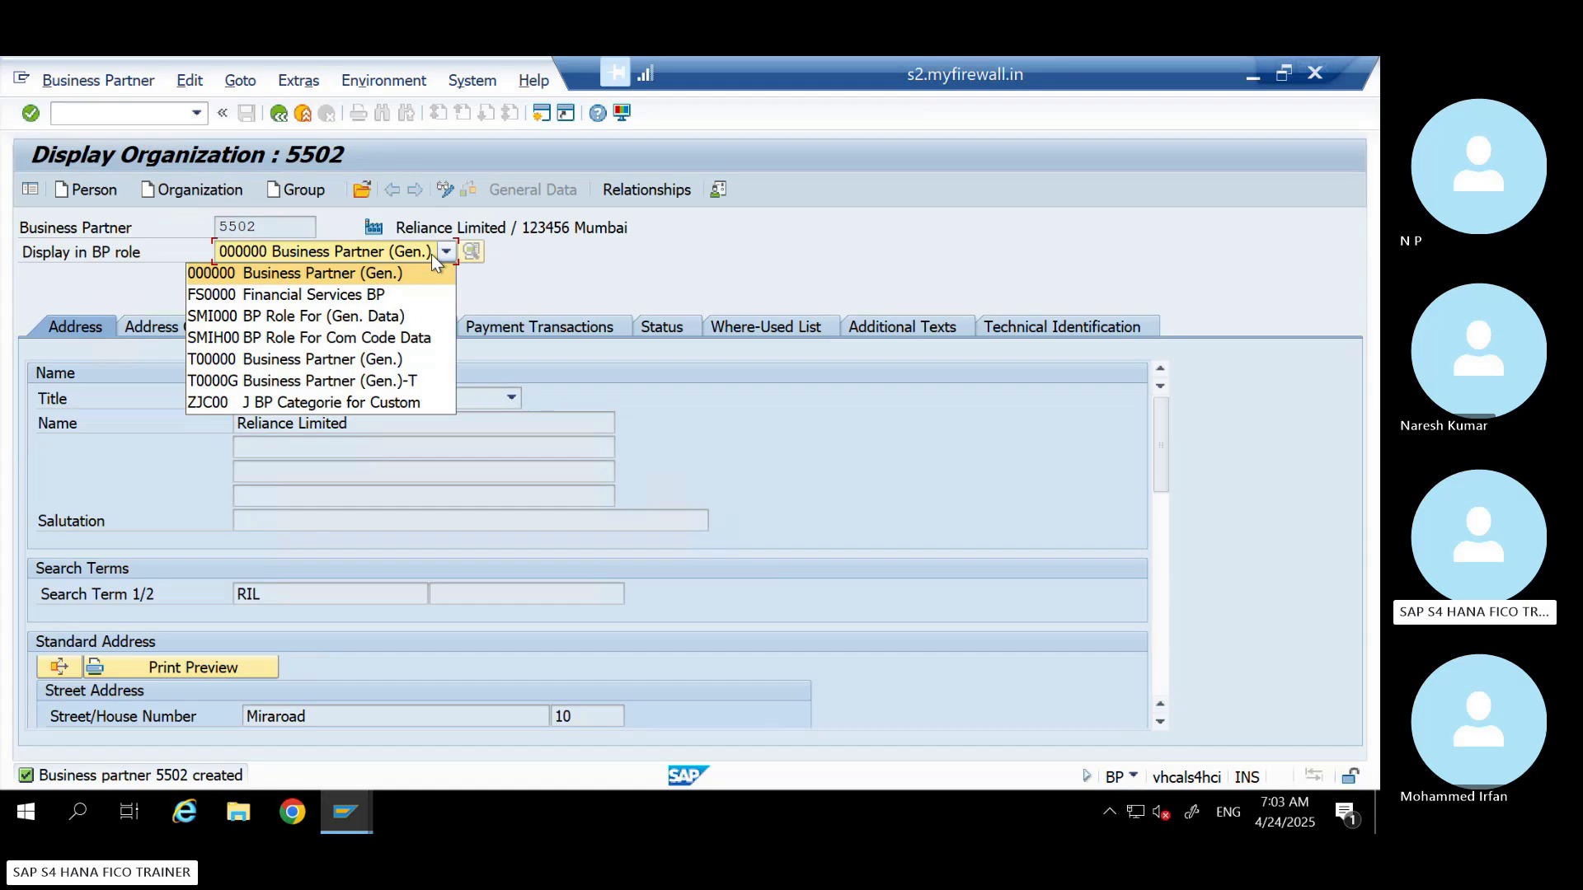
pyautogui.click(442, 189)
pyautogui.click(442, 190)
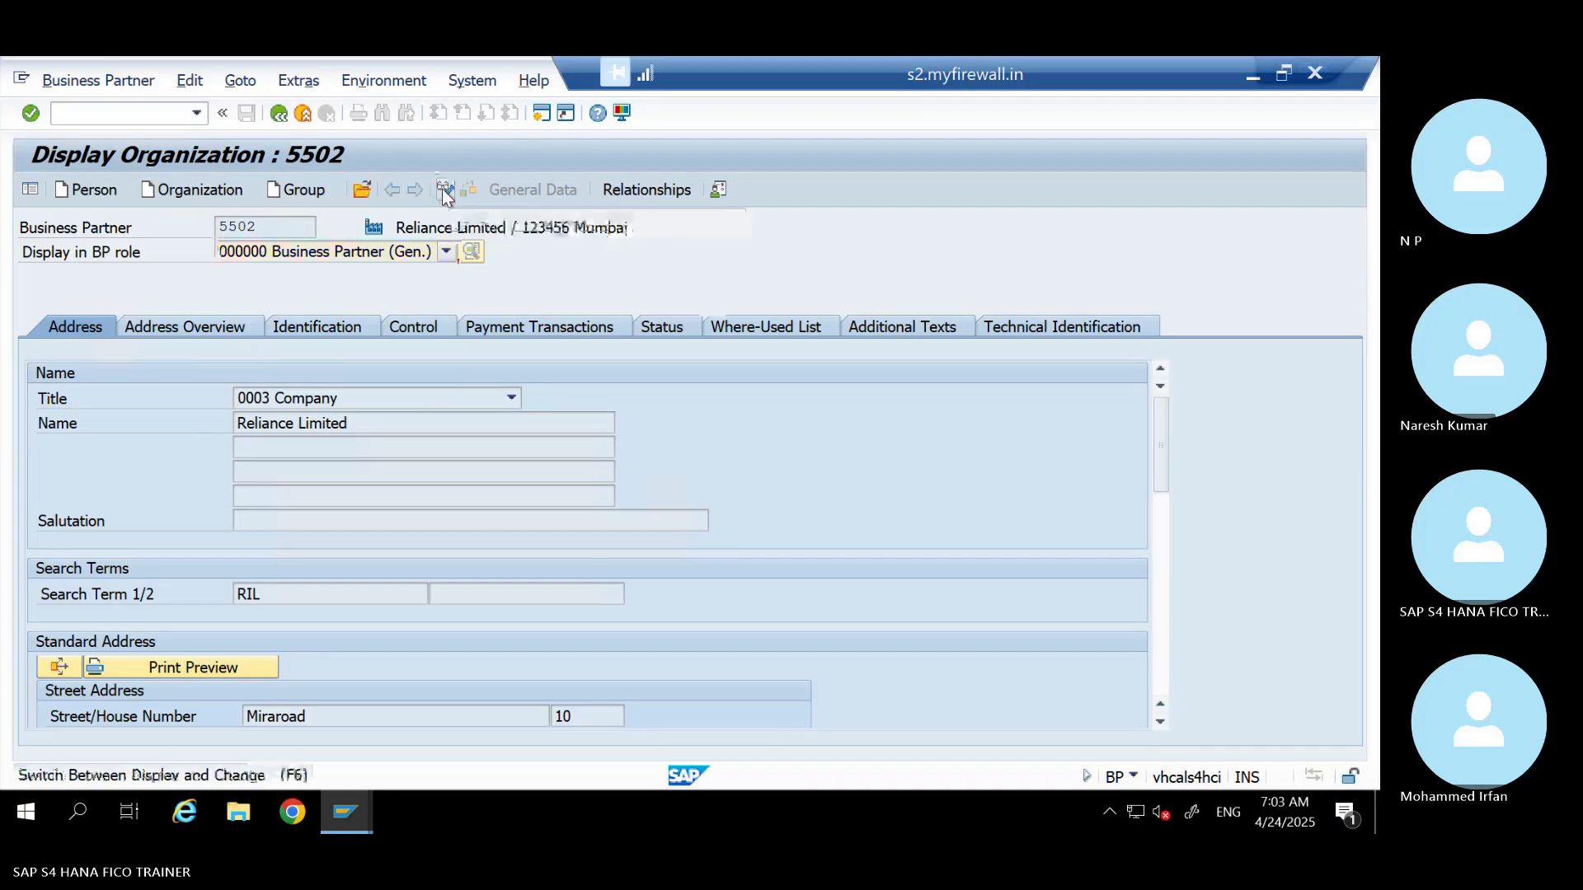
pyautogui.click(400, 254)
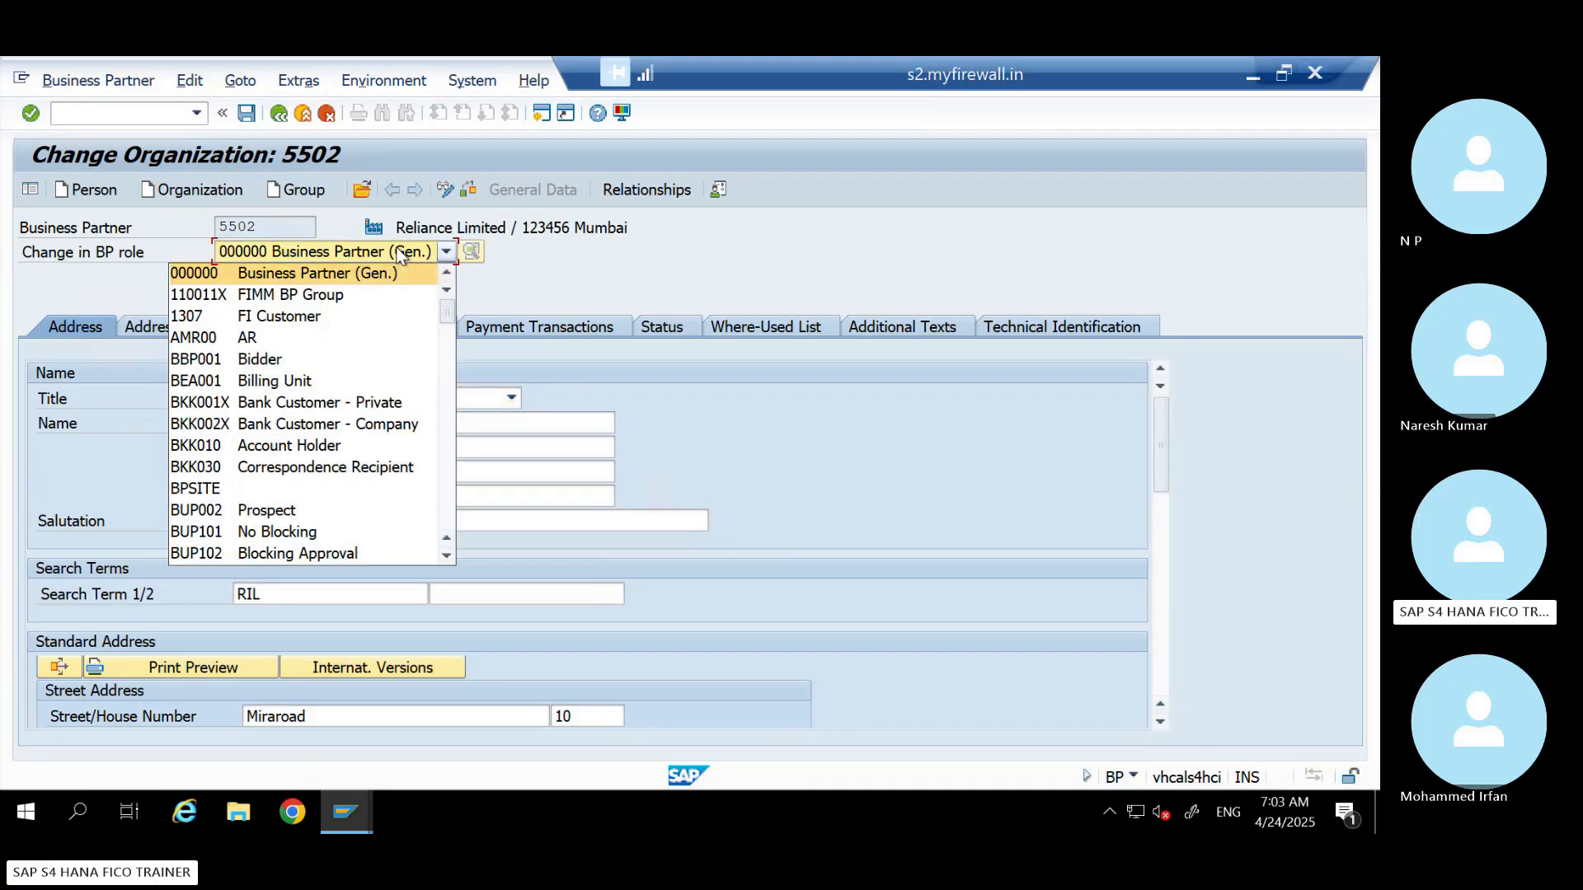
pyautogui.write('flv')
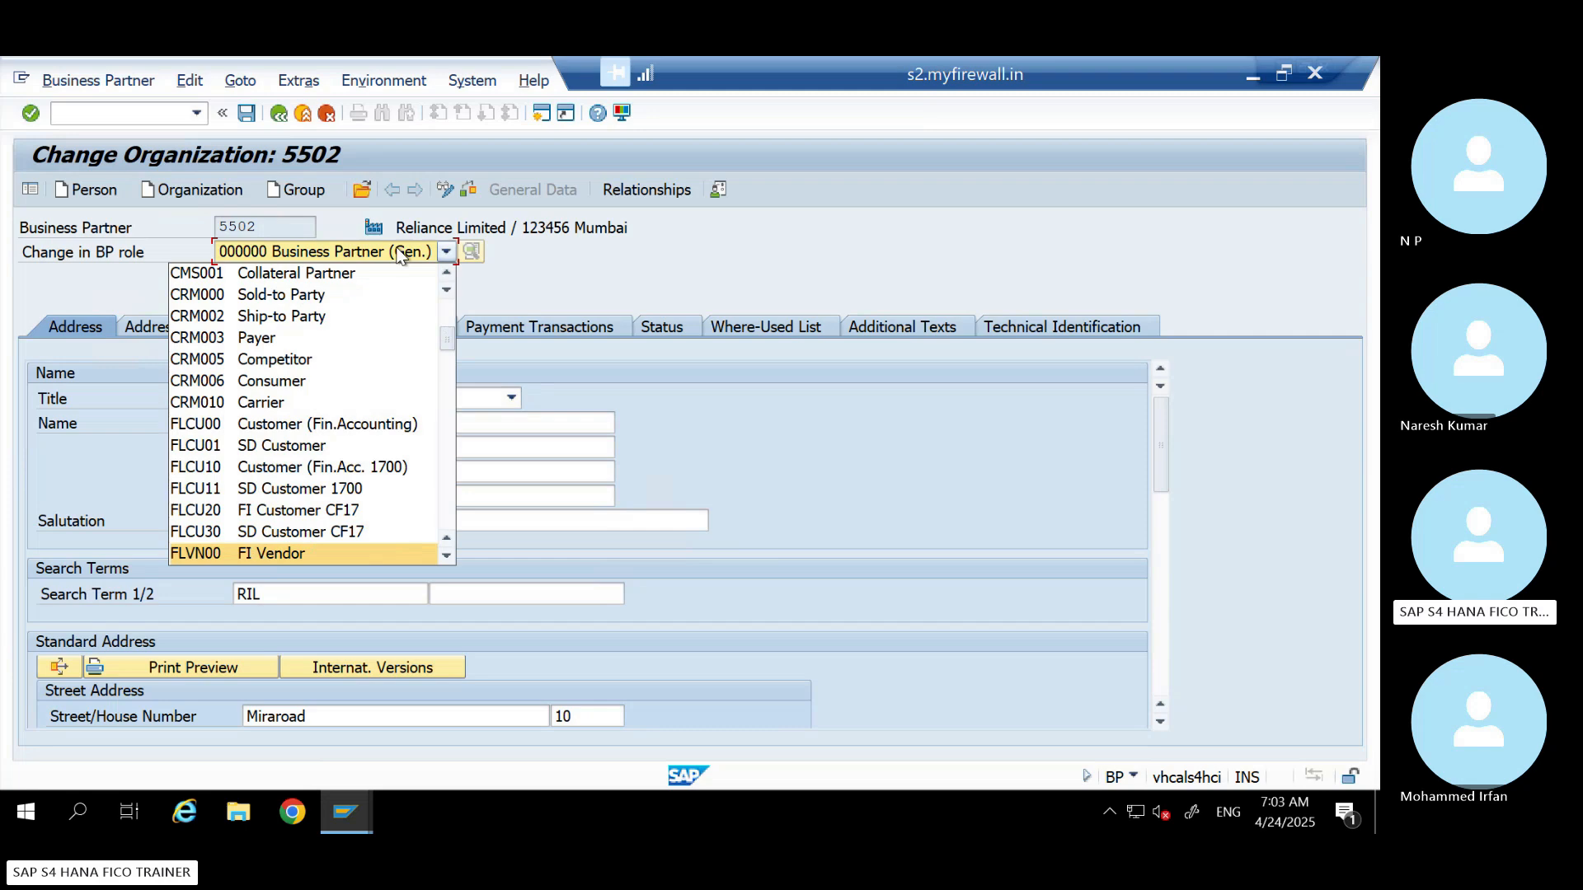
pyautogui.click(202, 552)
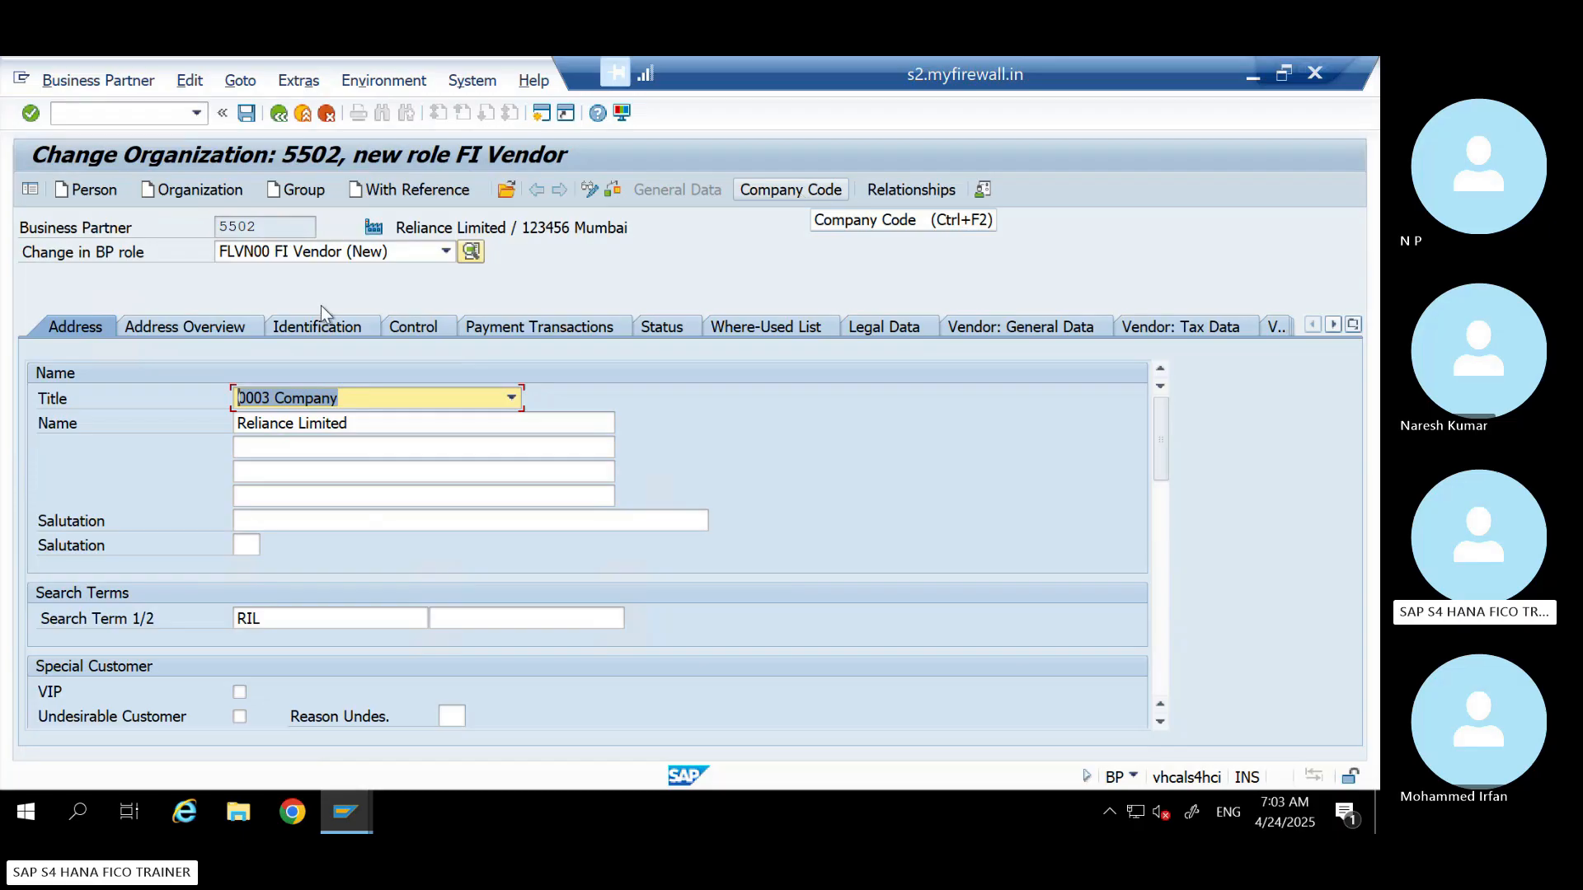
# Check the Supplier field in the vendor's company code data and return to its general data
pyautogui.click(807, 196)
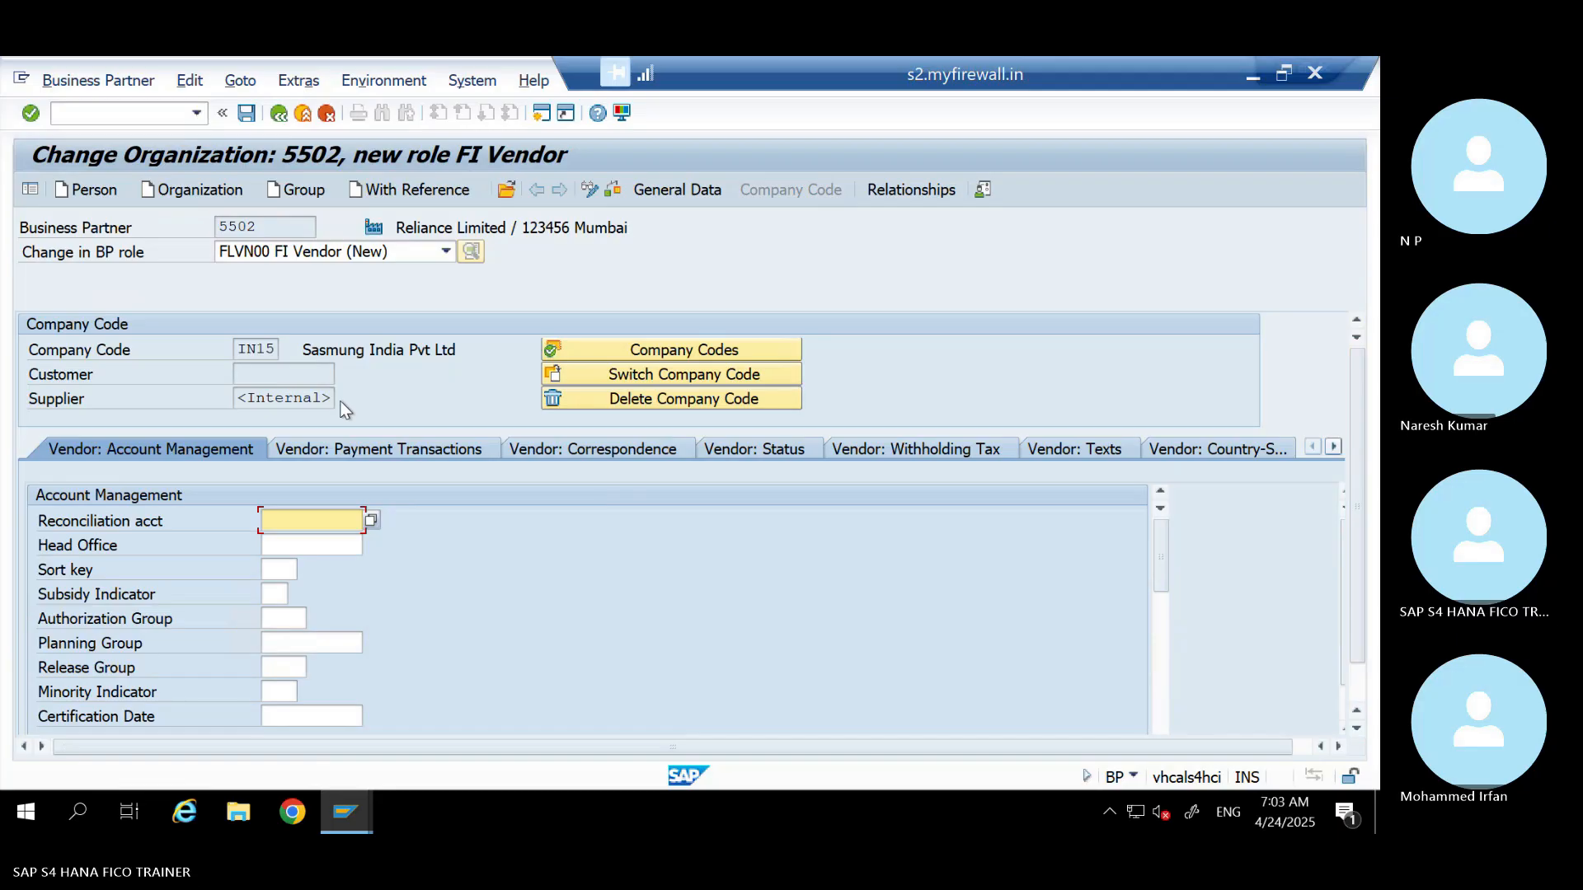
pyautogui.doubleClick(242, 398)
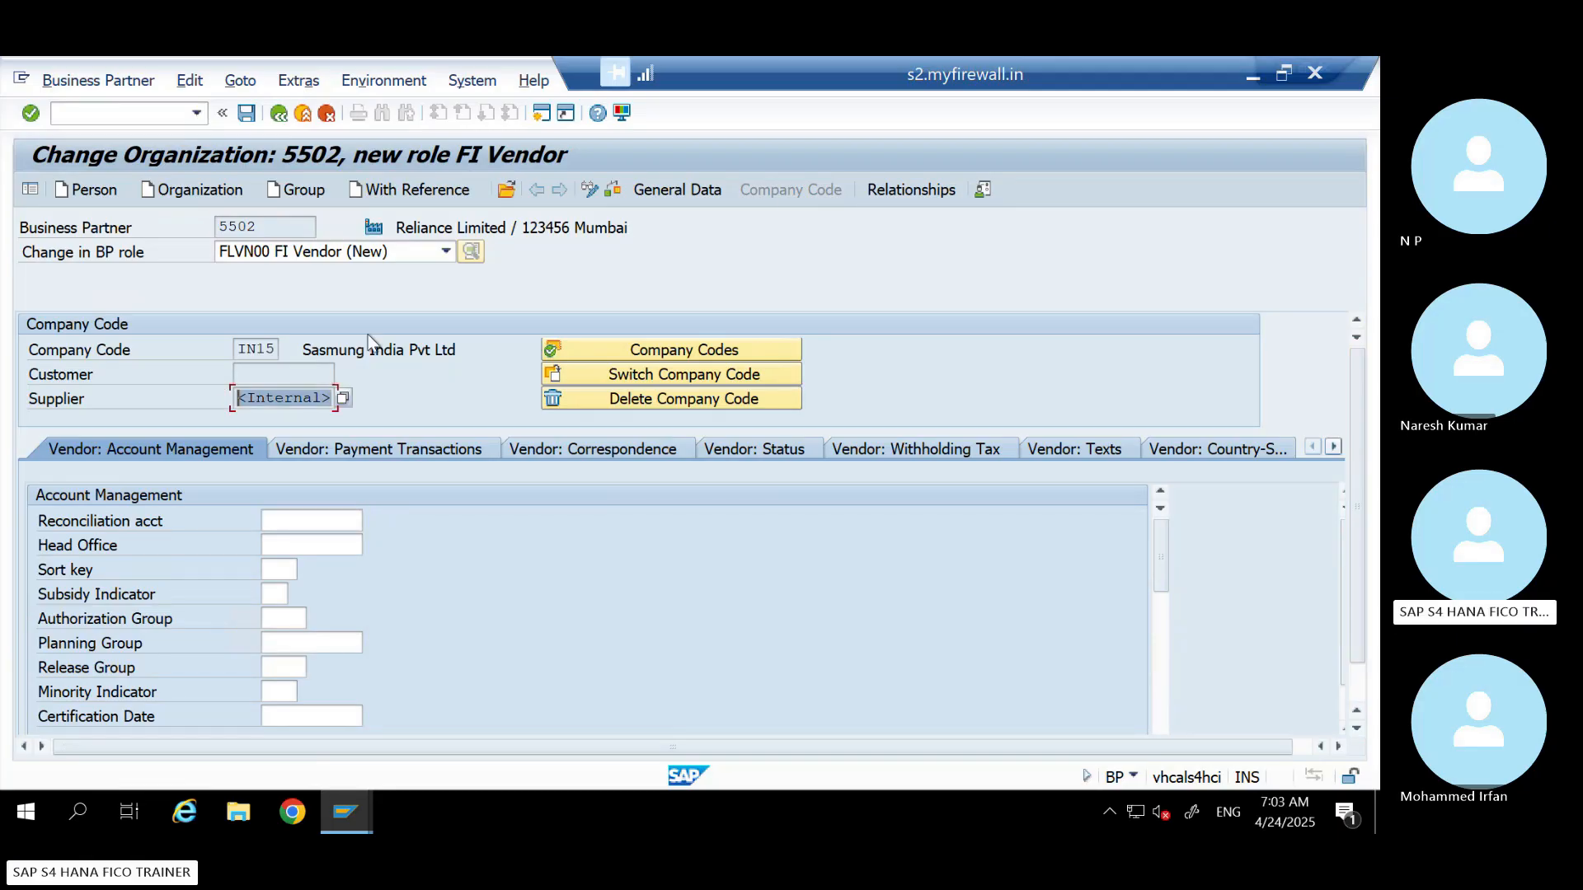
pyautogui.click(674, 190)
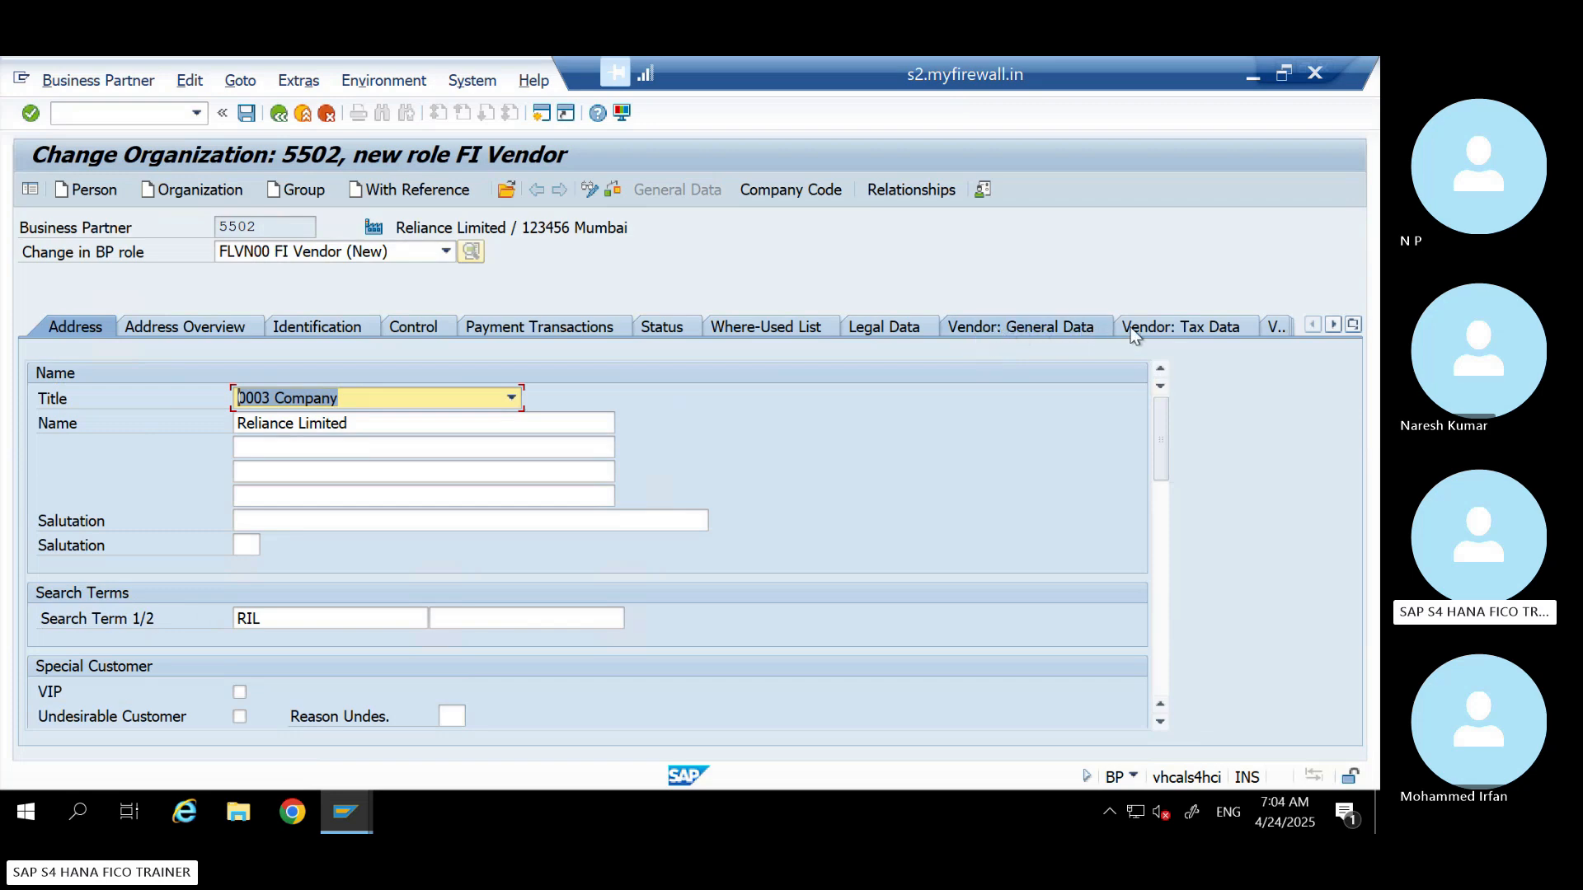
# Open the vendor's general data and highlight its account group SMLV and the account group description
pyautogui.click(1051, 327)
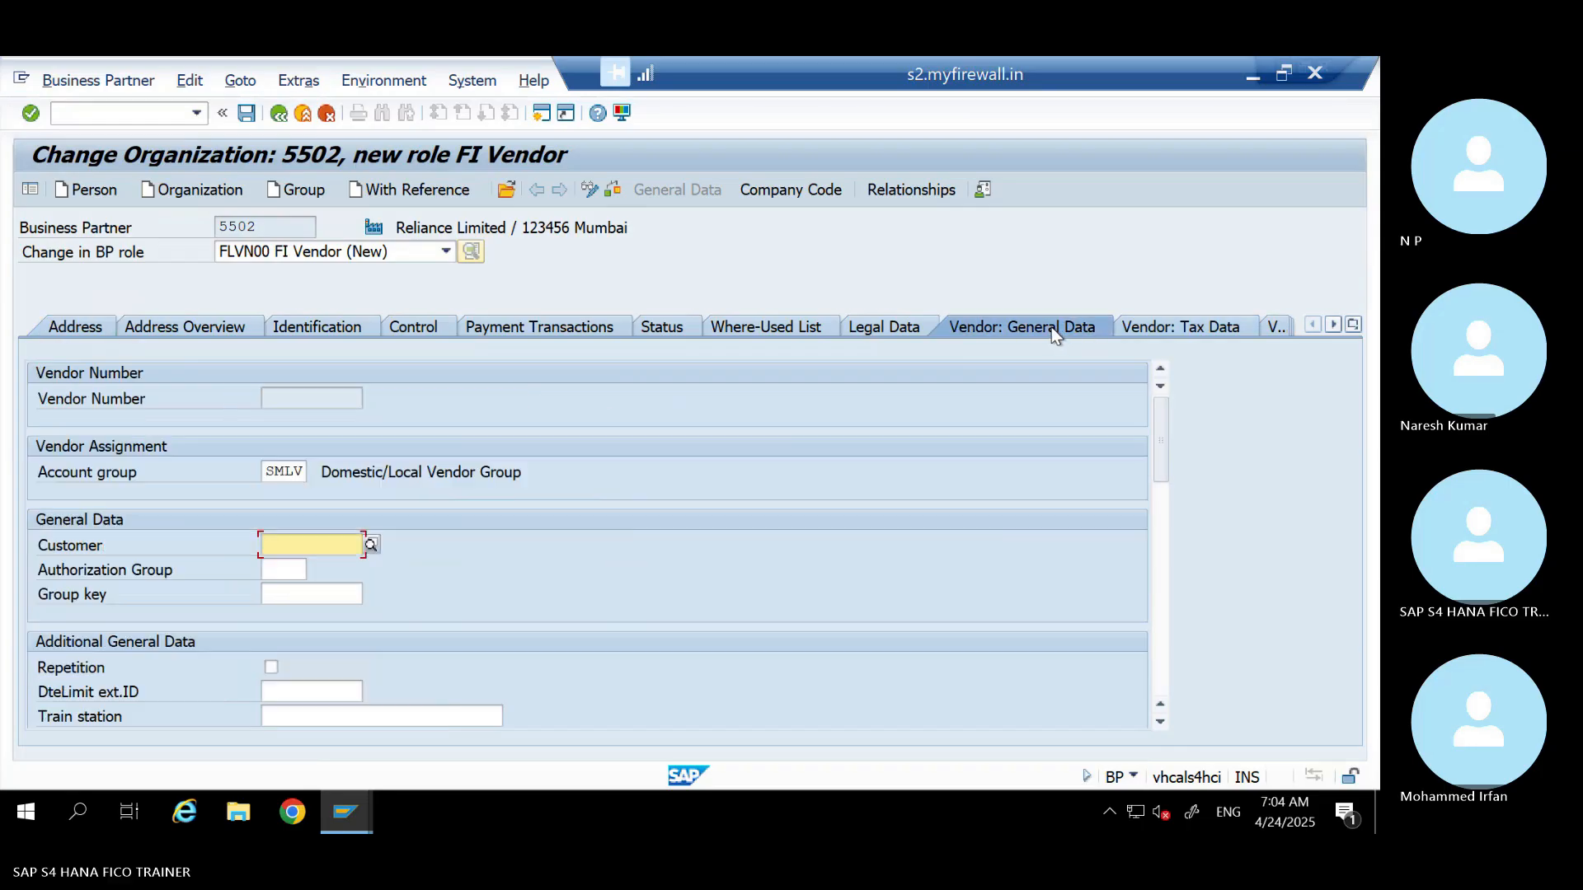
pyautogui.doubleClick(300, 473)
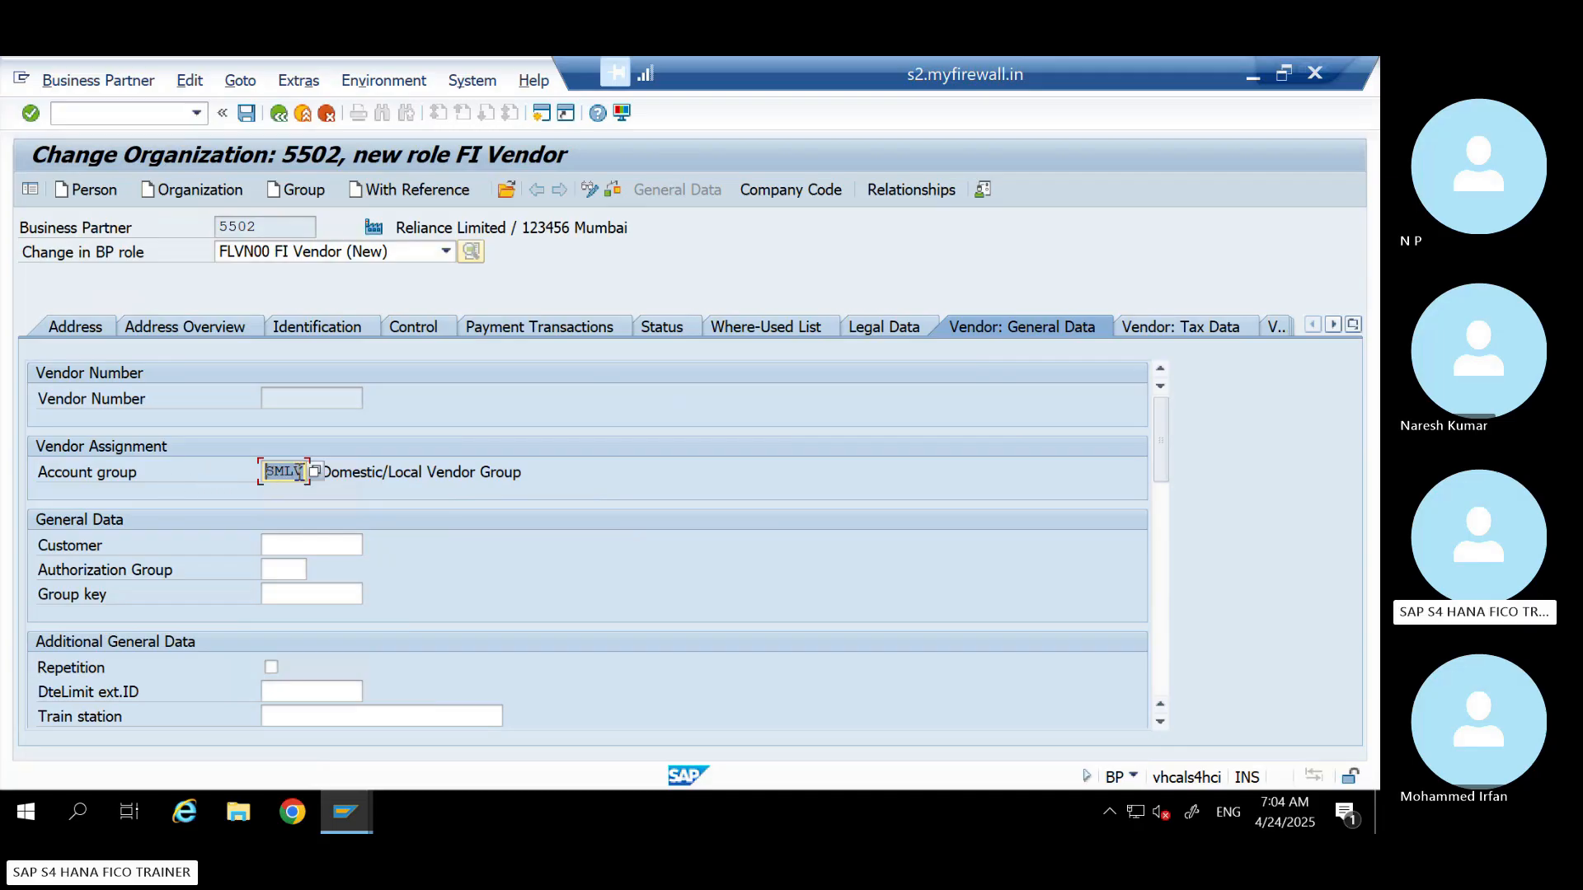
pyautogui.click(376, 472)
pyautogui.doubleClick(300, 472)
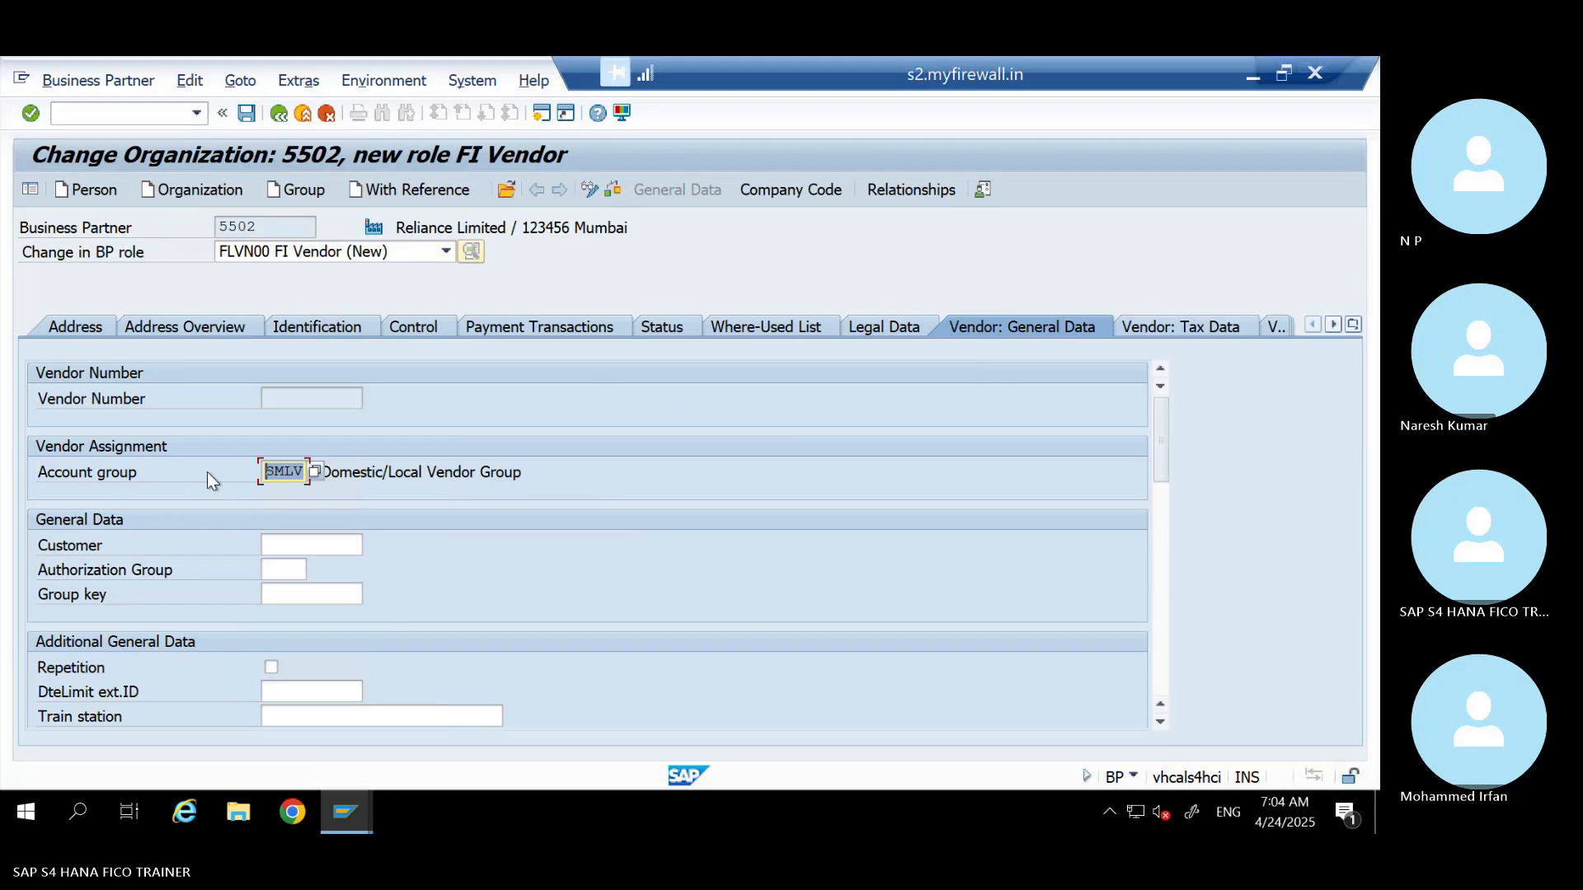
pyautogui.click(373, 471)
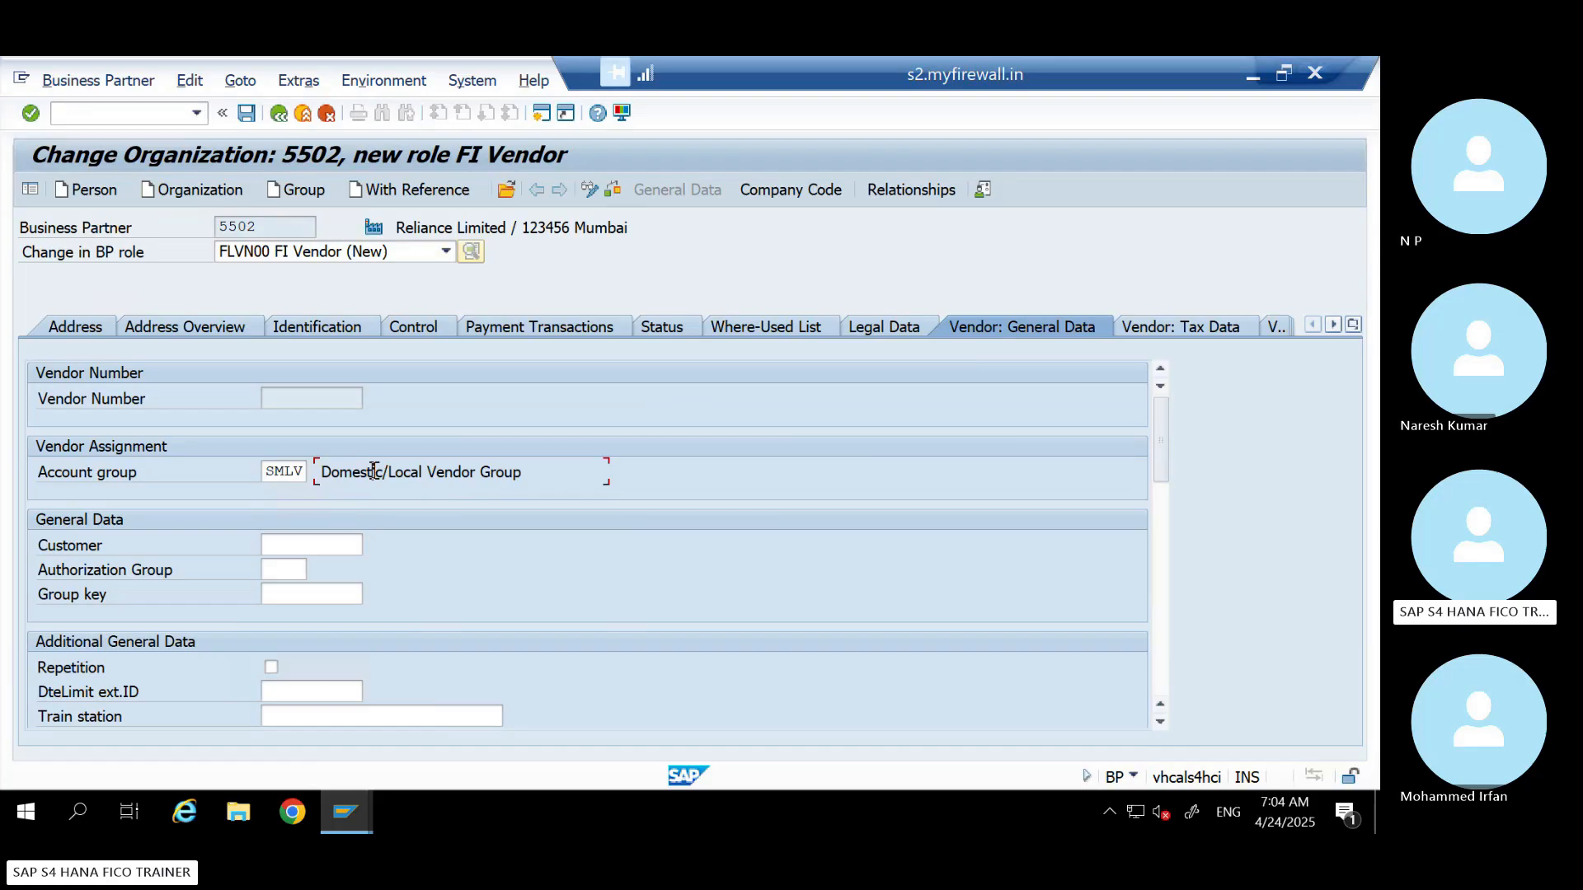
# Review the menu path for Define Number Assignment for Direction BP to Vendor in the Excel sheet and return to SAP
pyautogui.click(1246, 73)
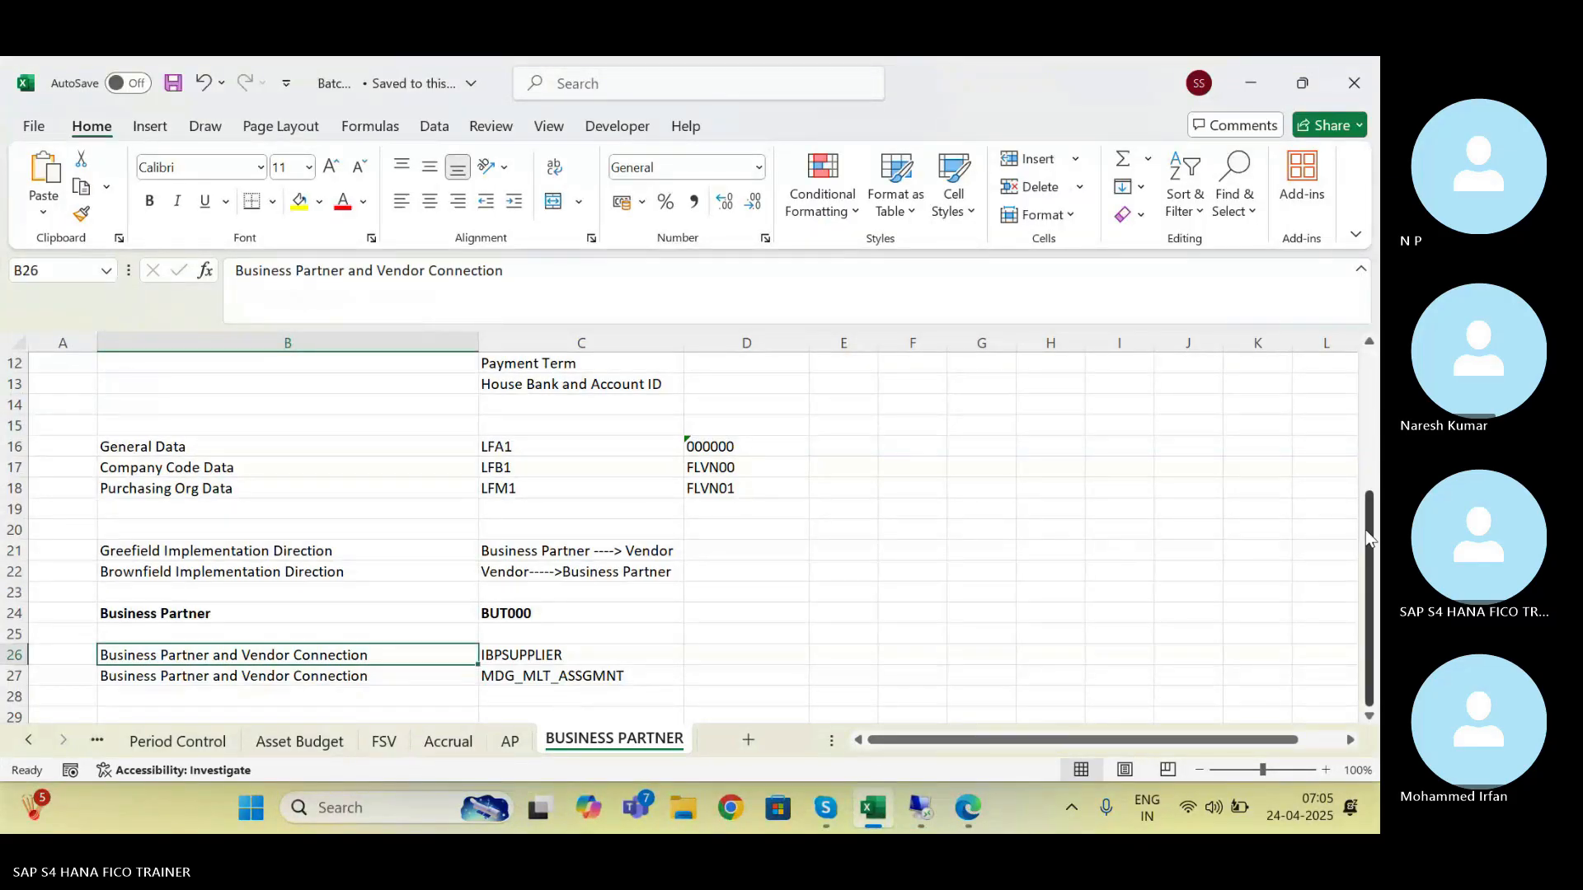
pyautogui.moveTo(1368, 537); pyautogui.dragTo(1369, 400)
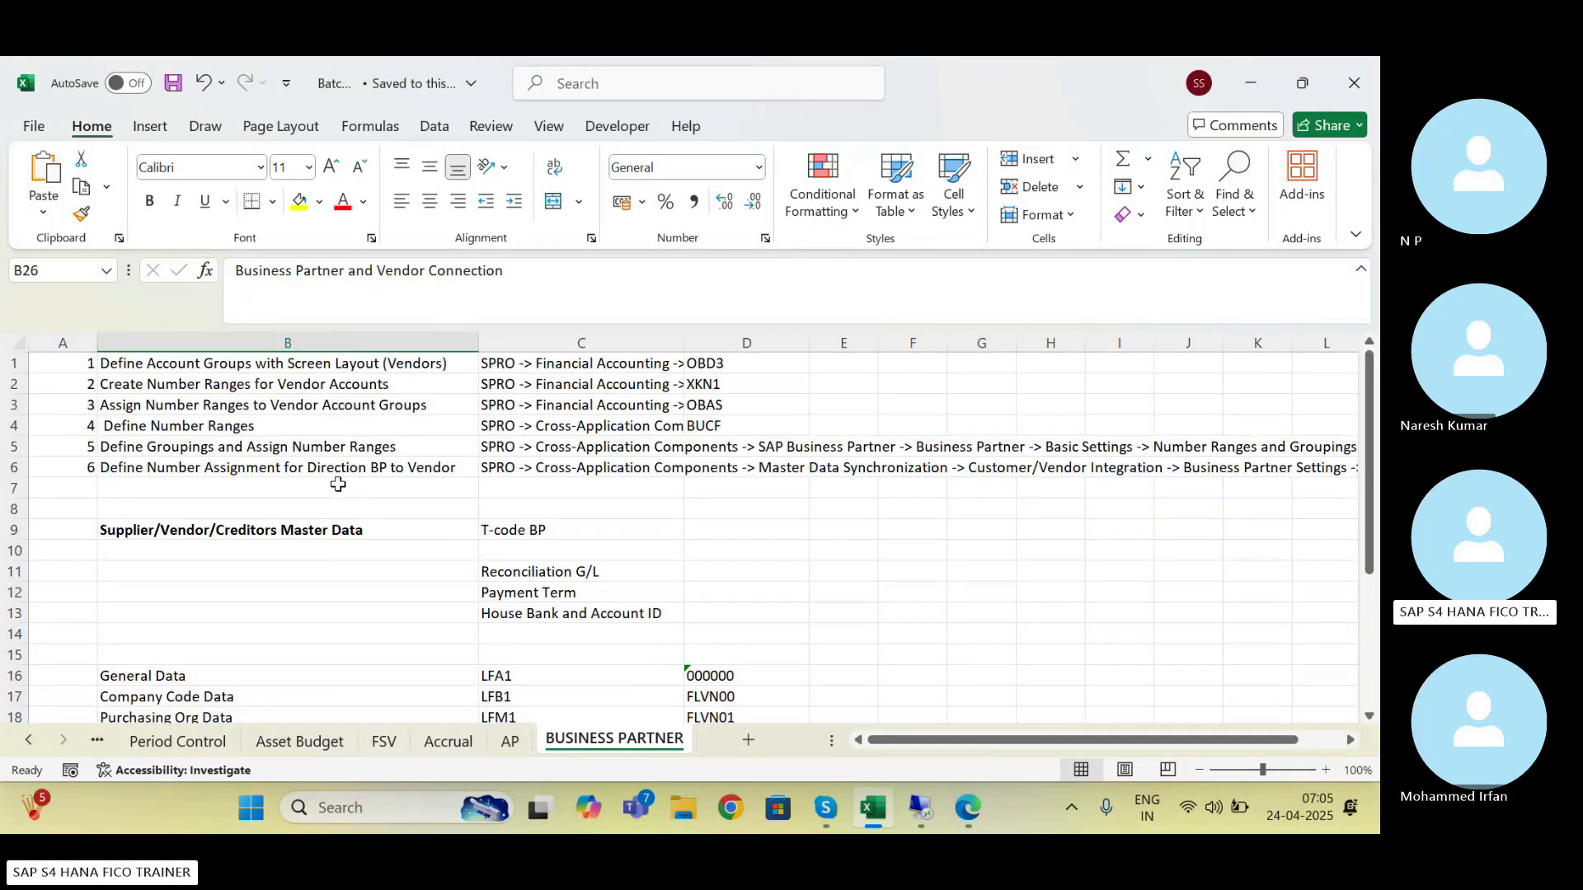
pyautogui.click(321, 475)
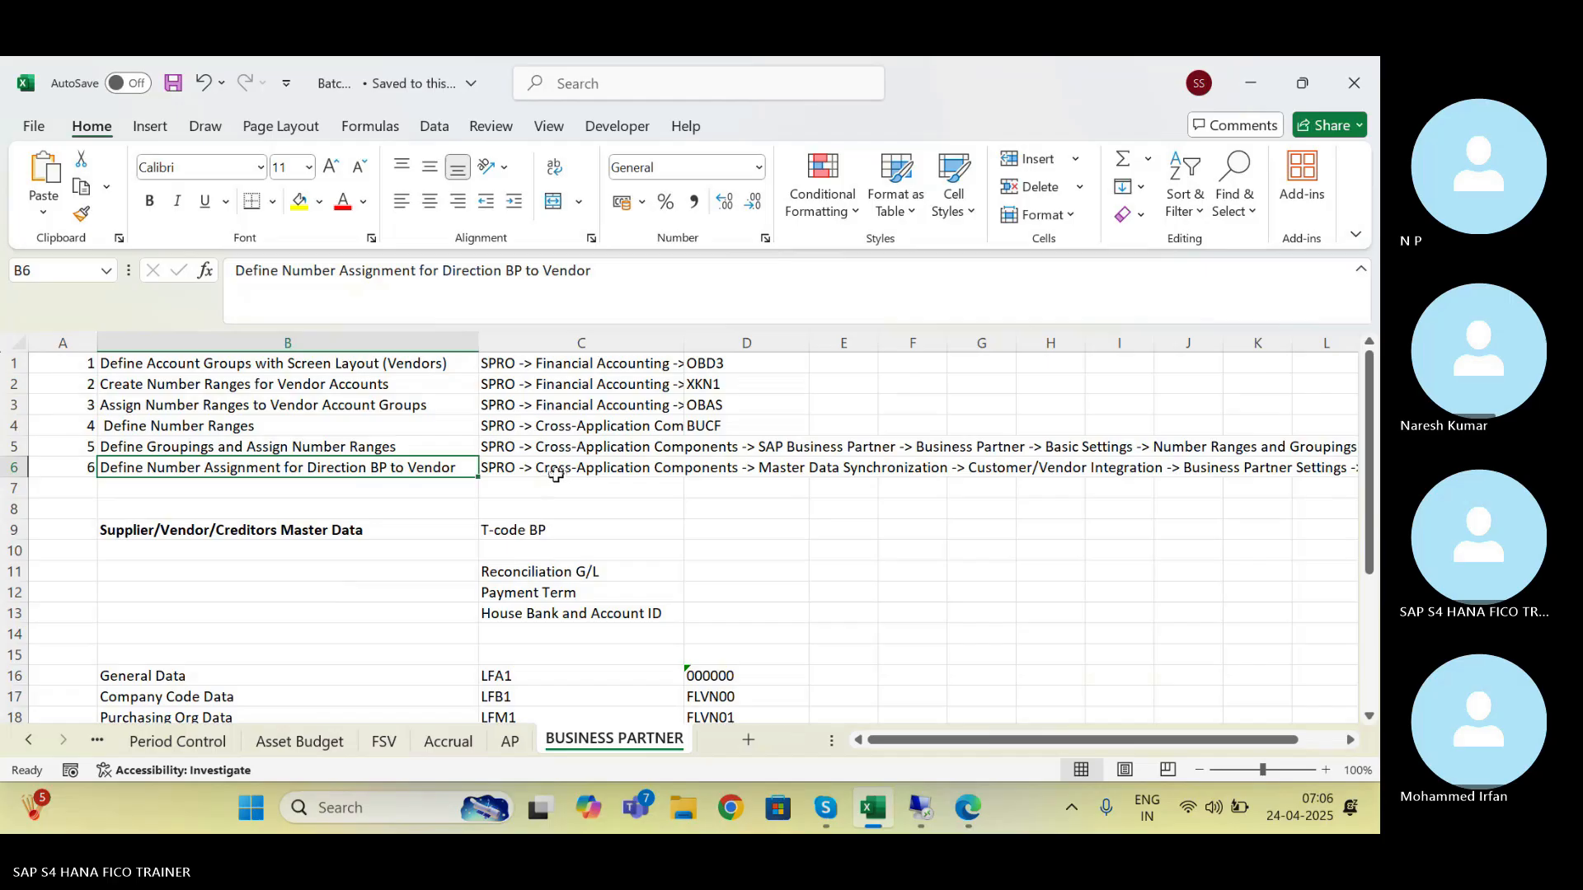
pyautogui.click(526, 475)
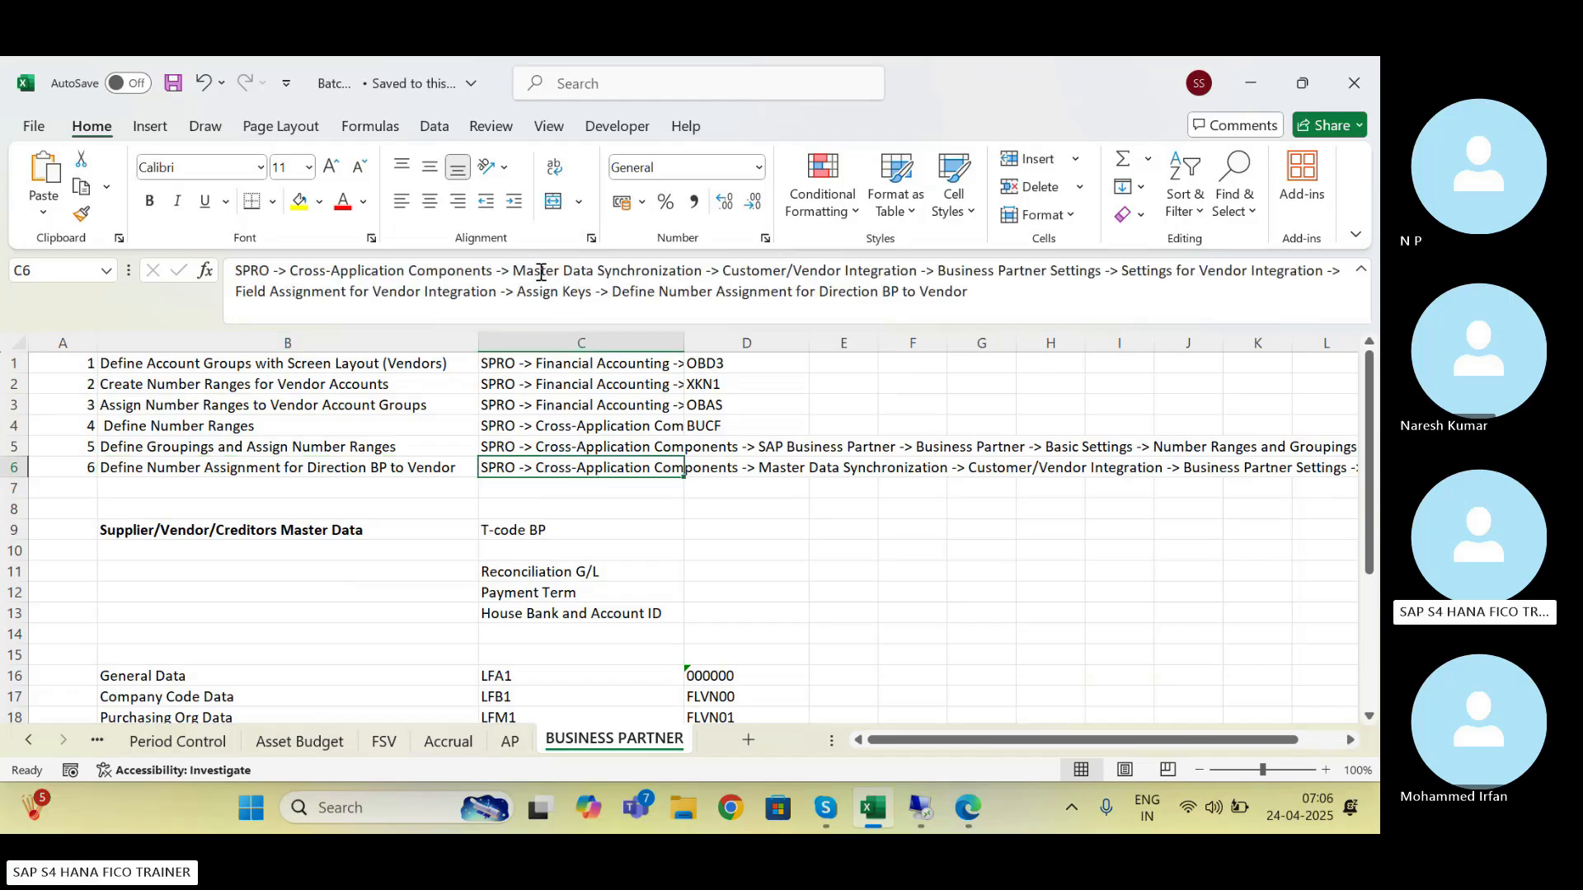
pyautogui.moveTo(612, 292); pyautogui.dragTo(971, 284)
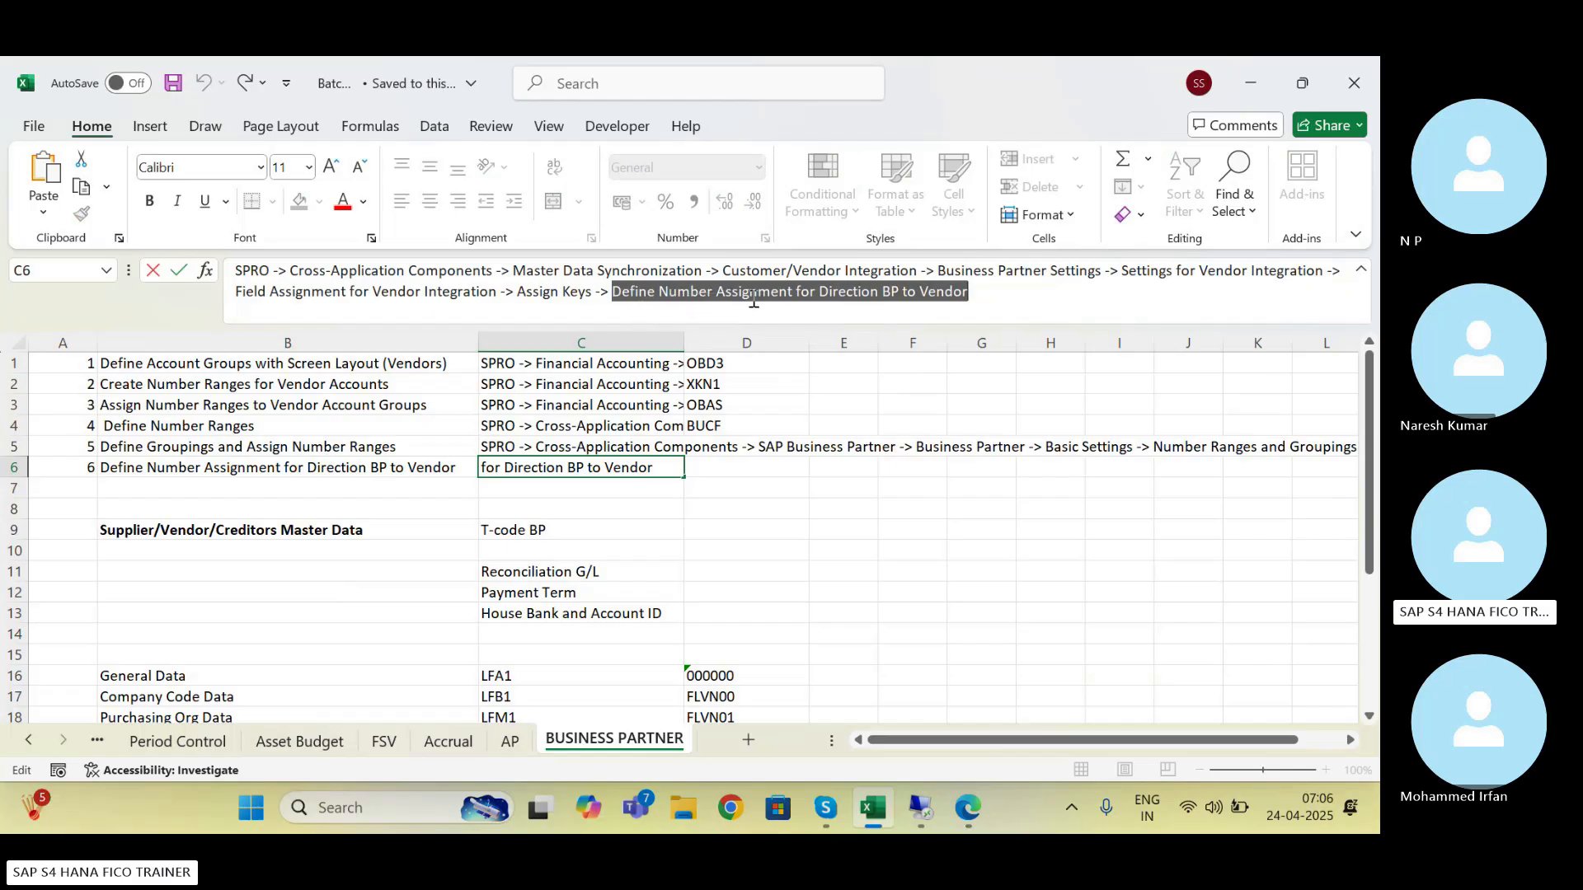
pyautogui.click(274, 467)
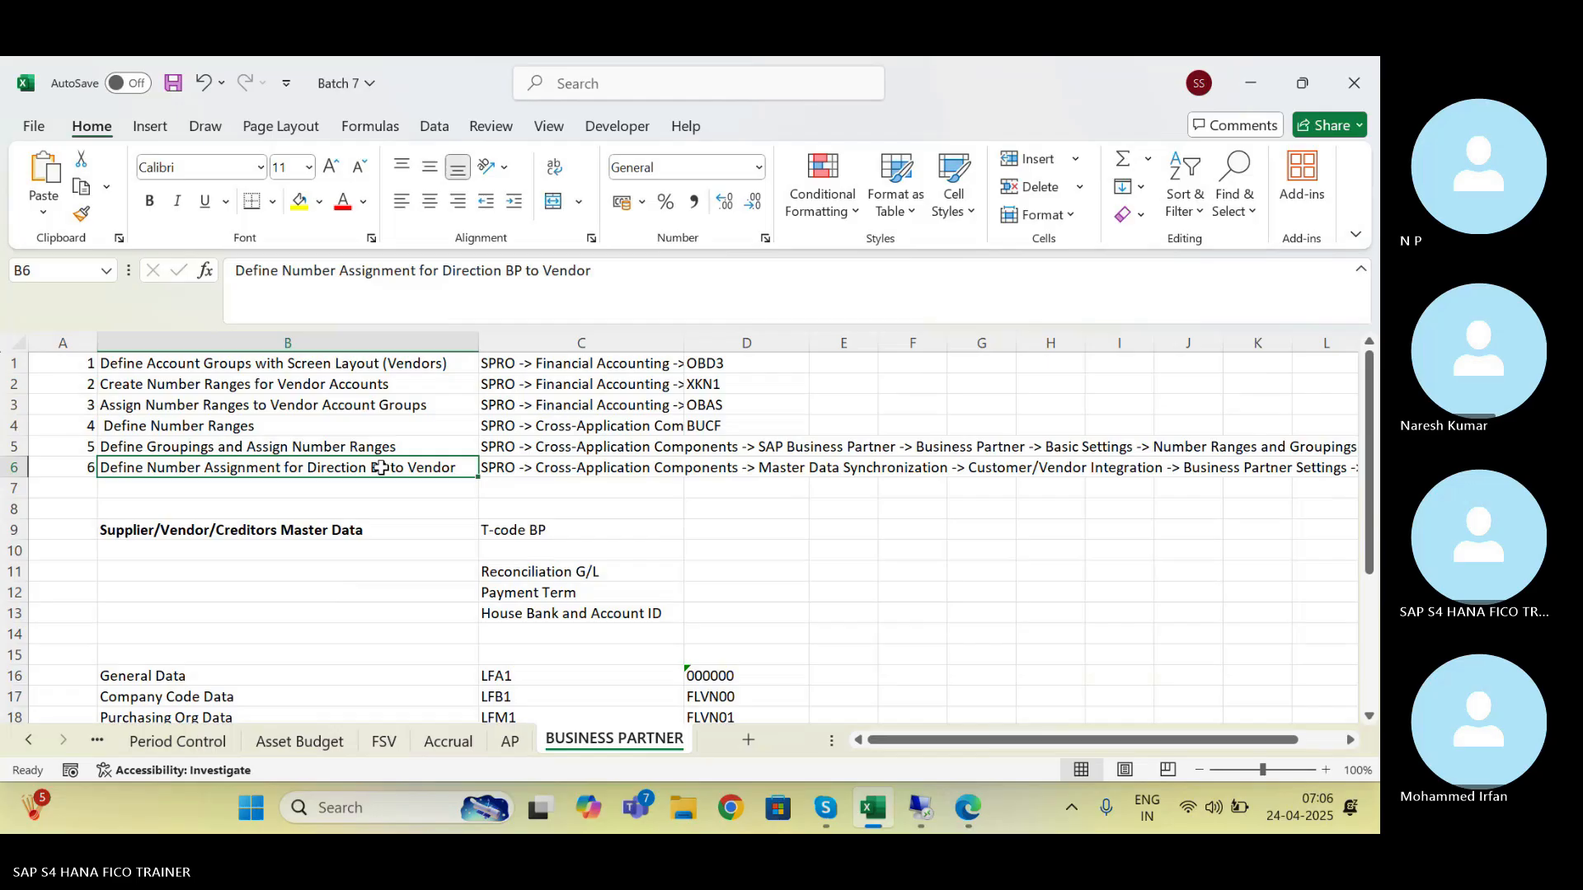
pyautogui.click(921, 808)
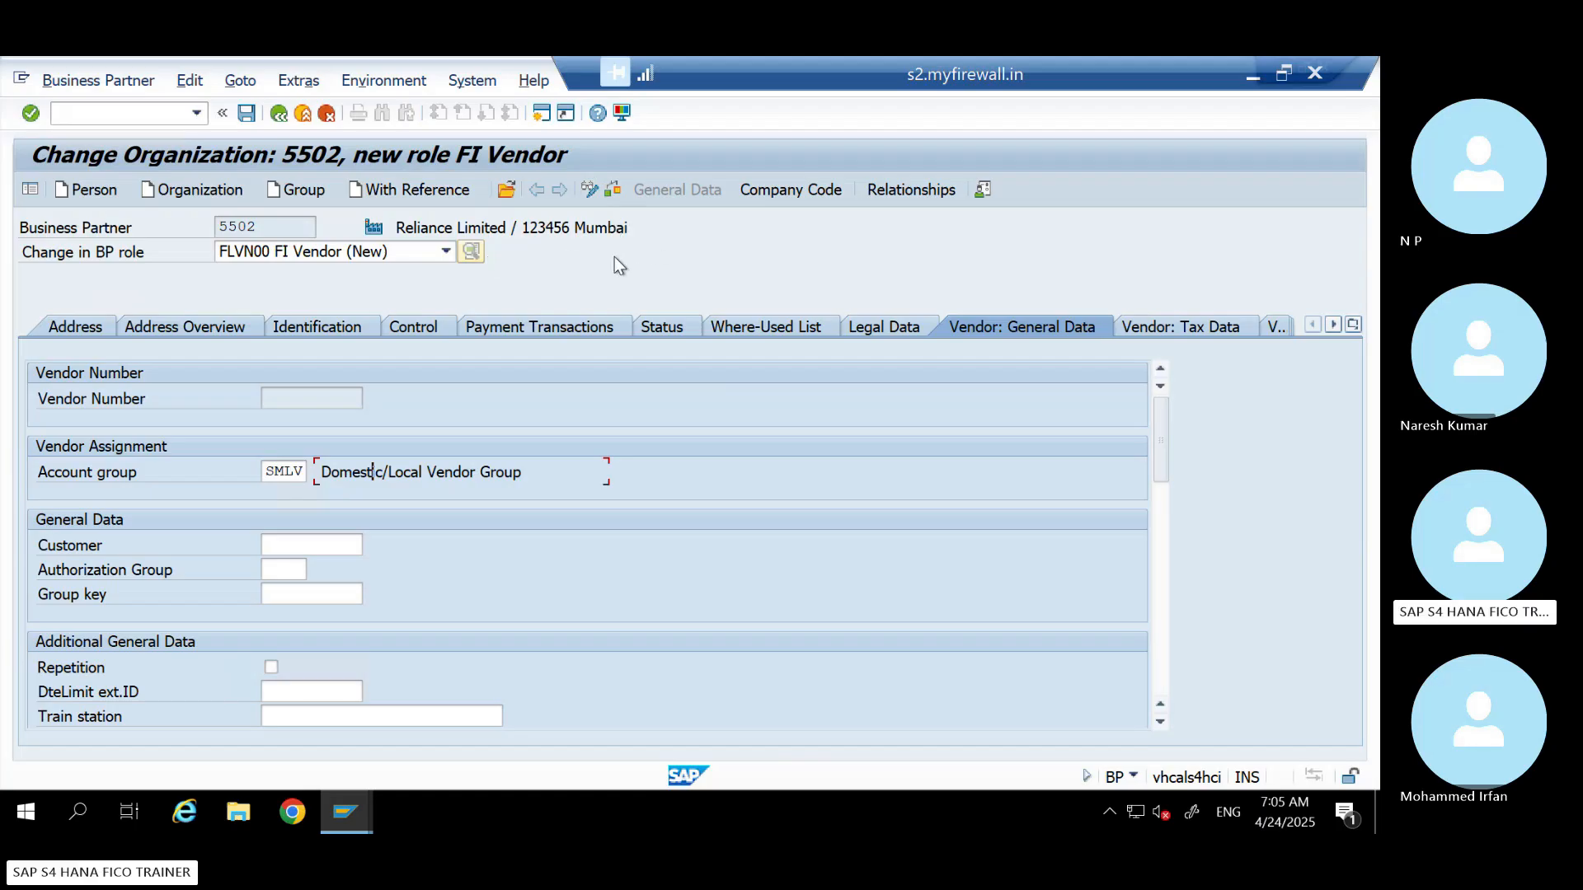
pyautogui.click(300, 82)
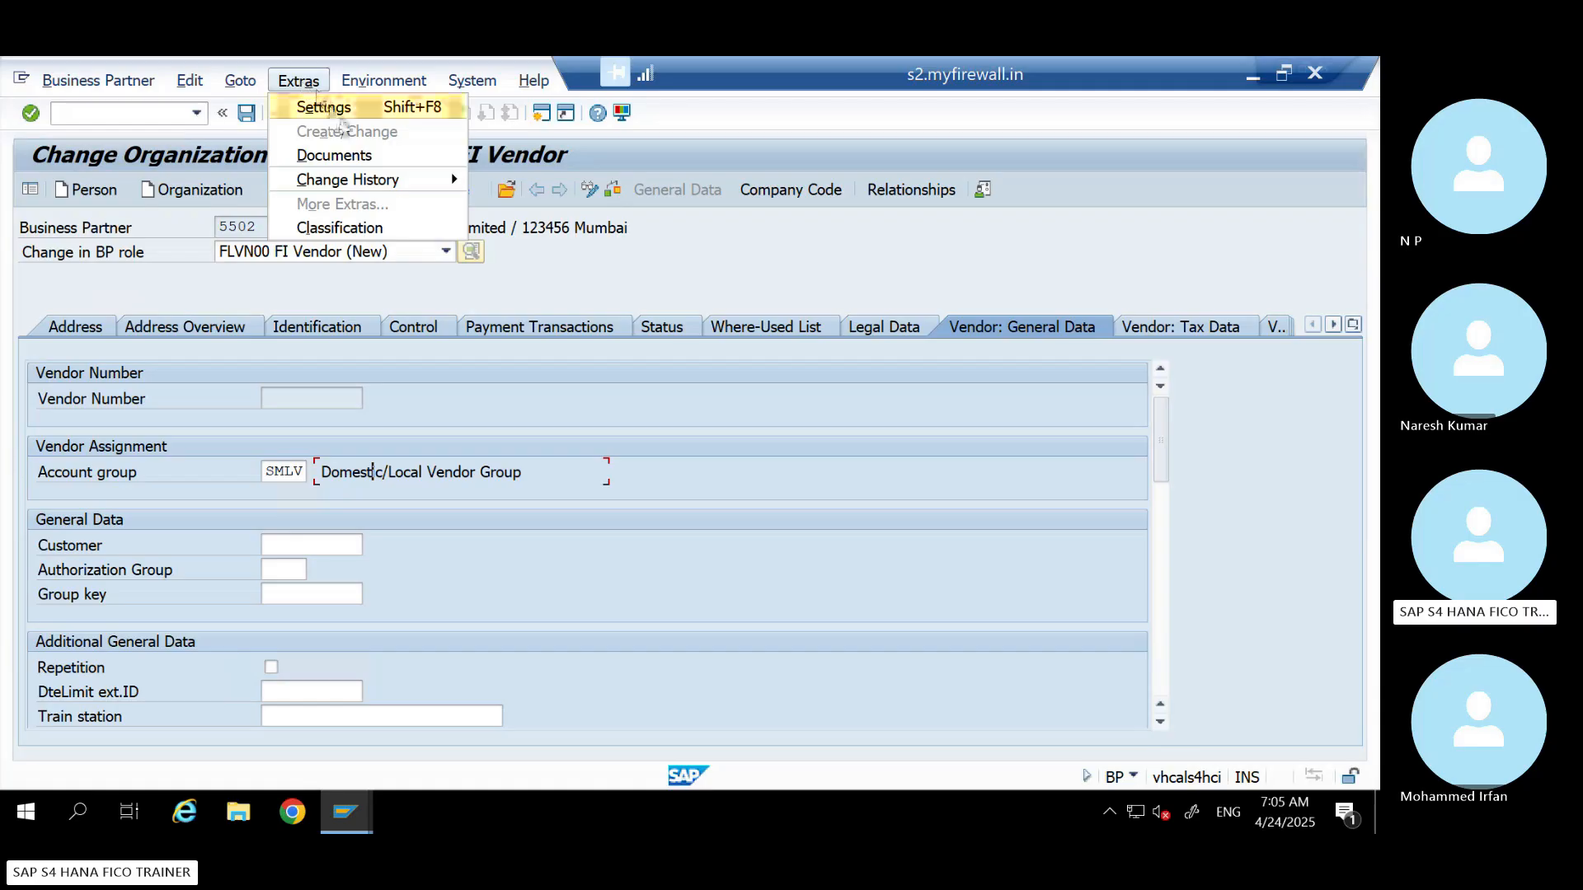
pyautogui.click(576, 259)
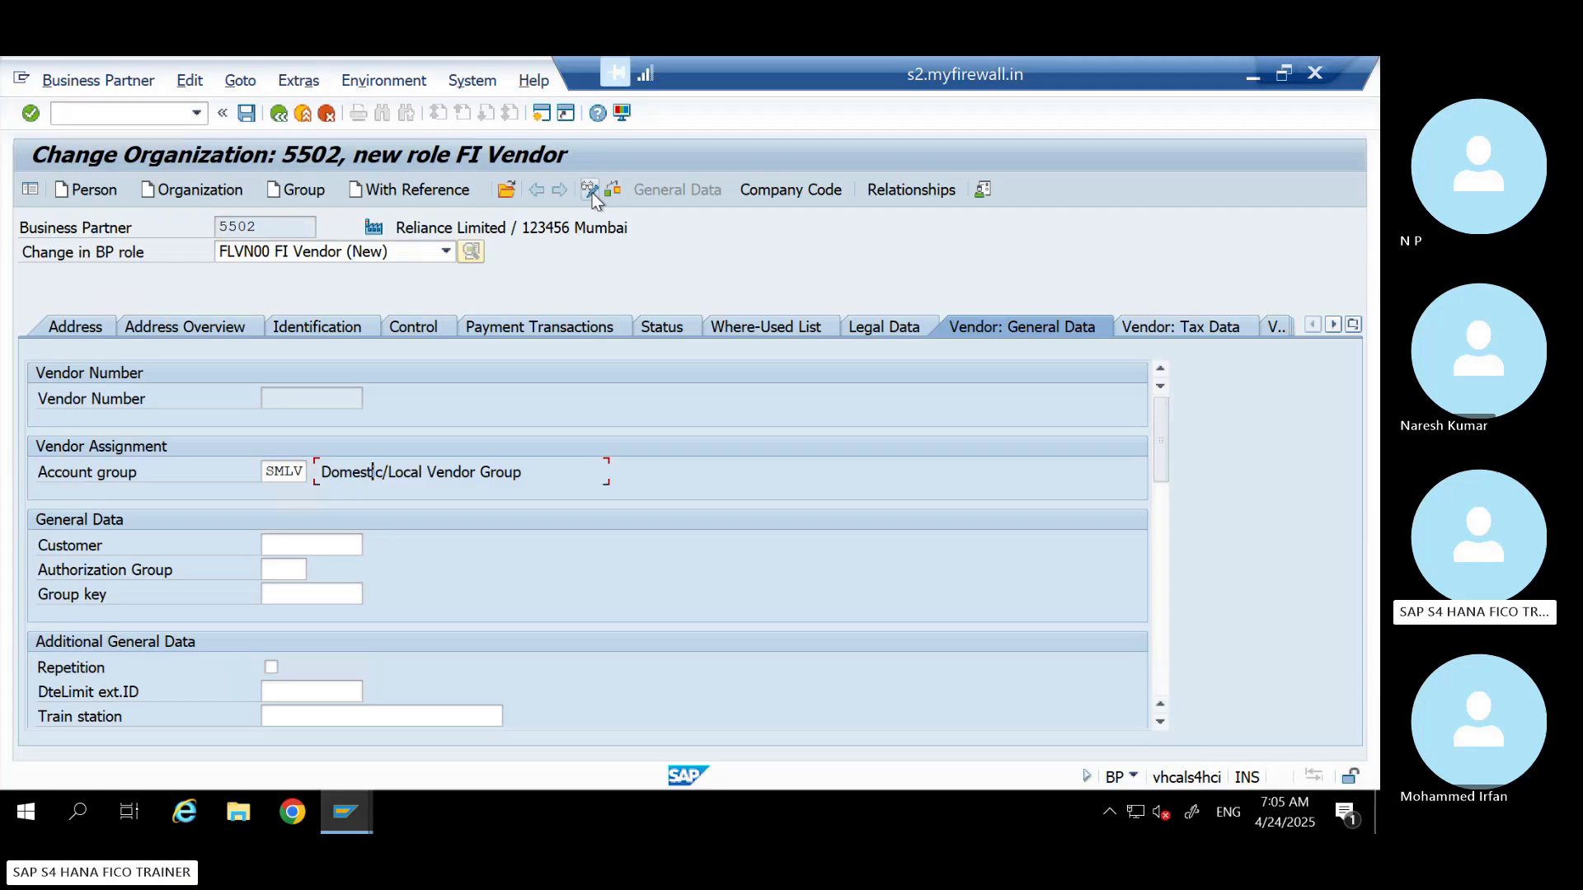
pyautogui.click(290, 82)
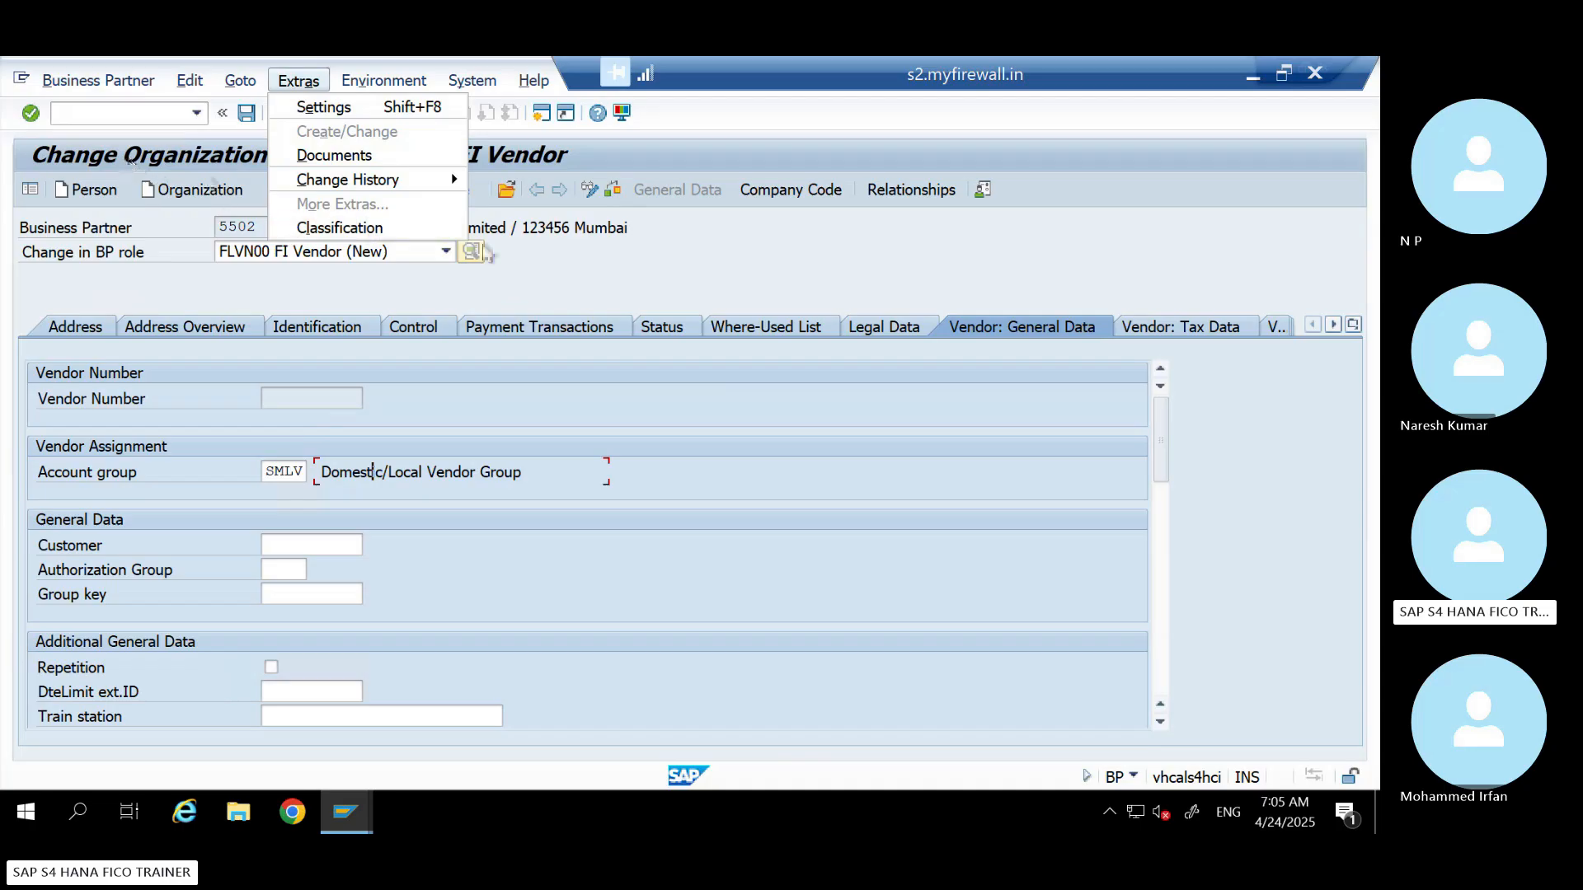
pyautogui.click(605, 275)
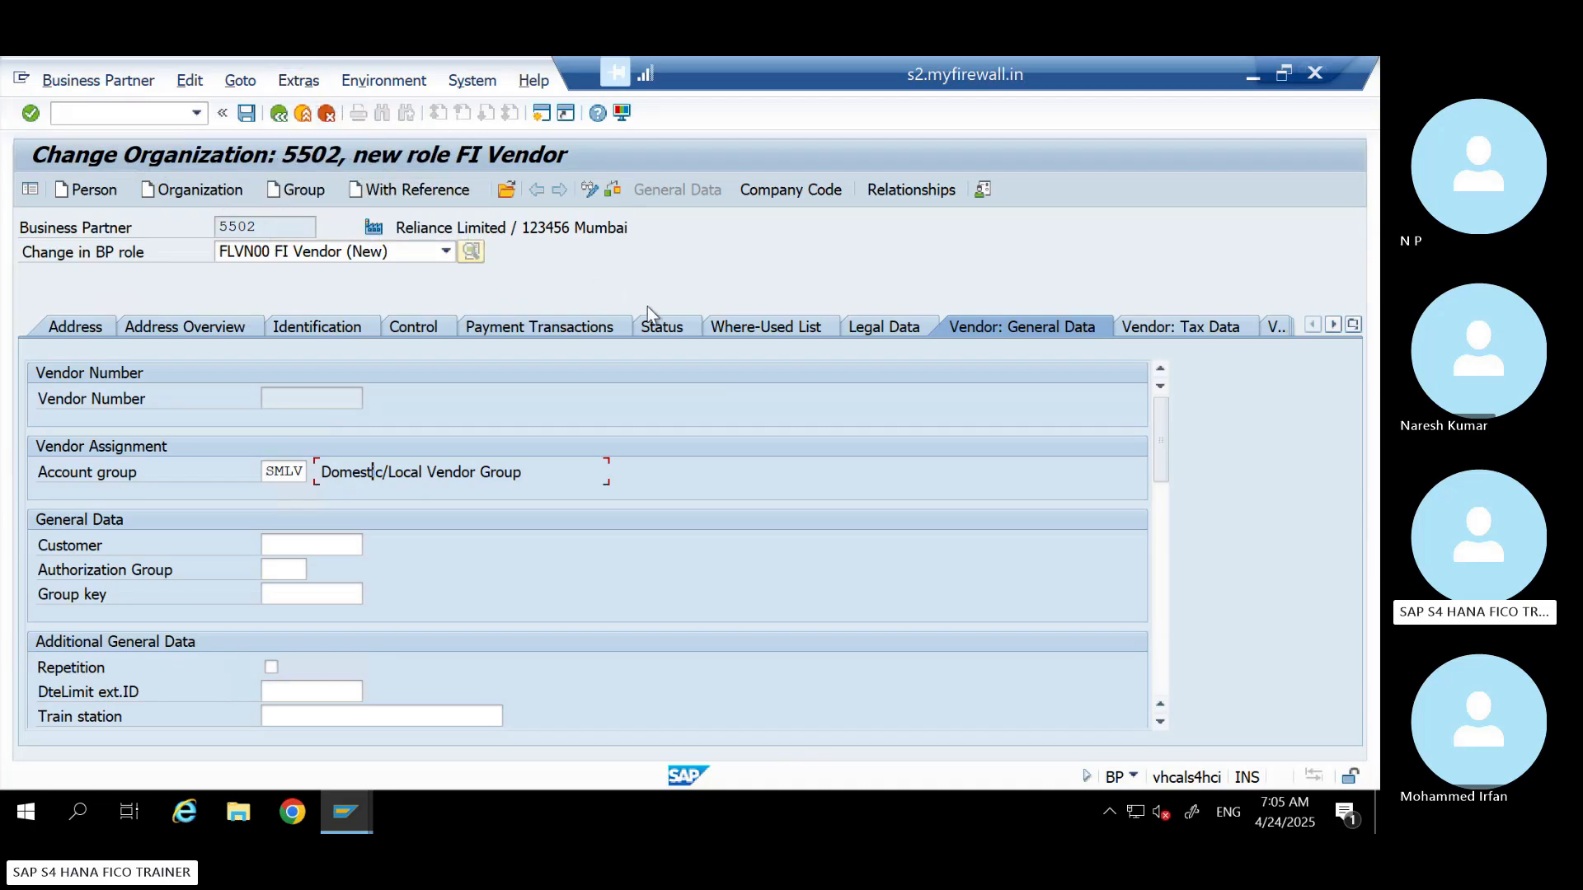
# Highlight the account group code under Vendor Assignment once more and compare it with its description
pyautogui.doubleClick(276, 473)
pyautogui.click(295, 470)
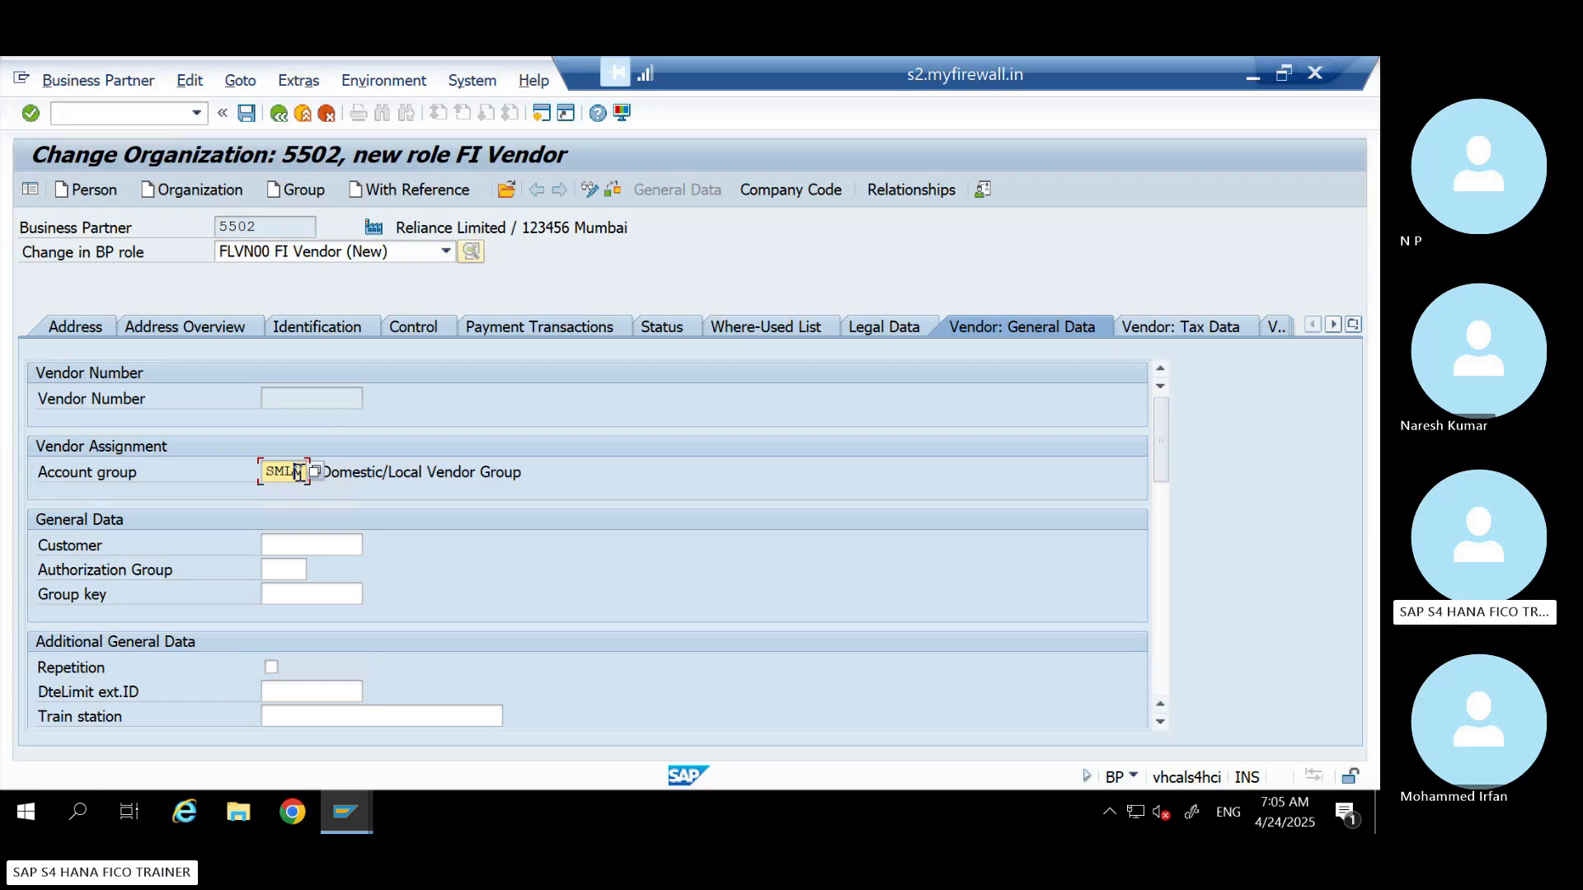
pyautogui.doubleClick(251, 472)
pyautogui.click(278, 474)
pyautogui.click(398, 468)
pyautogui.click(278, 476)
# Look through the vendor's tax data and the rest of its general data, ending on the tax data
pyautogui.click(1193, 325)
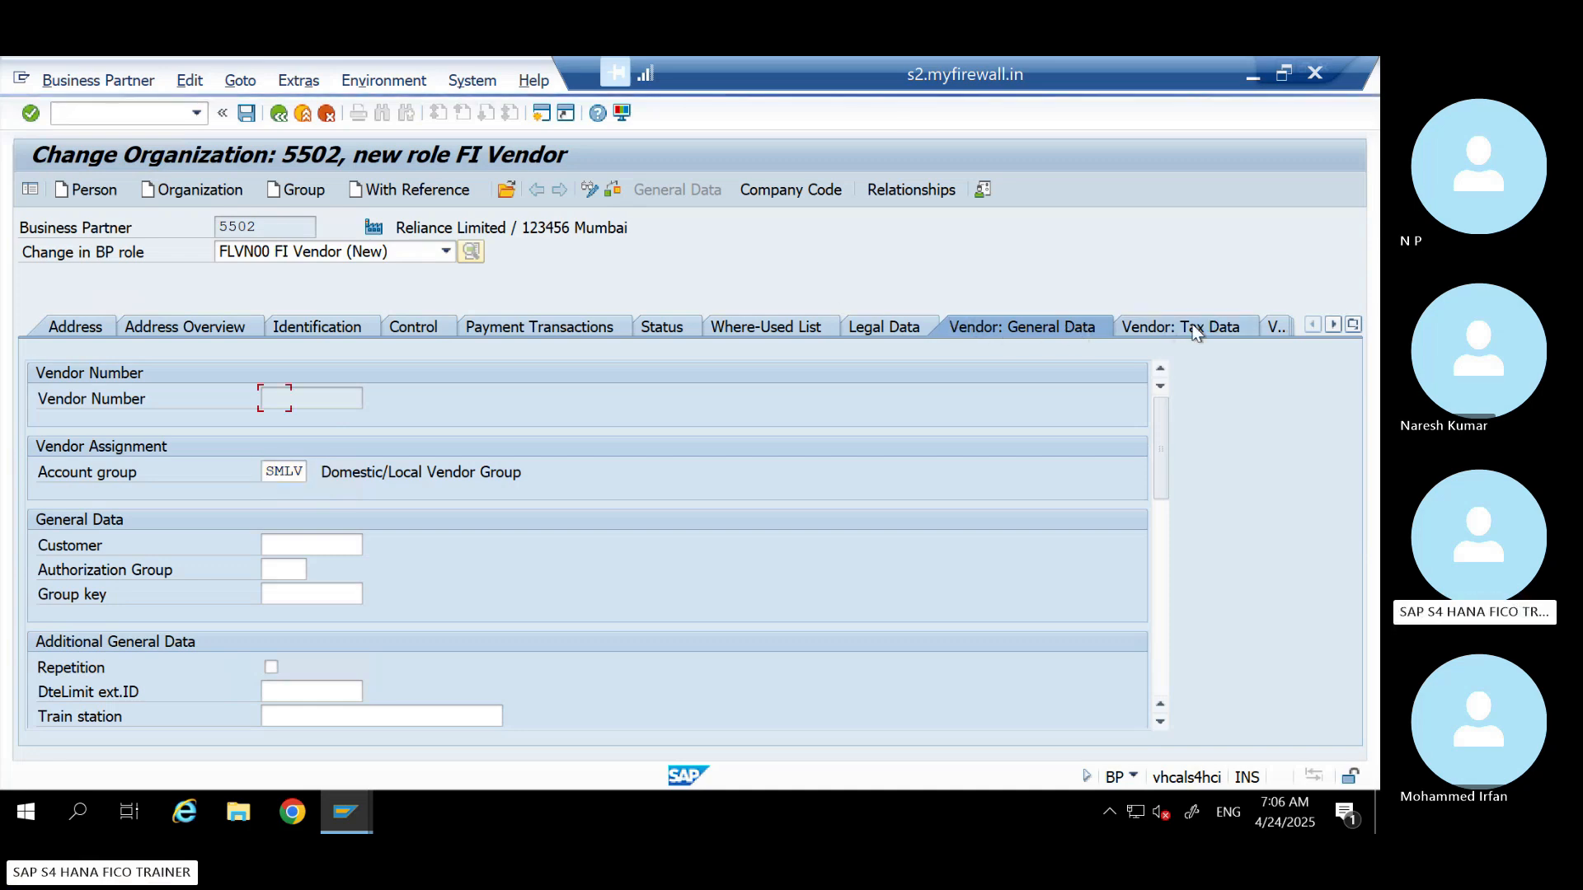
pyautogui.click(1019, 326)
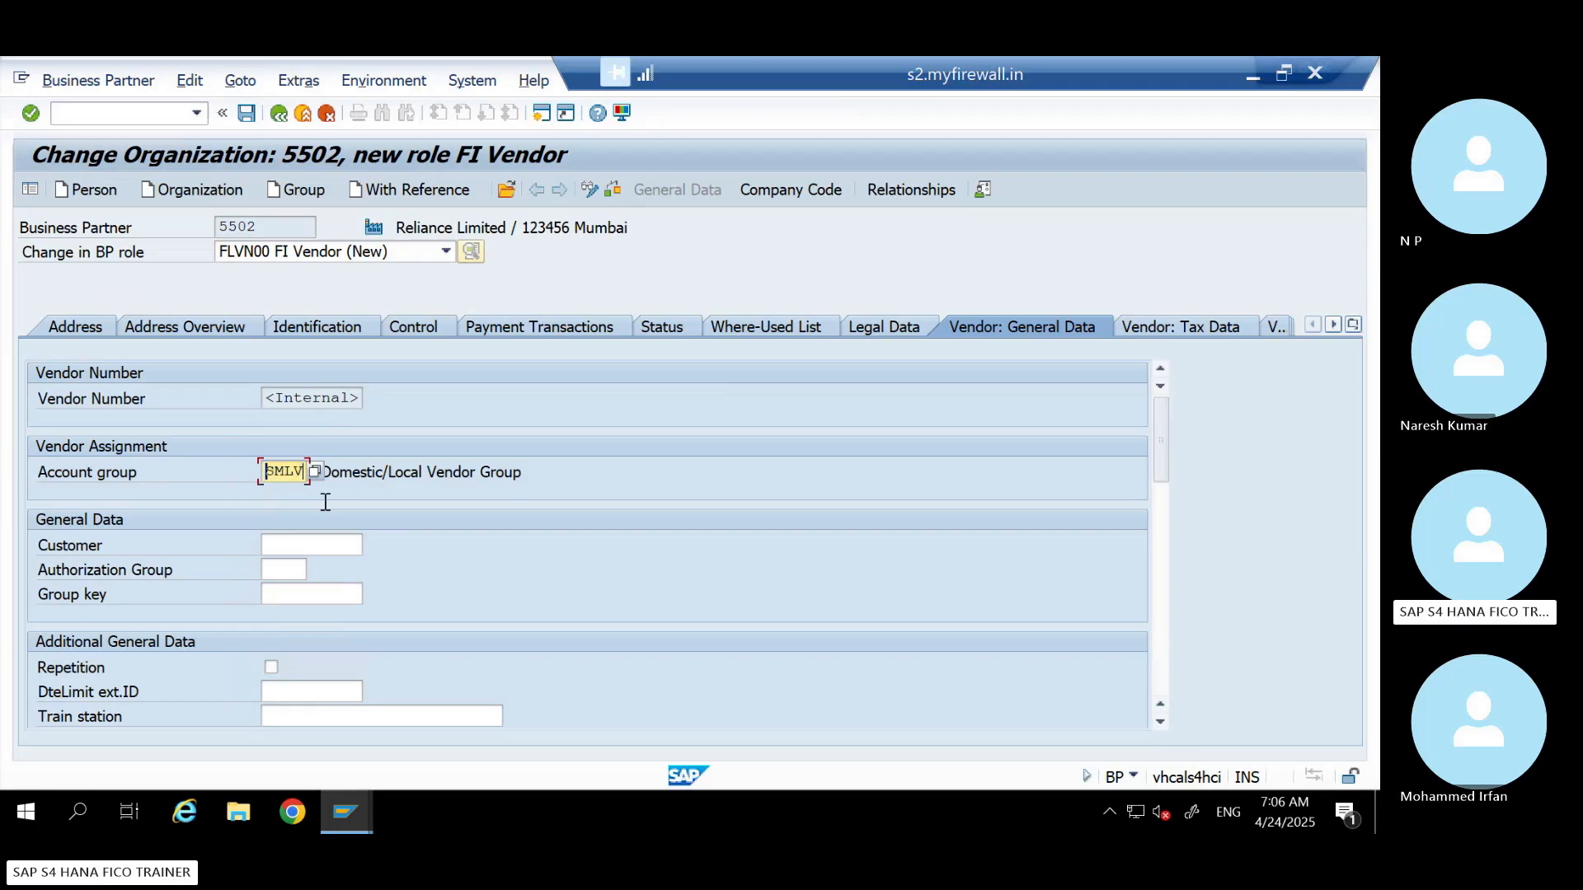
pyautogui.moveTo(1159, 441); pyautogui.dragTo(1151, 580)
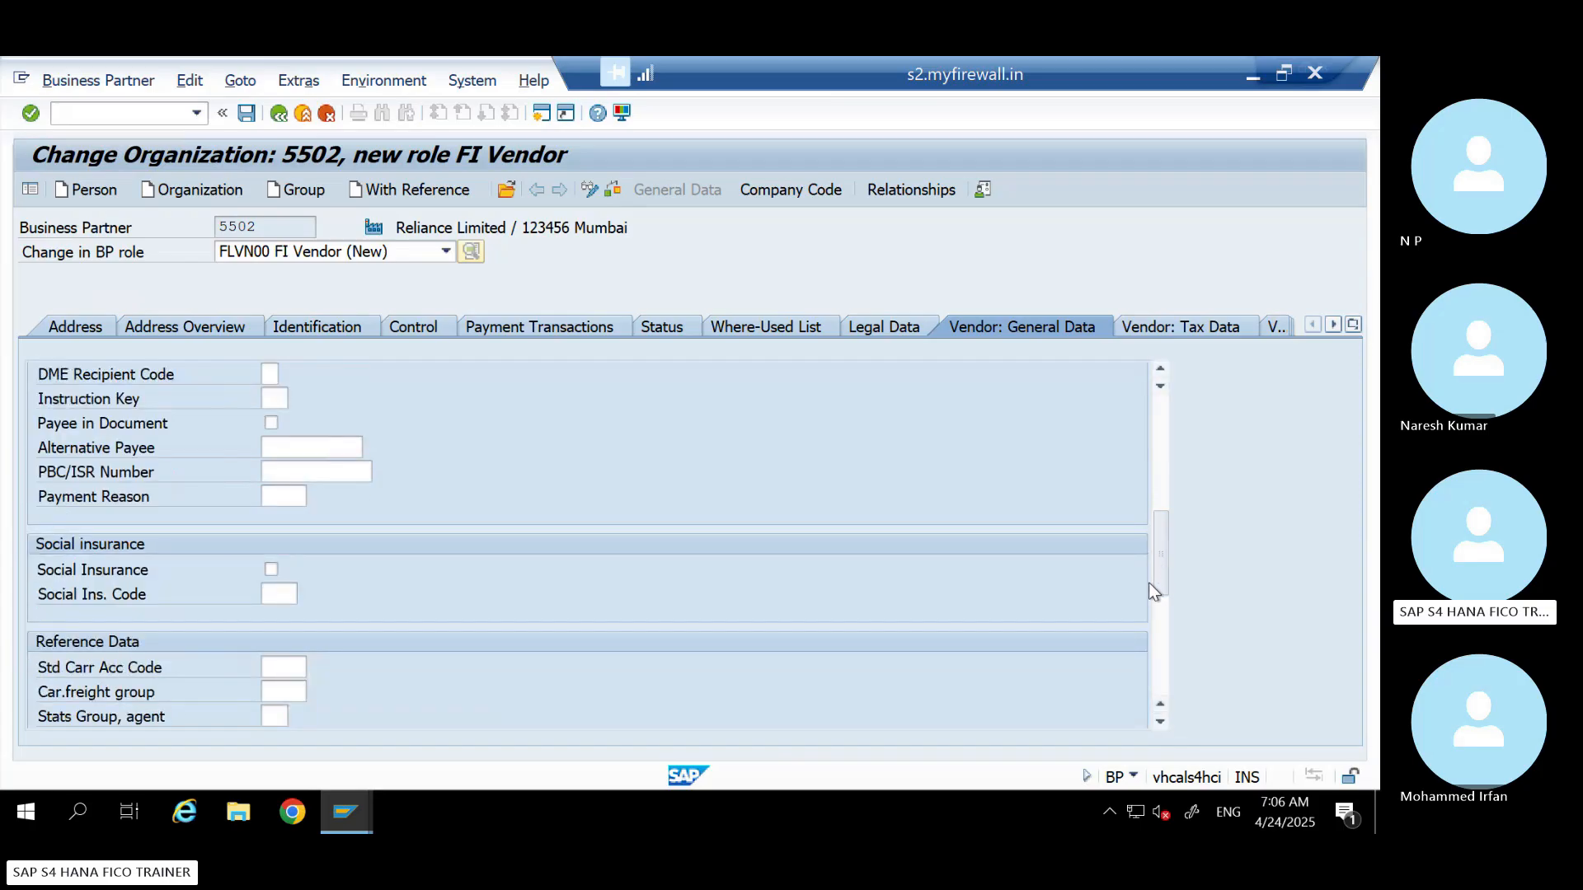
pyautogui.click(1161, 369)
pyautogui.click(1161, 370)
pyautogui.click(1161, 369)
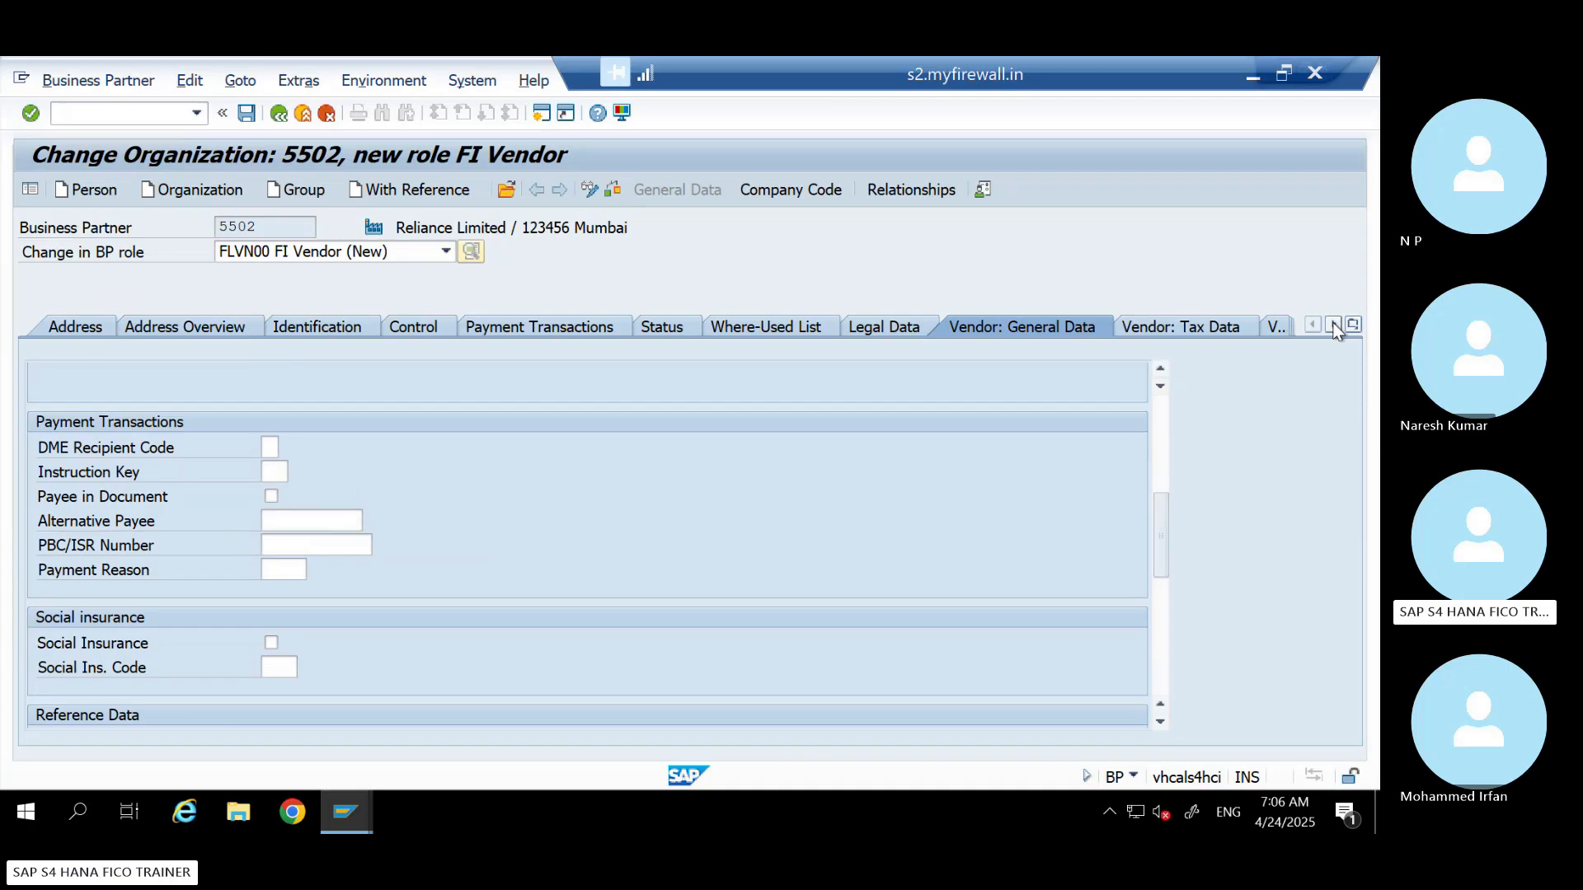
pyautogui.click(1334, 325)
pyautogui.click(1334, 325)
pyautogui.click(967, 323)
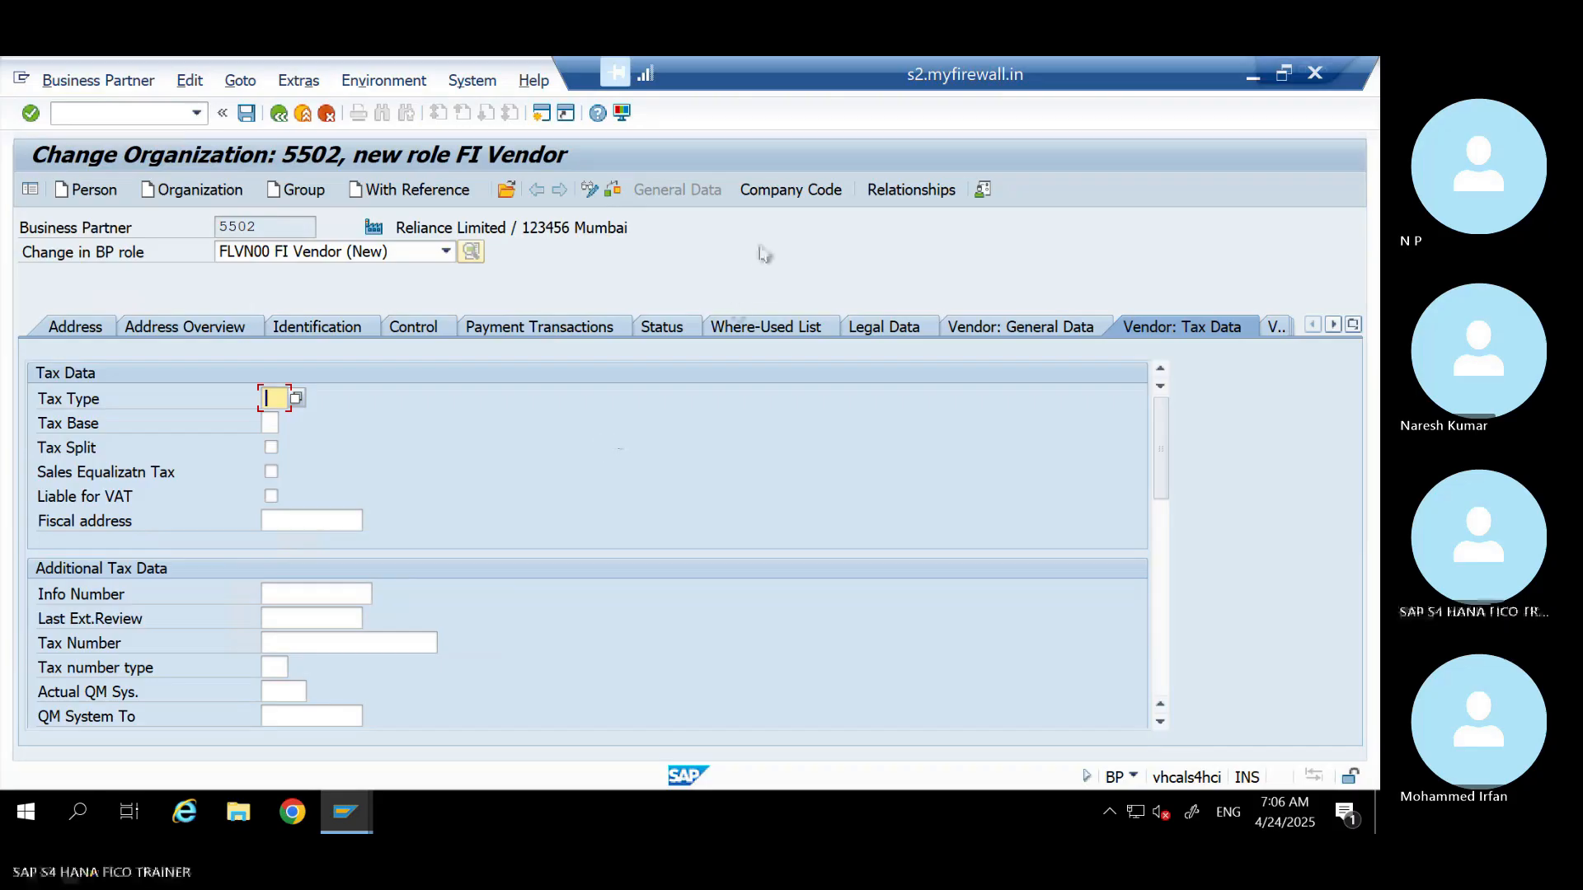
# Open the vendor's company code data and highlight the Supplier number assignment
pyautogui.click(797, 191)
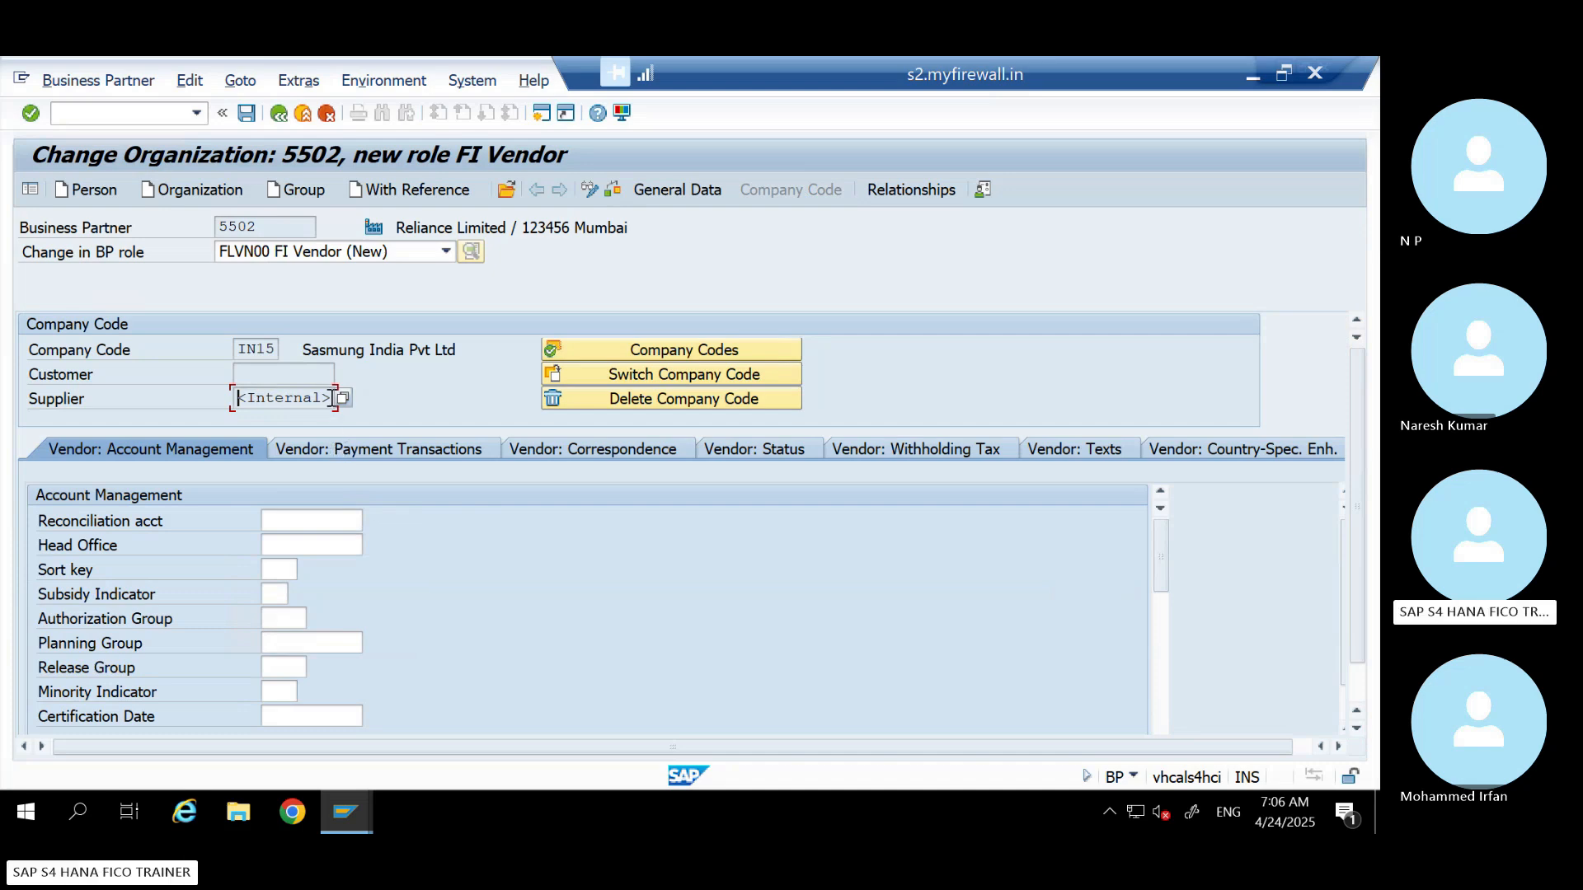
pyautogui.moveTo(334, 398); pyautogui.dragTo(159, 396)
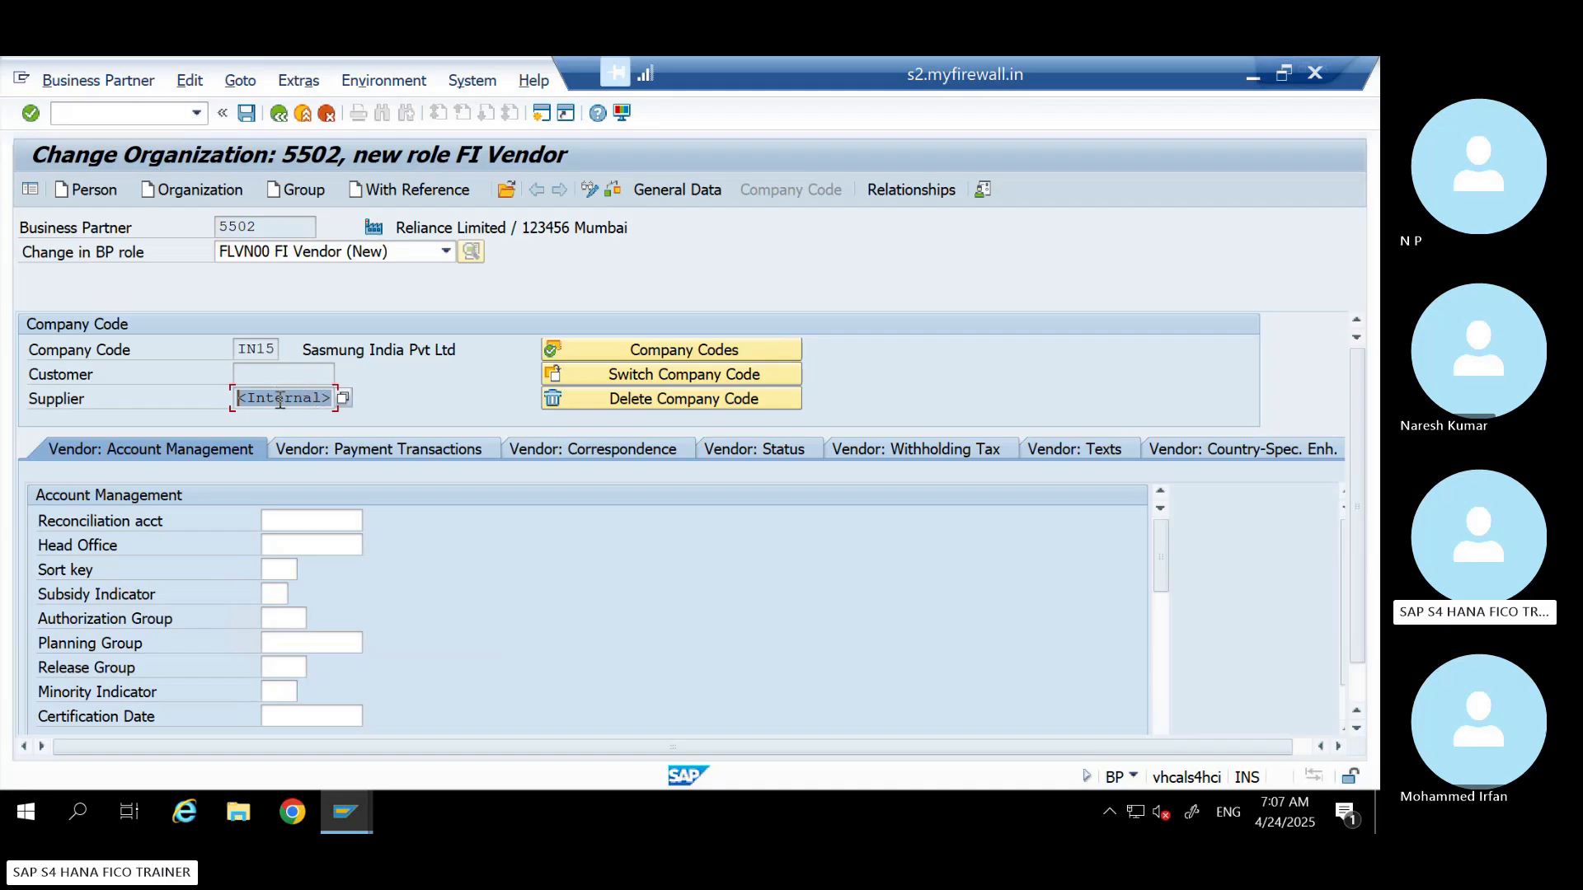
pyautogui.click(330, 400)
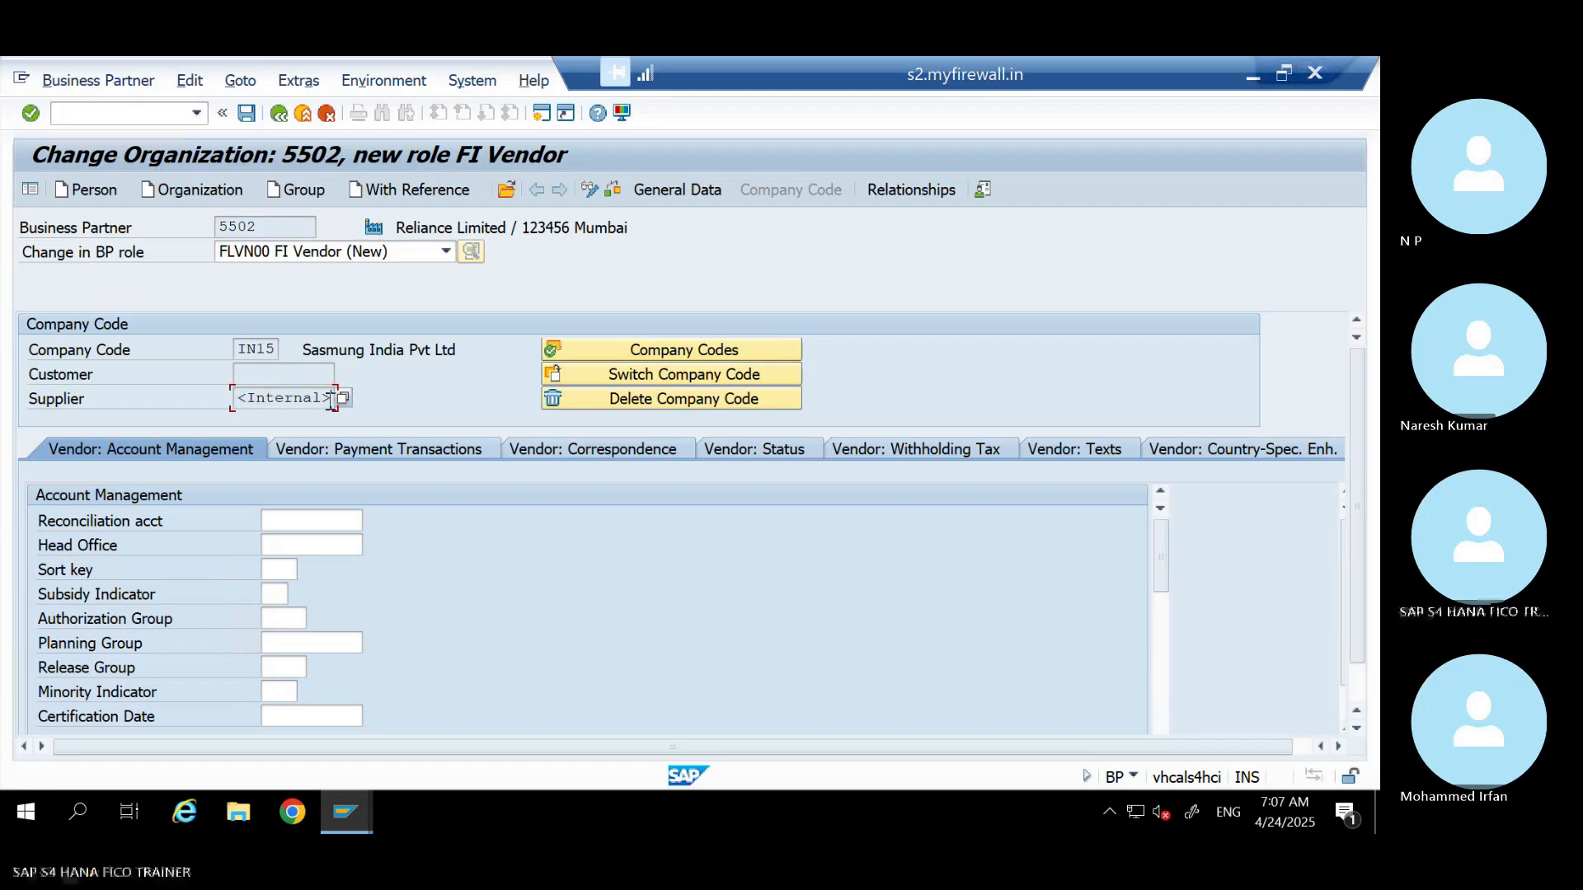
pyautogui.moveTo(329, 401); pyautogui.dragTo(219, 400)
pyautogui.click(267, 399)
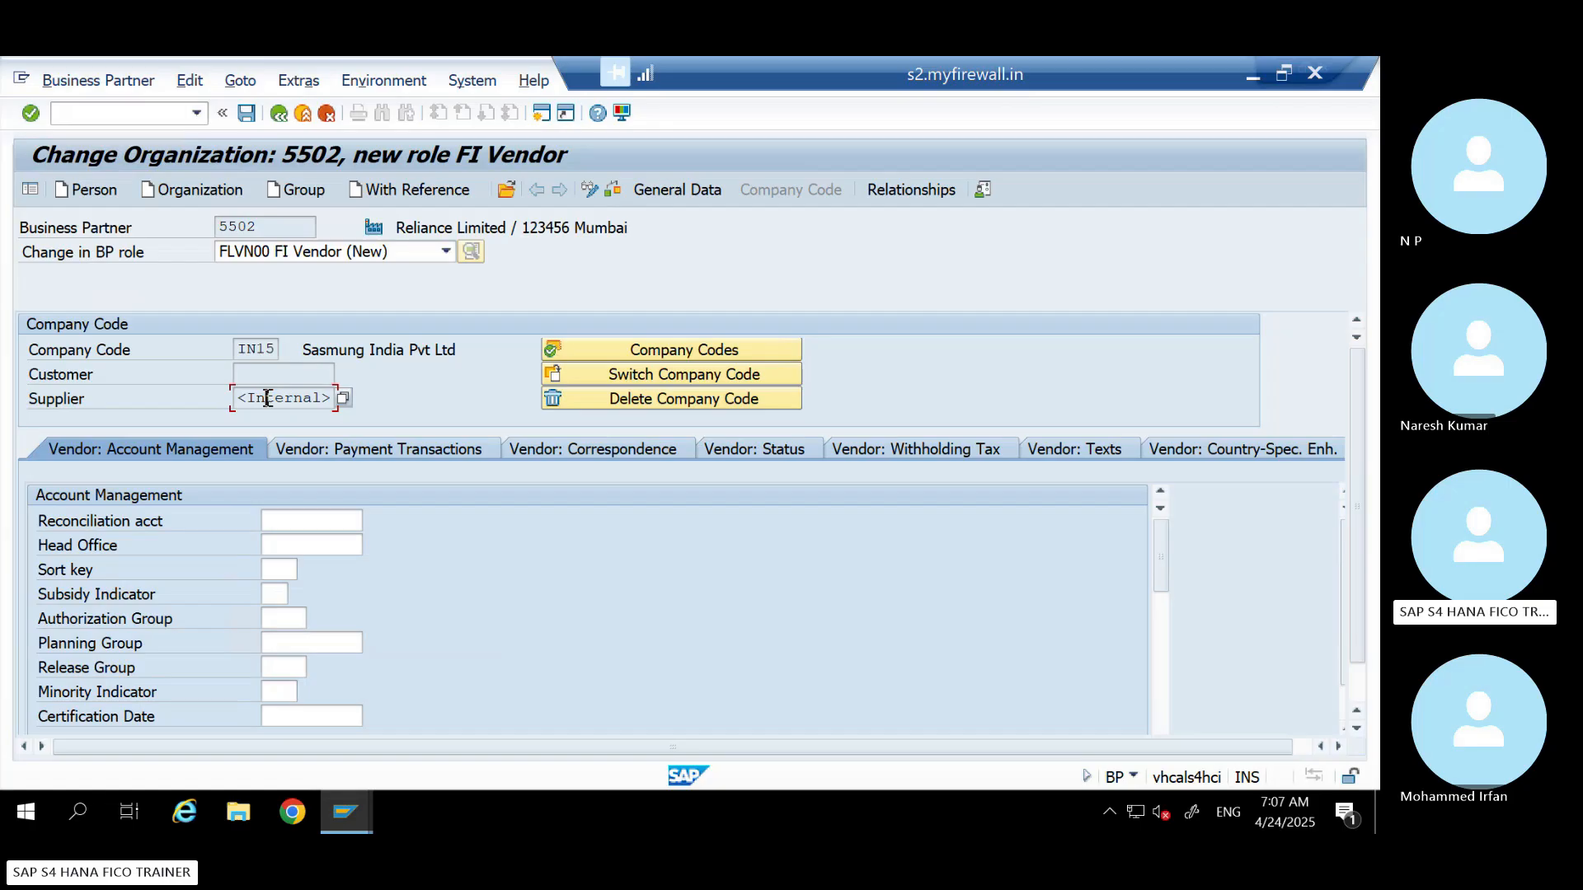
# Compare the Vendor Number in the vendor's general data with the Supplier field in its company code data
pyautogui.click(697, 188)
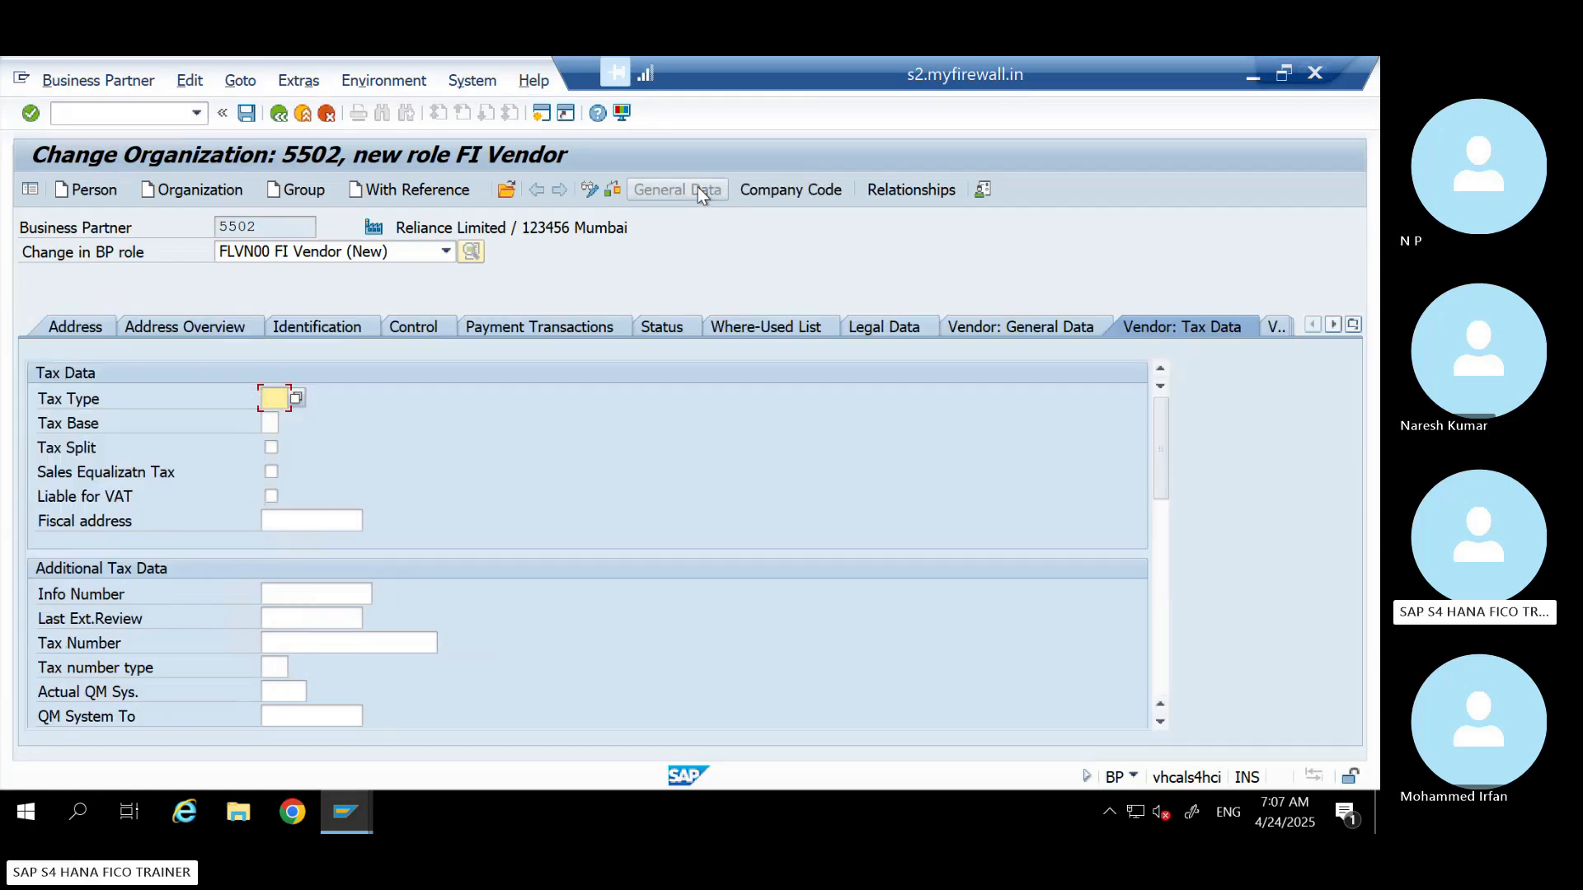
pyautogui.click(978, 328)
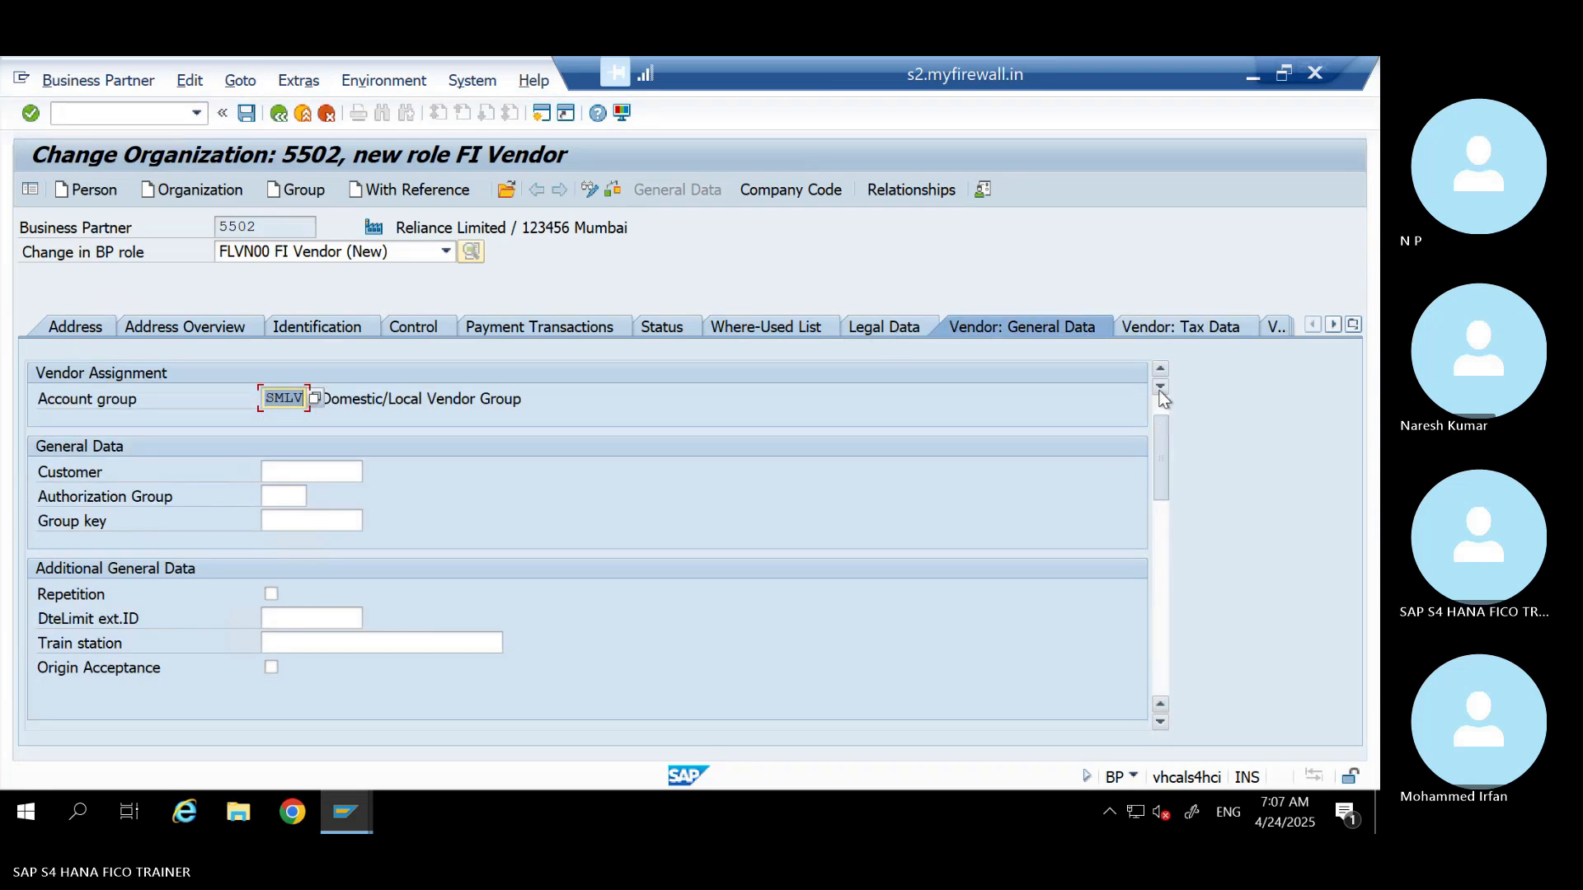
pyautogui.scroll(1, 1162, 399)
pyautogui.click(360, 398)
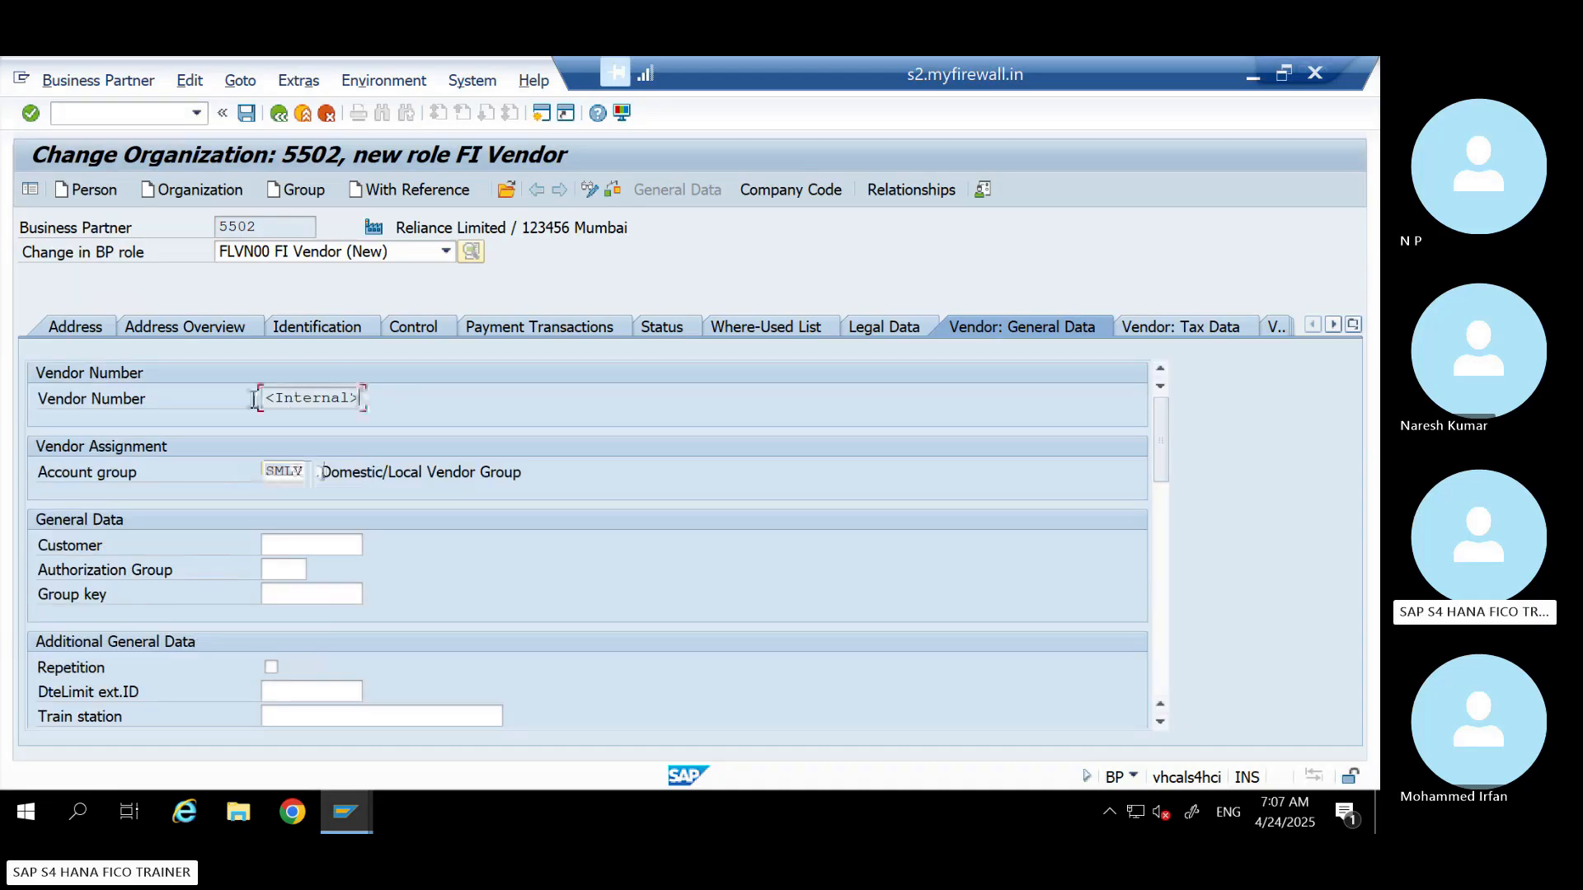
pyautogui.click(808, 195)
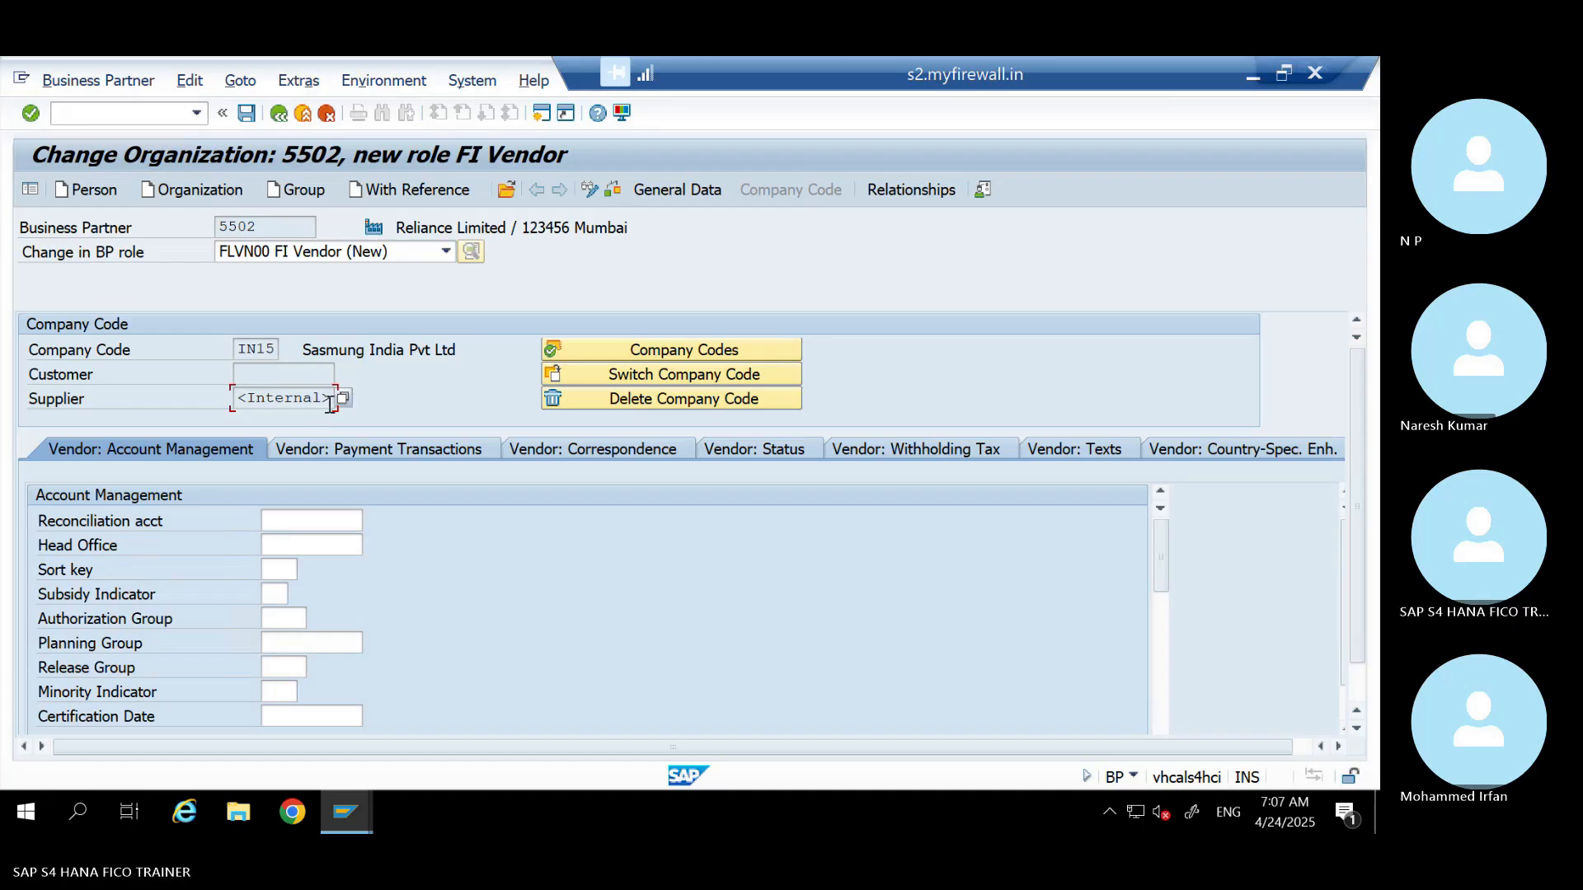
pyautogui.moveTo(330, 404); pyautogui.dragTo(159, 415)
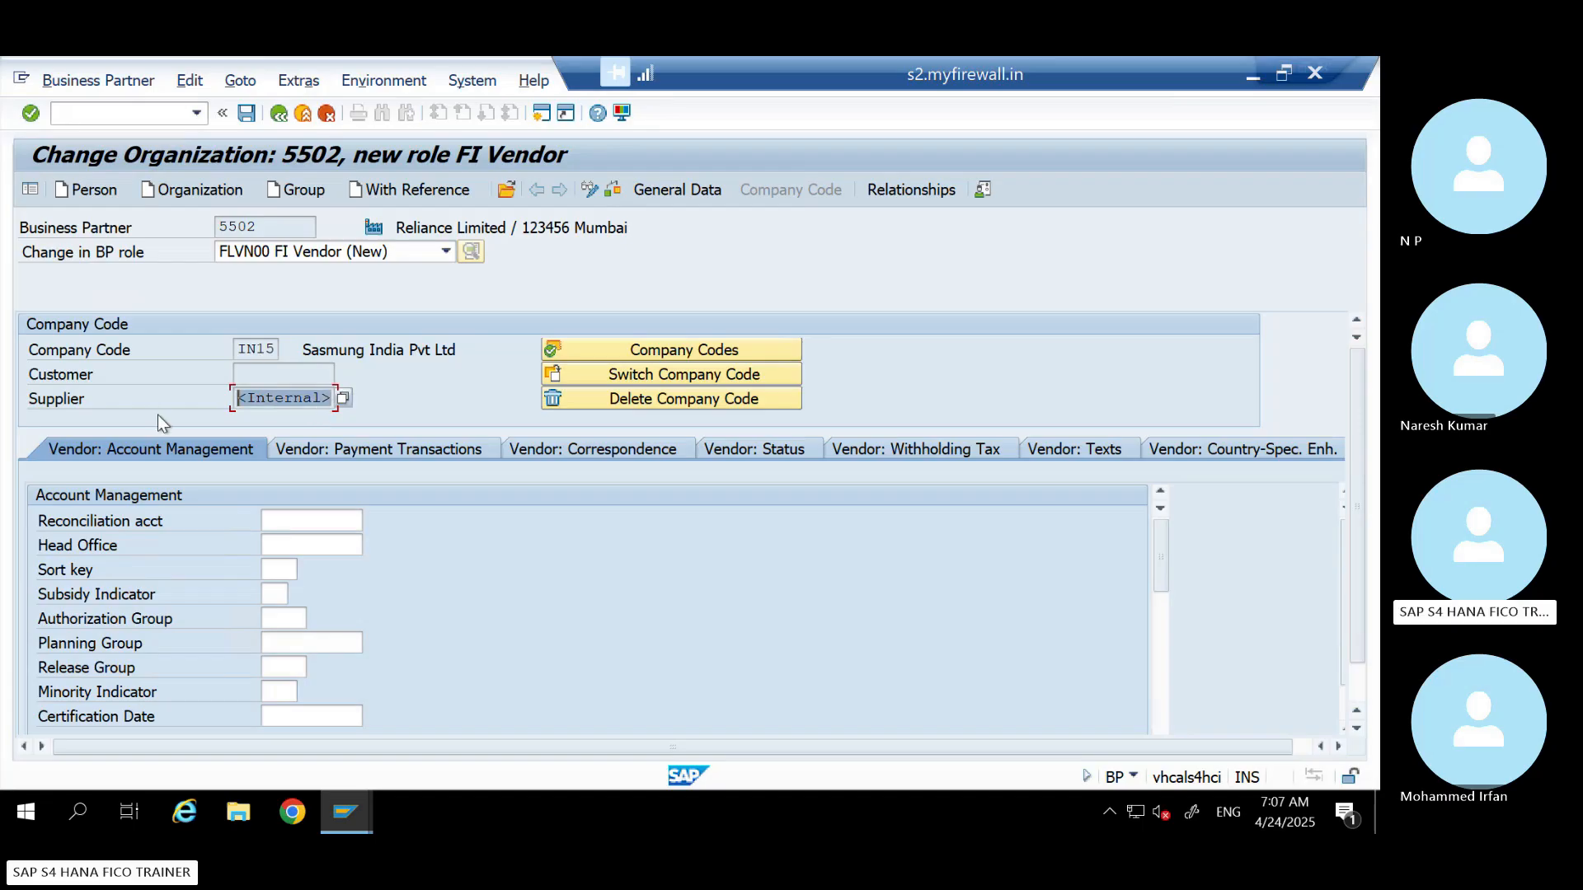
pyautogui.click(304, 397)
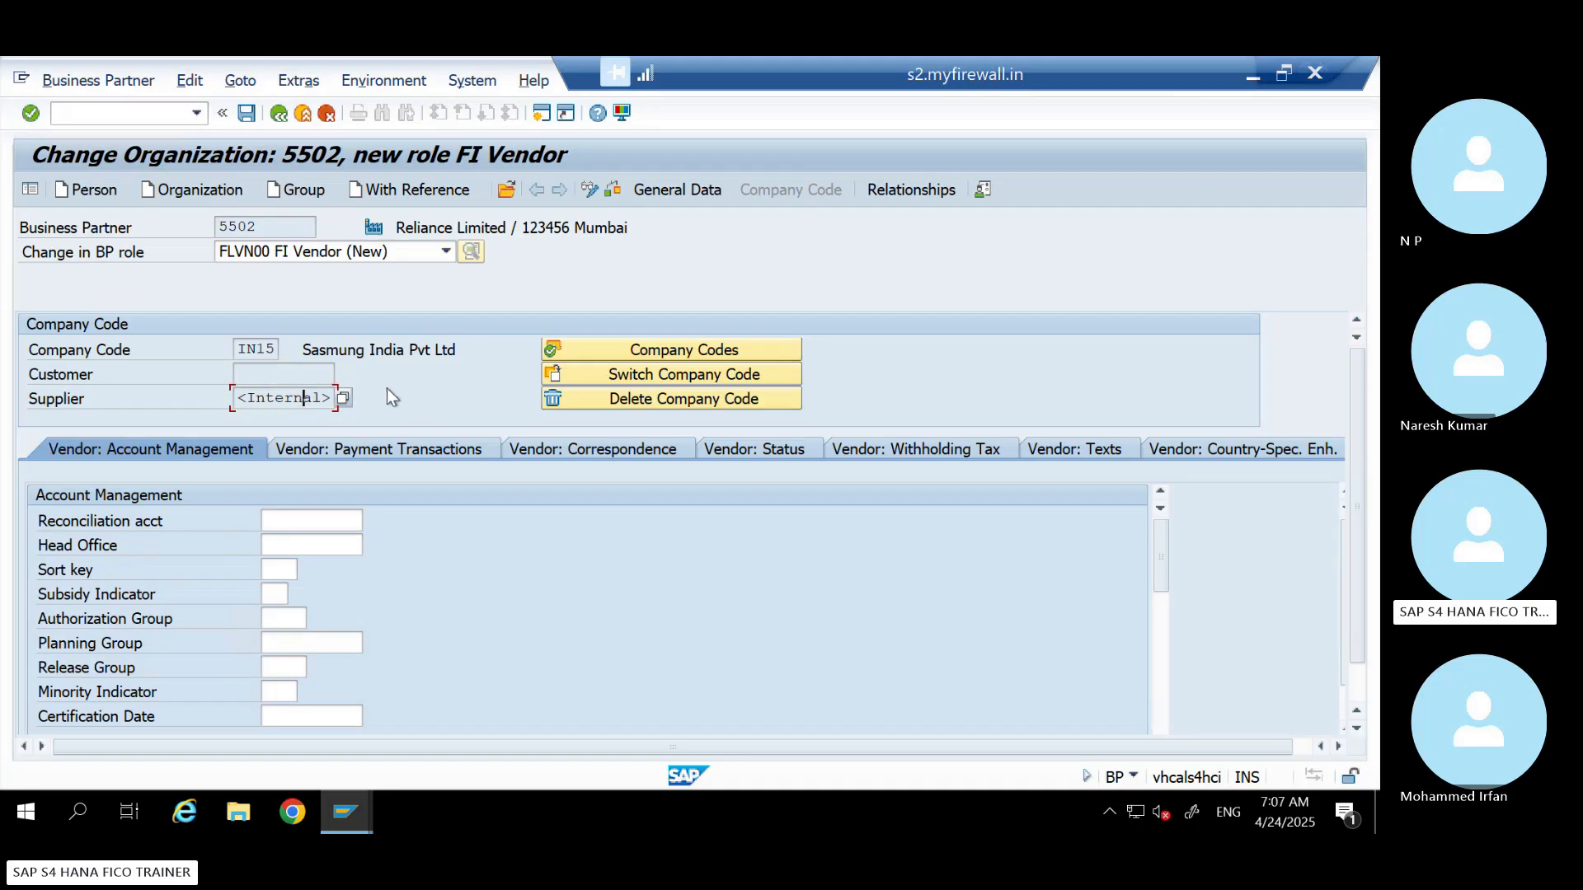
# Delete company code IN15 from the vendor's company code data and confirm the deletion
pyautogui.moveTo(275, 346); pyautogui.dragTo(156, 353)
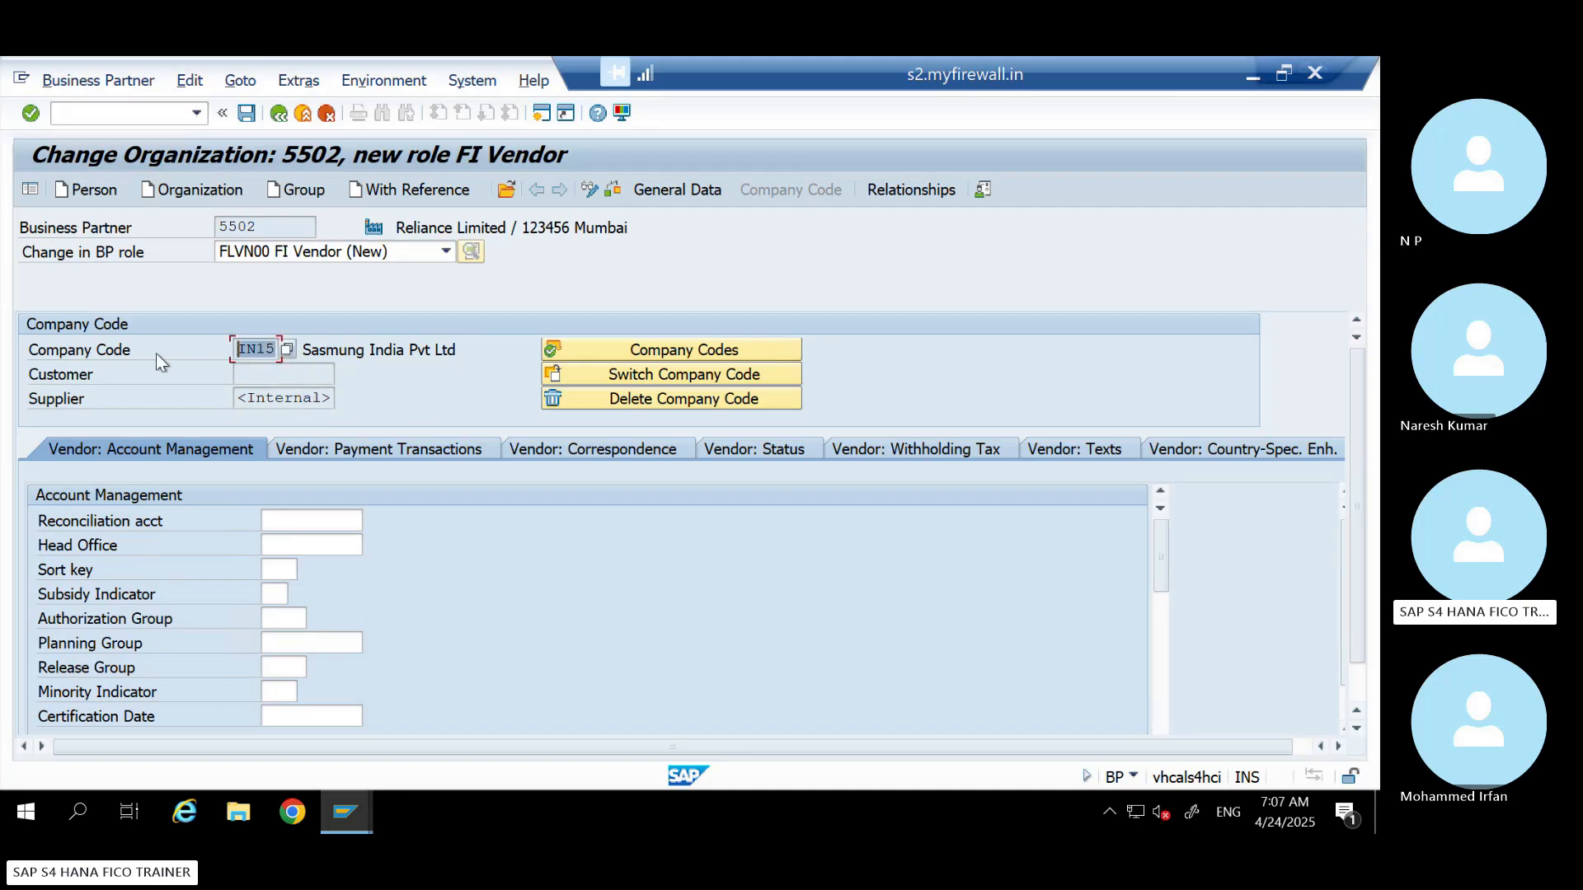
pyautogui.click(605, 404)
pyautogui.click(357, 507)
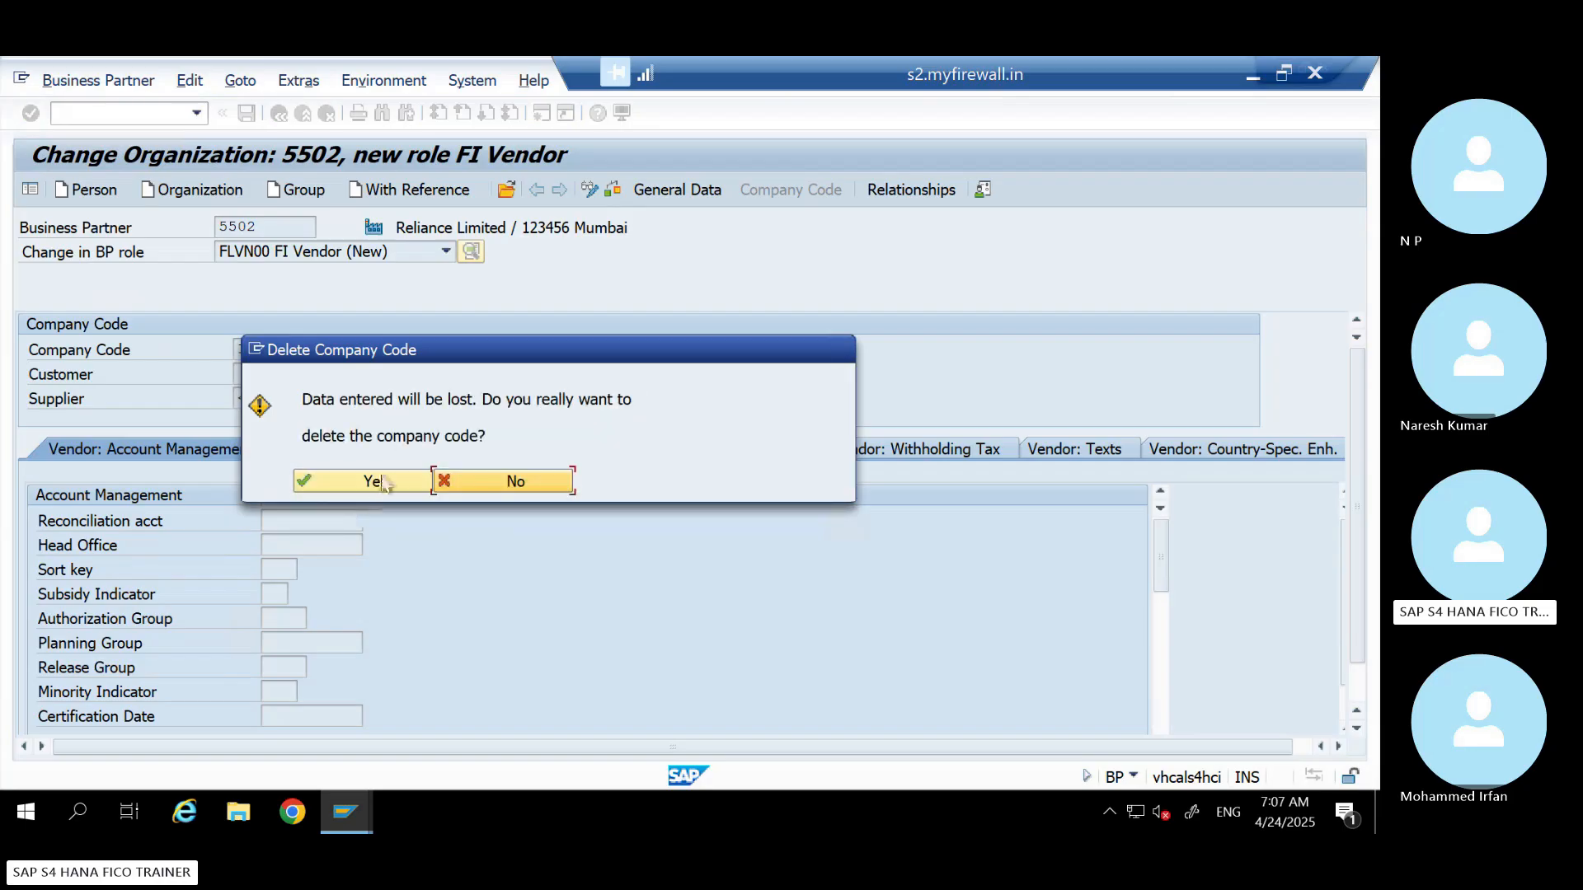
pyautogui.click(385, 484)
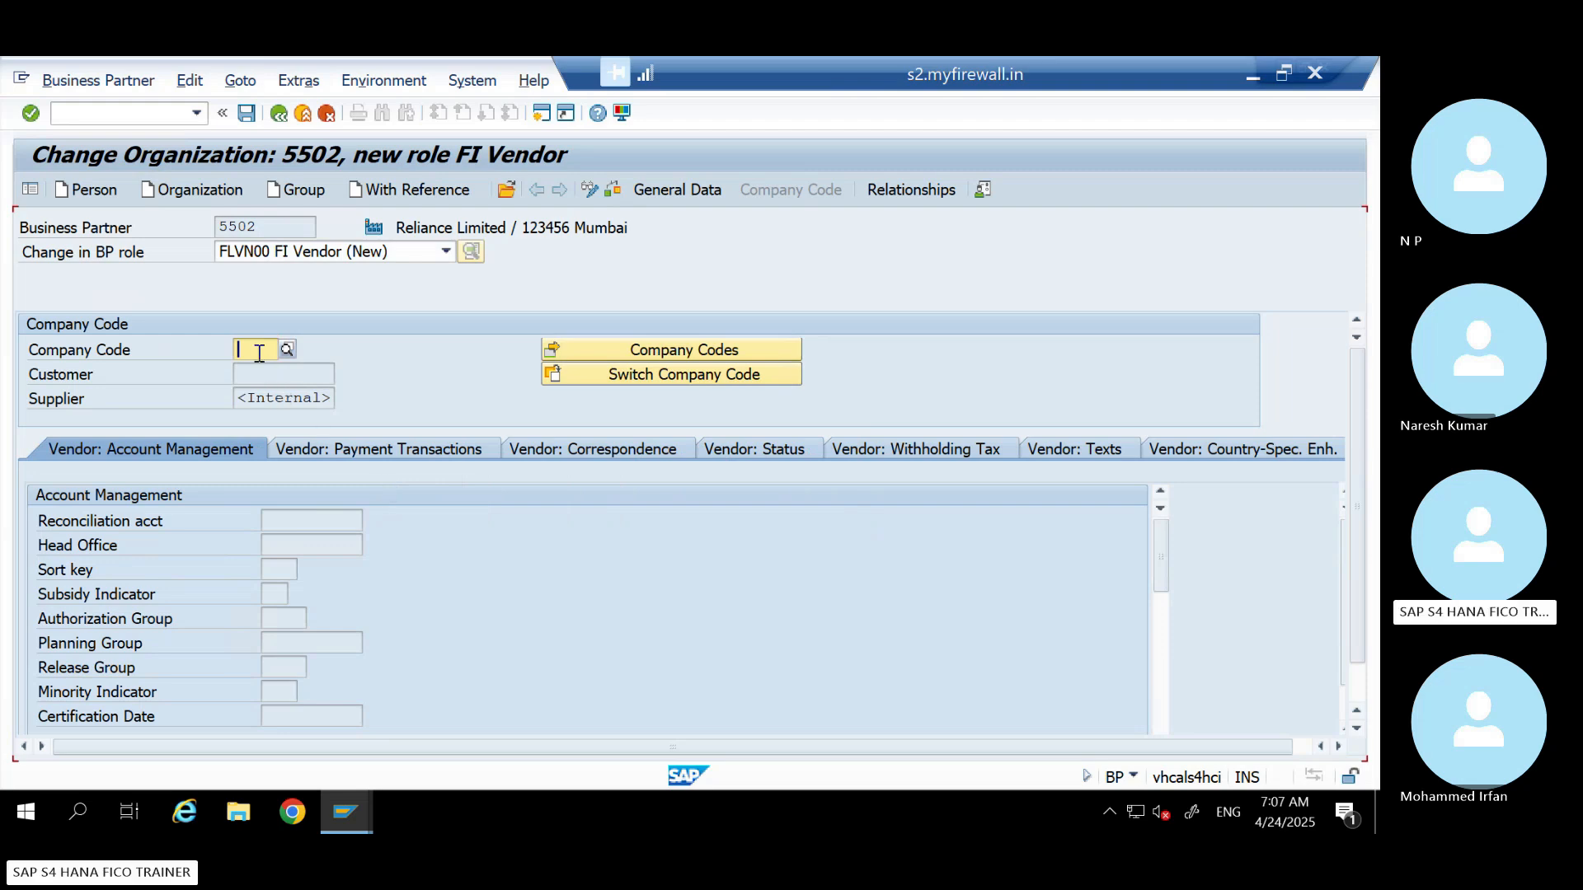
# Enter company code IN15 for the vendor, highlight it and switch the company code to clear the entry
pyautogui.write('us')
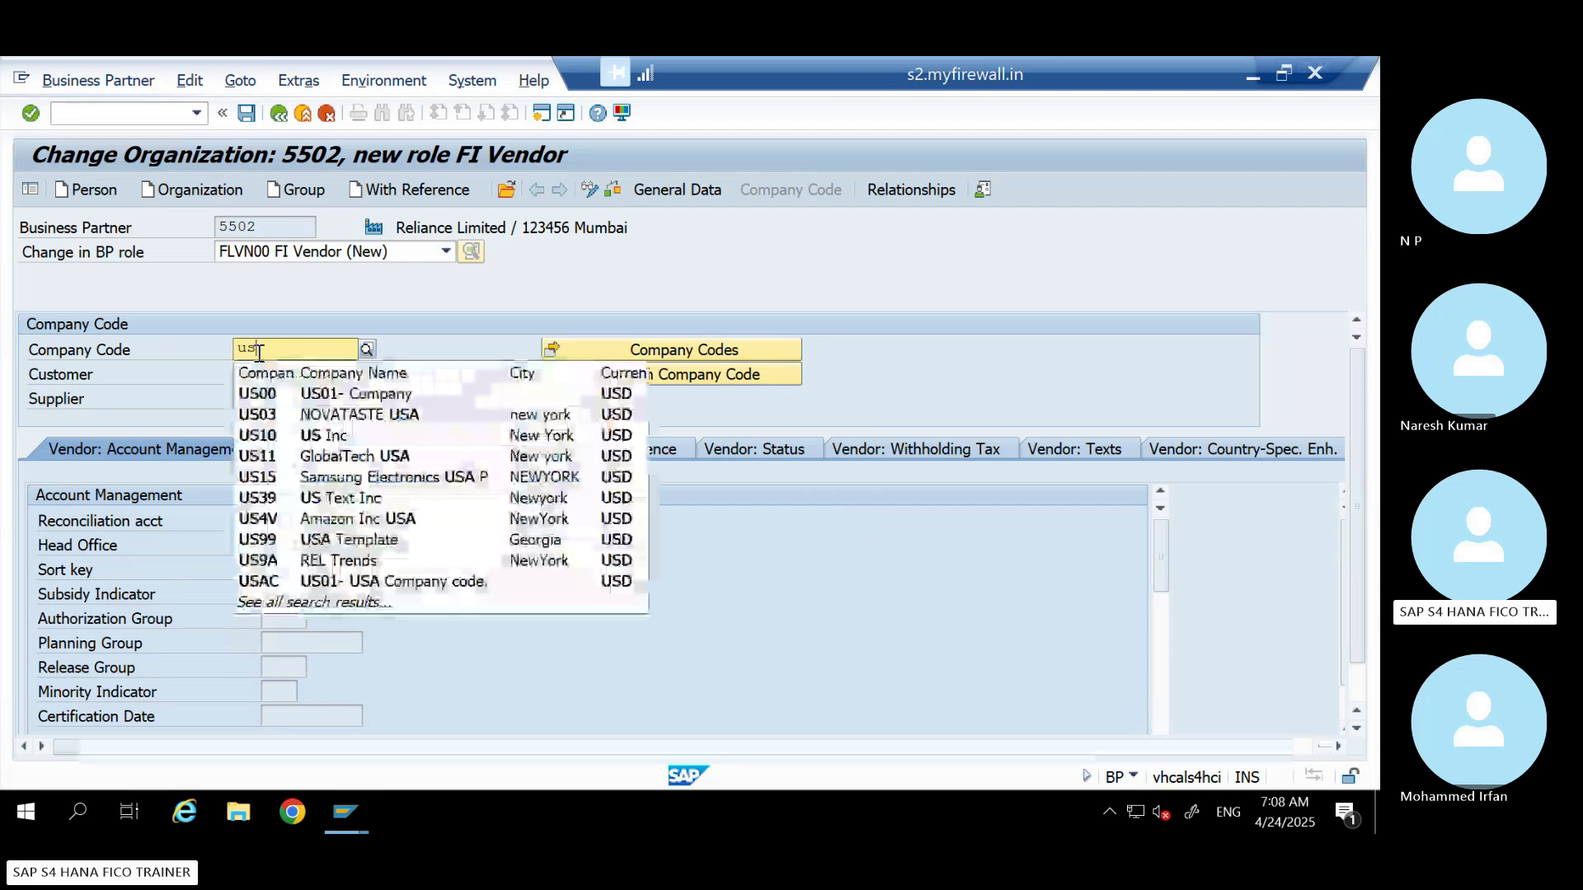
pyautogui.press('BackSpace')
pyautogui.press('BackSpace')
pyautogui.write('in15')
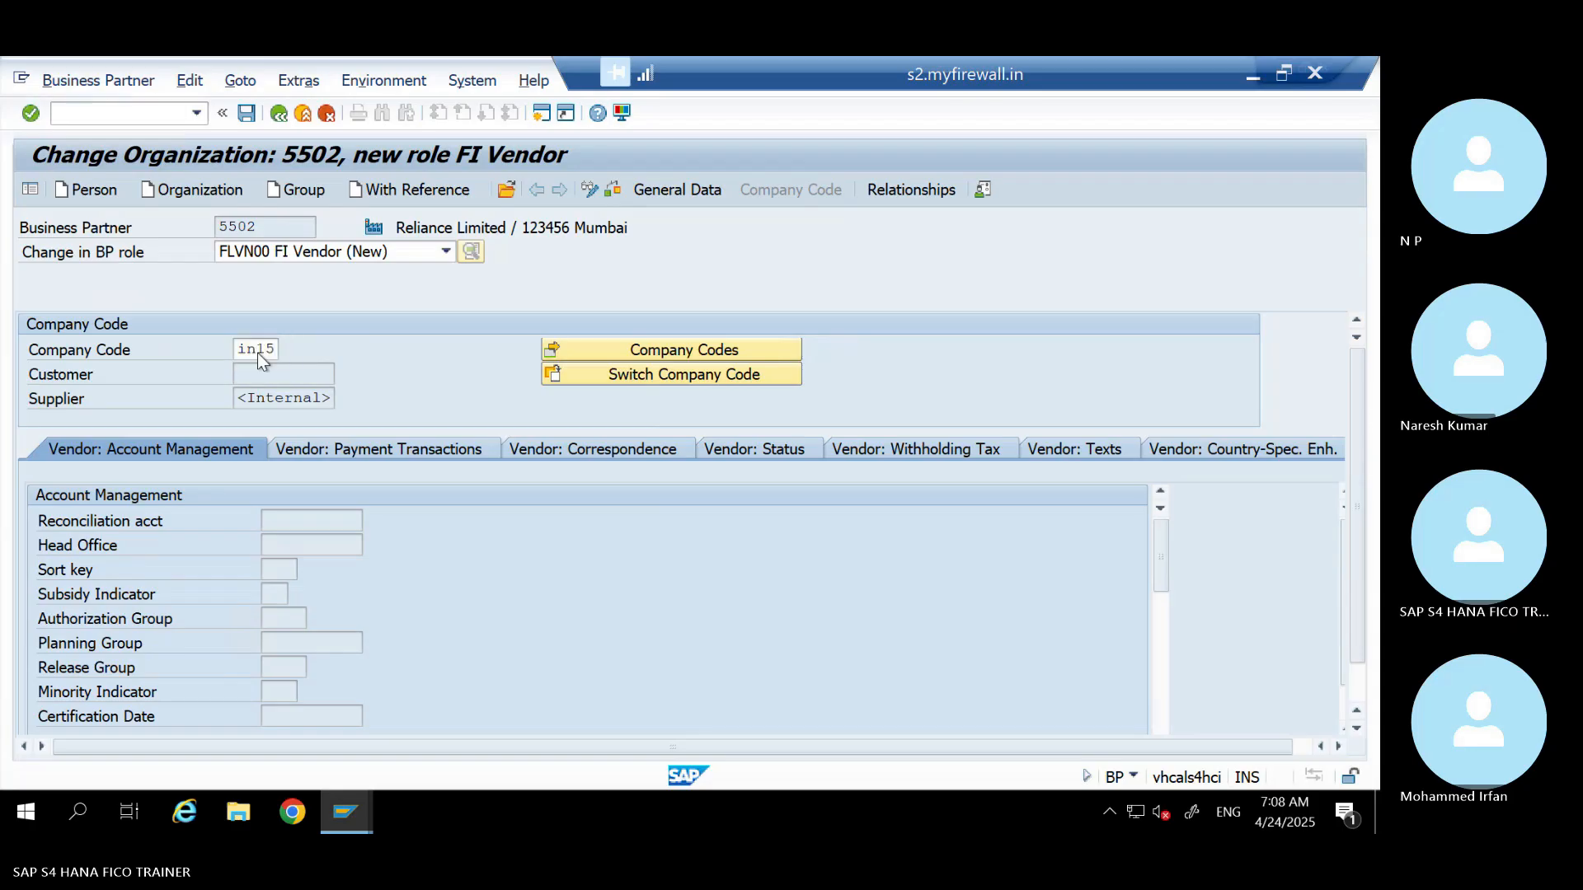
pyautogui.press('Return')
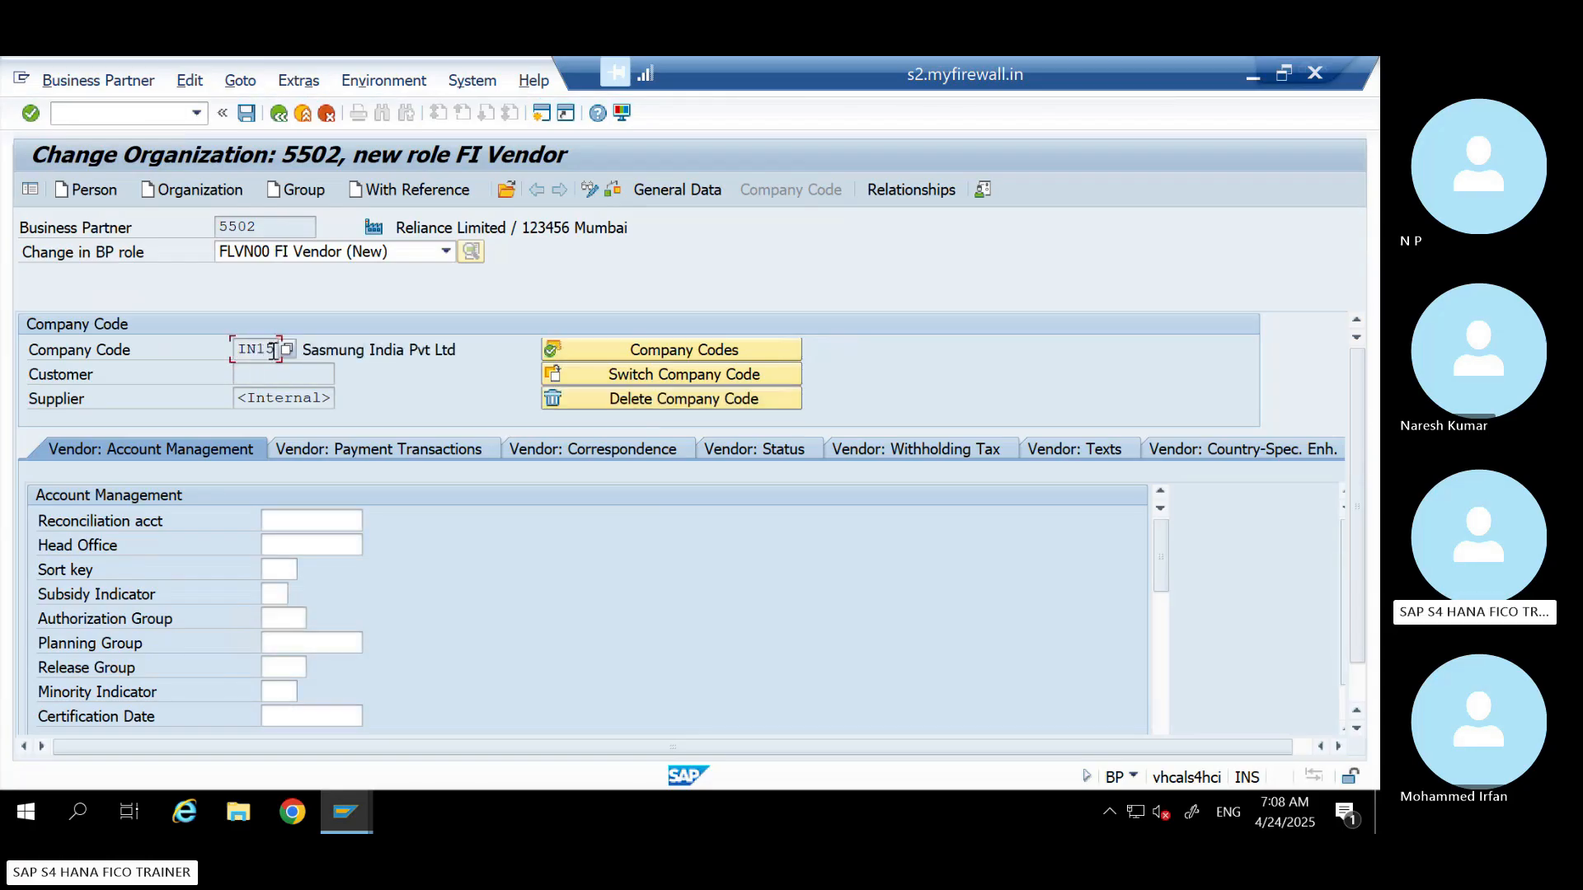
pyautogui.moveTo(274, 349); pyautogui.dragTo(238, 350)
pyautogui.click(668, 373)
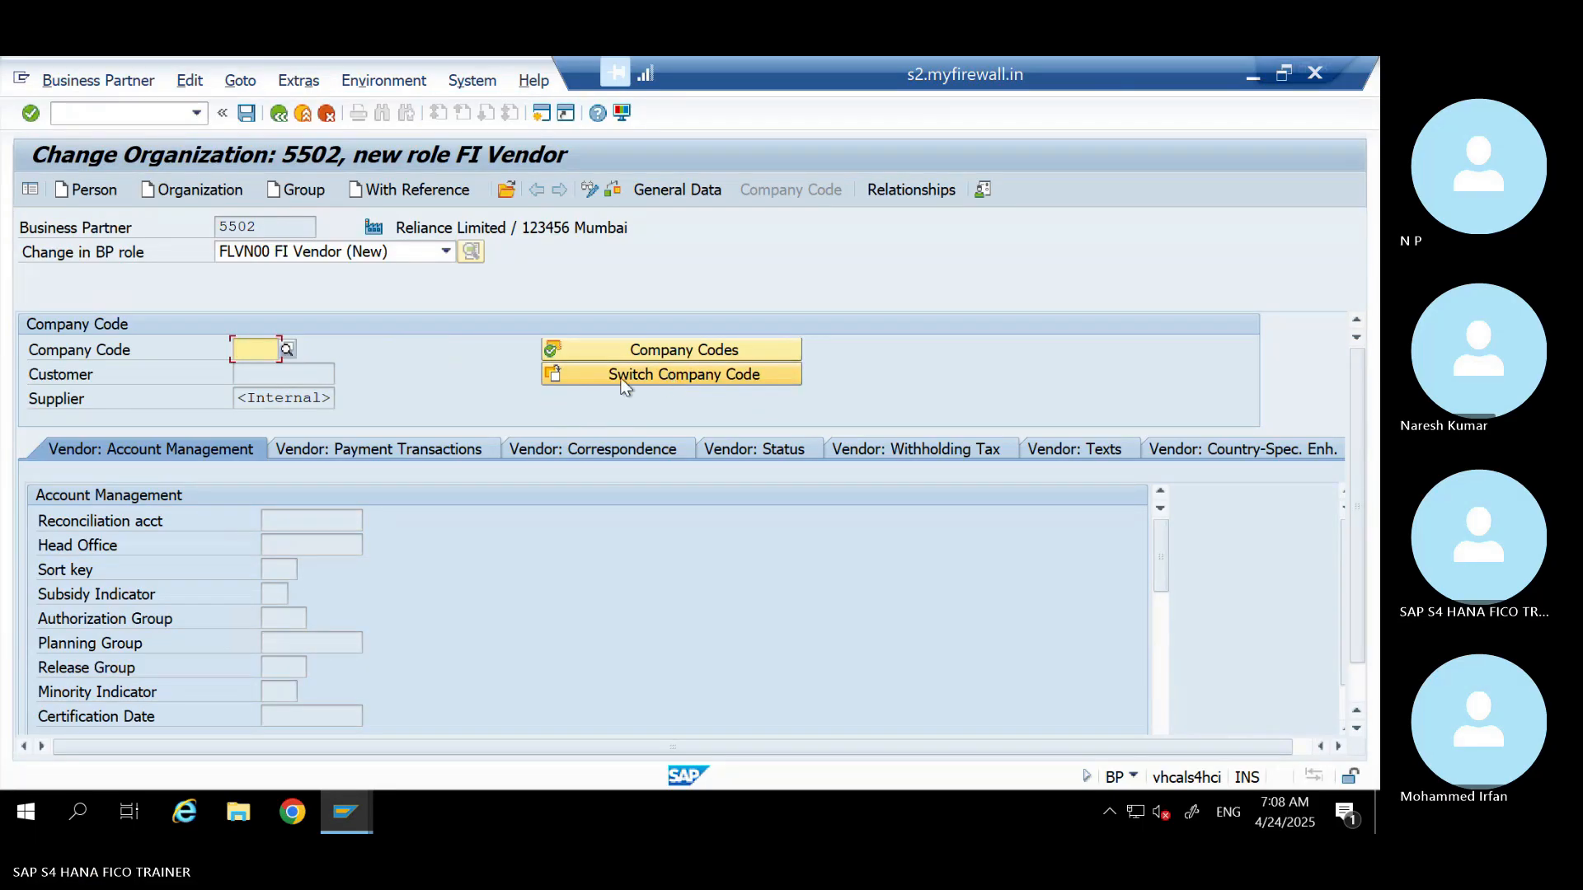
# Enter company code IN15 in the vendor's company code data
pyautogui.click(257, 351)
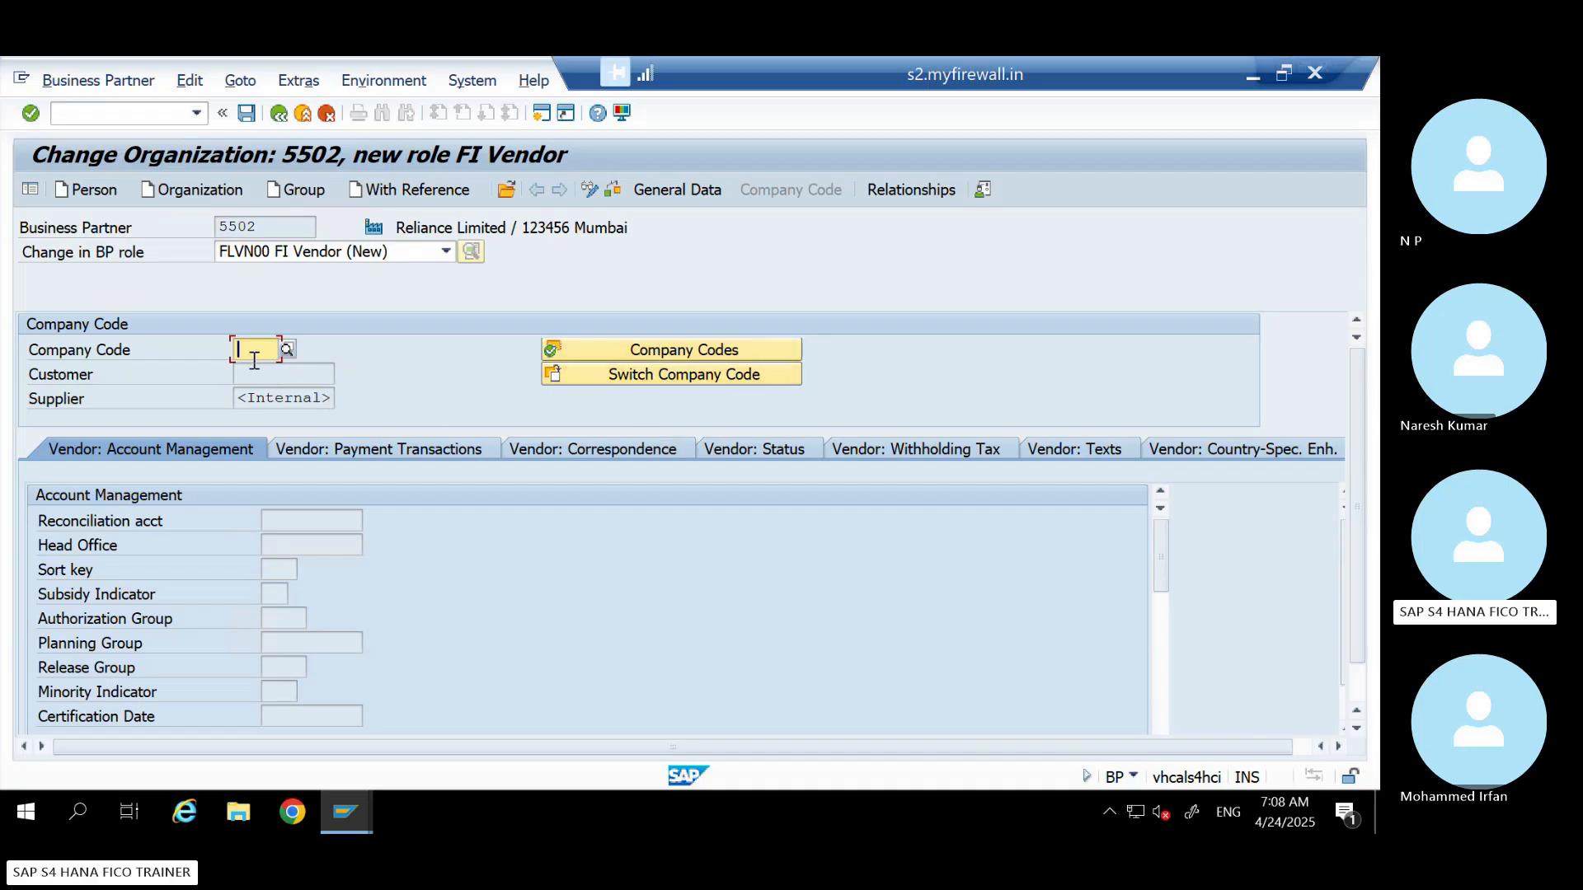
pyautogui.write('in15')
pyautogui.press('Return')
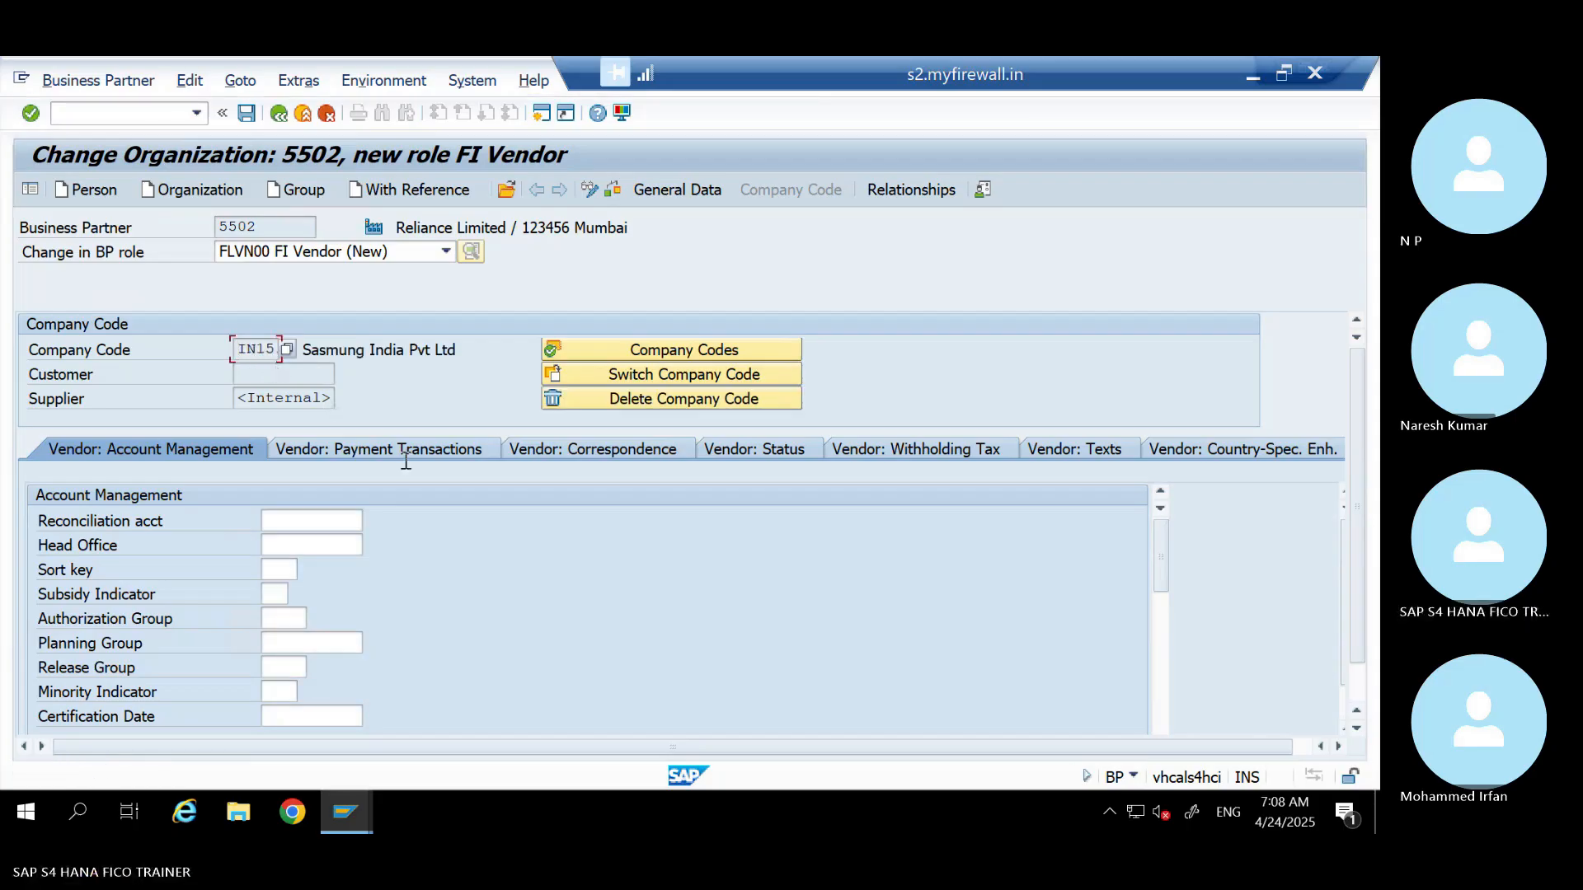
pyautogui.click(299, 520)
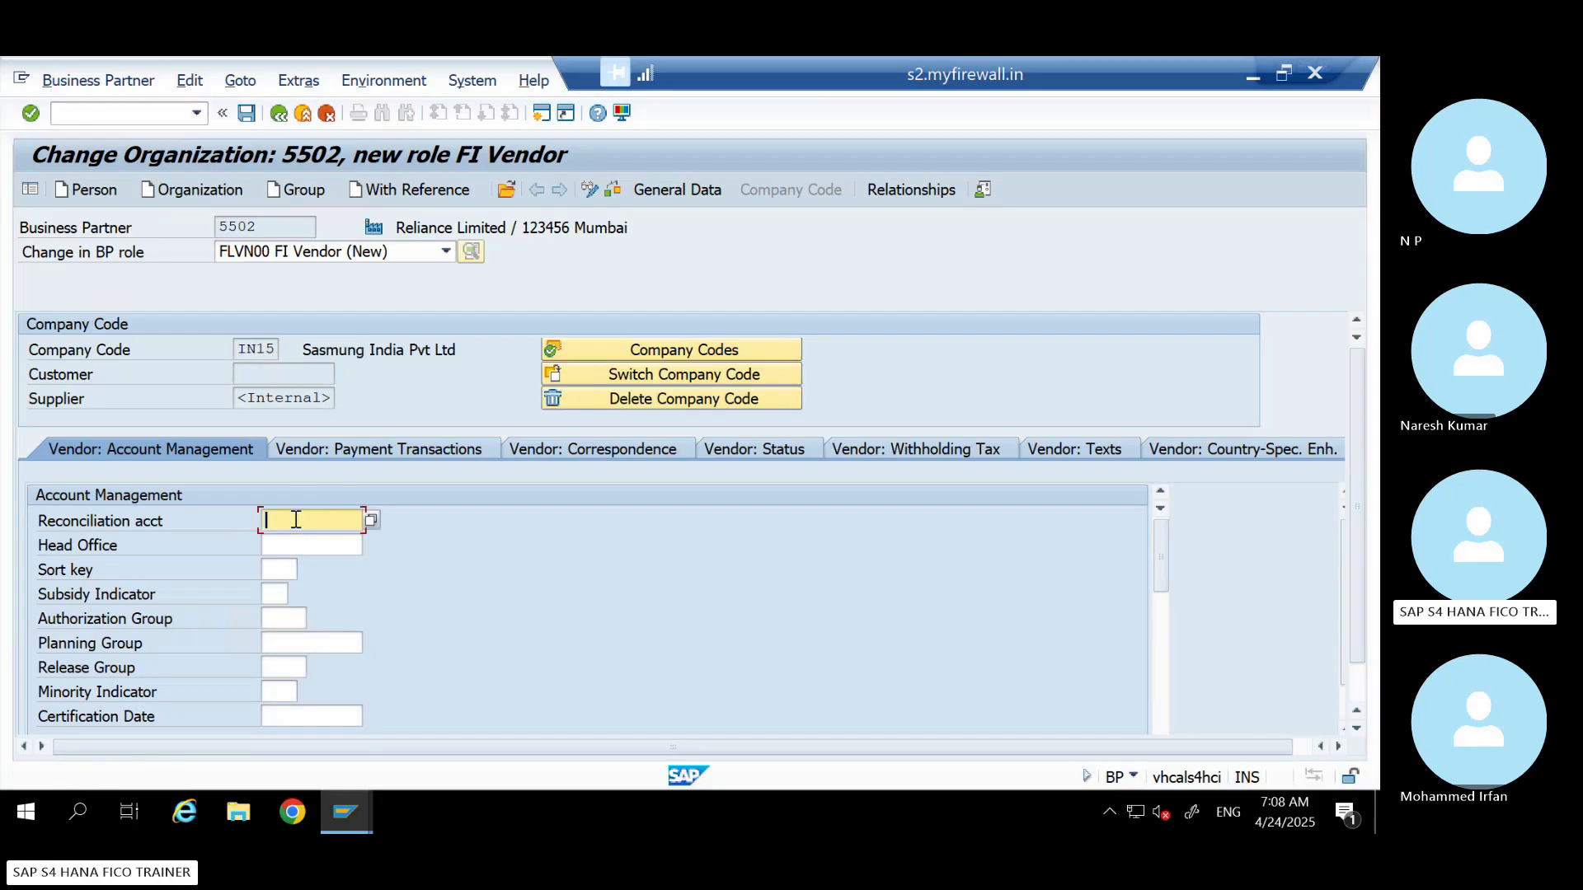
pyautogui.click(370, 517)
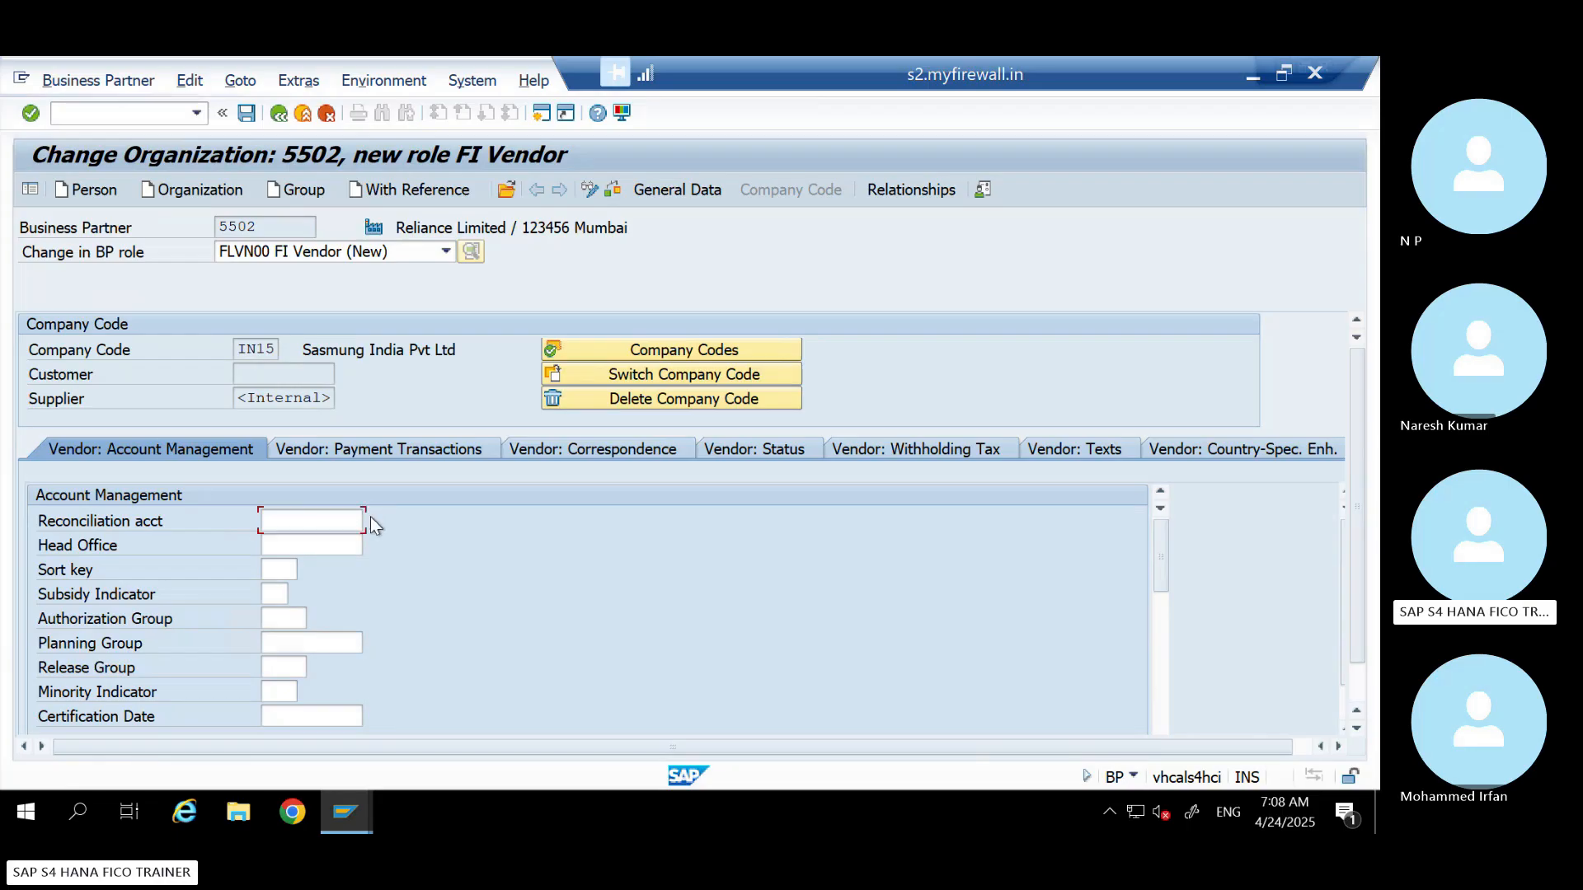
pyautogui.moveTo(590, 187); pyautogui.dragTo(825, 180)
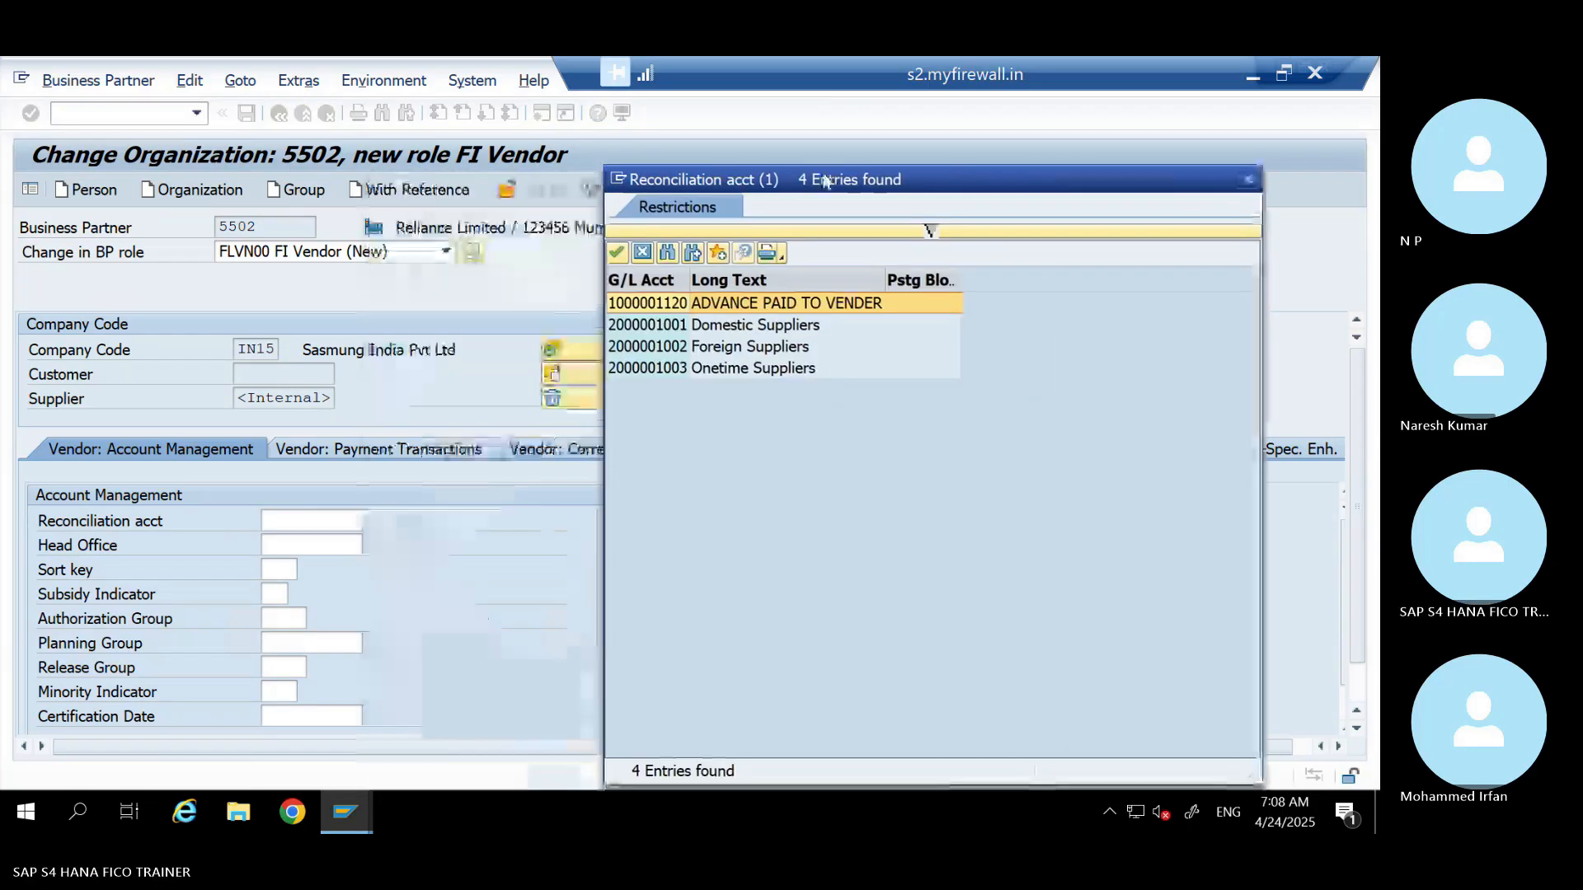
pyautogui.click(671, 370)
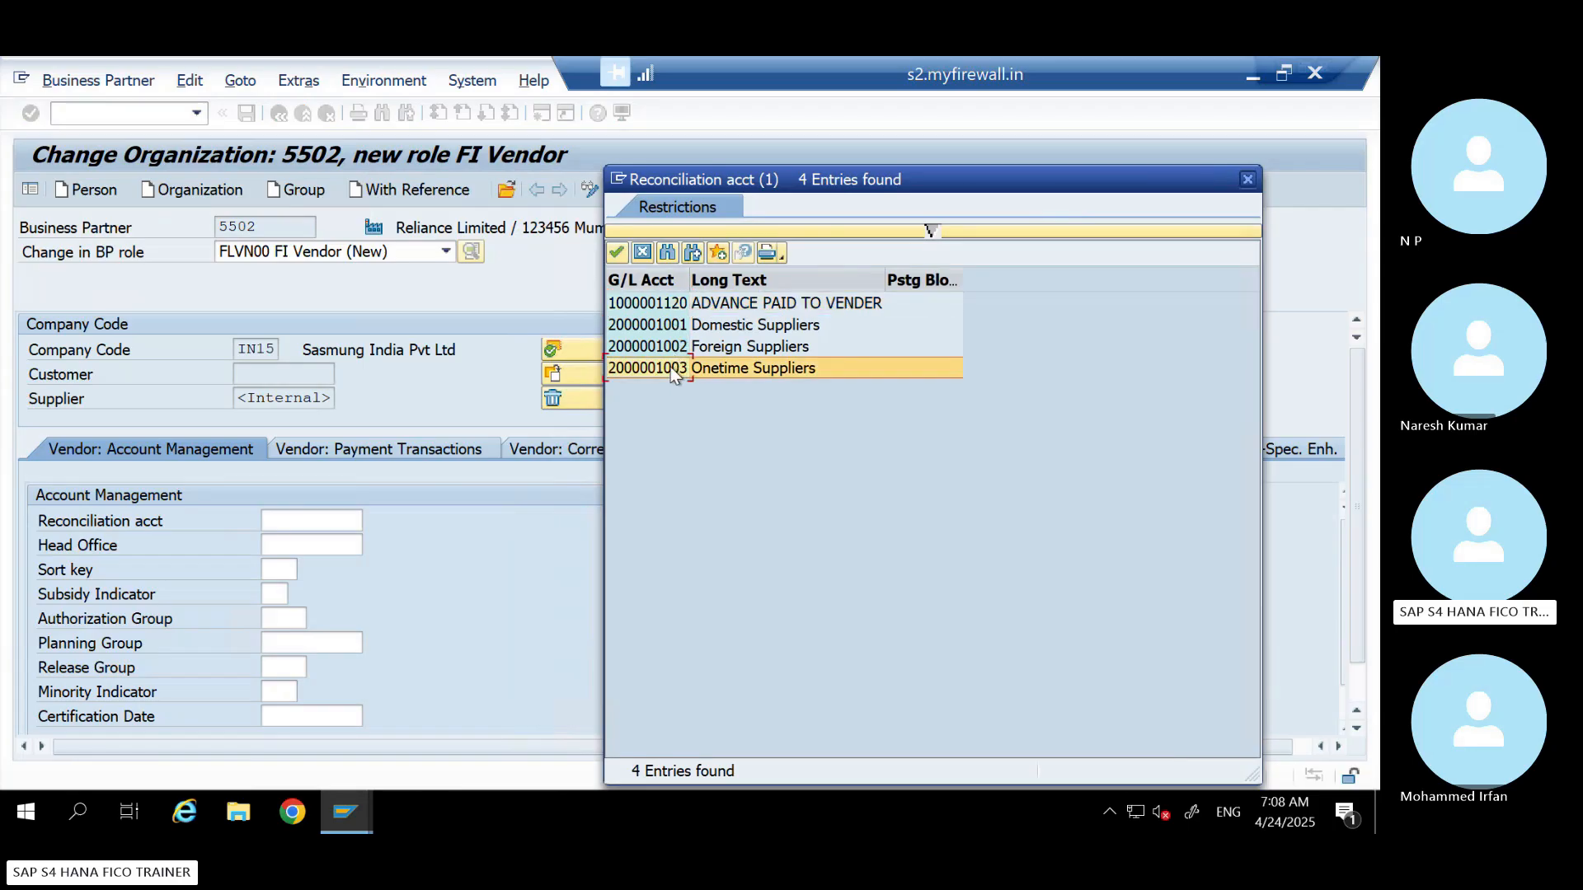
pyautogui.click(681, 327)
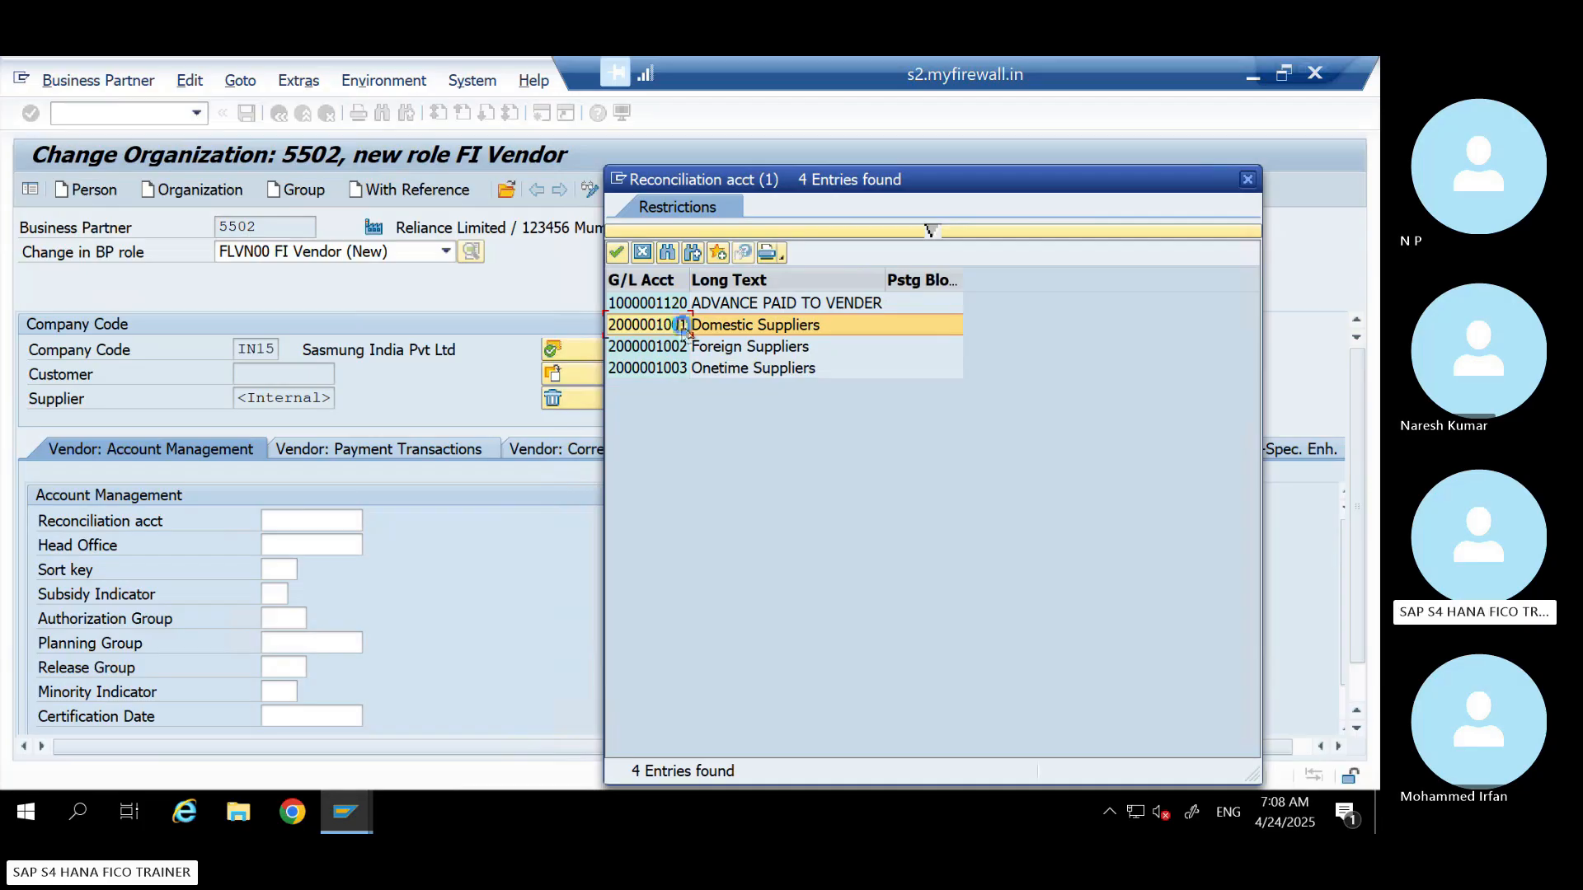
pyautogui.doubleClick(683, 327)
pyautogui.moveTo(363, 521); pyautogui.dragTo(186, 528)
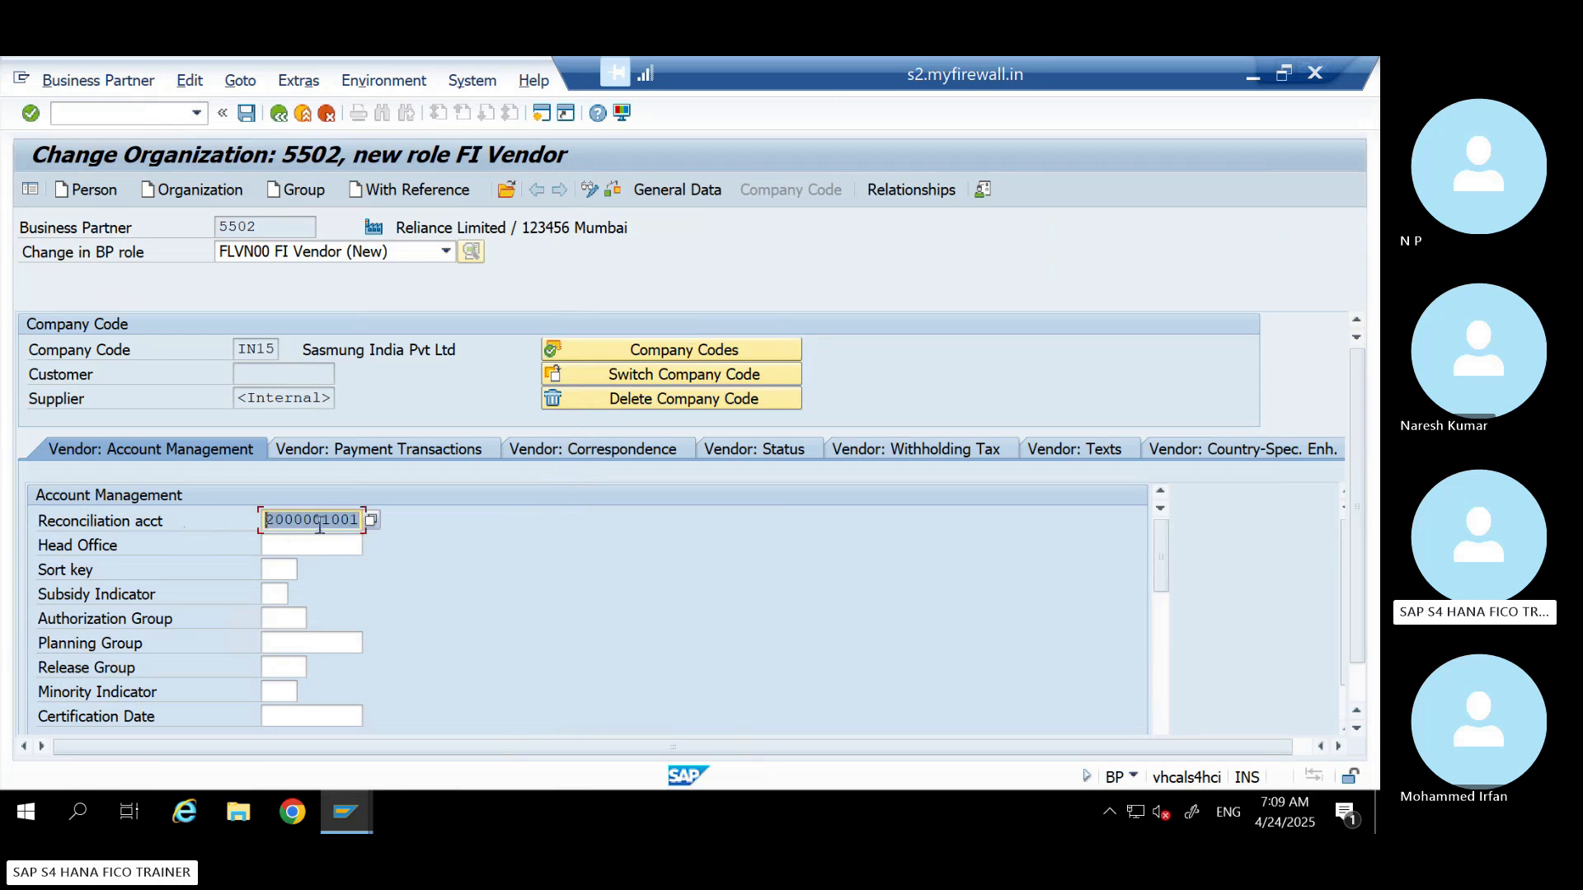
pyautogui.click(346, 813)
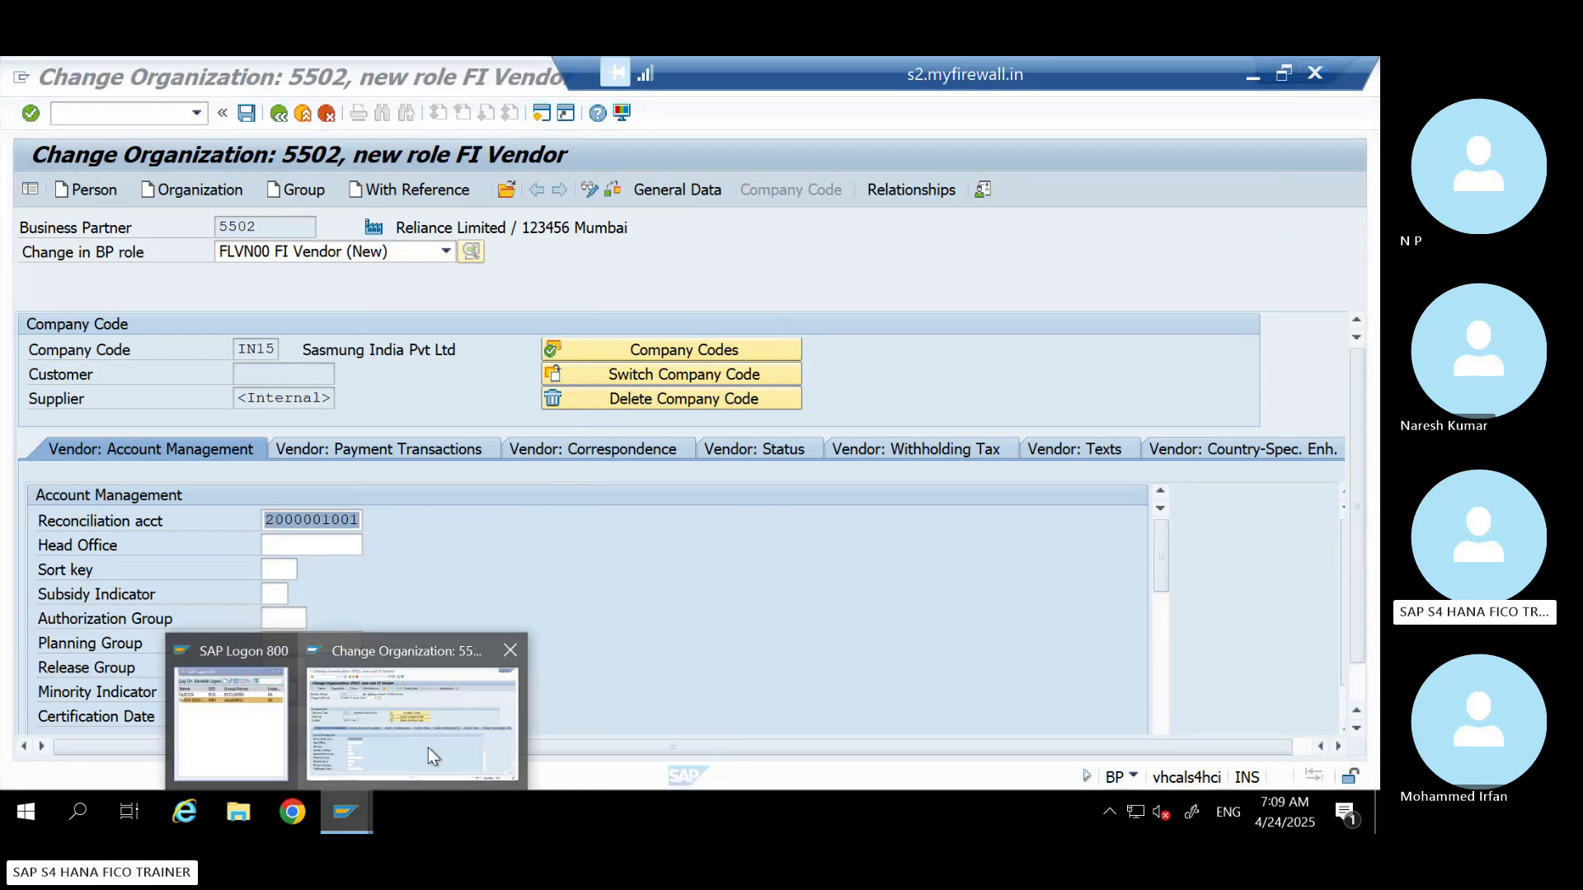
pyautogui.click(428, 747)
pyautogui.click(541, 115)
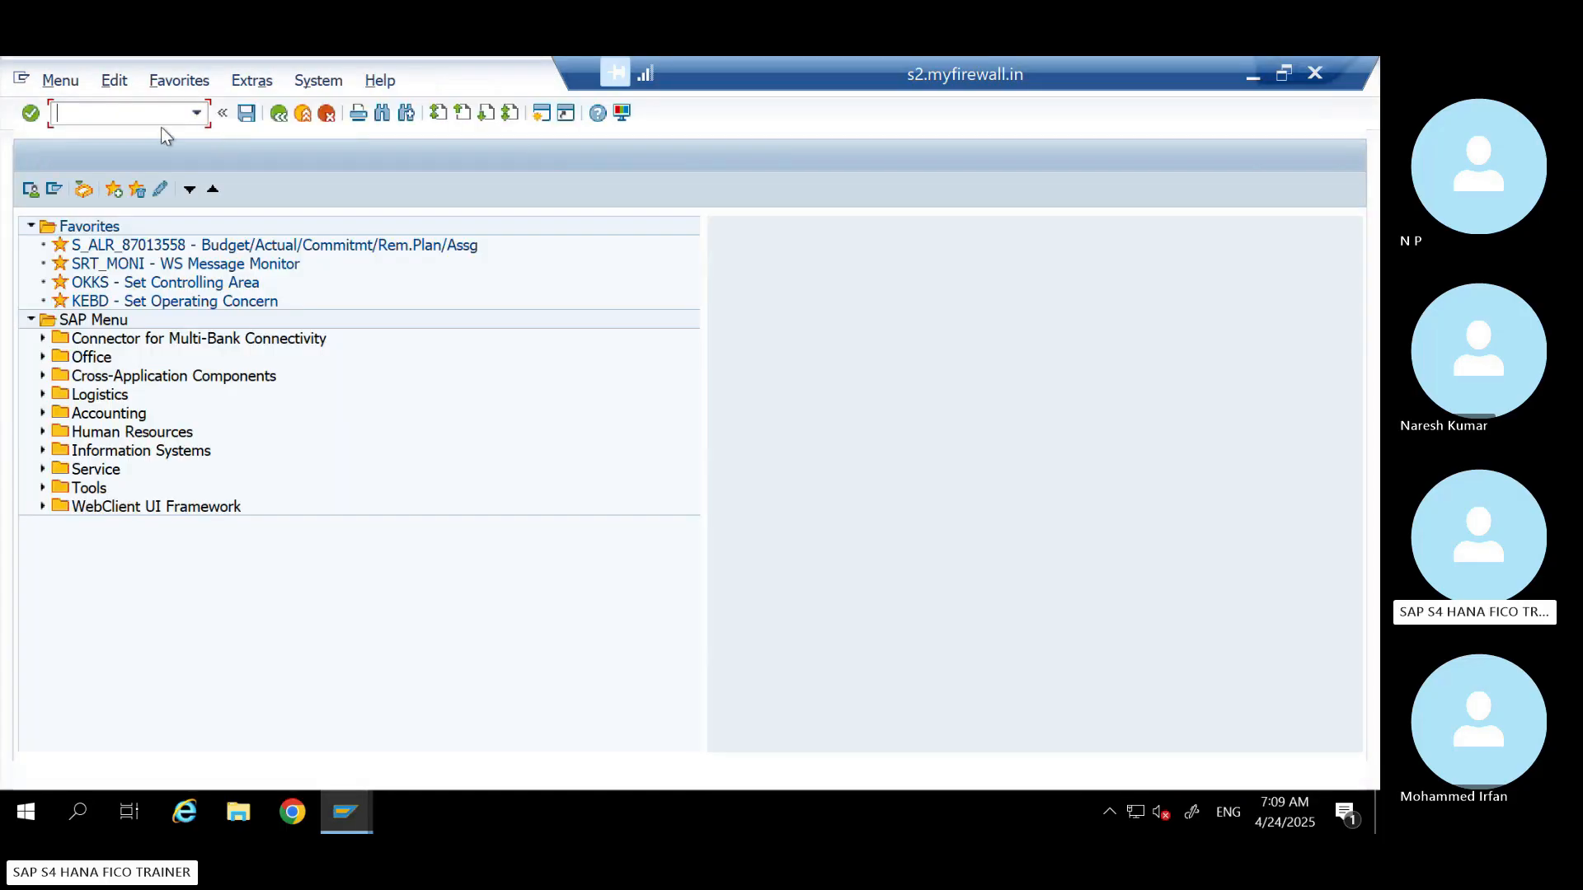
pyautogui.write('fs00')
pyautogui.press('Return')
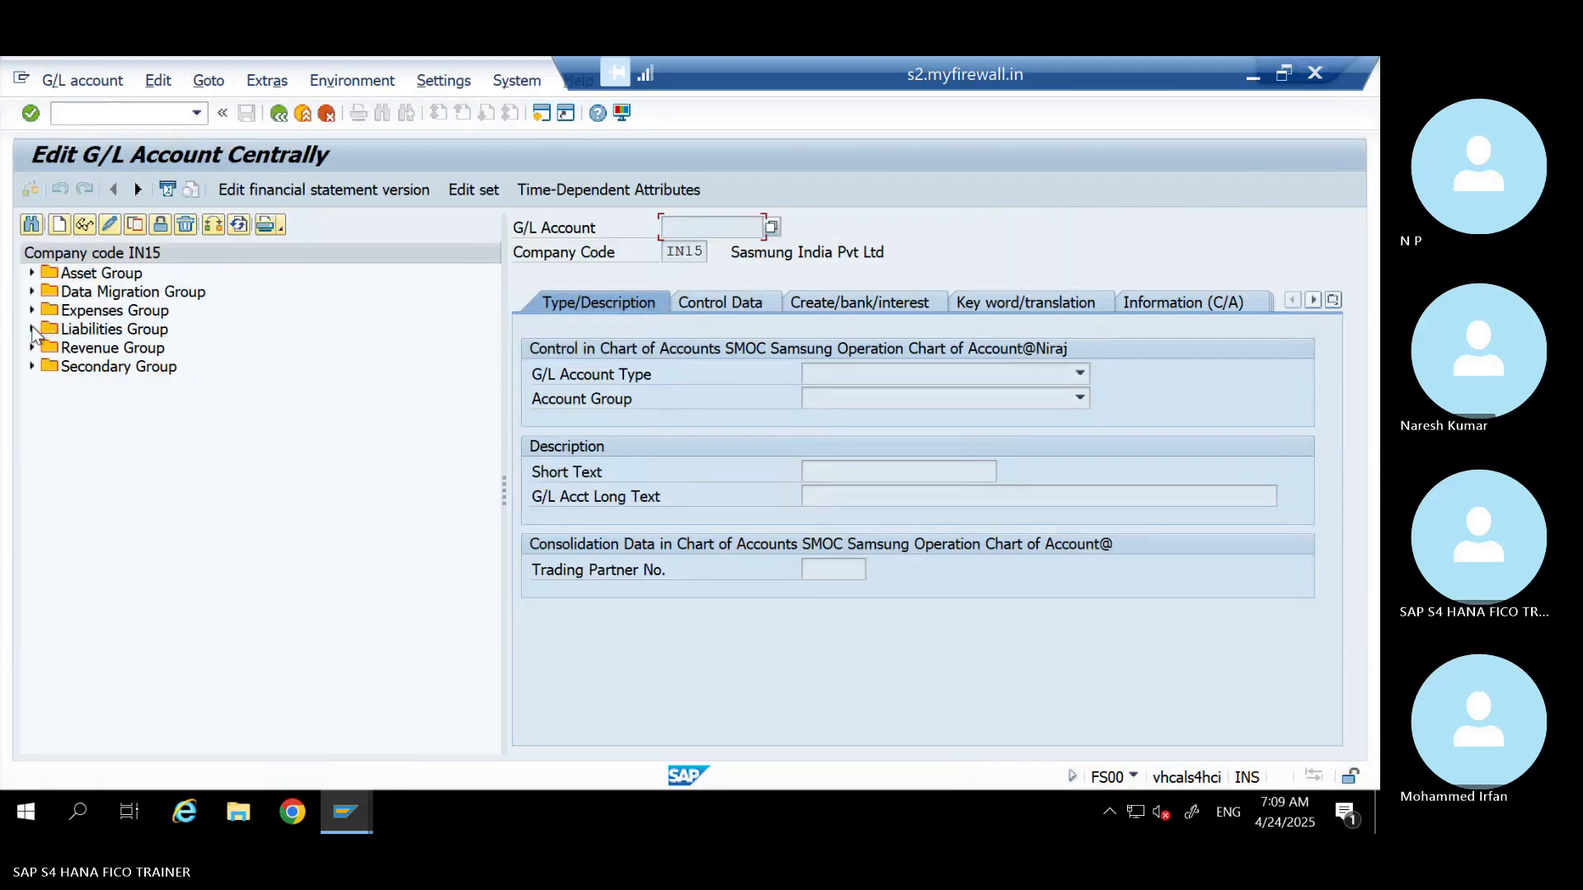
pyautogui.click(31, 328)
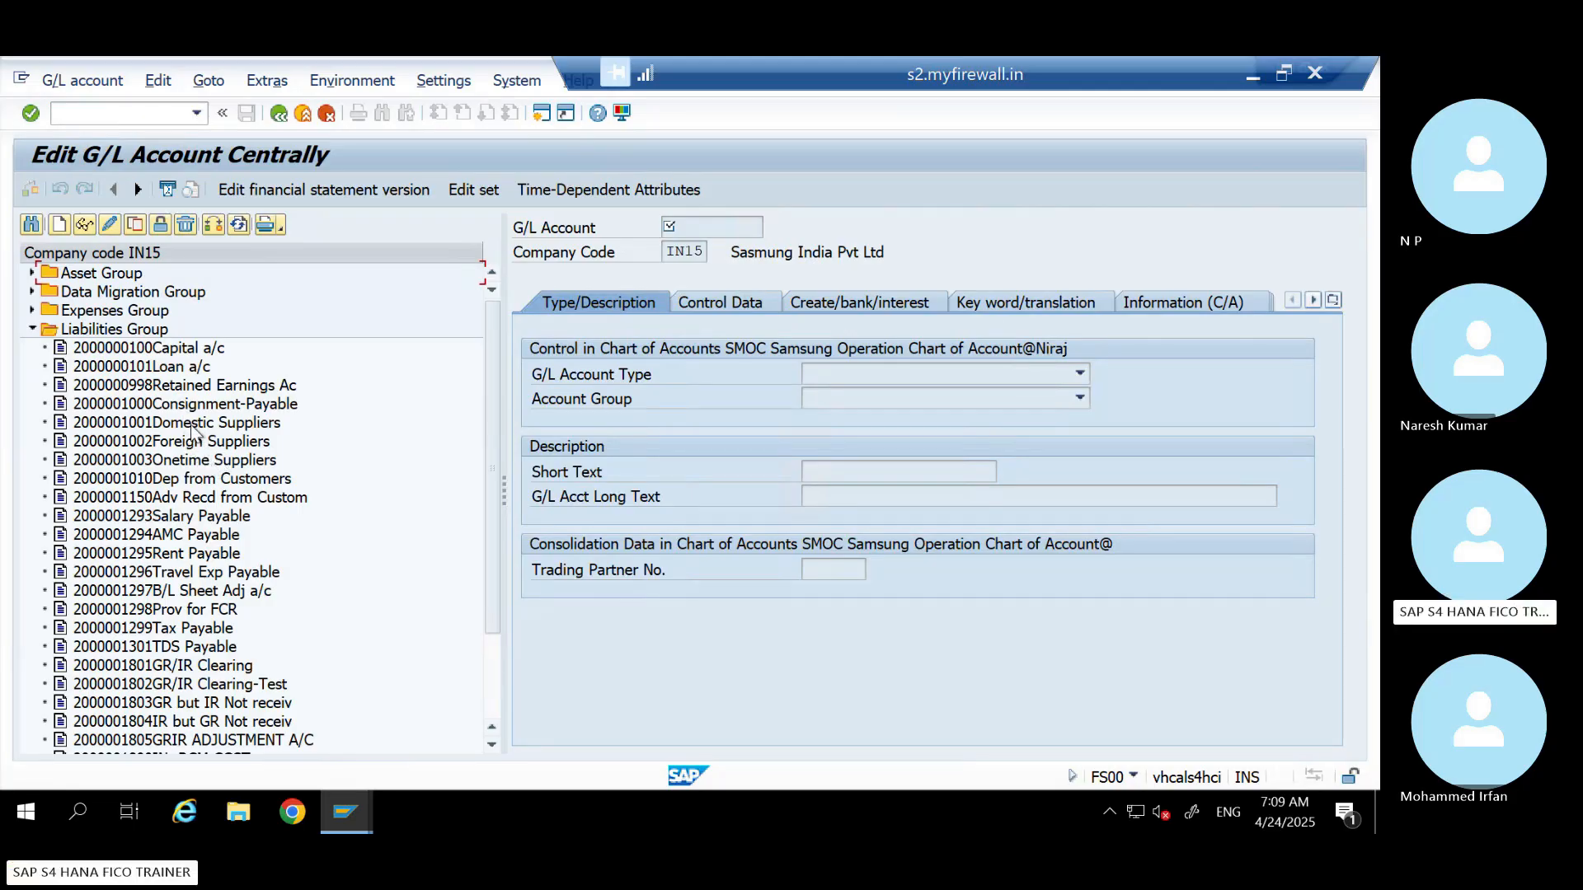
pyautogui.doubleClick(191, 426)
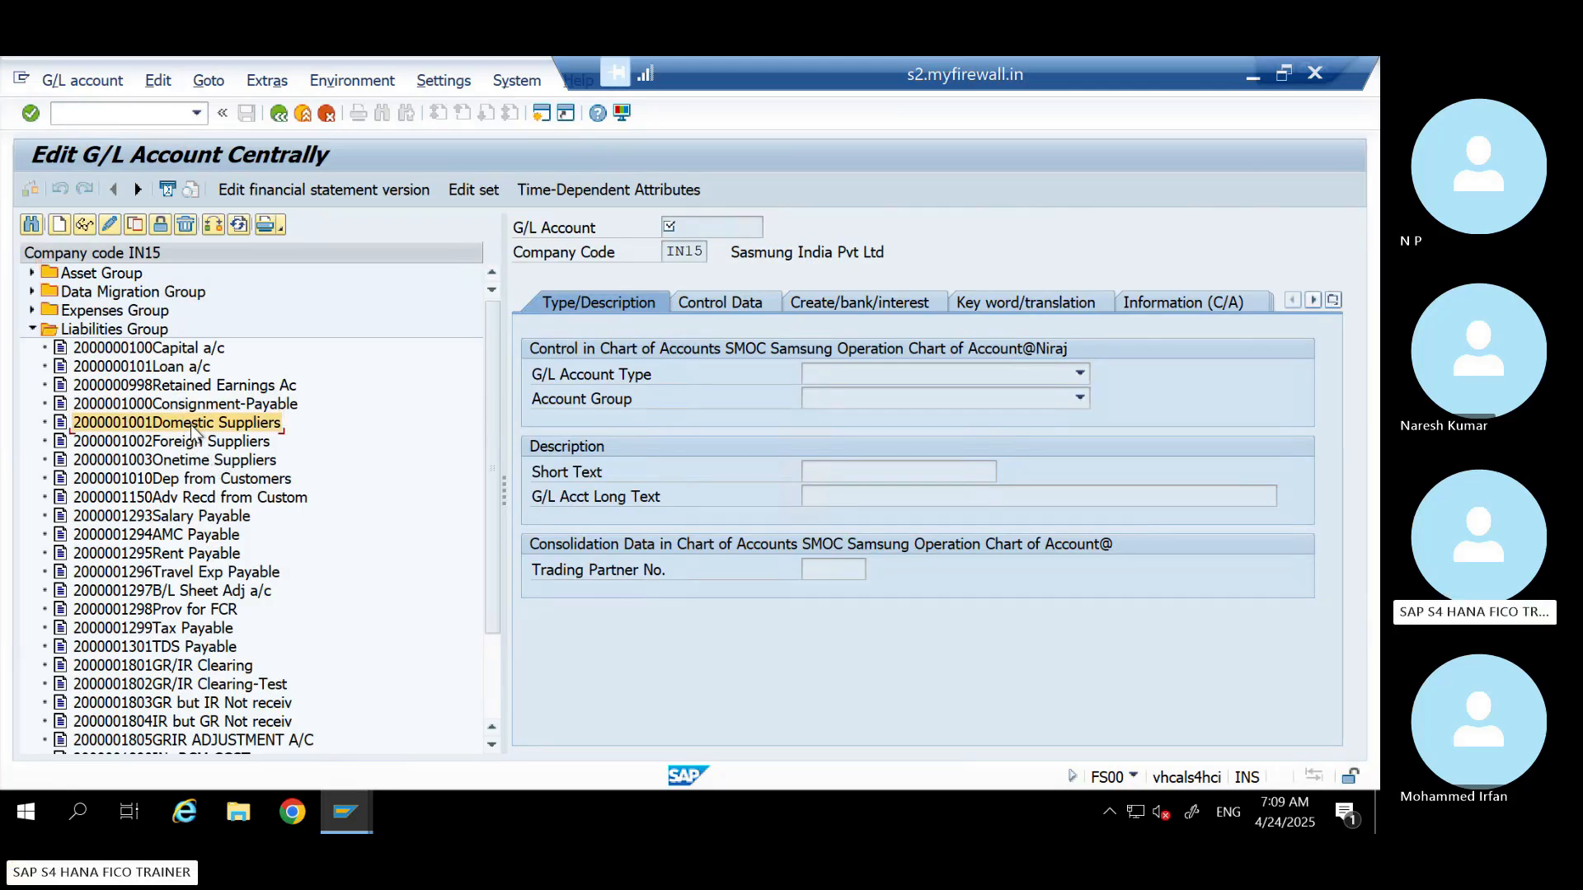
pyautogui.click(708, 302)
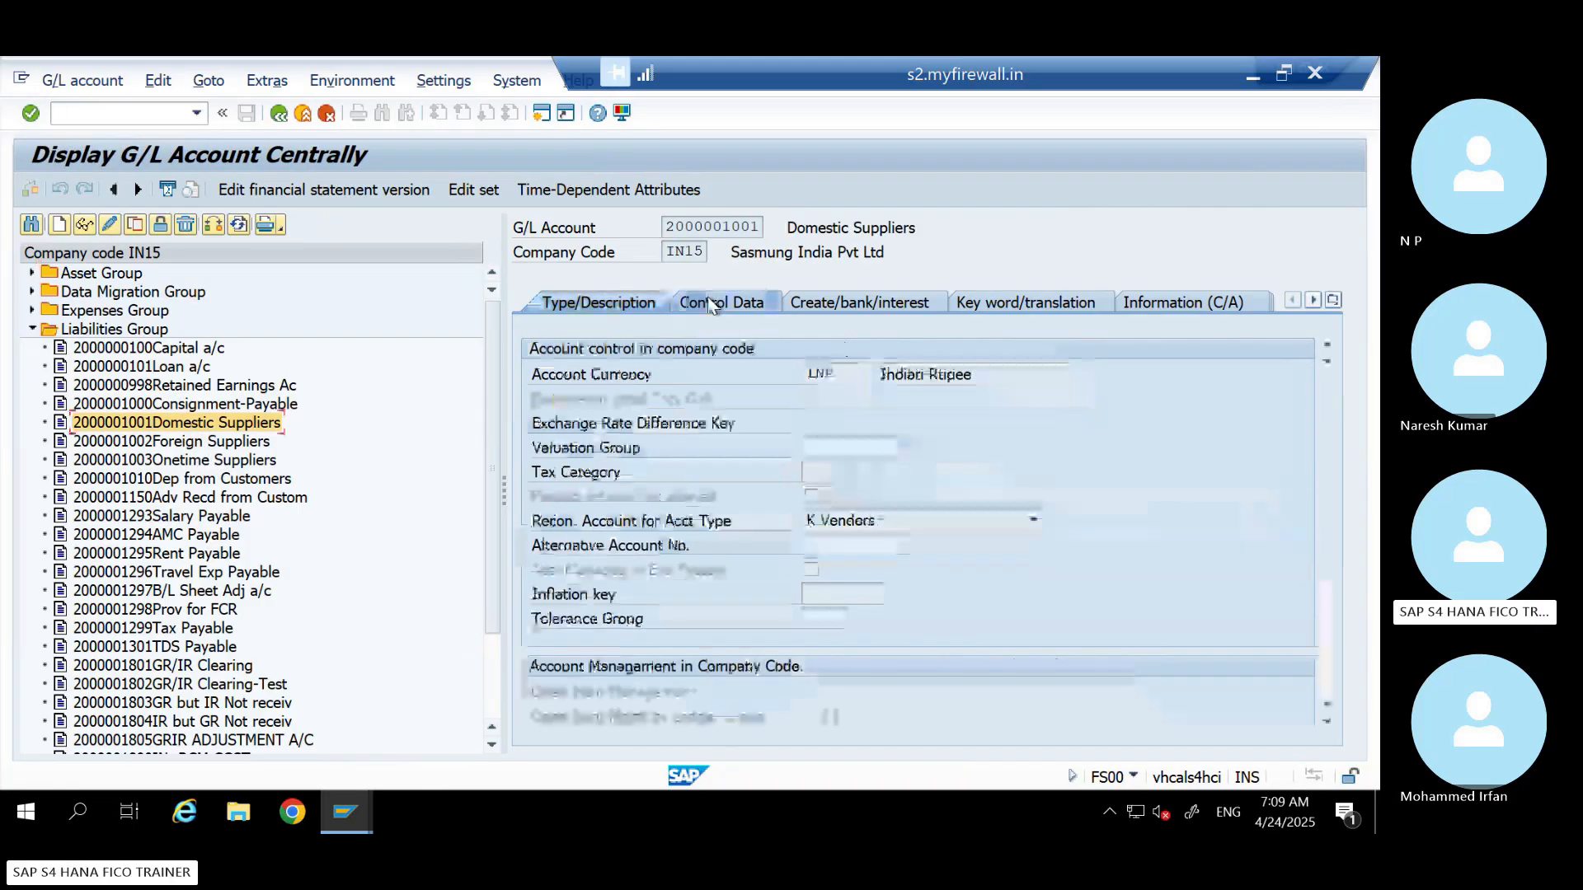
pyautogui.click(848, 521)
# Compare the vendor's reconciliation account with the G/L account's Recon. Account for Acct Type options, ending on the vendor's company code data
pyautogui.click(338, 818)
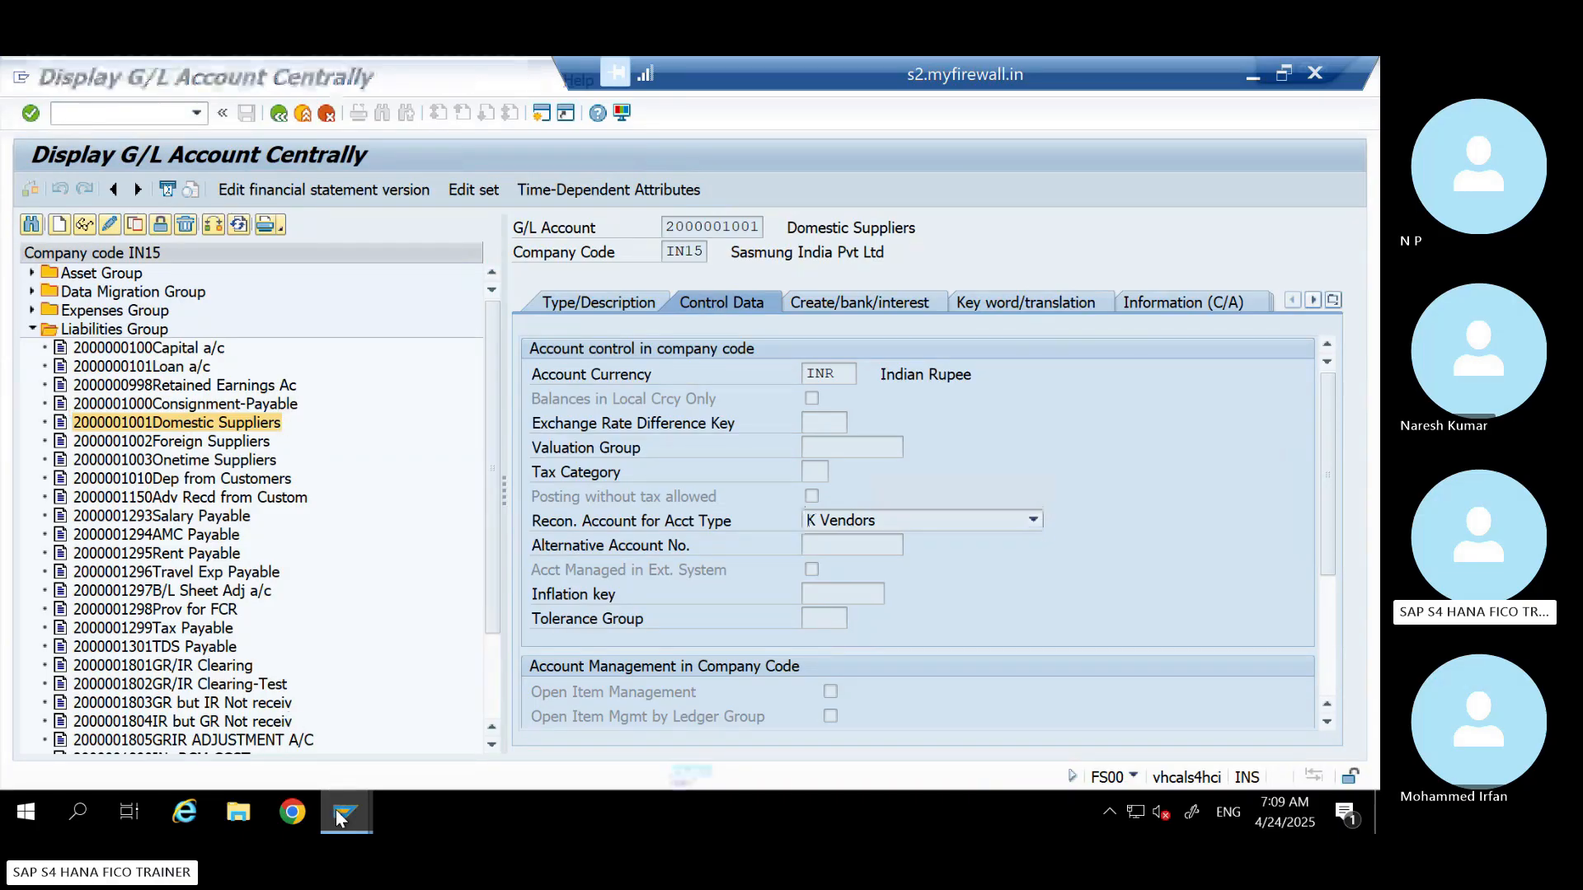
pyautogui.click(358, 740)
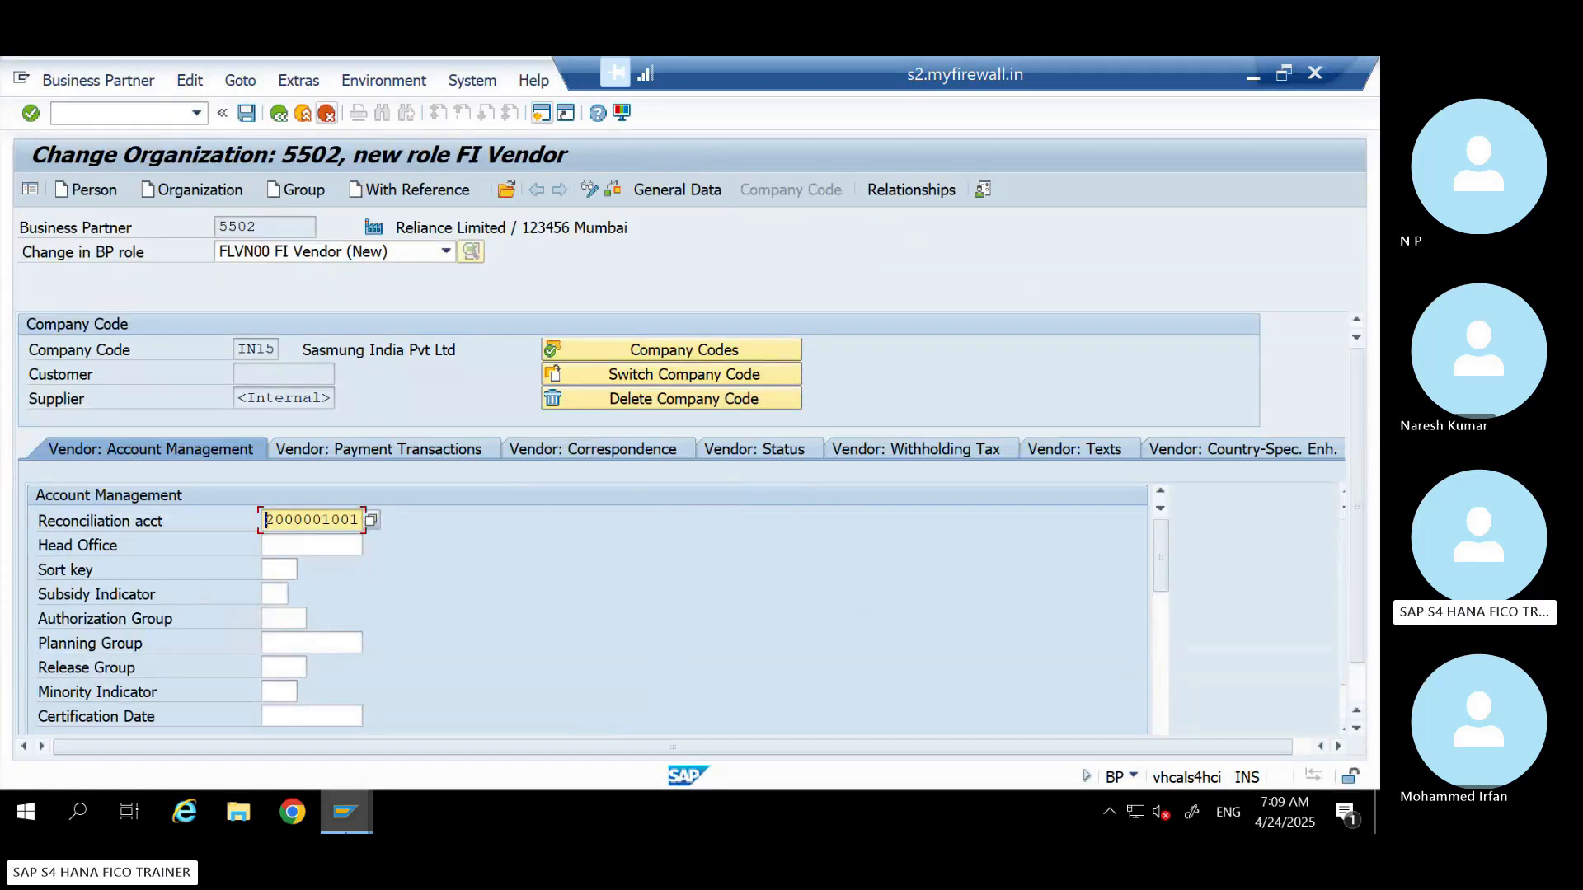
pyautogui.click(345, 815)
pyautogui.click(553, 729)
pyautogui.click(859, 526)
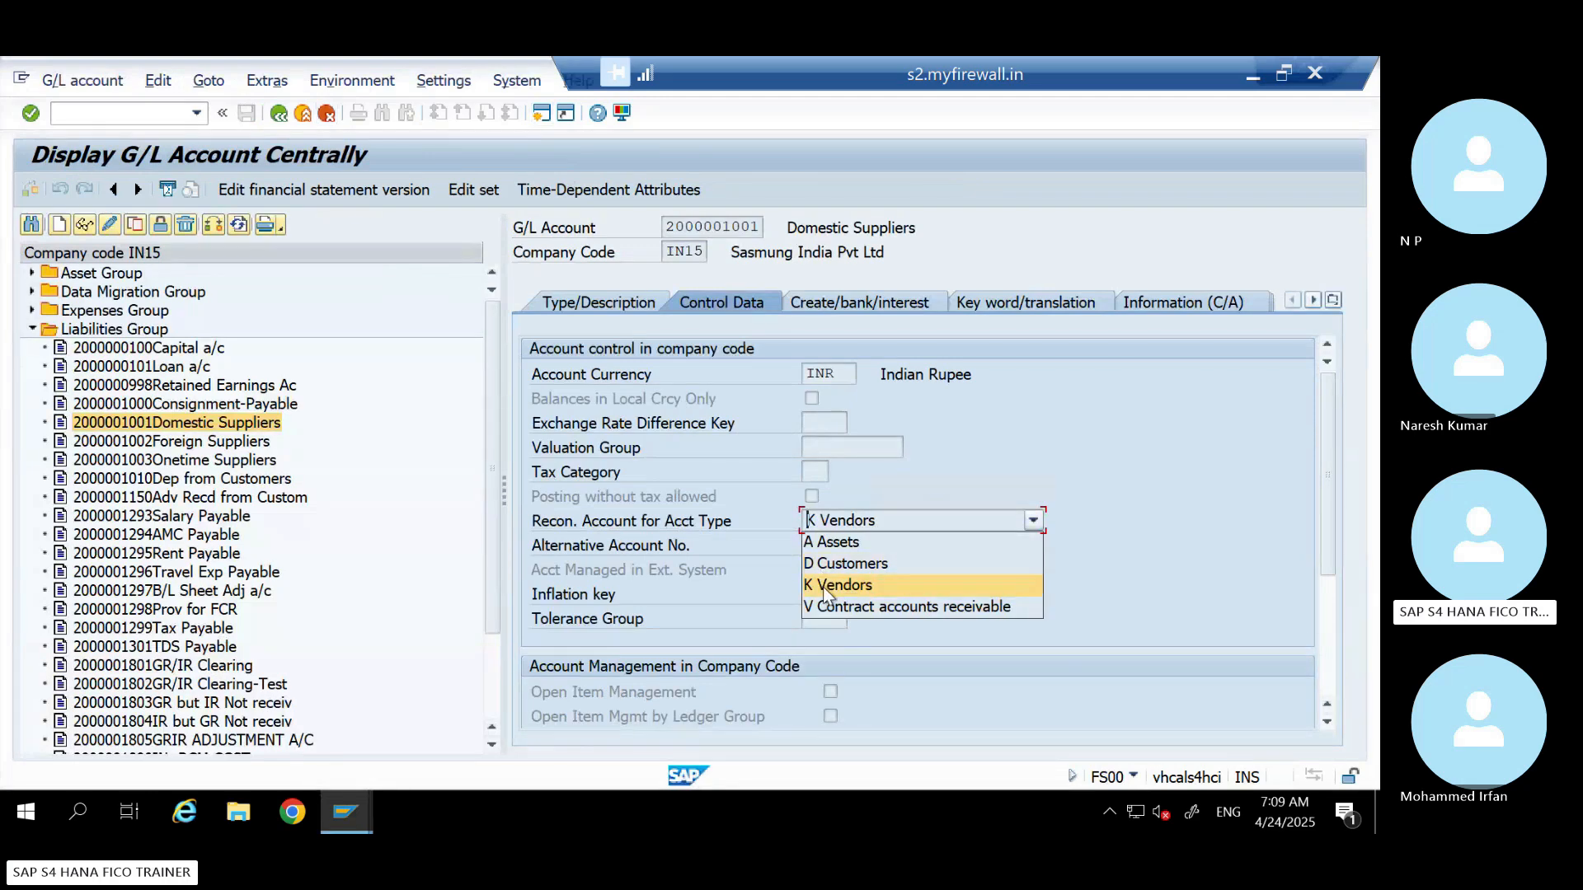
pyautogui.moveTo(345, 815)
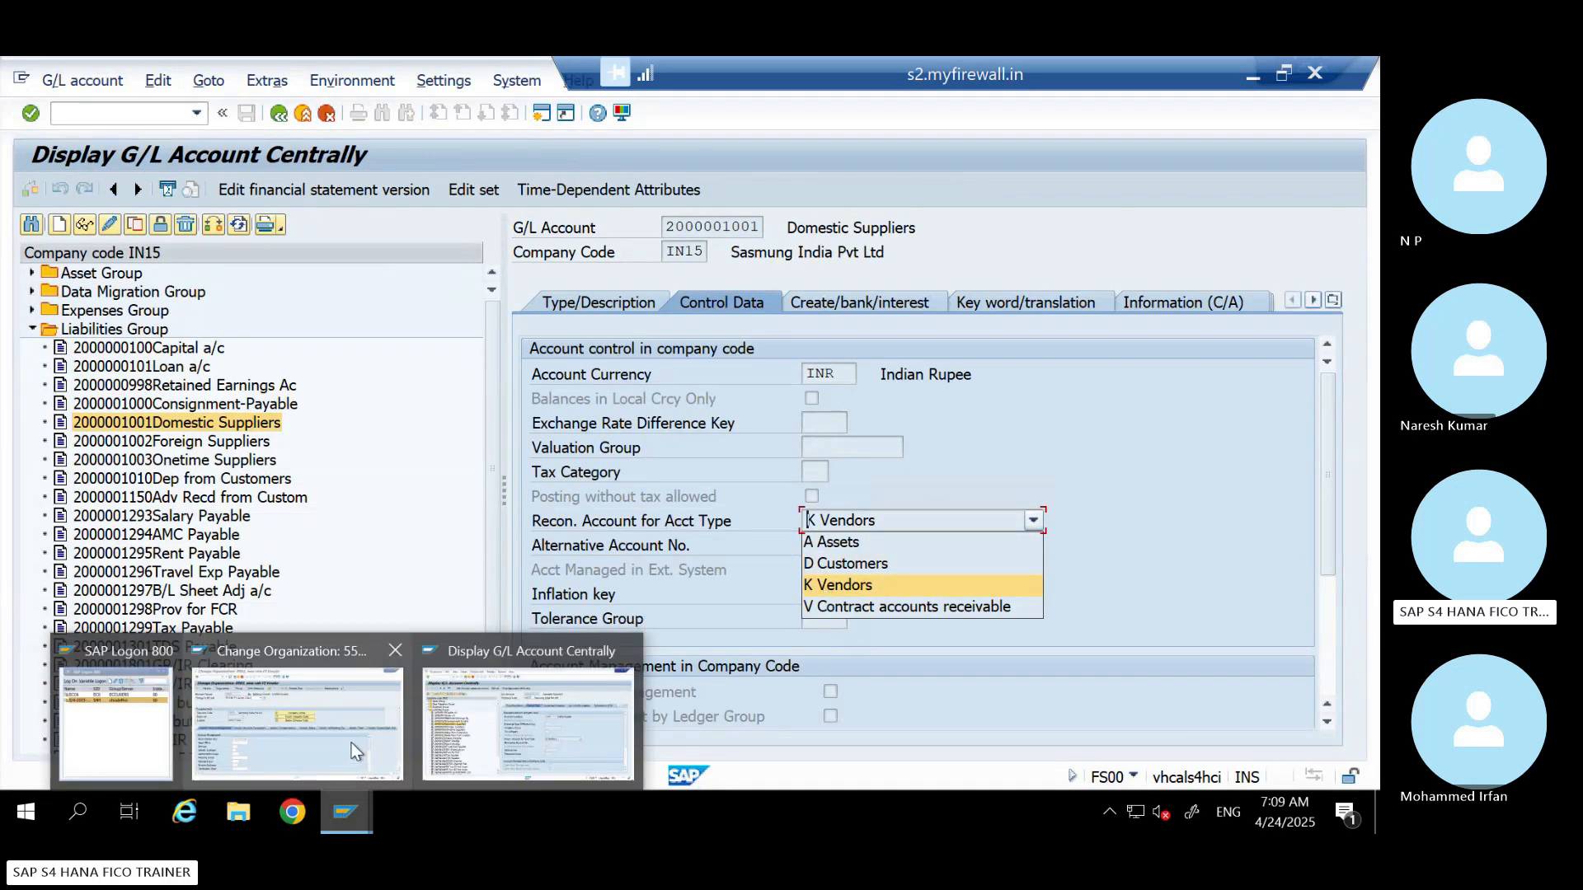
pyautogui.click(321, 718)
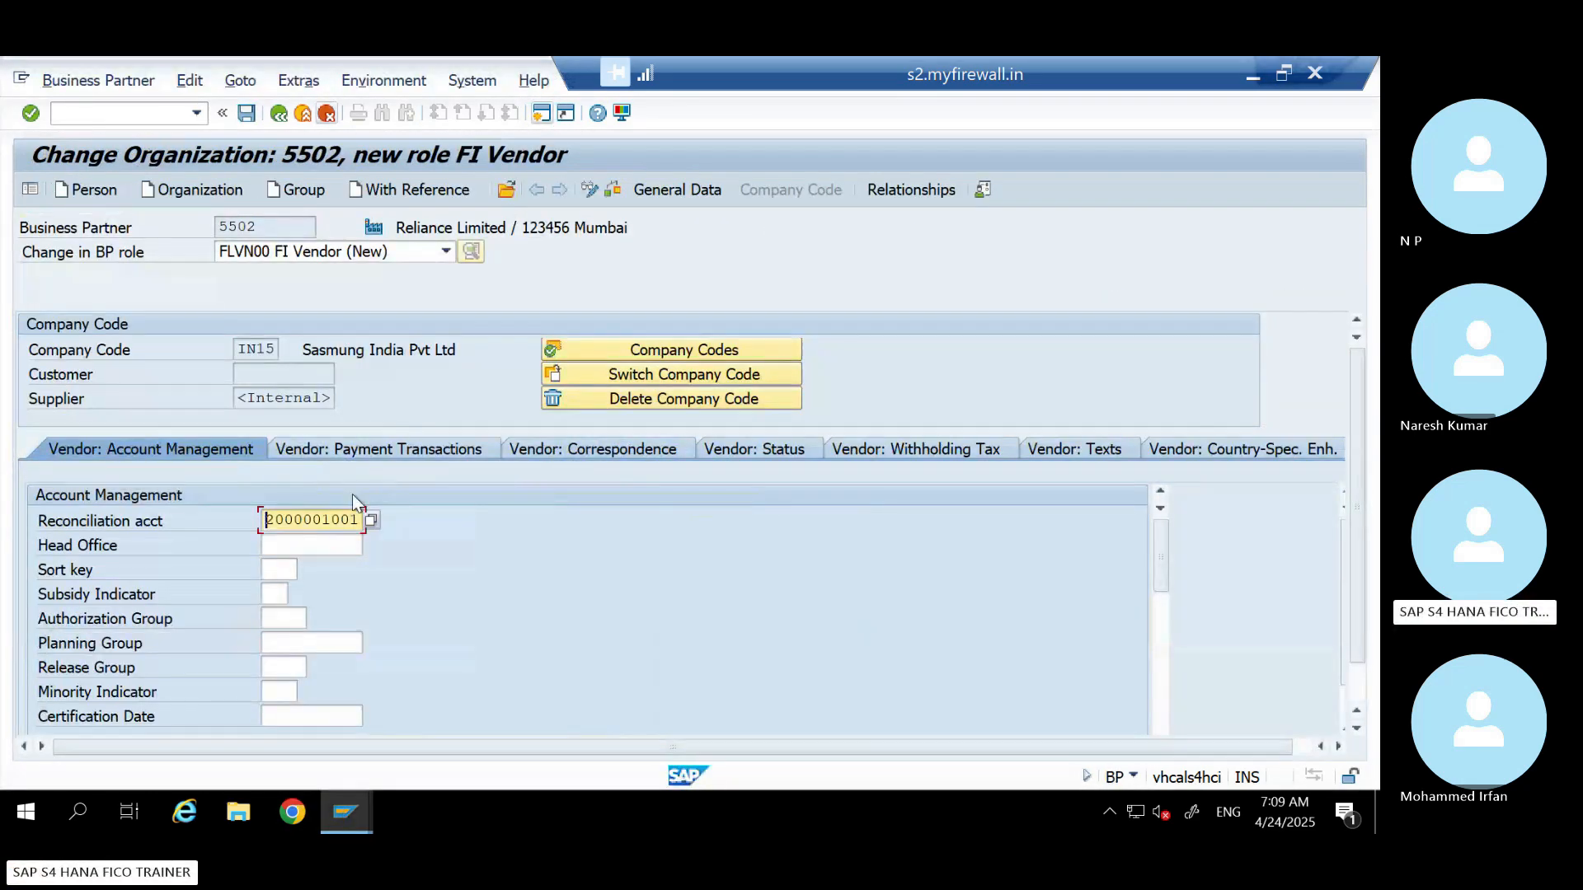
# Highlight the vendor's Reconciliation acct and Supplier fields alternately to point out how they are linked
pyautogui.moveTo(359, 517); pyautogui.dragTo(190, 532)
pyautogui.moveTo(351, 515); pyautogui.dragTo(189, 520)
pyautogui.moveTo(329, 397); pyautogui.dragTo(184, 397)
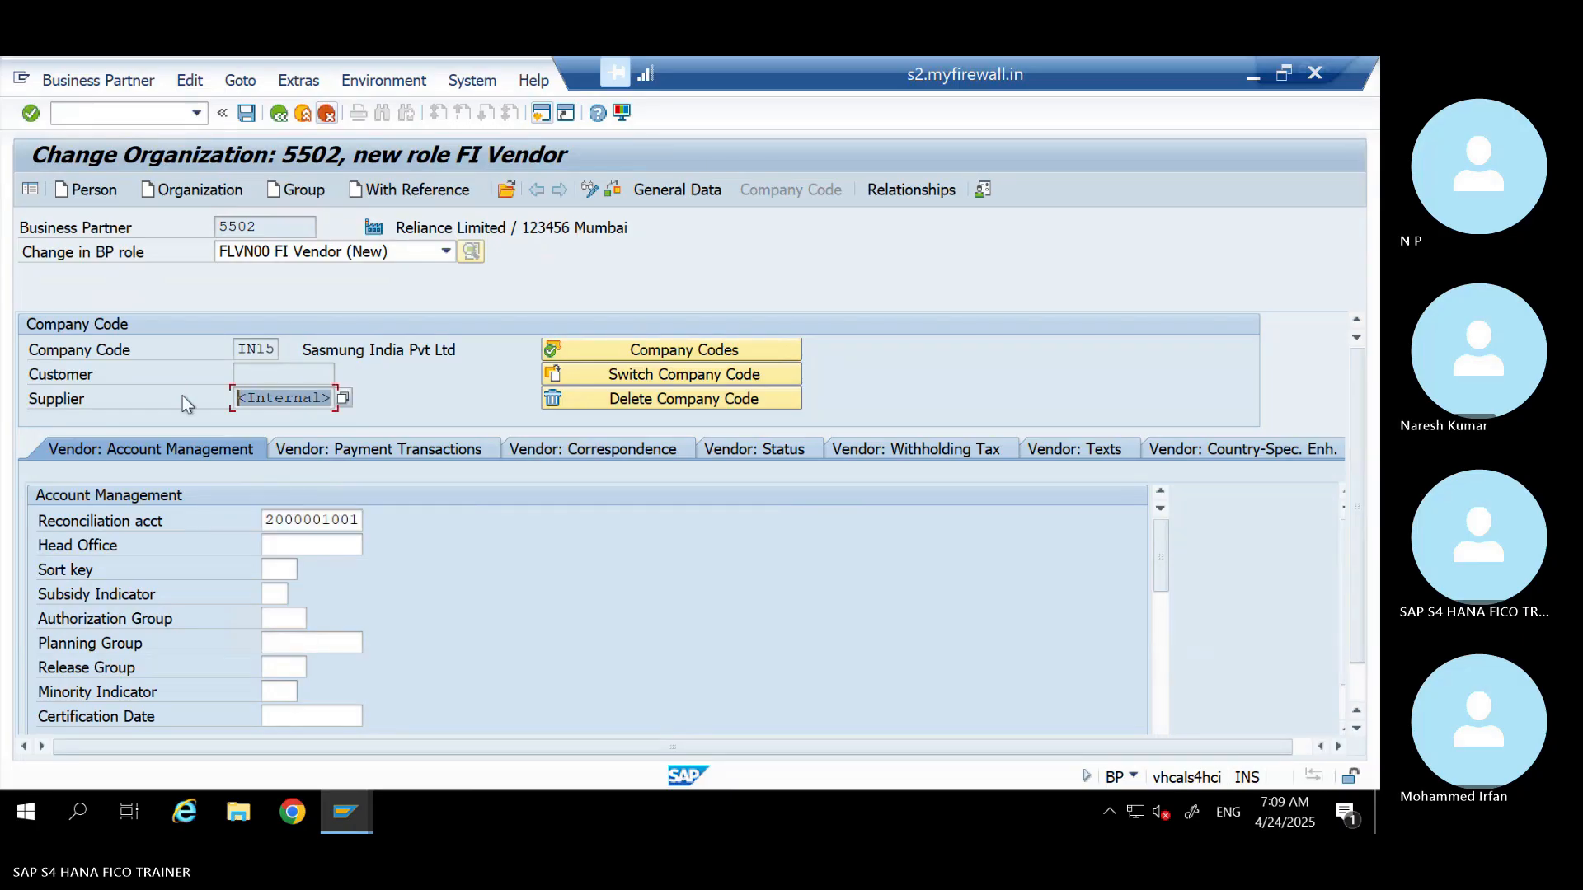
pyautogui.click(340, 518)
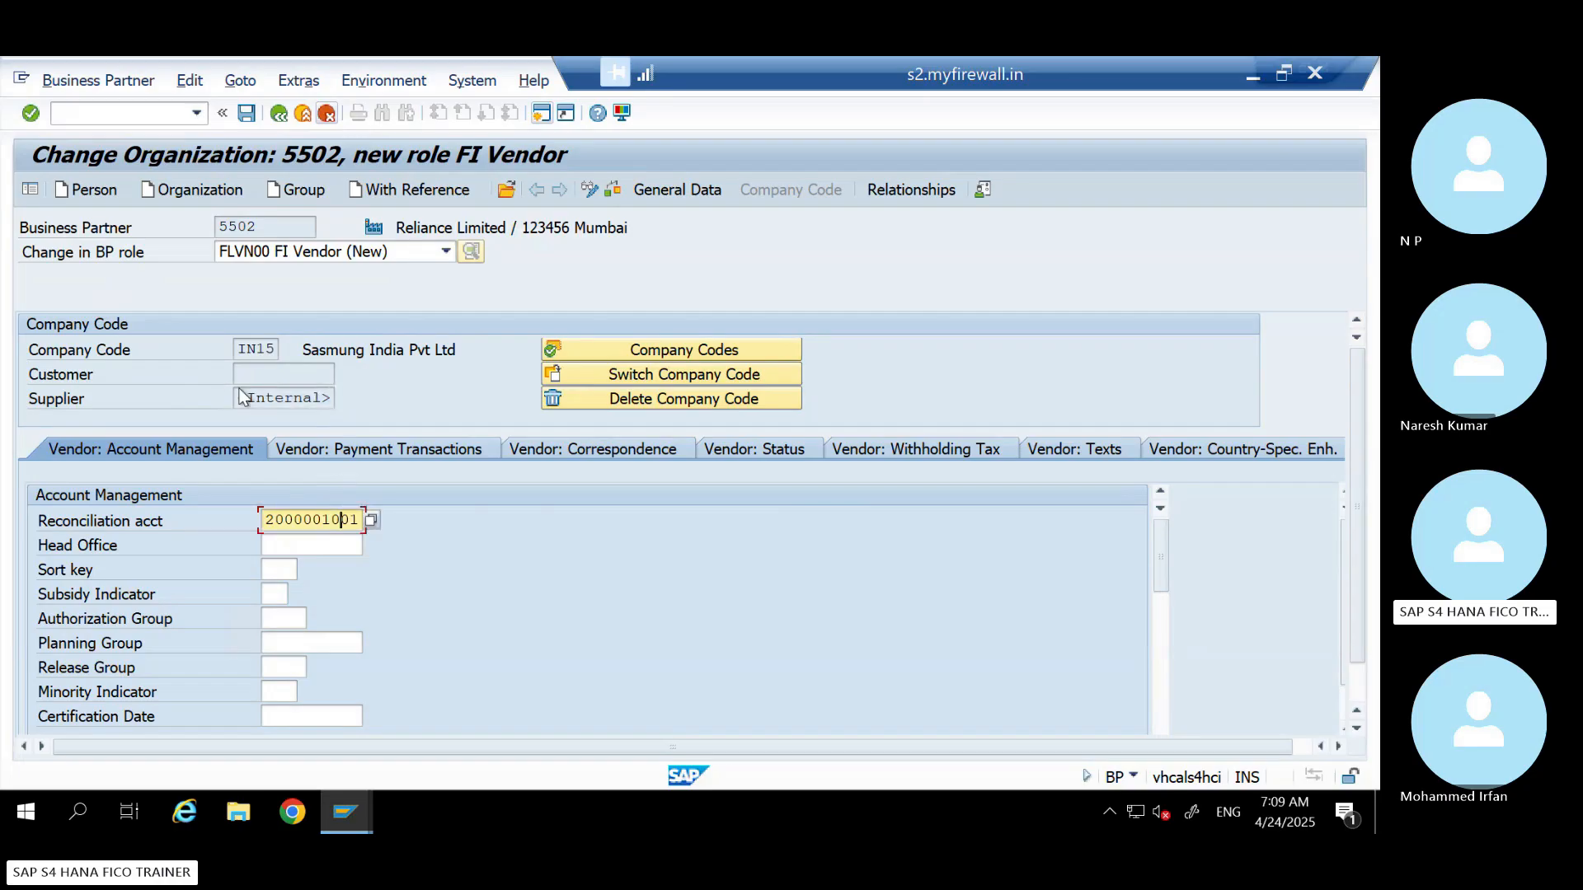
pyautogui.moveTo(238, 397); pyautogui.dragTo(336, 406)
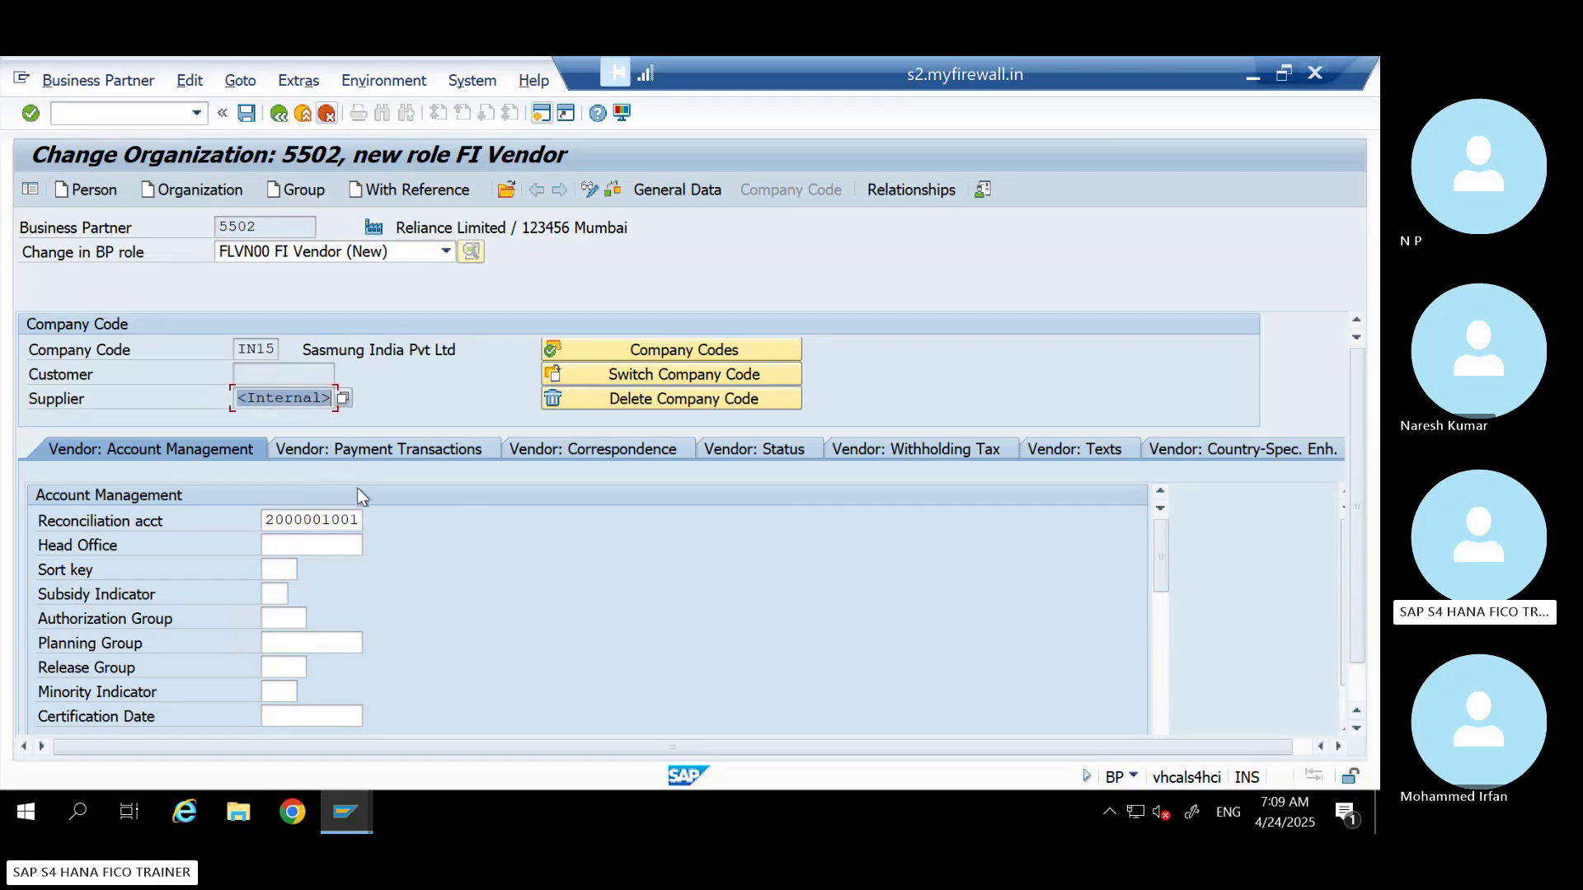
pyautogui.moveTo(360, 520); pyautogui.dragTo(239, 493)
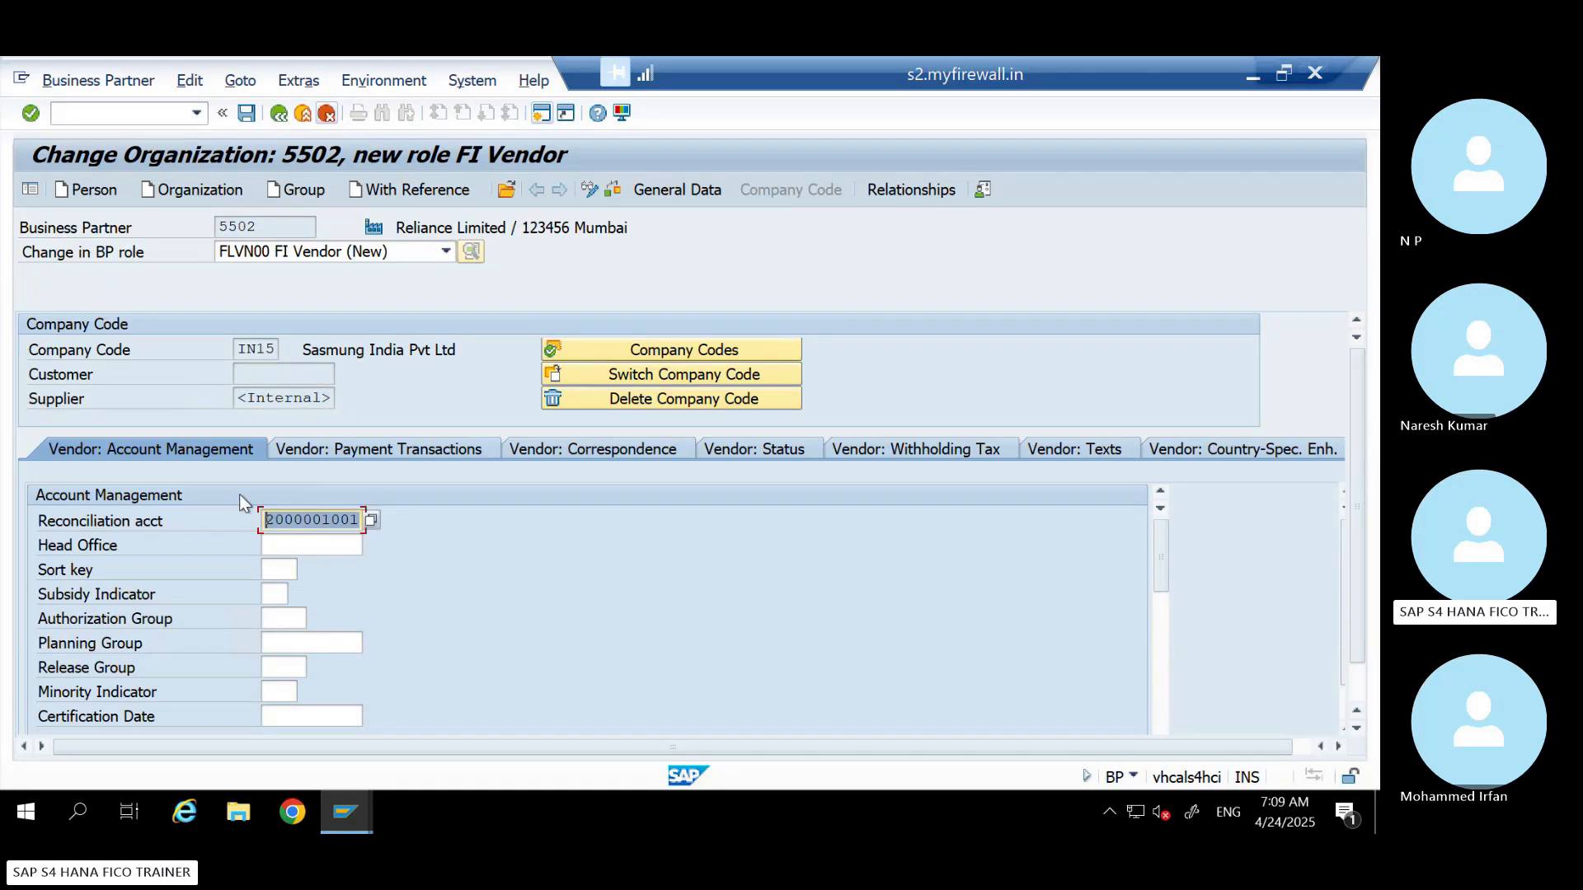
pyautogui.moveTo(239, 396); pyautogui.dragTo(334, 397)
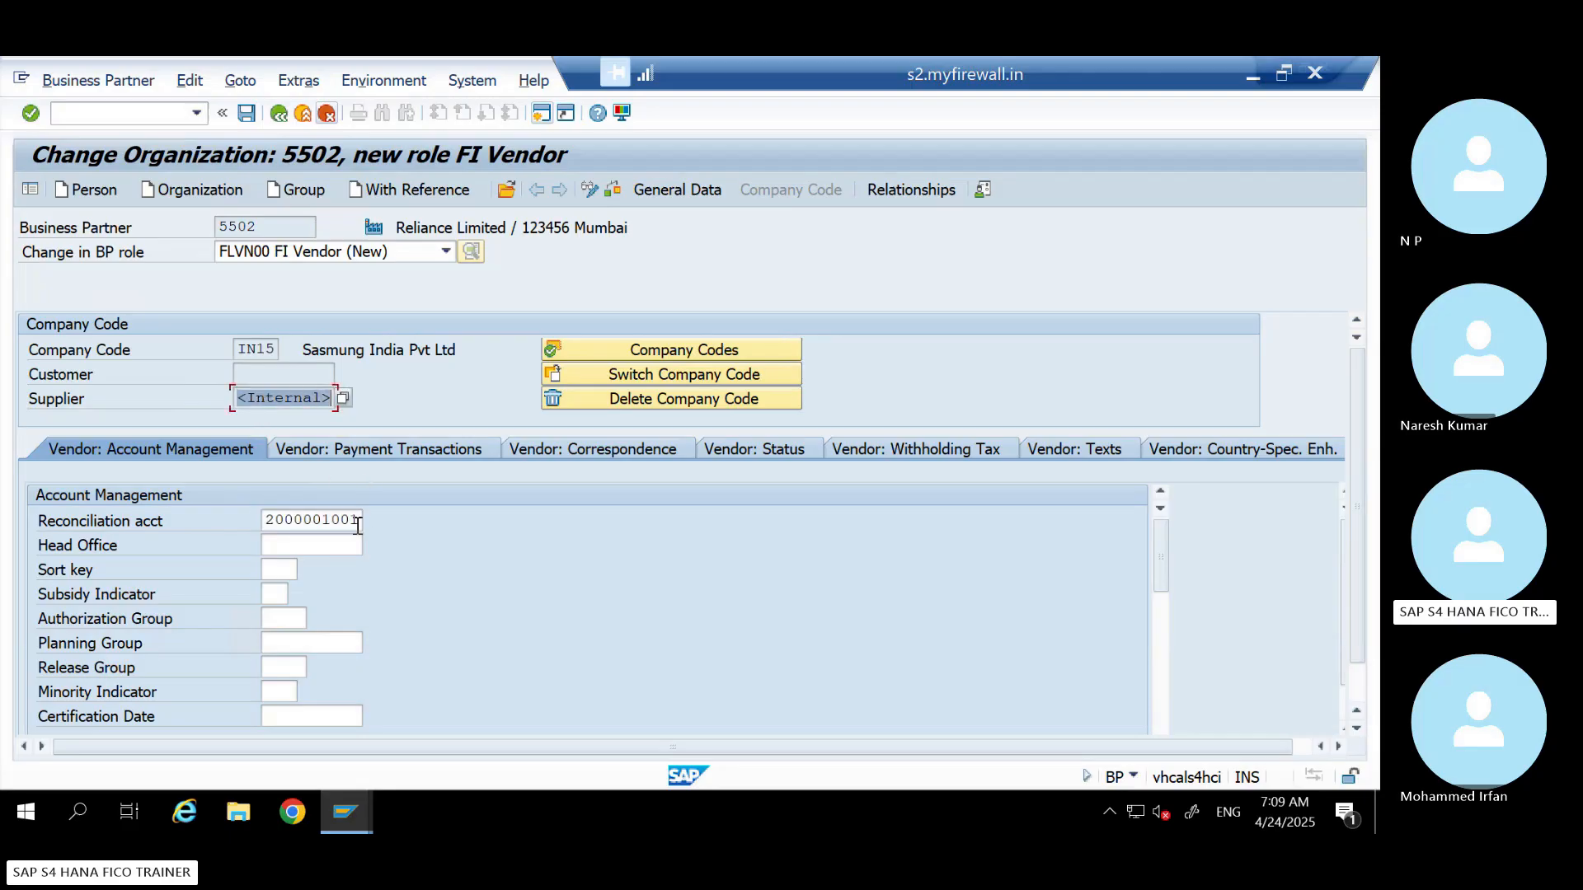
pyautogui.moveTo(357, 521); pyautogui.dragTo(216, 527)
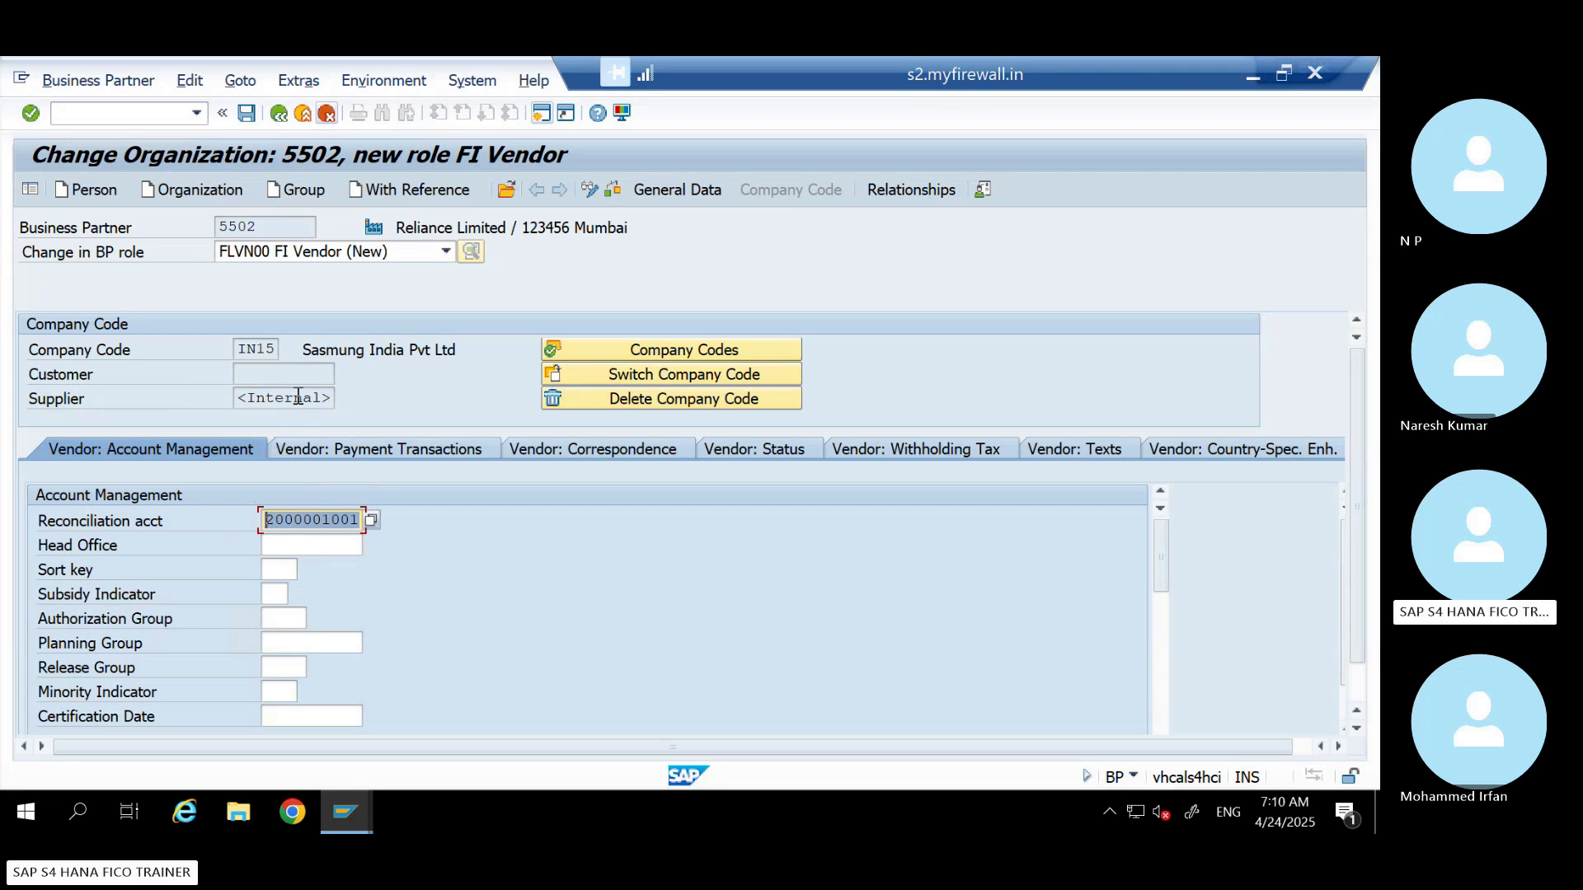
pyautogui.click(296, 519)
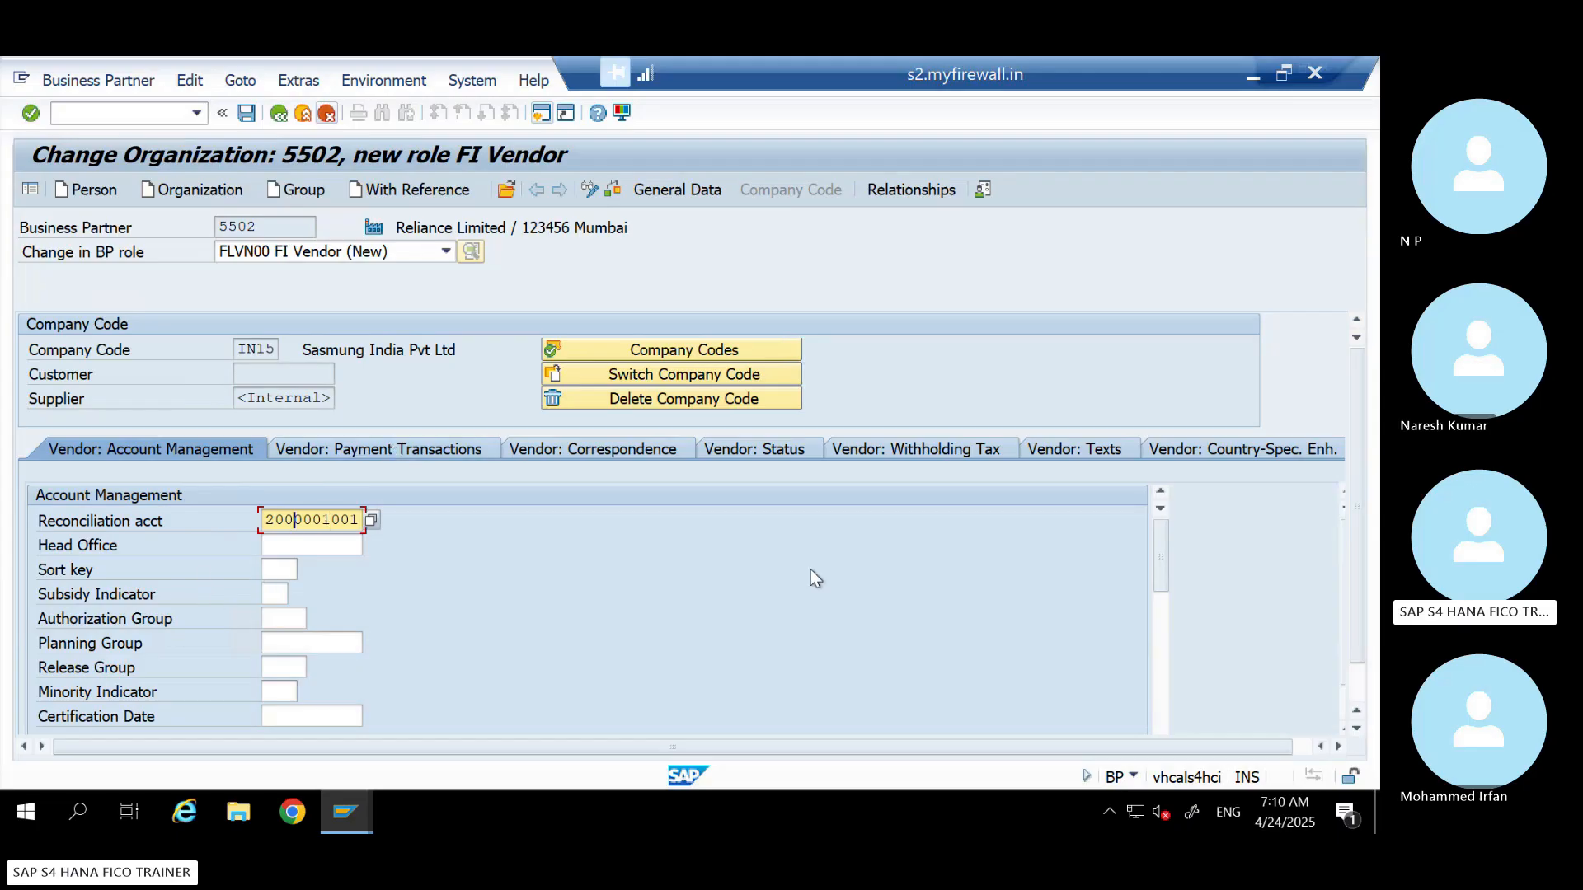
# Set the vendor's Terms of Payment to SM30 in the payment transactions data
pyautogui.moveTo(1161, 547)
pyautogui.mouseDown()
pyautogui.moveTo(1144, 705)
pyautogui.moveTo(1161, 539)
pyautogui.mouseUp()
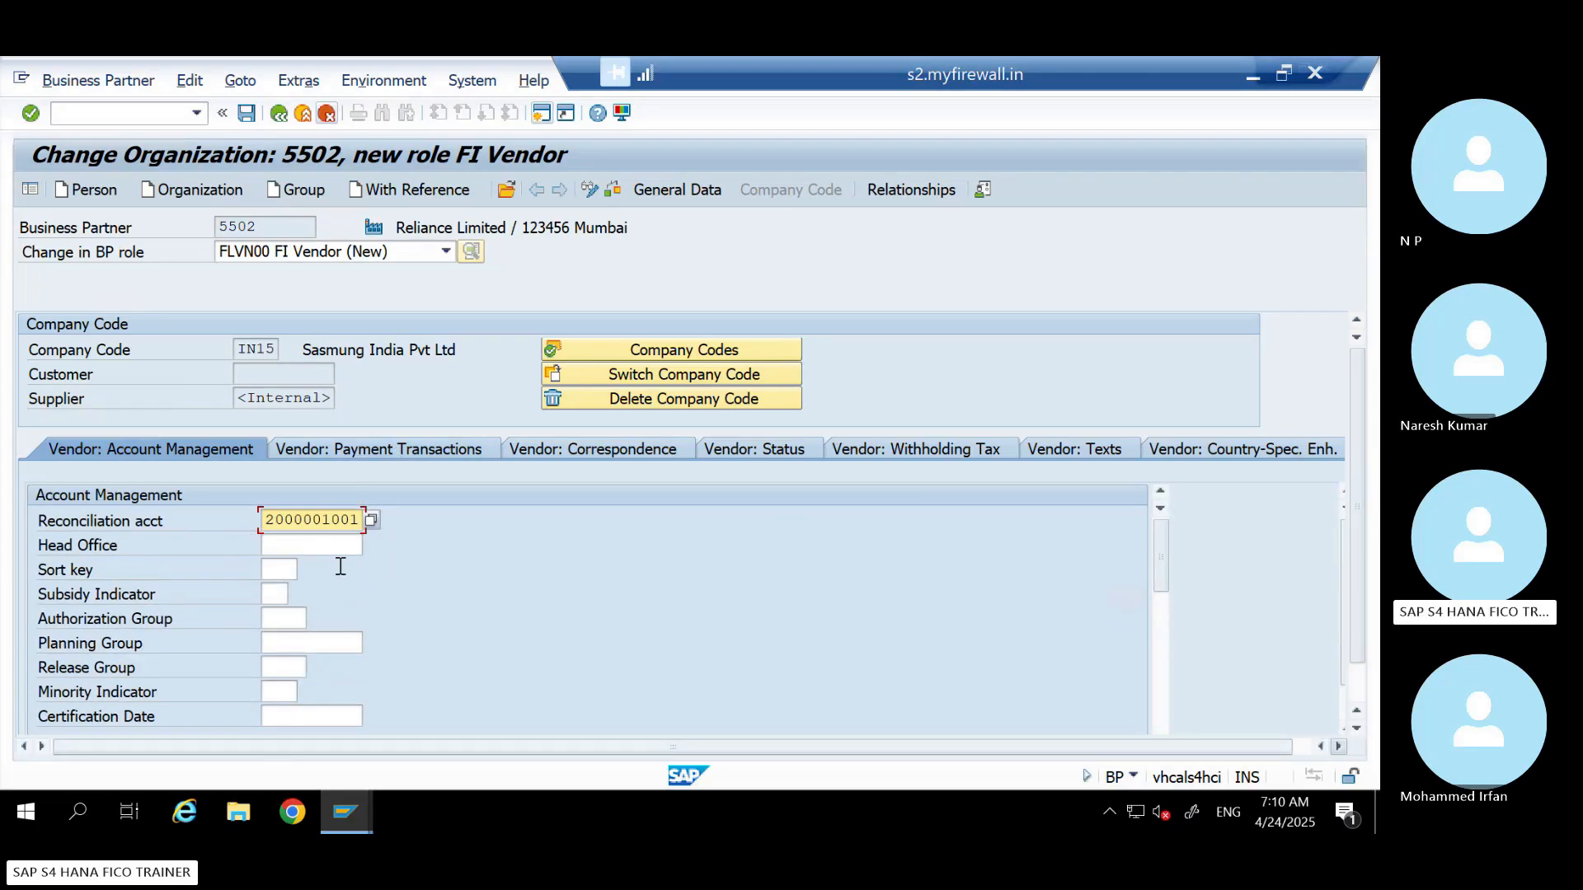
pyautogui.click(381, 450)
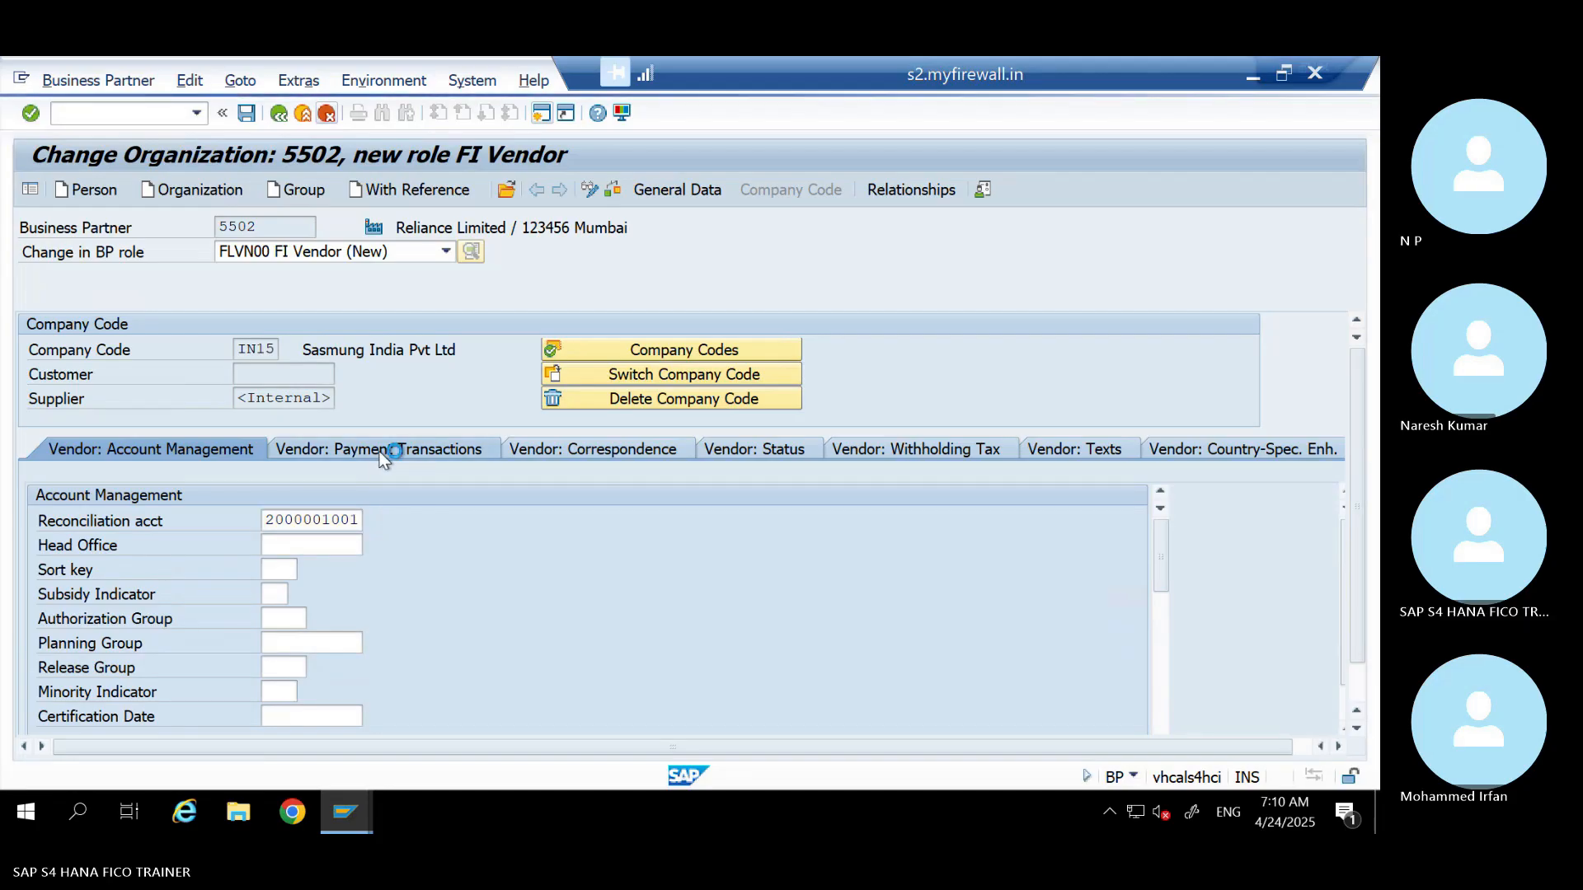
pyautogui.write('sm30')
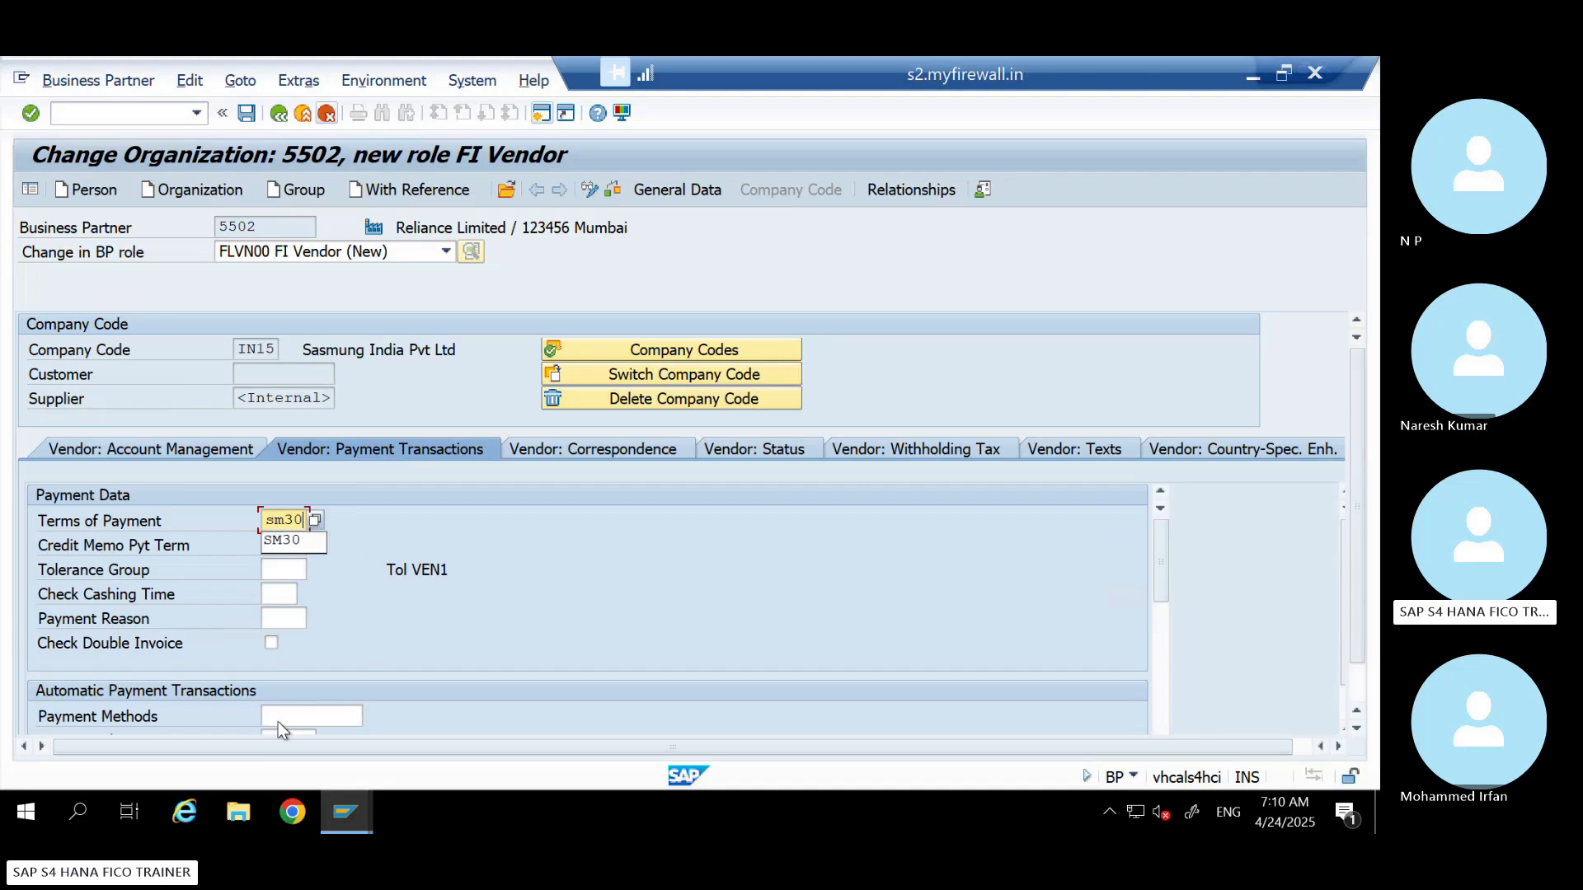
pyautogui.click(646, 559)
pyautogui.press('Return')
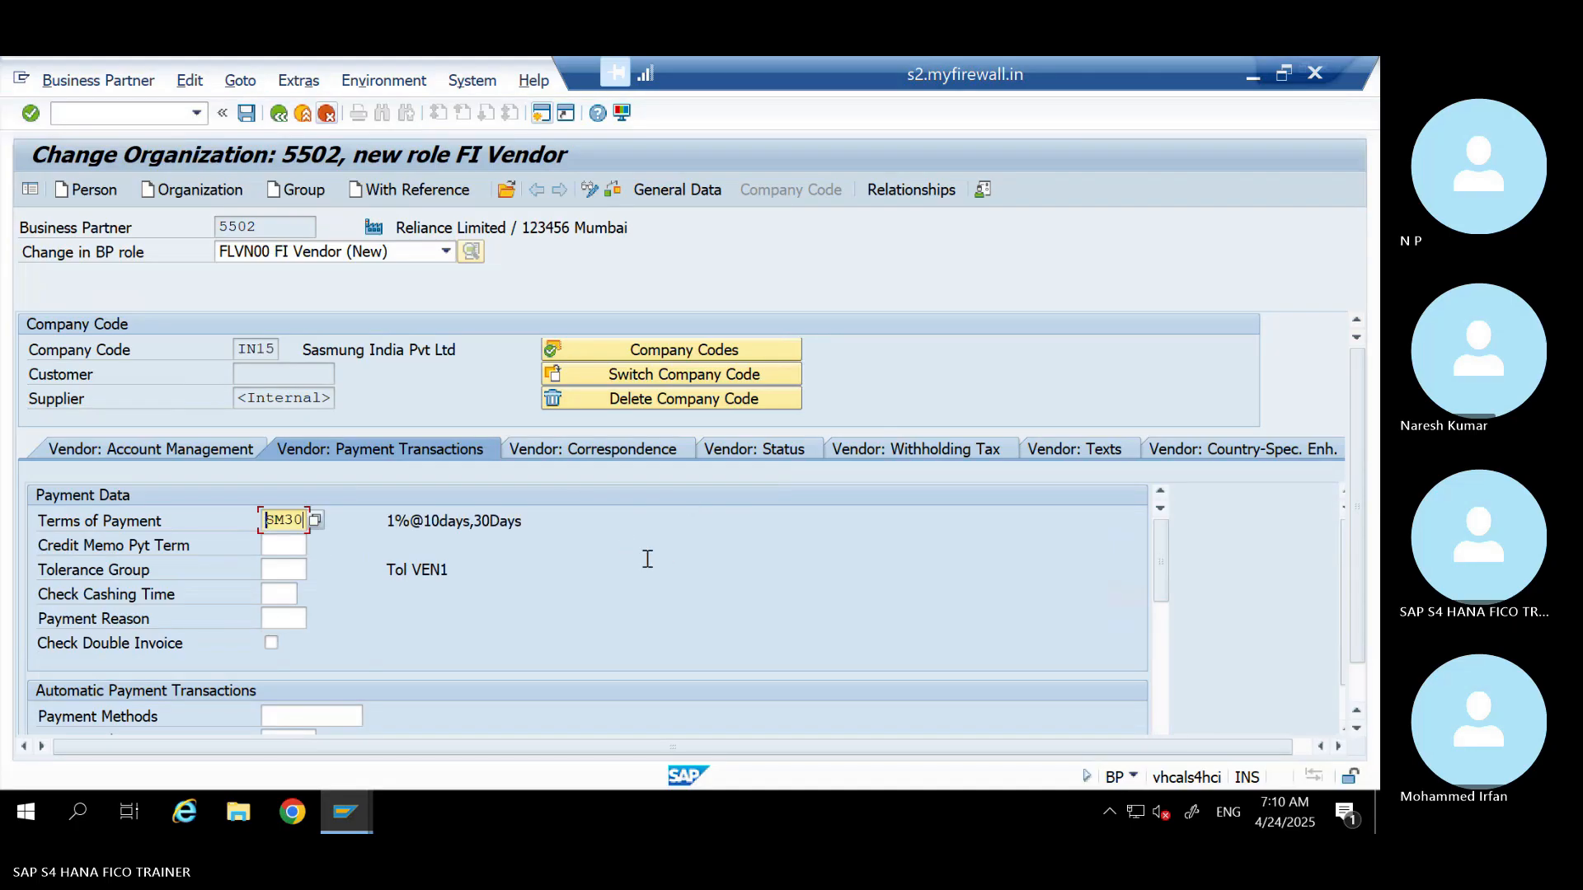
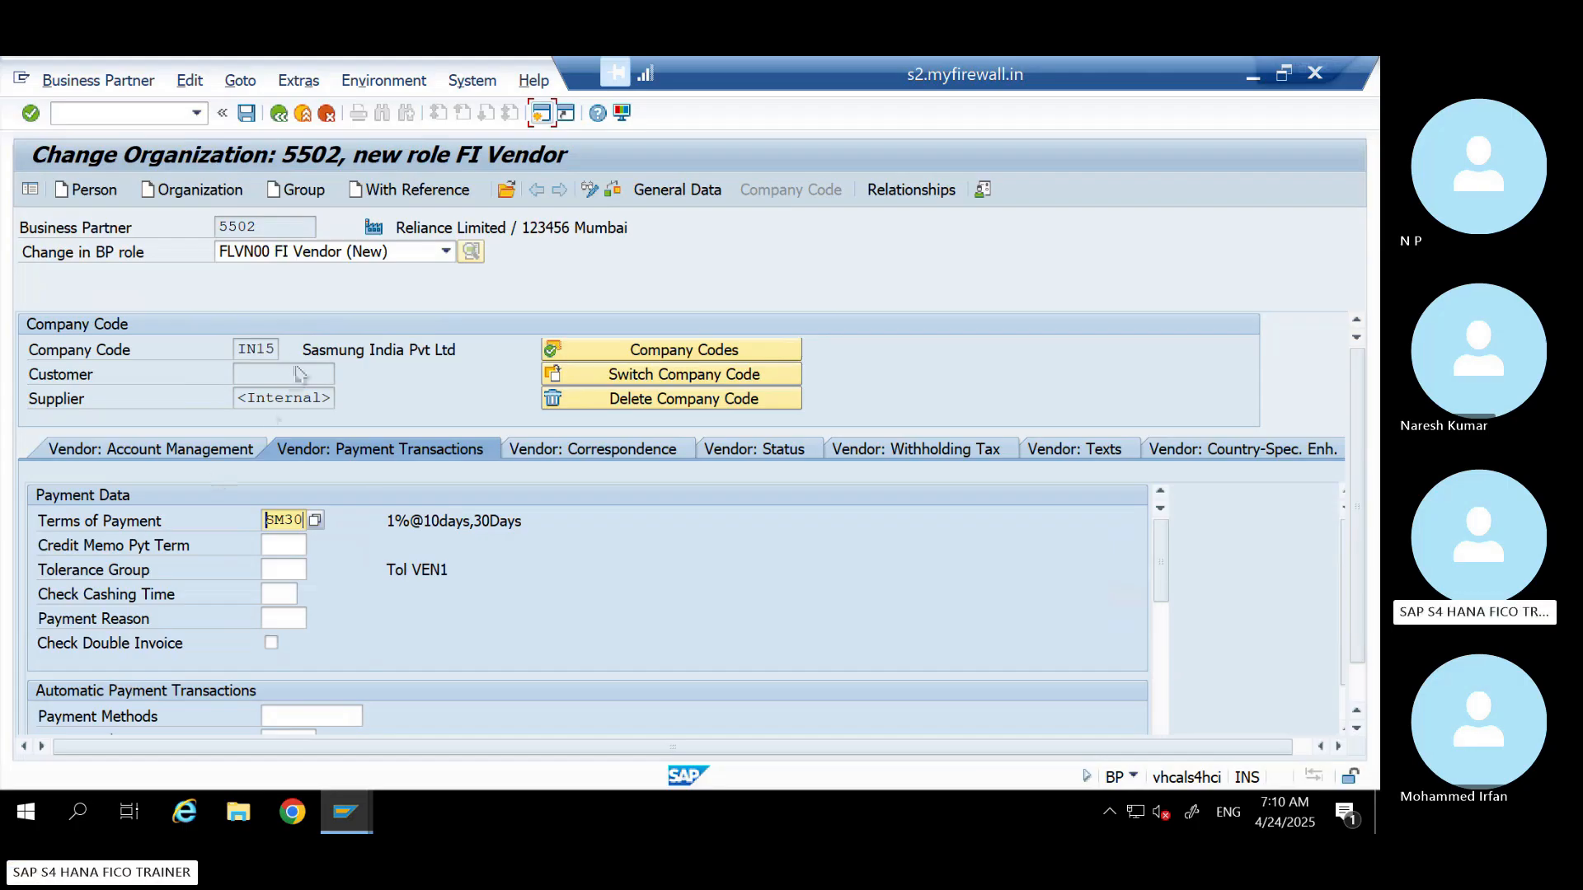
# Recheck the vendor's IN15 company code, payment terms and reconciliation account, and save the new FI Vendor role
pyautogui.moveTo(276, 345); pyautogui.dragTo(207, 353)
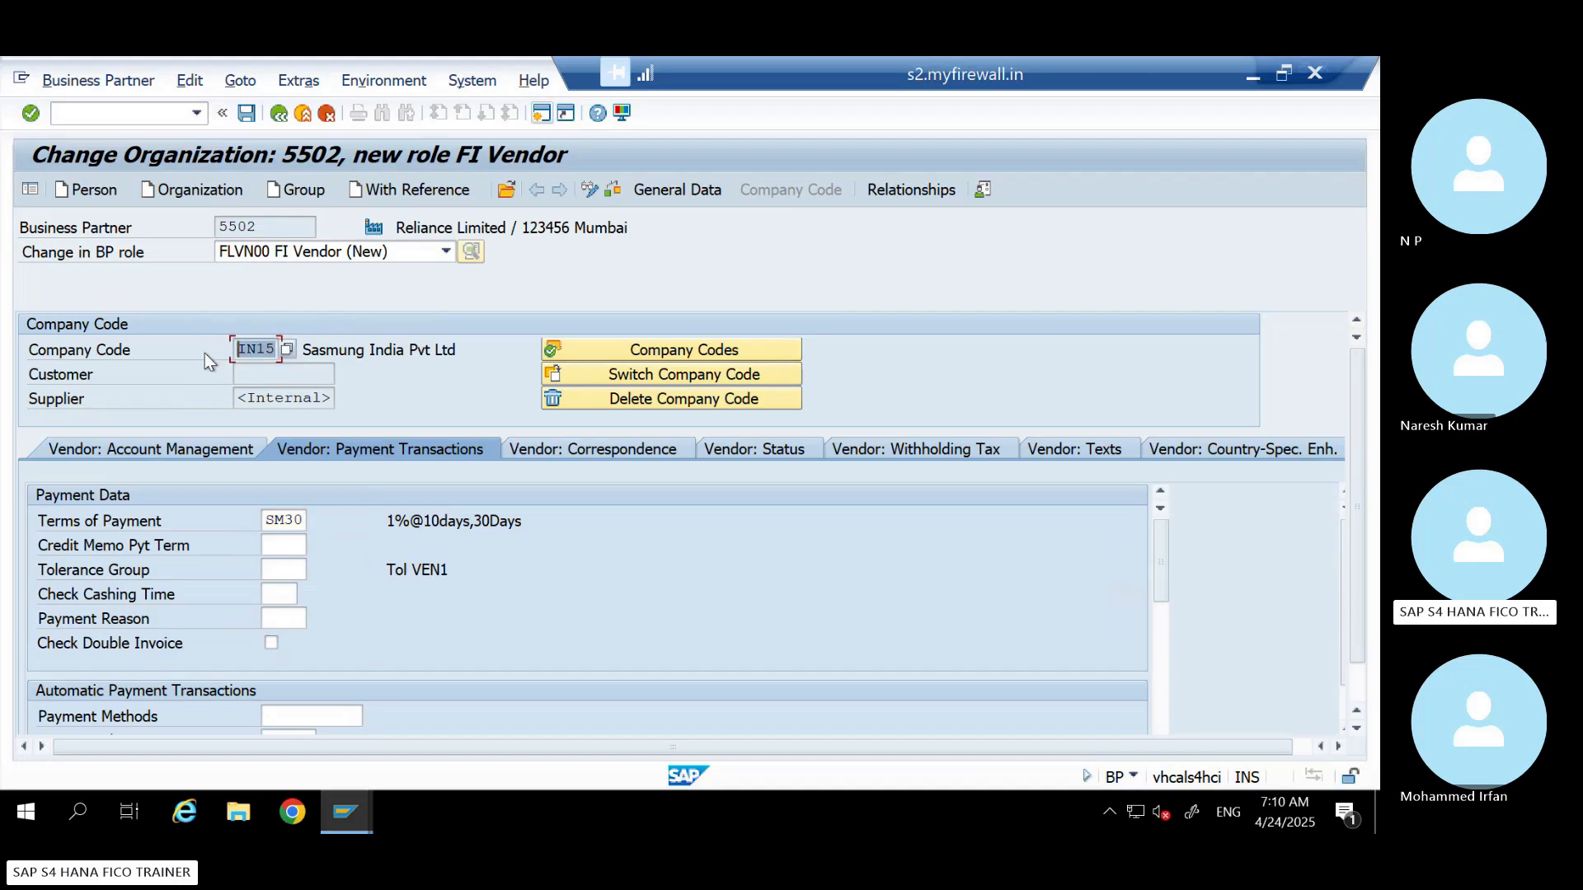
pyautogui.click(286, 519)
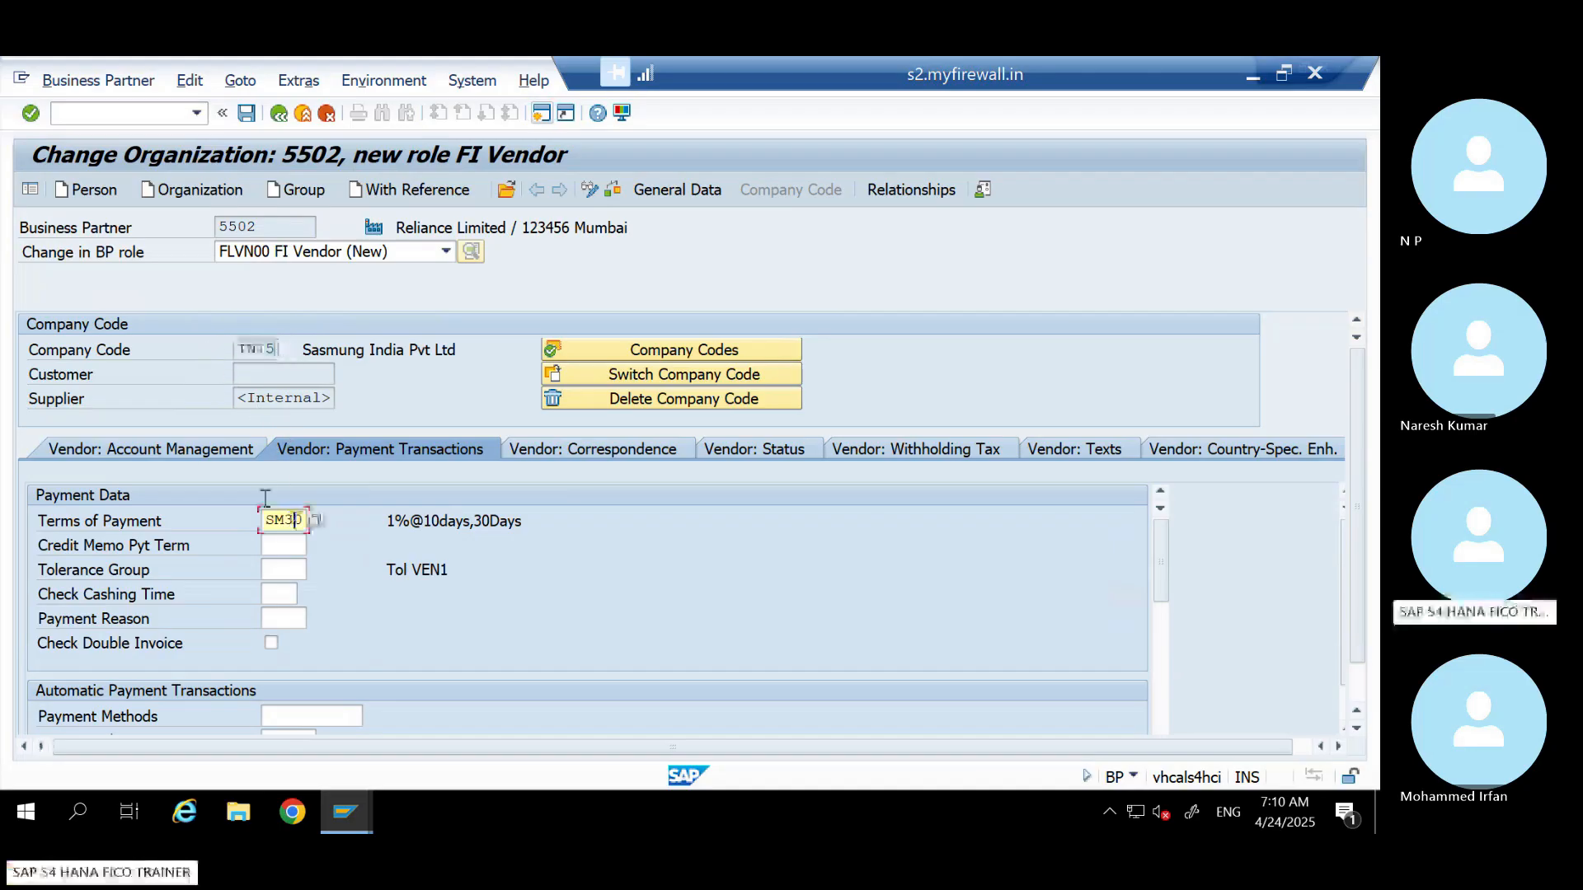
pyautogui.click(205, 454)
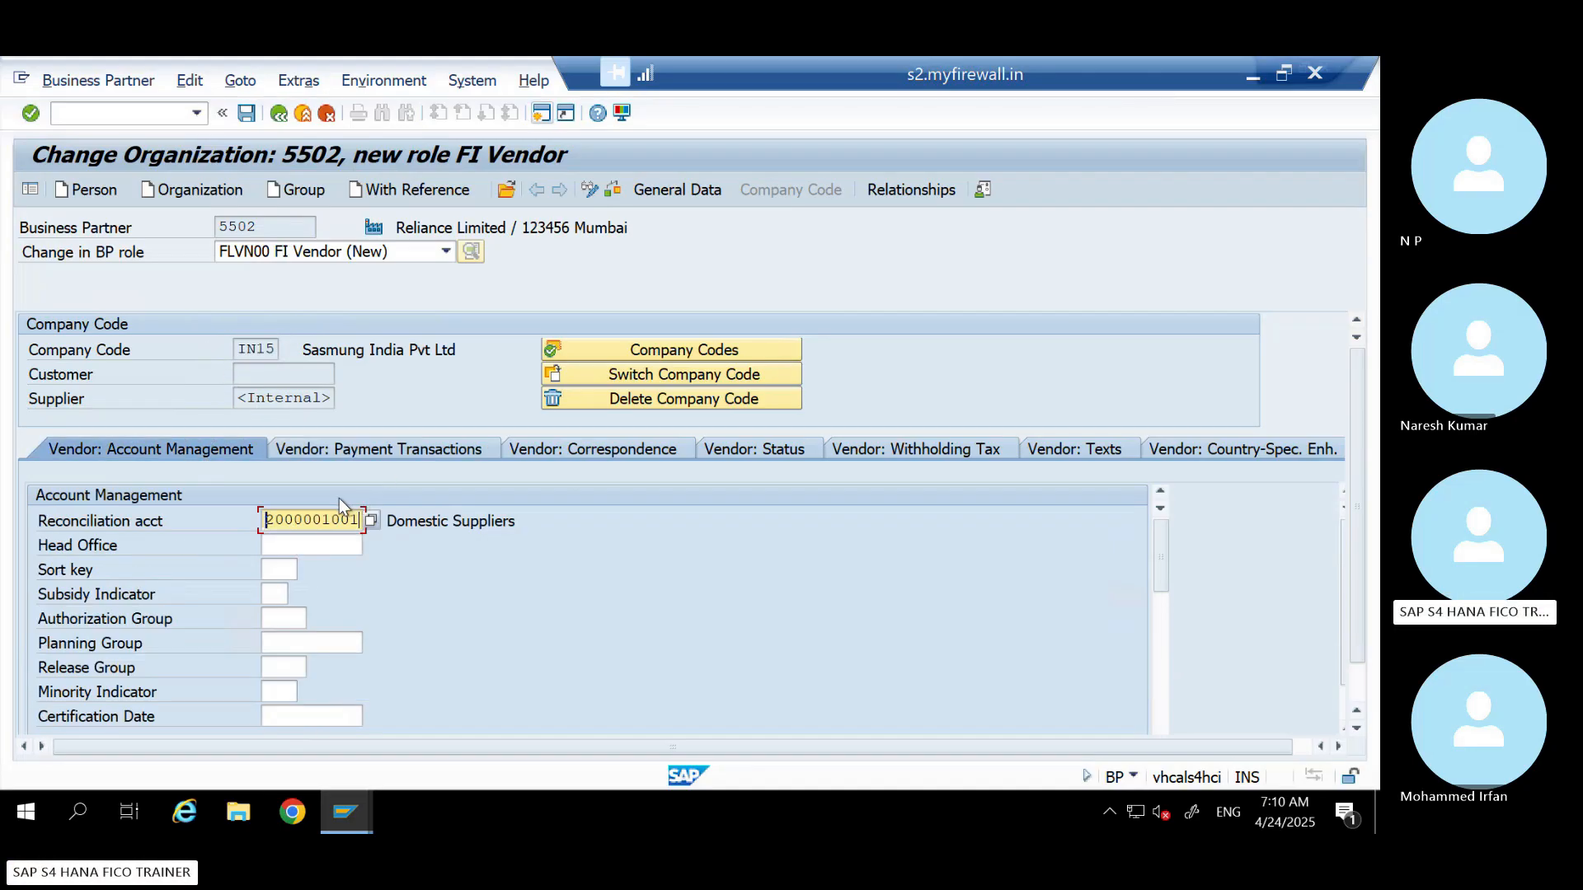
pyautogui.doubleClick(275, 350)
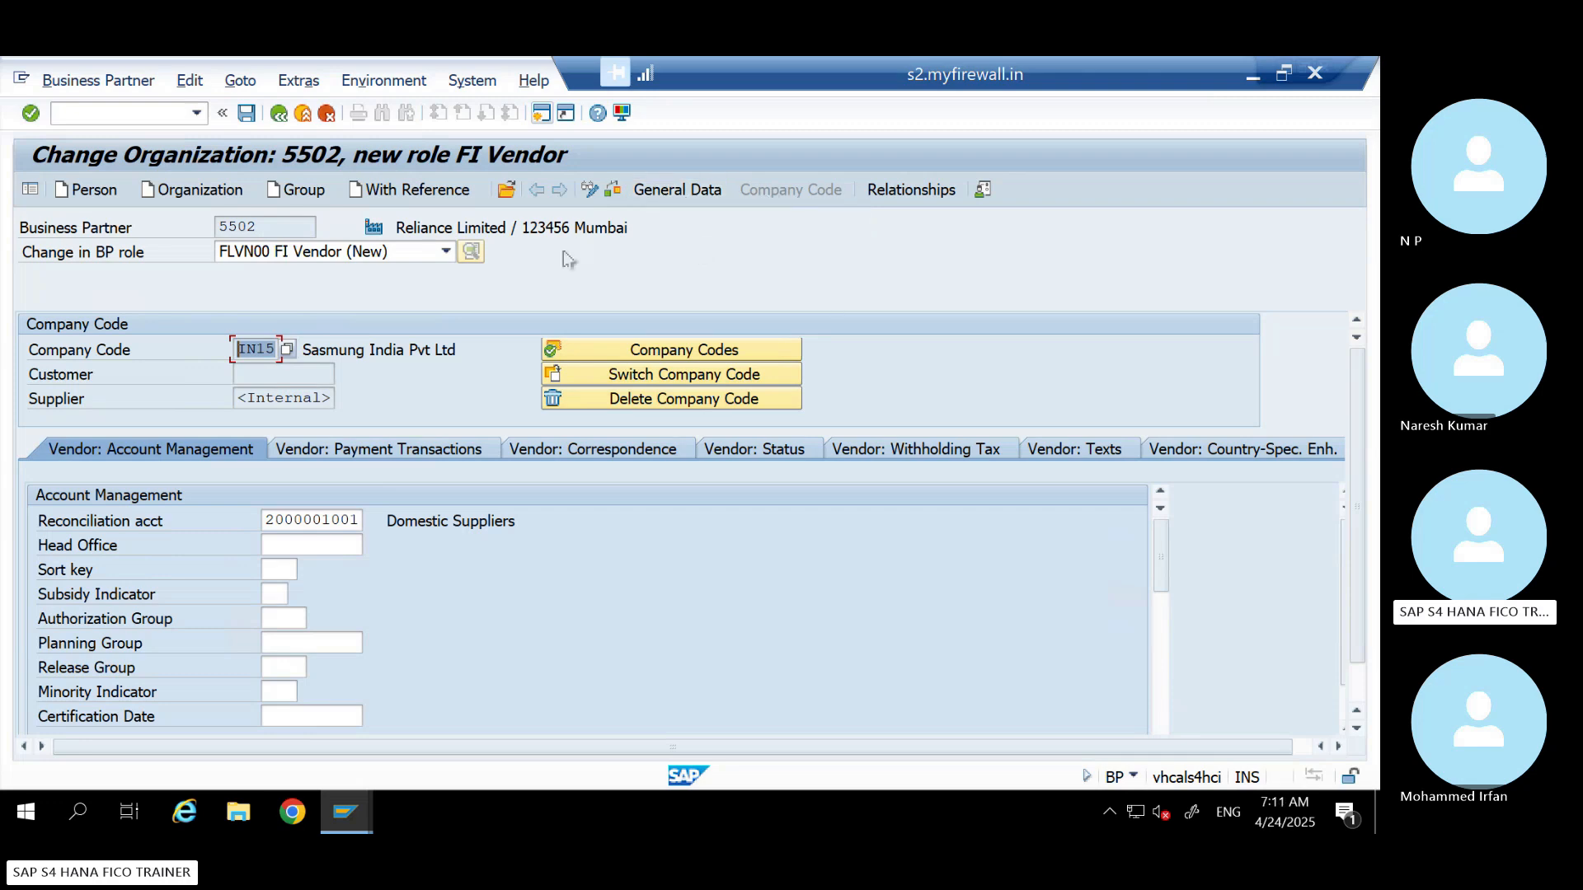
pyautogui.click(449, 580)
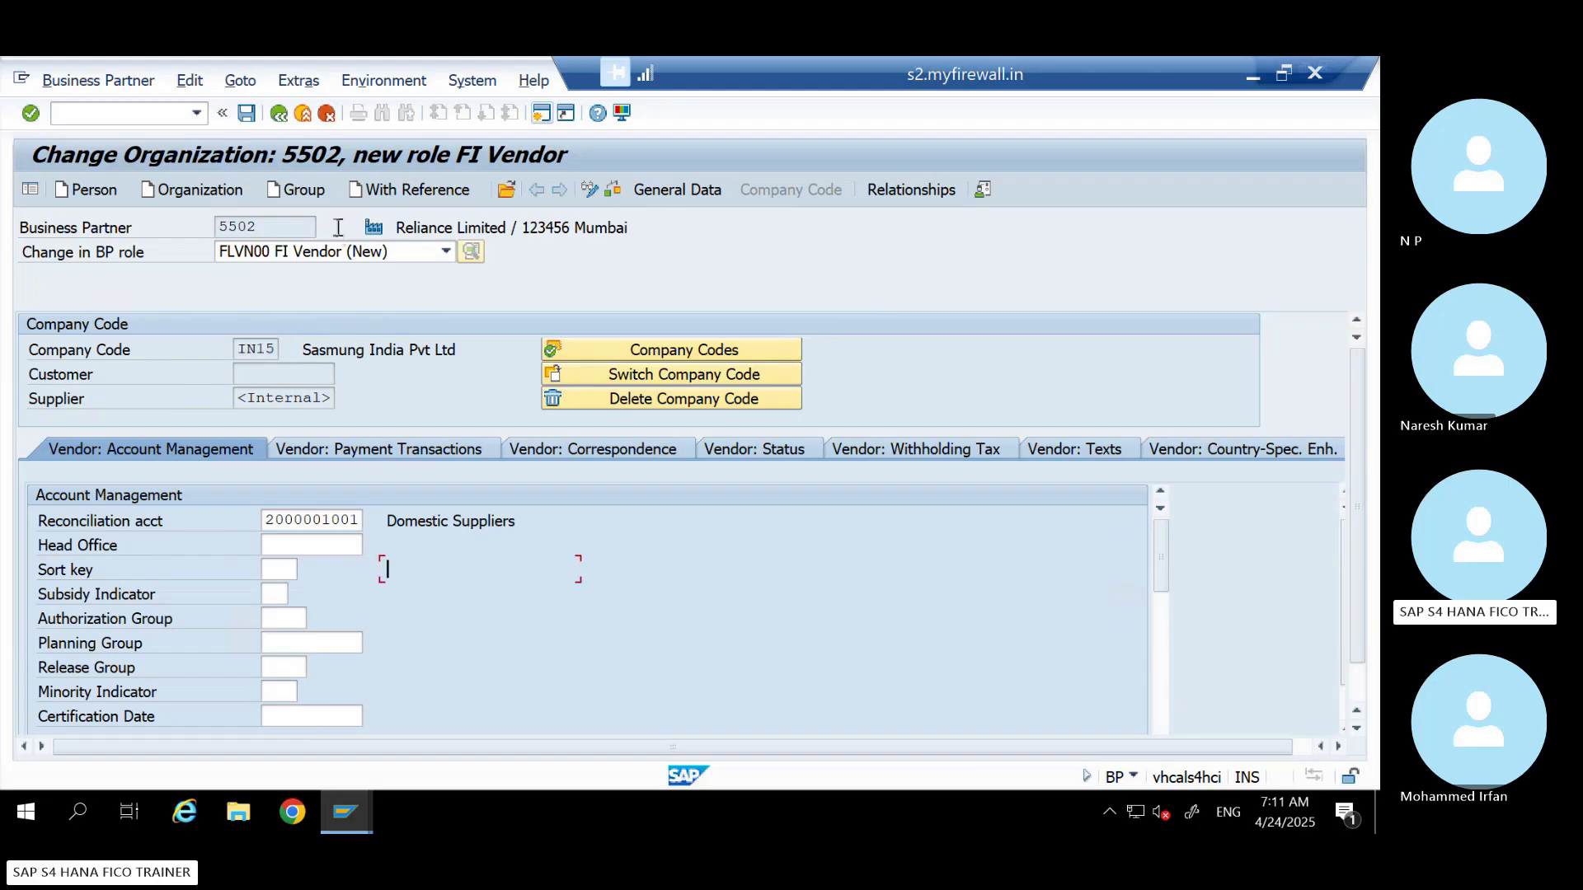
pyautogui.click(248, 114)
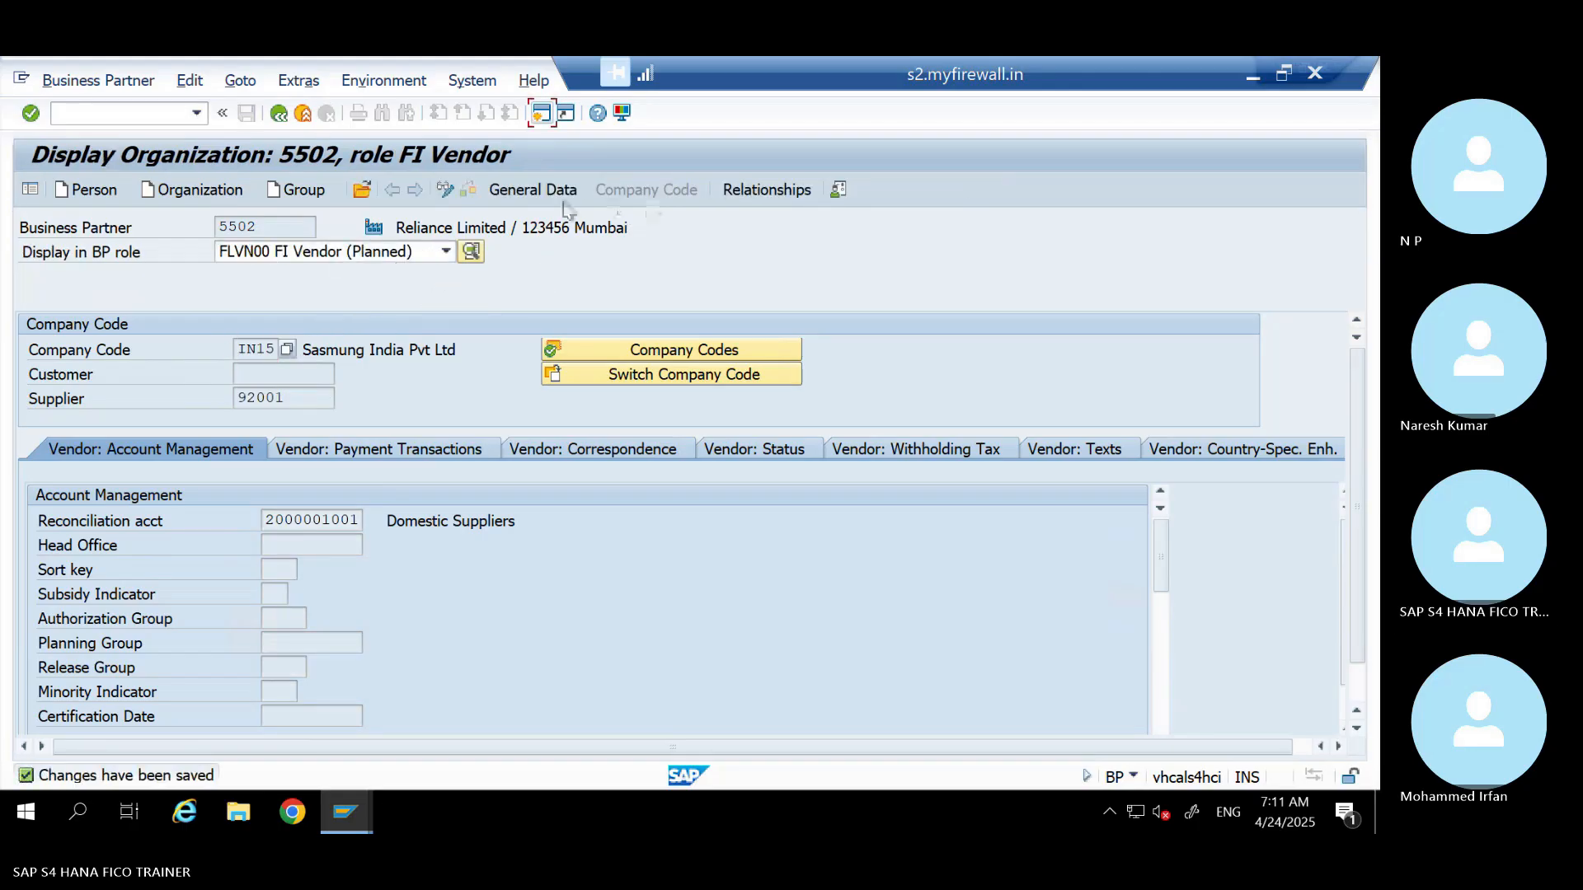
# Check the business partner's grouping and its creation and change details from the general data
pyautogui.click(543, 196)
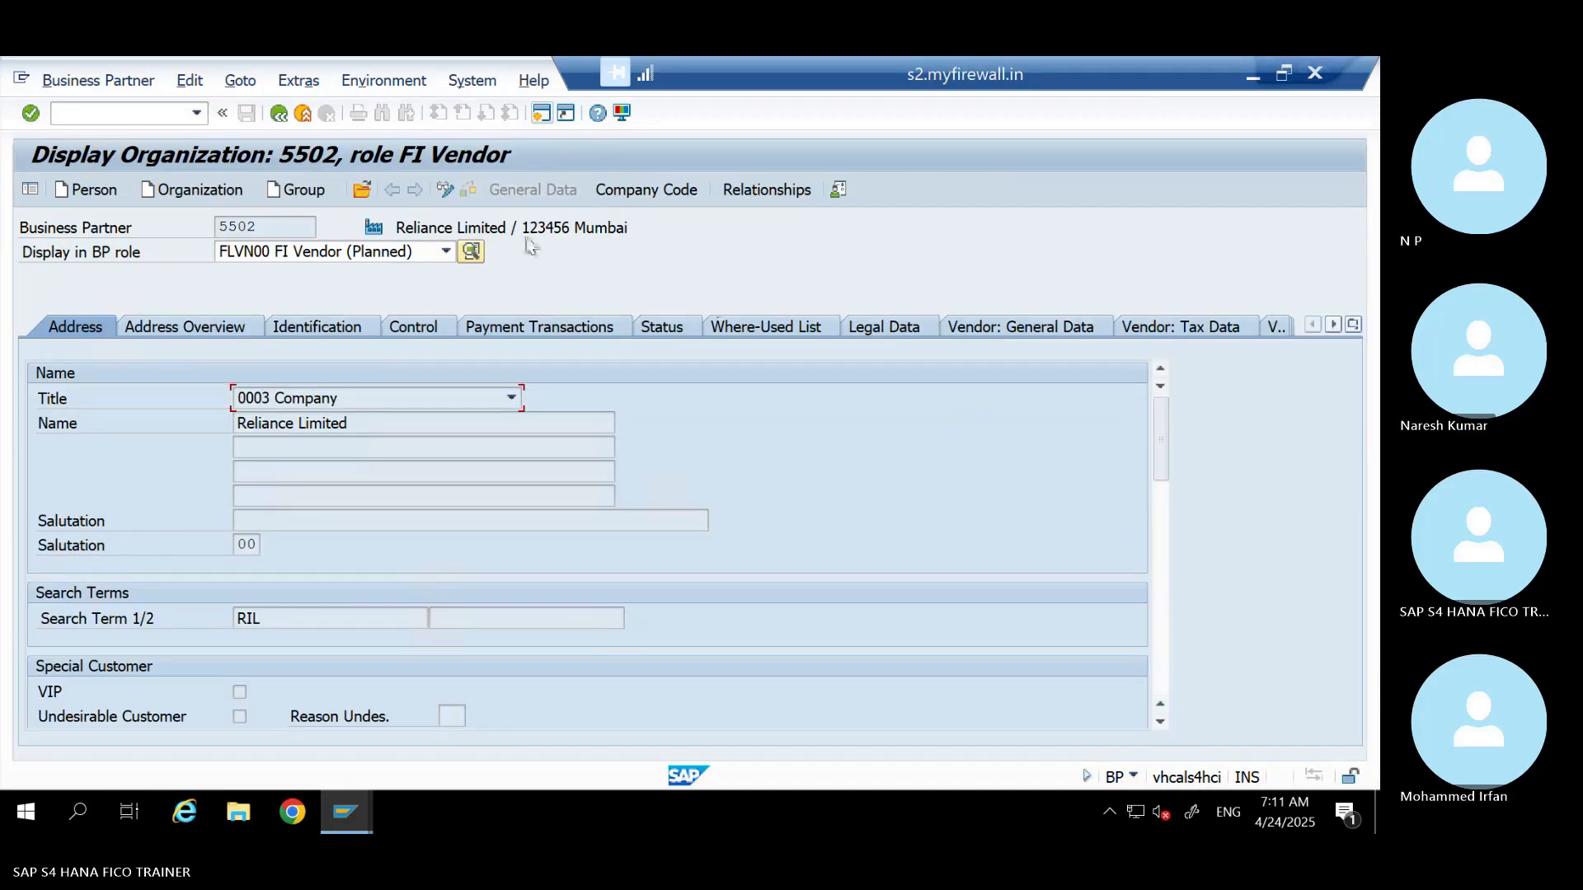
pyautogui.click(299, 80)
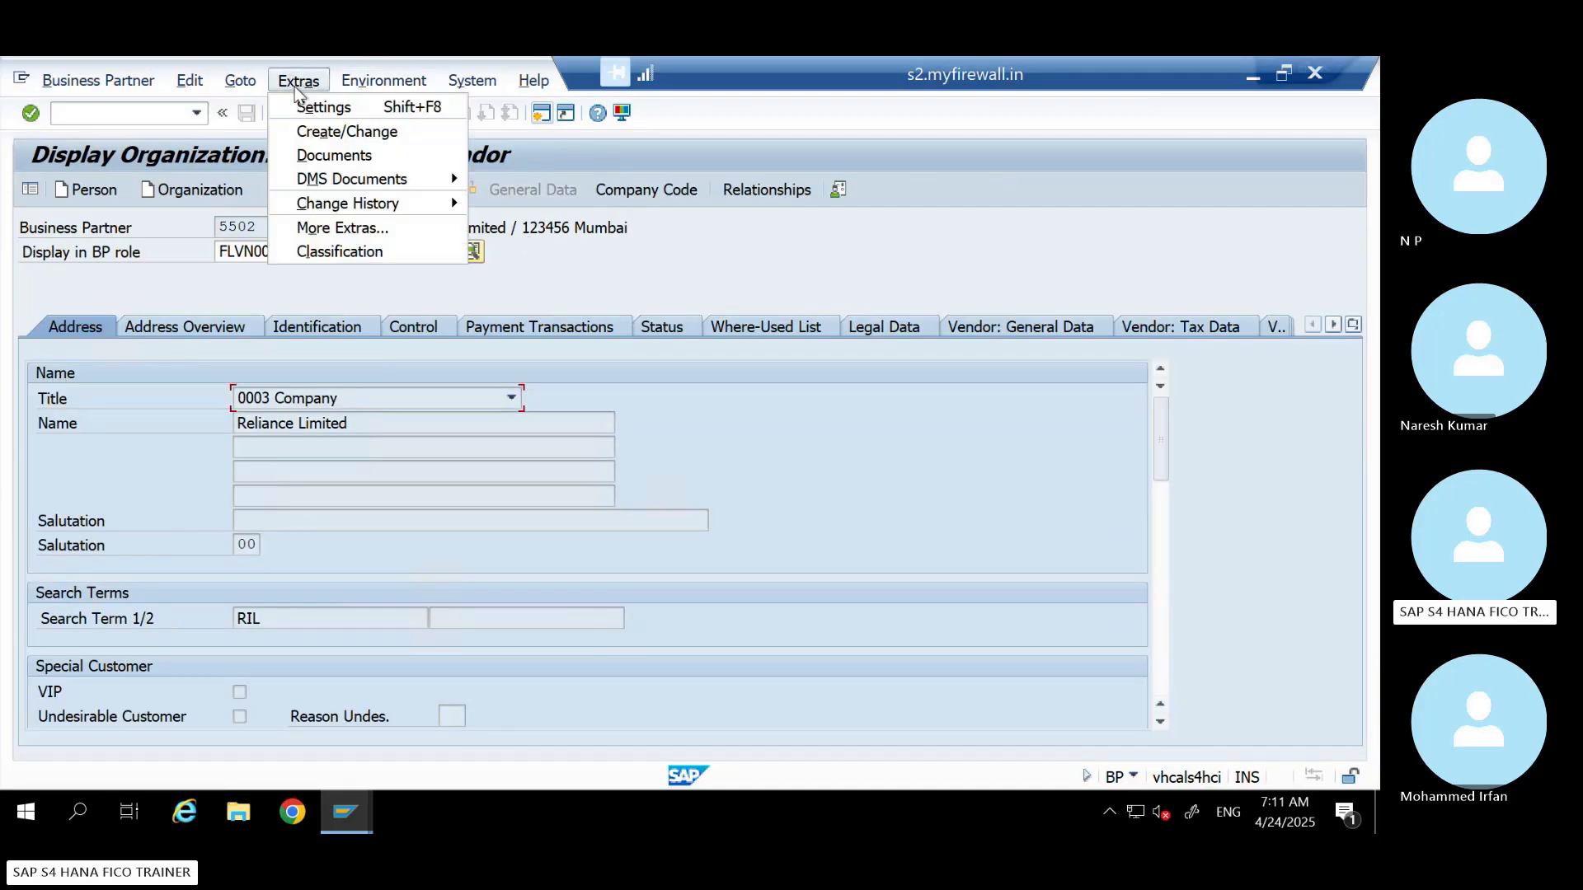
pyautogui.click(348, 133)
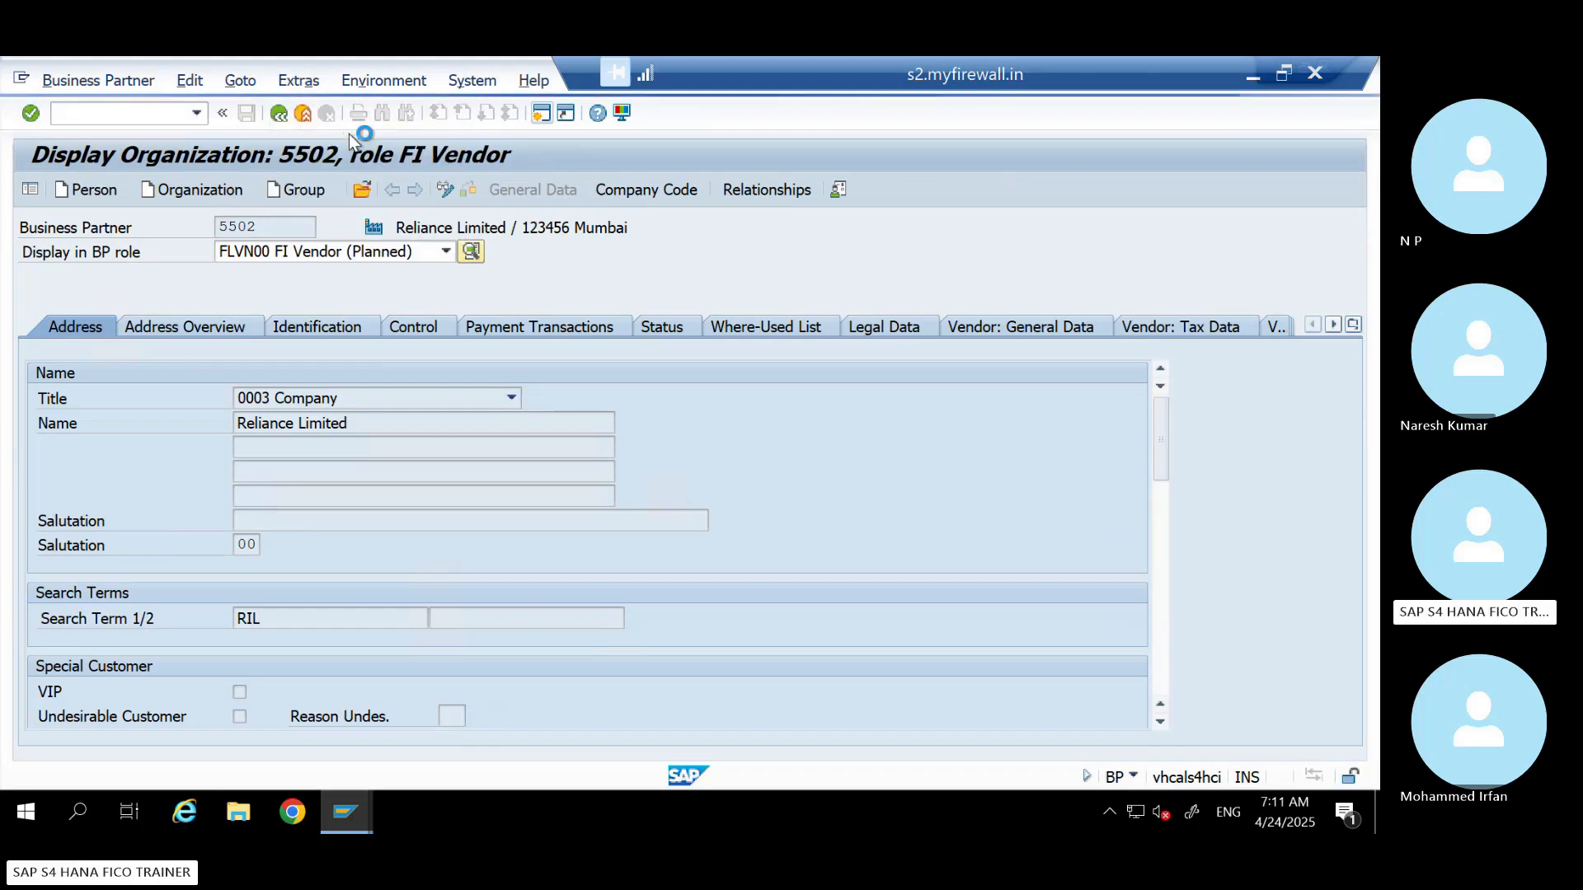
pyautogui.moveTo(611, 325); pyautogui.dragTo(949, 189)
pyautogui.click(918, 273)
pyautogui.doubleClick(862, 272)
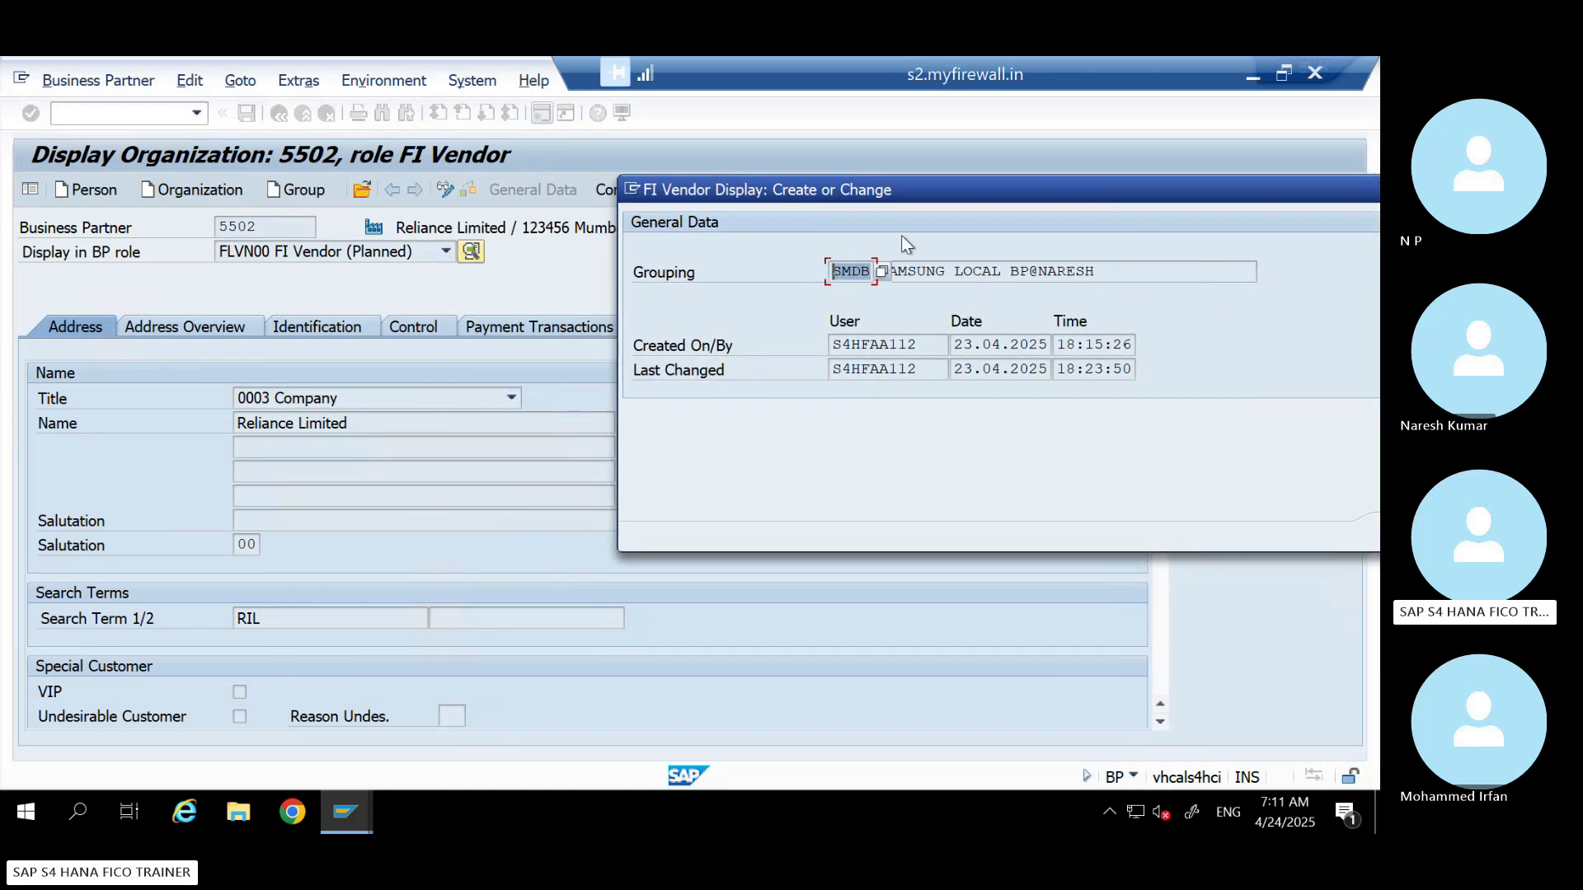
pyautogui.moveTo(1014, 194); pyautogui.dragTo(702, 215)
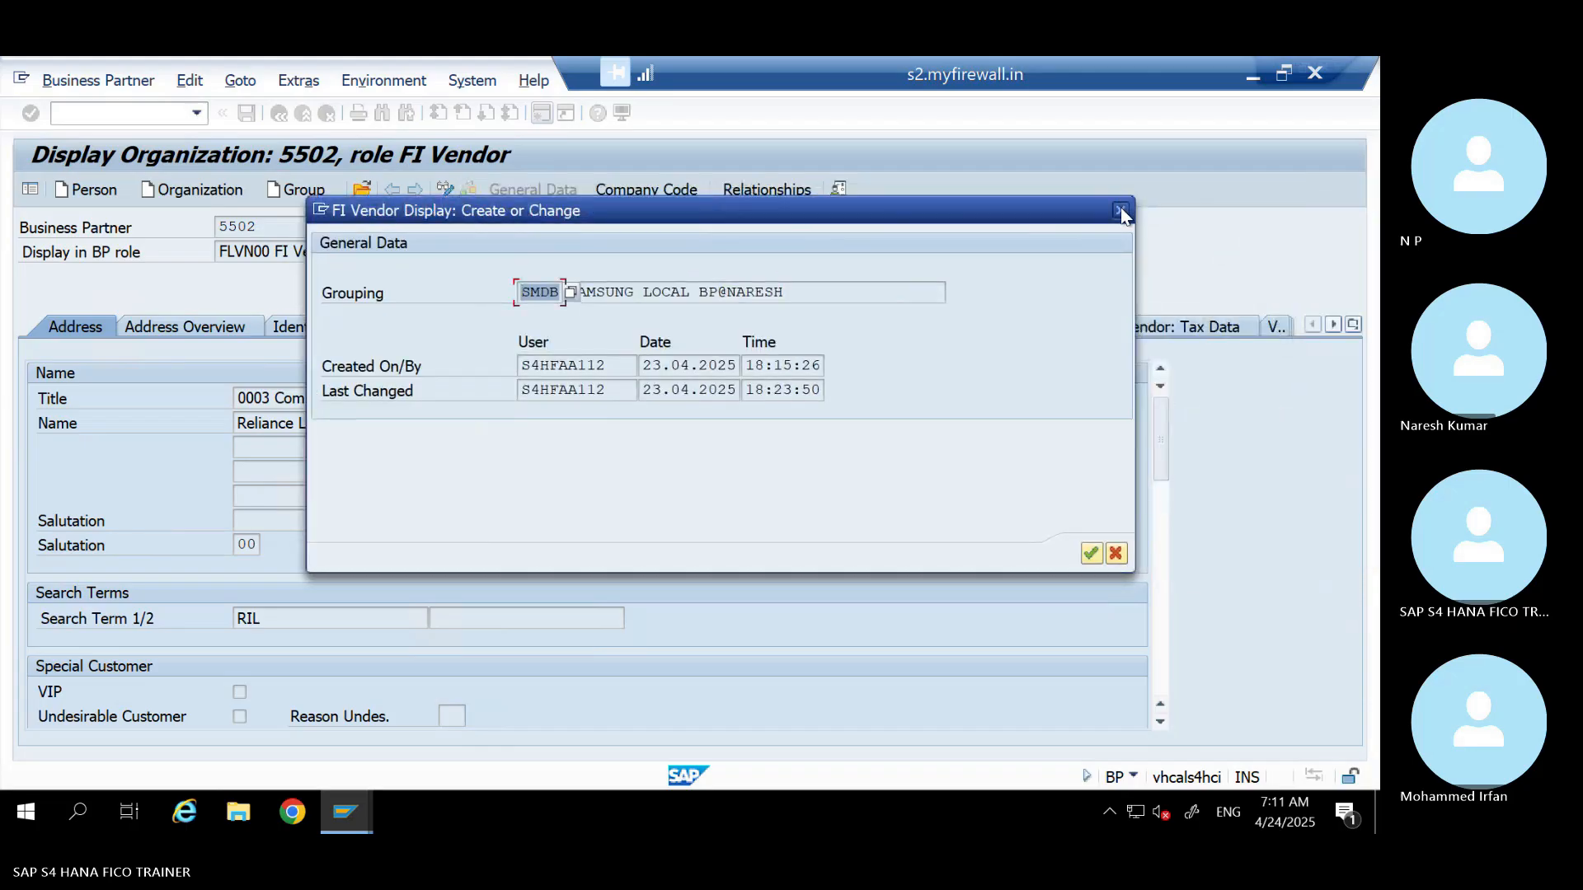
pyautogui.click(1121, 210)
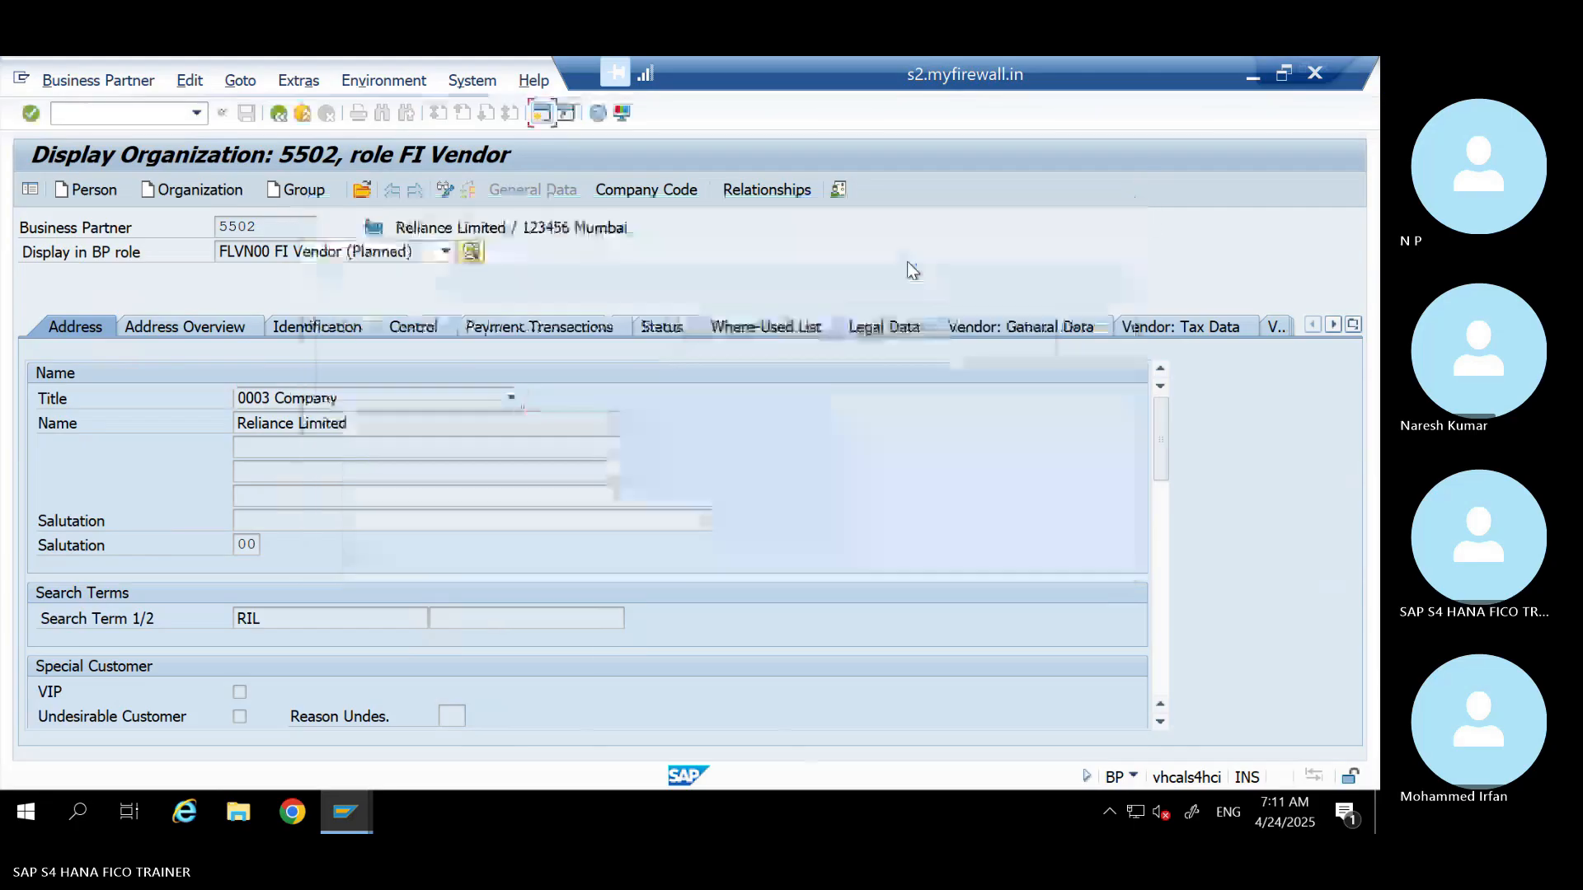
# Review the vendor number and account group in the vendor general data, and compare the supplier number in the IN15 company code data
pyautogui.click(1023, 322)
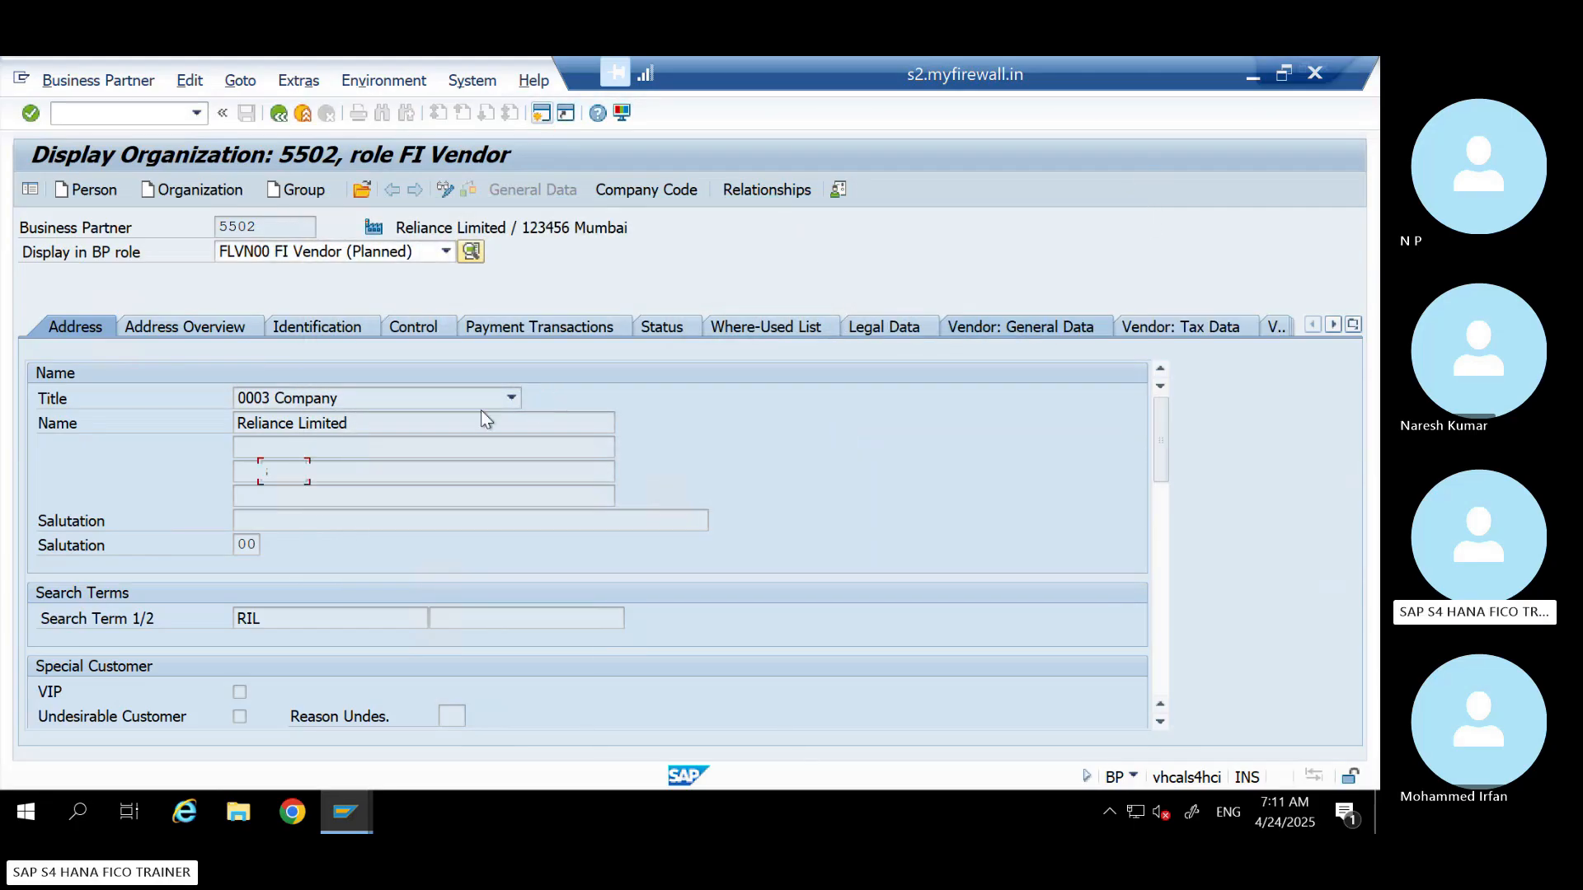
pyautogui.moveTo(303, 474); pyautogui.dragTo(202, 477)
pyautogui.moveTo(319, 399); pyautogui.dragTo(148, 406)
pyautogui.click(662, 195)
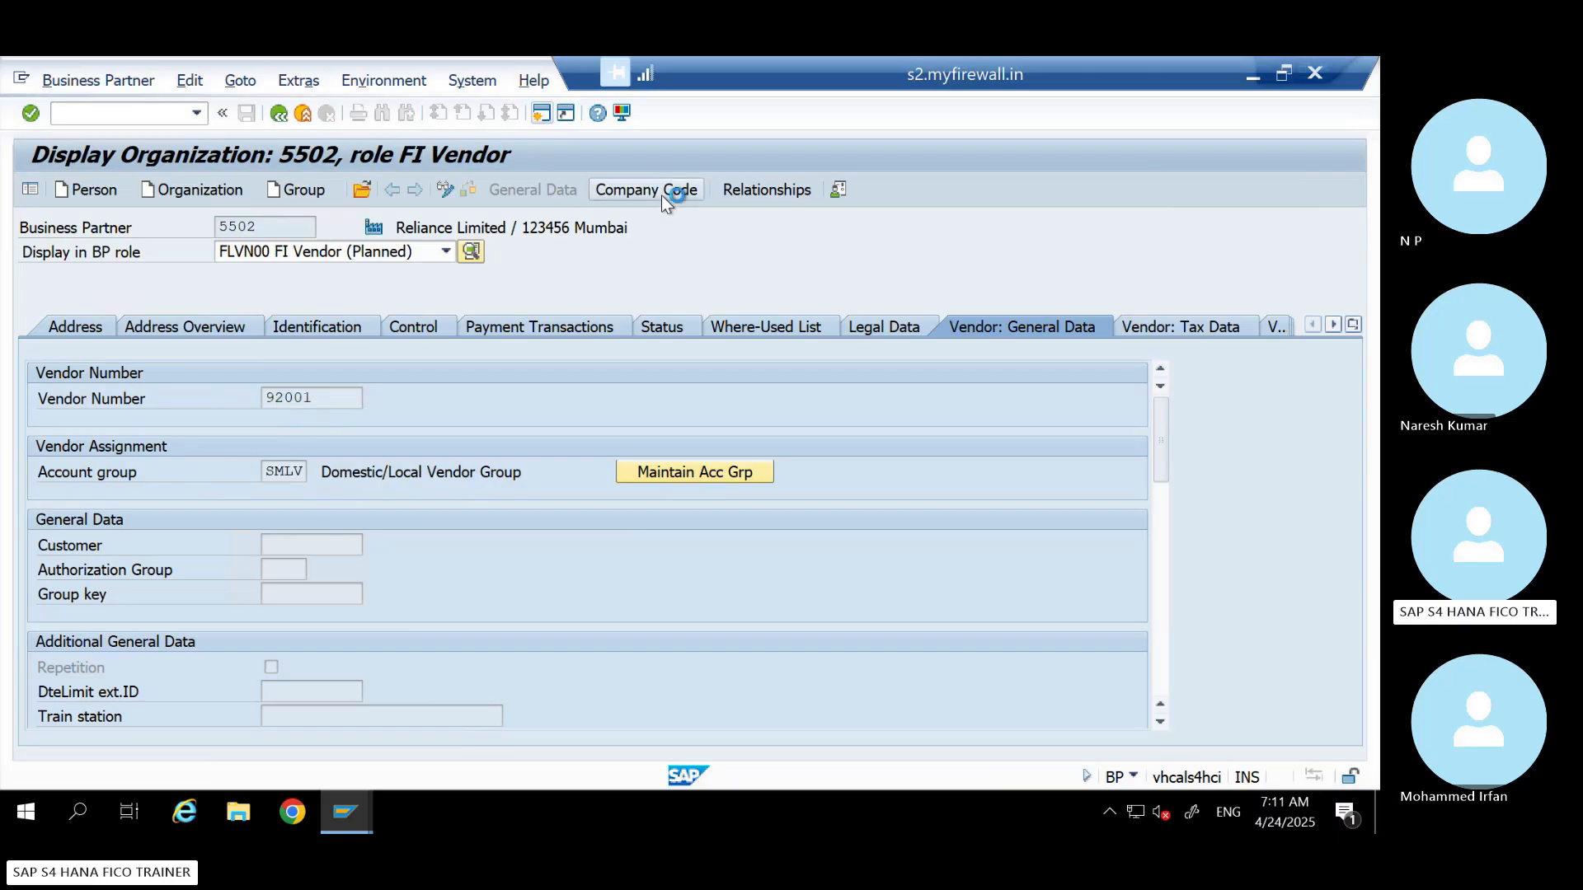
pyautogui.doubleClick(299, 400)
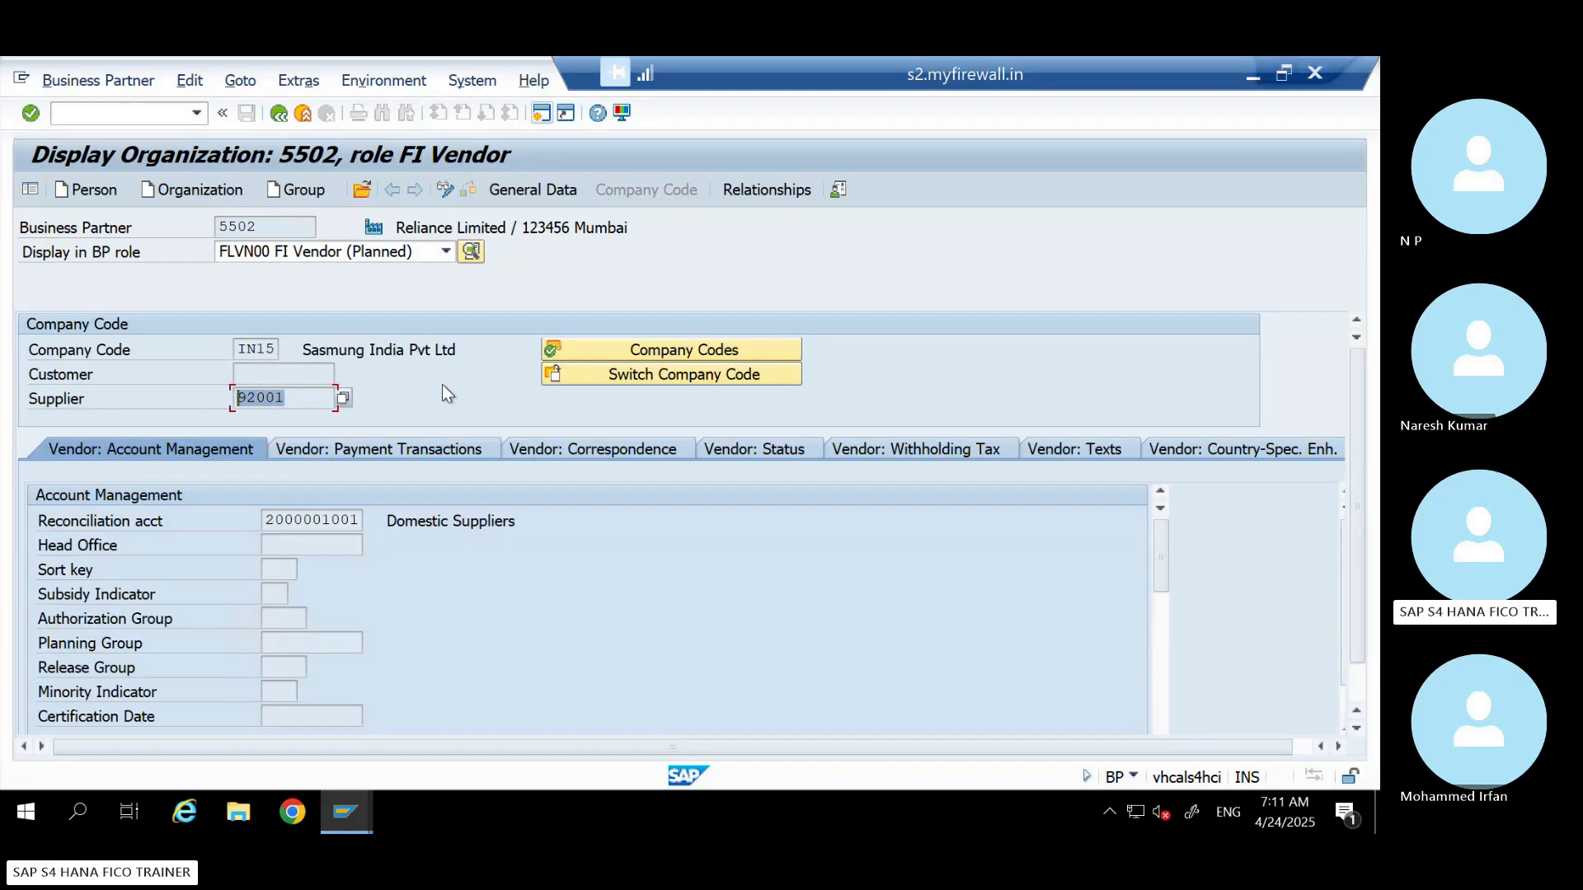
pyautogui.doubleClick(274, 349)
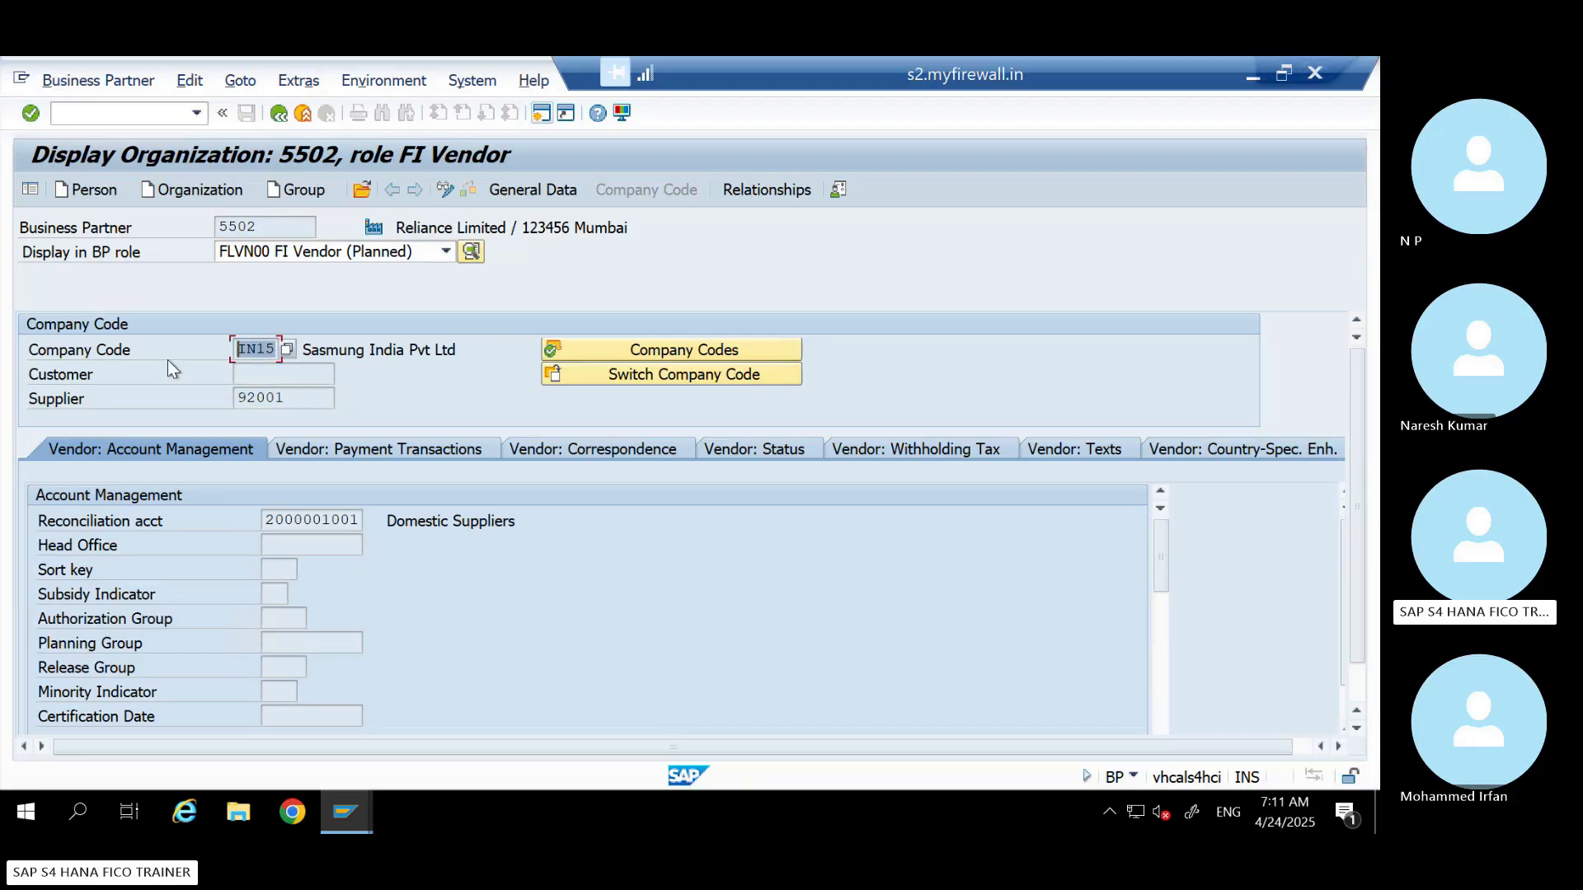
# Put the business partner in change mode and extend the vendor to company code US15
pyautogui.click(445, 190)
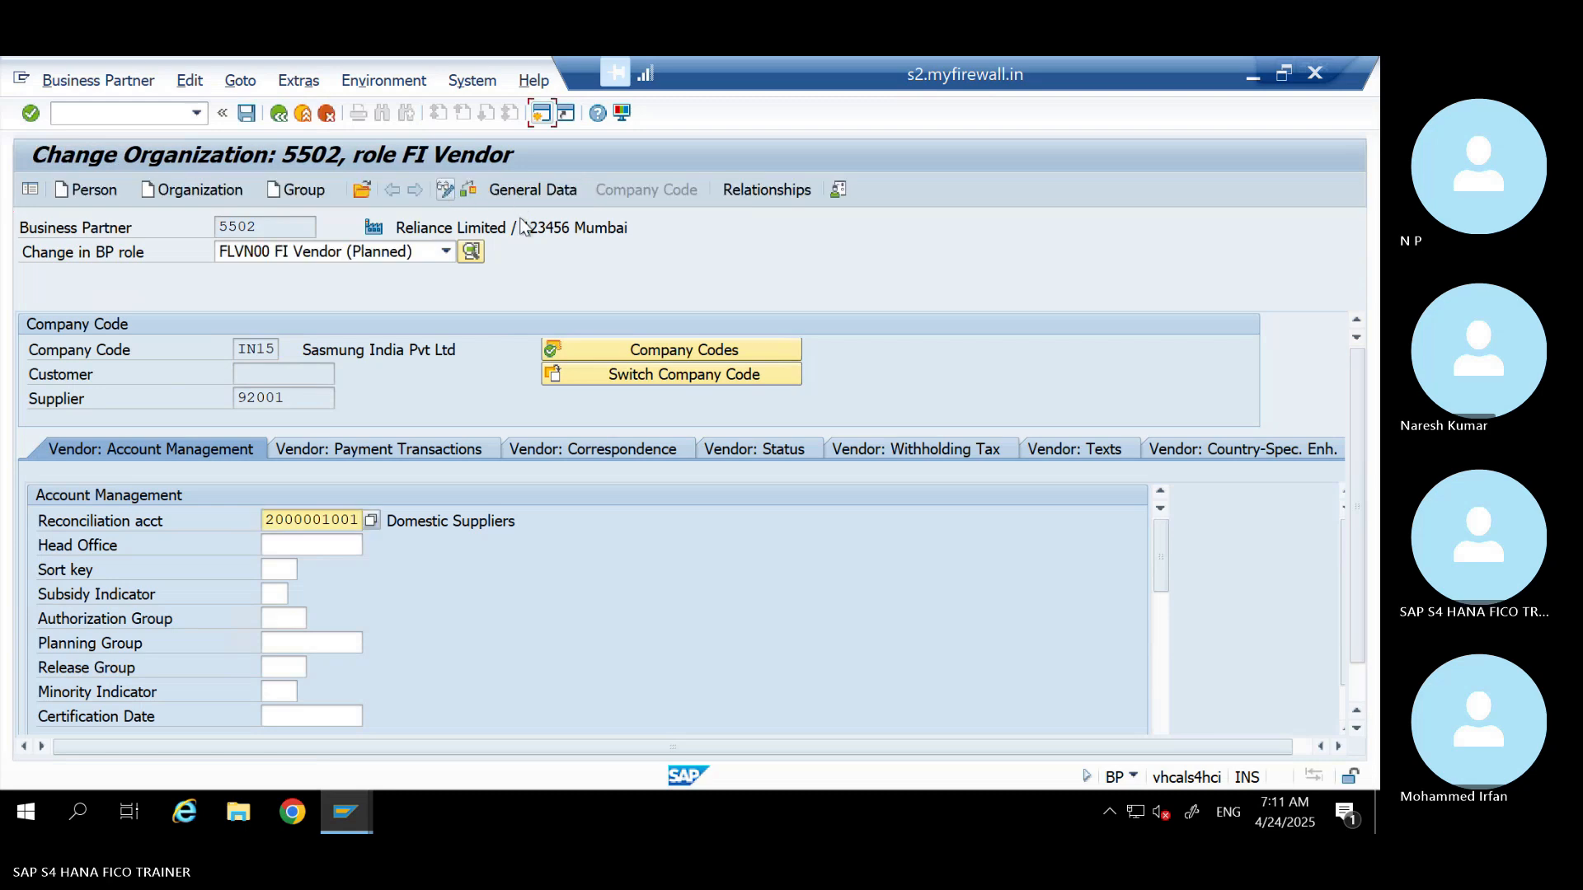
pyautogui.click(641, 373)
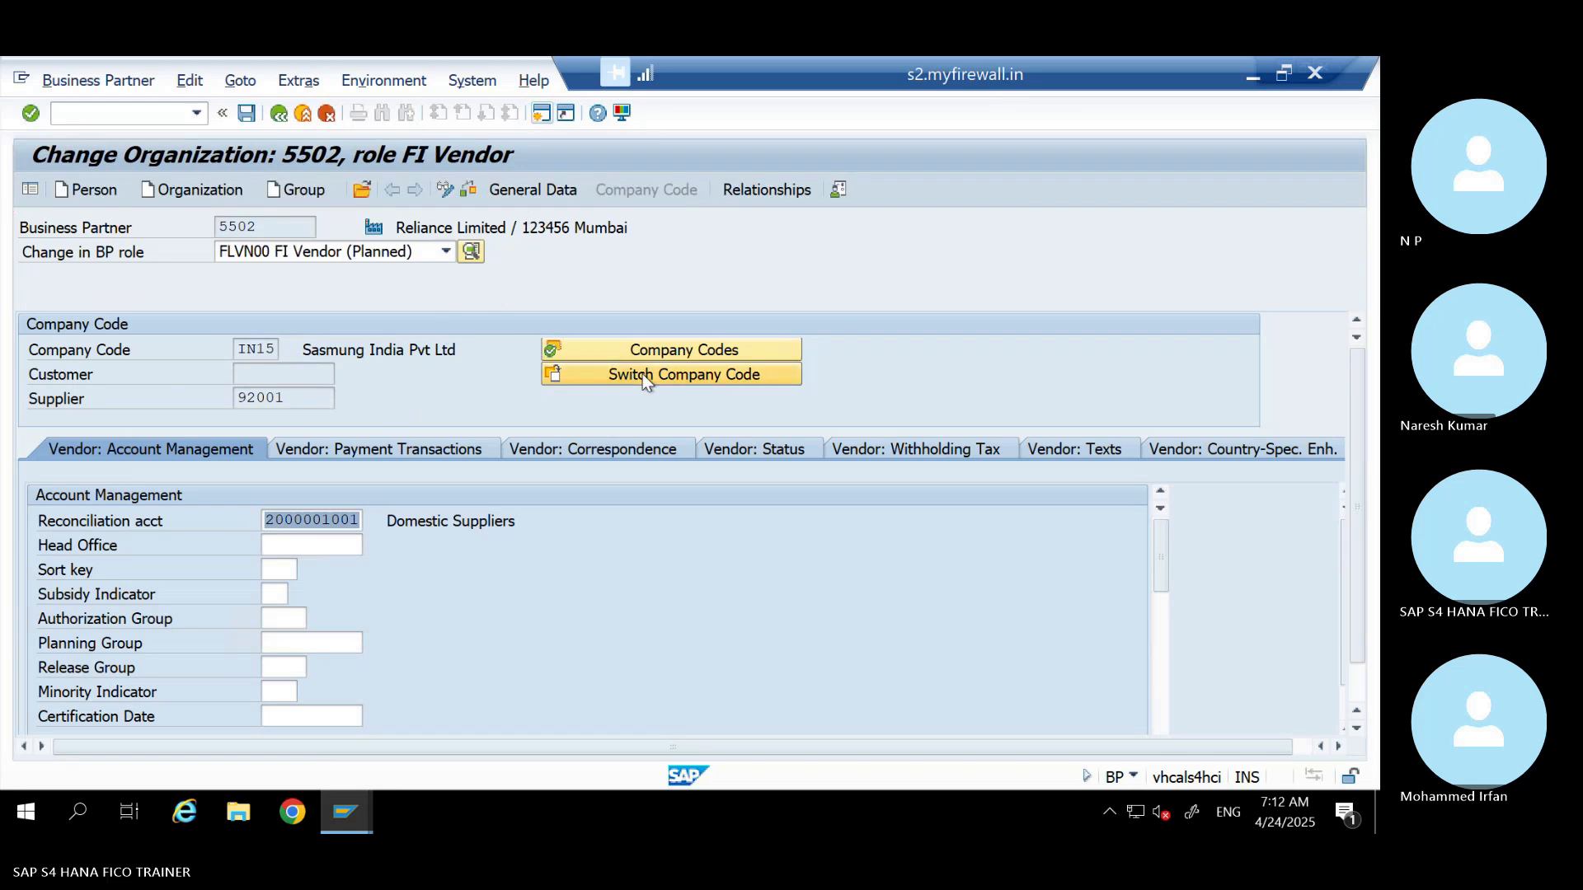
pyautogui.click(253, 346)
pyautogui.write('us15')
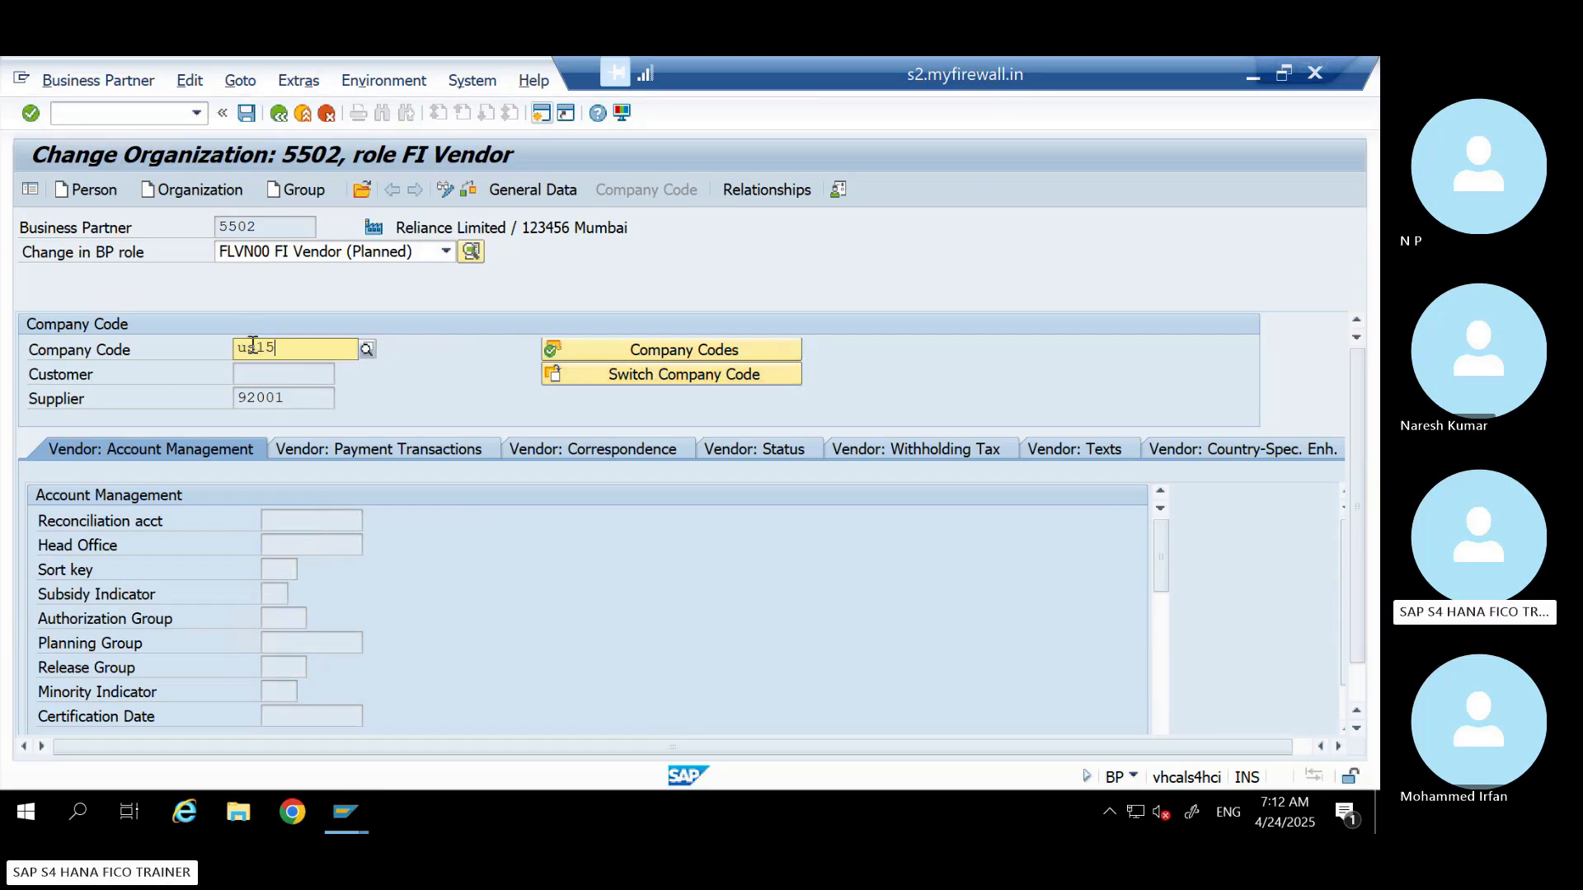
pyautogui.press('Return')
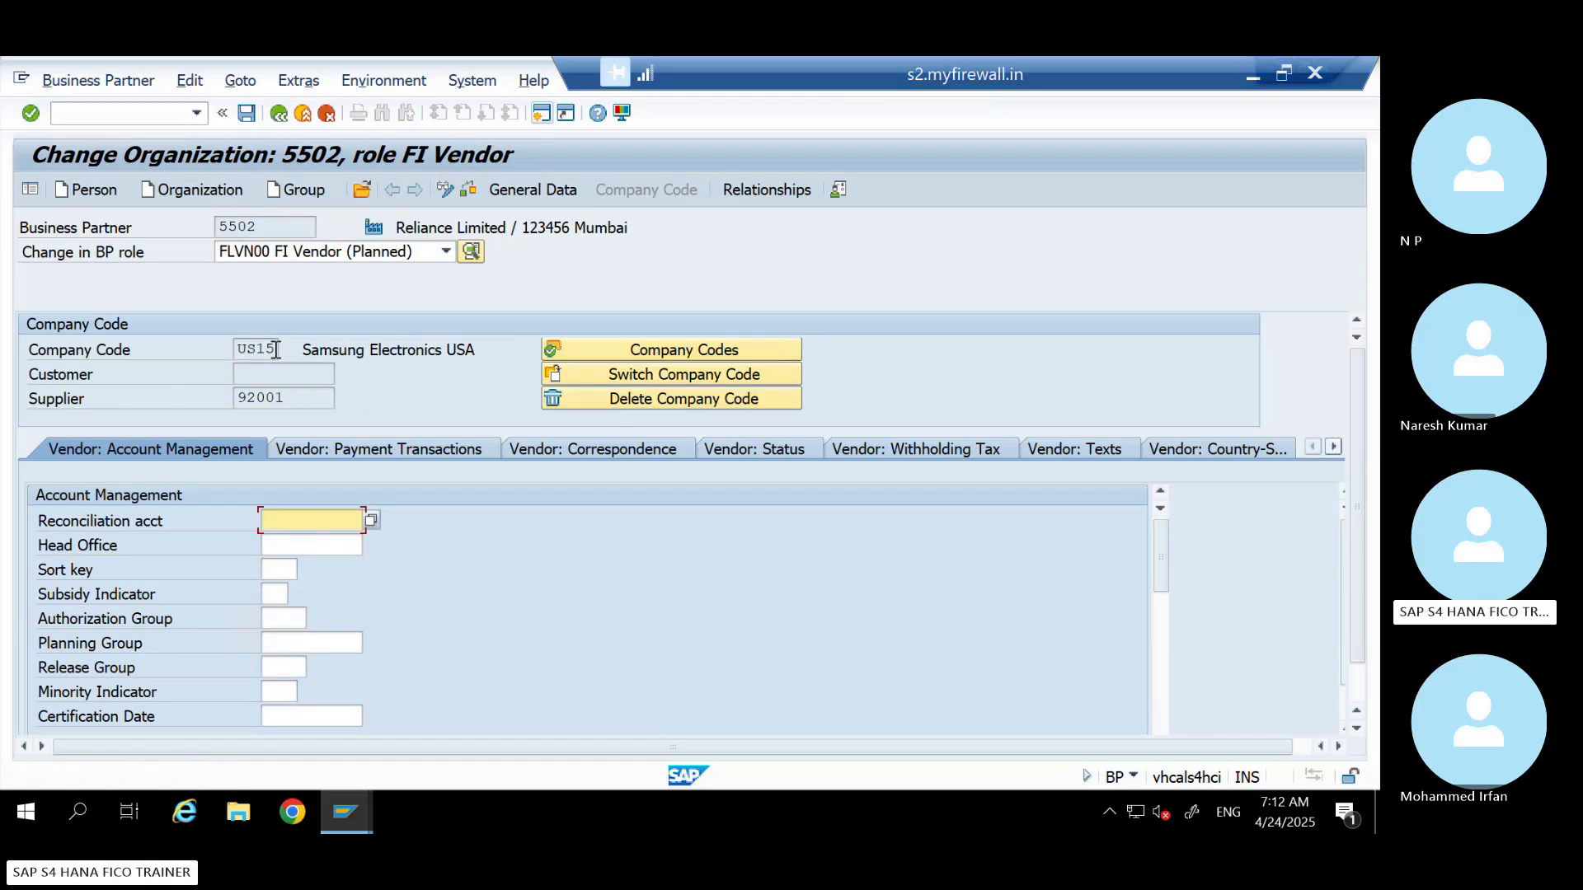
pyautogui.doubleClick(259, 349)
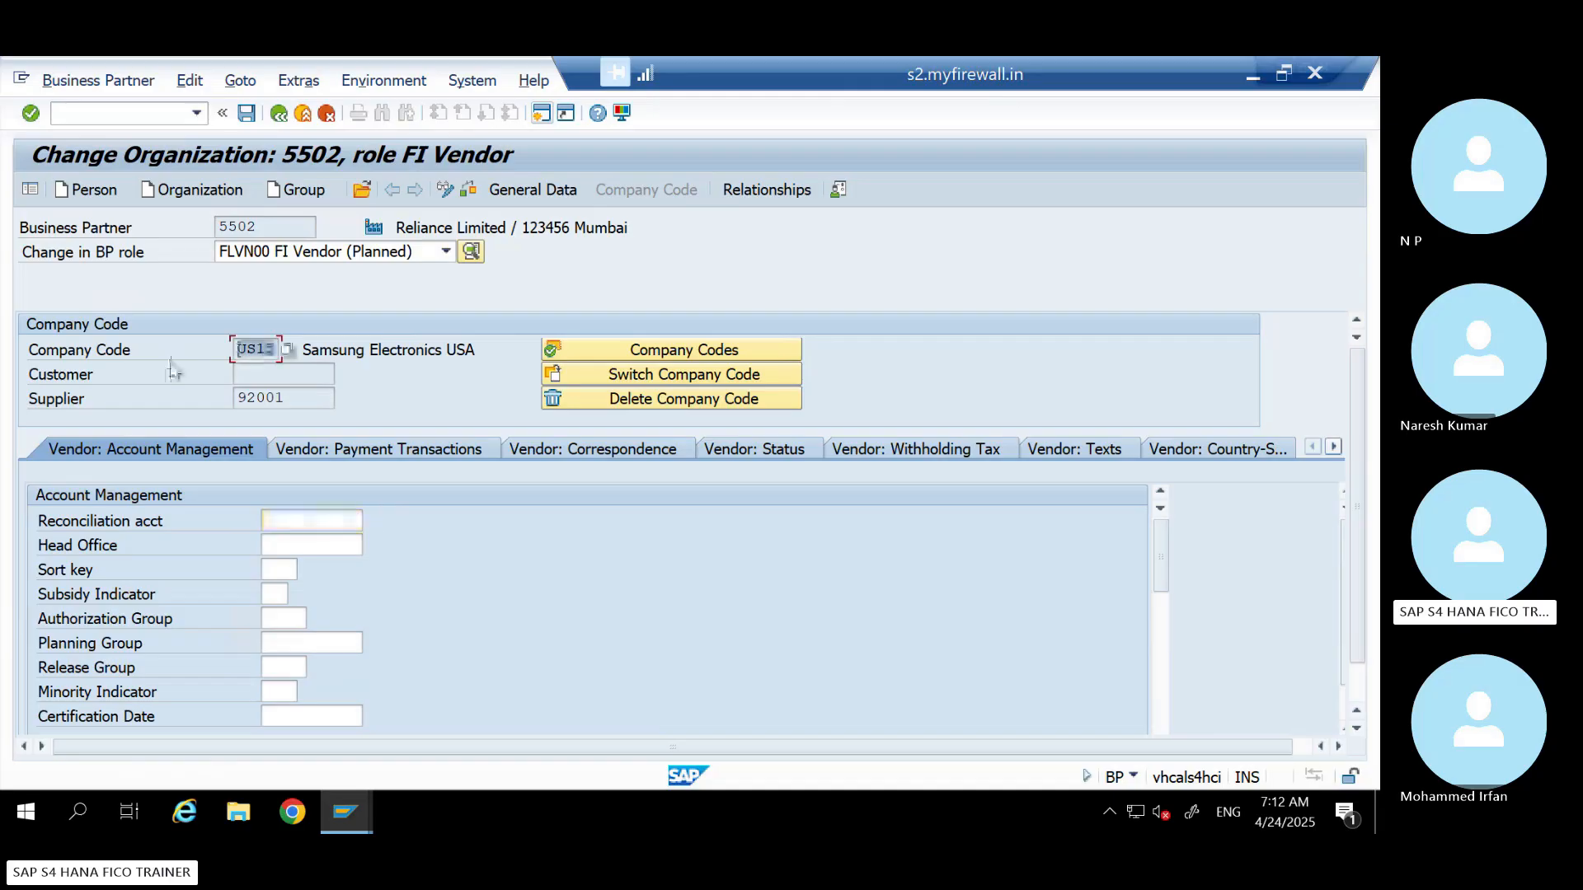
pyautogui.click(297, 521)
pyautogui.click(371, 522)
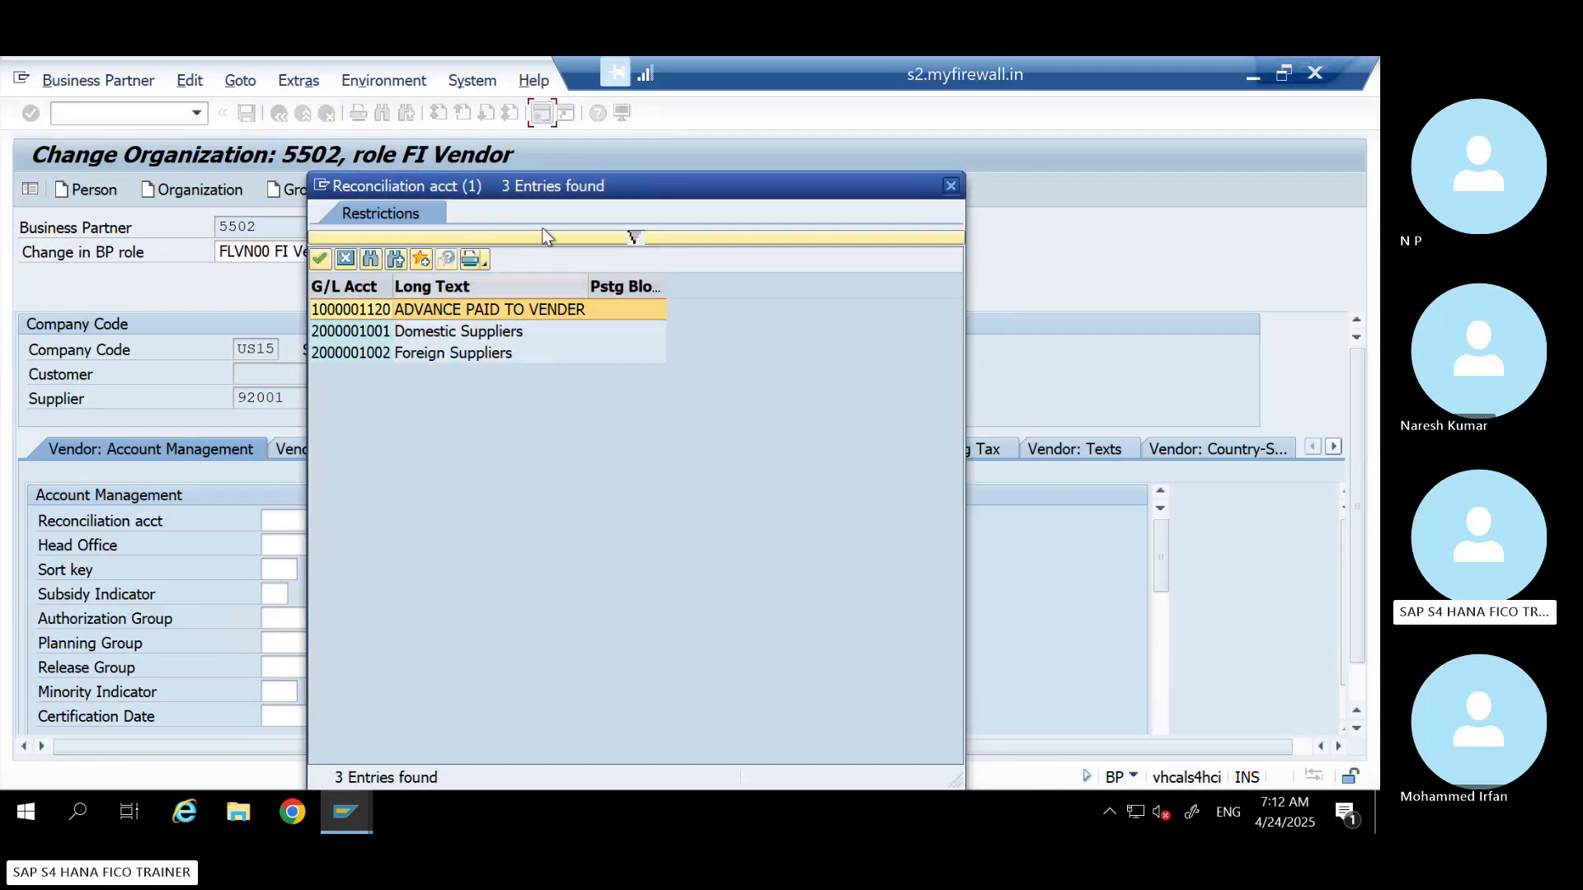
pyautogui.moveTo(519, 189); pyautogui.dragTo(821, 178)
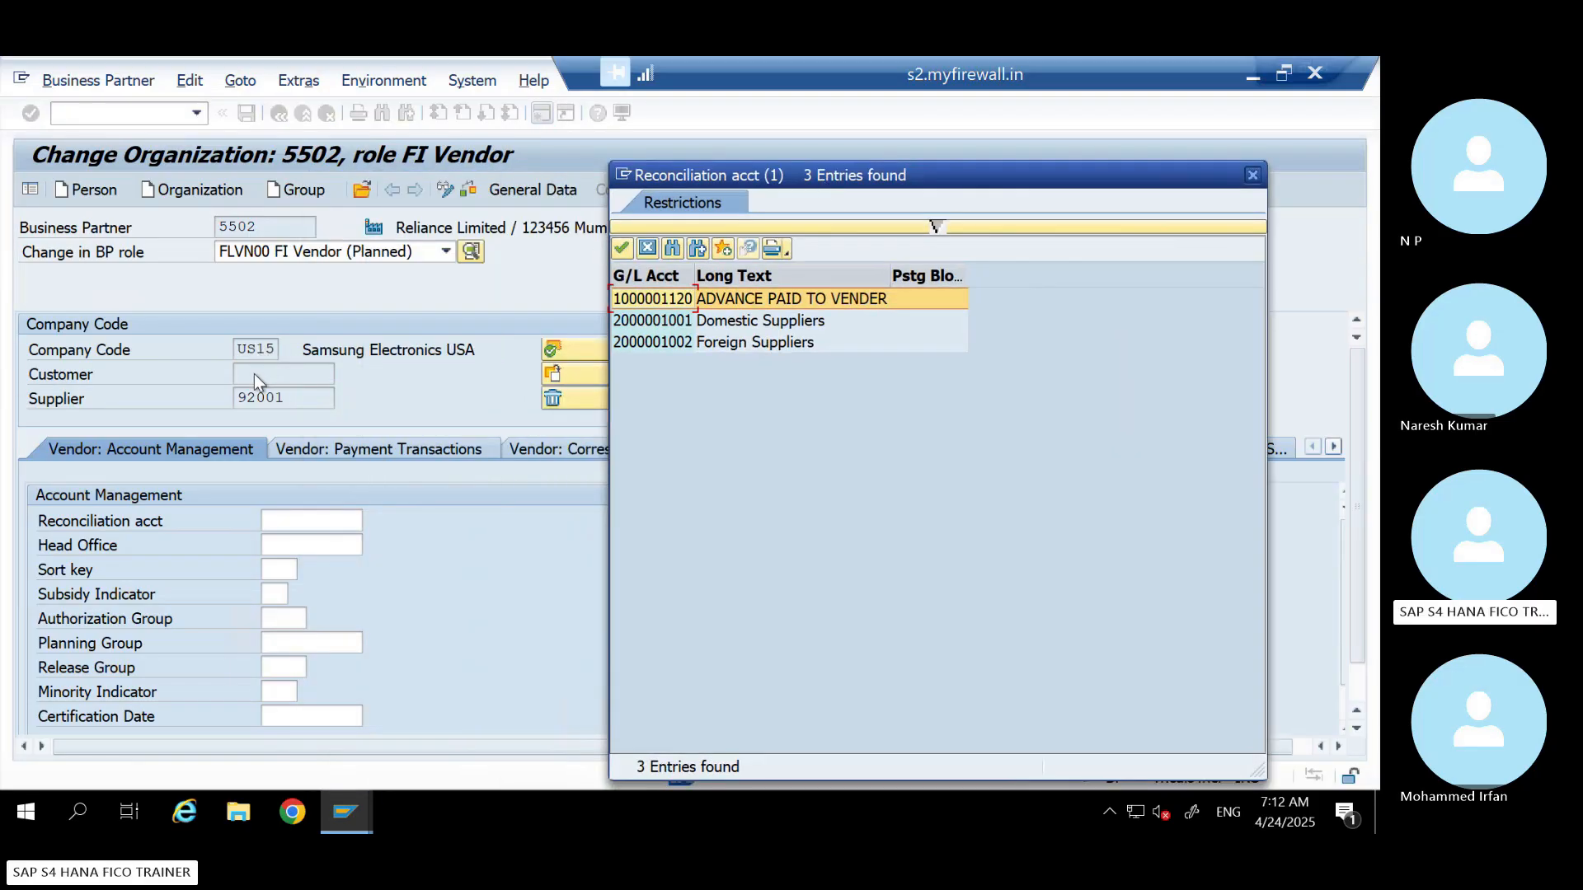
pyautogui.click(714, 343)
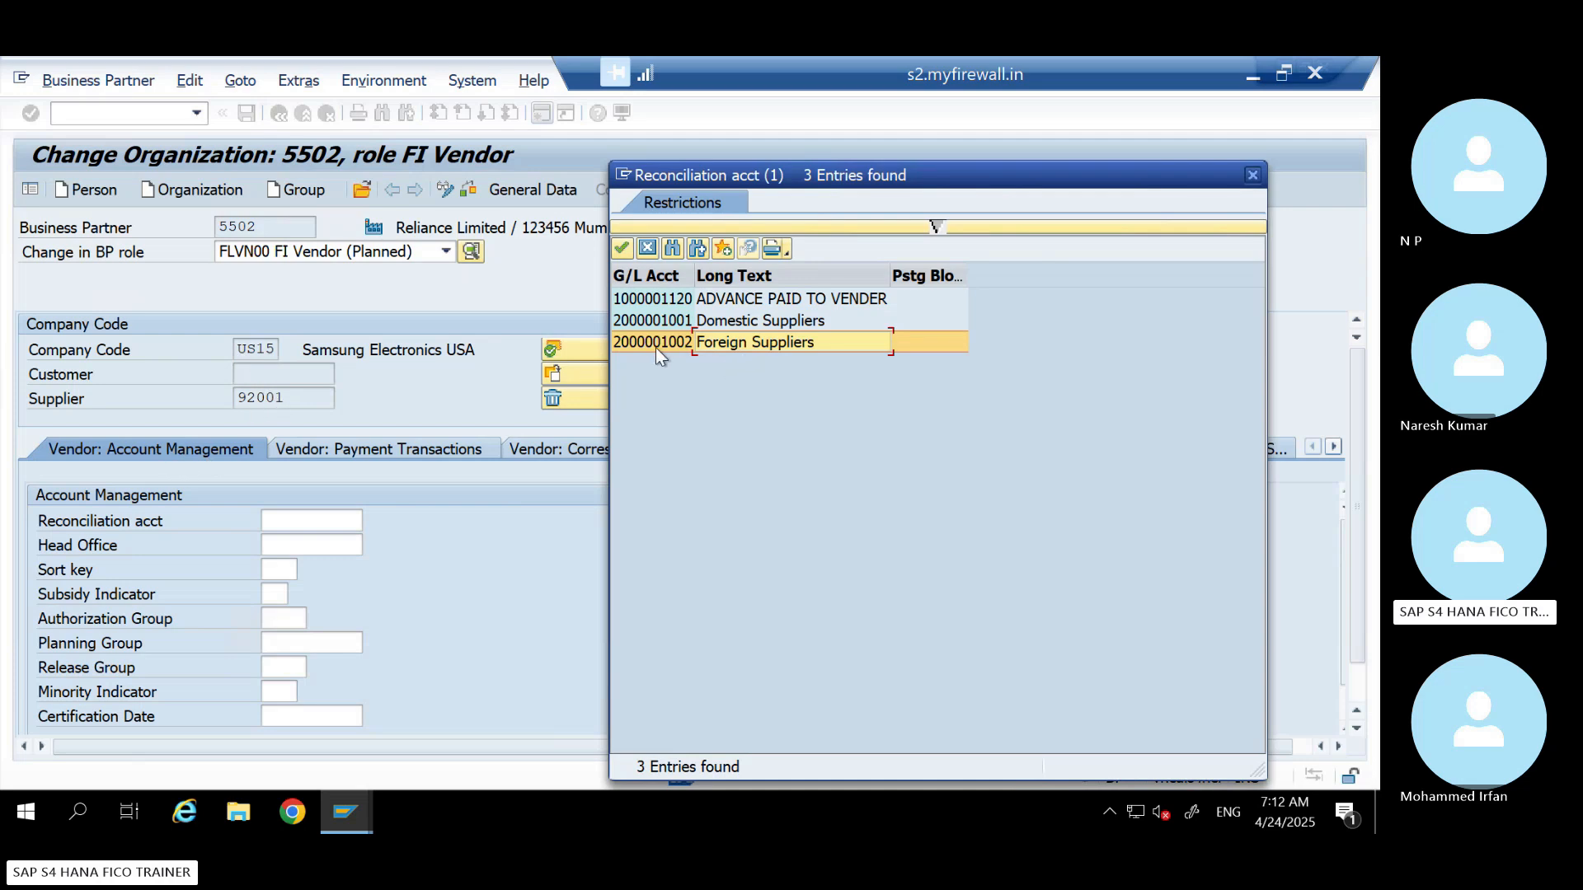
pyautogui.click(680, 325)
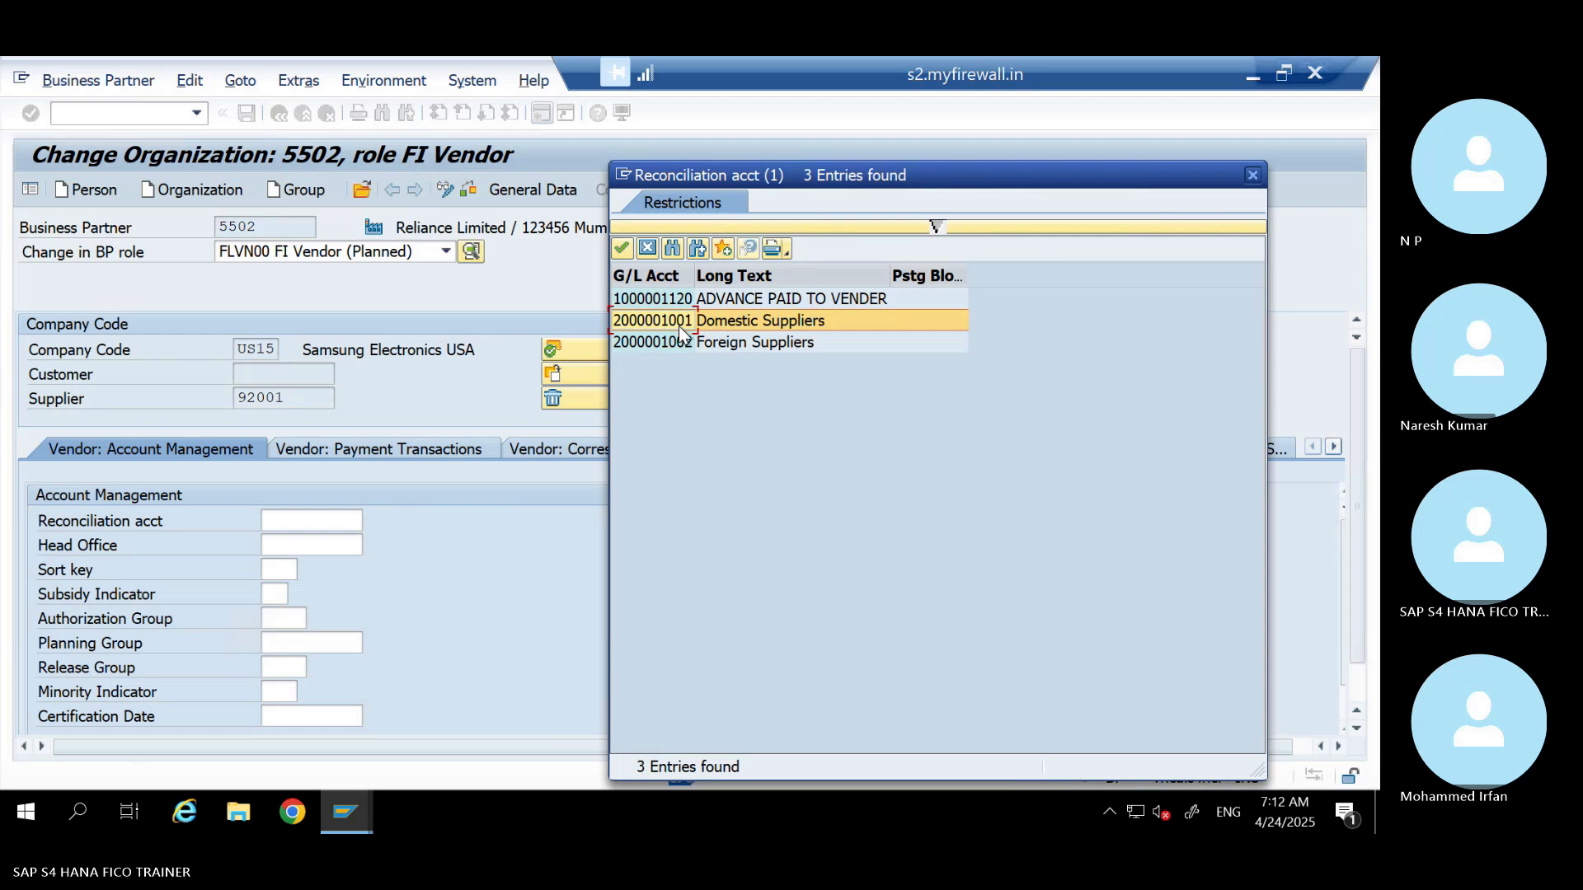
pyautogui.doubleClick(679, 325)
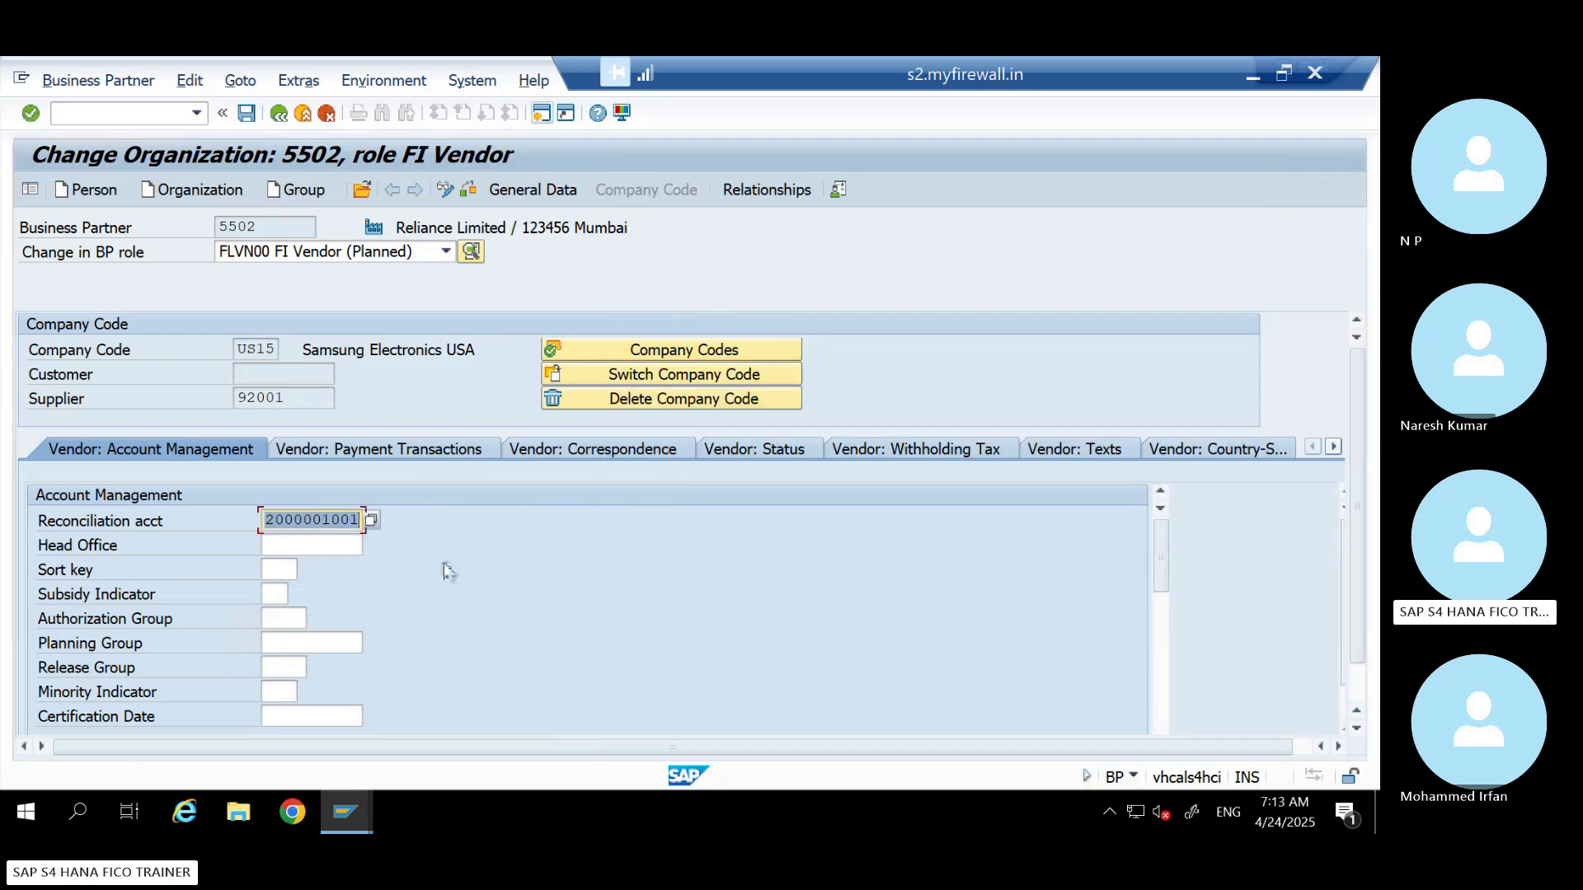
pyautogui.press('Return')
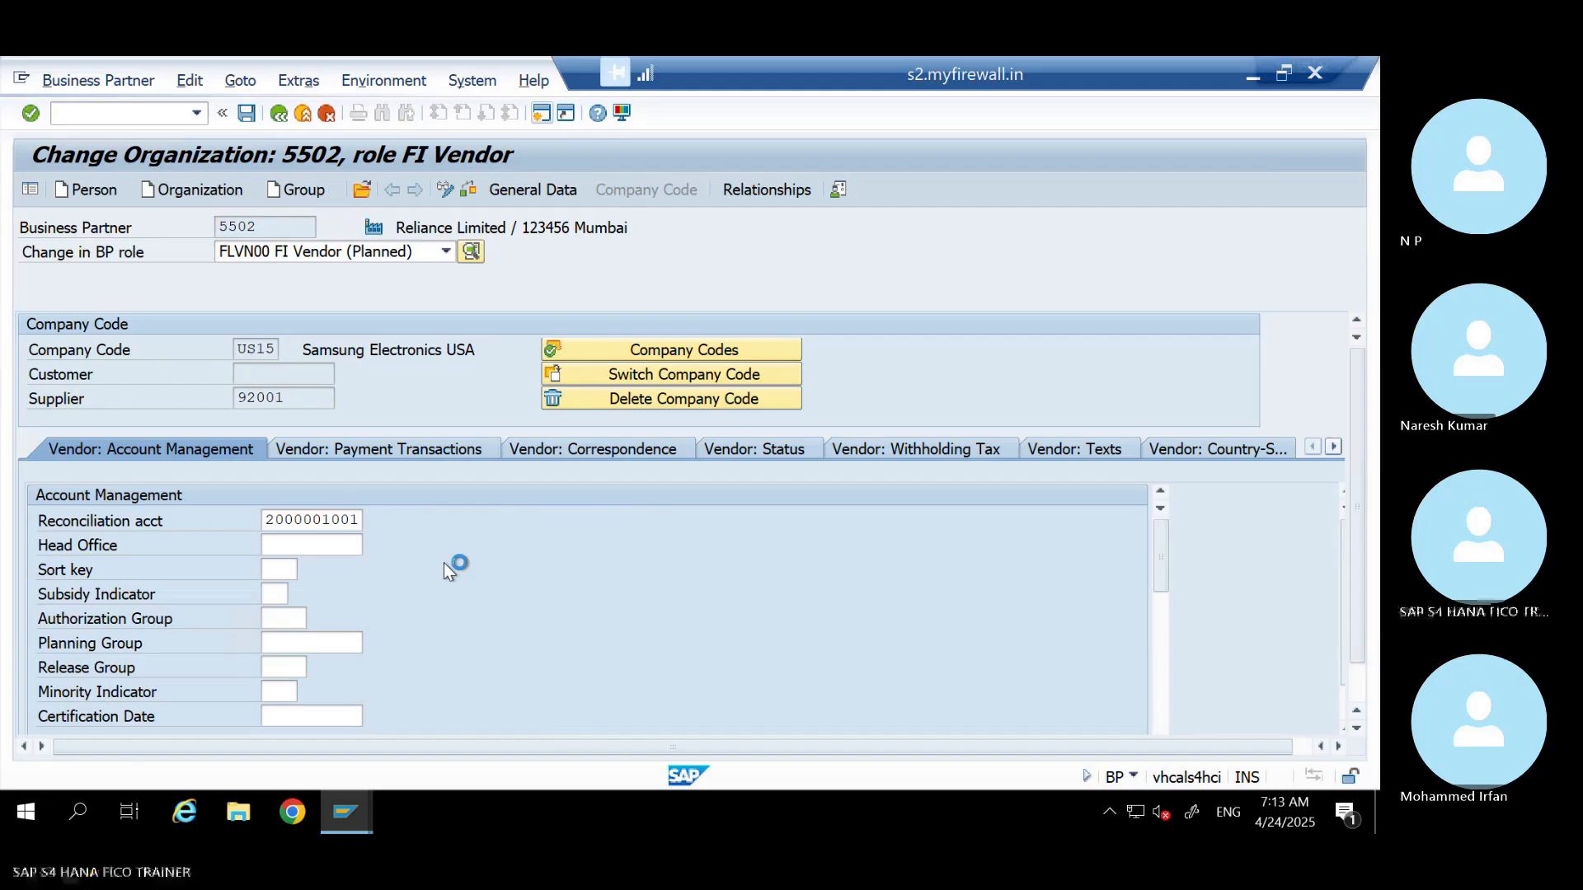
# Set the vendor's Terms of Payment for US15 to SM30 and save the business partner
pyautogui.click(422, 449)
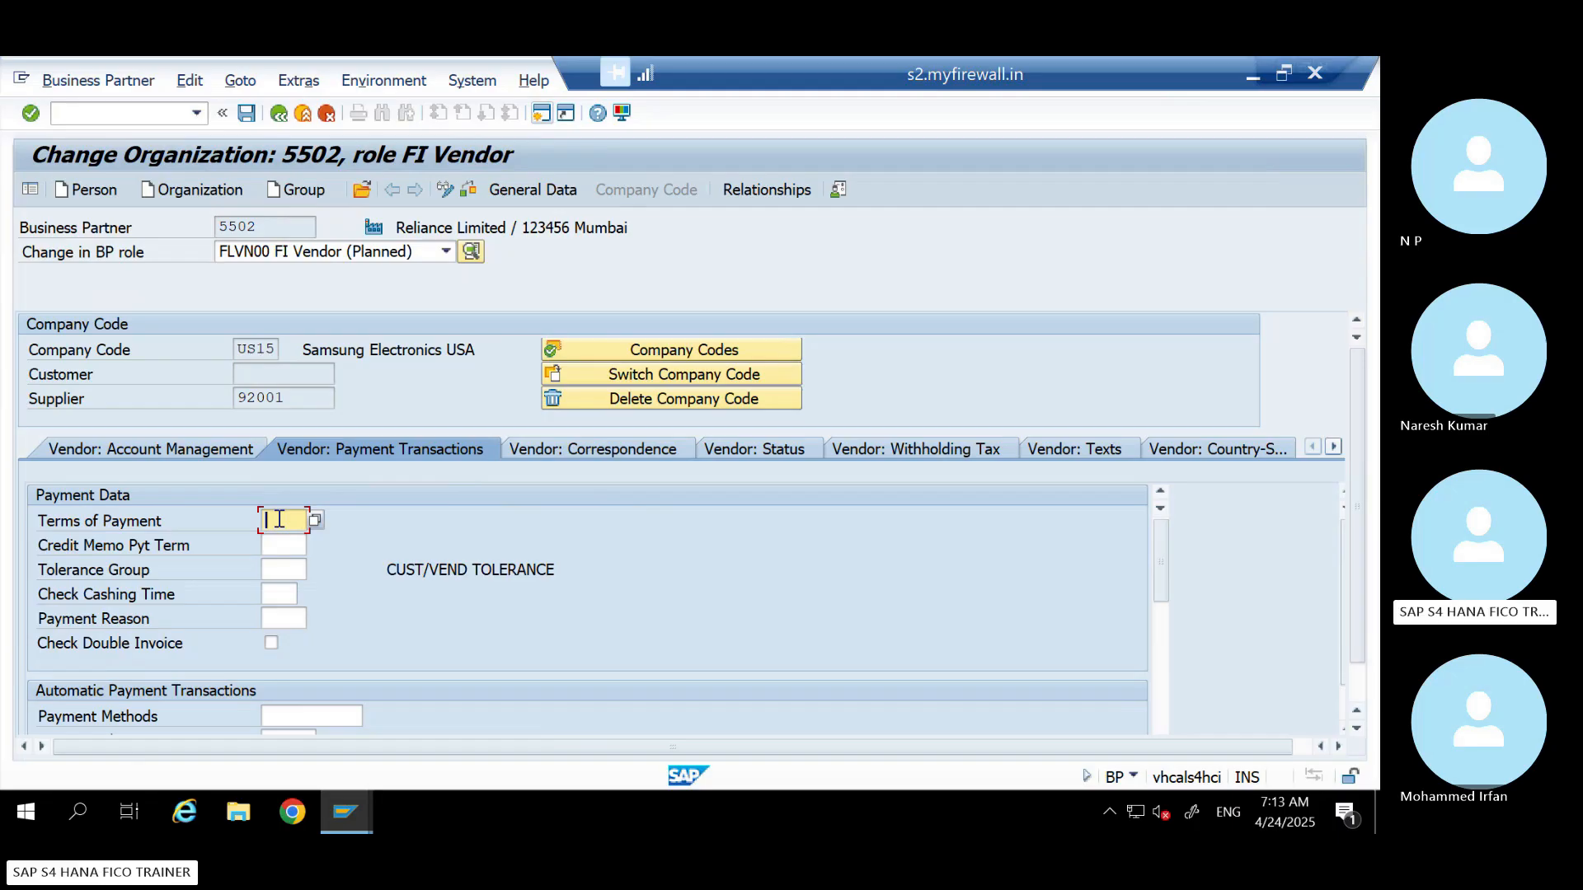
pyautogui.moveTo(287, 398); pyautogui.dragTo(211, 405)
pyautogui.click(269, 352)
pyautogui.click(283, 523)
pyautogui.write('sm30')
pyautogui.press('Return')
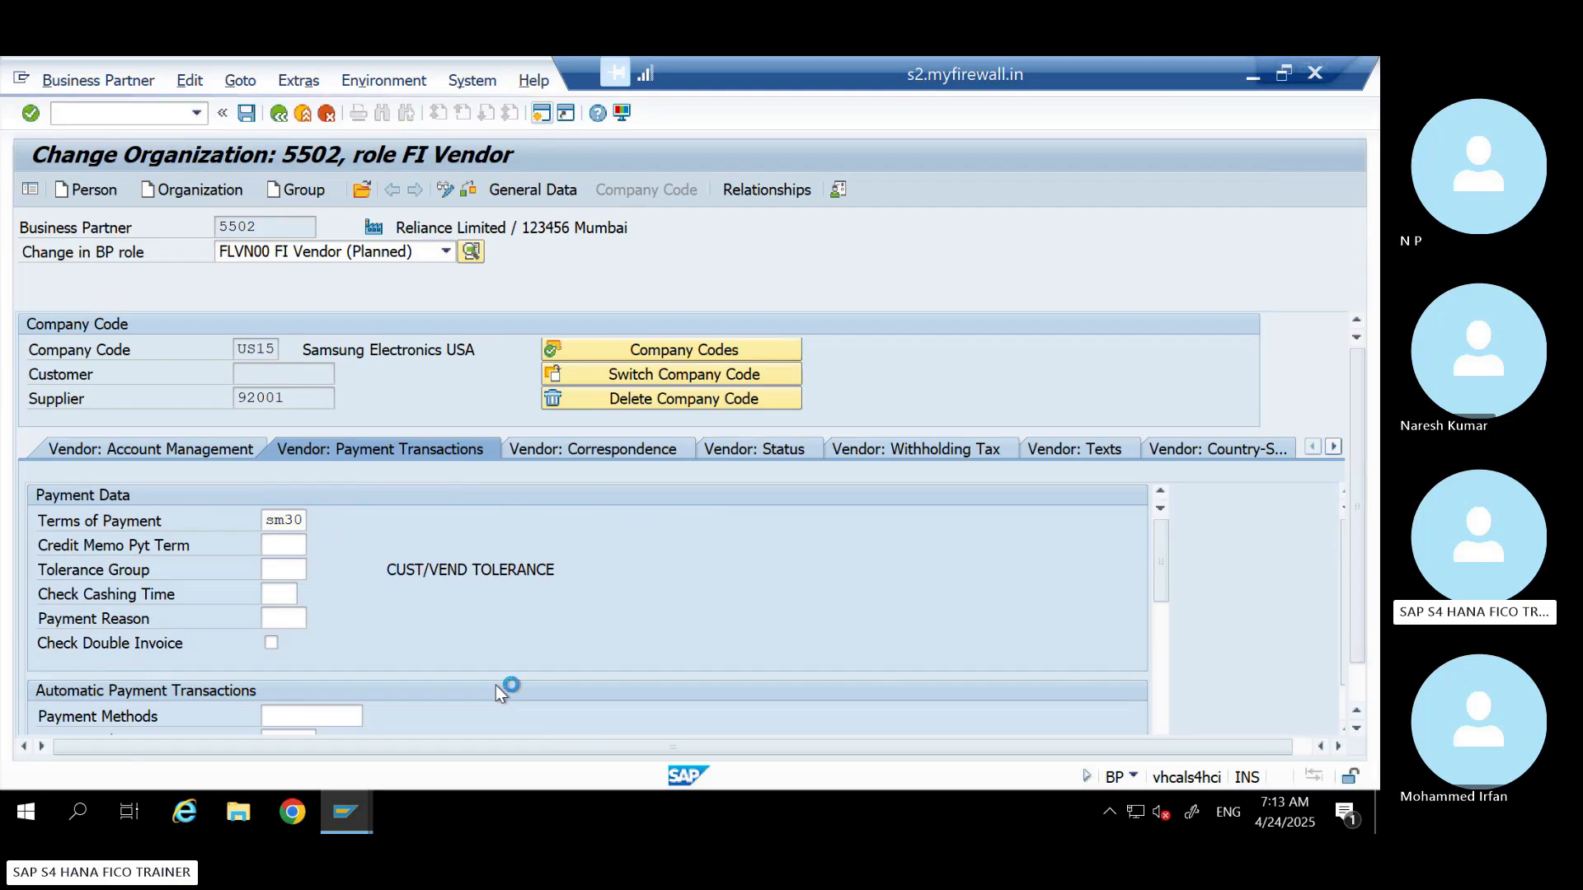
pyautogui.click(248, 119)
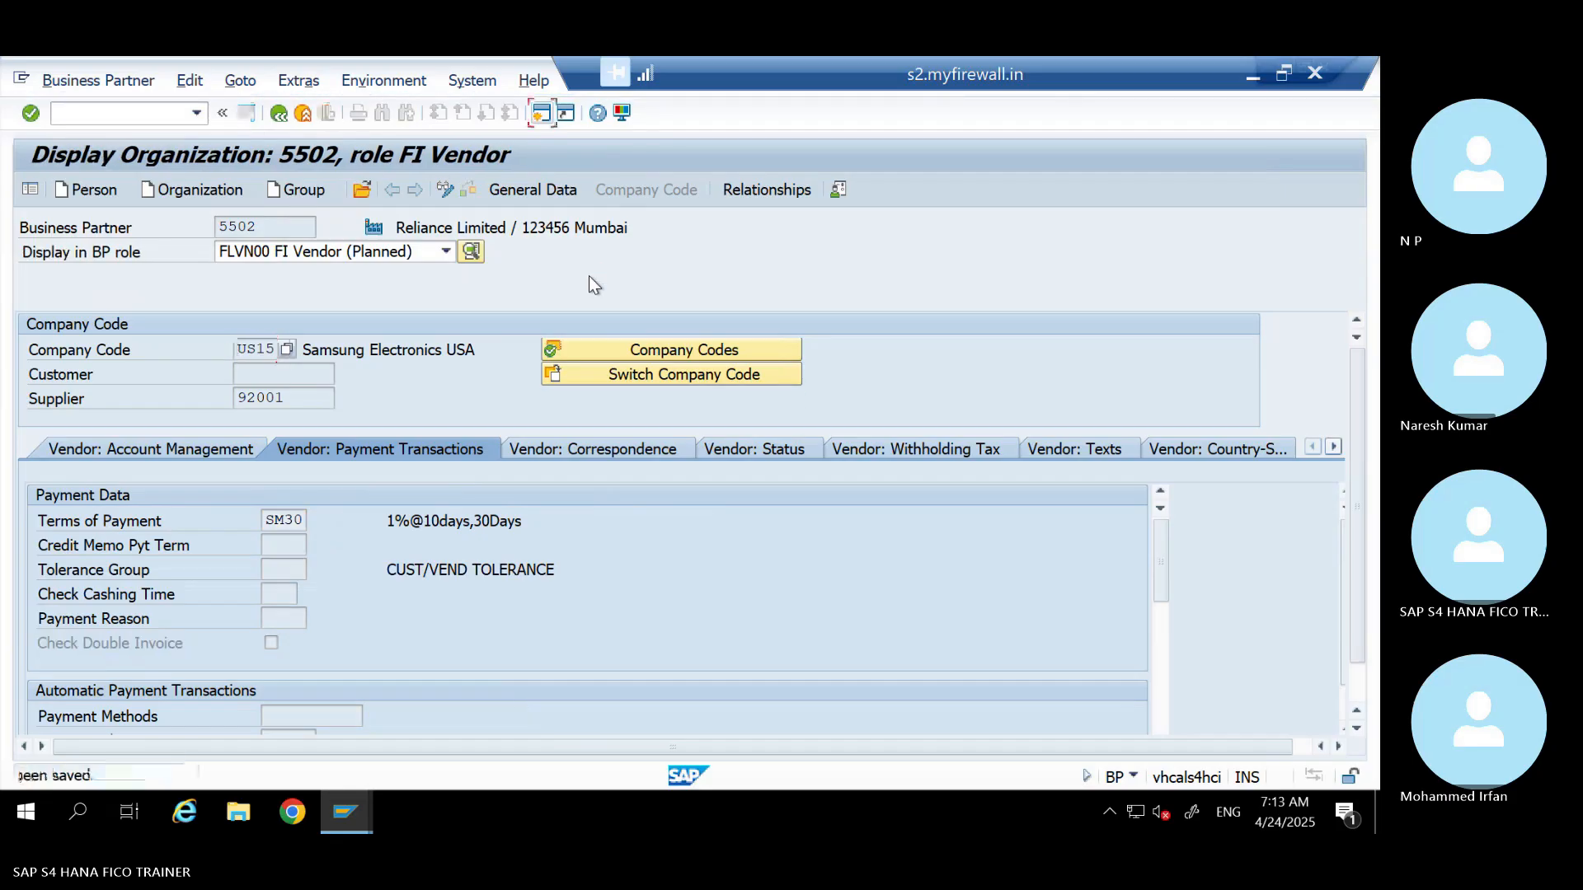
# Check the supplier number in the US15 data and review the list of company codes the vendor is assigned to
pyautogui.click(238, 349)
pyautogui.moveTo(276, 399); pyautogui.dragTo(176, 404)
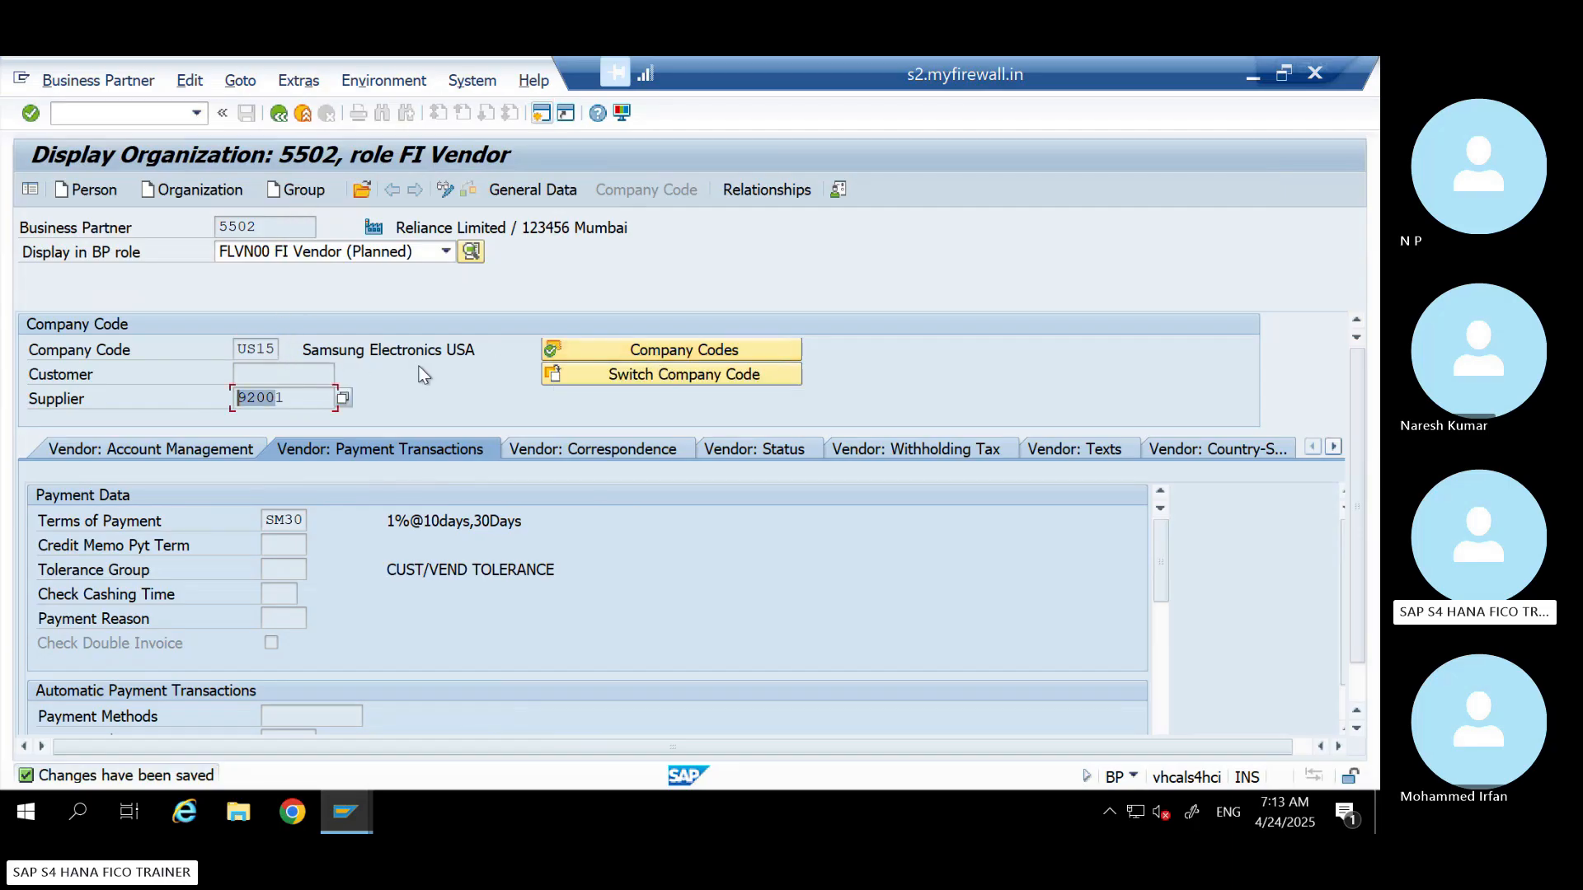
pyautogui.click(661, 353)
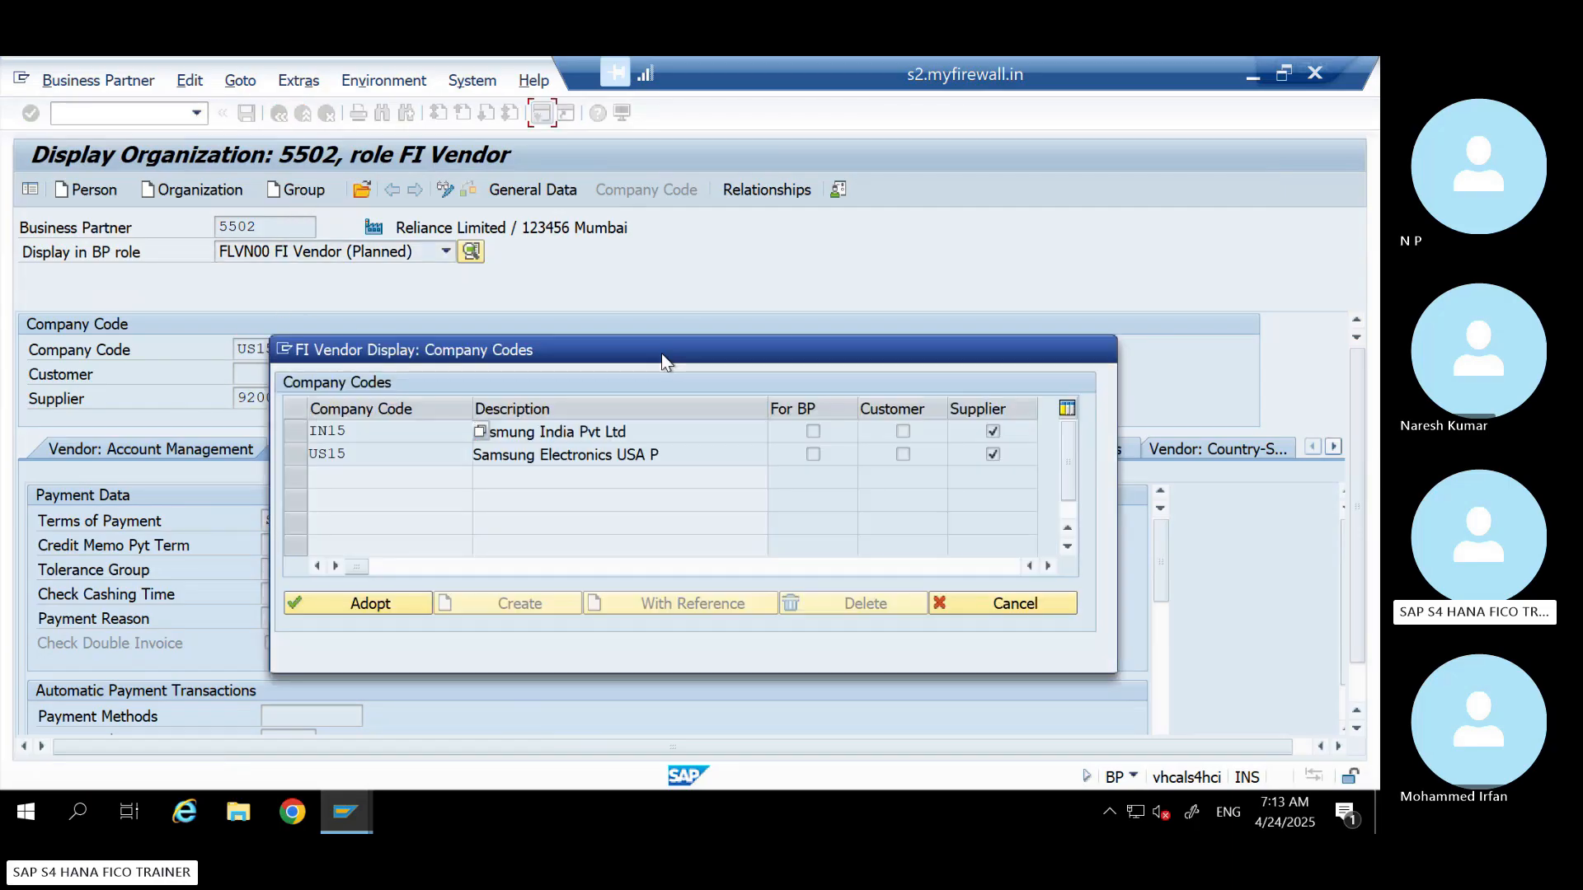
pyautogui.moveTo(537, 361); pyautogui.dragTo(683, 241)
pyautogui.click(752, 315)
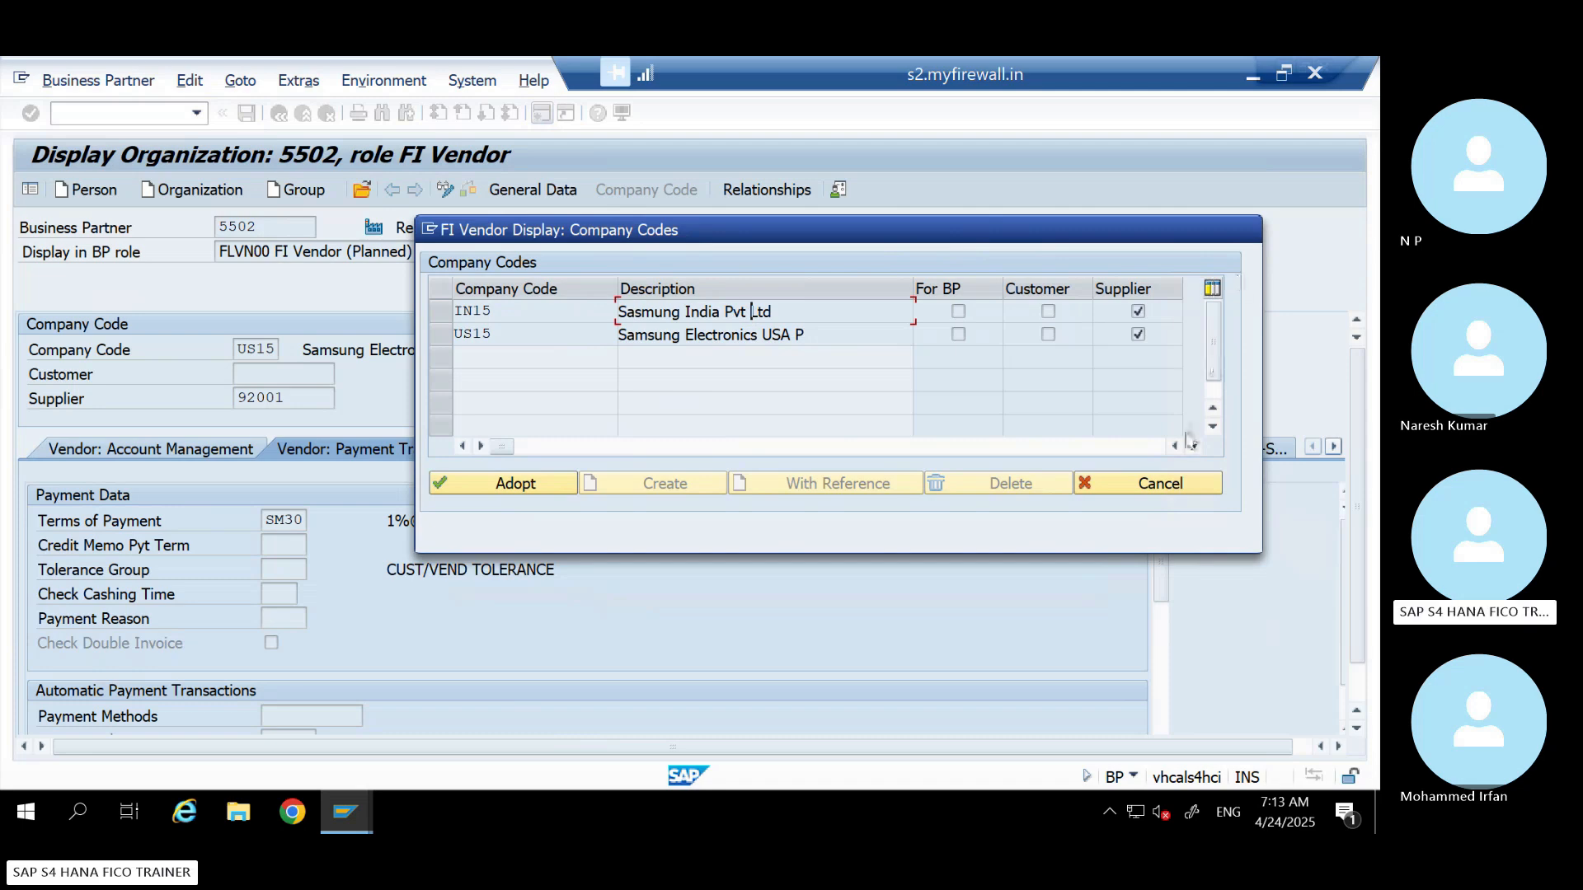
pyautogui.click(1159, 484)
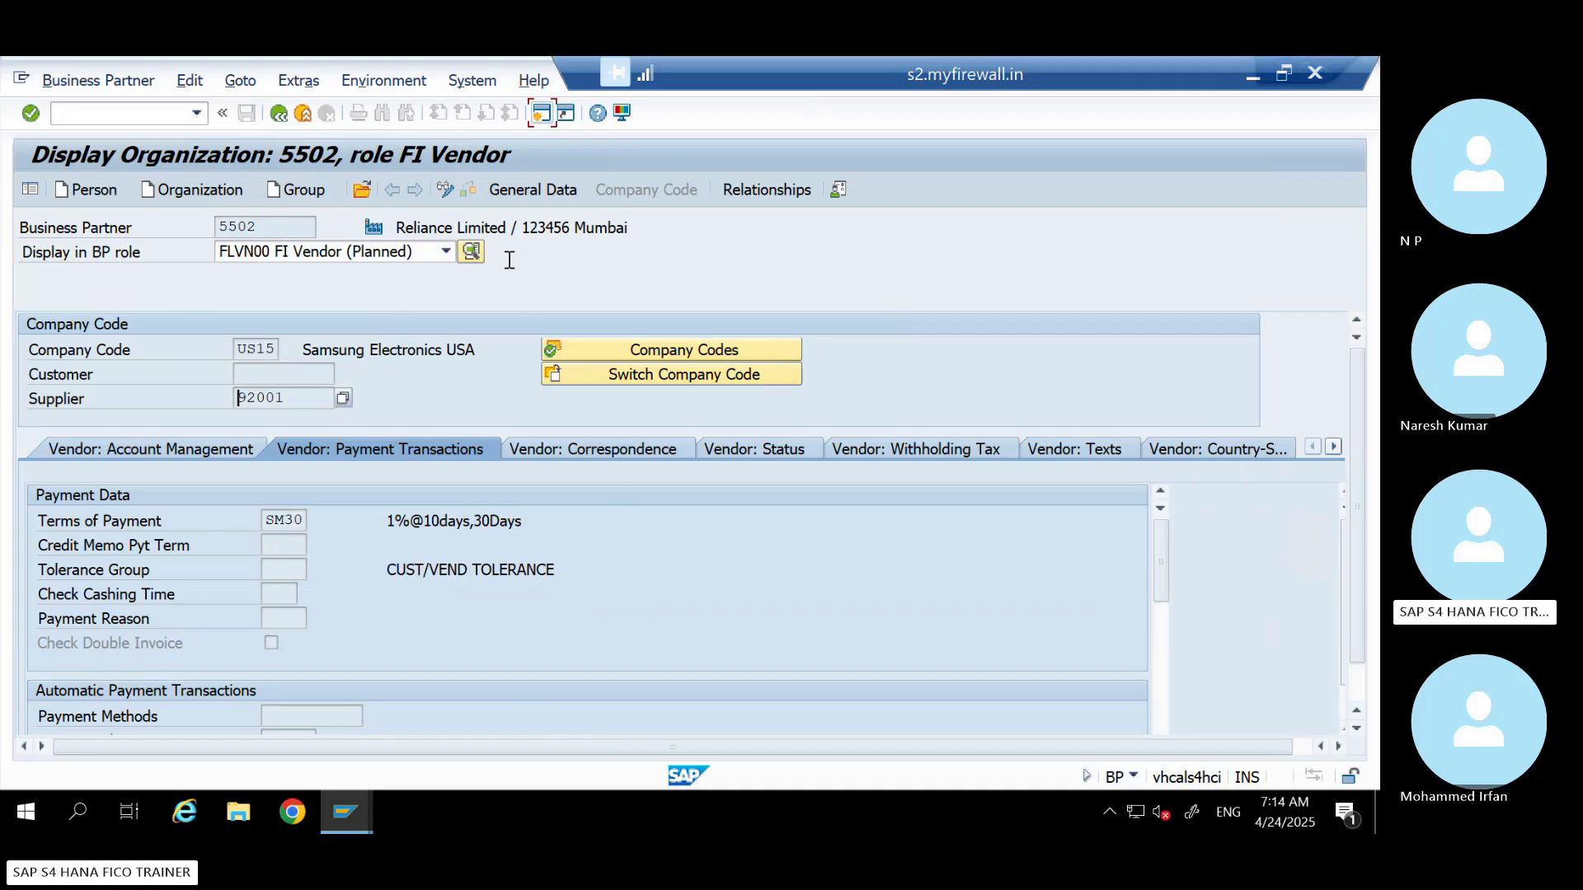
# Open a second SAP session, switch to Excel, and review the vendor and business partner table names on the BUSINESS PARTNER sheet
pyautogui.click(541, 113)
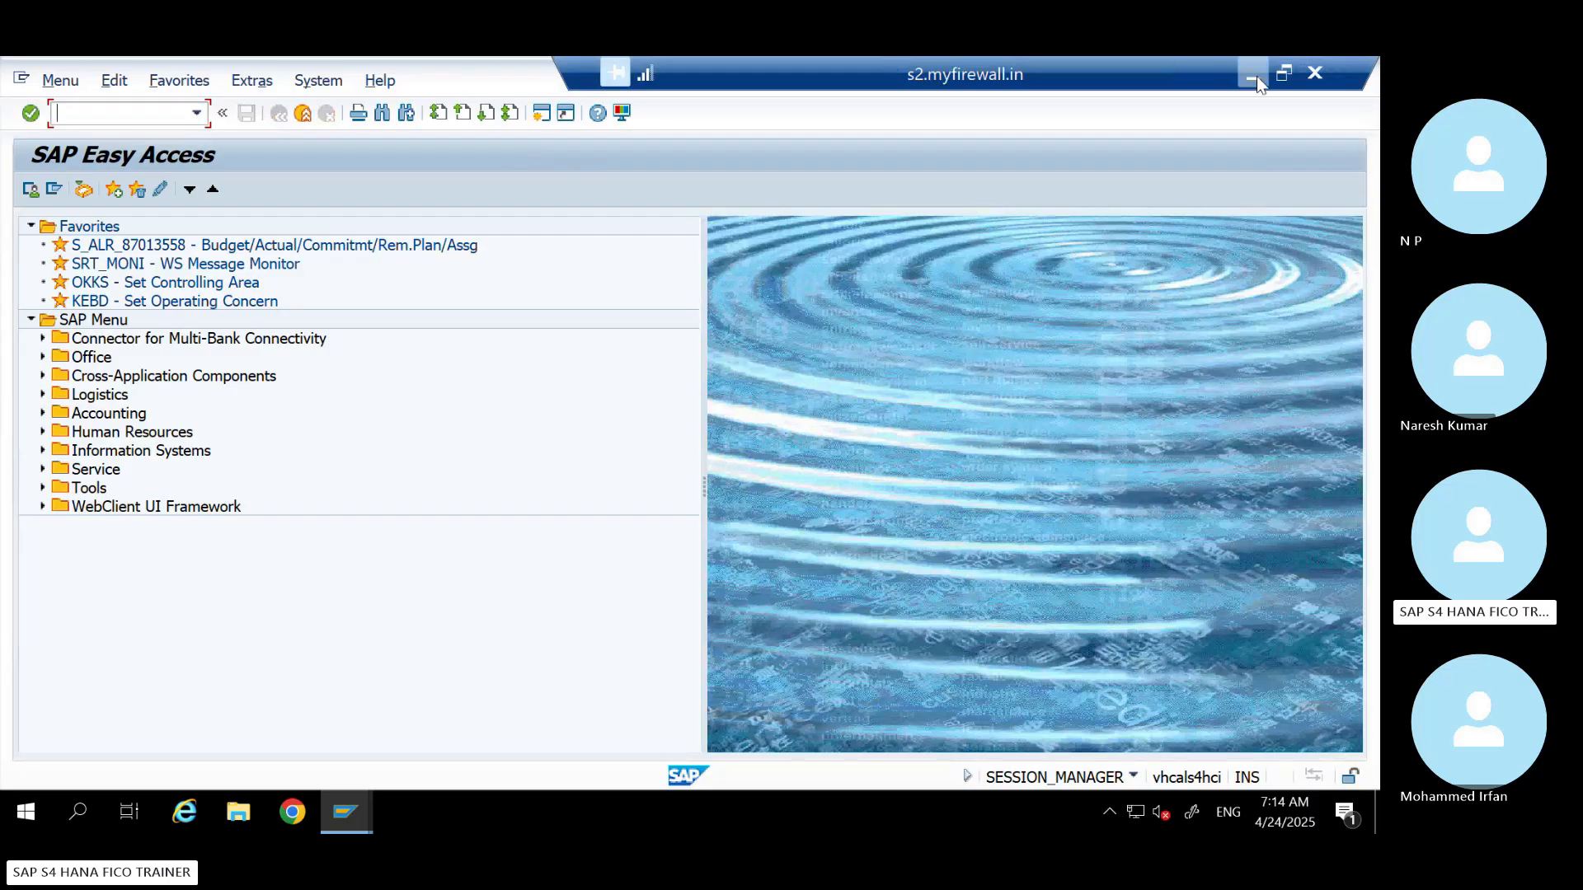
pyautogui.click(1253, 73)
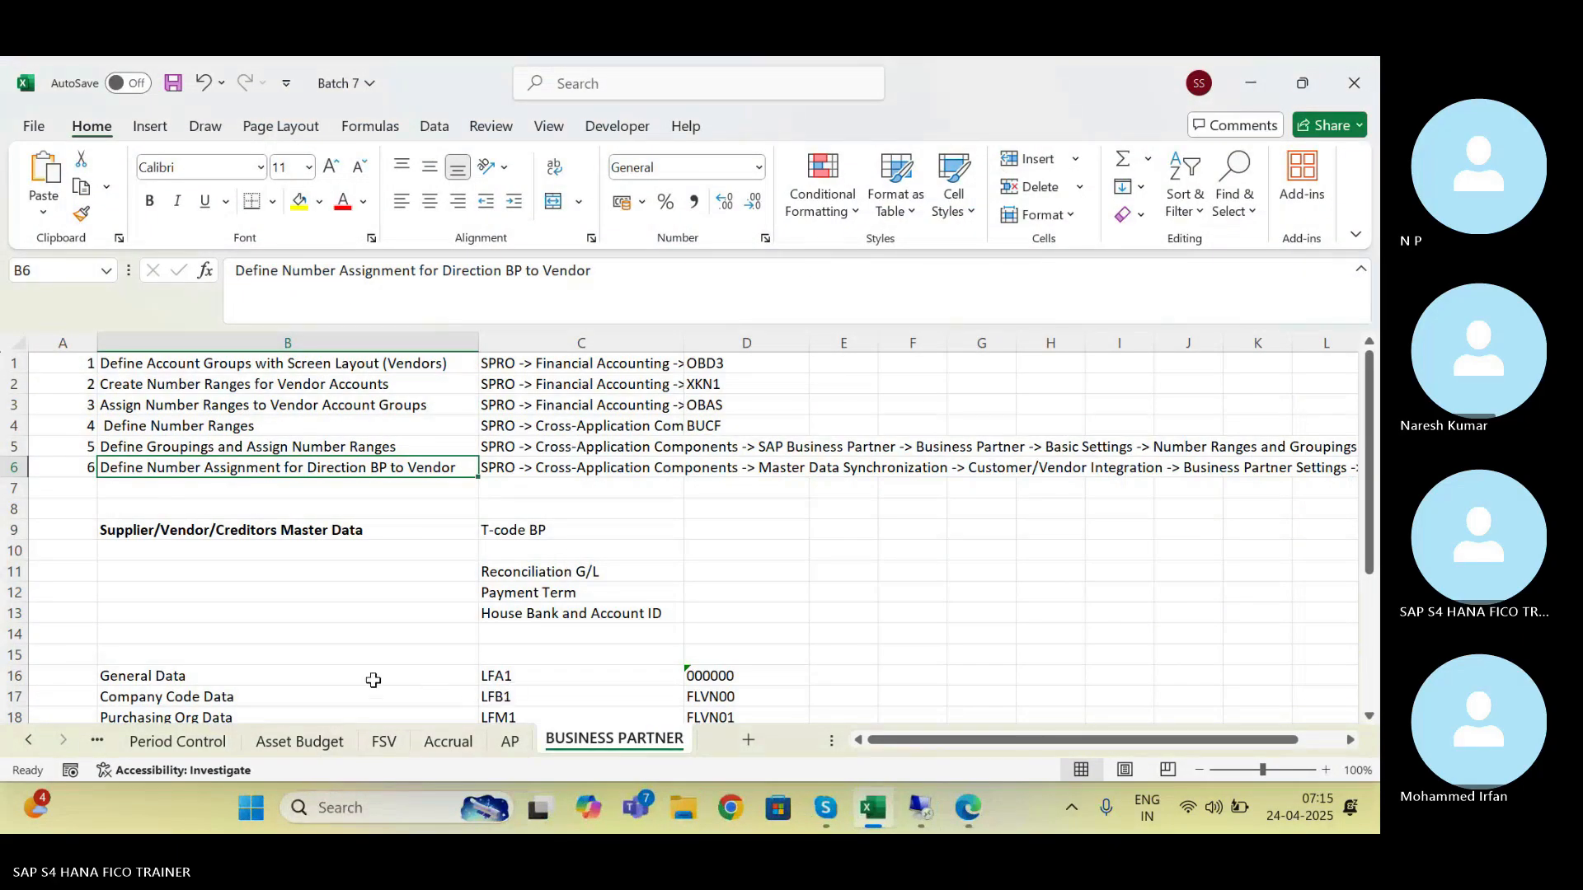
pyautogui.click(498, 679)
pyautogui.press('Down')
pyautogui.press('Down')
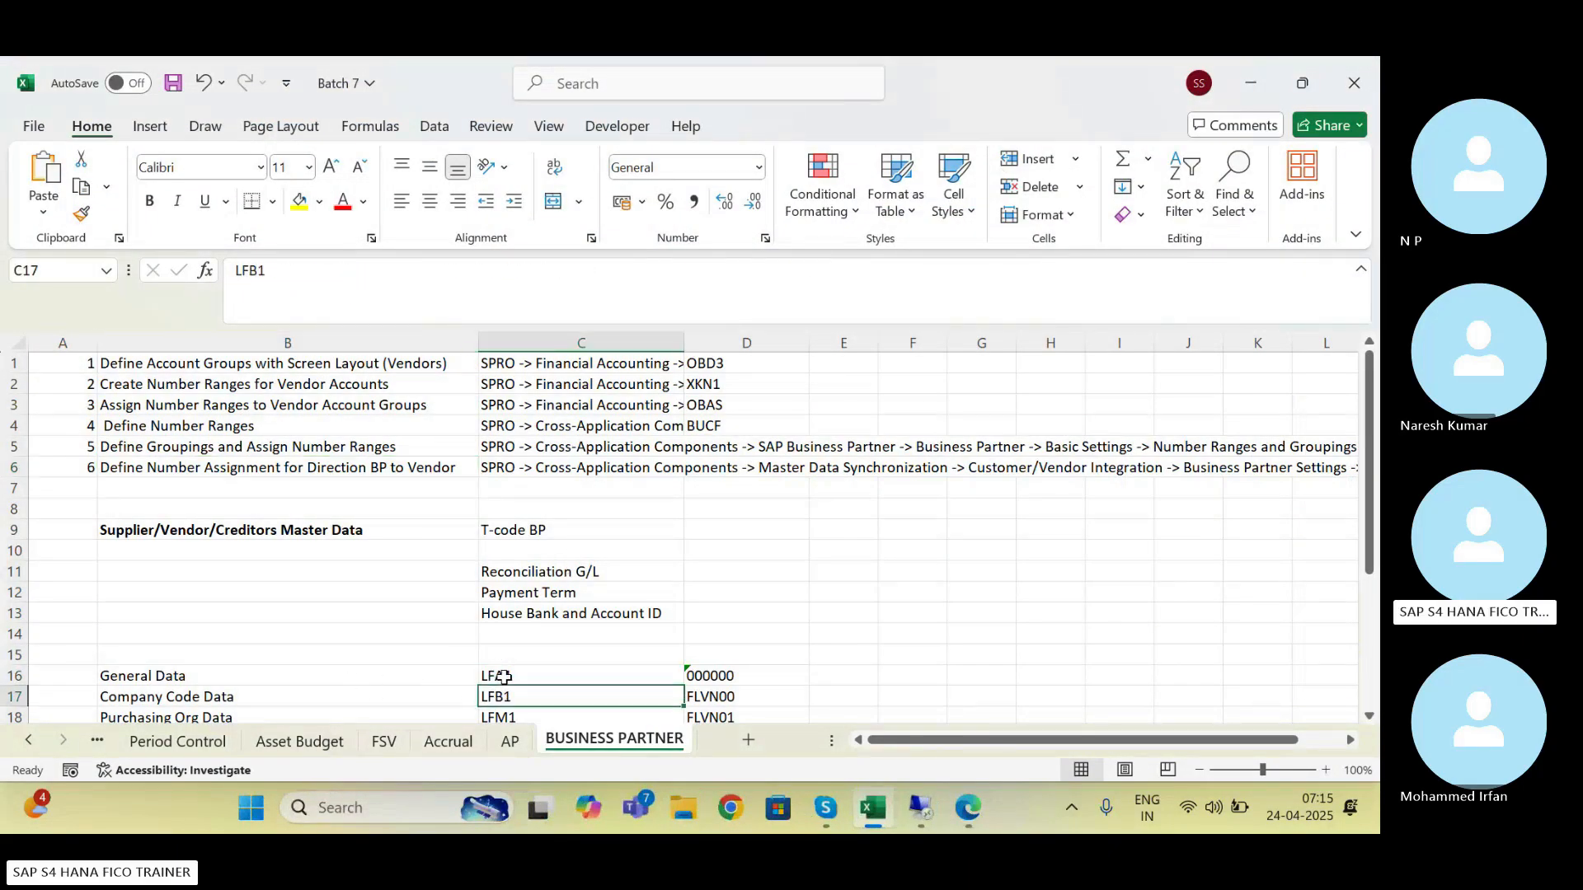
pyautogui.scroll(-1, 504, 678)
pyautogui.press('Up')
pyautogui.press('Up')
pyautogui.press('Down')
pyautogui.press('Down')
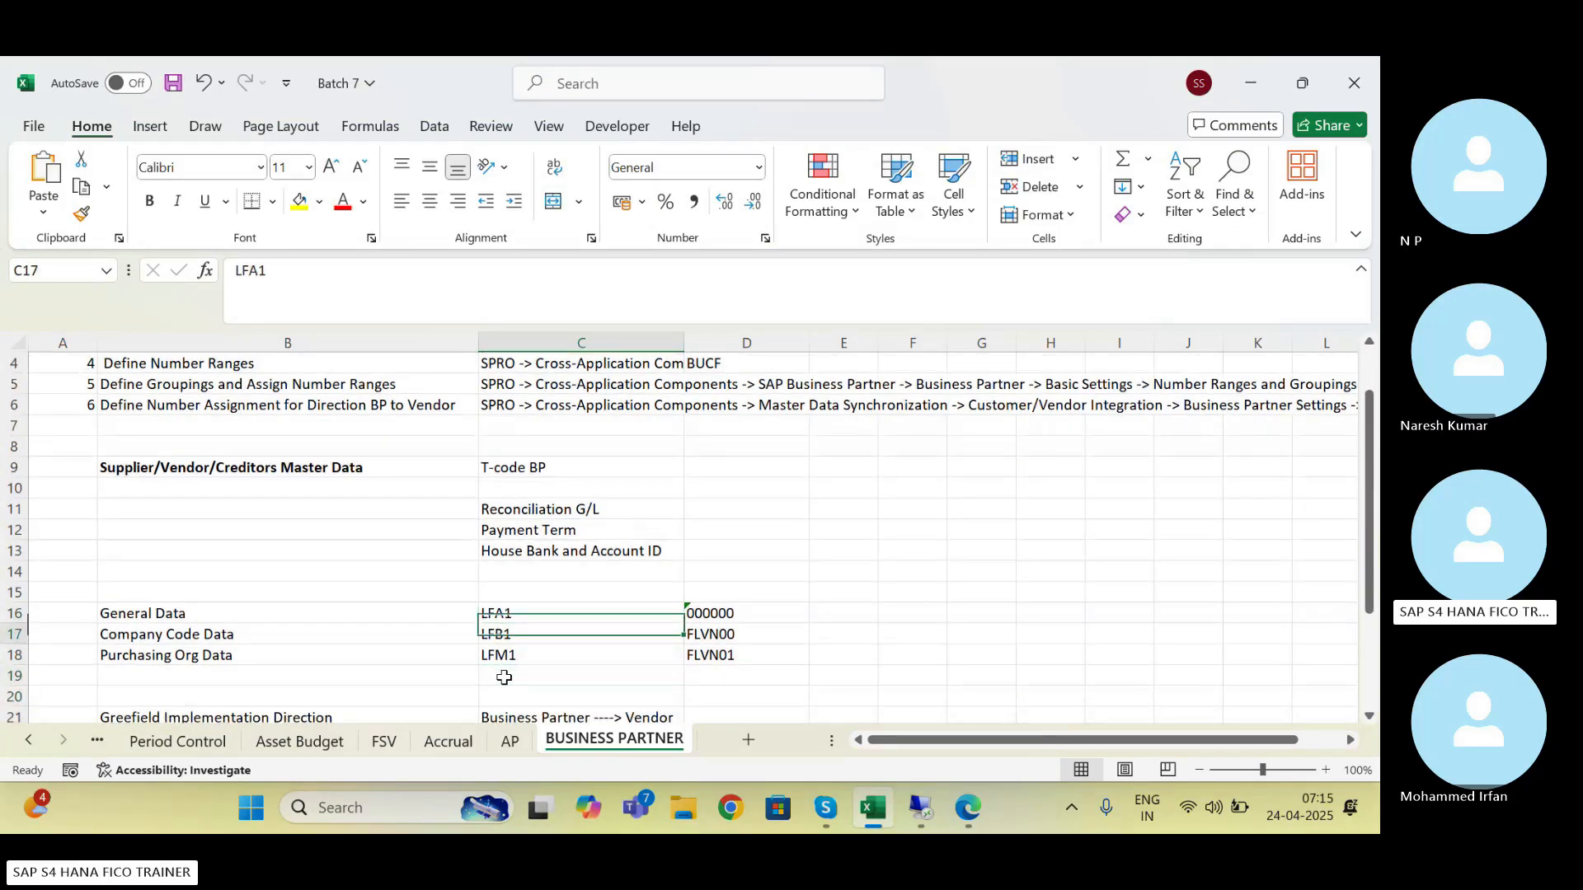
pyautogui.press('Down')
pyautogui.press('Down')
pyautogui.press('Down')
pyautogui.press('Down')
pyautogui.press('Down')
pyautogui.press('Down')
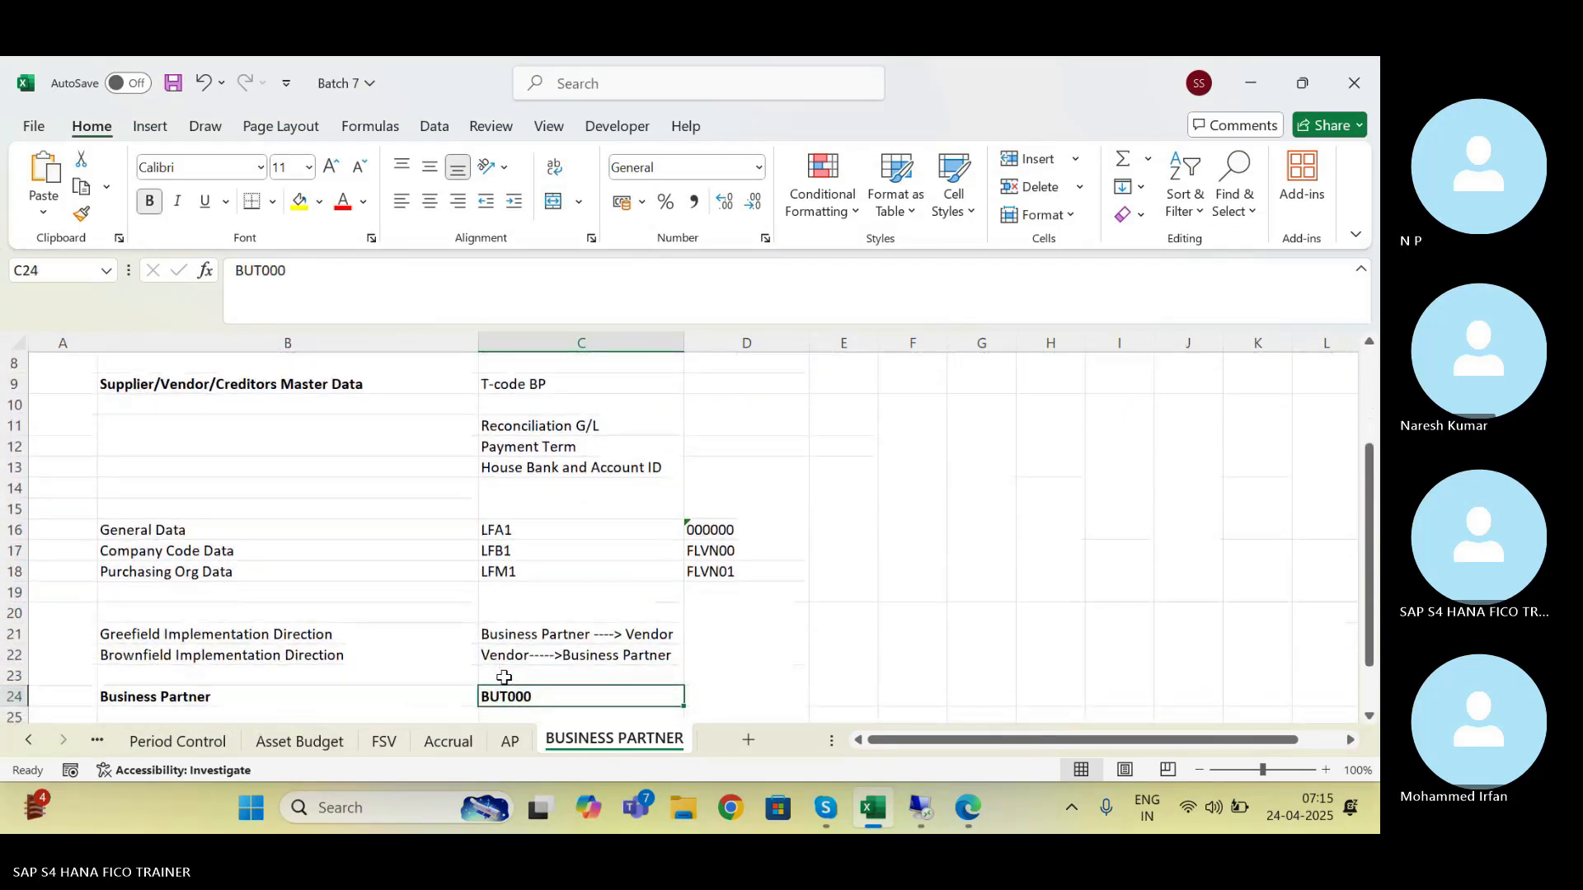
pyautogui.click(739, 531)
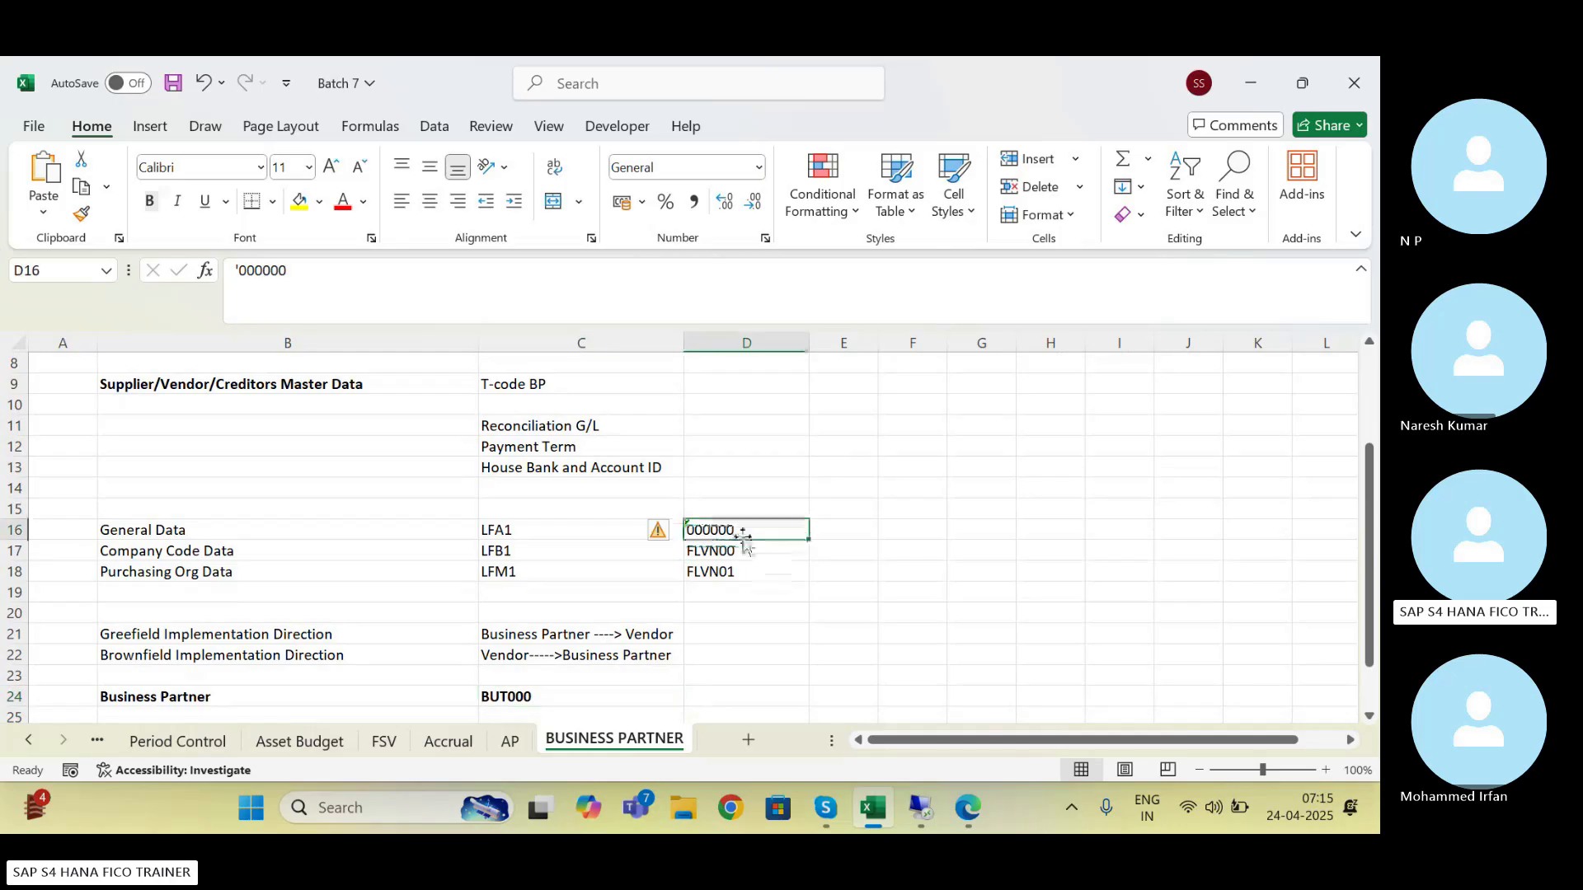
pyautogui.click(515, 532)
pyautogui.moveTo(515, 532); pyautogui.dragTo(513, 553)
pyautogui.click(528, 697)
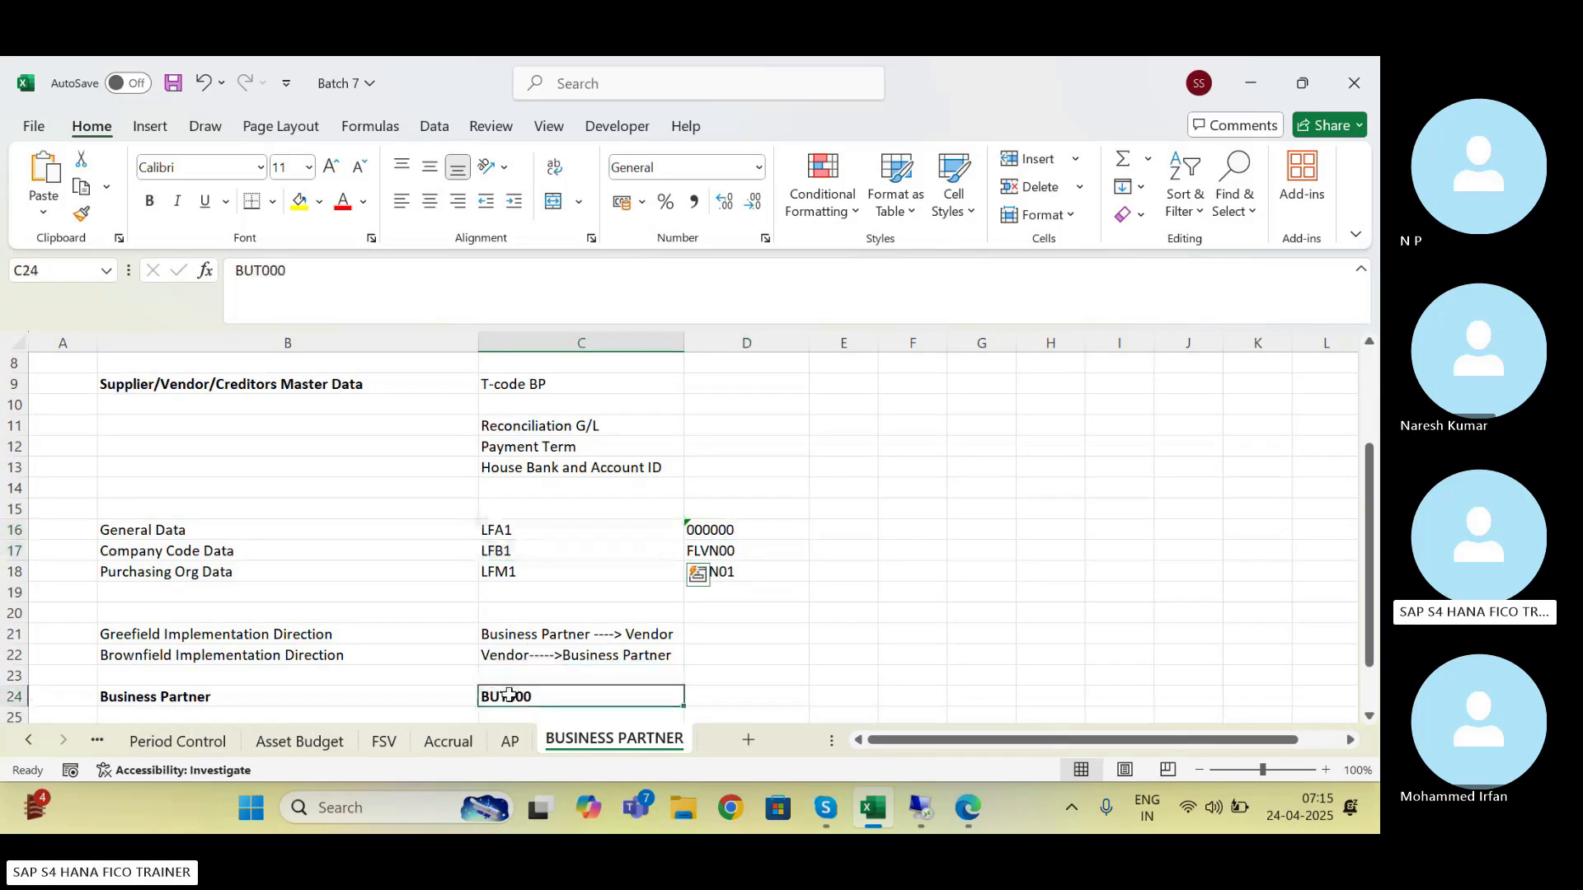
# Switch back to SAP, start transaction SE16N, and load the business partner general data table BUT000
pyautogui.click(921, 808)
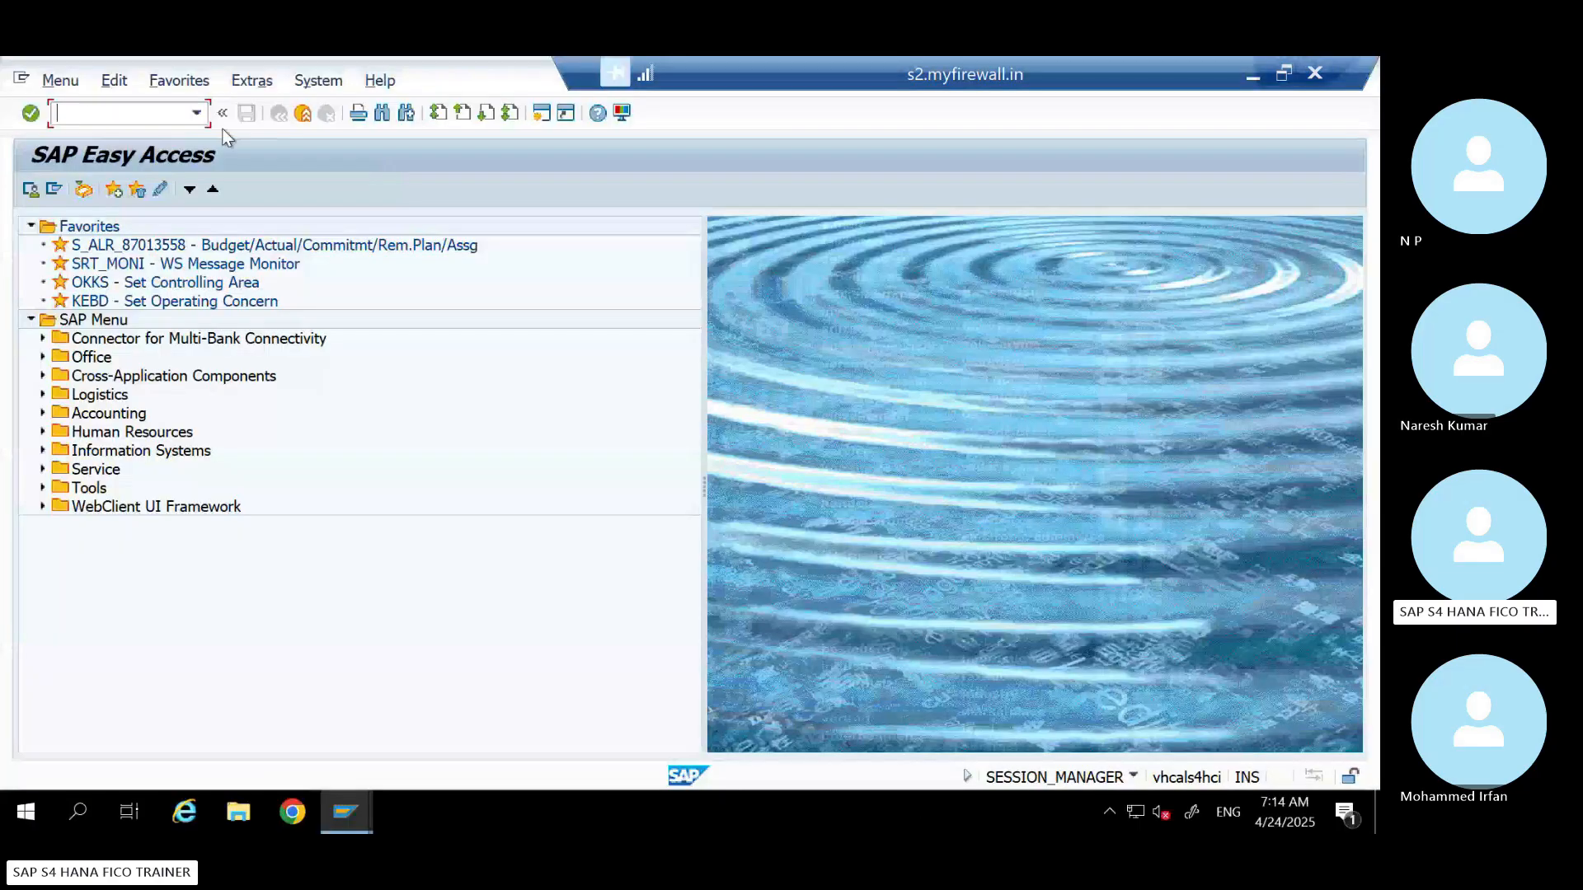
pyautogui.write('se16n')
pyautogui.press('Return')
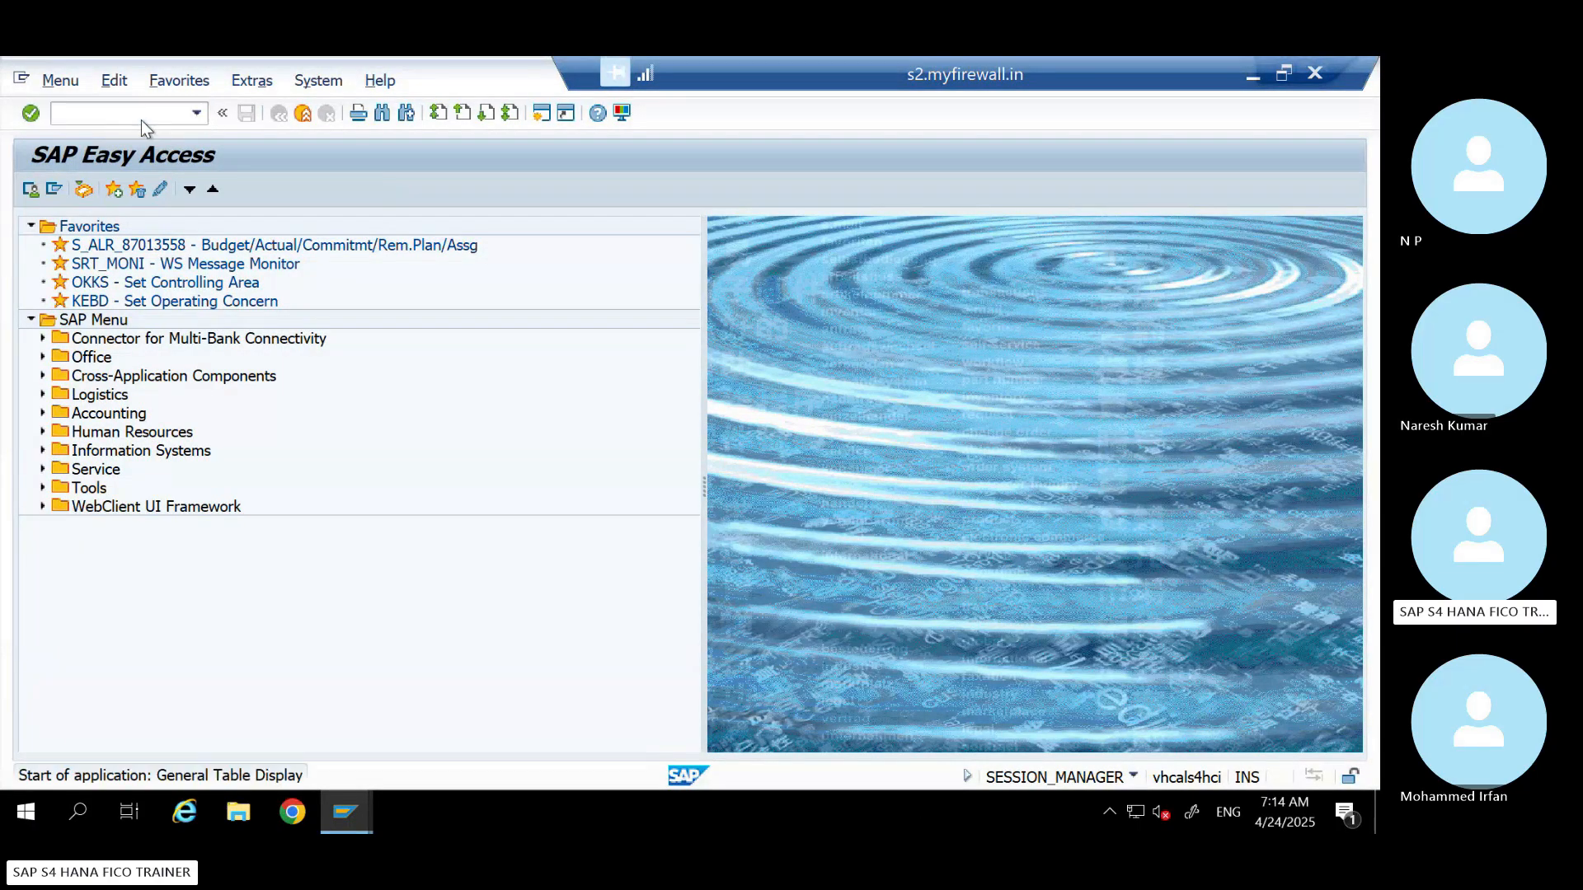
pyautogui.moveTo(366, 226); pyautogui.dragTo(92, 239)
pyautogui.write('but000')
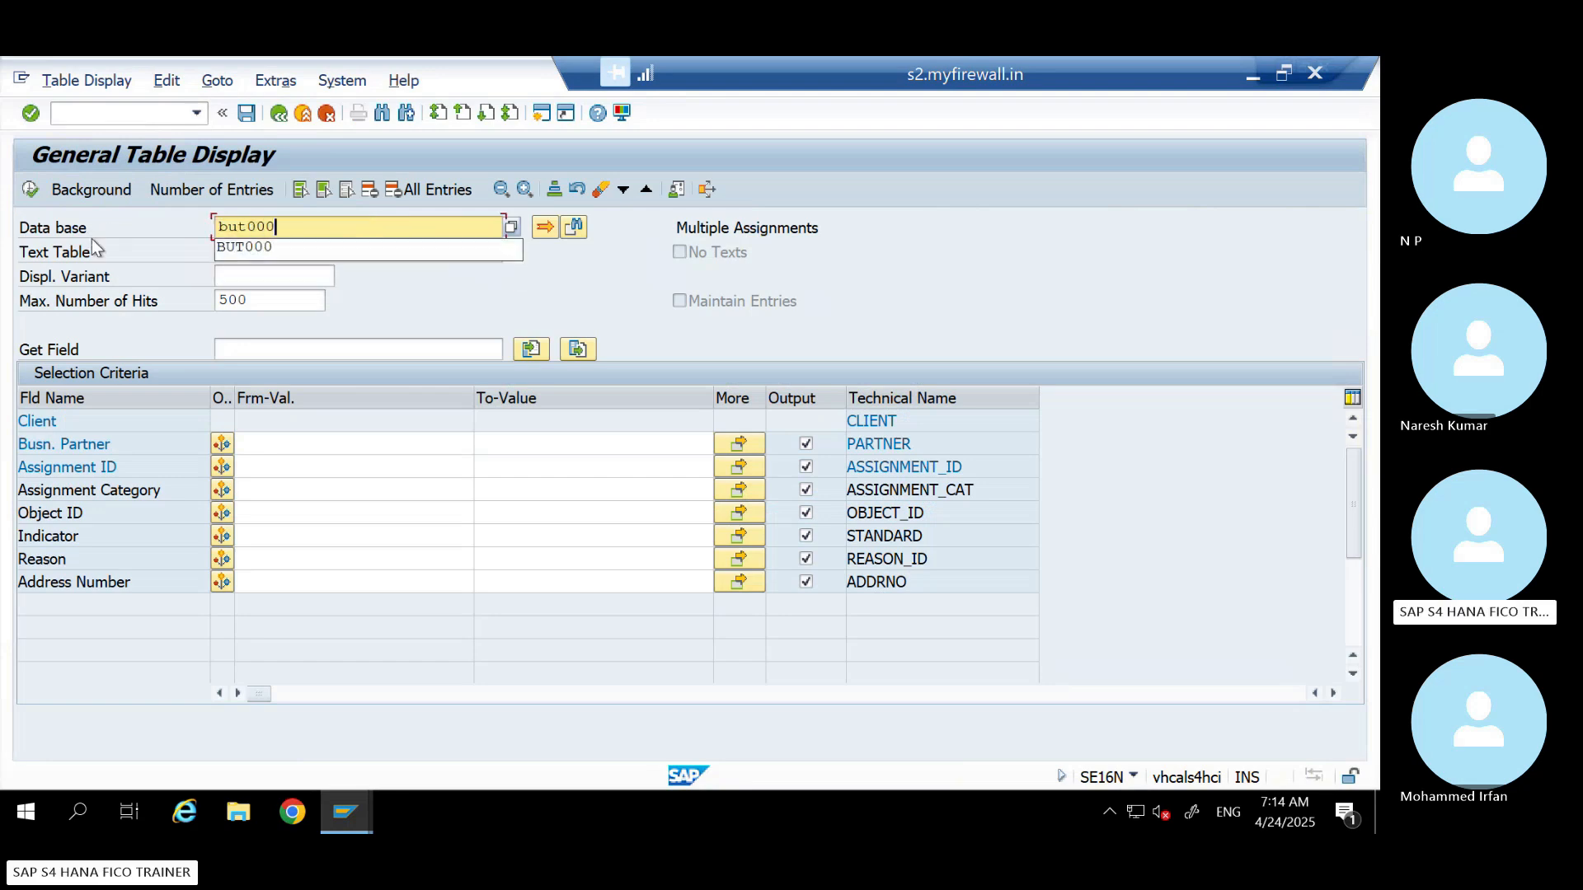
pyautogui.press('Return')
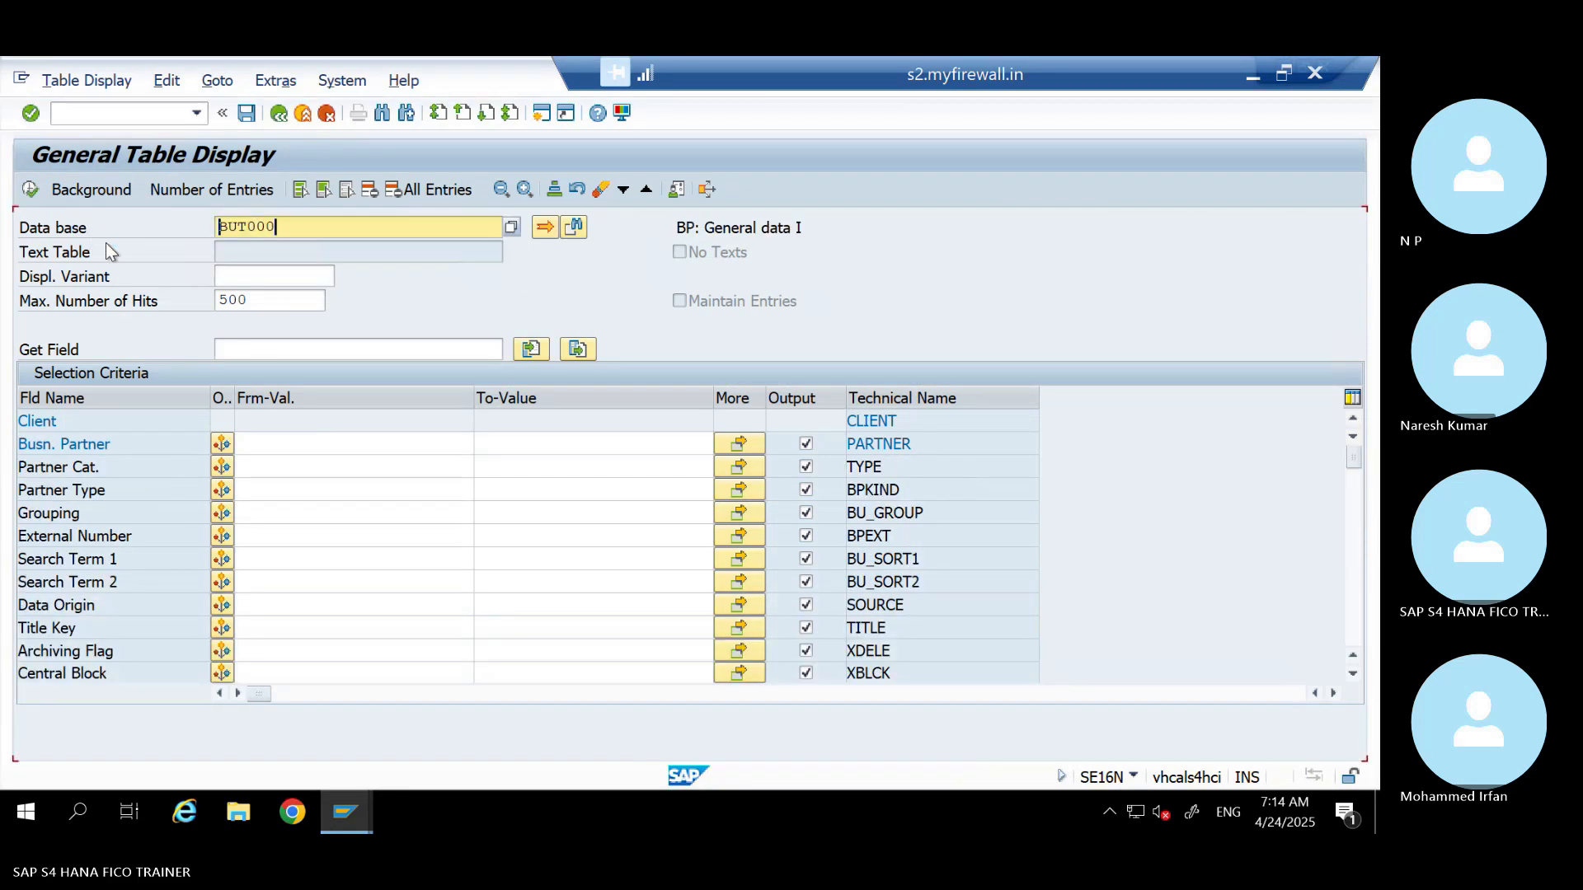
# Restrict the BUT000 selection to Grouping SMDB and display the matching entries
pyautogui.click(310, 464)
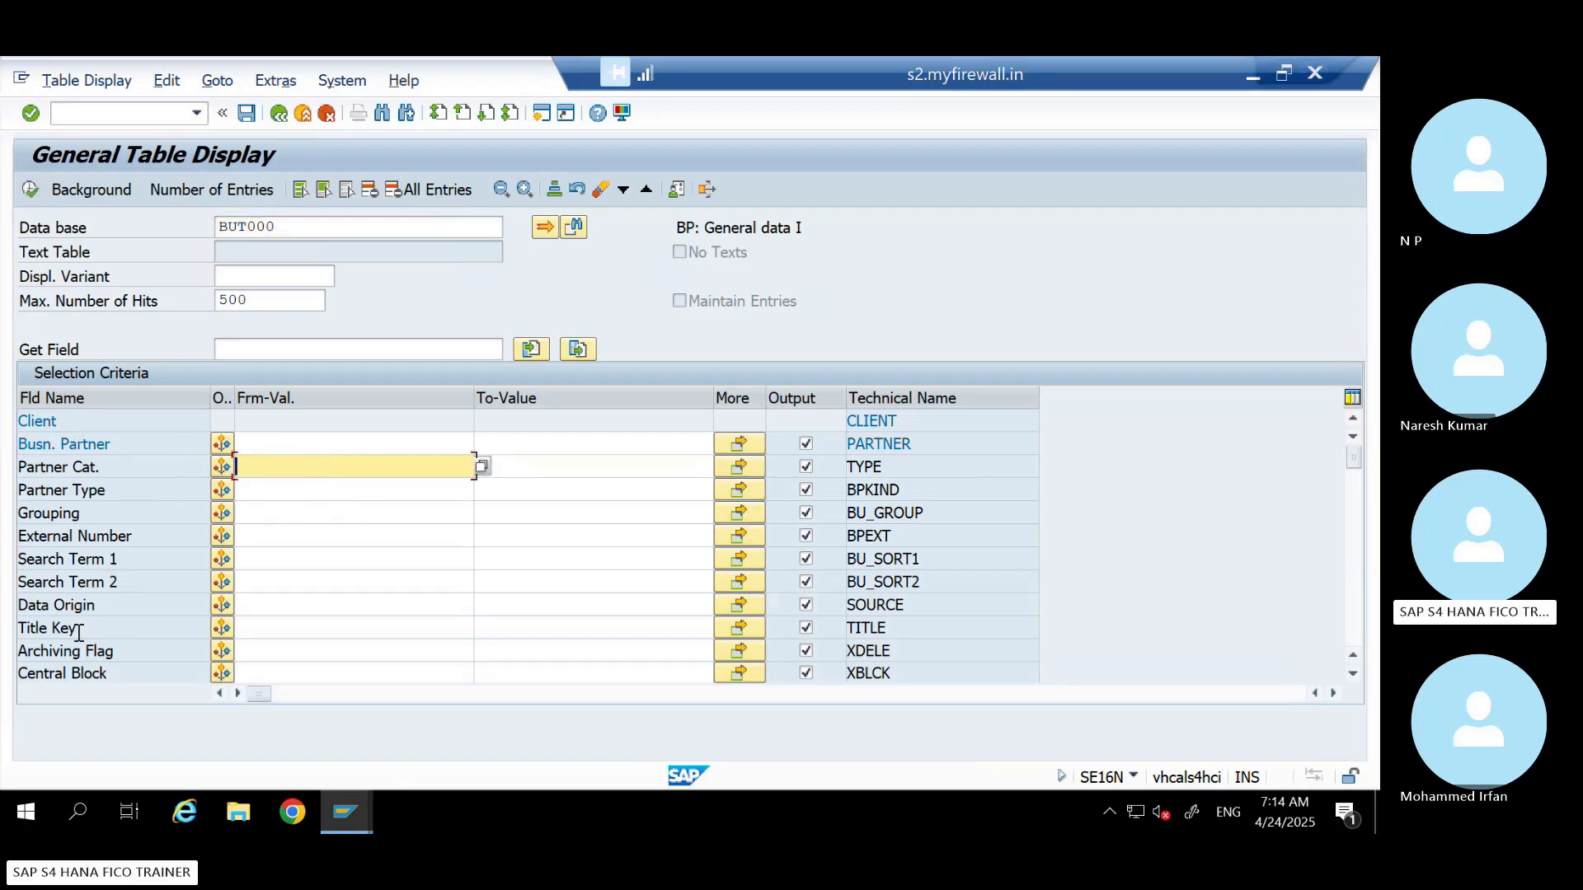
pyautogui.click(88, 530)
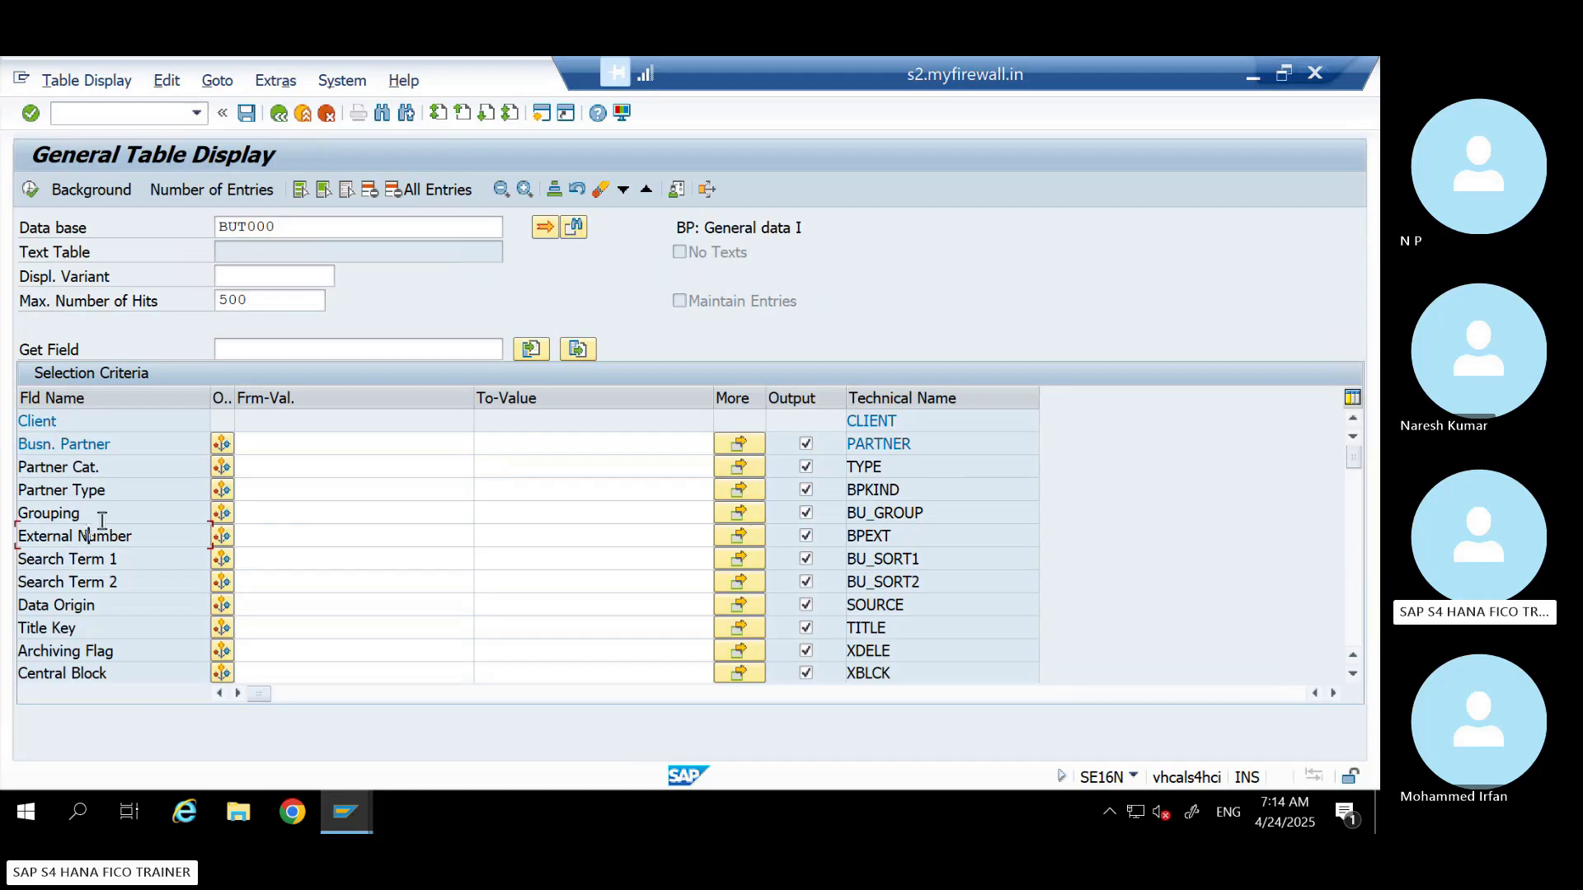
pyautogui.click(263, 452)
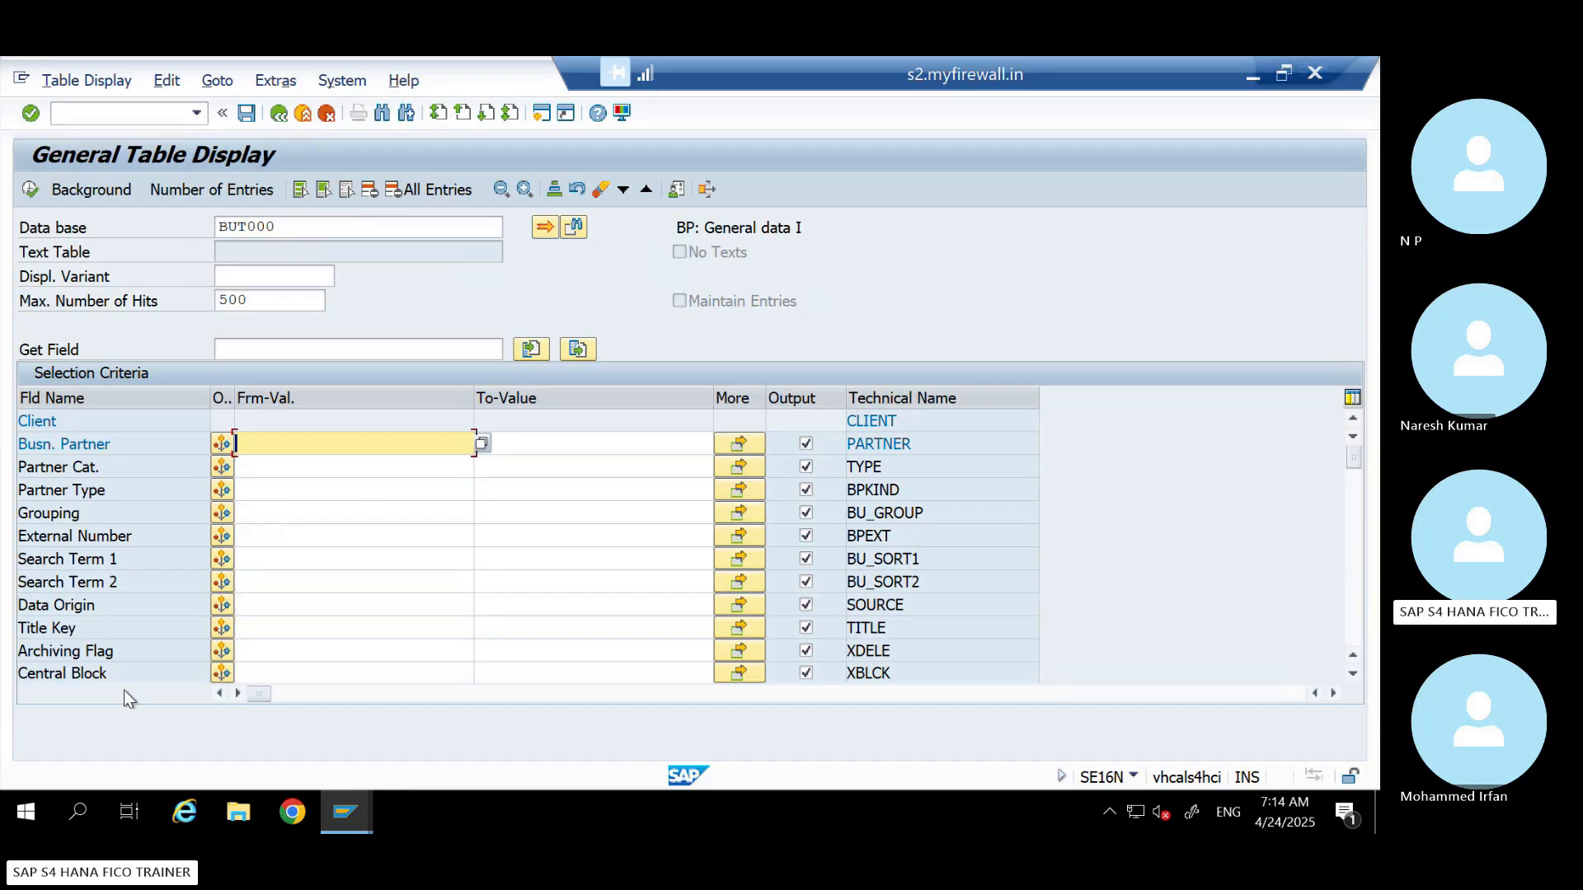
pyautogui.click(265, 512)
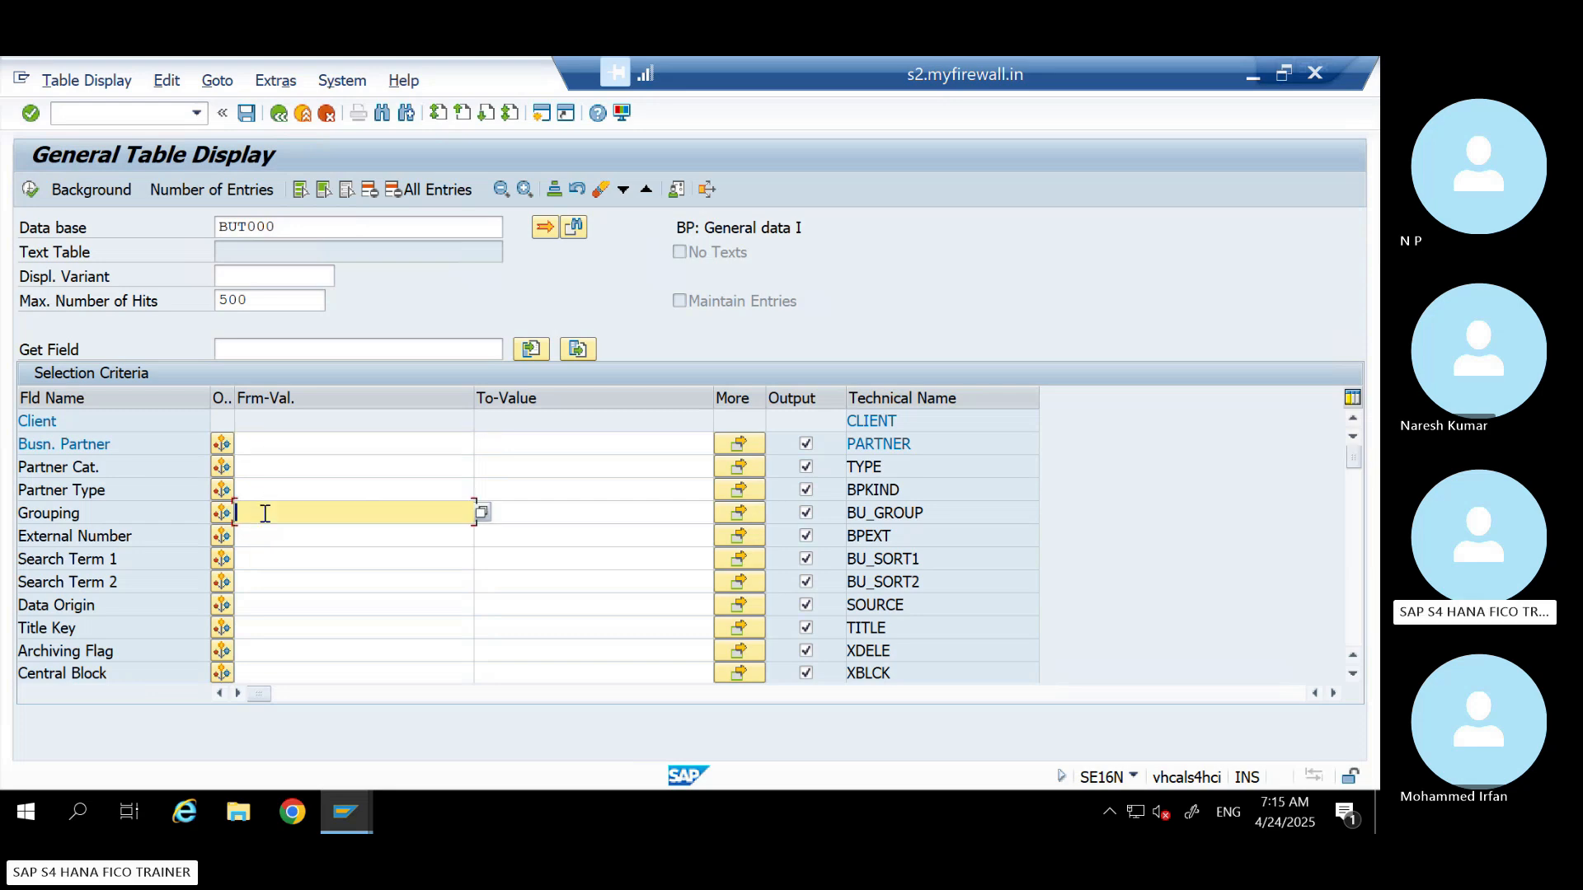
pyautogui.write('smdb')
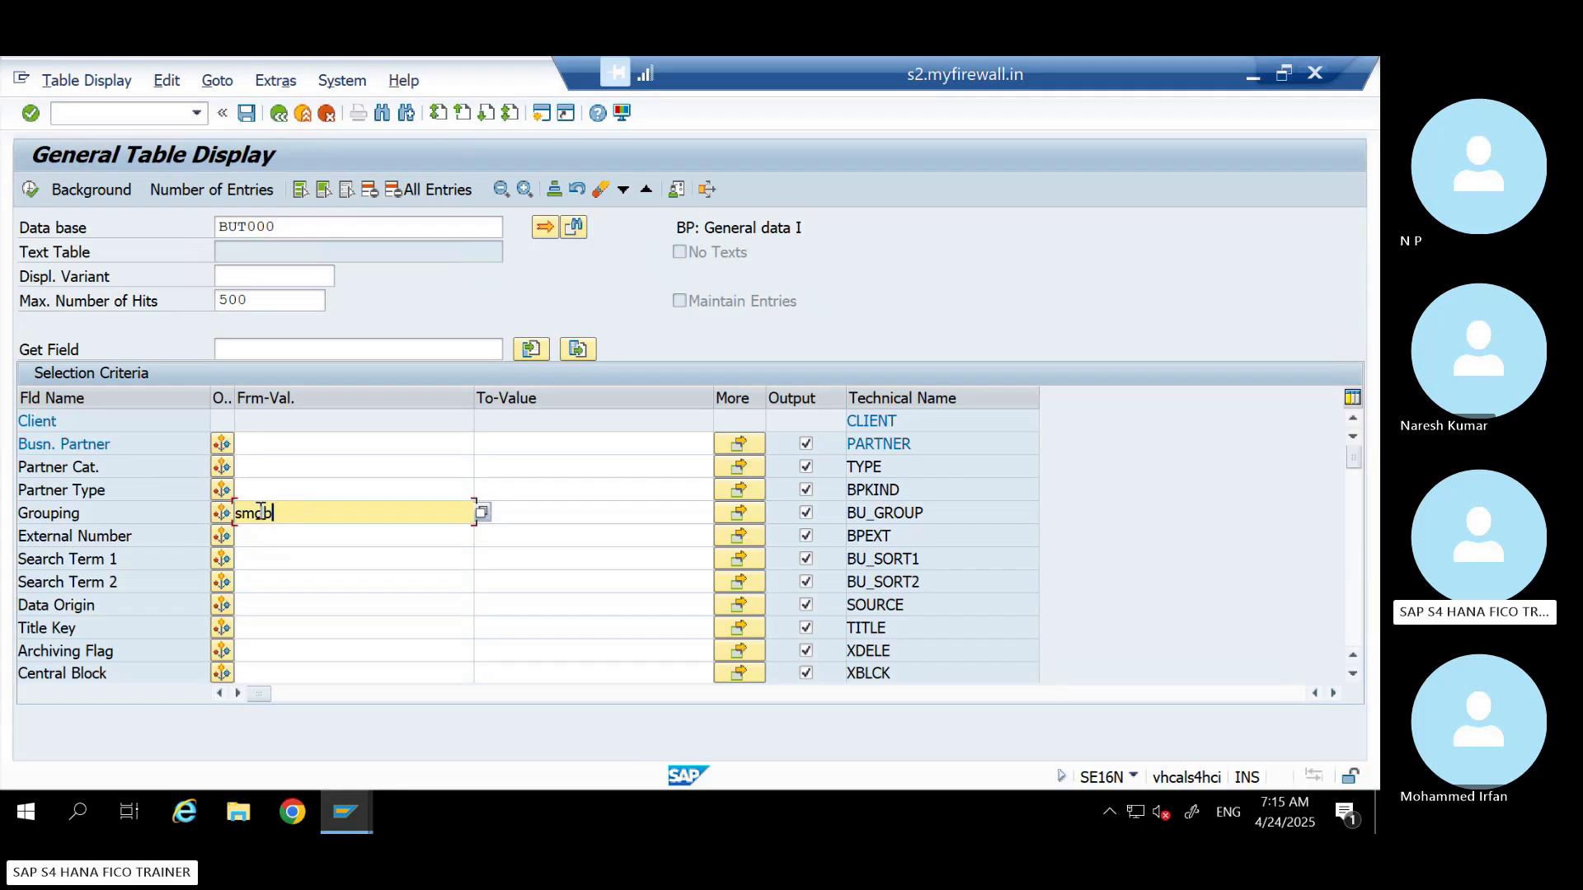
pyautogui.moveTo(275, 513); pyautogui.dragTo(195, 513)
pyautogui.click(32, 189)
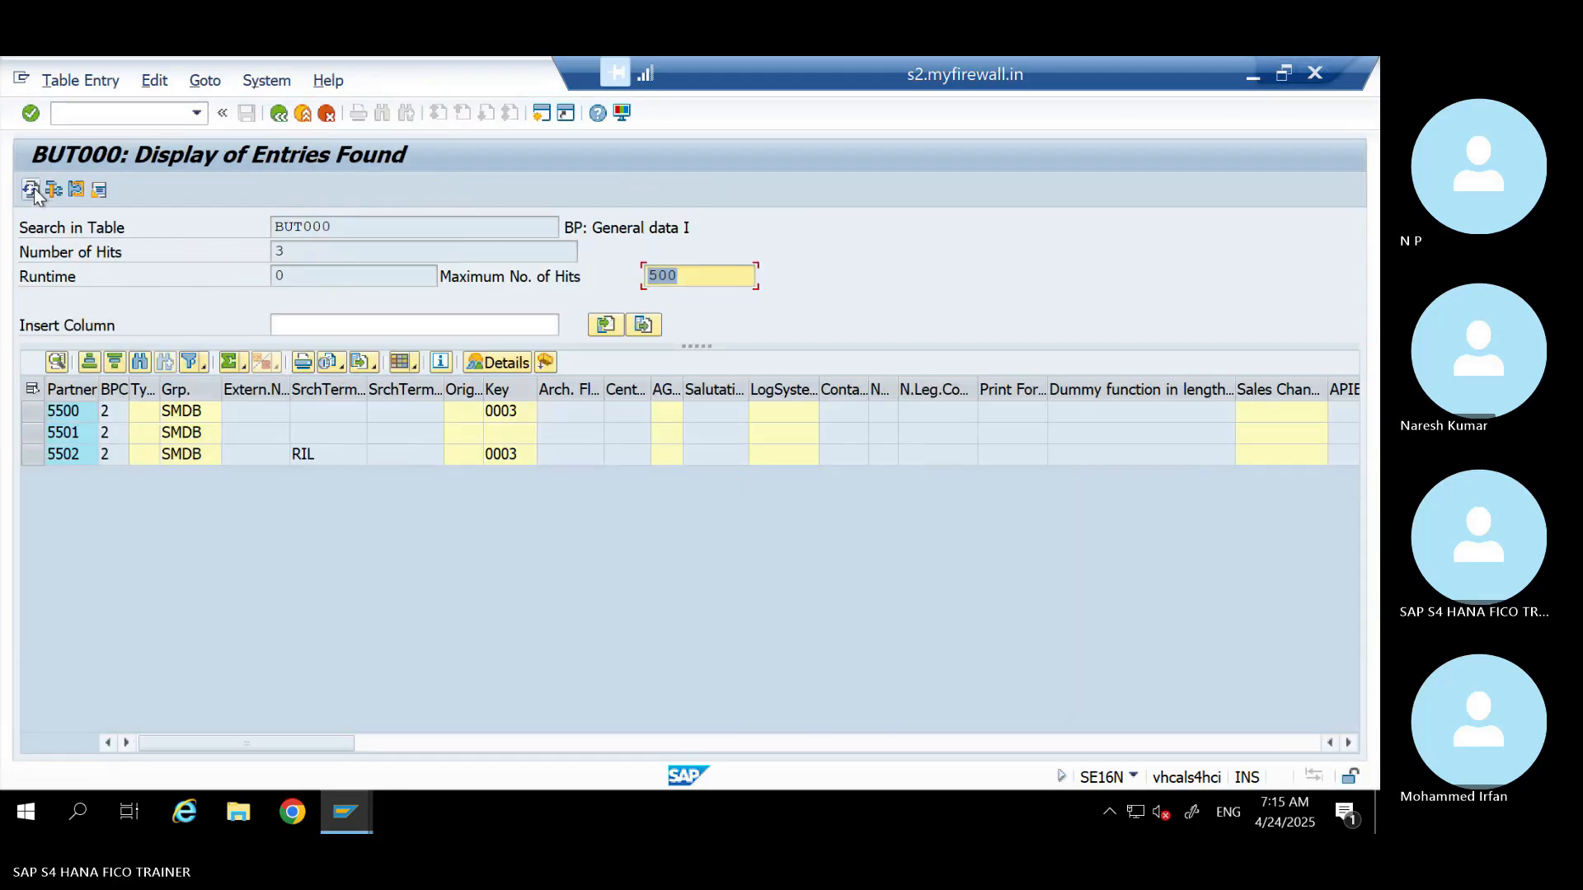
# Check the possible partner category values for the Reliance Limited entry, then close the value list
pyautogui.click(70, 457)
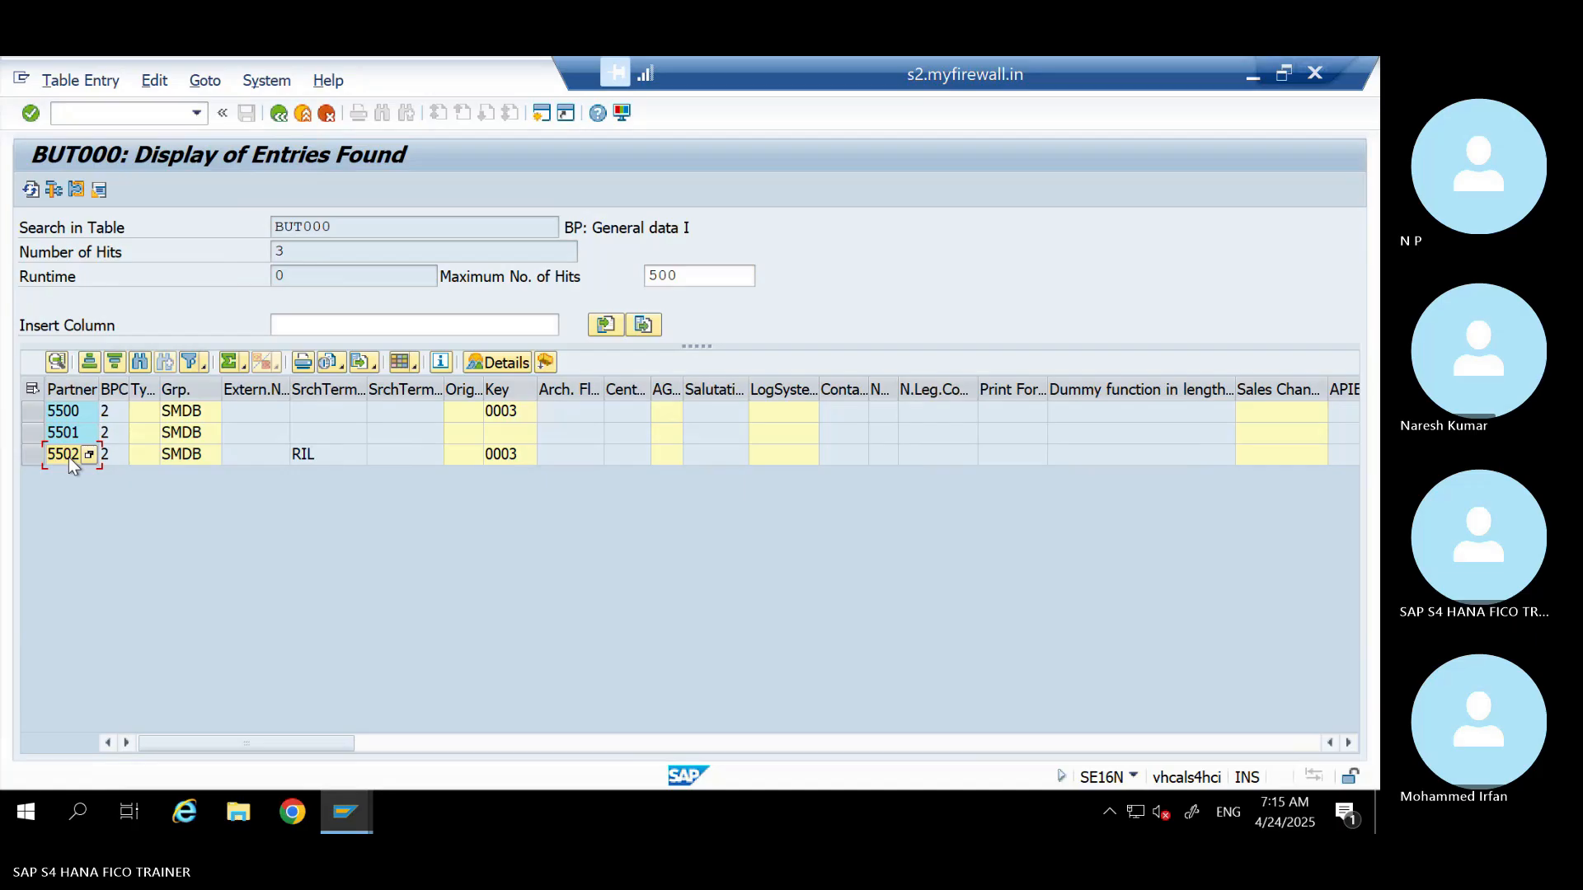
pyautogui.click(120, 455)
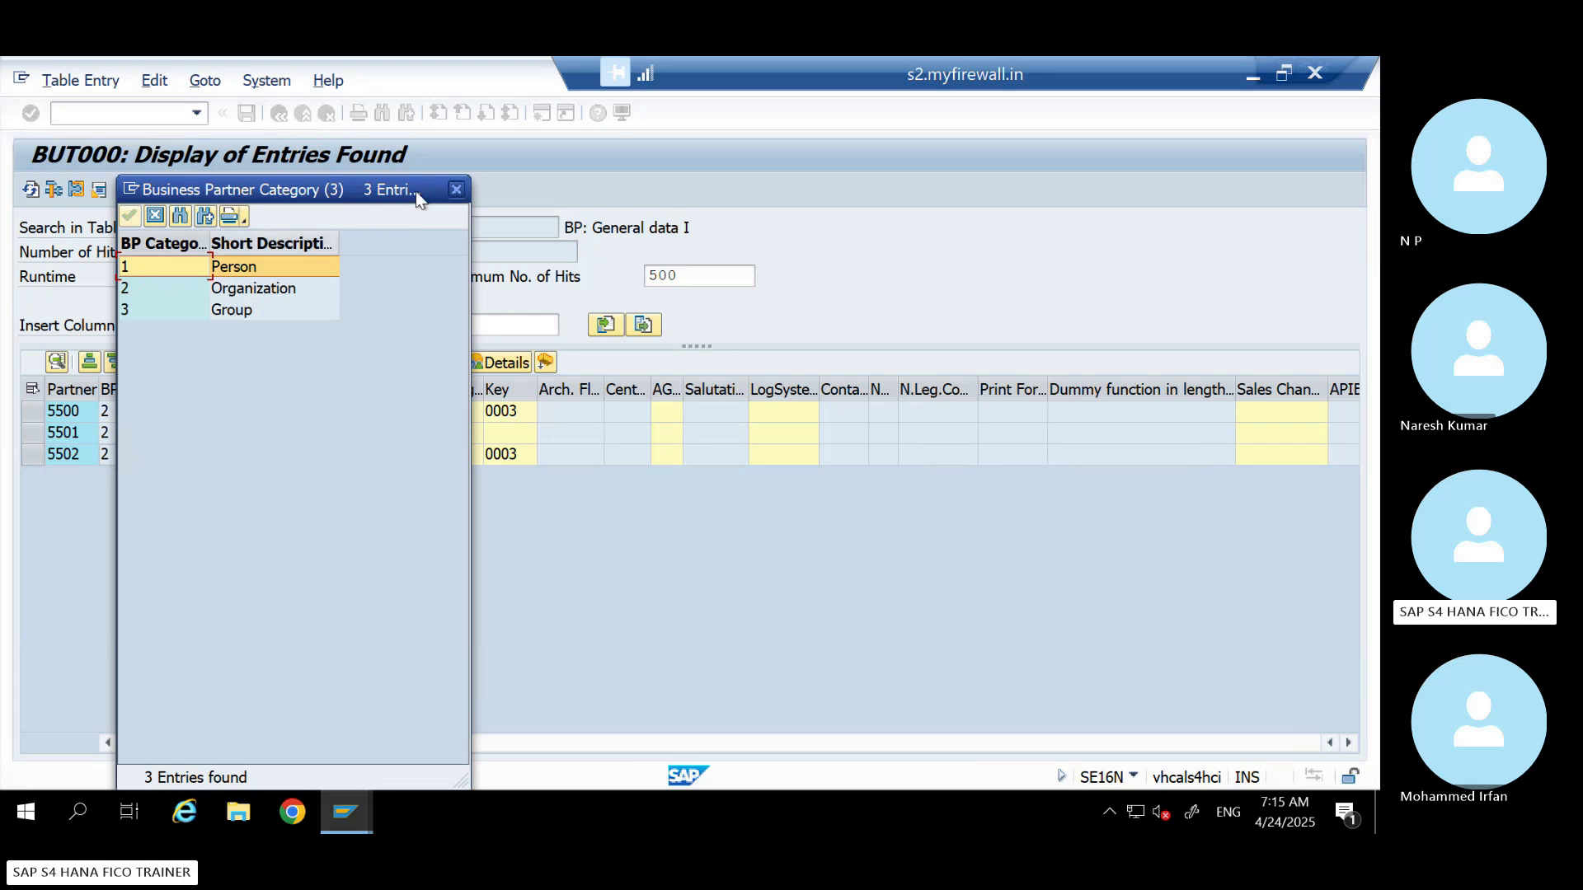
pyautogui.click(453, 187)
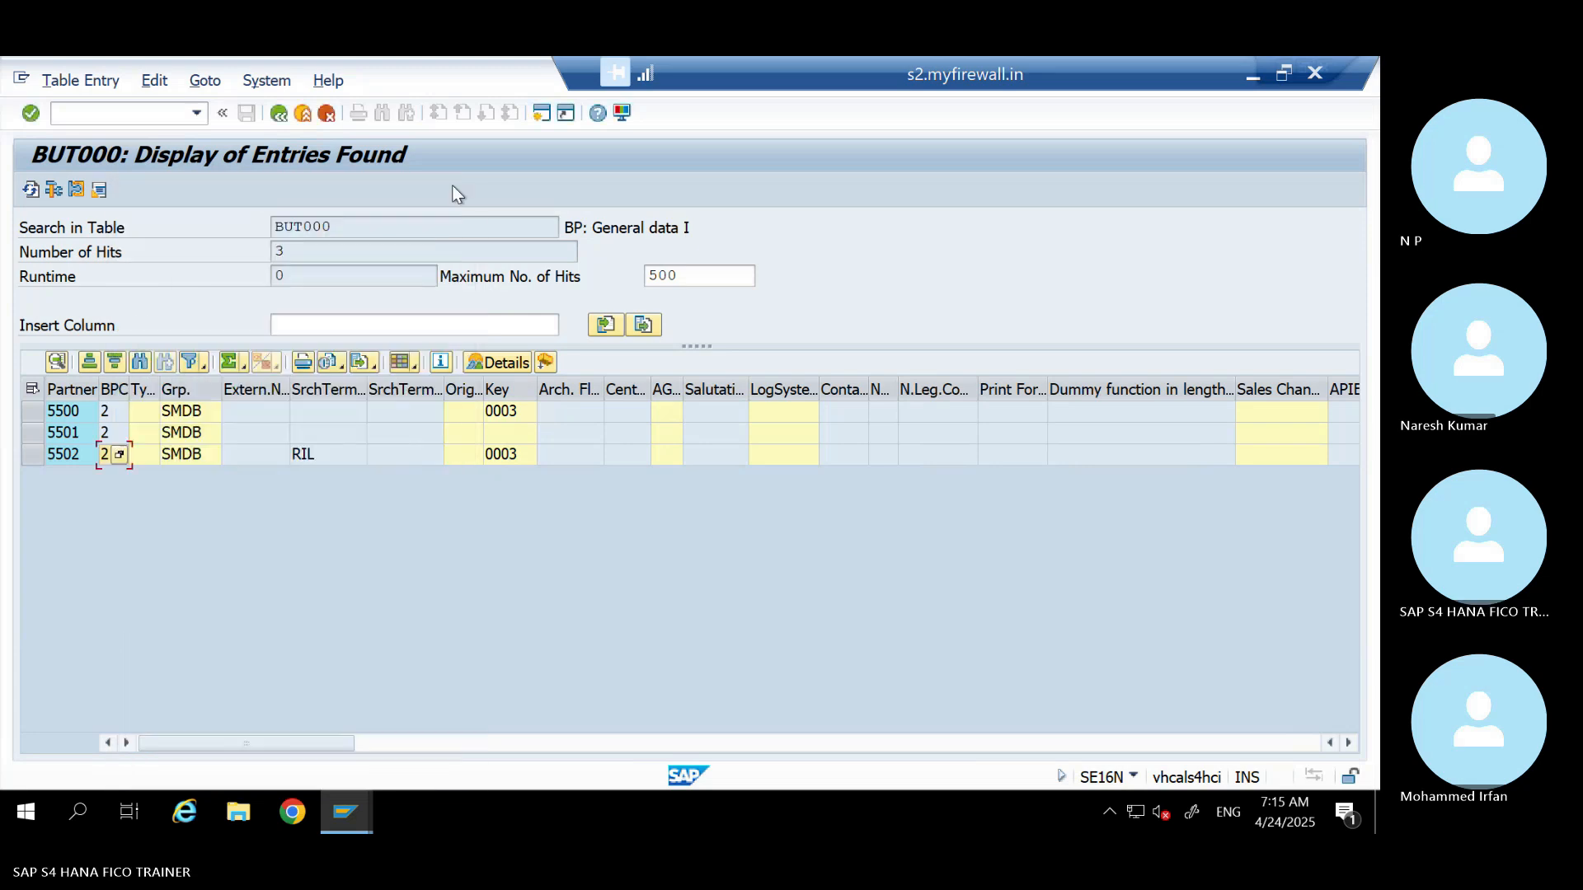
# Examine the remaining columns of the Reliance Limited entry in BUT000, including search term, title key, organization name and creation data
pyautogui.click(314, 453)
pyautogui.click(496, 453)
pyautogui.press('Right')
pyautogui.press('Right')
pyautogui.press('Right')
pyautogui.press('Right')
pyautogui.press('Right')
pyautogui.press('Right')
pyautogui.press('Right')
pyautogui.press('Right')
pyautogui.press('Right')
pyautogui.press('Right')
pyautogui.press('Right')
pyautogui.press('Right')
pyautogui.press('Right')
pyautogui.press('Right')
pyautogui.press('Right')
pyautogui.press('Right')
pyautogui.press('Right')
pyautogui.press('Right')
pyautogui.press('Right')
pyautogui.press('Right')
pyautogui.press('Right')
pyautogui.press('Right')
pyautogui.press('Right')
pyautogui.press('Right')
pyautogui.press('Right')
pyautogui.press('Right')
pyautogui.press('Right')
pyautogui.press('Right')
pyautogui.press('Right')
pyautogui.press('Right')
pyautogui.press('Right')
pyautogui.press('Right')
pyautogui.press('Right')
pyautogui.press('Right')
pyautogui.press('Right')
pyautogui.press('Right')
pyautogui.press('Right')
pyautogui.press('Right')
pyautogui.press('Right')
pyautogui.press('Right')
pyautogui.press('Right')
pyautogui.press('Right')
pyautogui.press('Right')
pyautogui.press('Right')
pyautogui.press('Right')
pyautogui.press('Right')
pyautogui.press('Right')
pyautogui.press('Right')
pyautogui.press('Right')
pyautogui.press('Right')
pyautogui.press('Right')
pyautogui.press('Right')
pyautogui.press('Right')
pyautogui.press('Right')
pyautogui.press('Right')
pyautogui.press('Right')
pyautogui.press('Right')
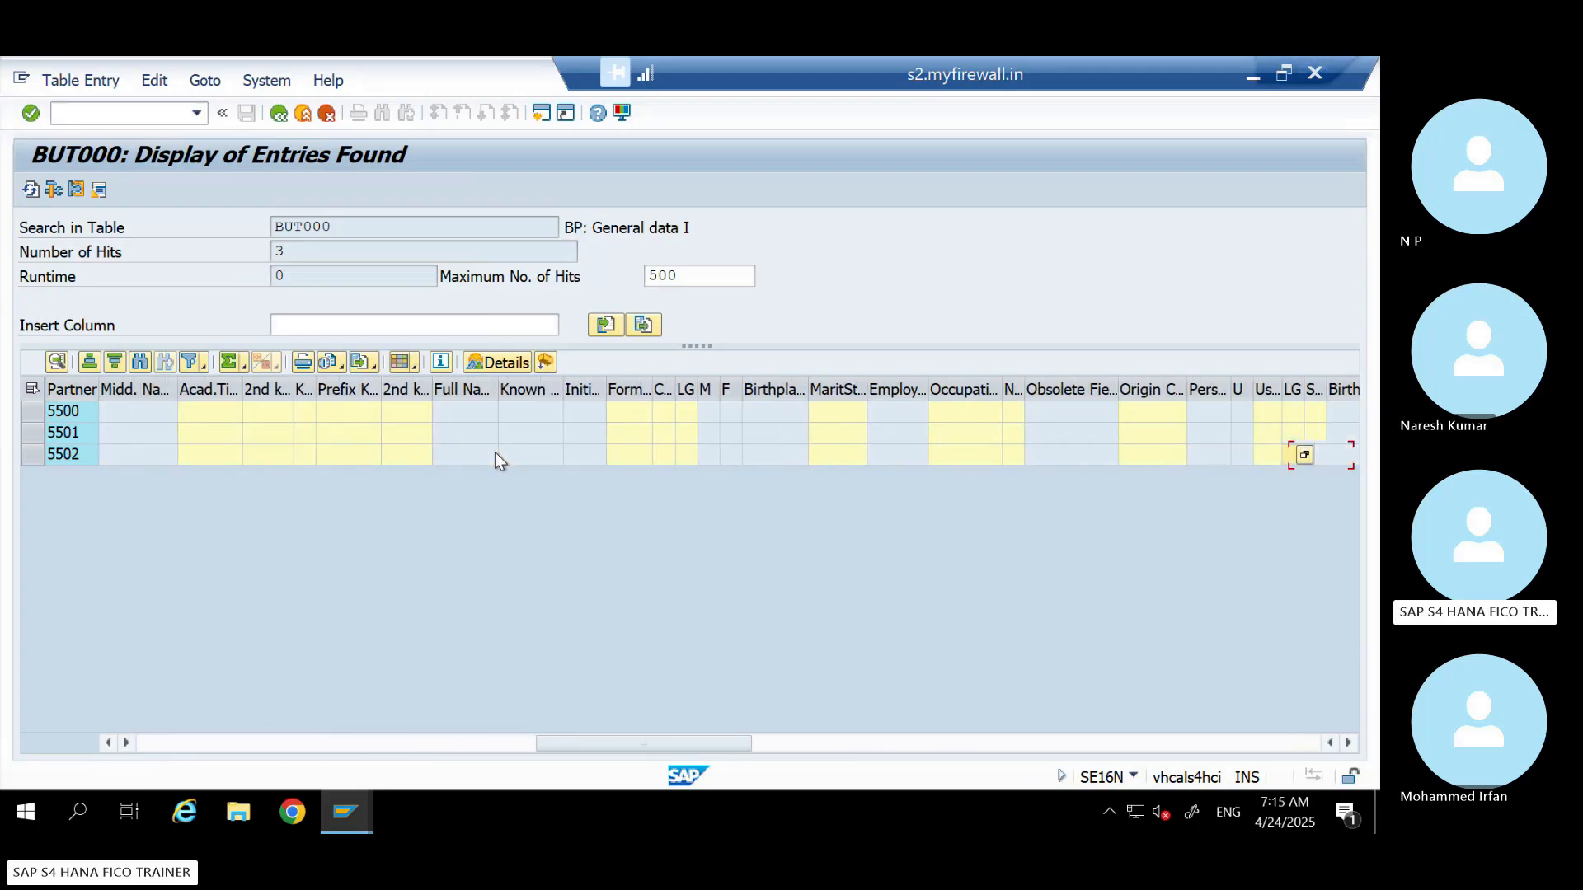
pyautogui.press('Right')
pyautogui.press('Right')
pyautogui.press('Right')
pyautogui.press('Right')
pyautogui.press('Right')
pyautogui.press('Right')
pyautogui.press('Right')
pyautogui.press('Right')
pyautogui.press('Right')
pyautogui.press('Right')
pyautogui.press('Right')
pyautogui.press('Right')
pyautogui.press('Right')
pyautogui.press('Right')
pyautogui.press('Right')
pyautogui.press('Right')
pyautogui.press('Right')
pyautogui.press('Right')
pyautogui.press('Right')
pyautogui.press('Right')
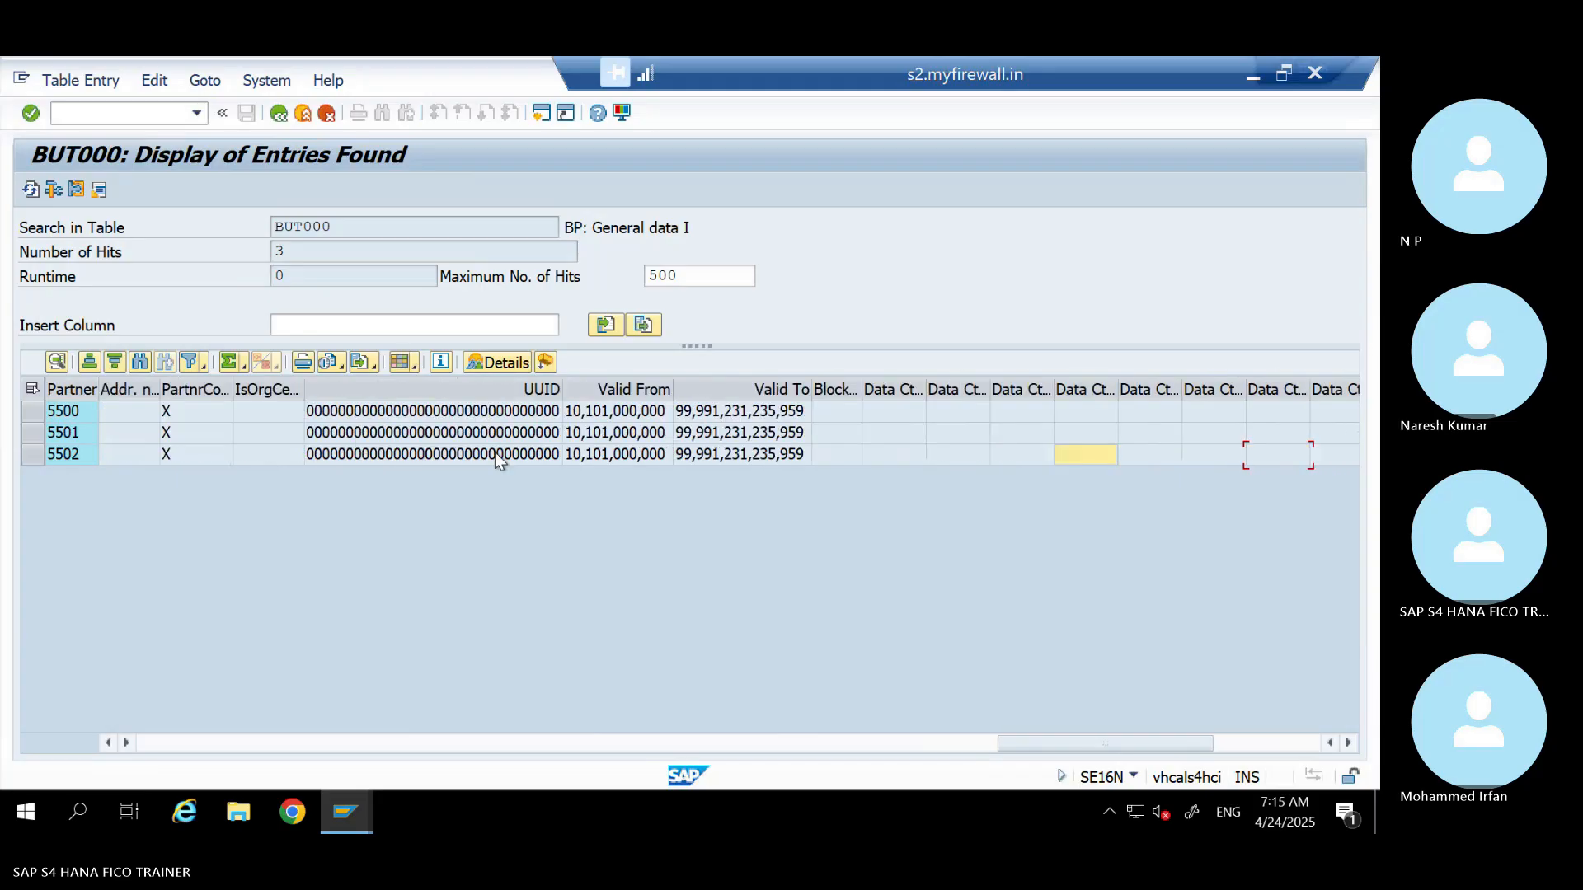
pyautogui.press('Left')
pyautogui.press('Left')
pyautogui.press('Left')
pyautogui.press('Left')
pyautogui.press('Left')
pyautogui.press('Left')
pyautogui.press('Left')
pyautogui.press('Left')
pyautogui.press('Left')
pyautogui.press('Left')
pyautogui.press('Left')
pyautogui.press('Left')
pyautogui.press('Left')
pyautogui.press('Left')
pyautogui.press('Left')
pyautogui.press('Left')
pyautogui.press('Left')
pyautogui.press('Left')
pyautogui.press('Left')
pyautogui.press('Left')
pyautogui.press('Left')
pyautogui.press('Left')
pyautogui.press('Left')
pyautogui.press('Left')
pyautogui.press('Left')
pyautogui.press('Left')
pyautogui.press('Left')
pyautogui.press('Left')
pyautogui.press('Left')
pyautogui.press('Left')
pyautogui.press('Left')
pyautogui.press('Left')
pyautogui.press('Left')
pyautogui.press('Left')
pyautogui.press('Left')
pyautogui.press('Left')
pyautogui.press('Left')
pyautogui.press('Left')
pyautogui.press('Left')
pyautogui.press('Left')
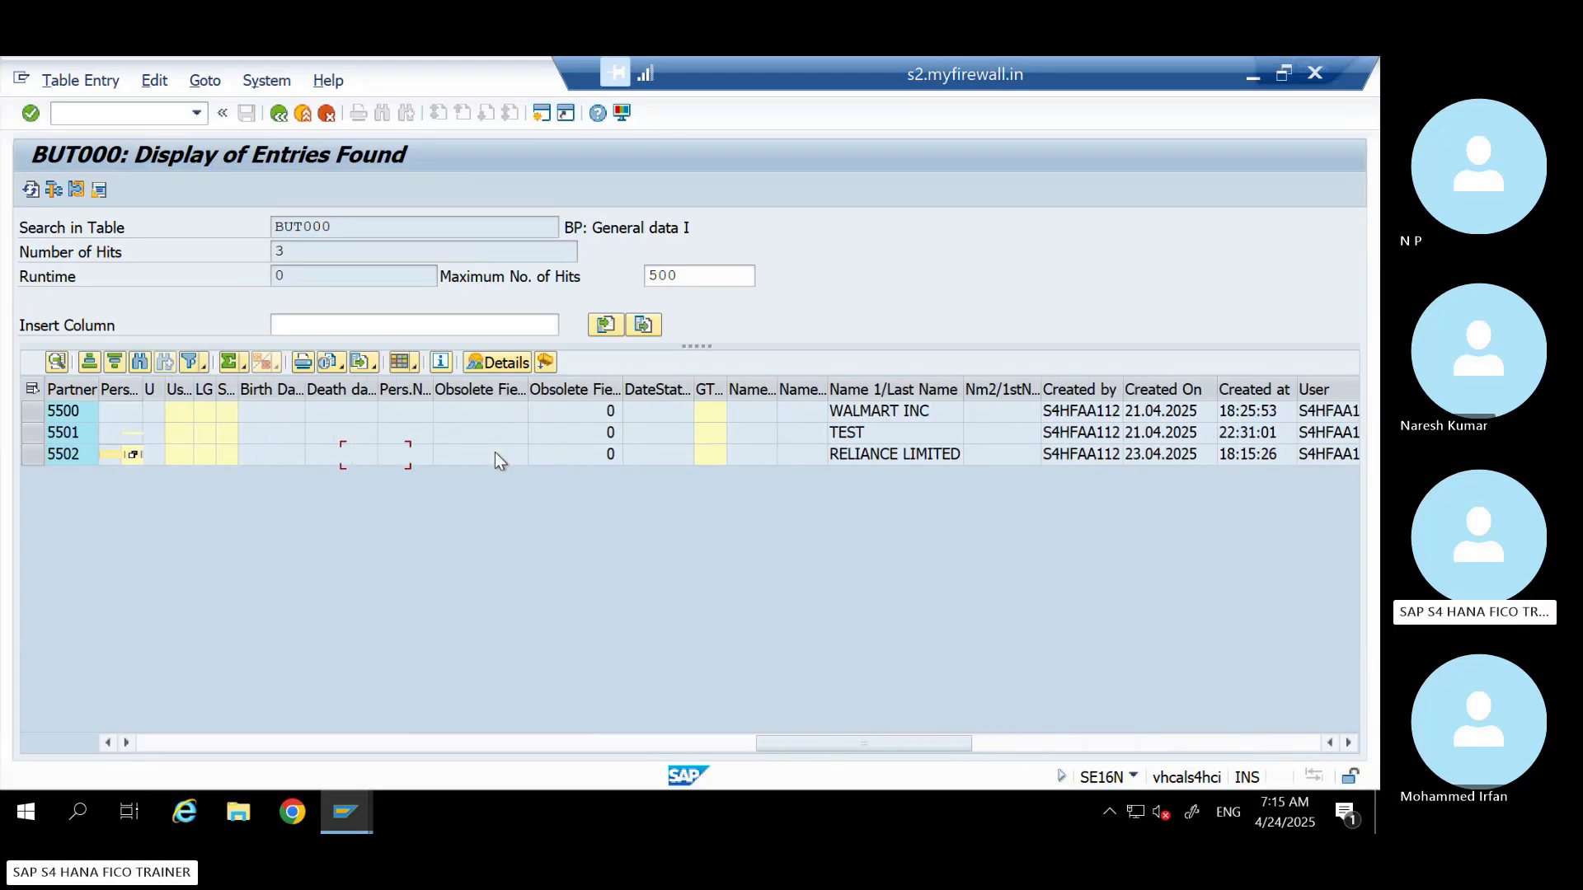
# Examine the Reliance Limited entry in BUT000 back to its first columns, including partner number, category, grouping and search term
pyautogui.press('Left')
pyautogui.press('Left')
pyautogui.press('Left')
pyautogui.press('Left')
pyautogui.press('Left')
pyautogui.press('Left')
pyautogui.press('Left')
pyautogui.press('Left')
pyautogui.press('Left')
pyautogui.press('Left')
pyautogui.press('Left')
pyautogui.press('Left')
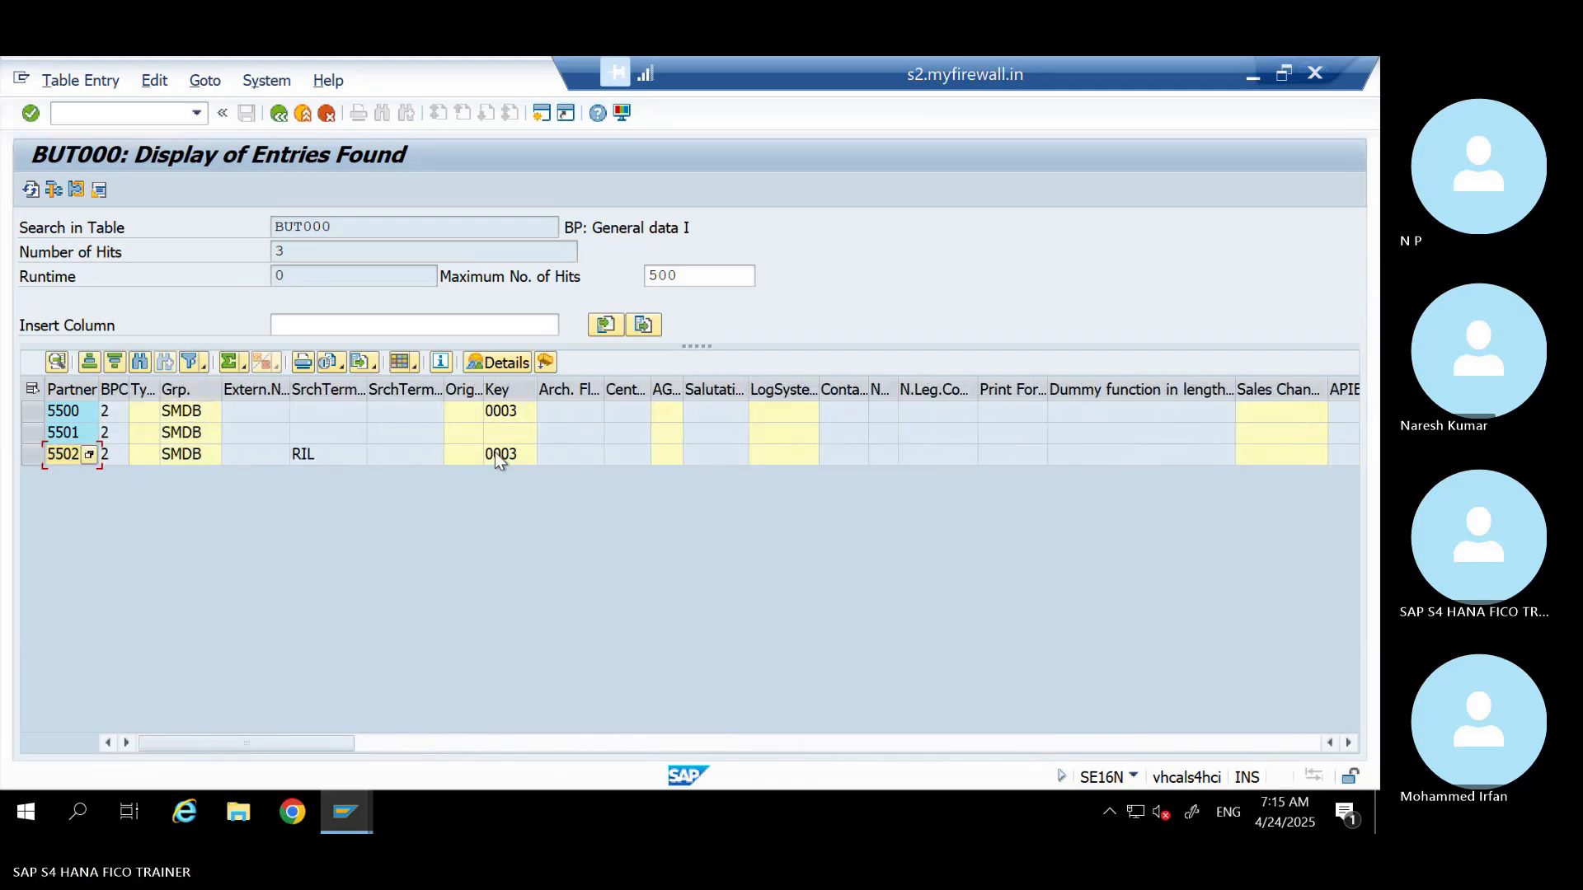
# Leave the BUT000 results and load the supplier master general table LFA1 for selection
pyautogui.click(278, 114)
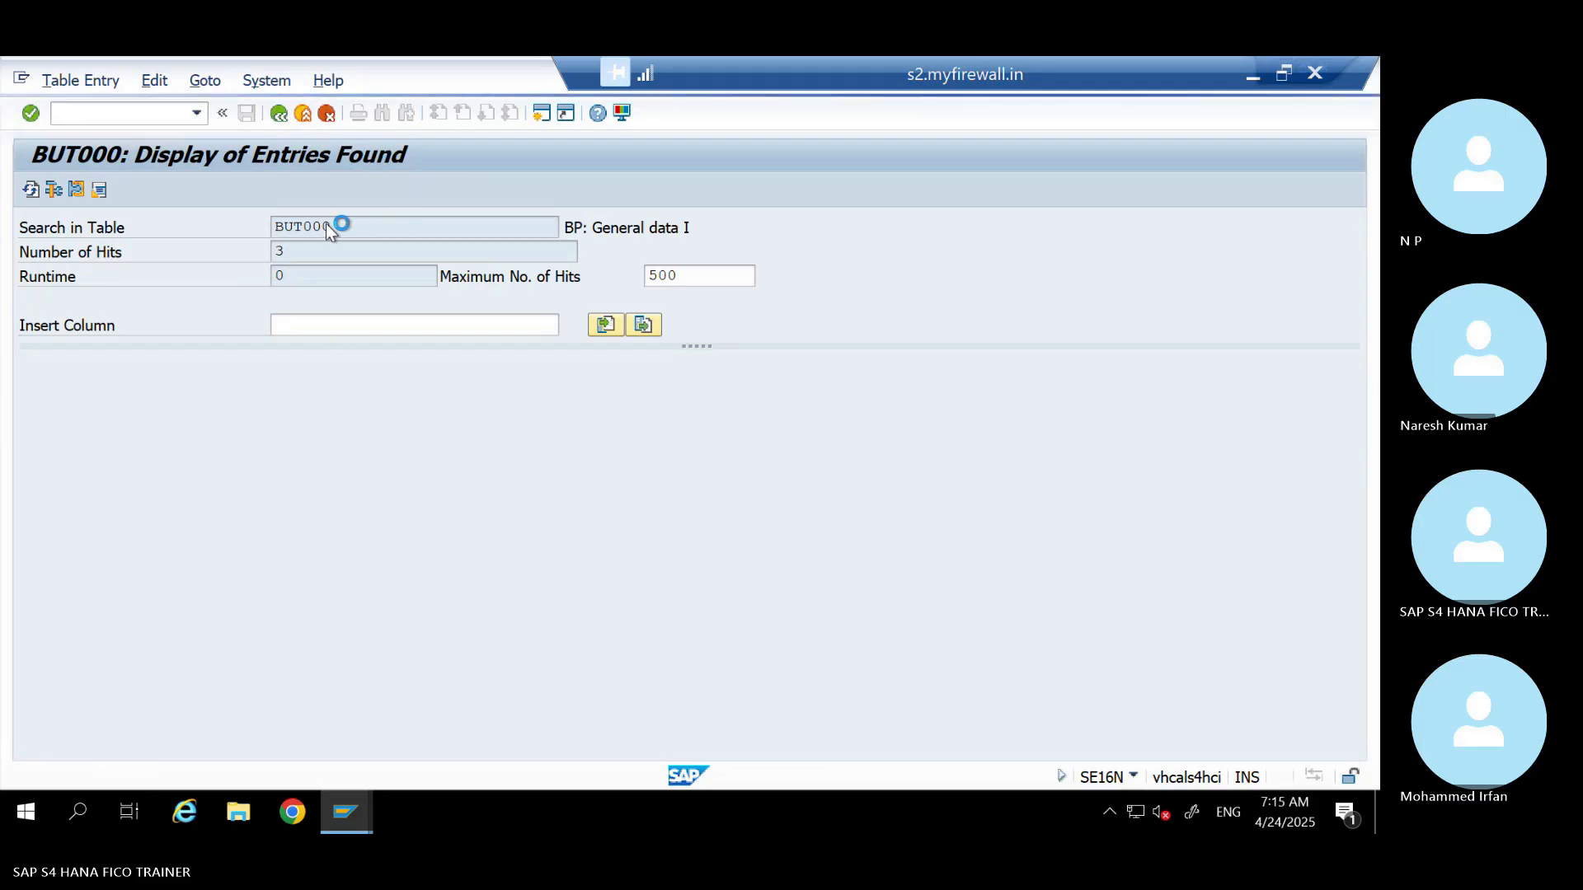
pyautogui.press('BackSpace')
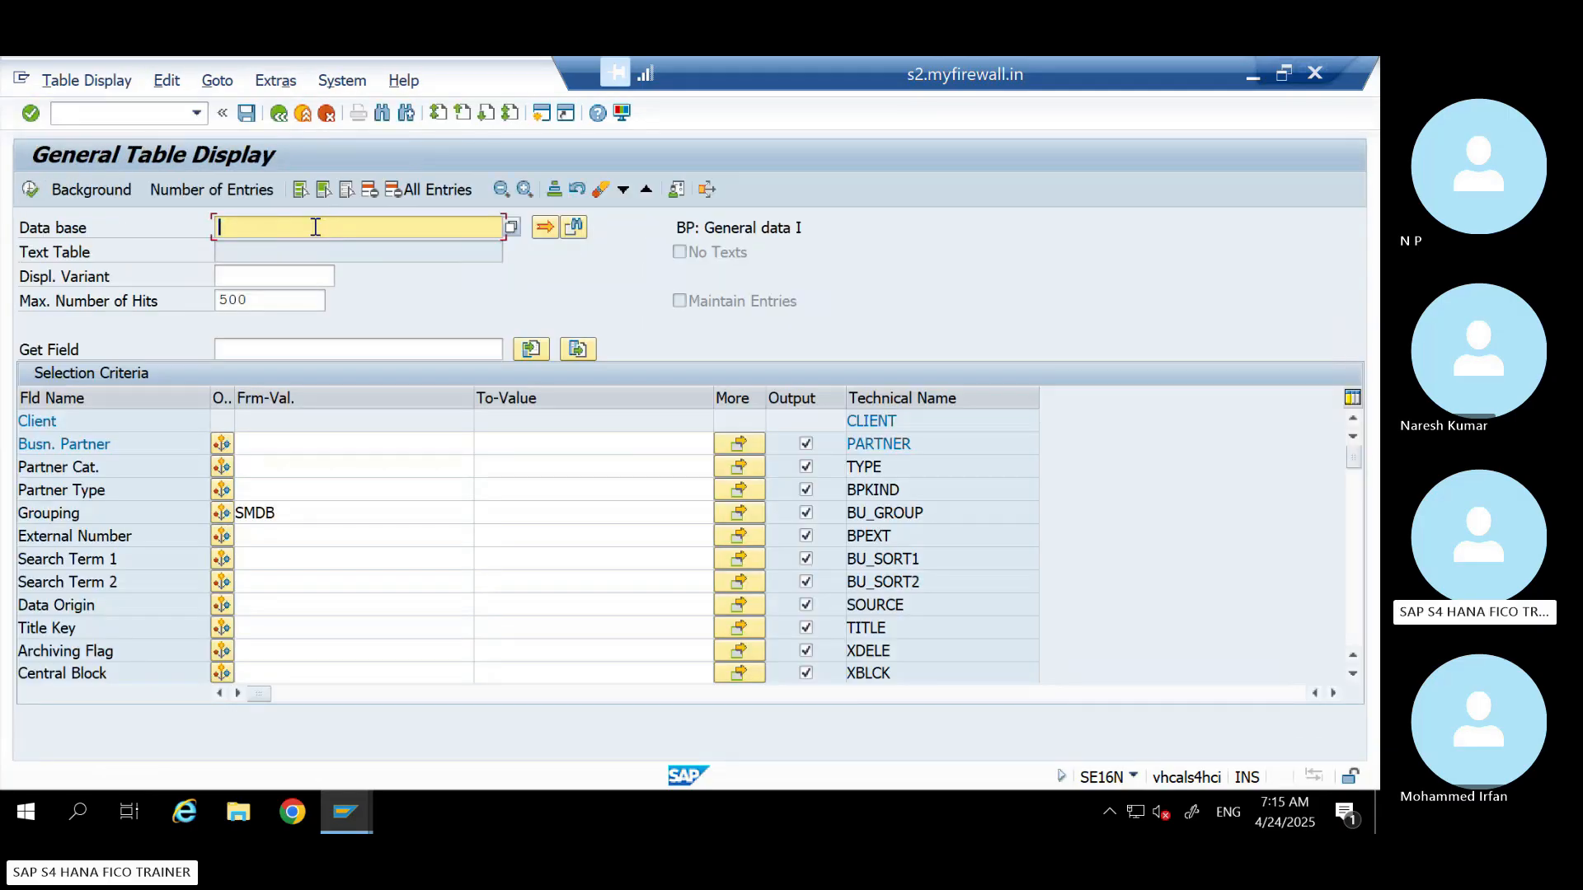
pyautogui.write('lfa1')
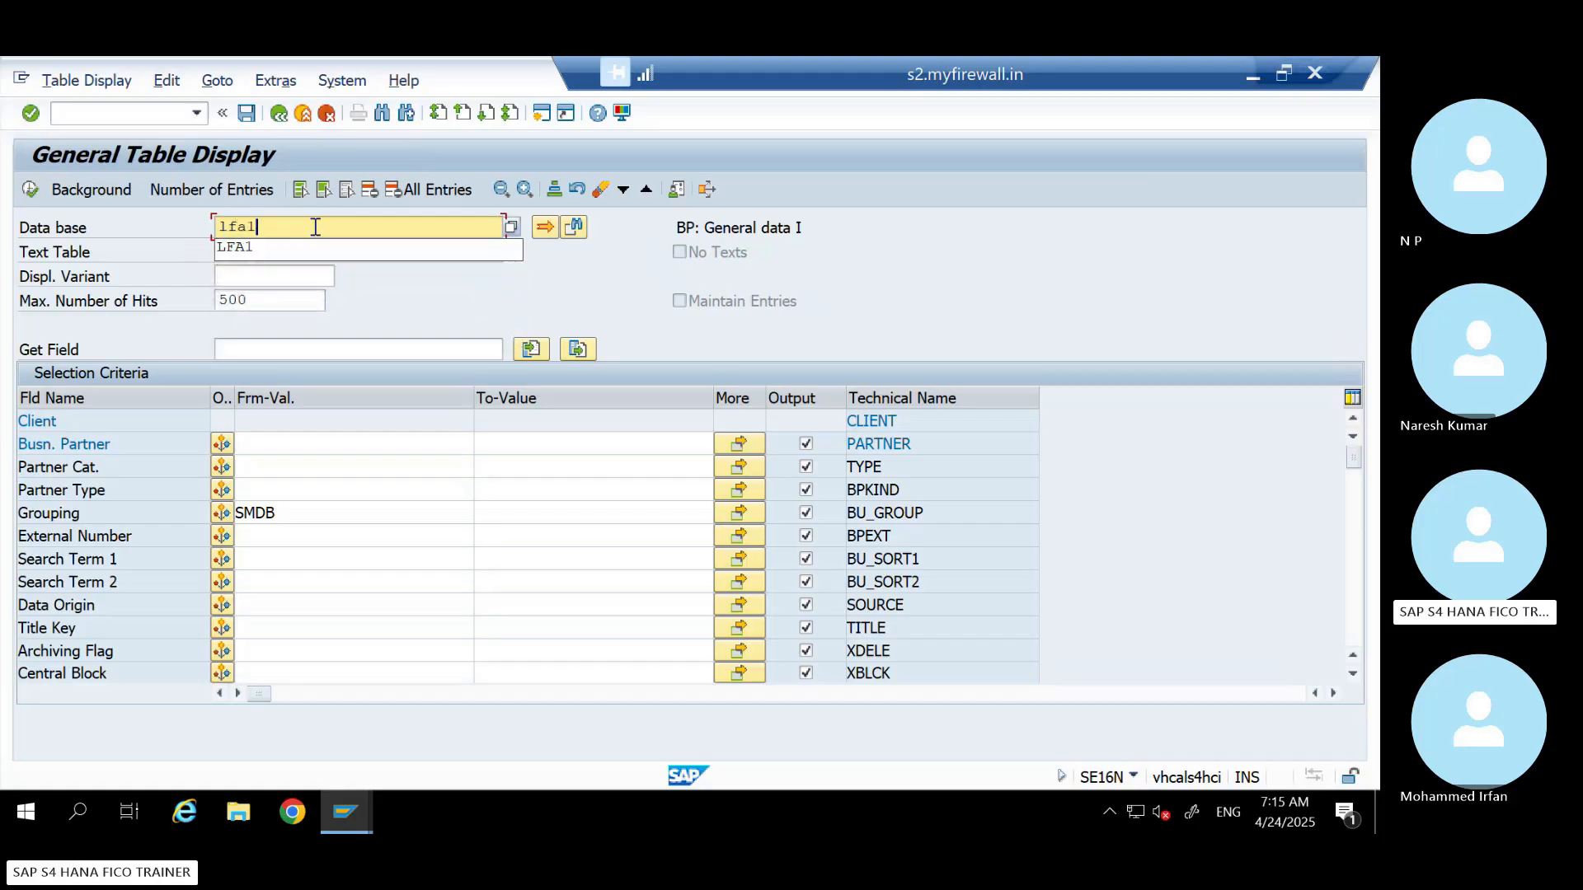
pyautogui.press('Return')
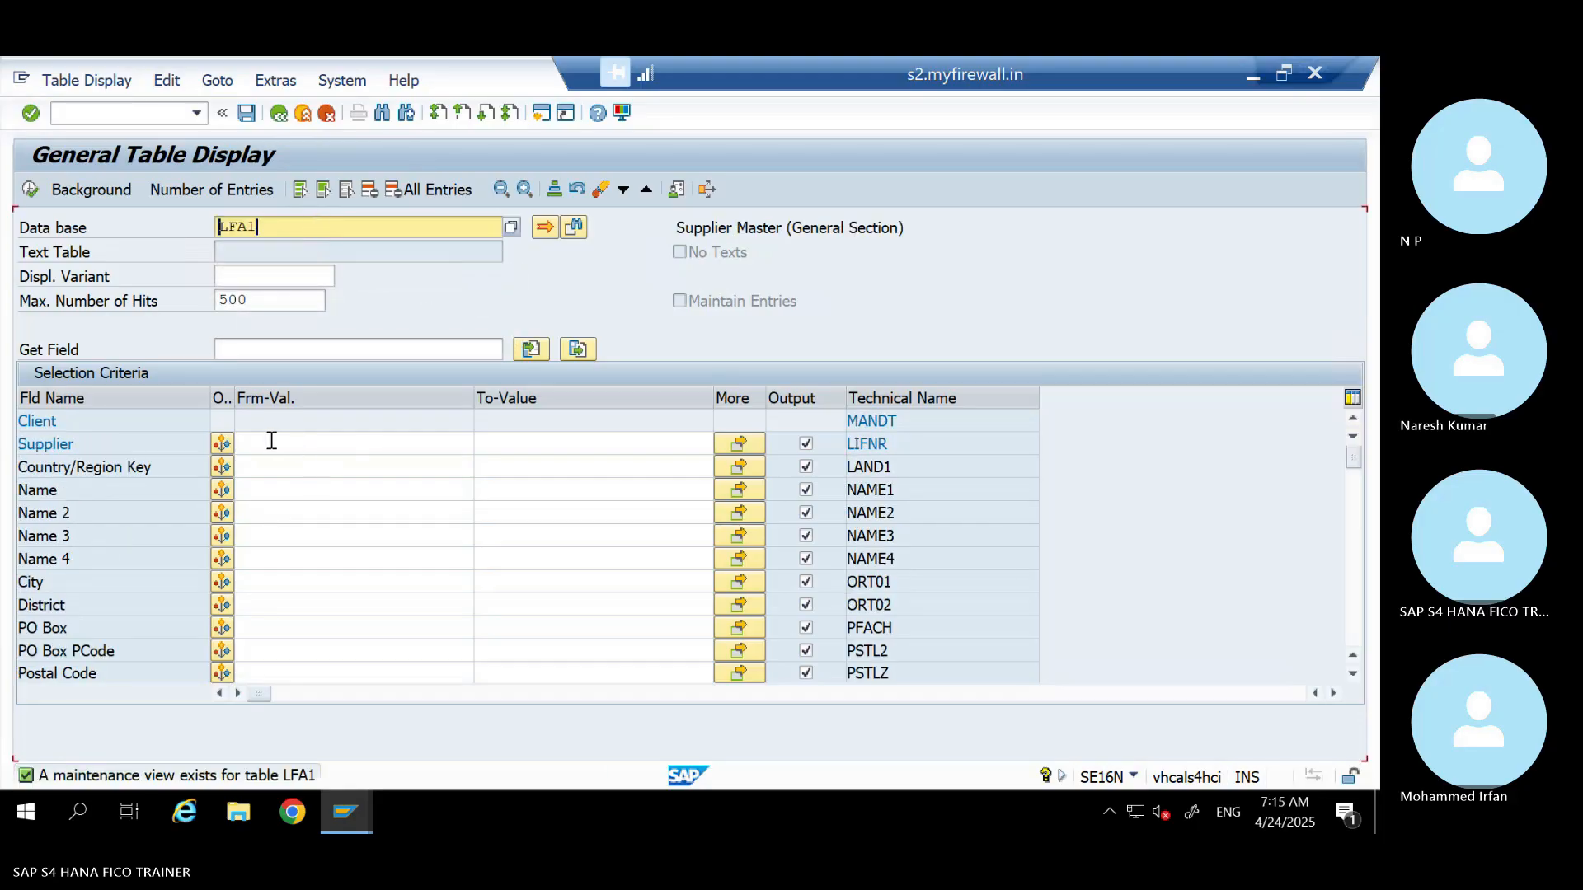
pyautogui.click(268, 443)
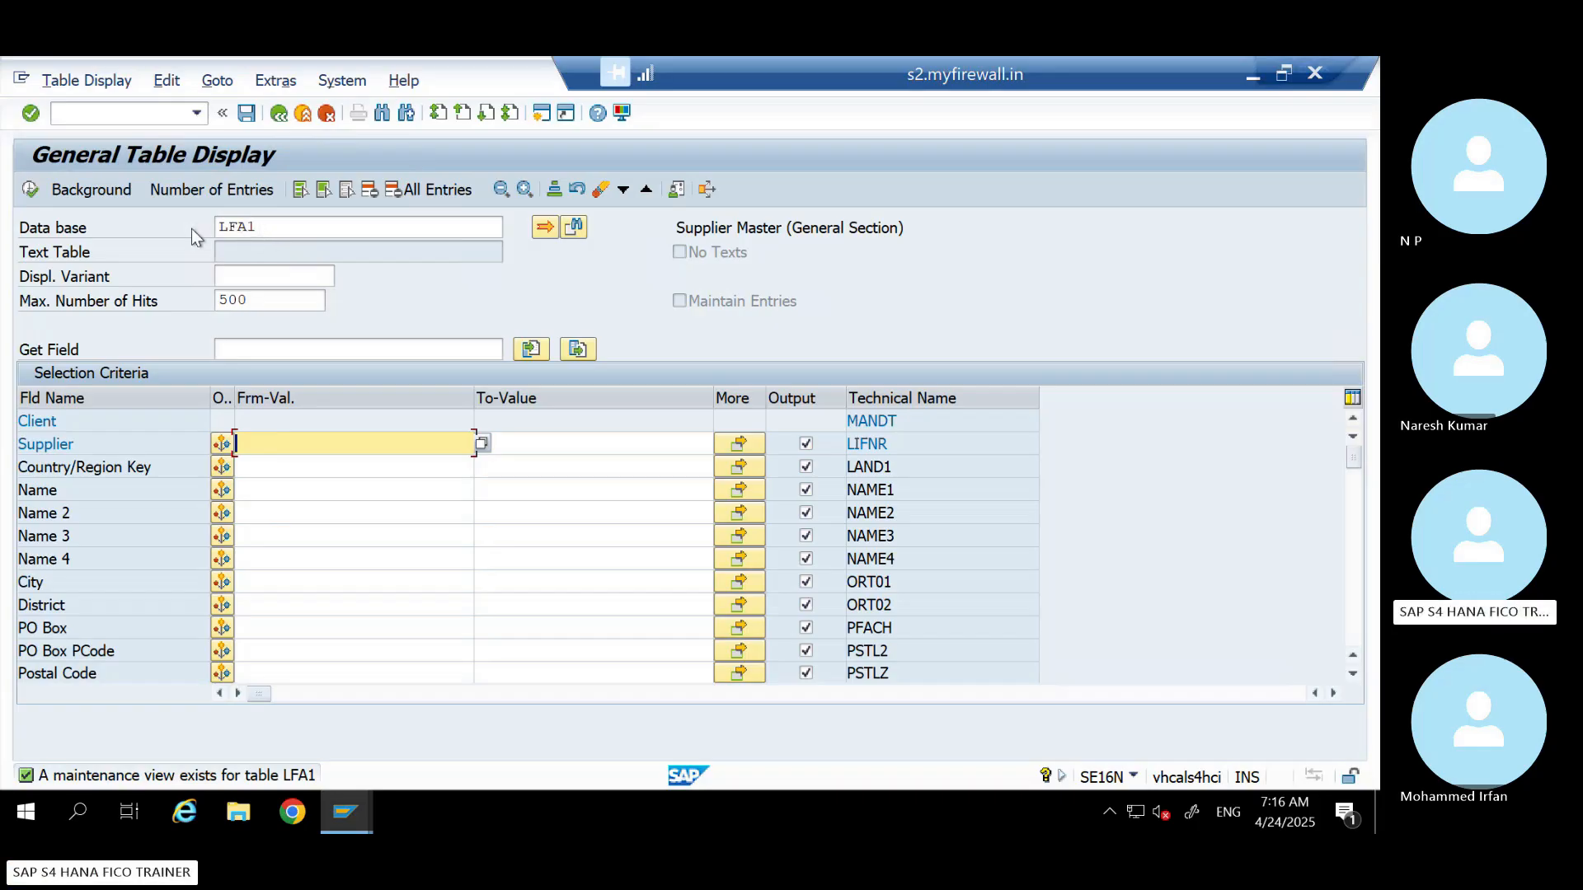
# Open an additional SAP session, return to the LFA1 selection, and search its field names for "bukrs"
pyautogui.click(540, 115)
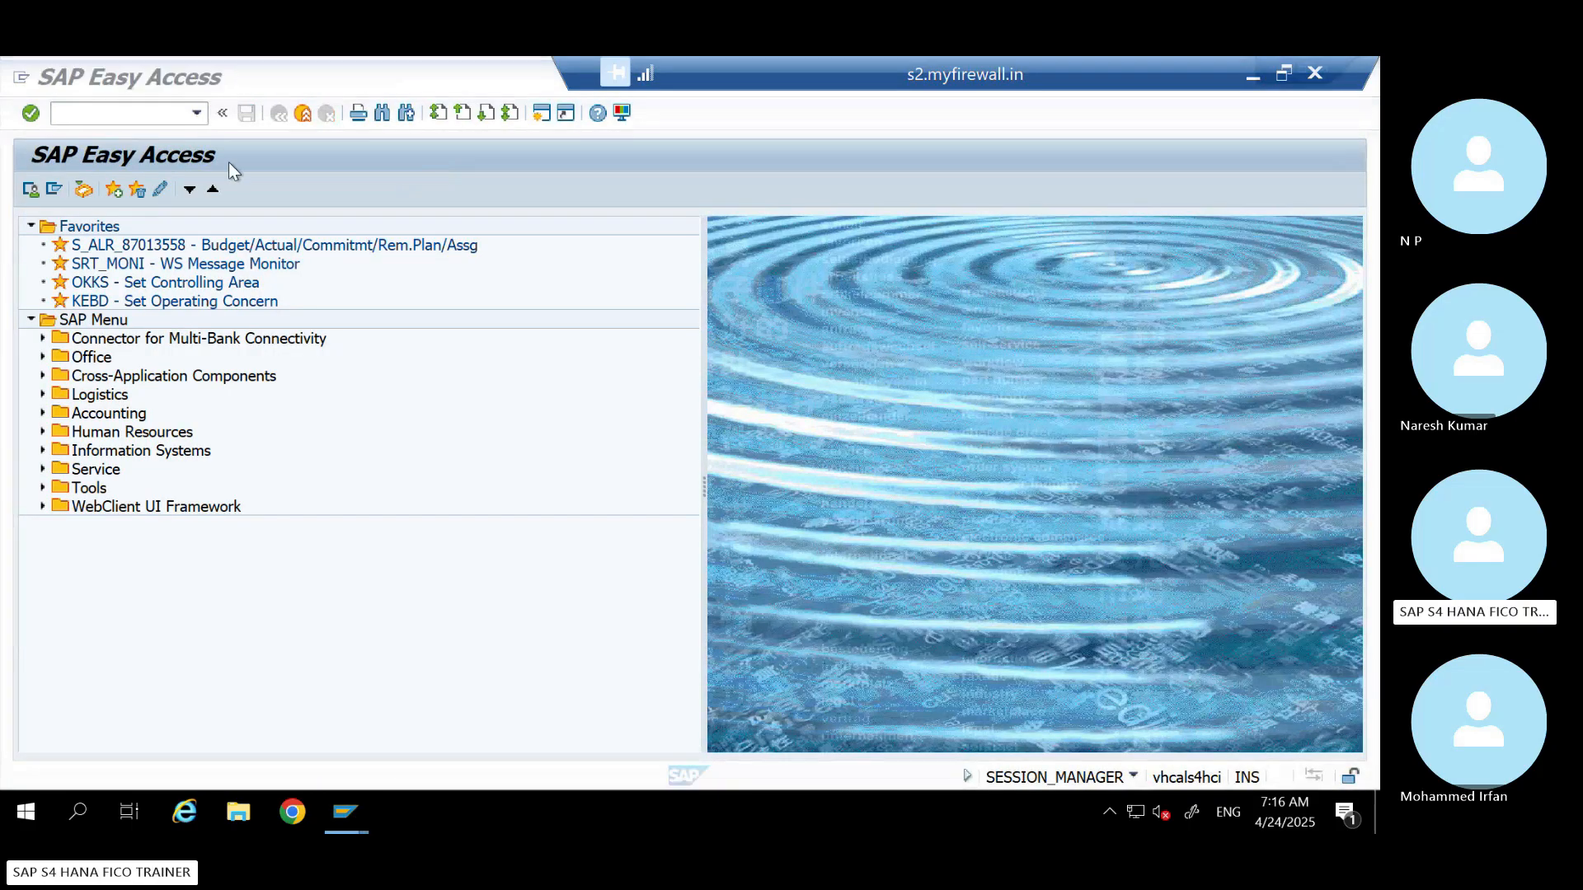
pyautogui.hotkey('alt', 'Tab')
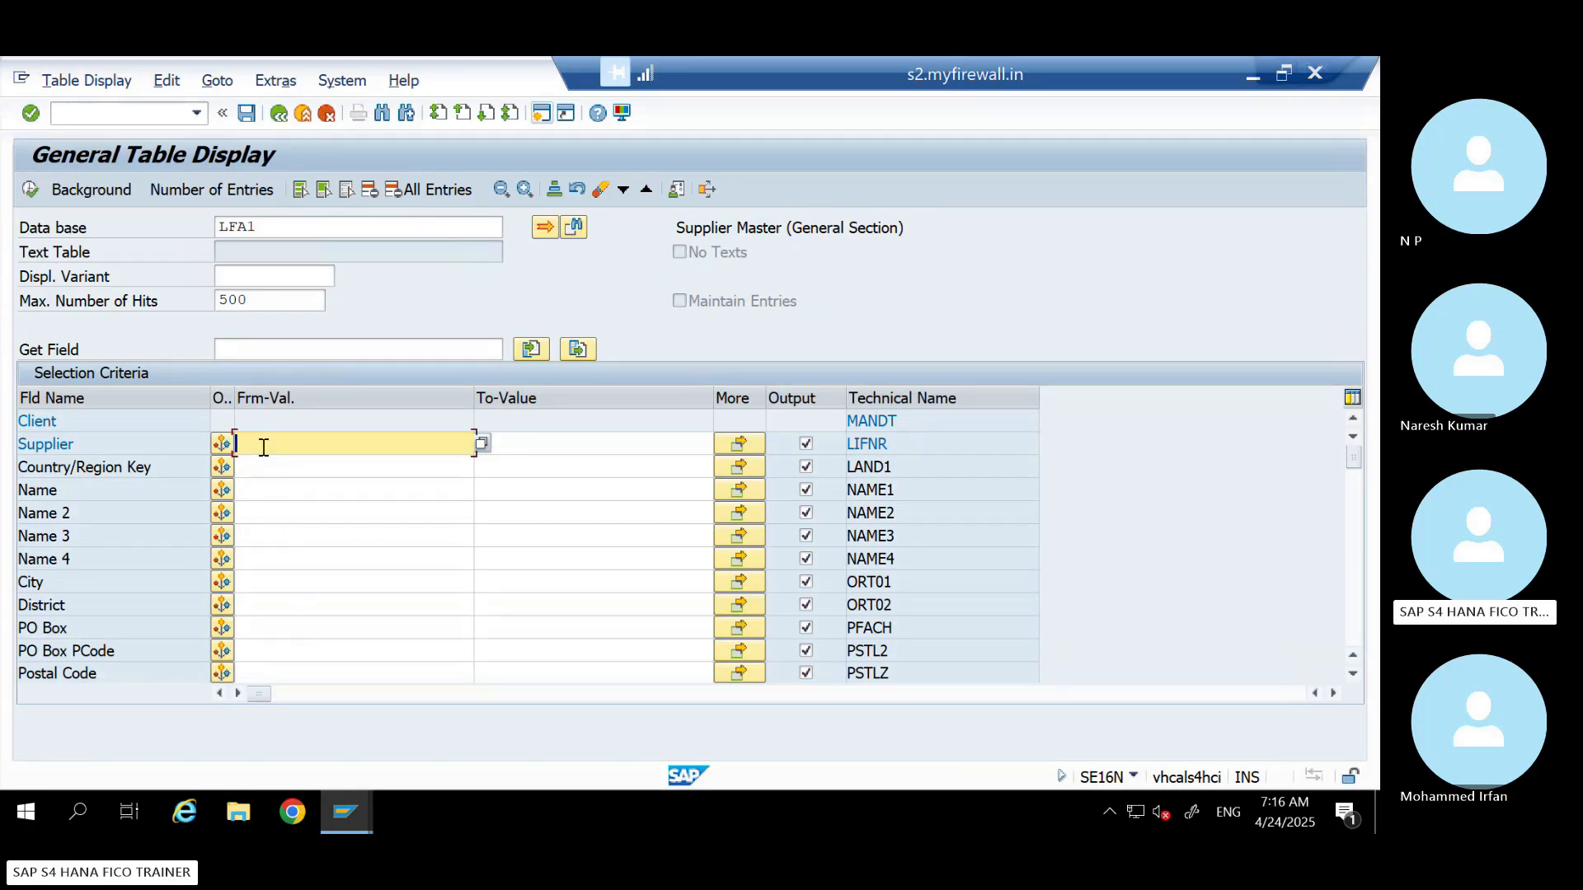
pyautogui.hotkey('ctrl', 'f')
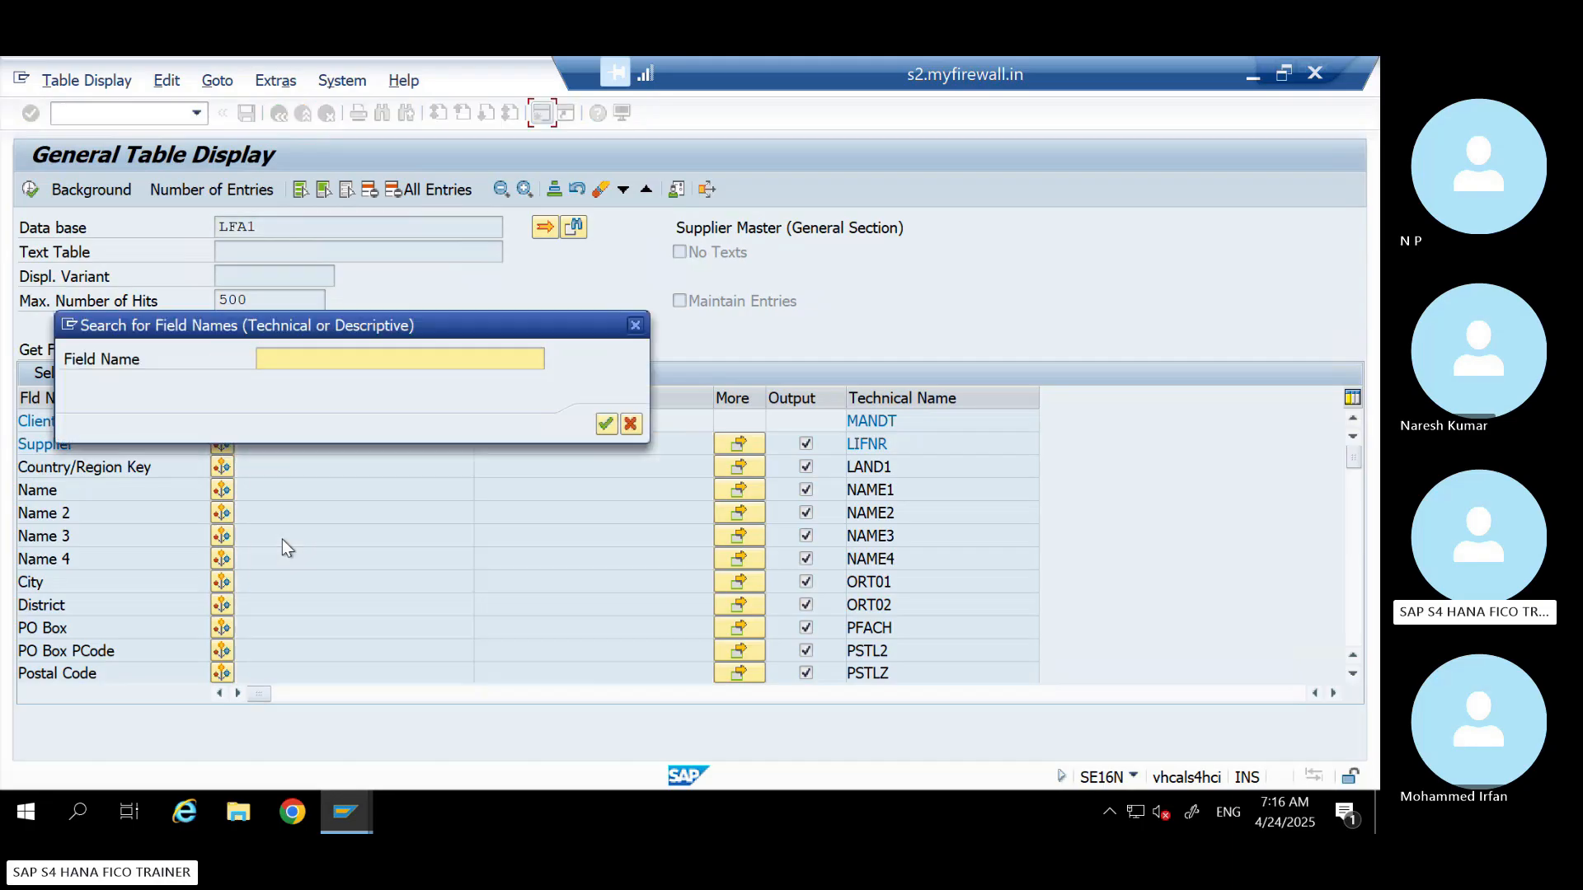
pyautogui.write('bukrs')
pyautogui.press('Return')
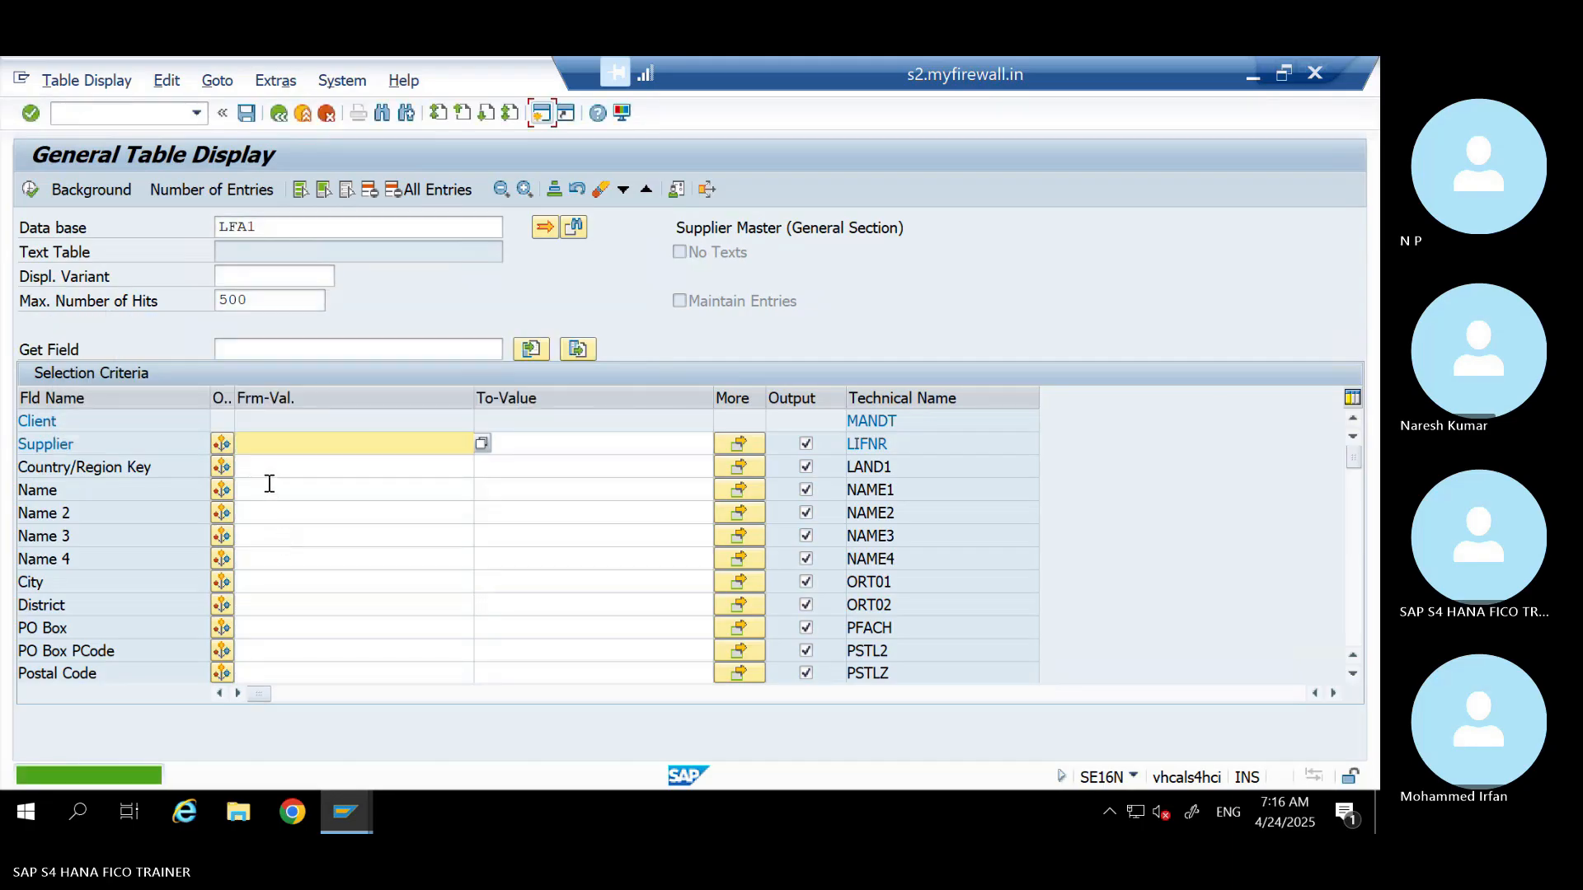
# Search the LFA1 selection fields for "company code"
pyautogui.hotkey('ctrl', 'f')
pyautogui.write('co')
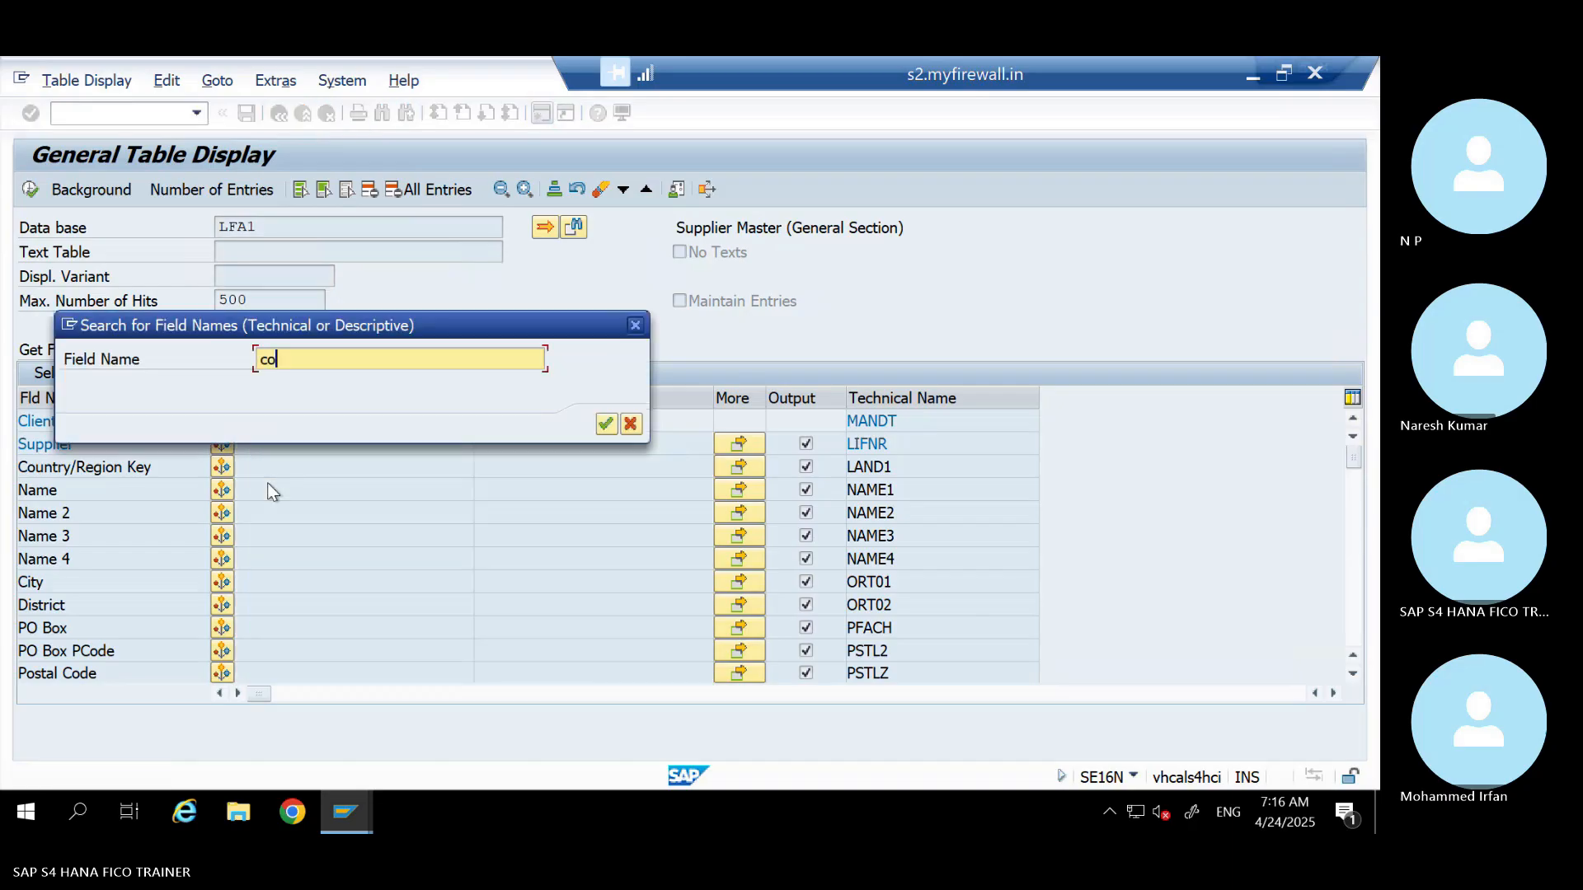
pyautogui.write('mpany code')
pyautogui.press('Return')
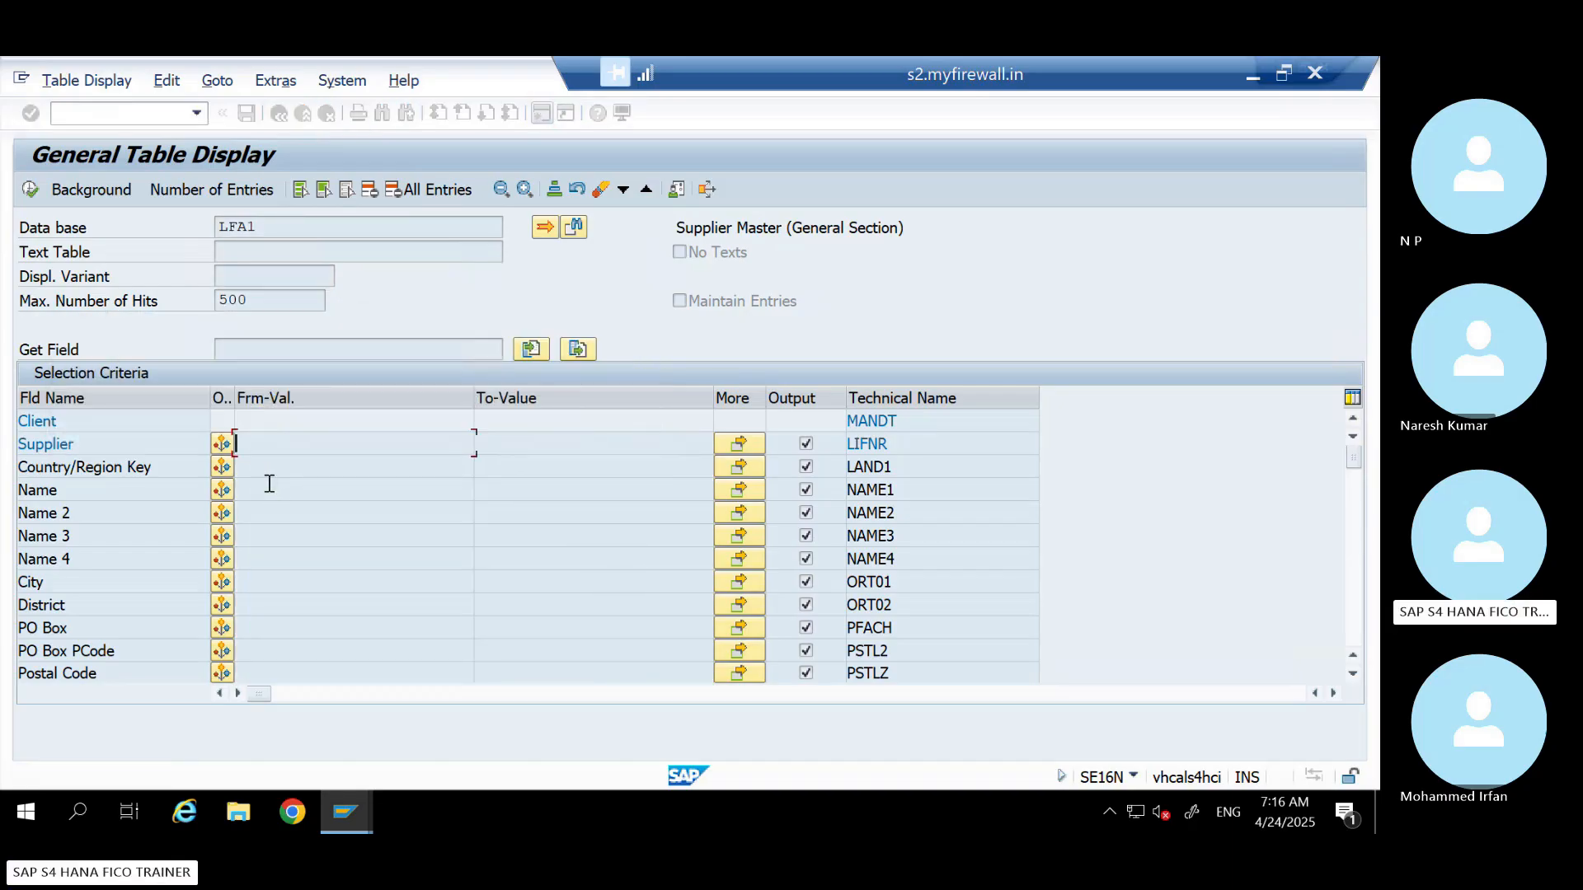
pyautogui.moveTo(256, 237); pyautogui.dragTo(119, 240)
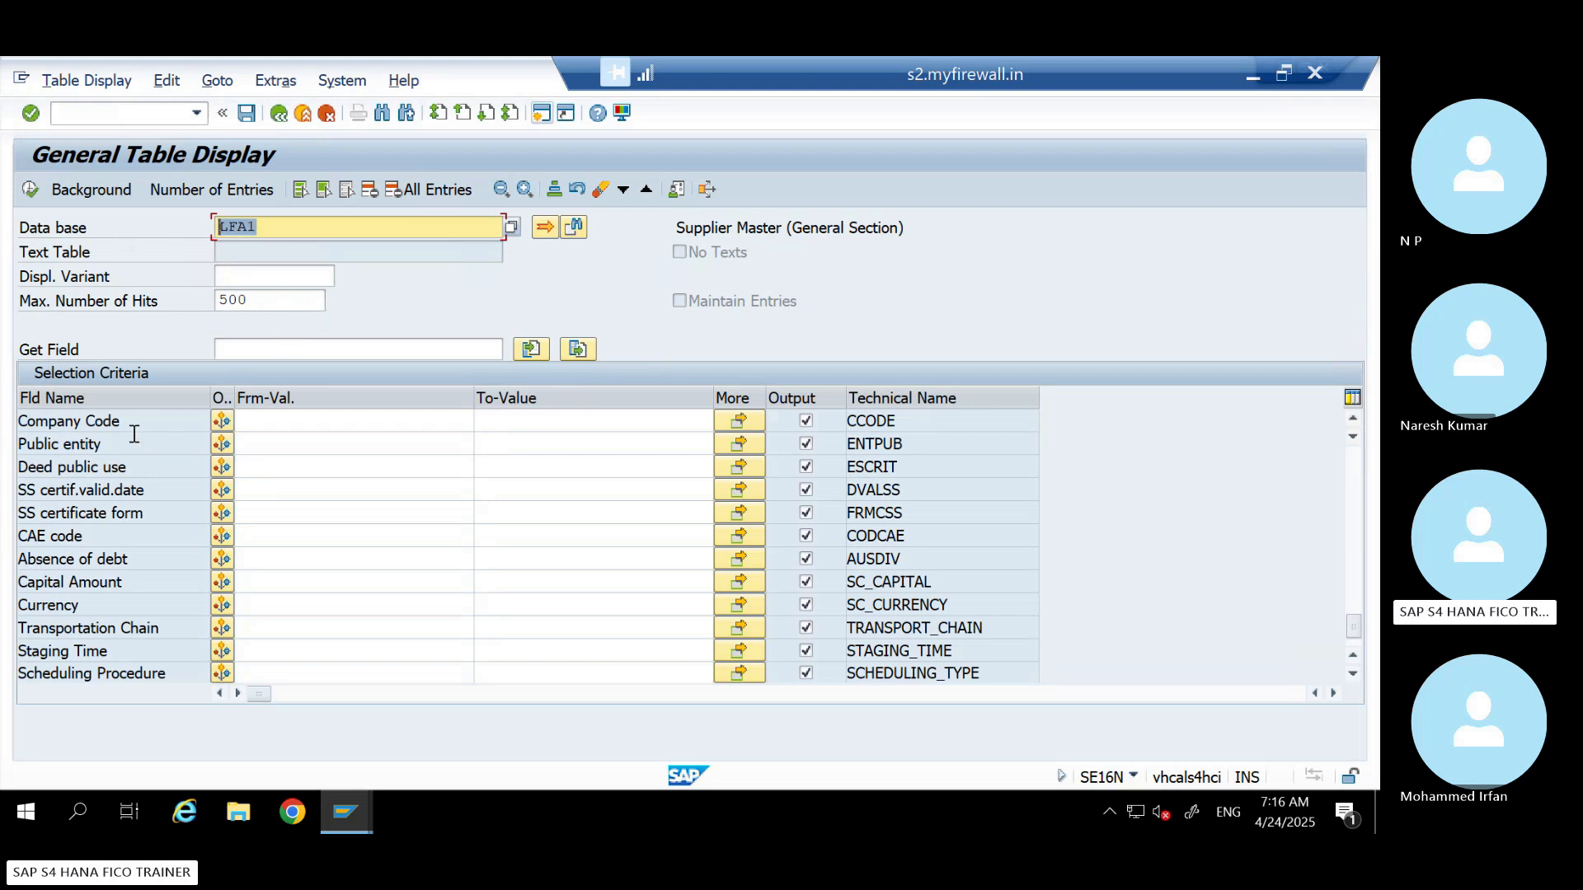
pyautogui.click(262, 236)
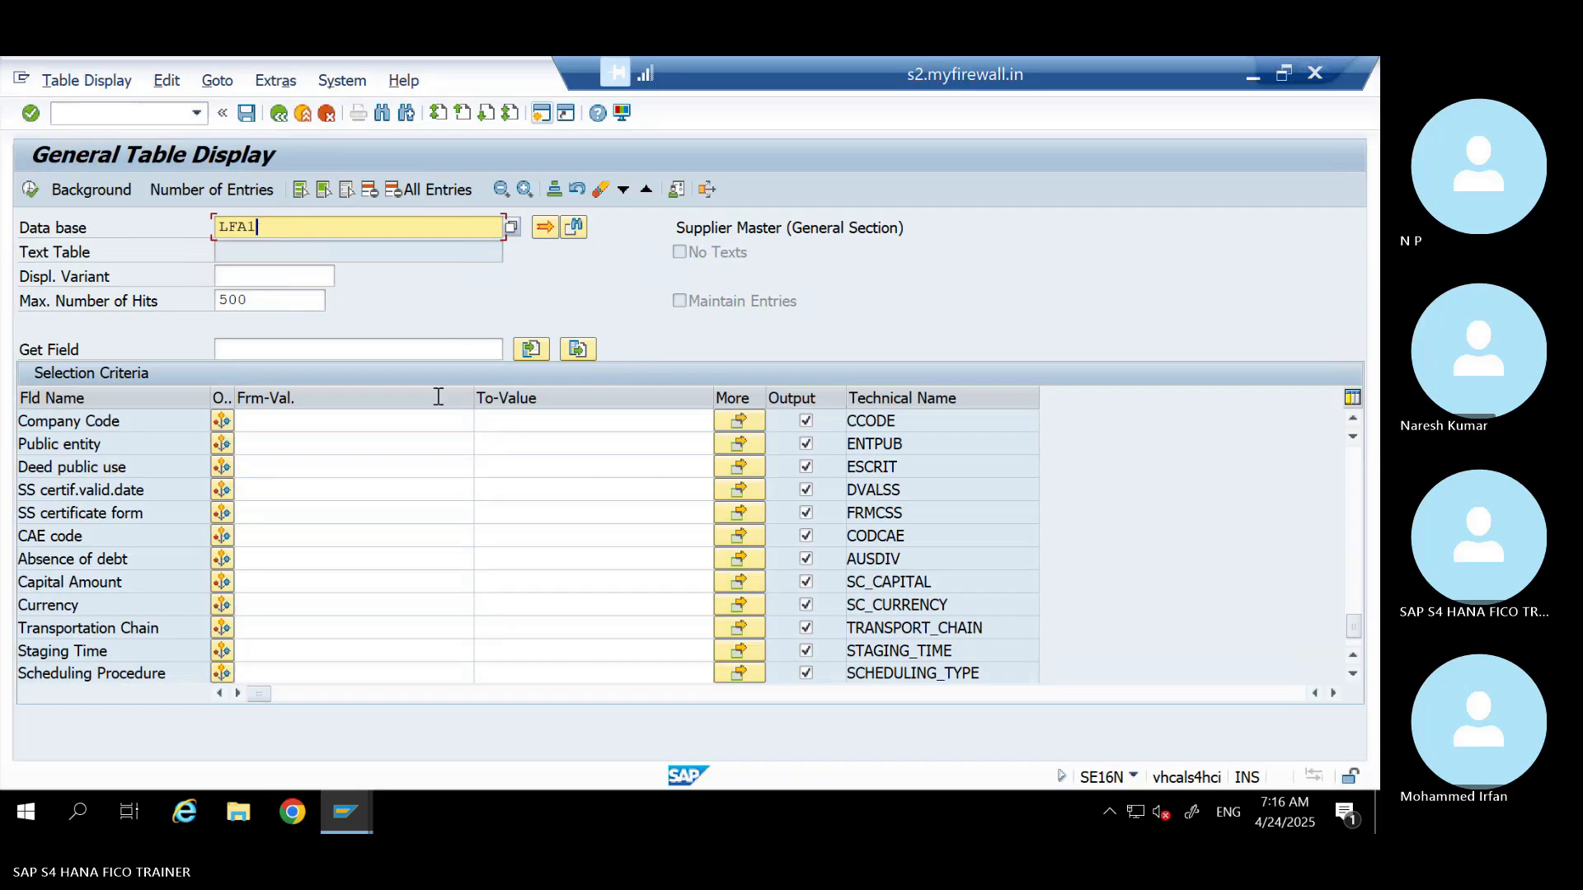
# Try running the LFA1 selection with company code IN15, then clear that value
pyautogui.click(268, 424)
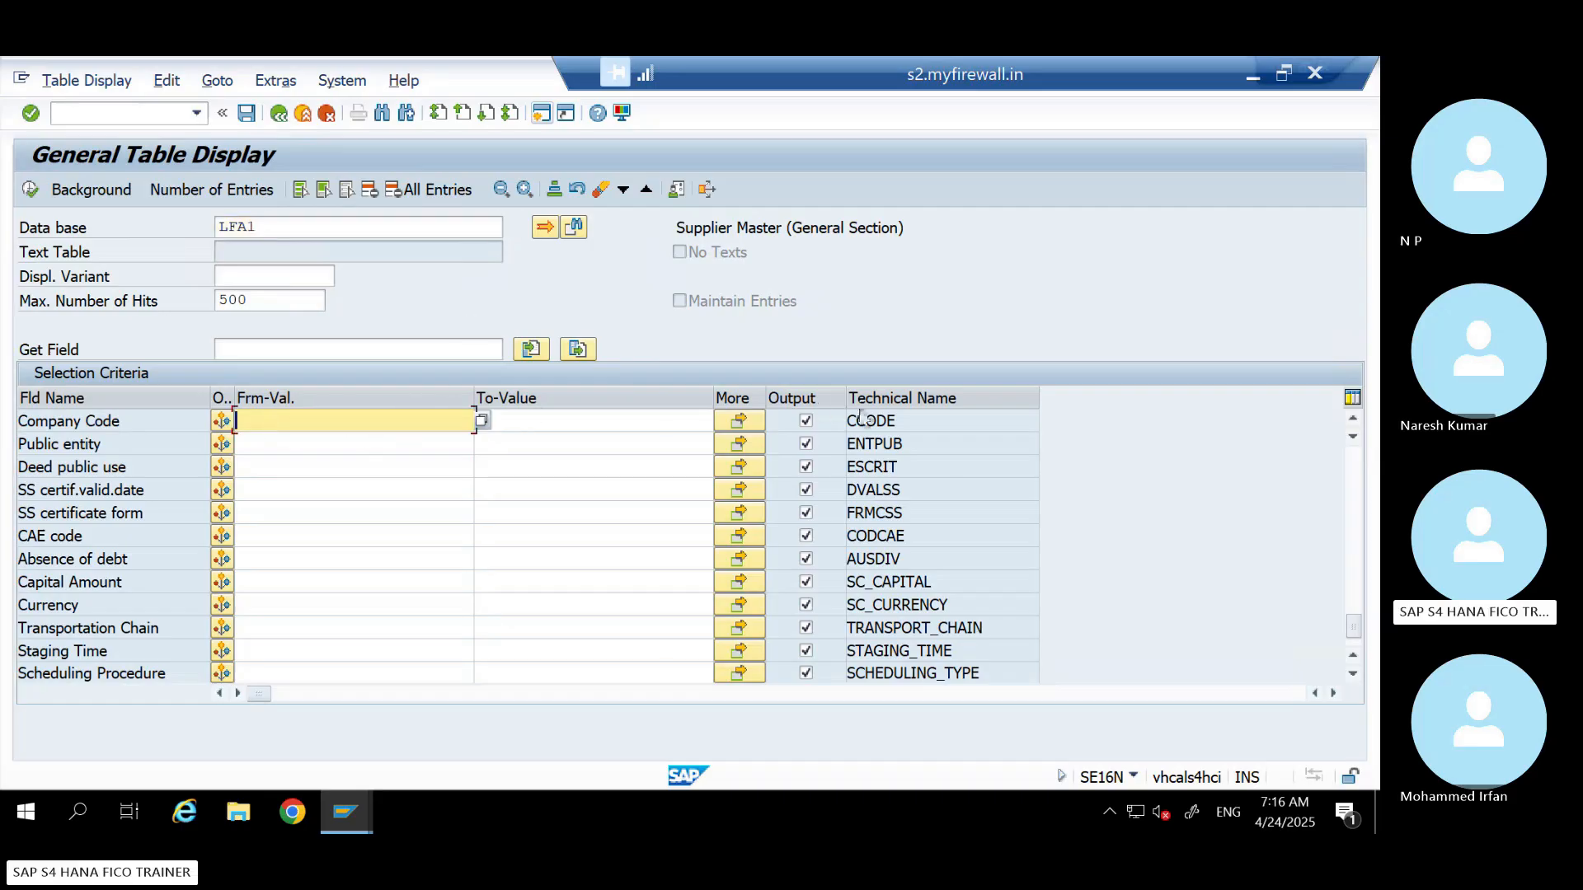
pyautogui.write('in15')
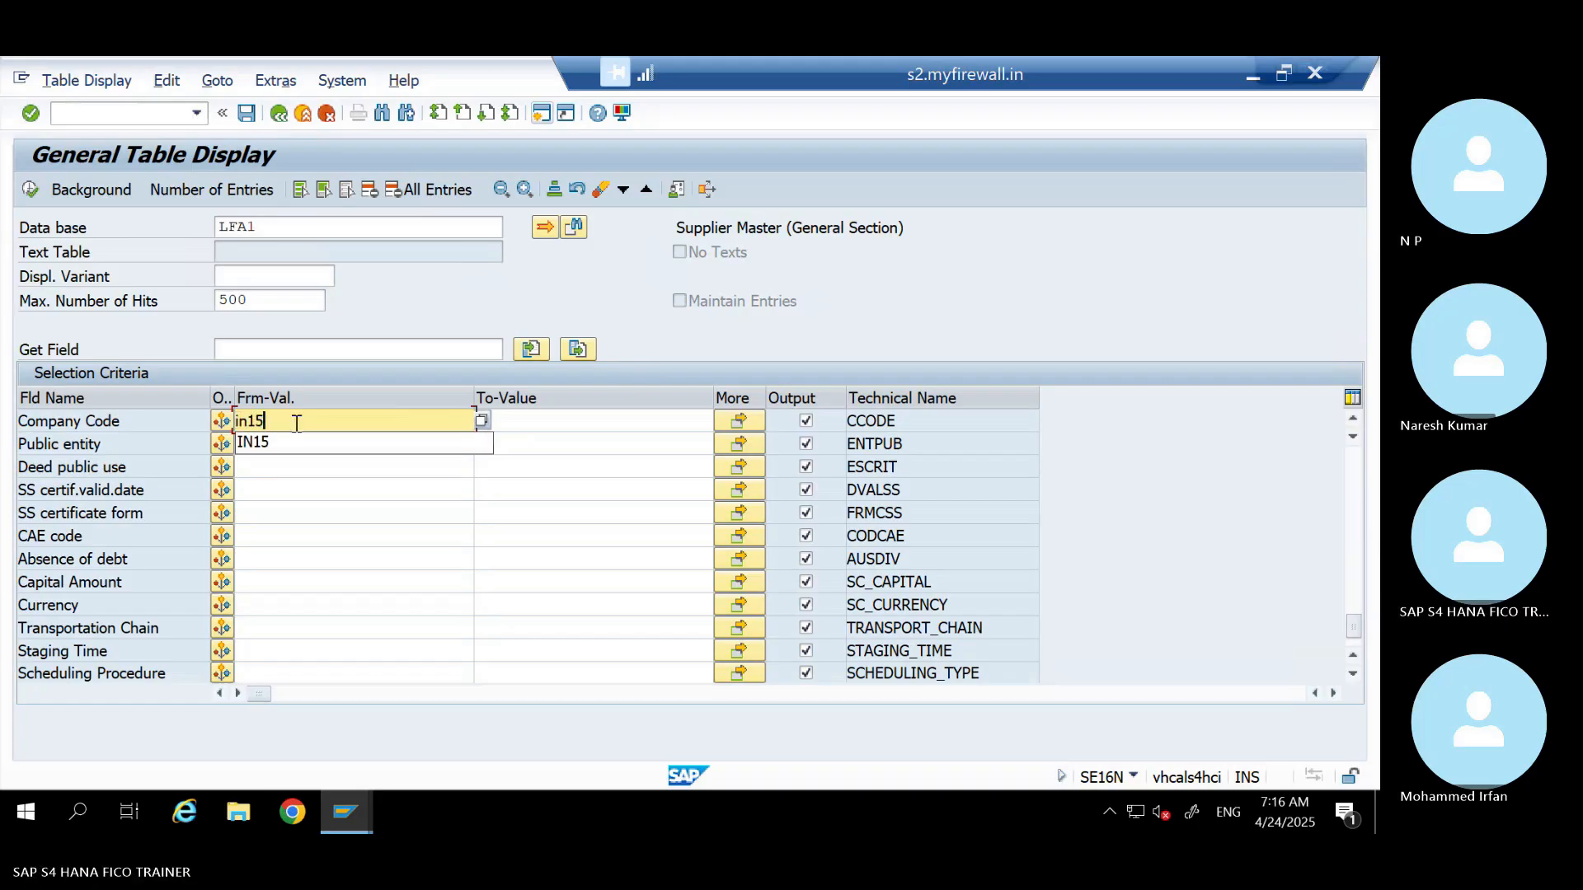
pyautogui.click(31, 191)
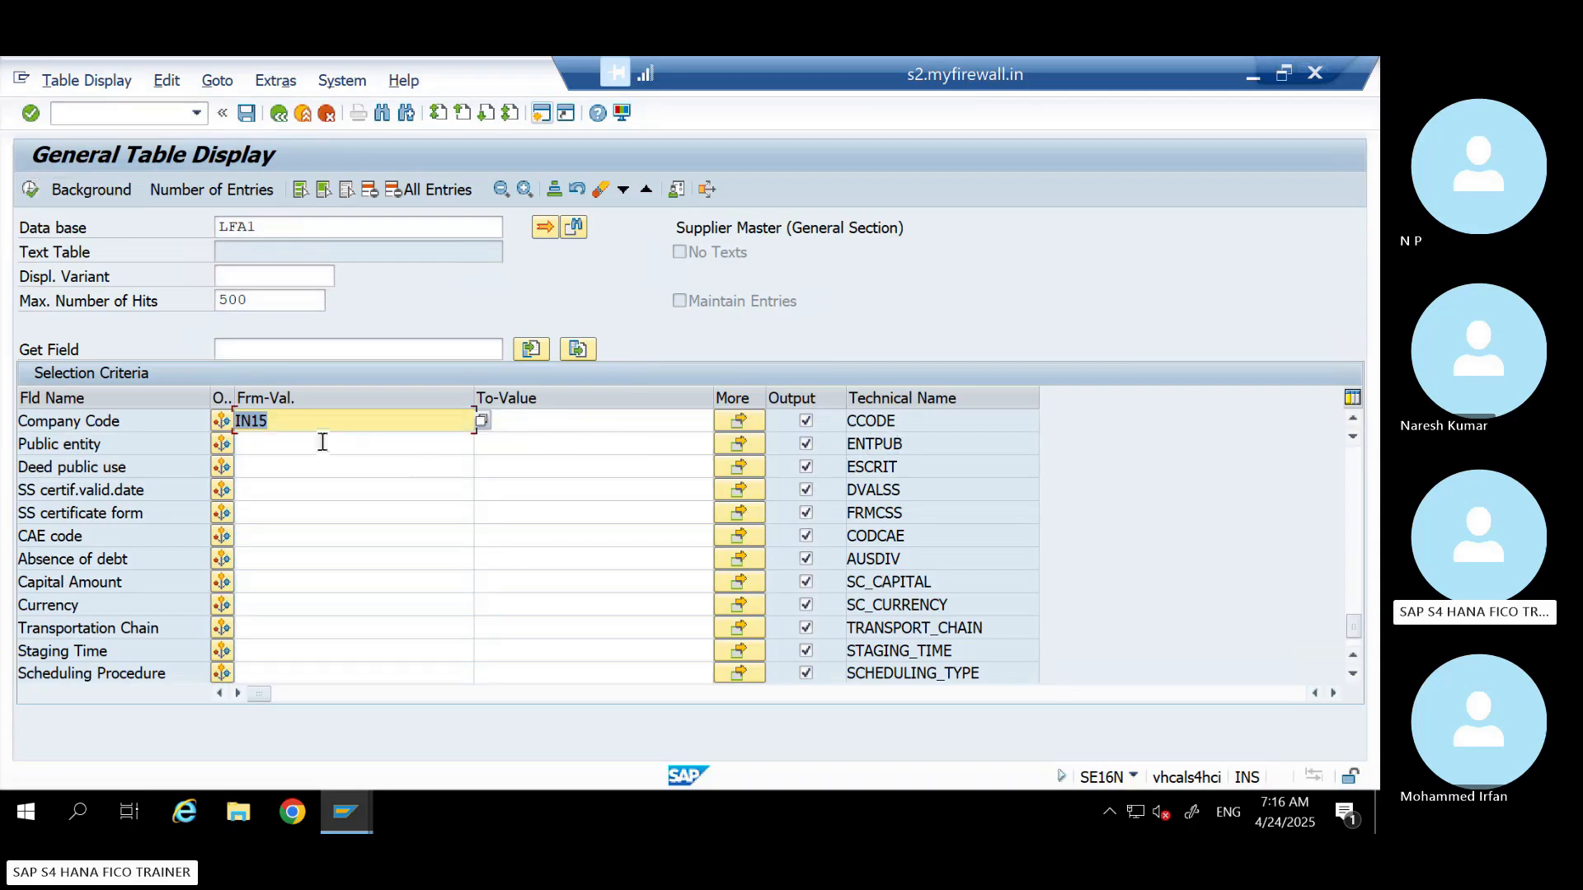
pyautogui.press('BackSpace')
# Restrict the LFA1 selection to account group SMDV and display the matching suppliers
pyautogui.moveTo(1353, 626); pyautogui.dragTo(1353, 456)
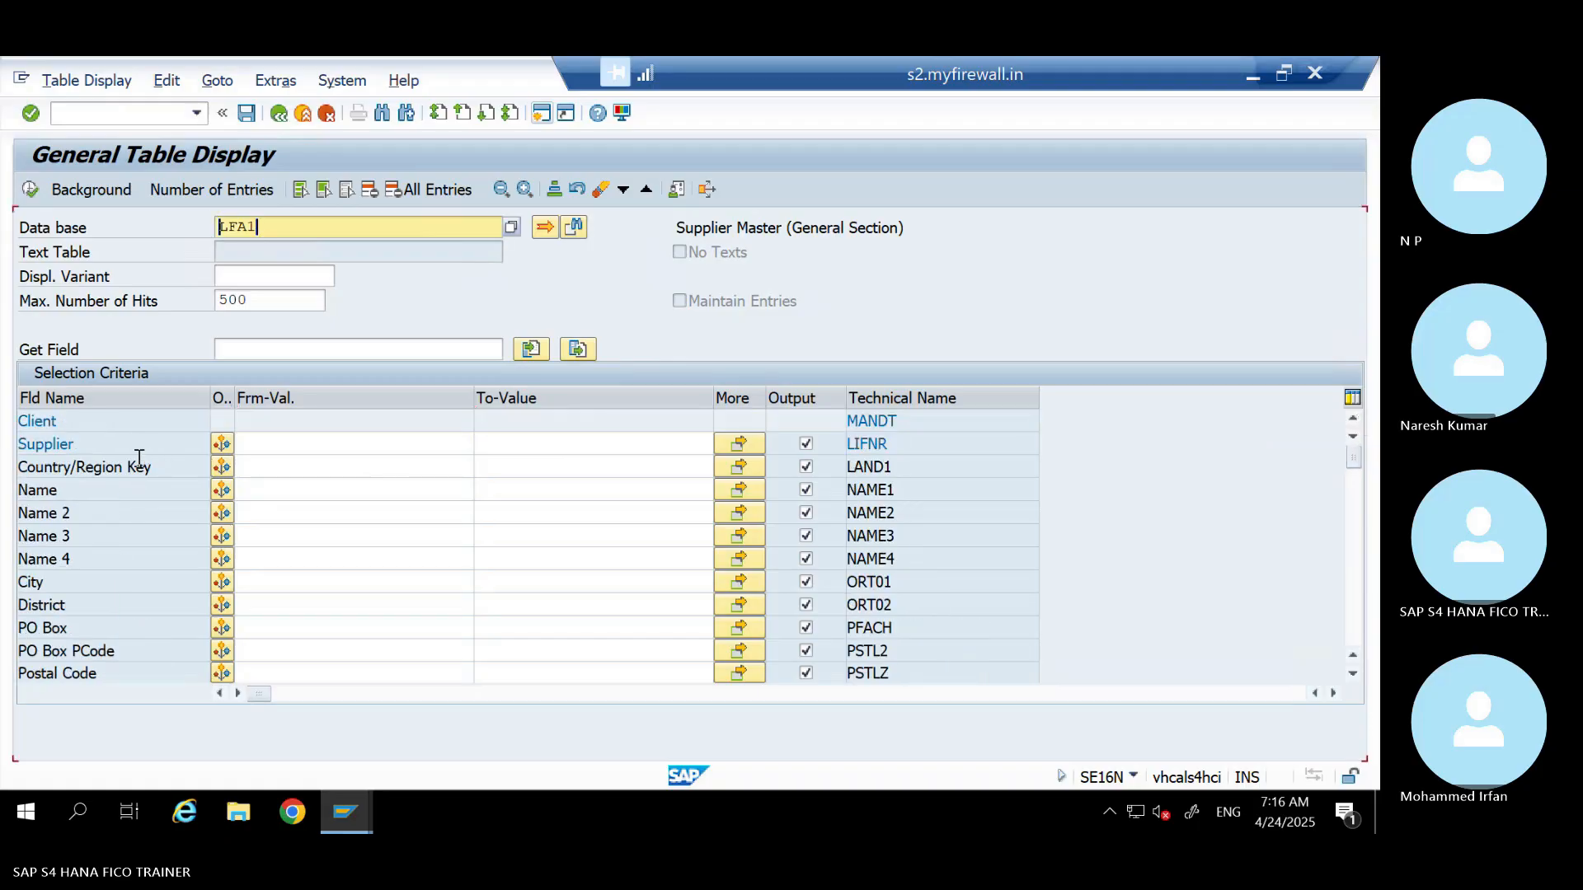
pyautogui.click(286, 465)
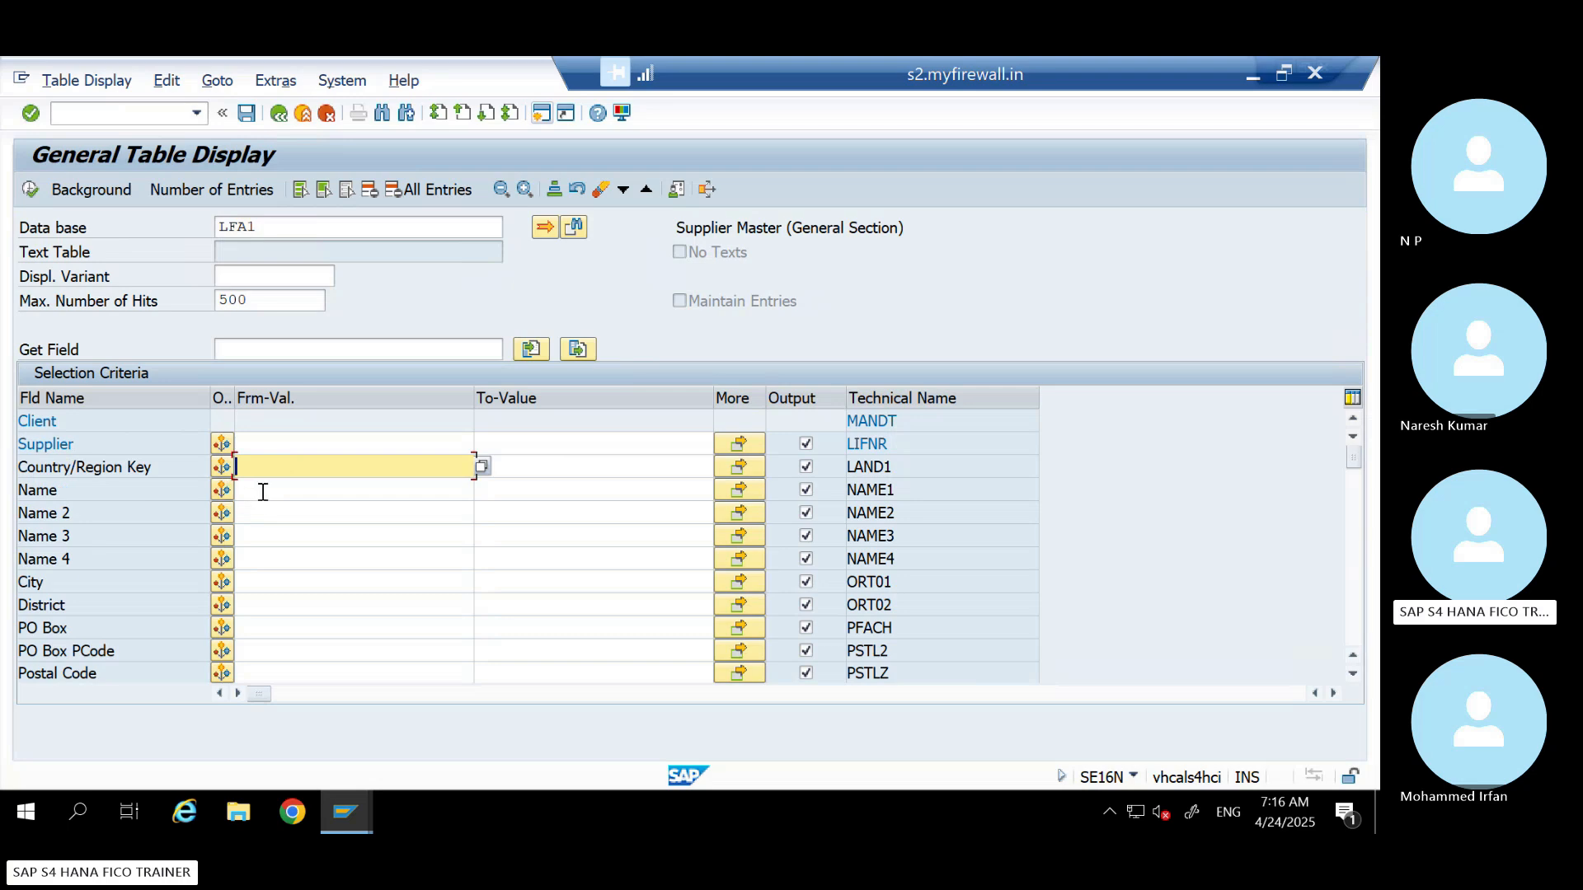
pyautogui.click(262, 492)
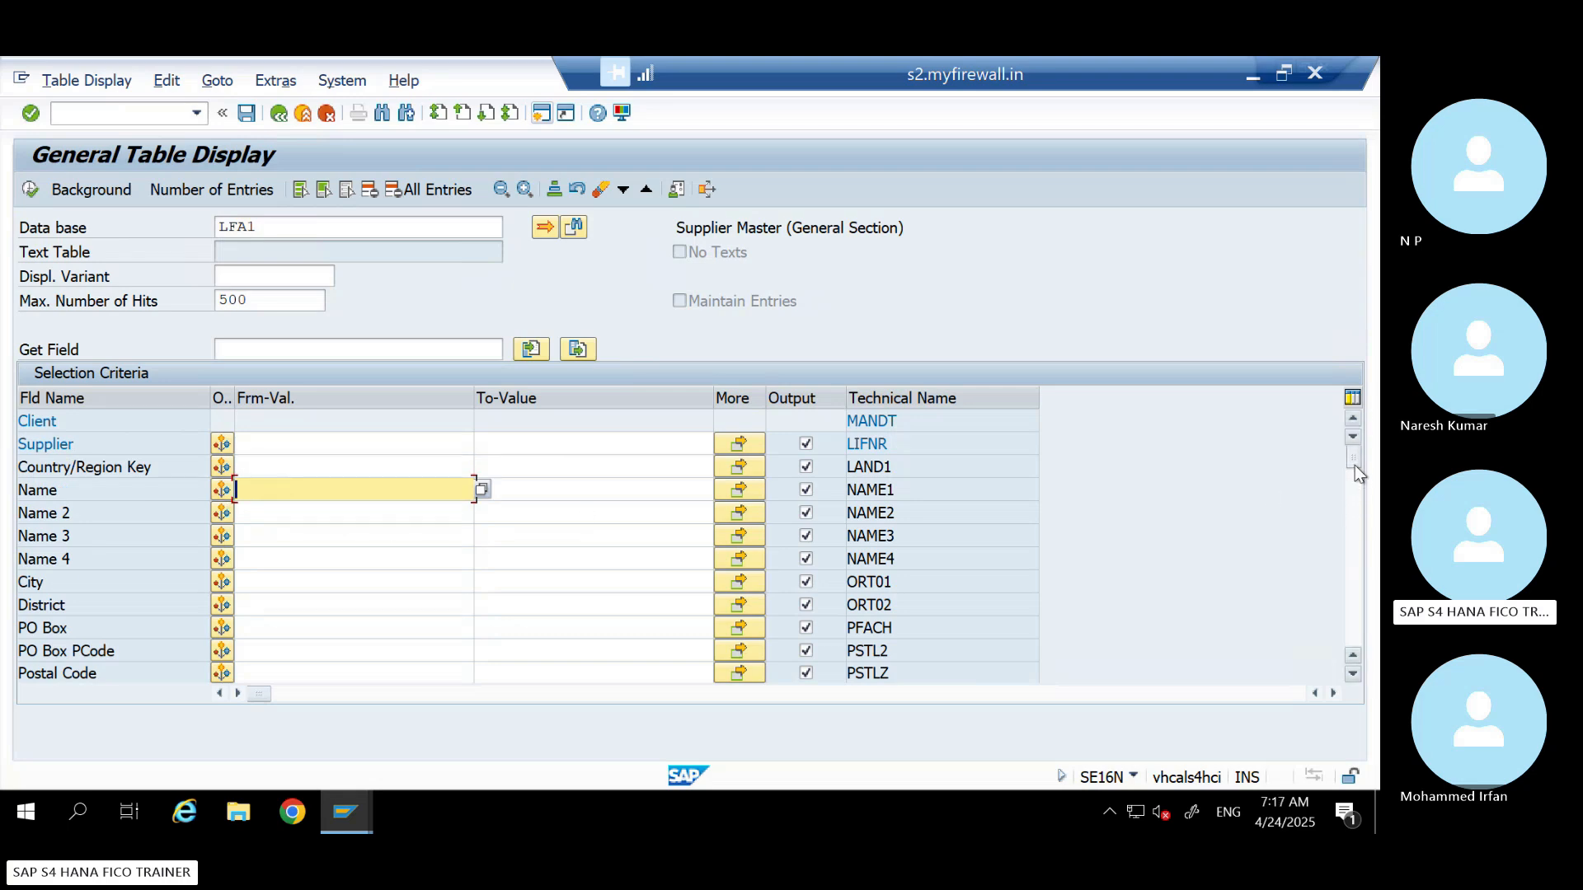
pyautogui.moveTo(1359, 467); pyautogui.dragTo(1352, 481)
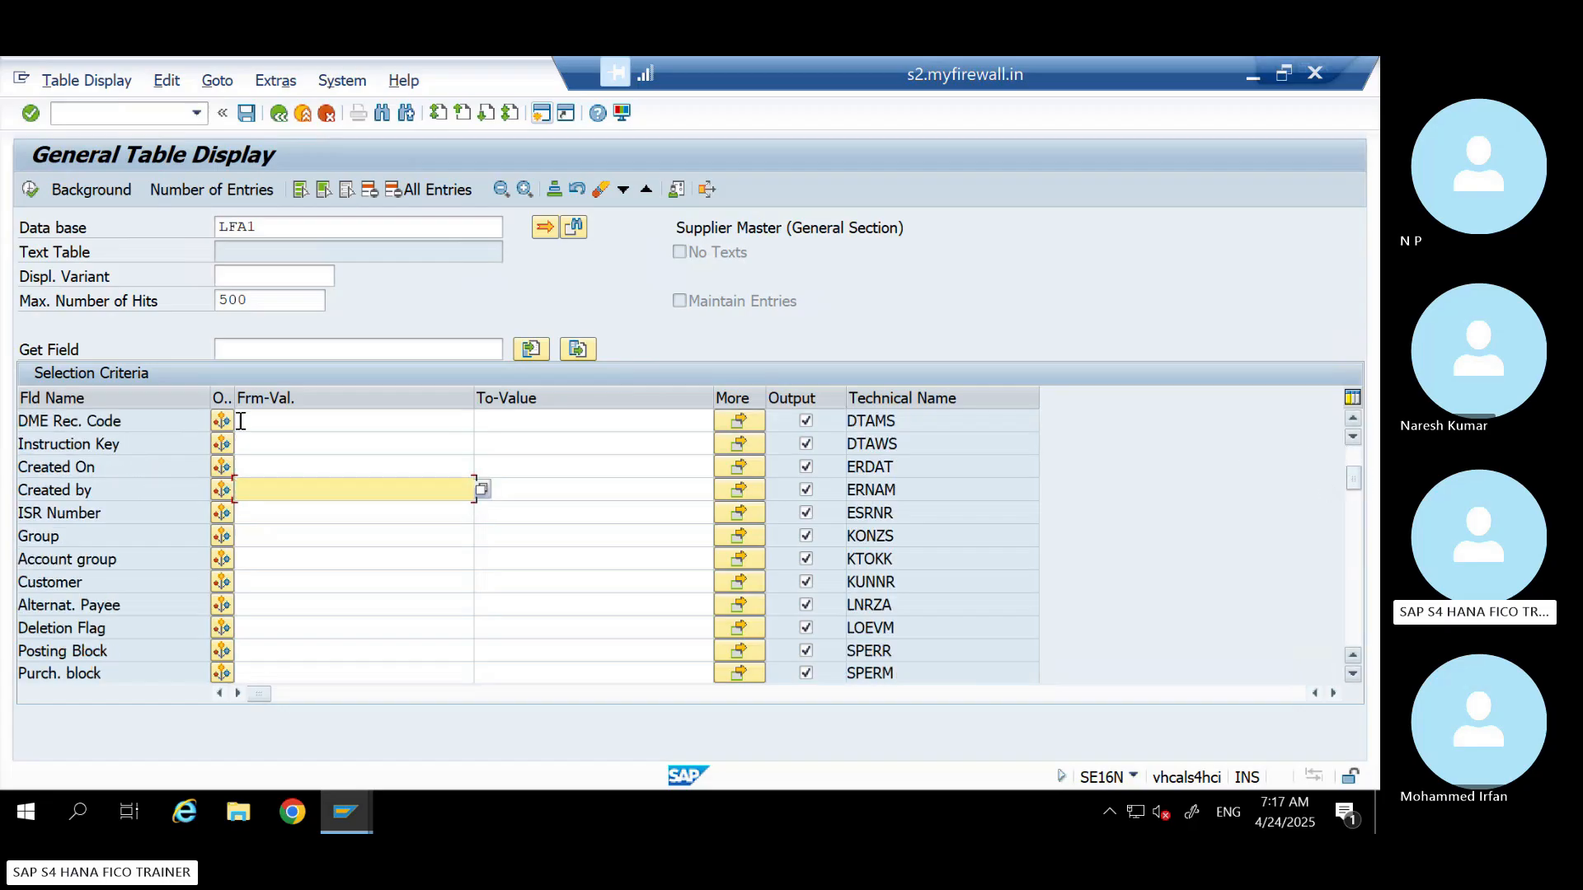
pyautogui.click(265, 534)
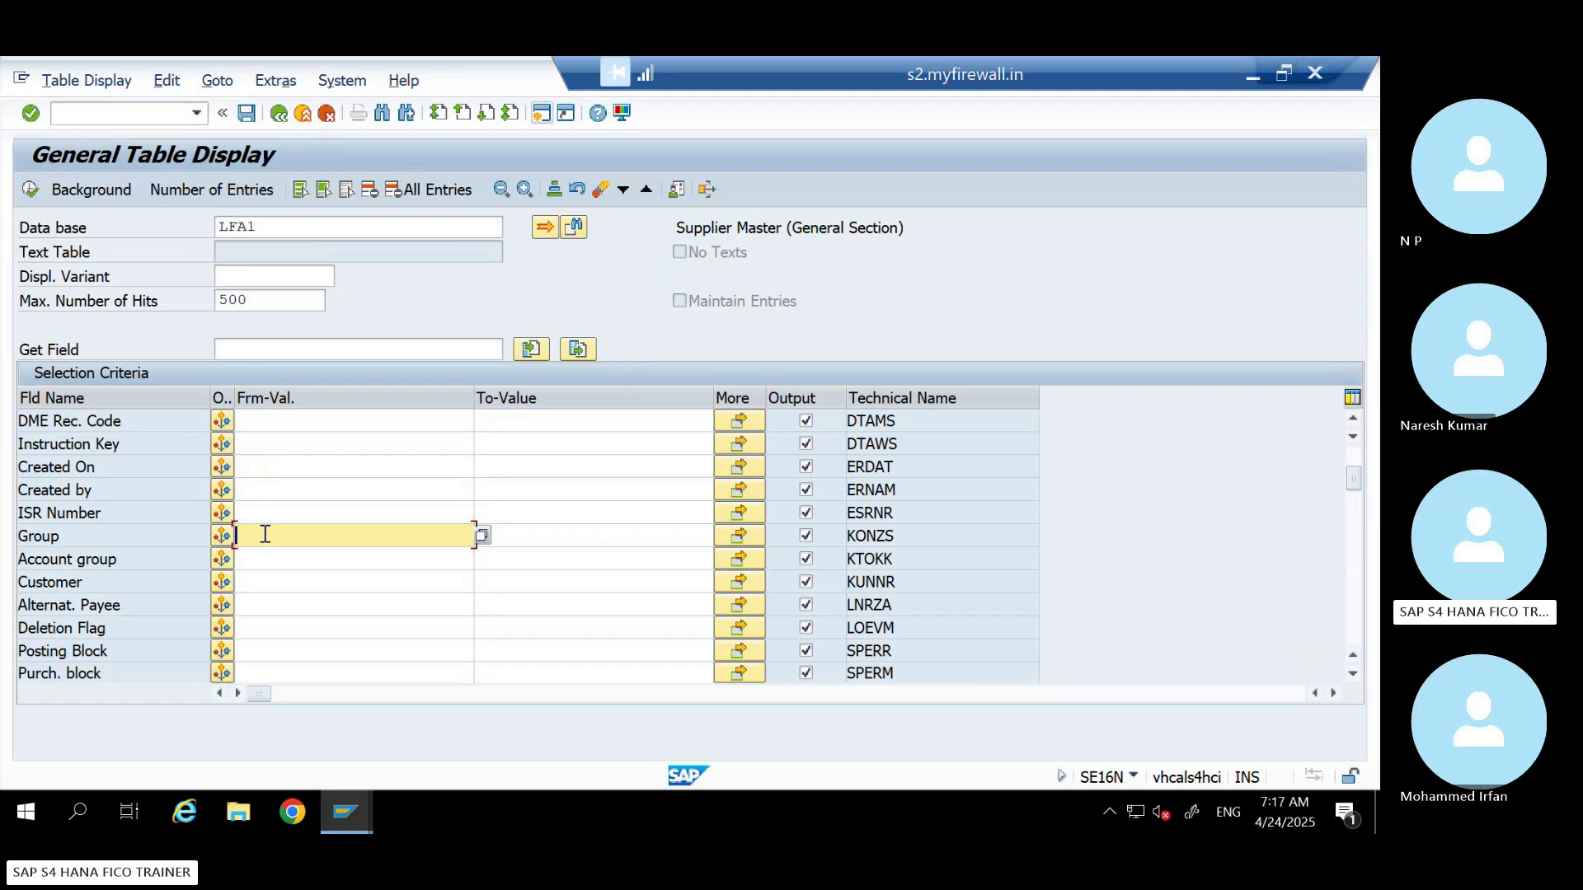
pyautogui.click(262, 567)
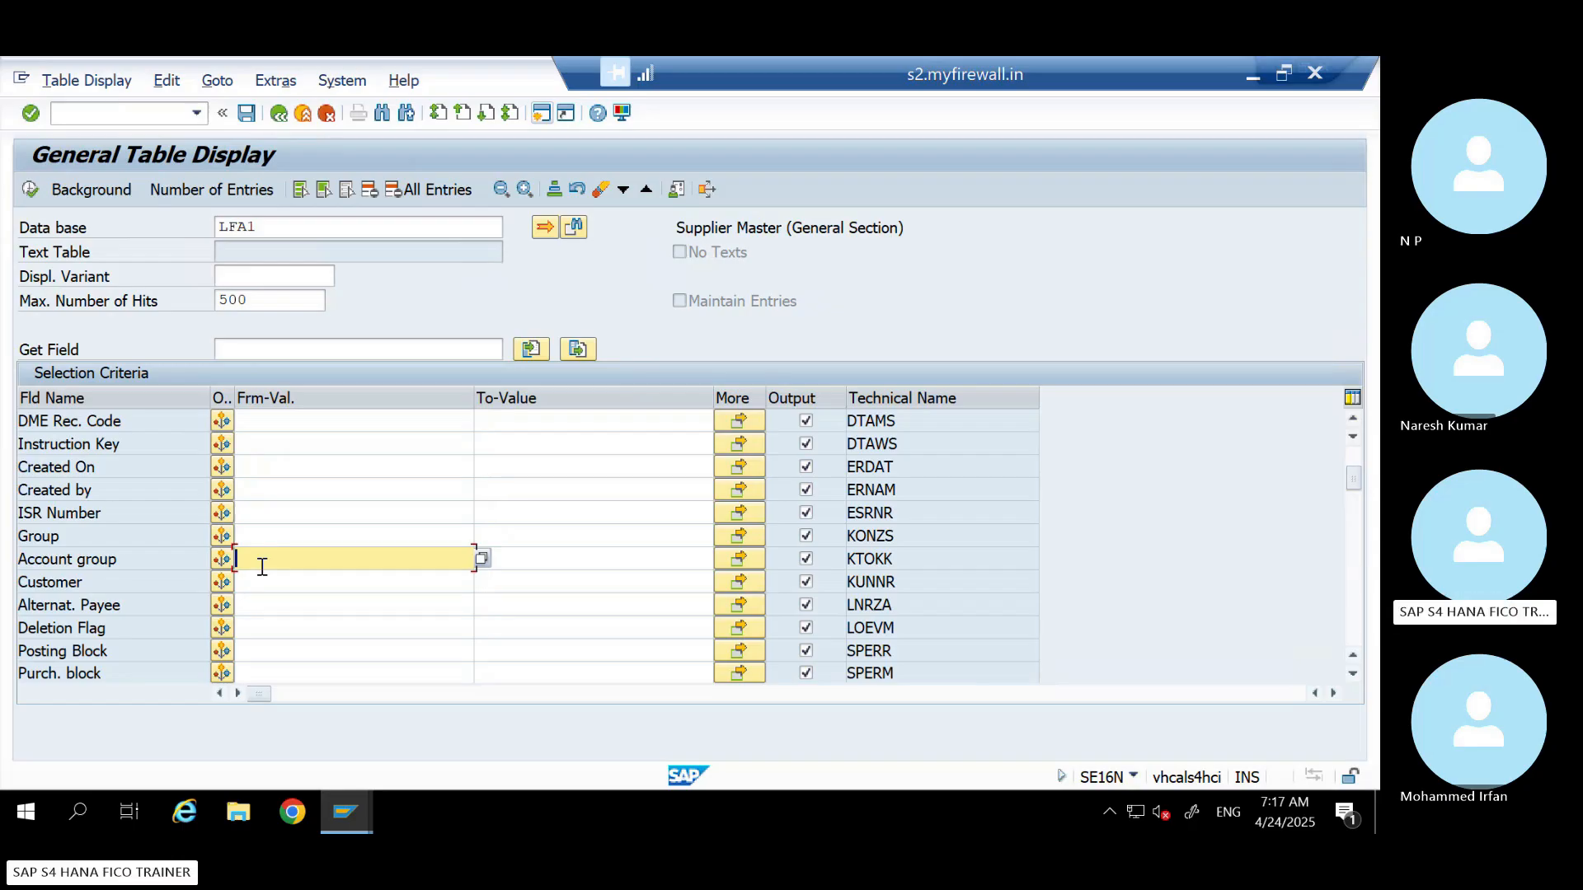
pyautogui.write('sm')
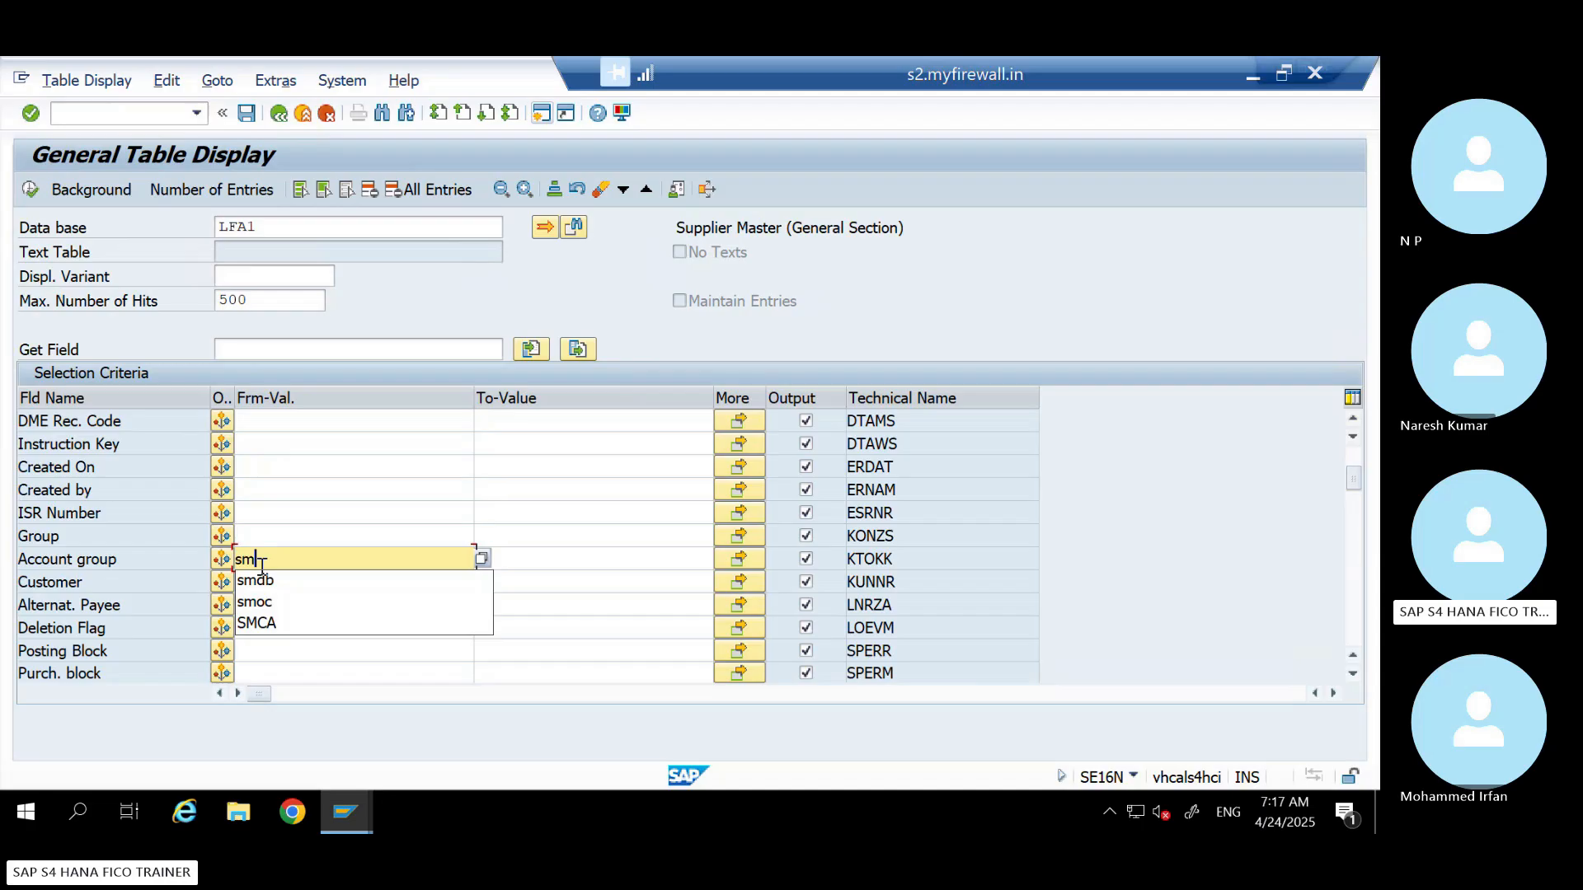
pyautogui.write('cv')
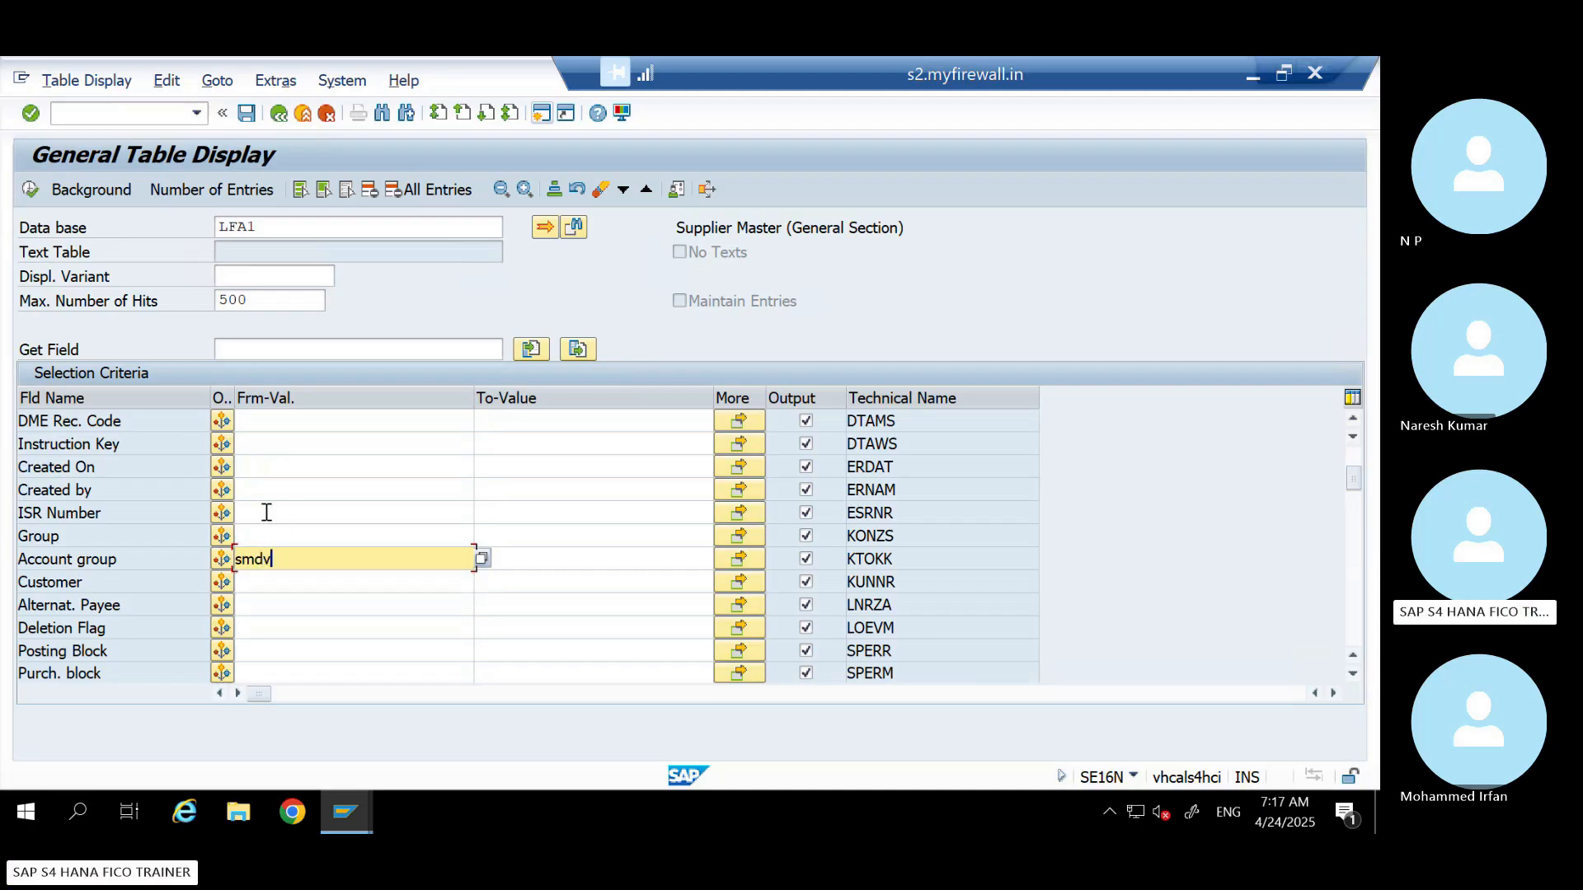
pyautogui.click(32, 191)
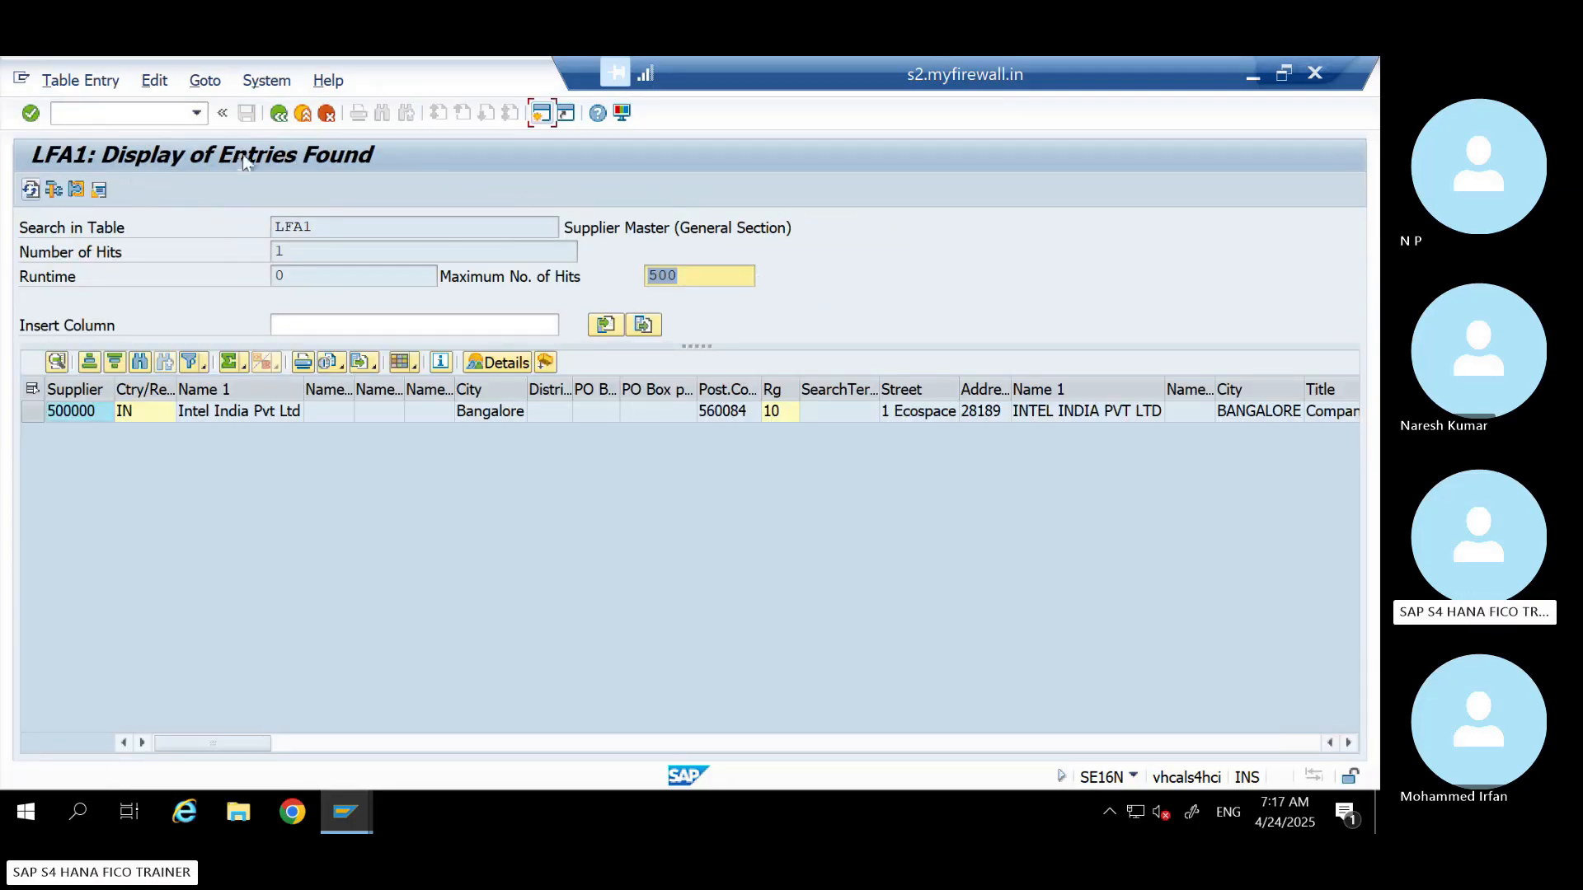
# Return to the LFA1 selection and clear the account group value
pyautogui.click(280, 119)
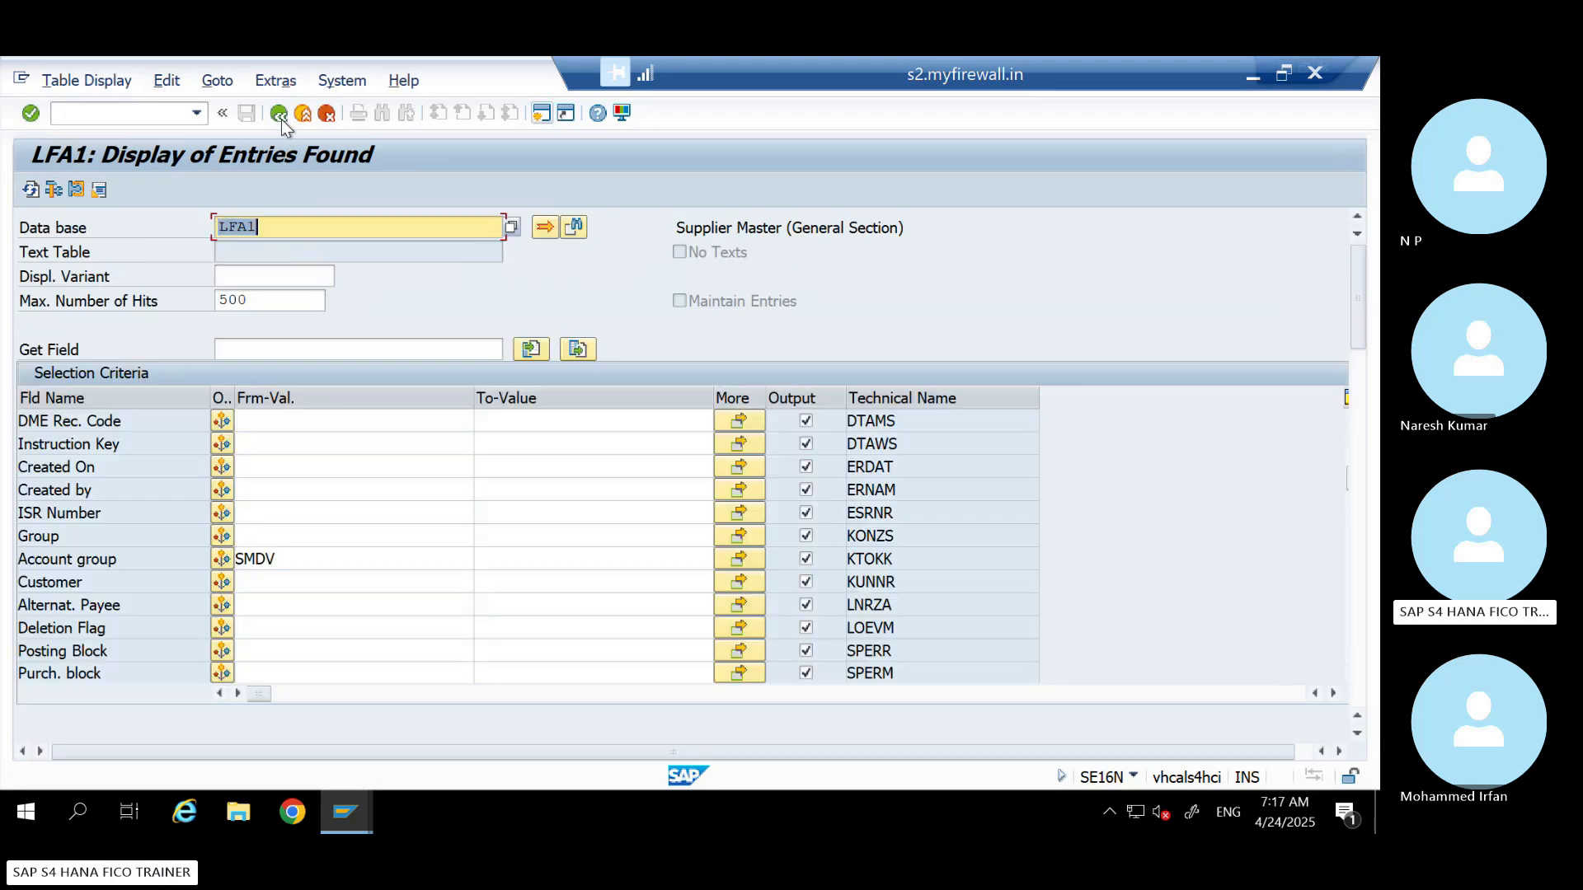
pyautogui.click(288, 556)
pyautogui.press('BackSpace')
pyautogui.press('BackSpace')
pyautogui.press('BackSpace')
pyautogui.press('BackSpace')
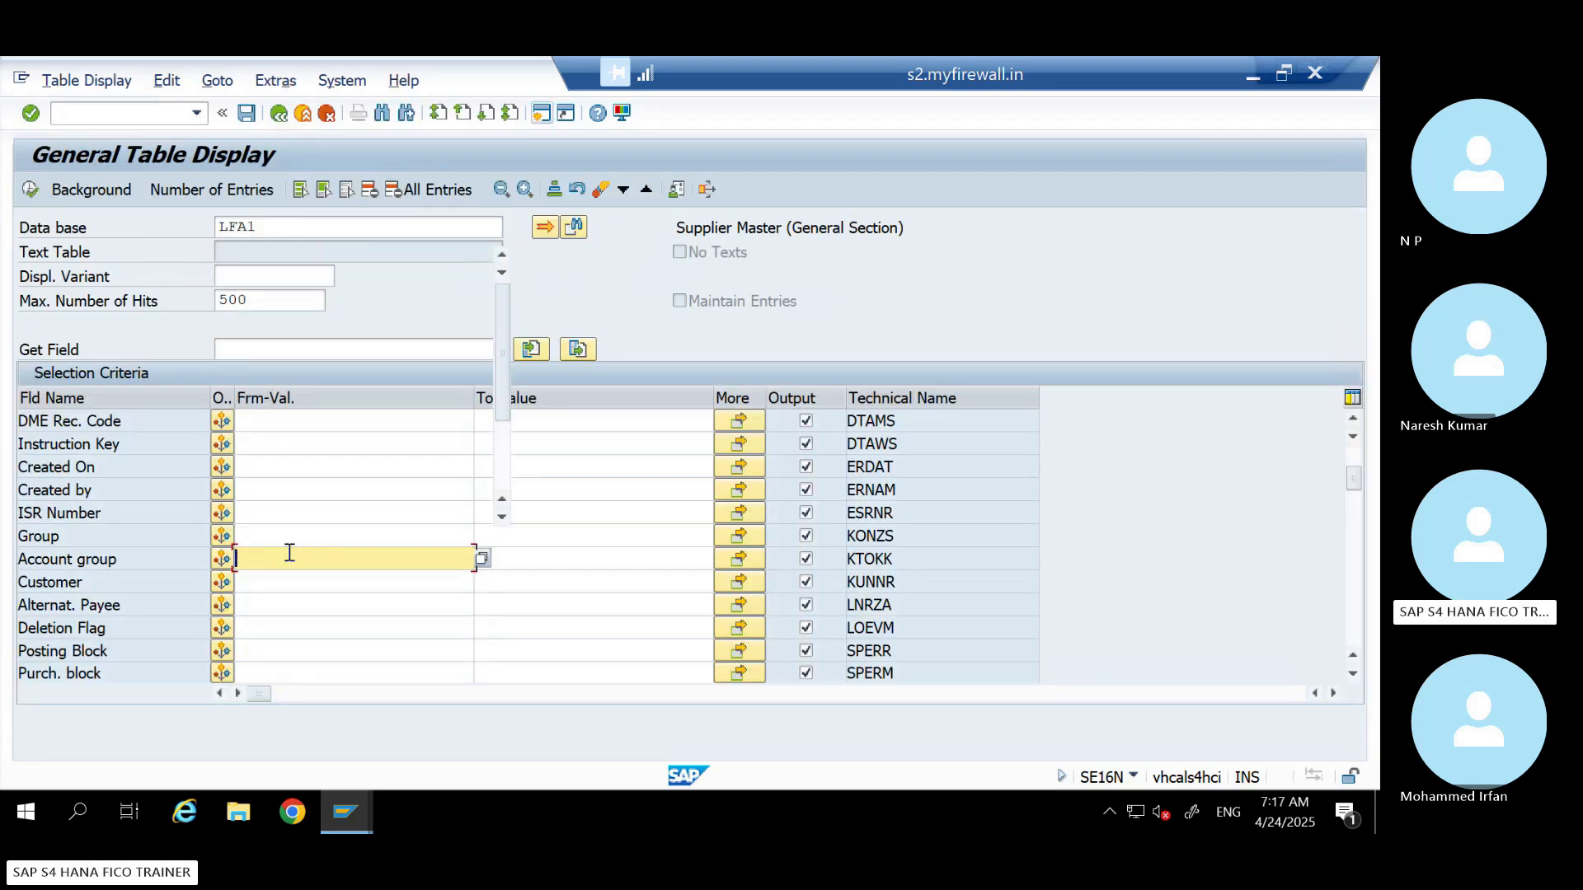
pyautogui.click(718, 313)
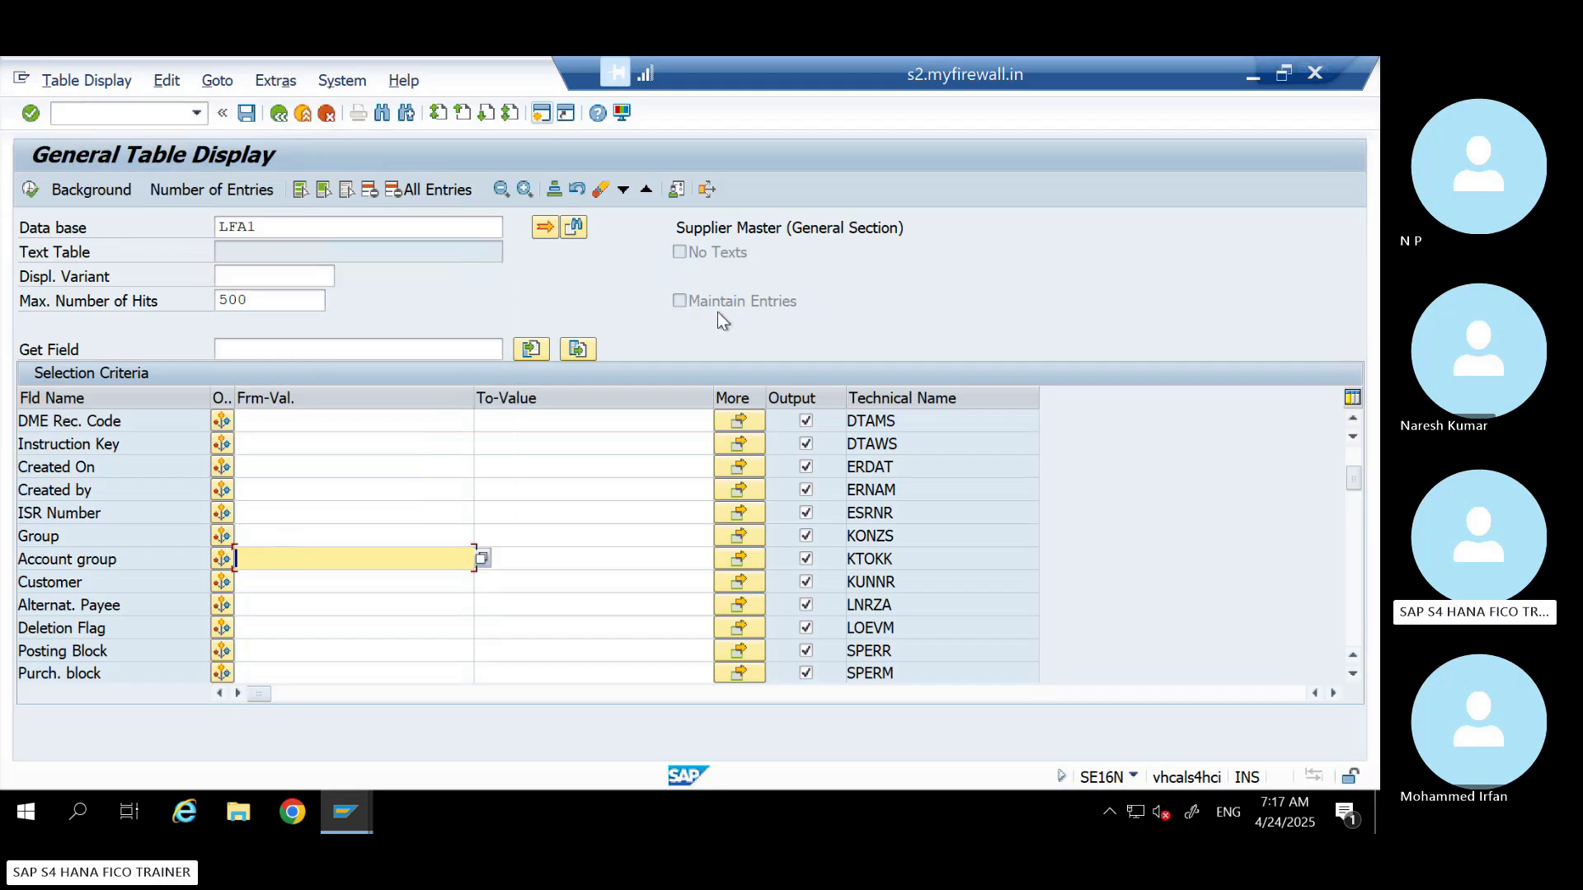
# Restart transaction SE16N and load the business partner general data table BUT000
pyautogui.press('F3')
pyautogui.write('se16n')
pyautogui.press('Return')
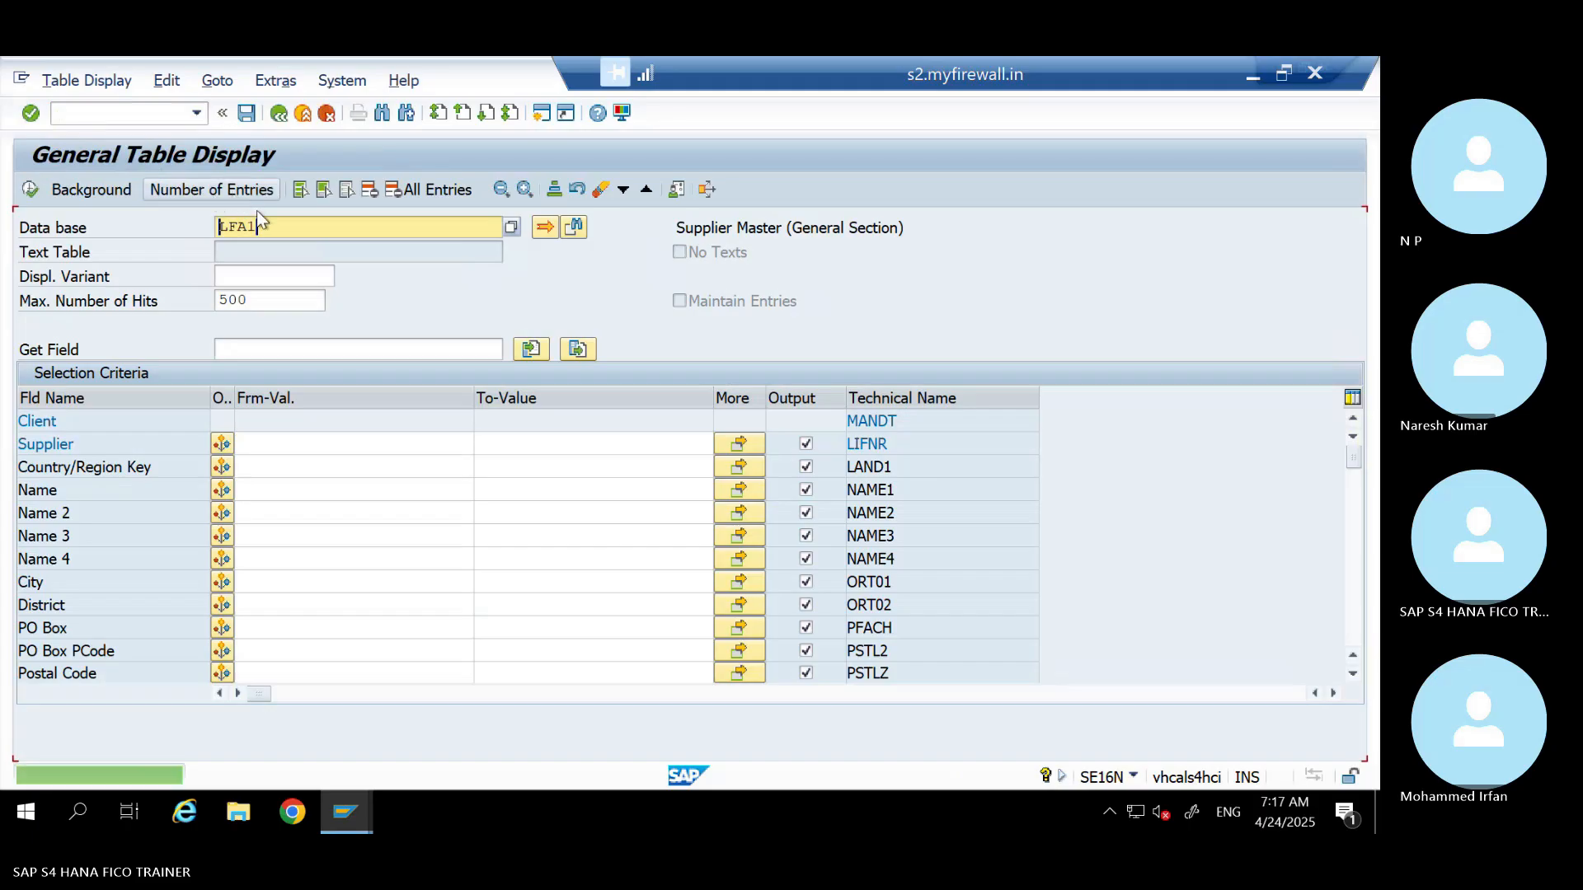
pyautogui.press('BackSpace')
pyautogui.press('BackSpace')
pyautogui.press('BackSpace')
pyautogui.press('BackSpace')
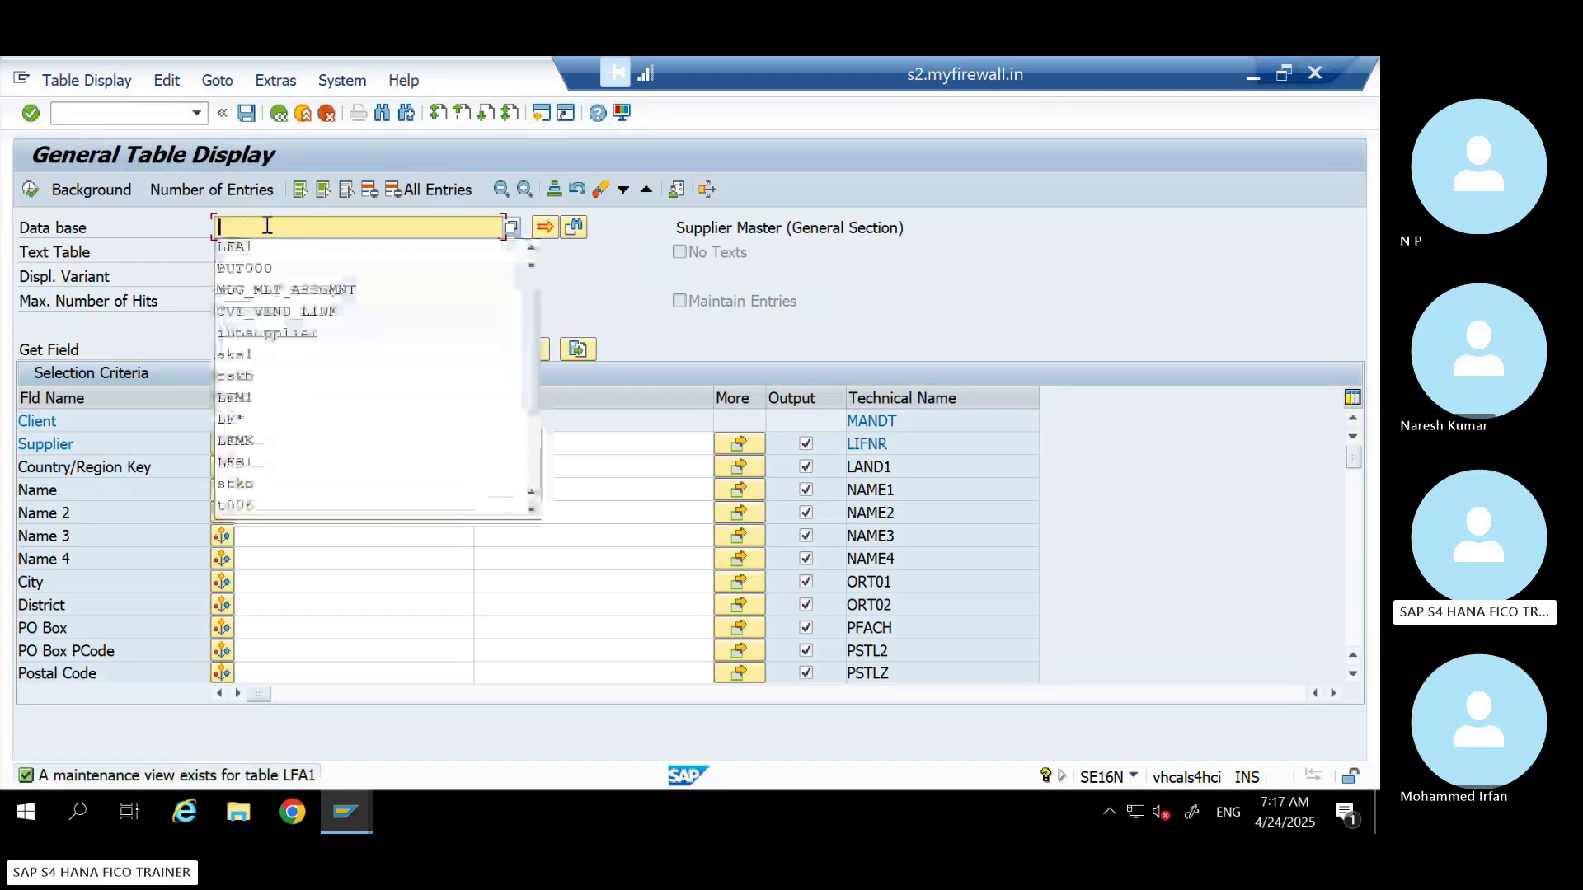
pyautogui.write('but000')
pyautogui.press('Return')
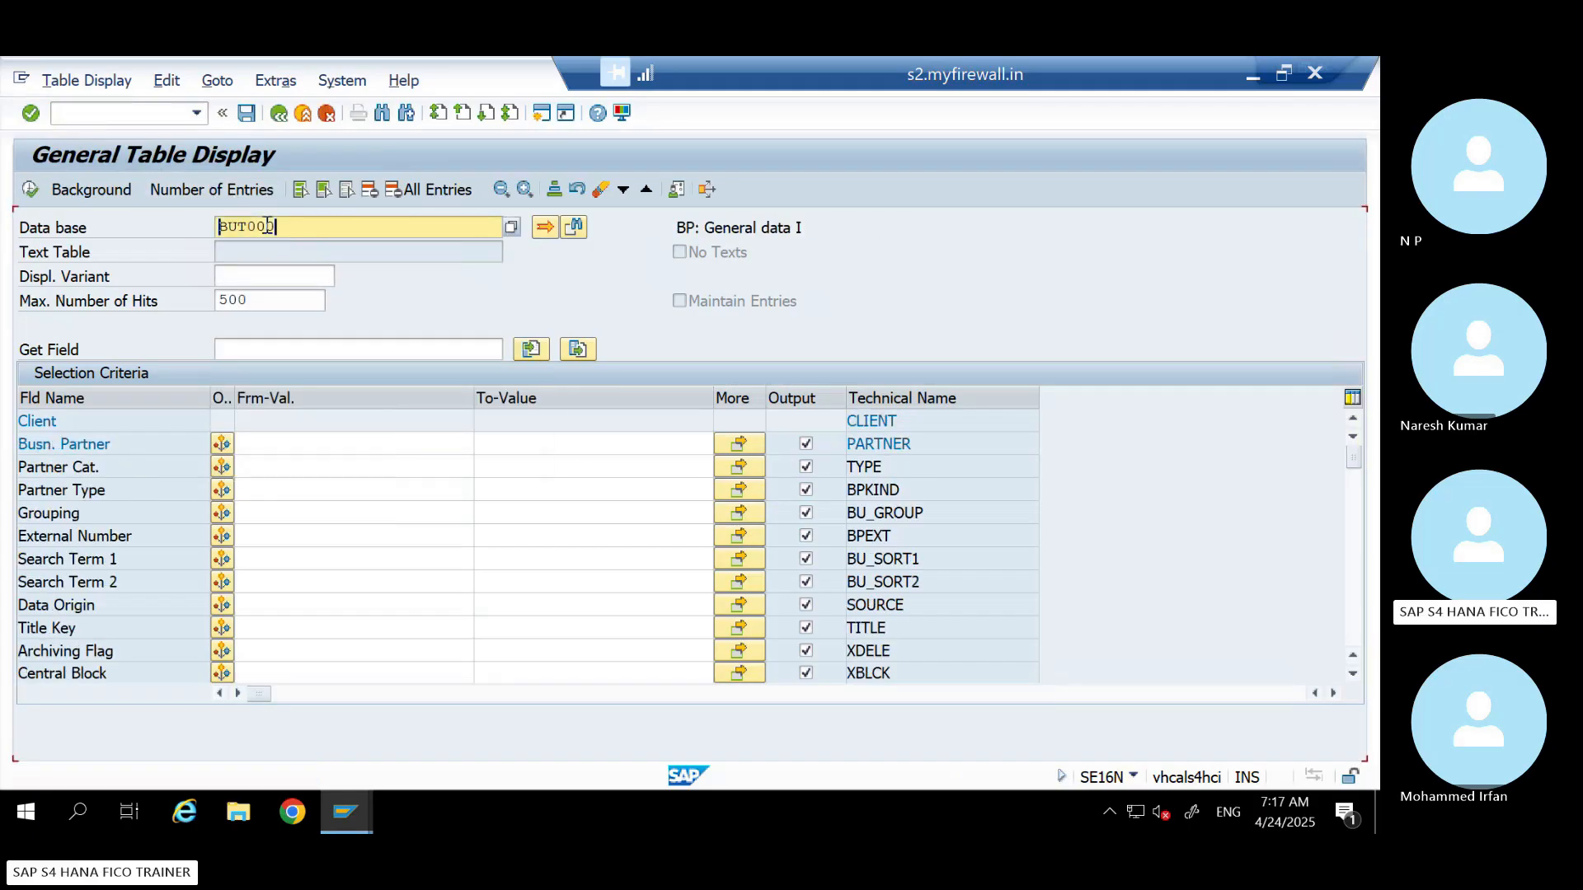
# Set the BUT000 Grouping criterion to SMDB and display the matching business partners
pyautogui.click(262, 519)
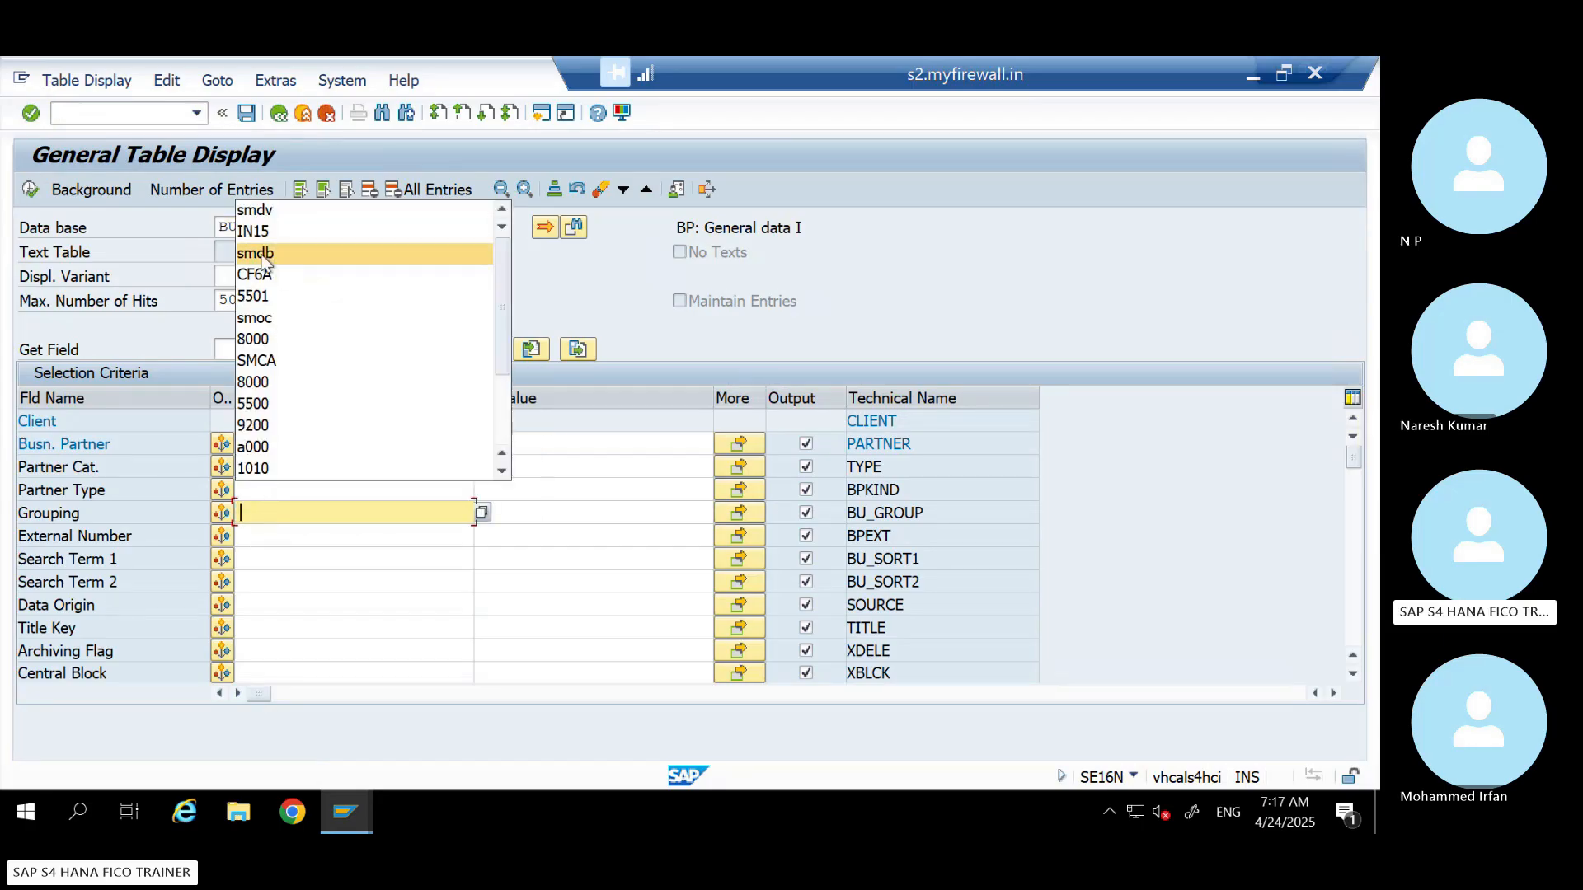
pyautogui.click(264, 259)
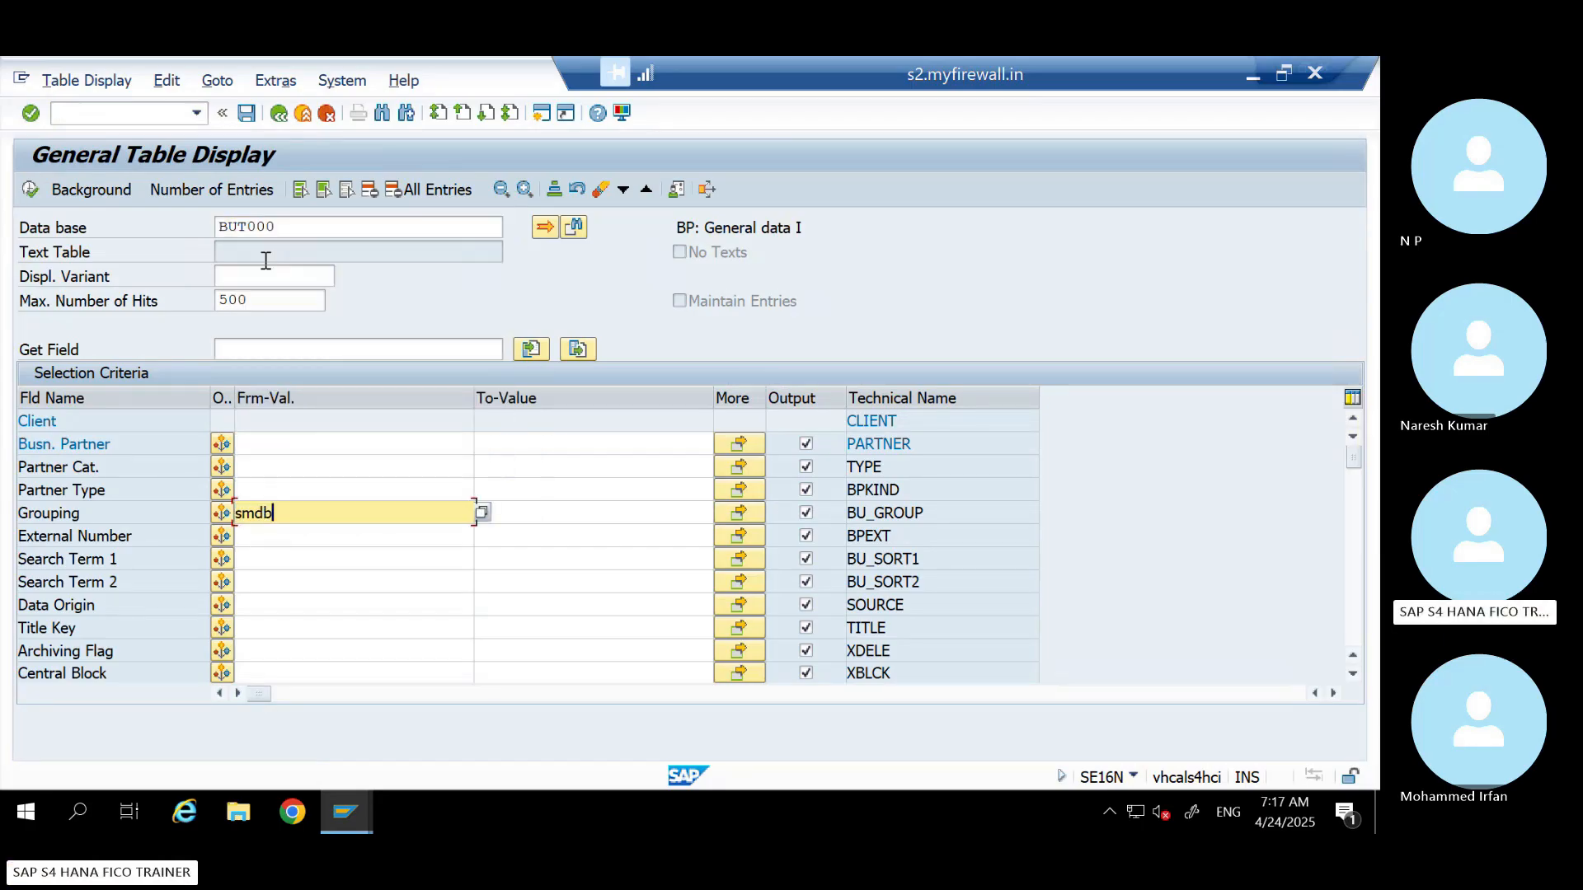
pyautogui.click(29, 192)
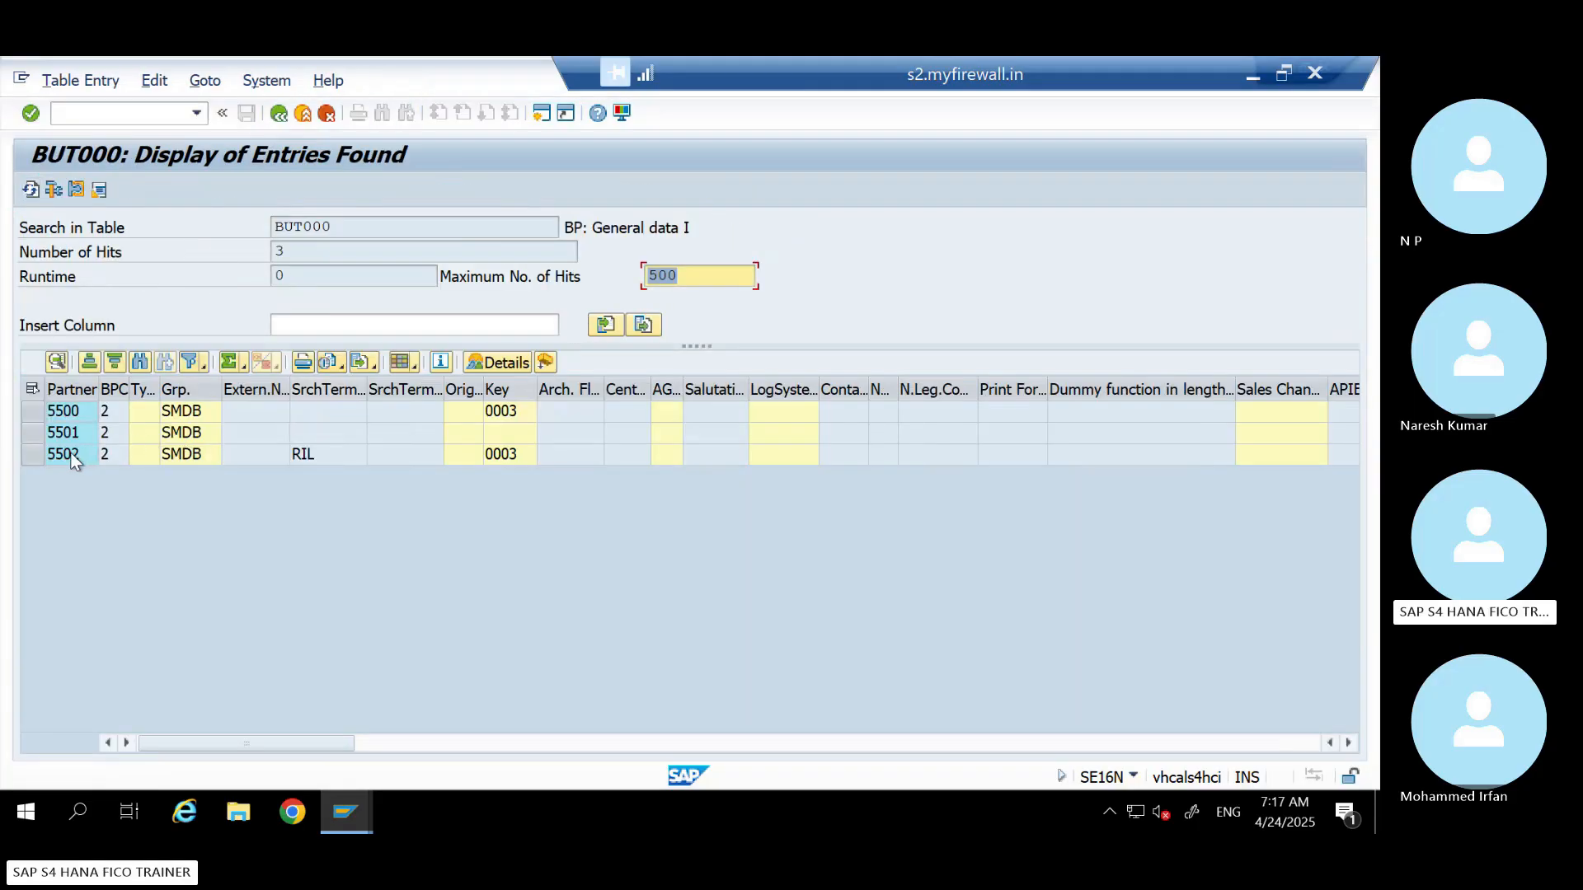
# Switch to the business partner display session and restart transaction BP
pyautogui.click(72, 455)
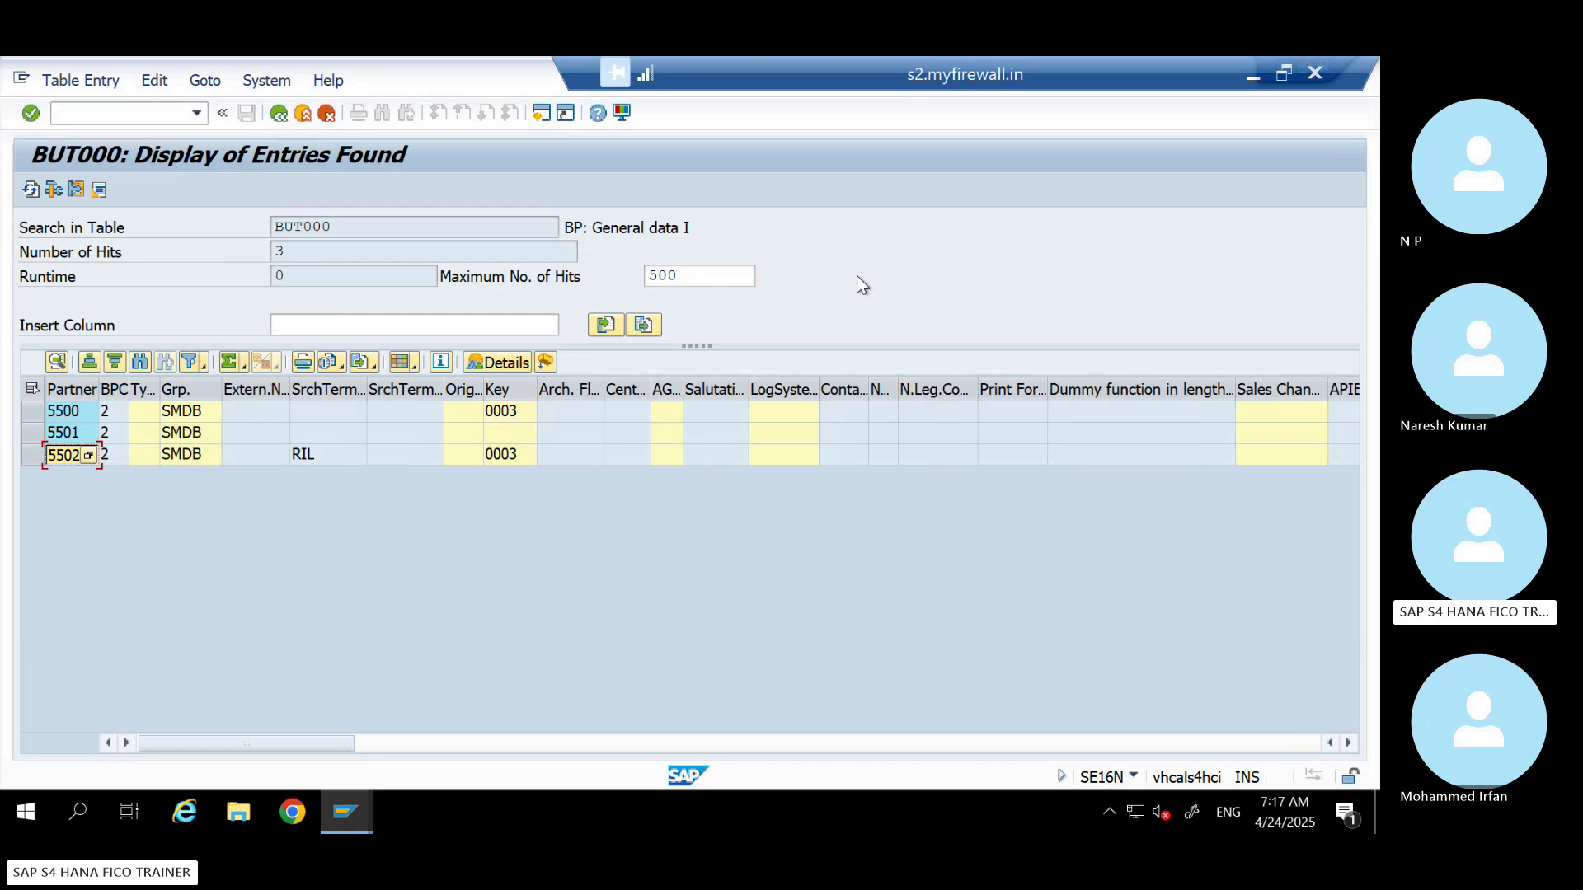
pyautogui.click(345, 815)
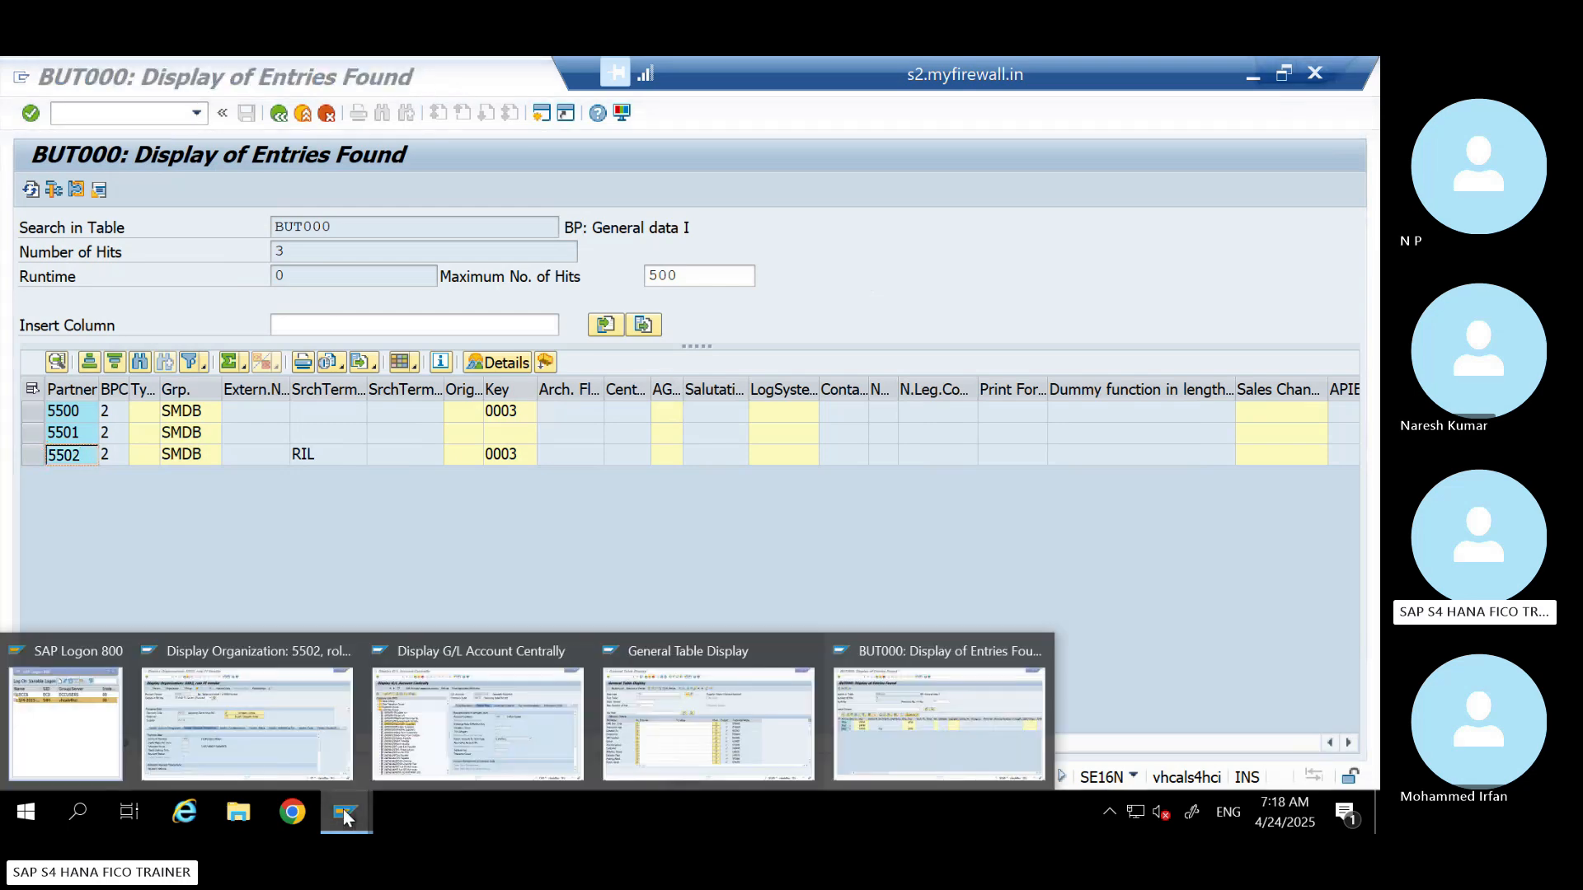
pyautogui.click(287, 748)
pyautogui.click(120, 113)
pyautogui.write('/n')
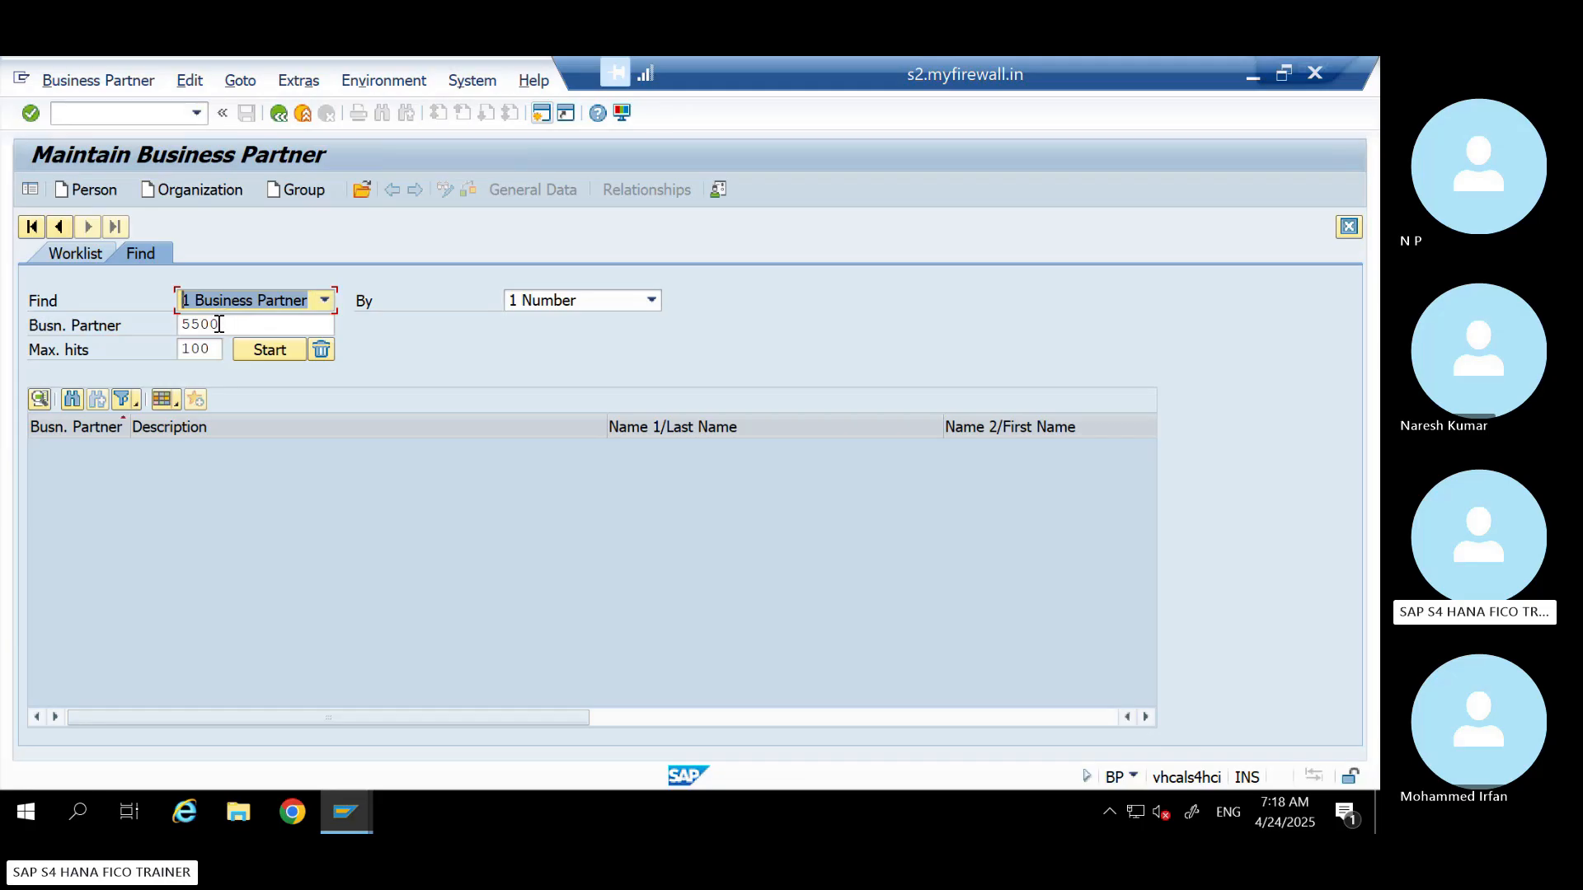
# Clear the Busn. Partner number from the search criteria
pyautogui.click(220, 324)
pyautogui.press('BackSpace')
pyautogui.press('BackSpace')
pyautogui.press('BackSpace')
pyautogui.press('BackSpace')
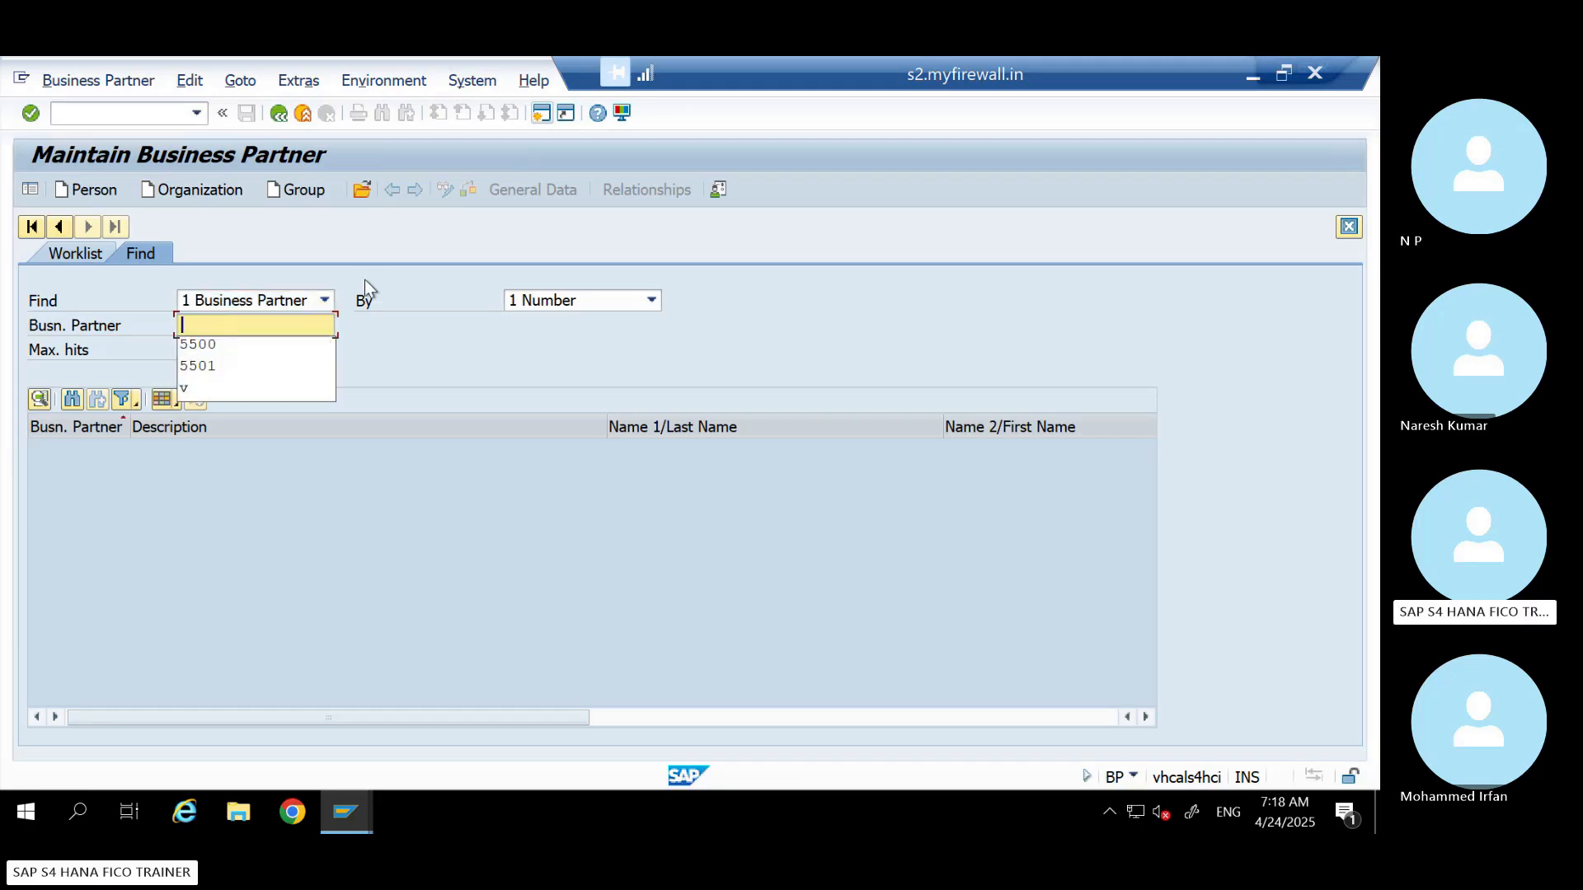
pyautogui.click(323, 300)
pyautogui.click(323, 300)
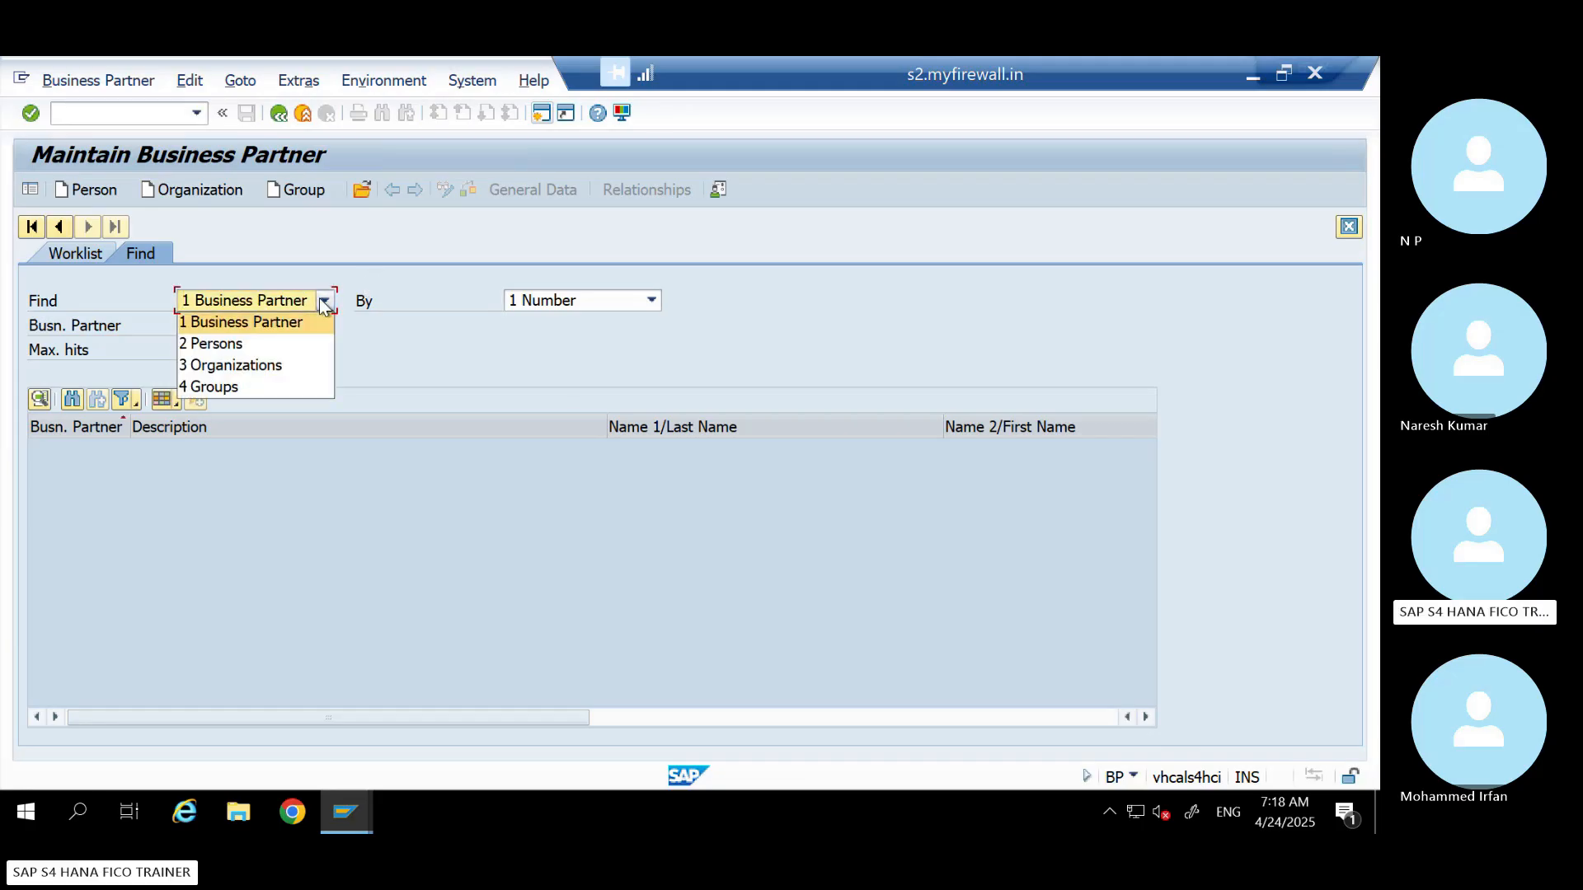
pyautogui.click(434, 344)
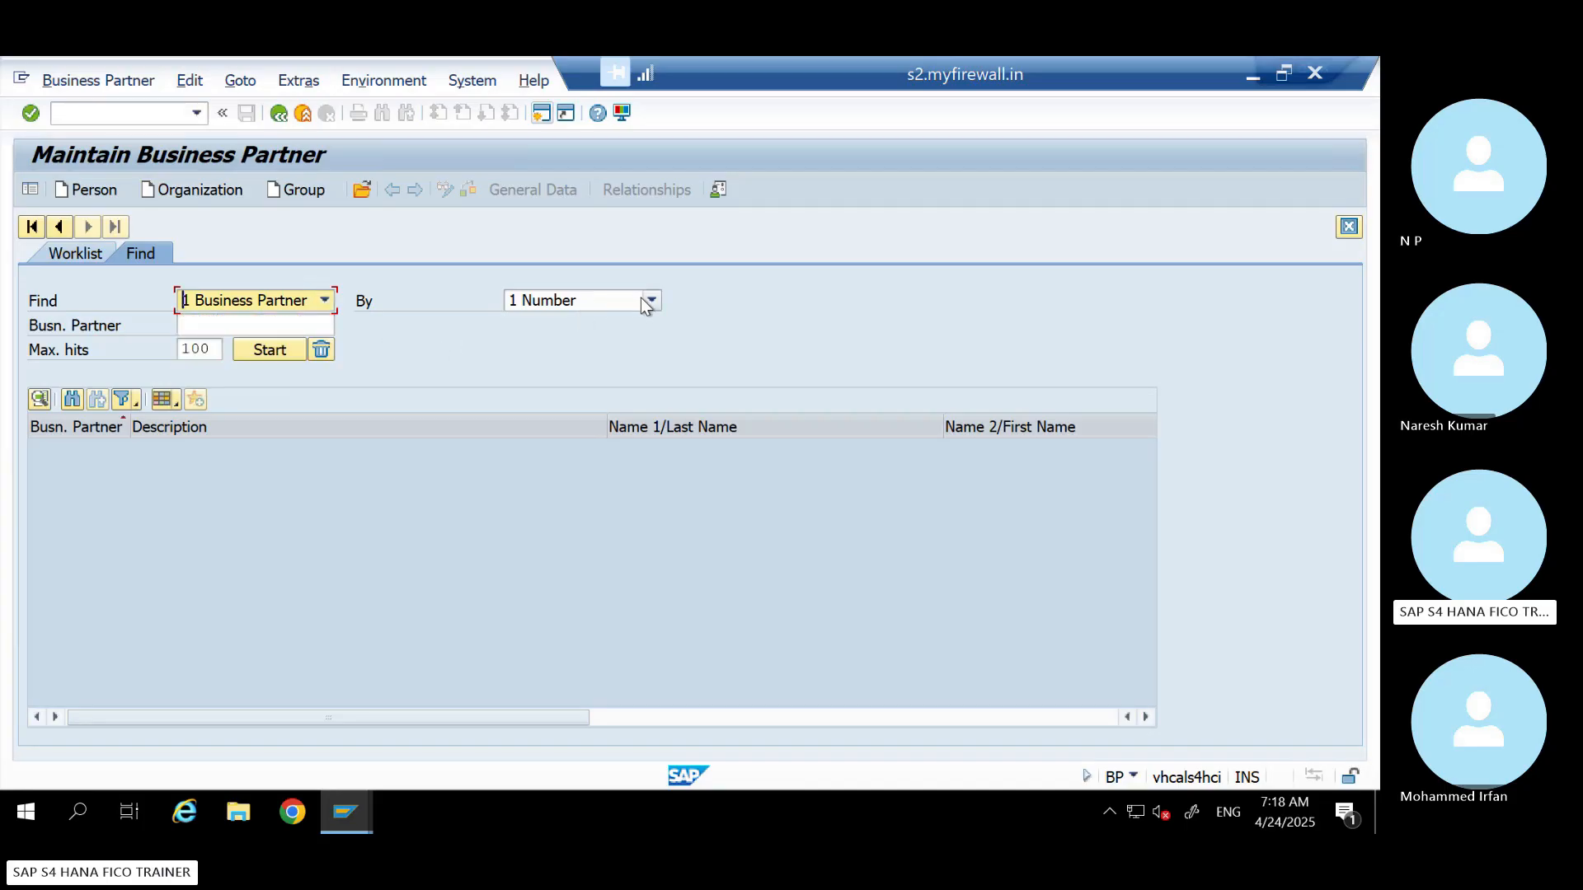
pyautogui.click(641, 298)
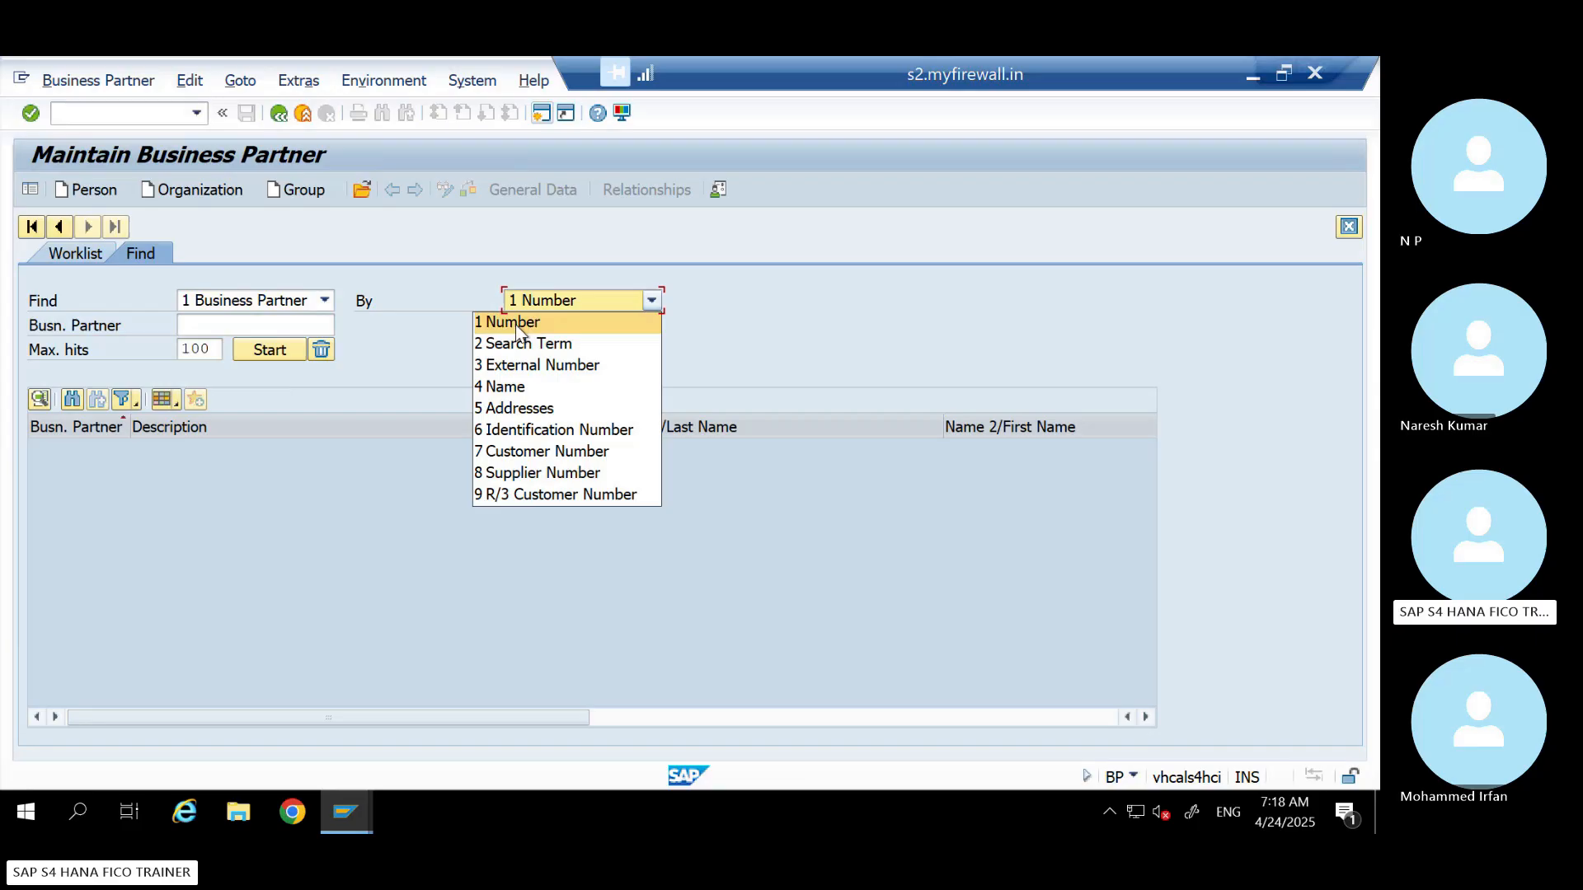
pyautogui.click(528, 472)
pyautogui.click(651, 302)
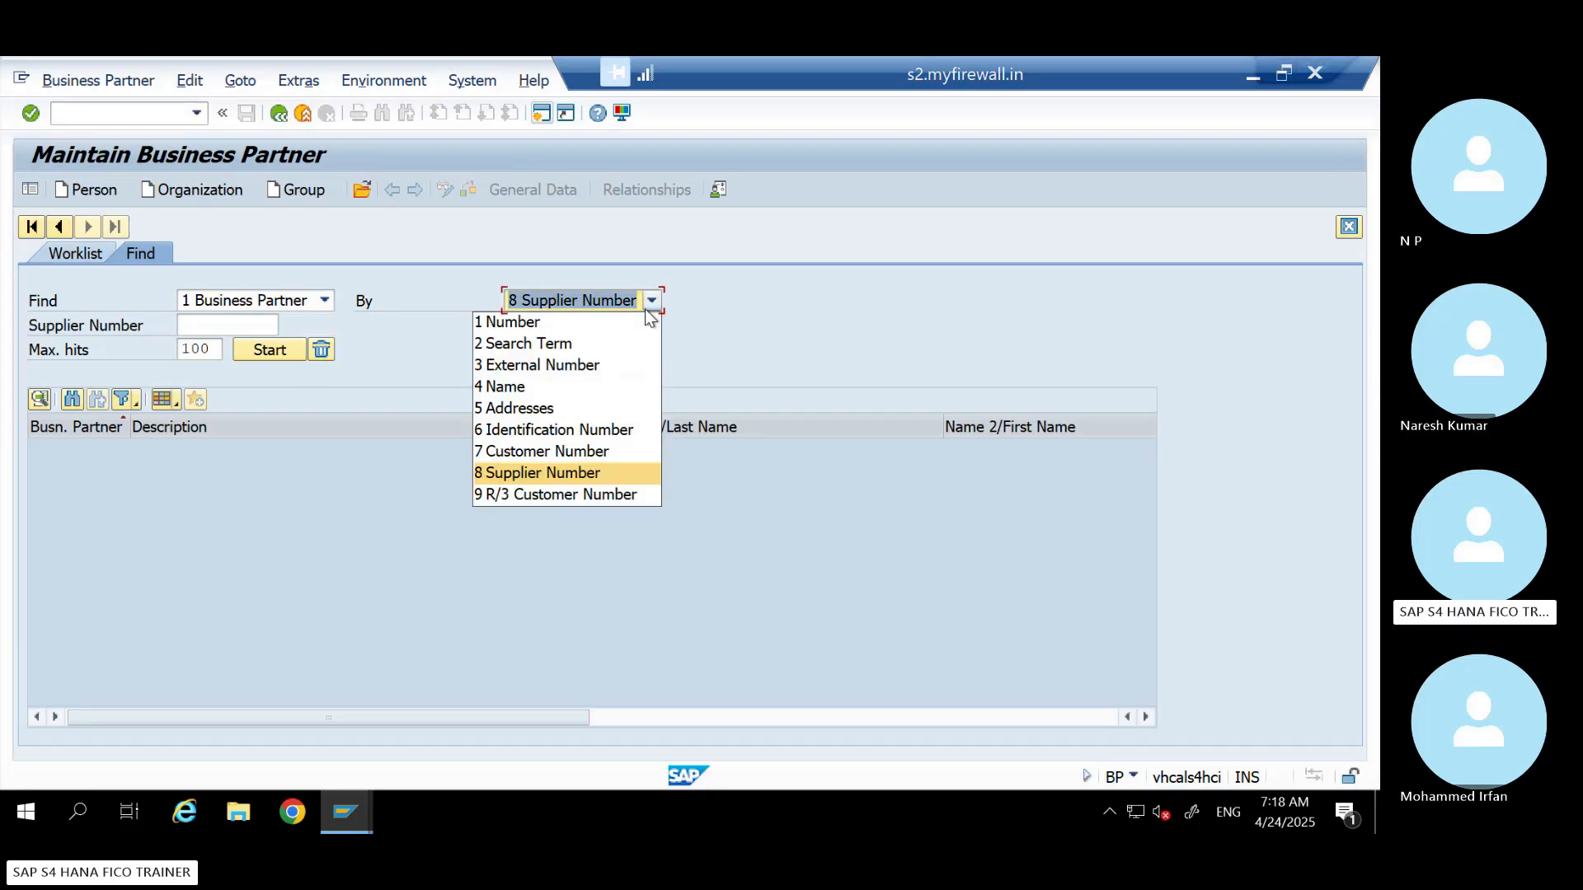
pyautogui.click(511, 322)
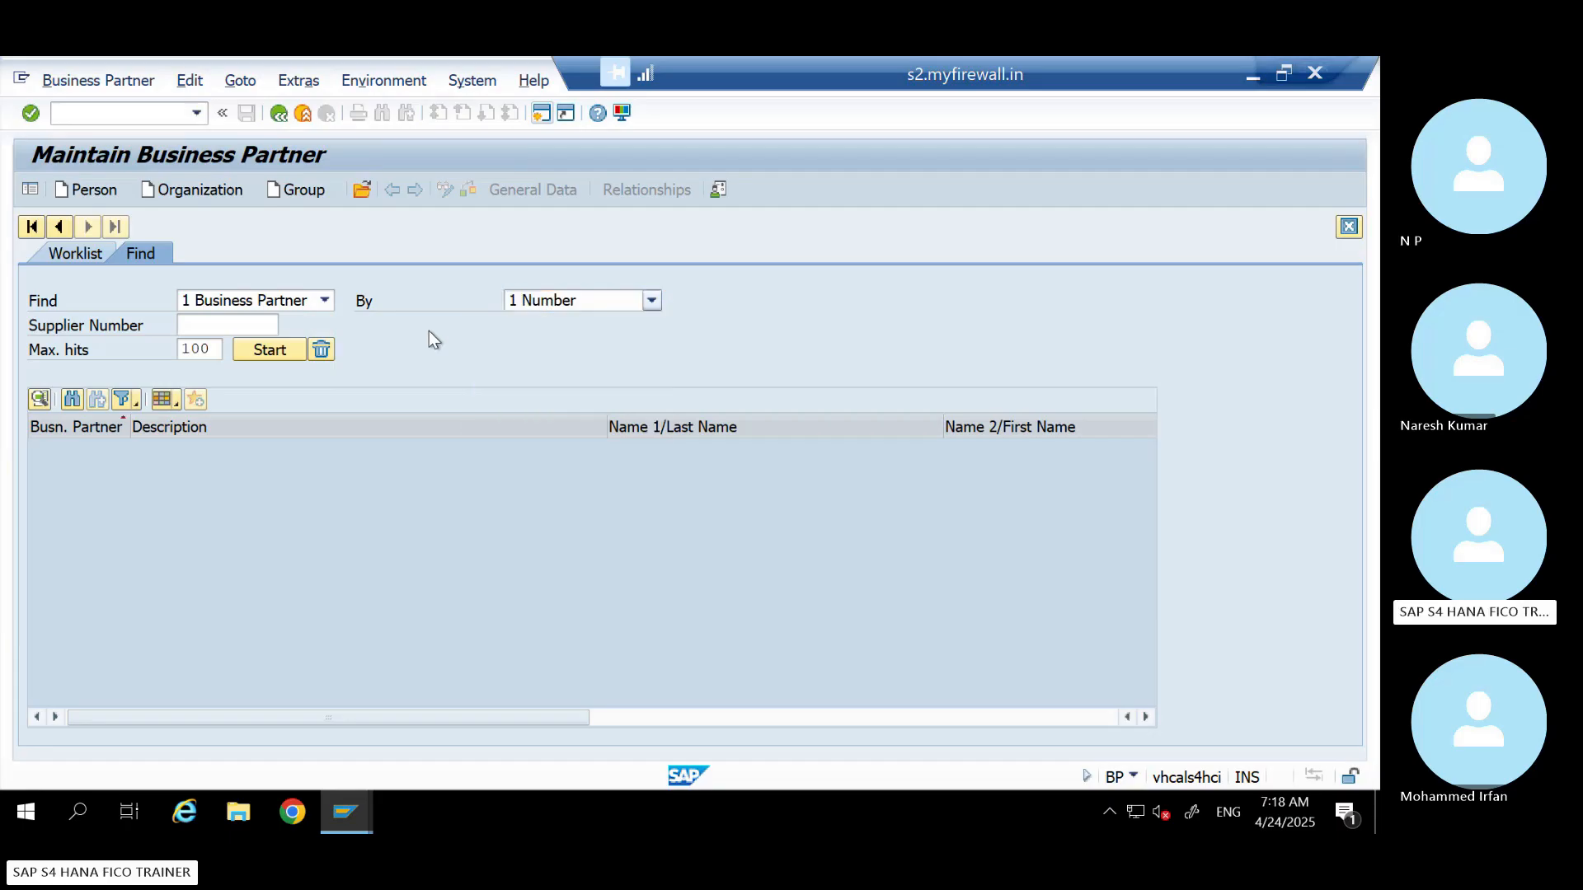
# Find Reliance Limited by its business partner number and open its record to check the assigned supplier number
pyautogui.click(230, 324)
pyautogui.write('5502')
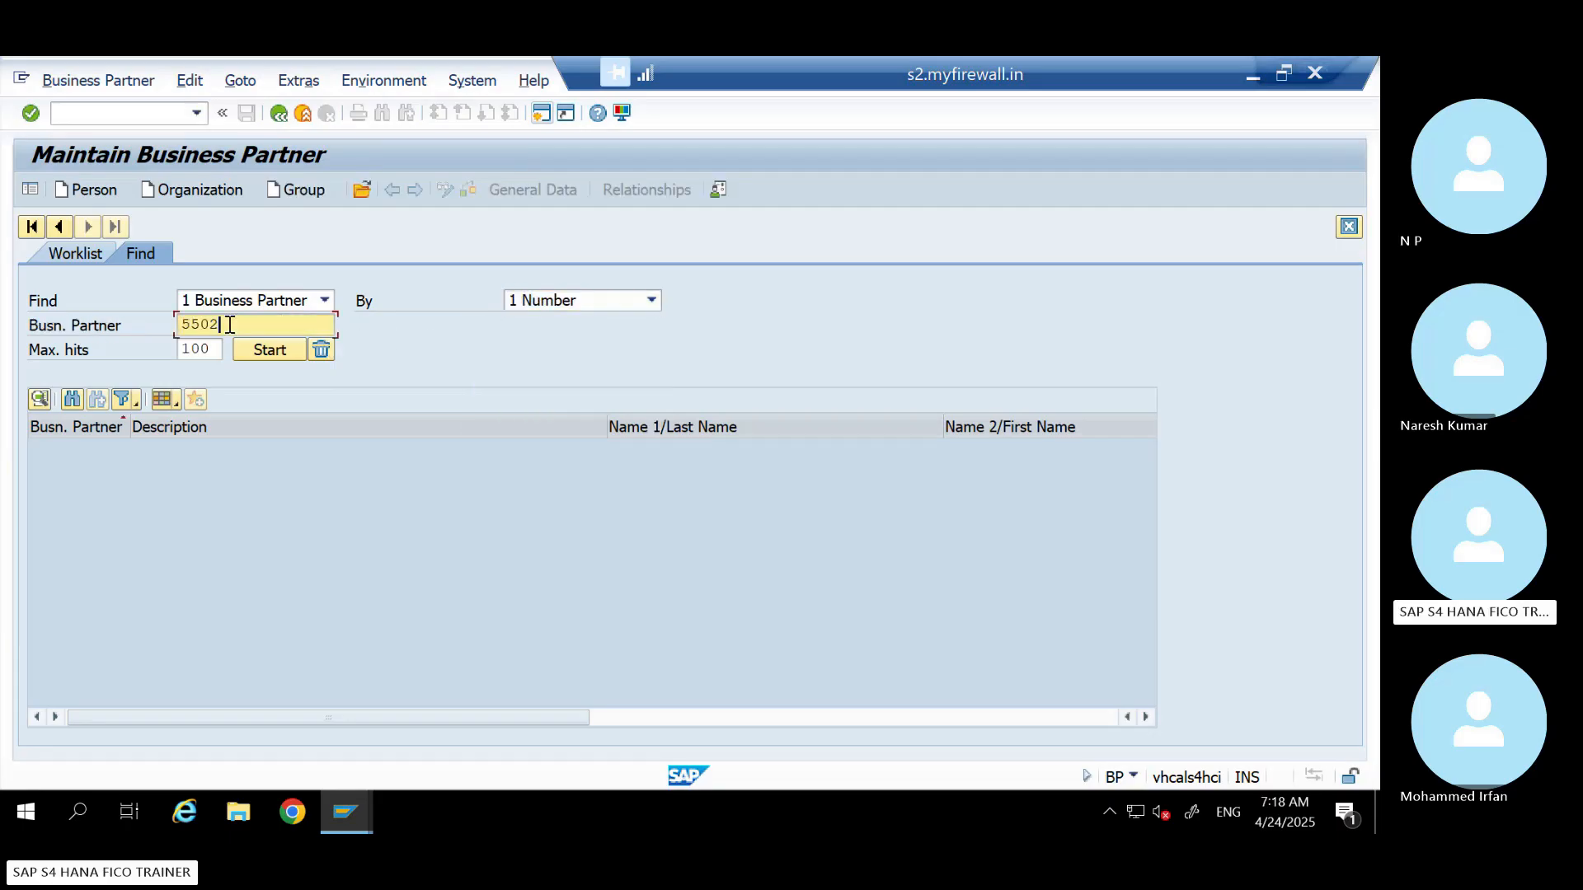
pyautogui.click(270, 349)
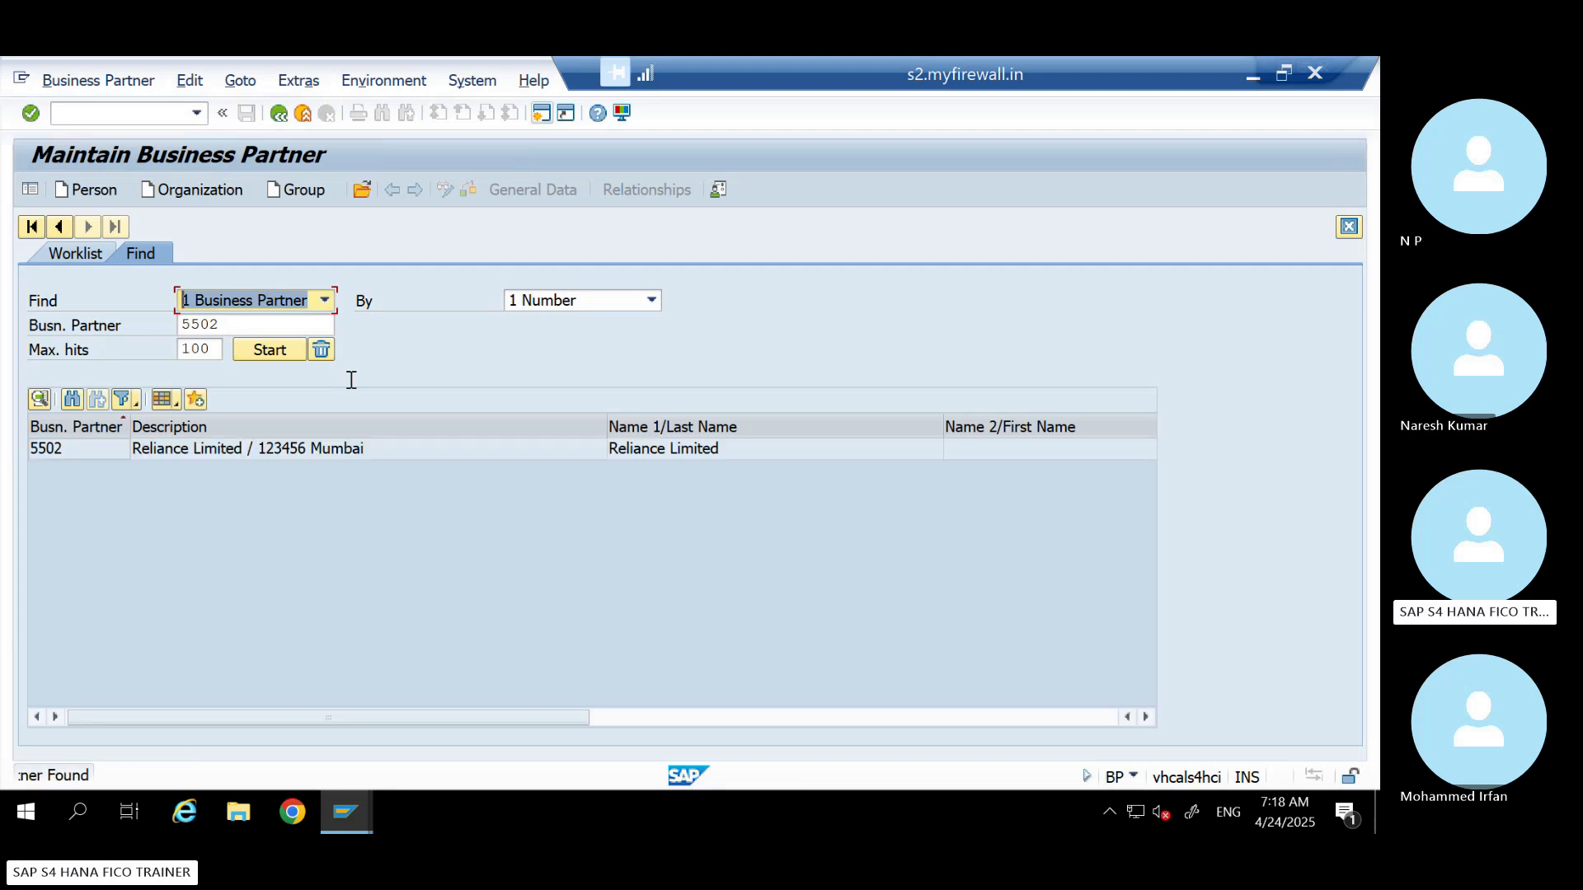
pyautogui.doubleClick(196, 454)
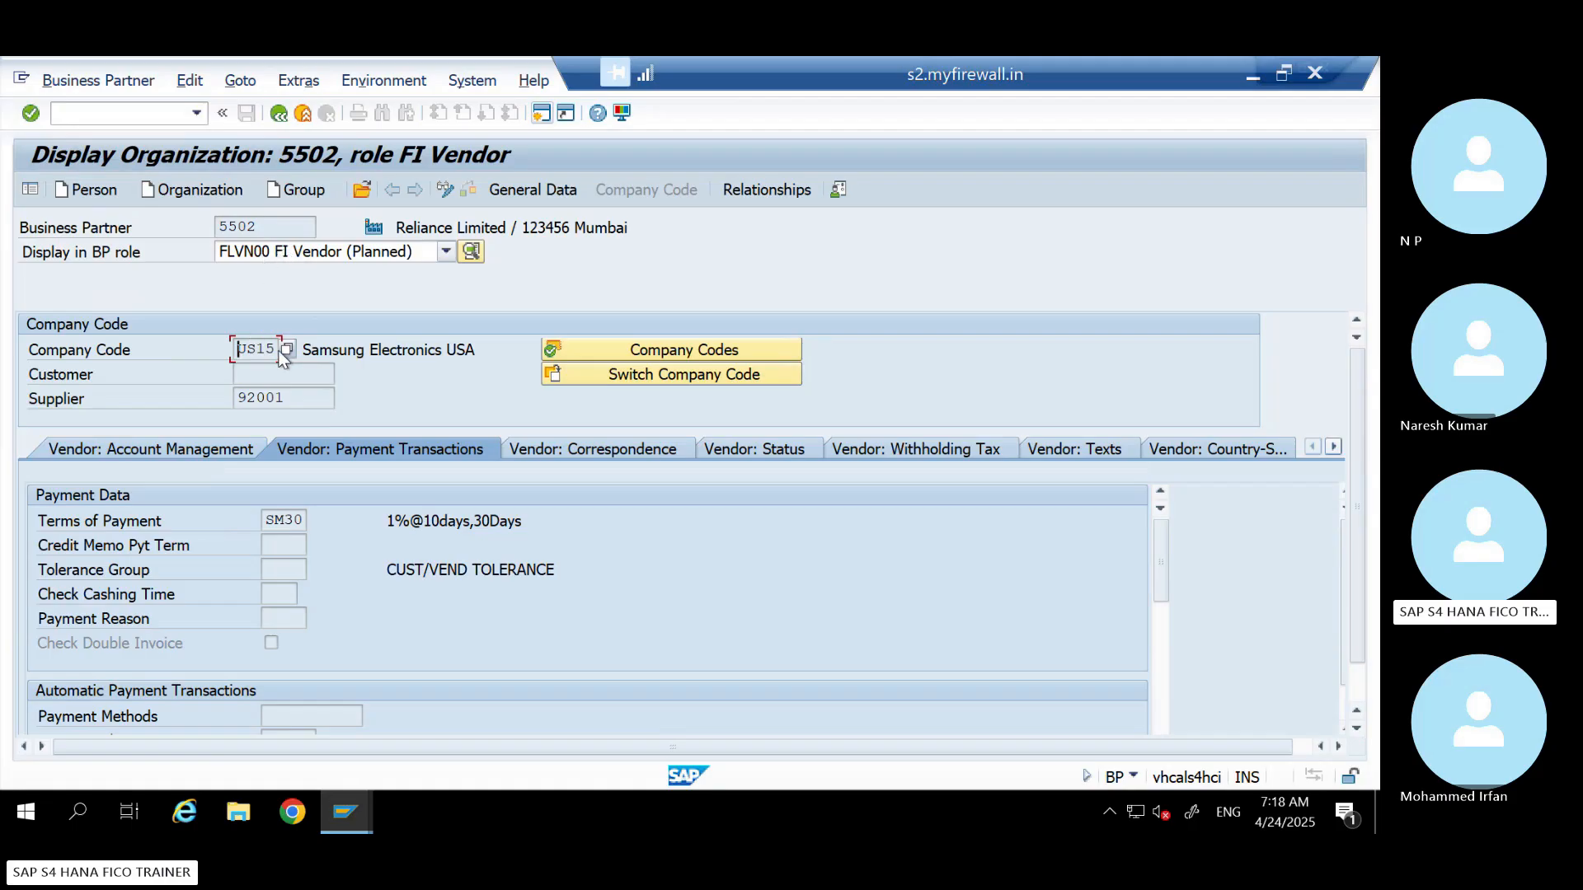
pyautogui.doubleClick(283, 399)
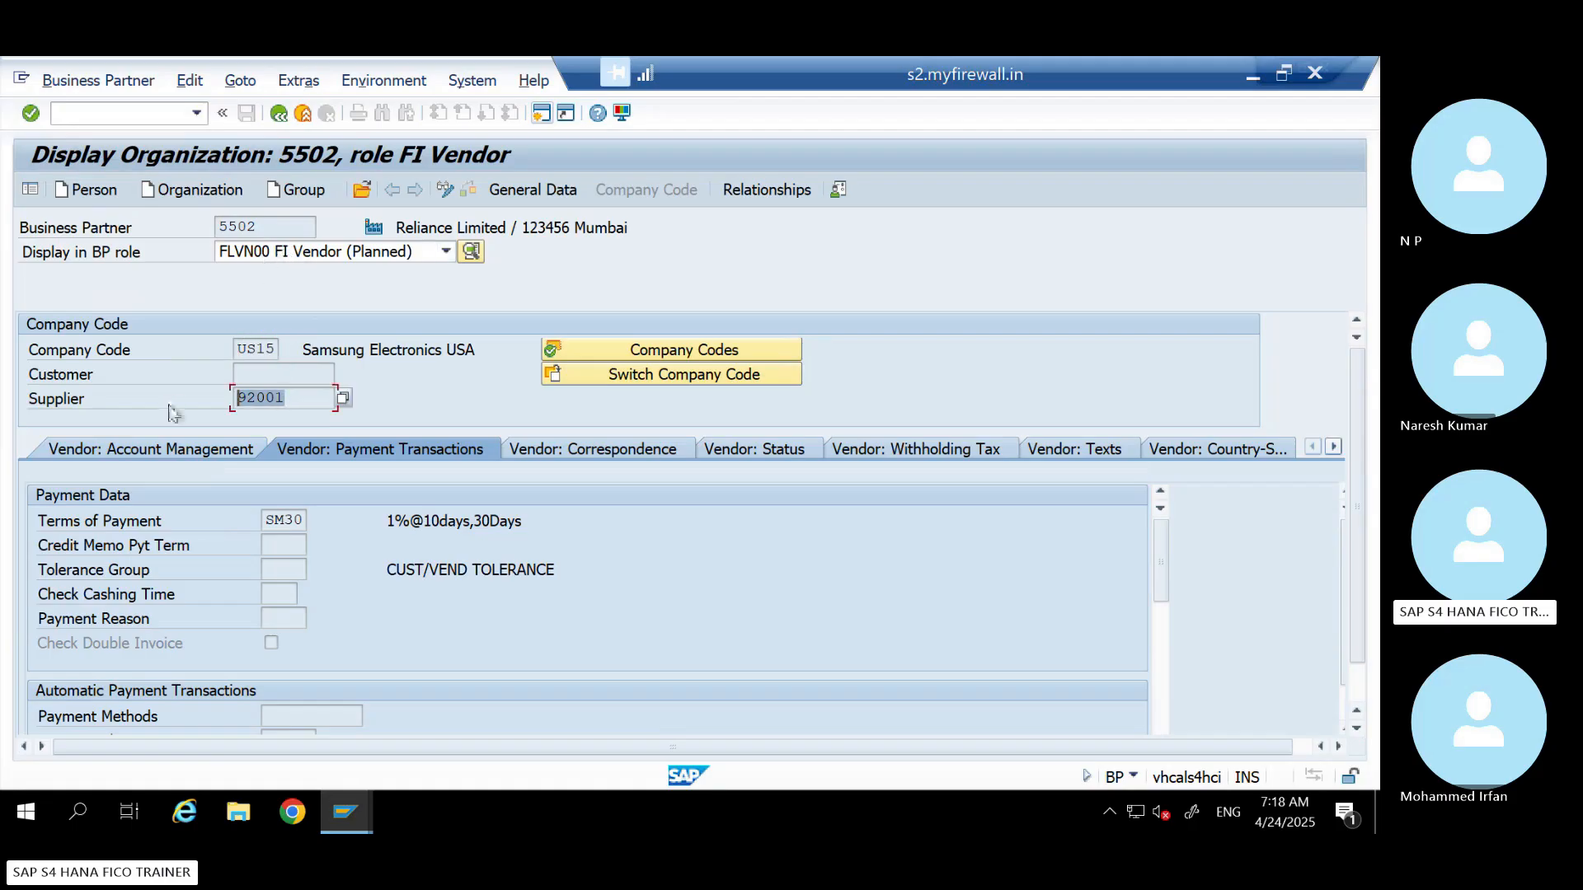
pyautogui.click(304, 112)
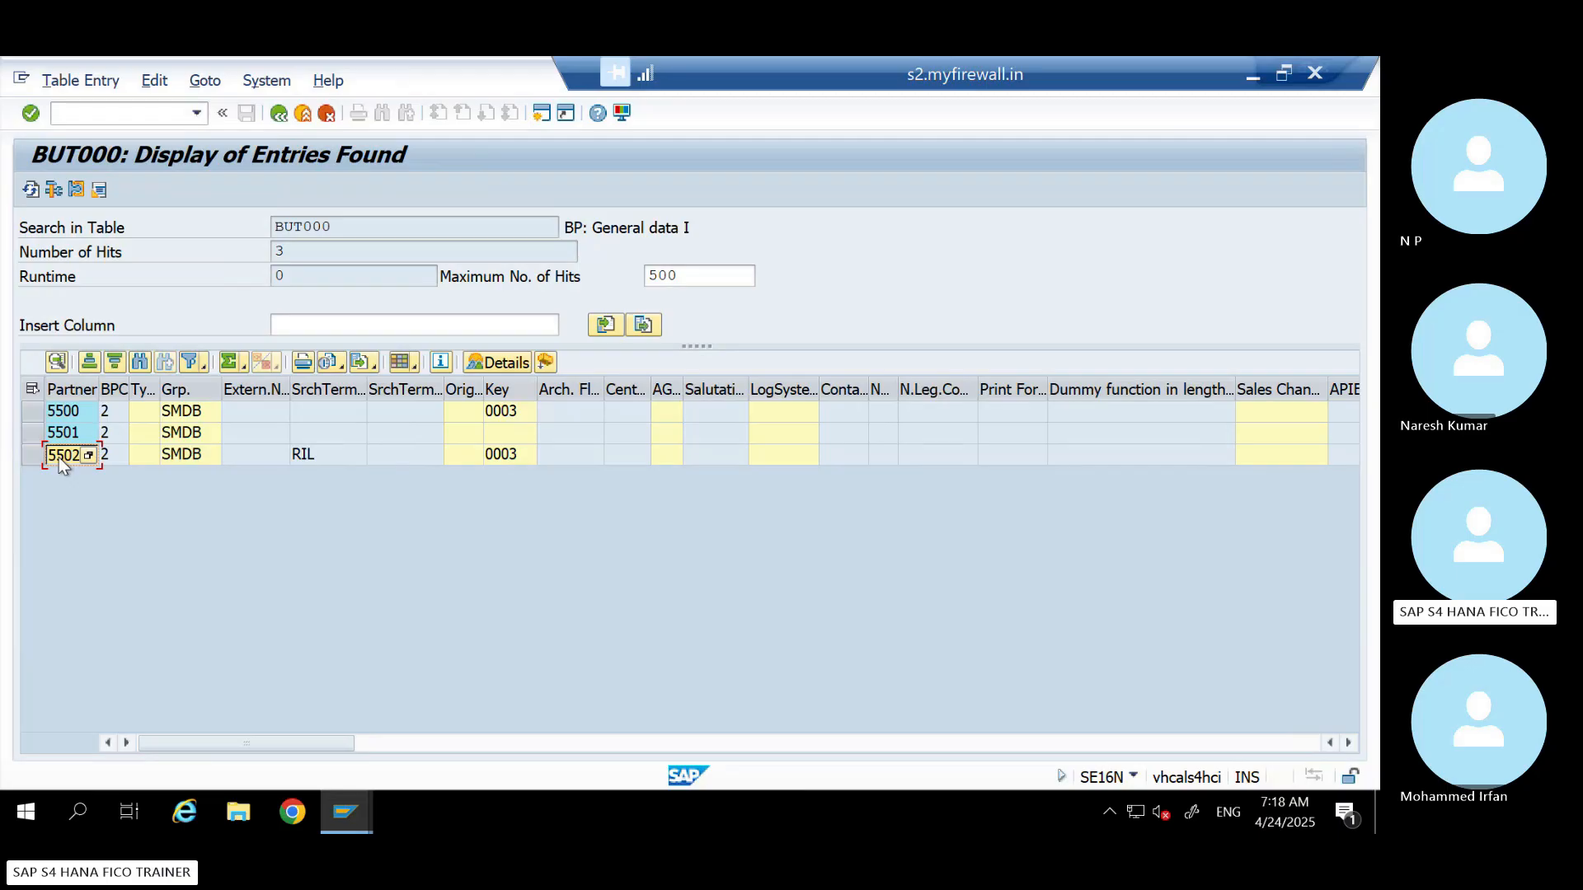
# Switch to the Batch 7 workbook in Excel and look up the tables noted for the Business Partner and Vendor Connection
pyautogui.hotkey('alt', 'Tab')
pyautogui.hotkey('alt', 'Tab')
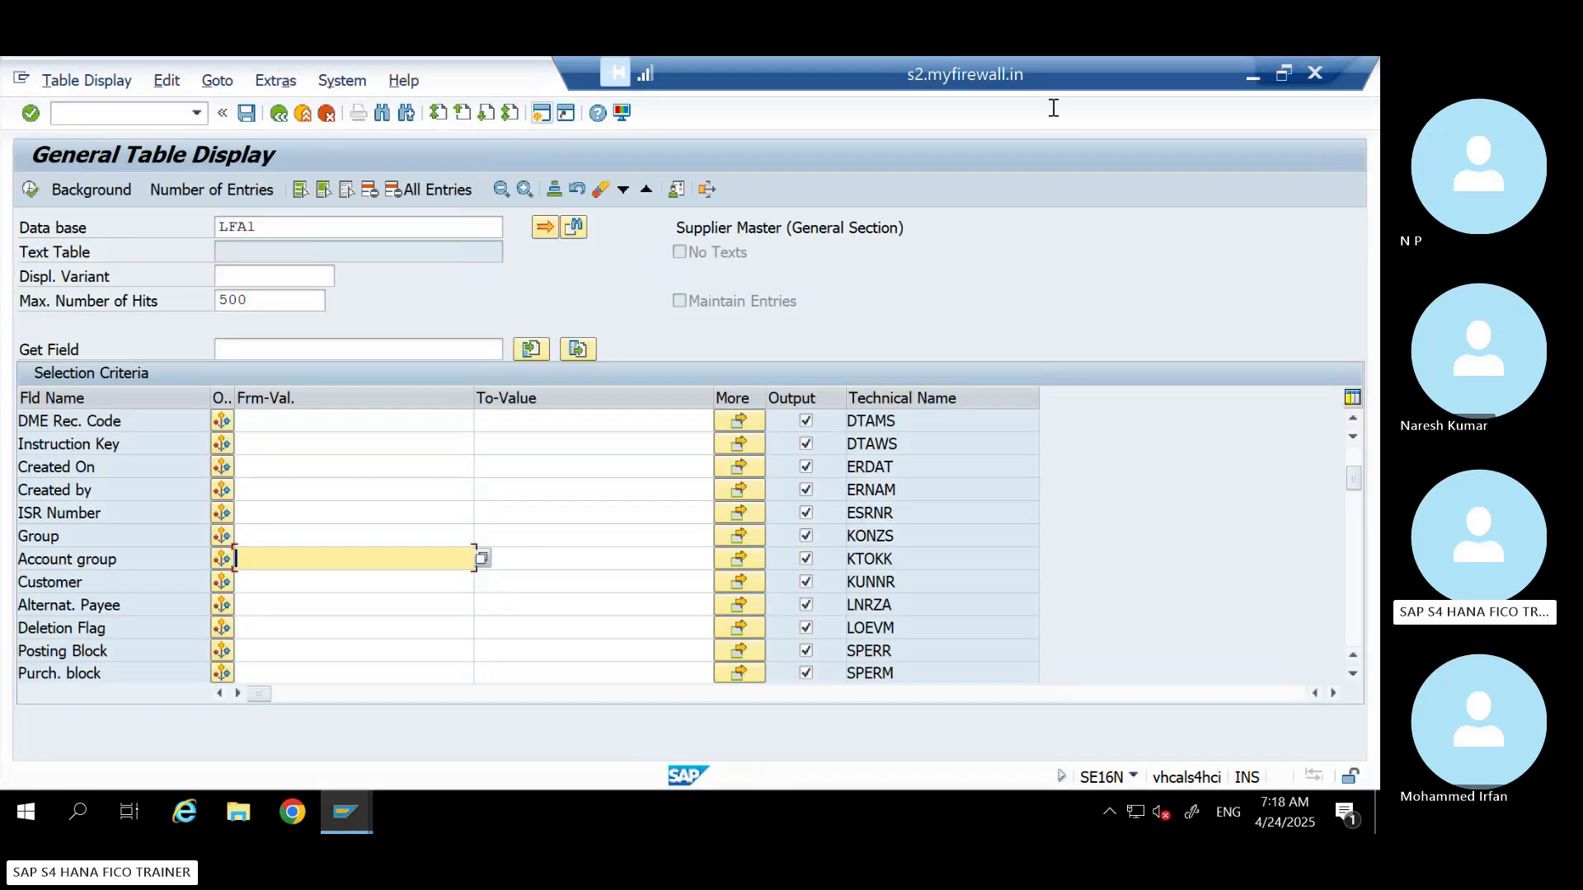
pyautogui.click(1254, 69)
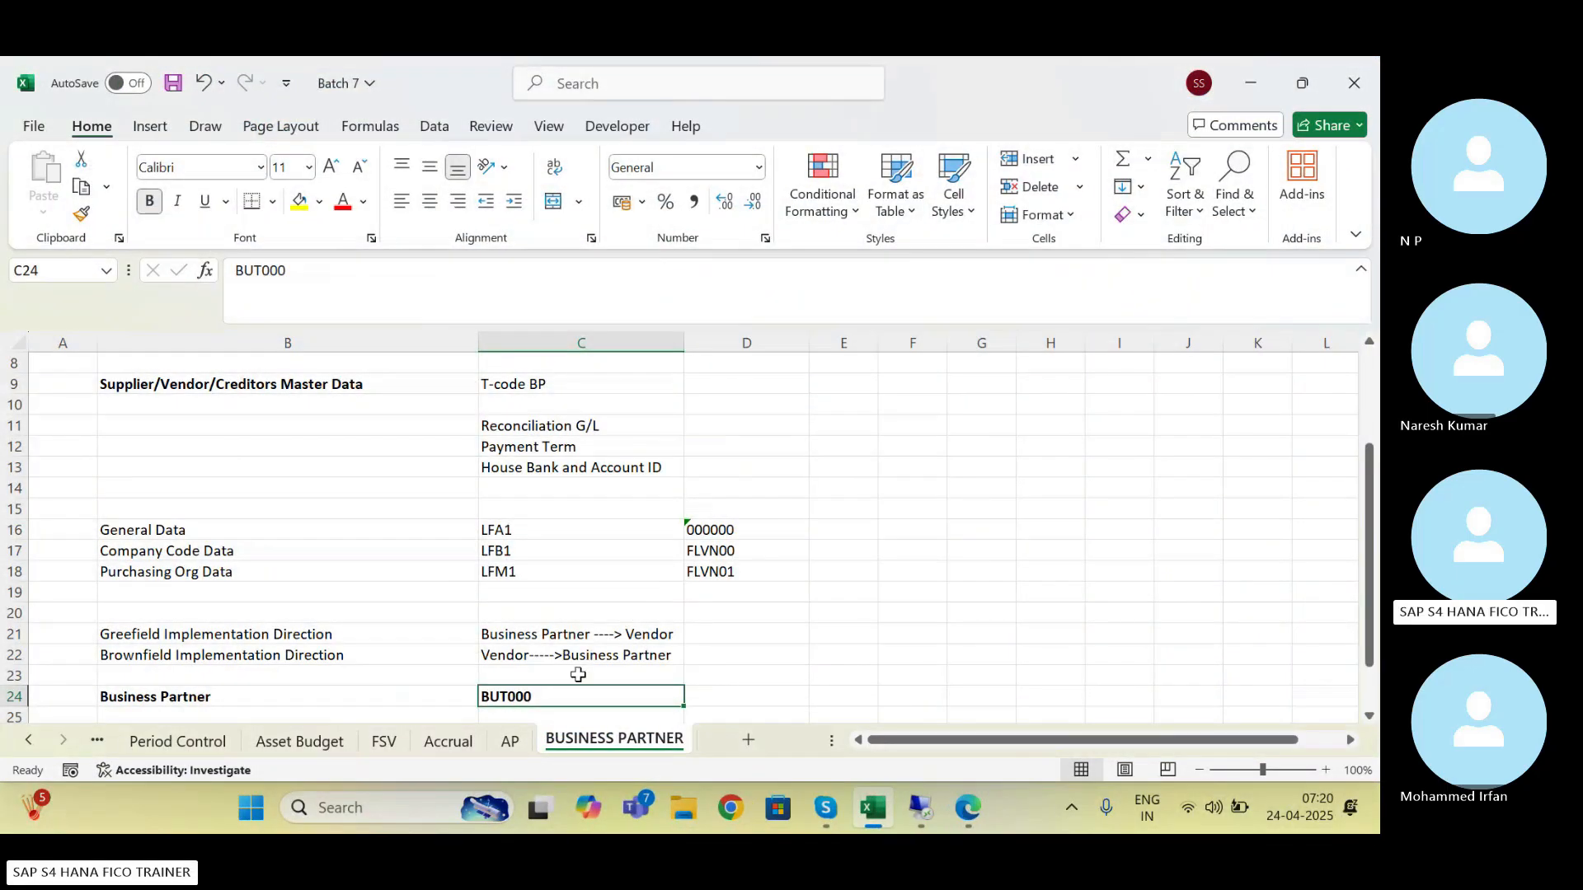
pyautogui.click(536, 640)
pyautogui.press('Down')
pyautogui.press('Down')
pyautogui.press('Down')
pyautogui.press('Down')
pyautogui.press('Down')
pyautogui.press('Down')
pyautogui.press('Down')
pyautogui.press('Down')
pyautogui.press('Down')
pyautogui.press('Down')
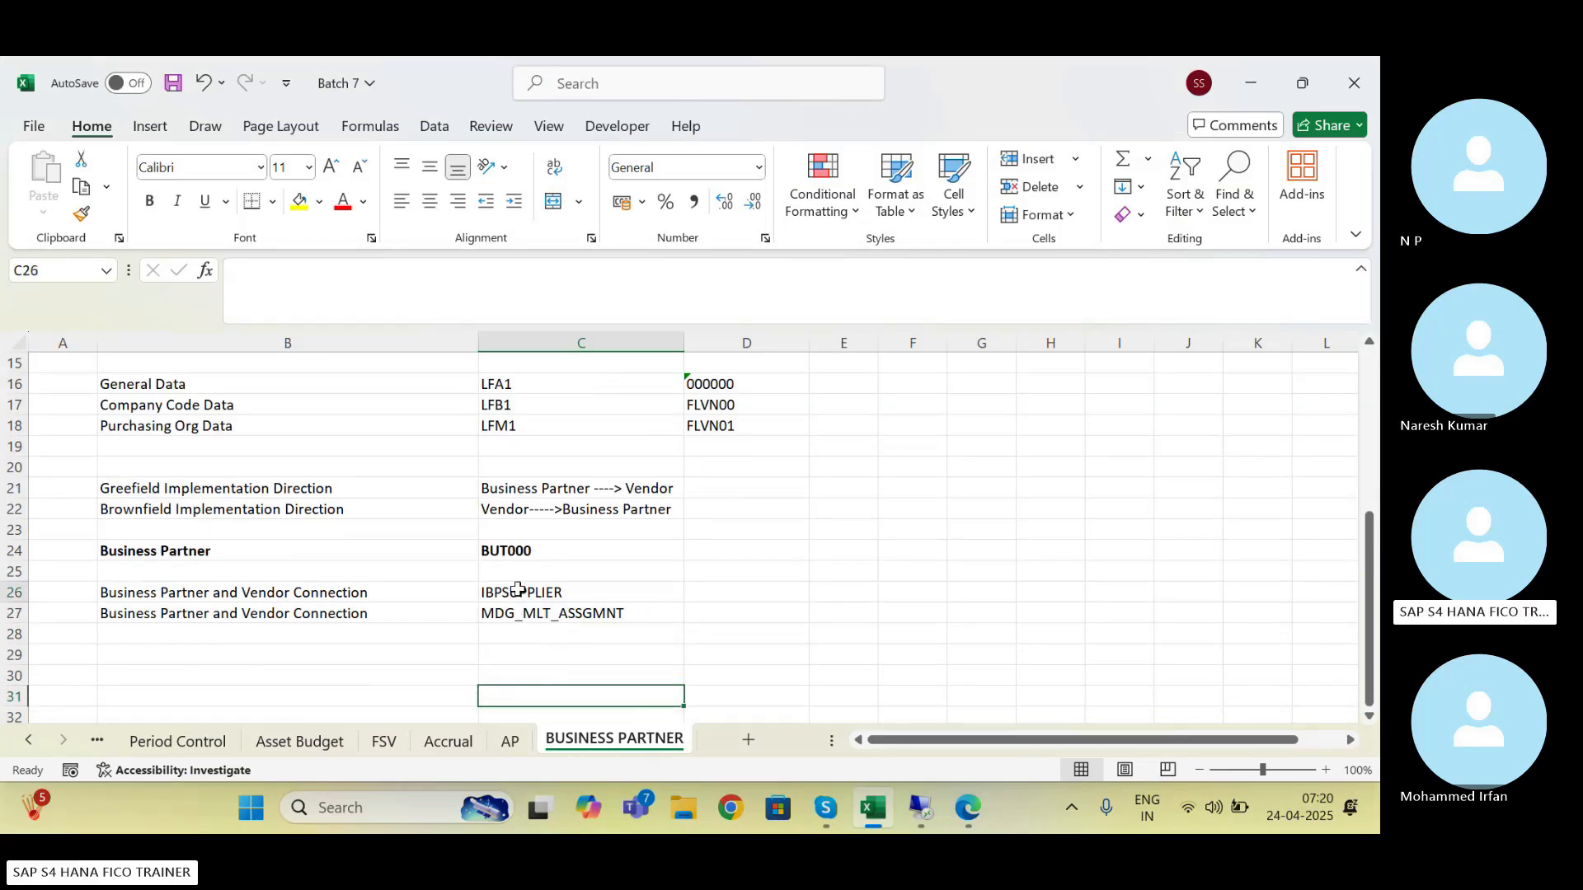
pyautogui.click(518, 591)
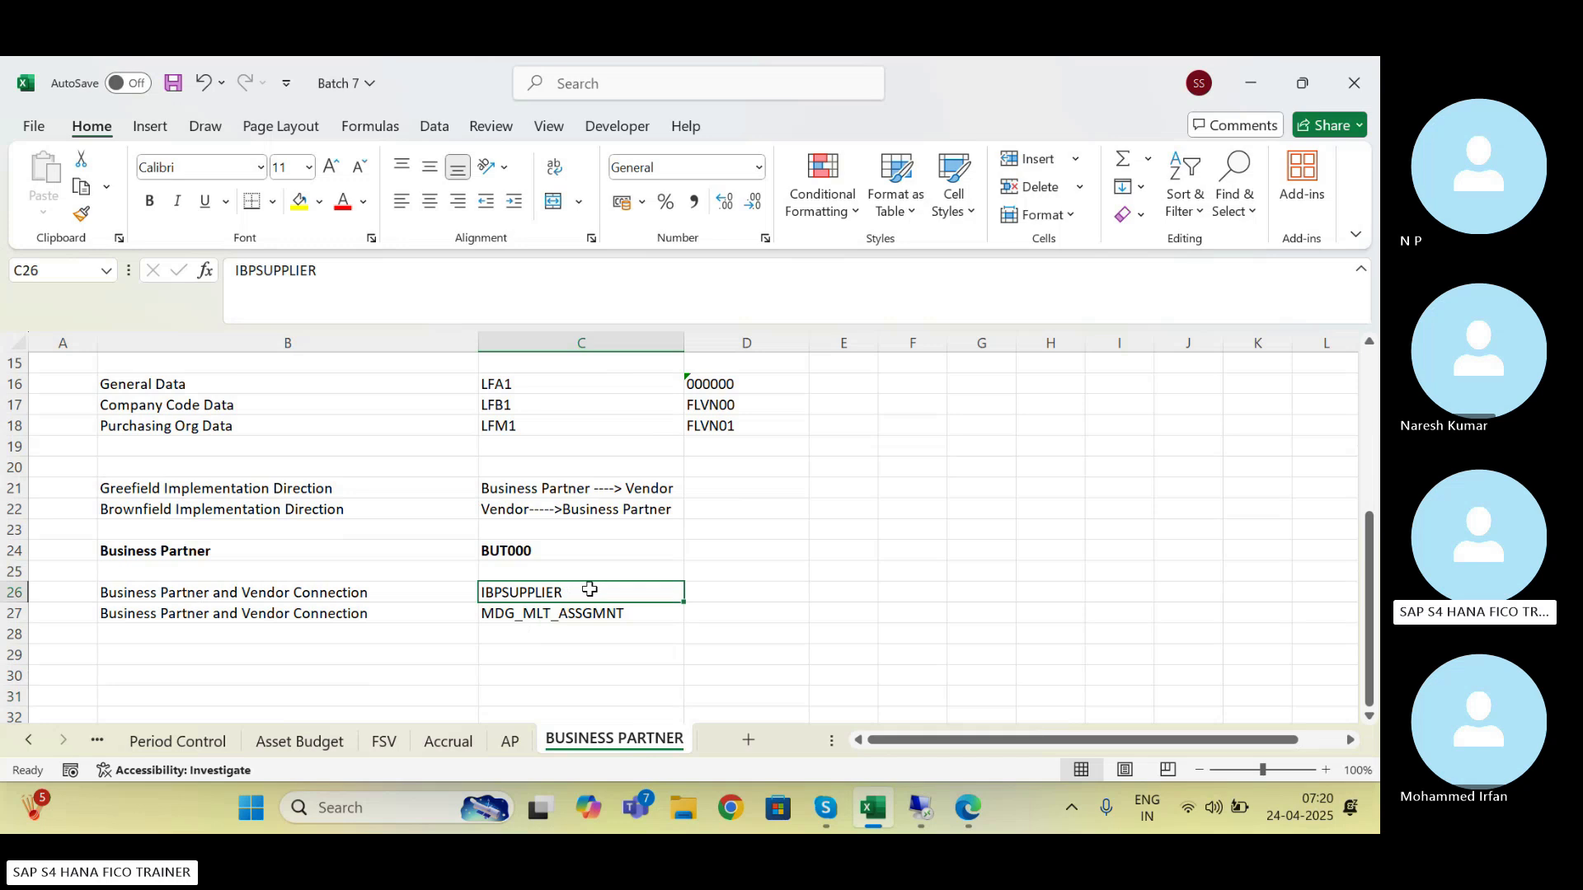
pyautogui.click(257, 595)
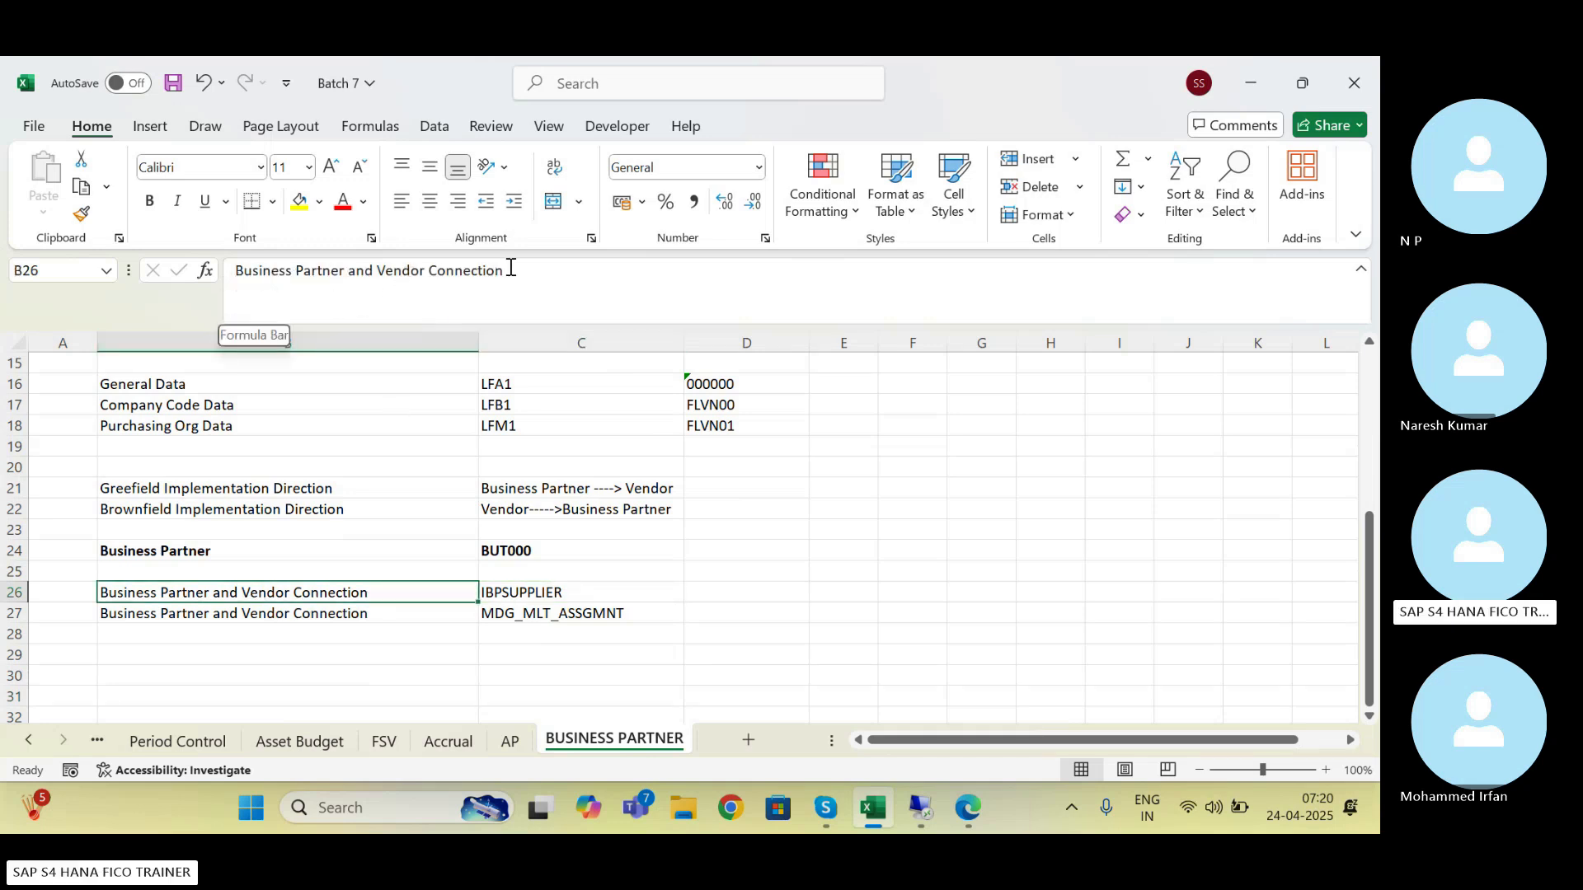
# Switch back to the SAP remote session and load table IBPSUPPLIER in place of LFA1 in the General Table Display
pyautogui.click(920, 808)
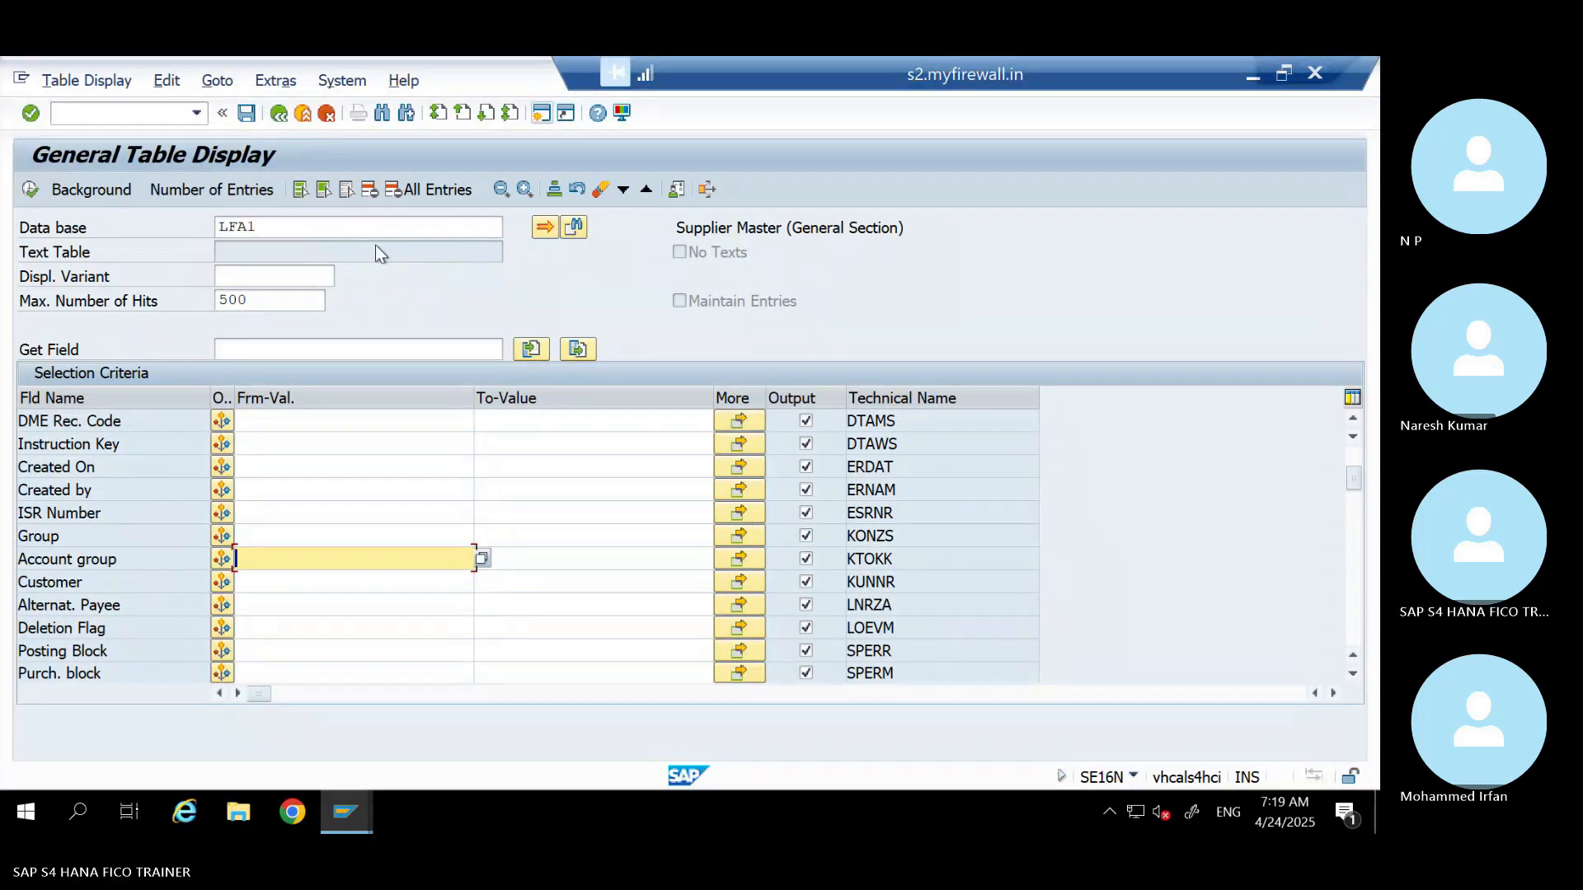
pyautogui.click(290, 227)
pyautogui.press('BackSpace')
pyautogui.press('BackSpace')
pyautogui.press('BackSpace')
pyautogui.press('BackSpace')
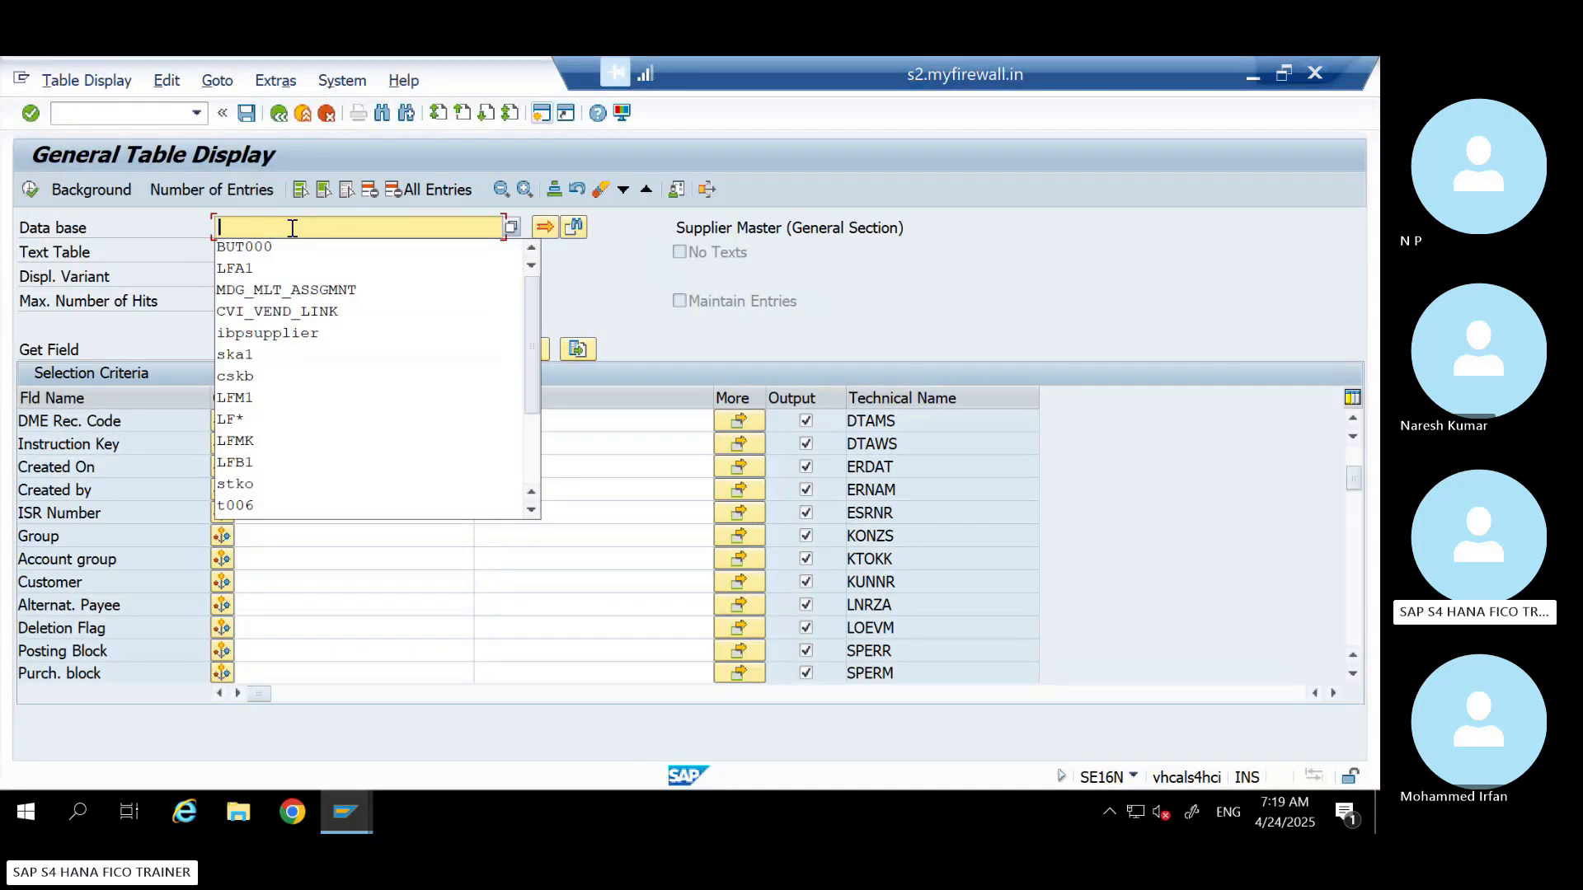
pyautogui.click(266, 332)
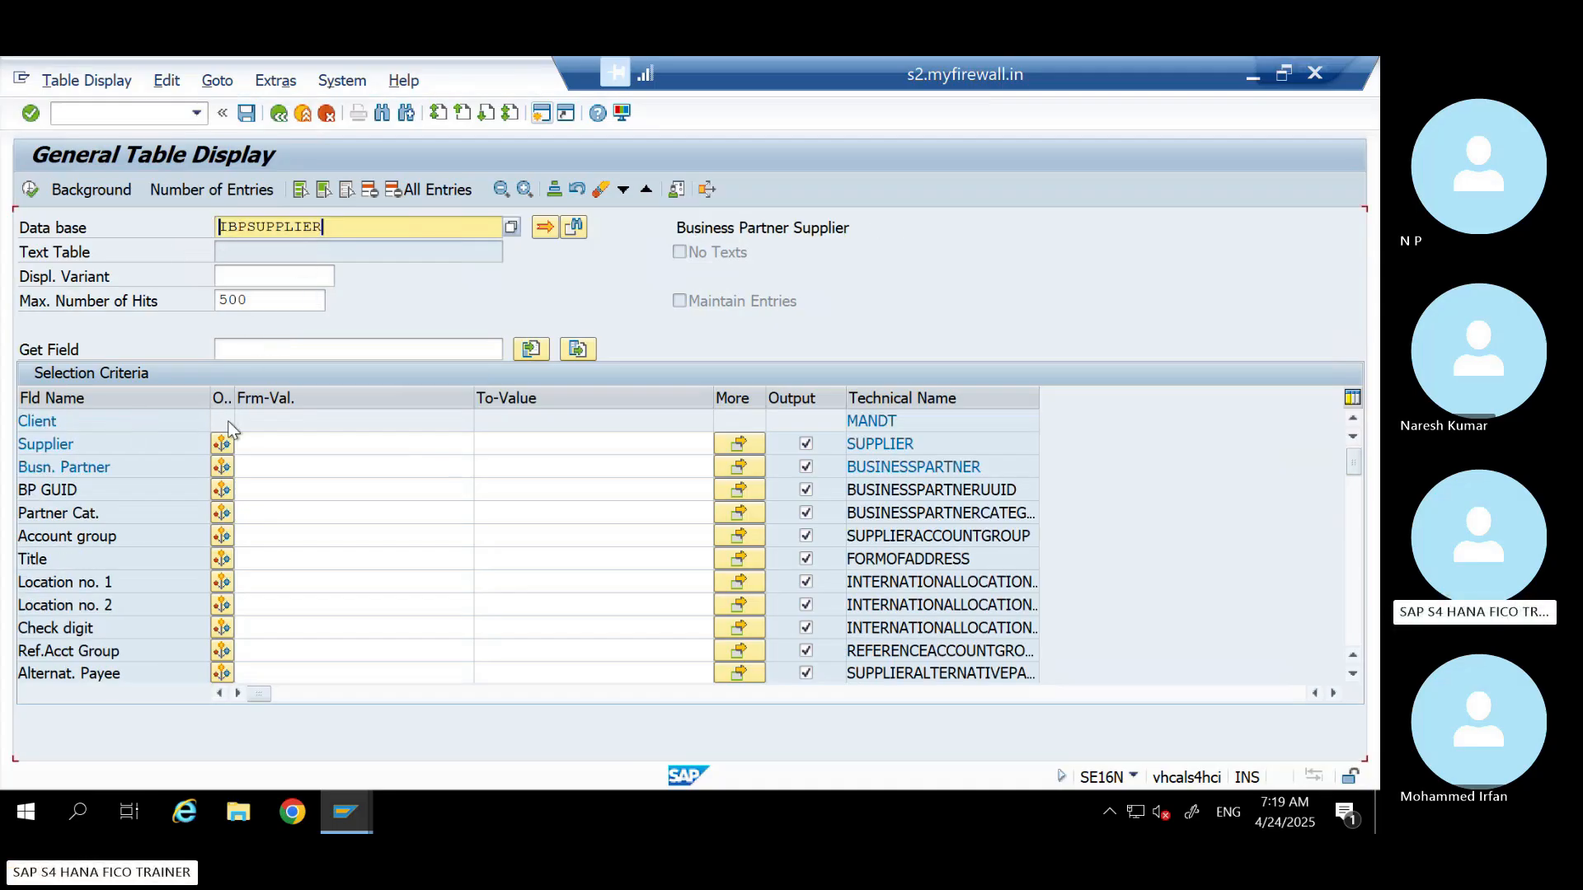
# Restrict IBPSUPPLIER to Reliance Limited's business partner number, display the entry and check its supplier number and account group
pyautogui.click(276, 459)
pyautogui.write('5502')
pyautogui.click(258, 445)
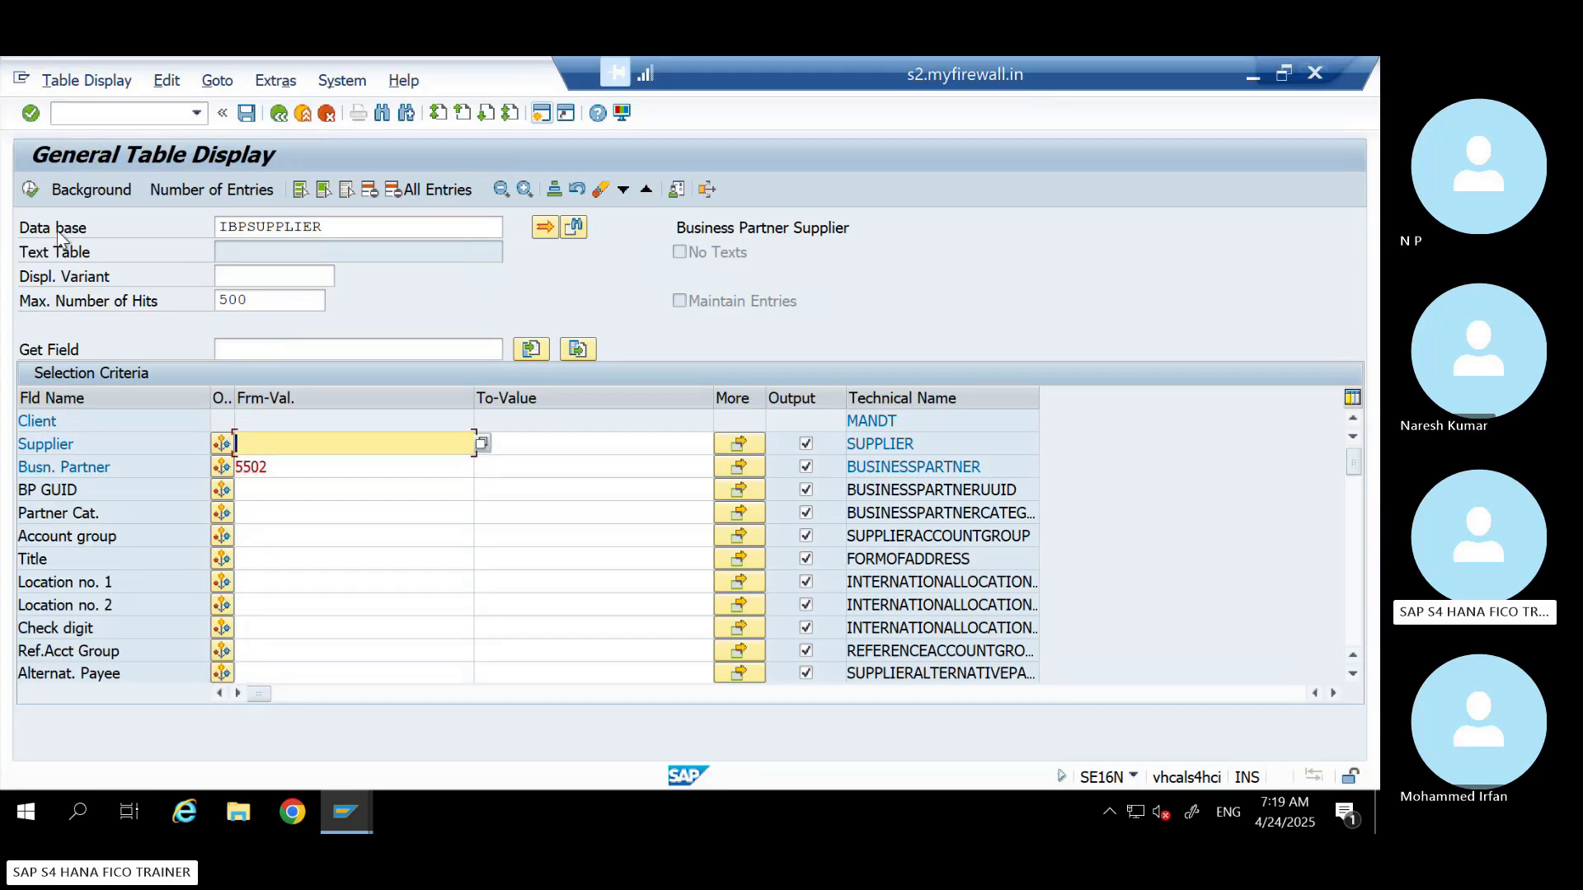
pyautogui.click(30, 190)
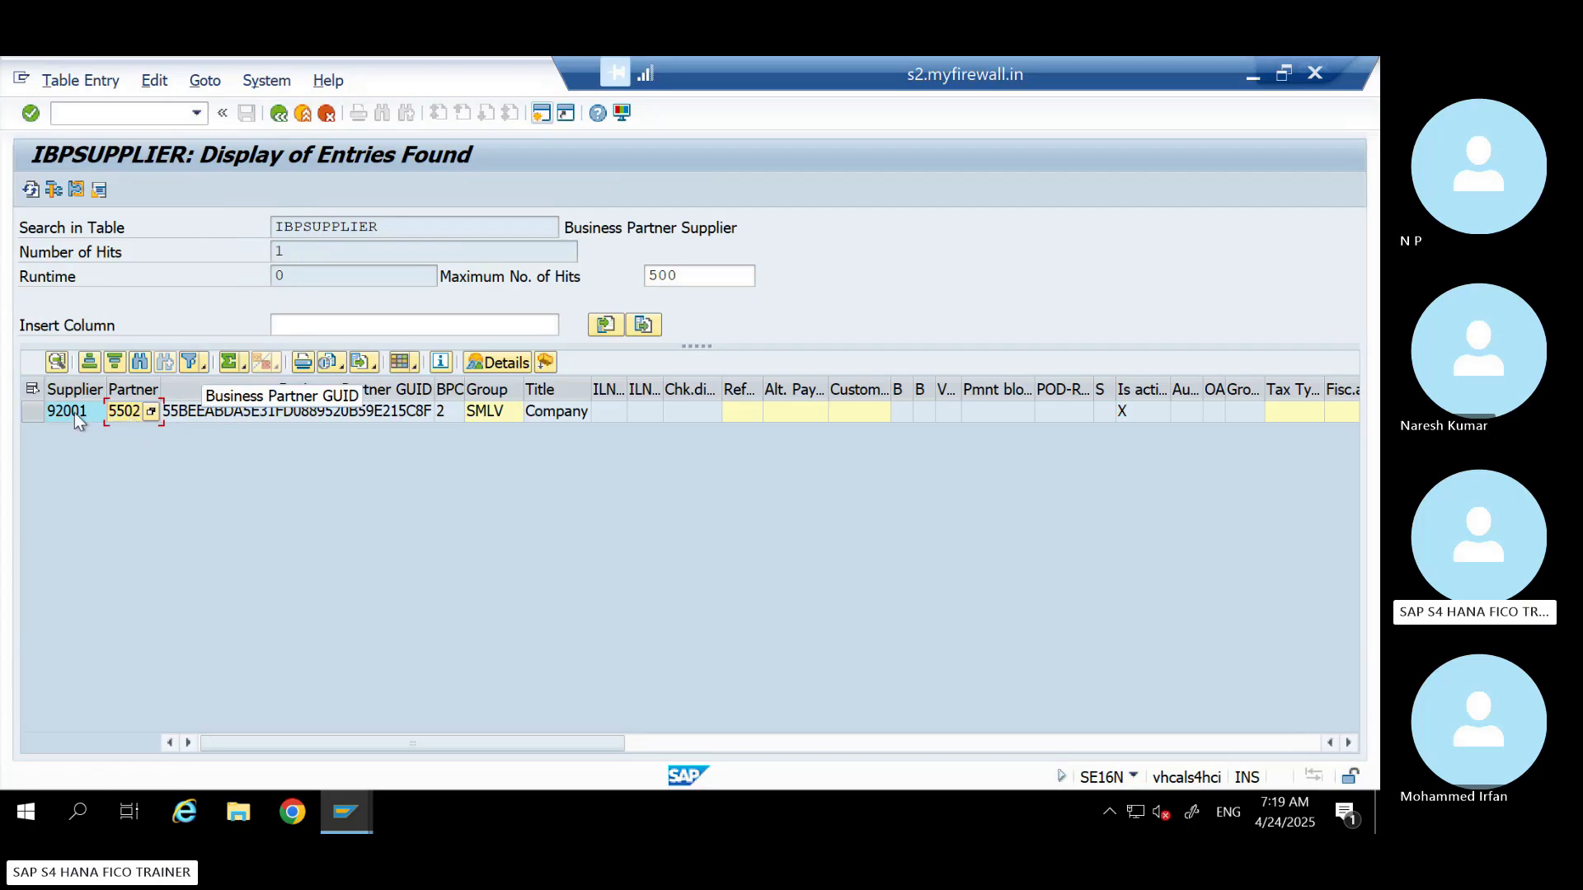
pyautogui.click(66, 411)
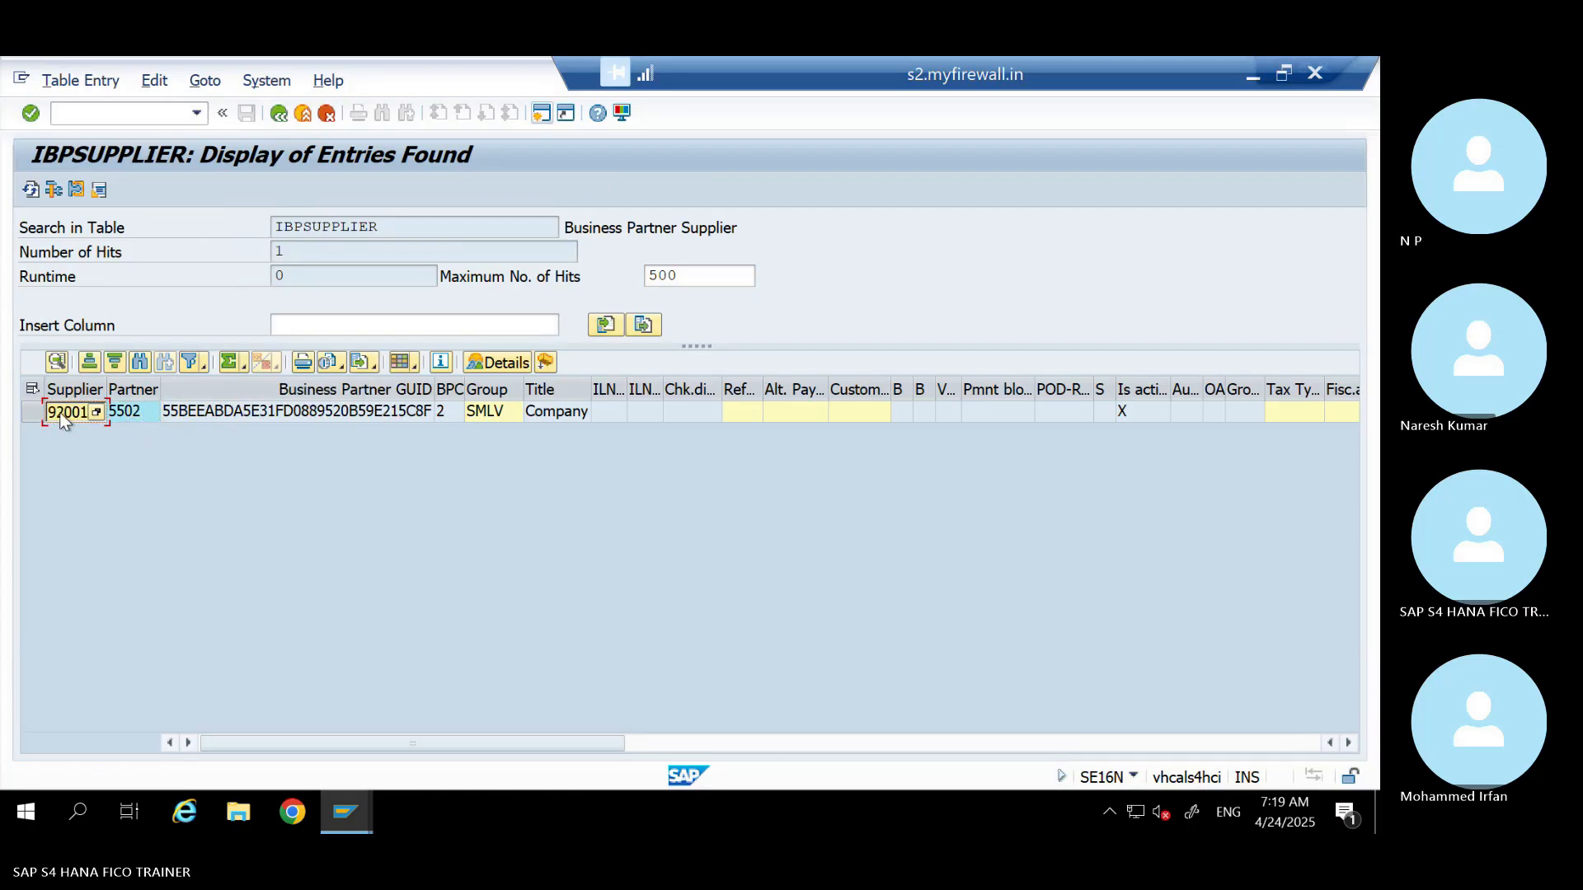
pyautogui.click(483, 416)
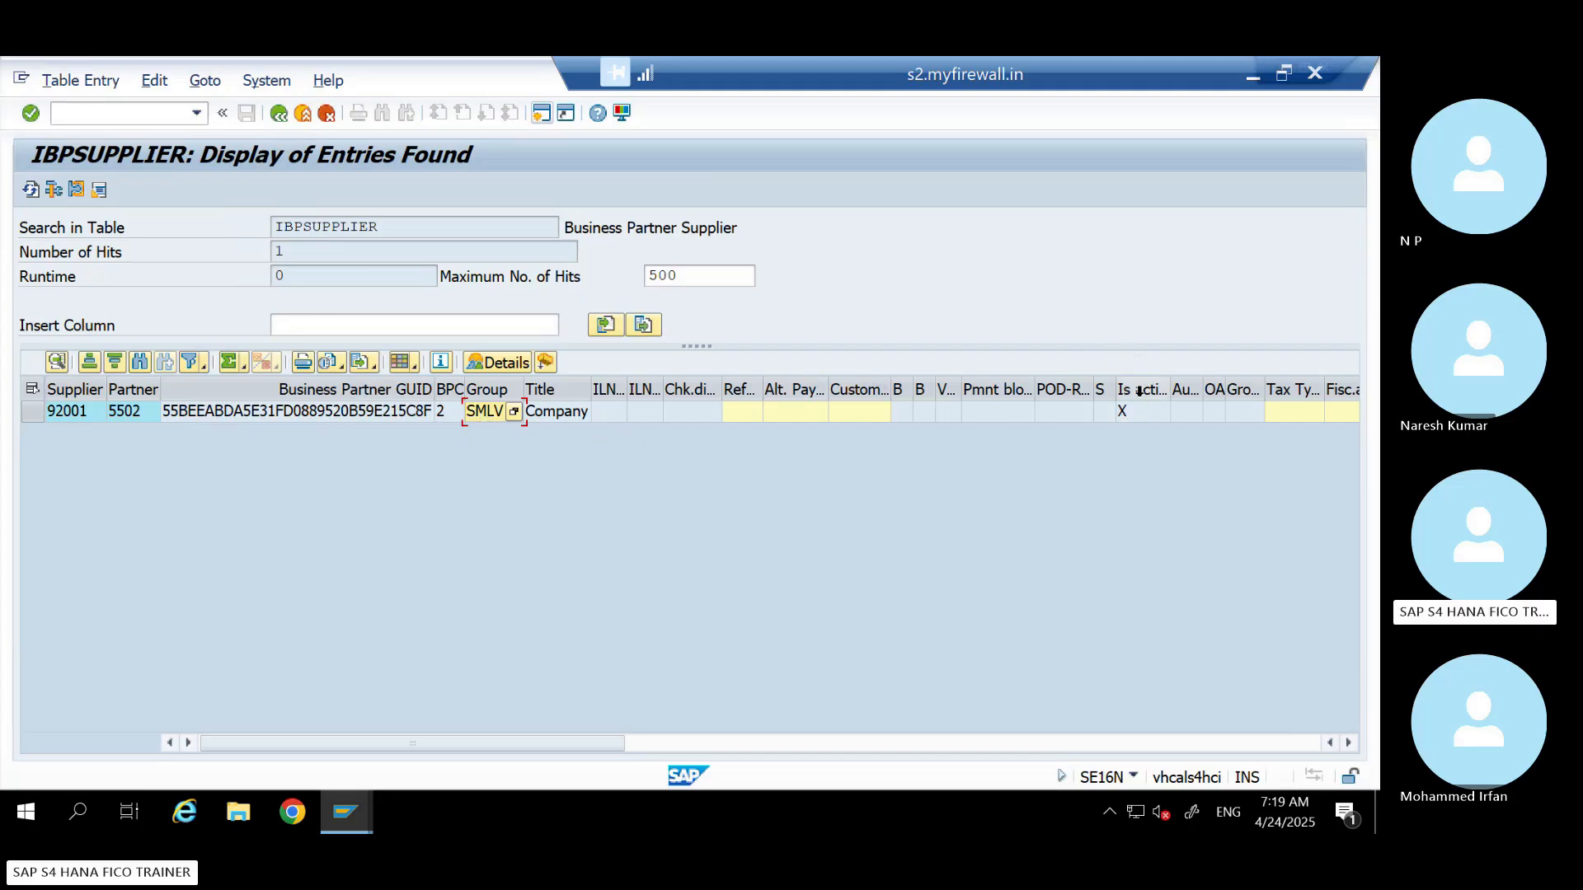
pyautogui.click(73, 412)
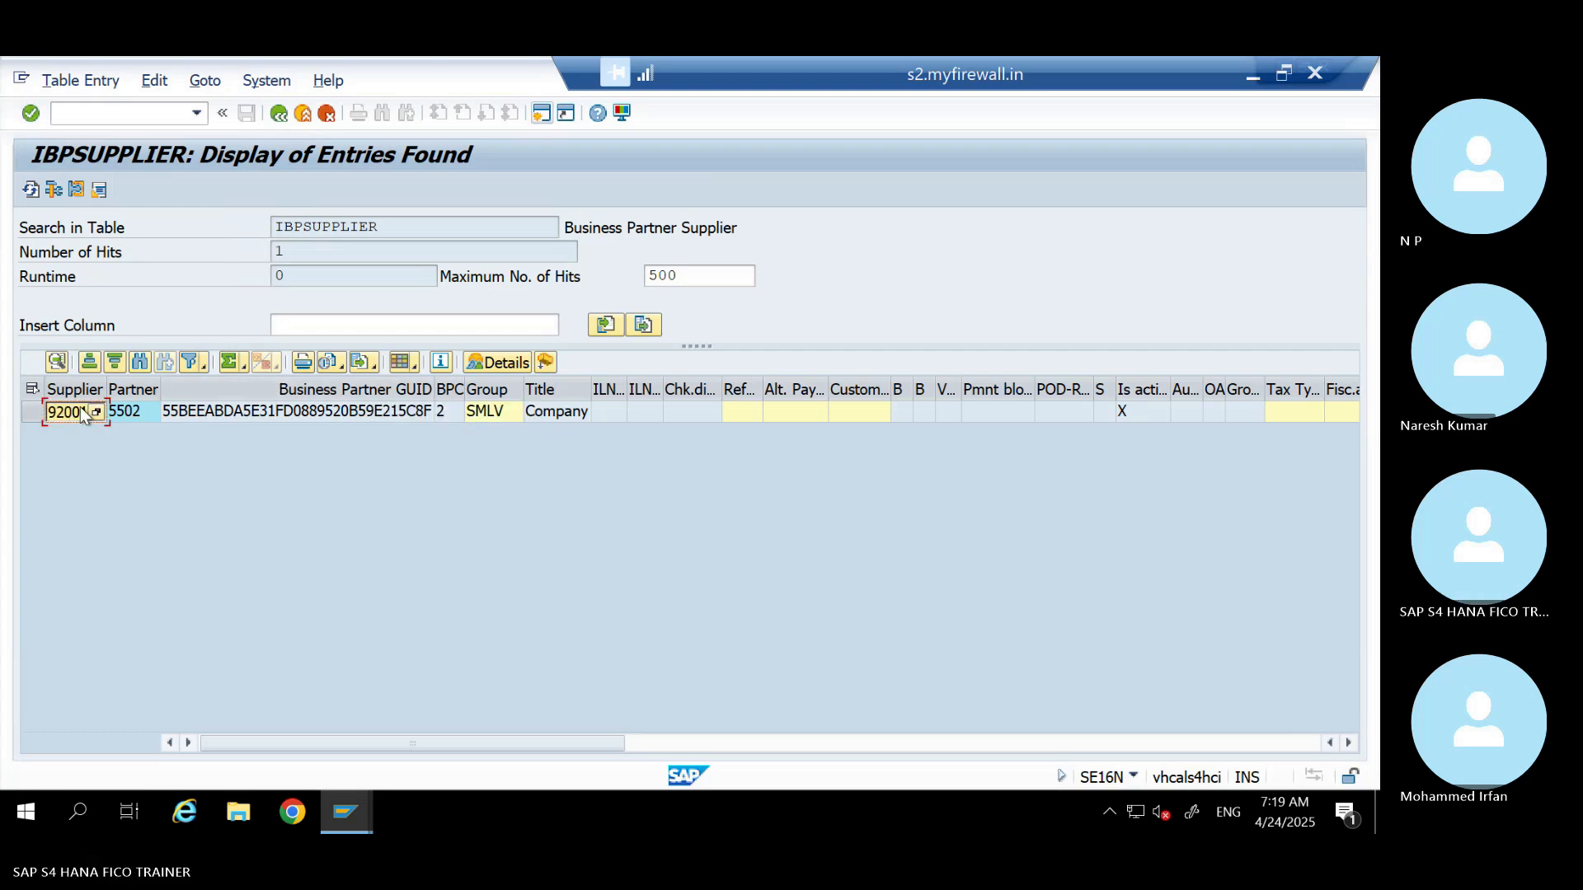
# Return to the table selection, load LFA1 and display the entry for Reliance Limited's supplier number
pyautogui.click(278, 118)
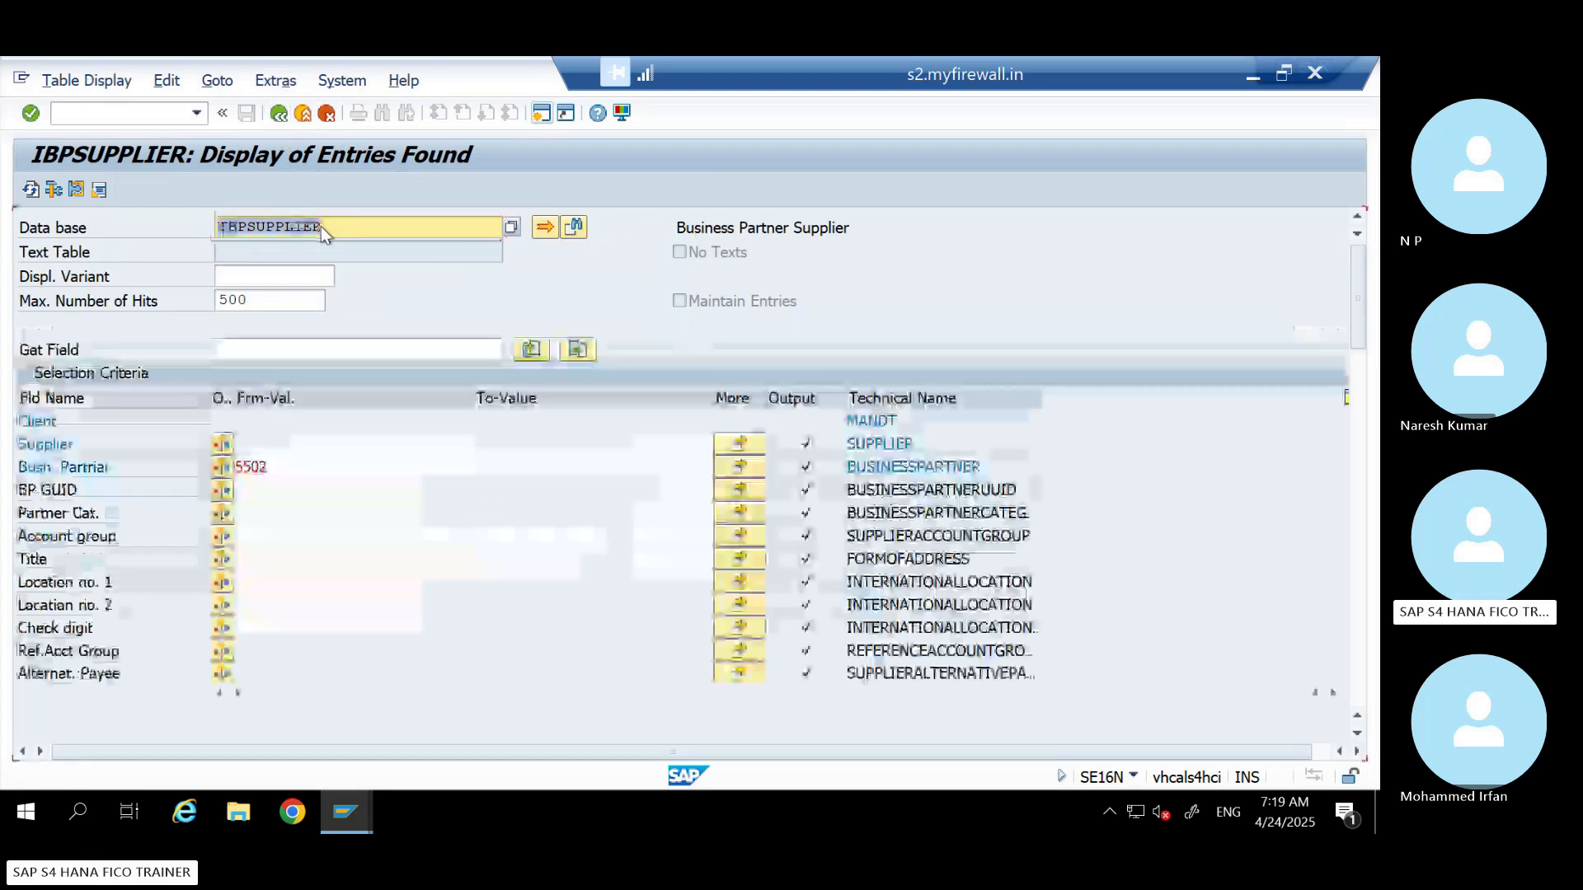
pyautogui.write('lfa1')
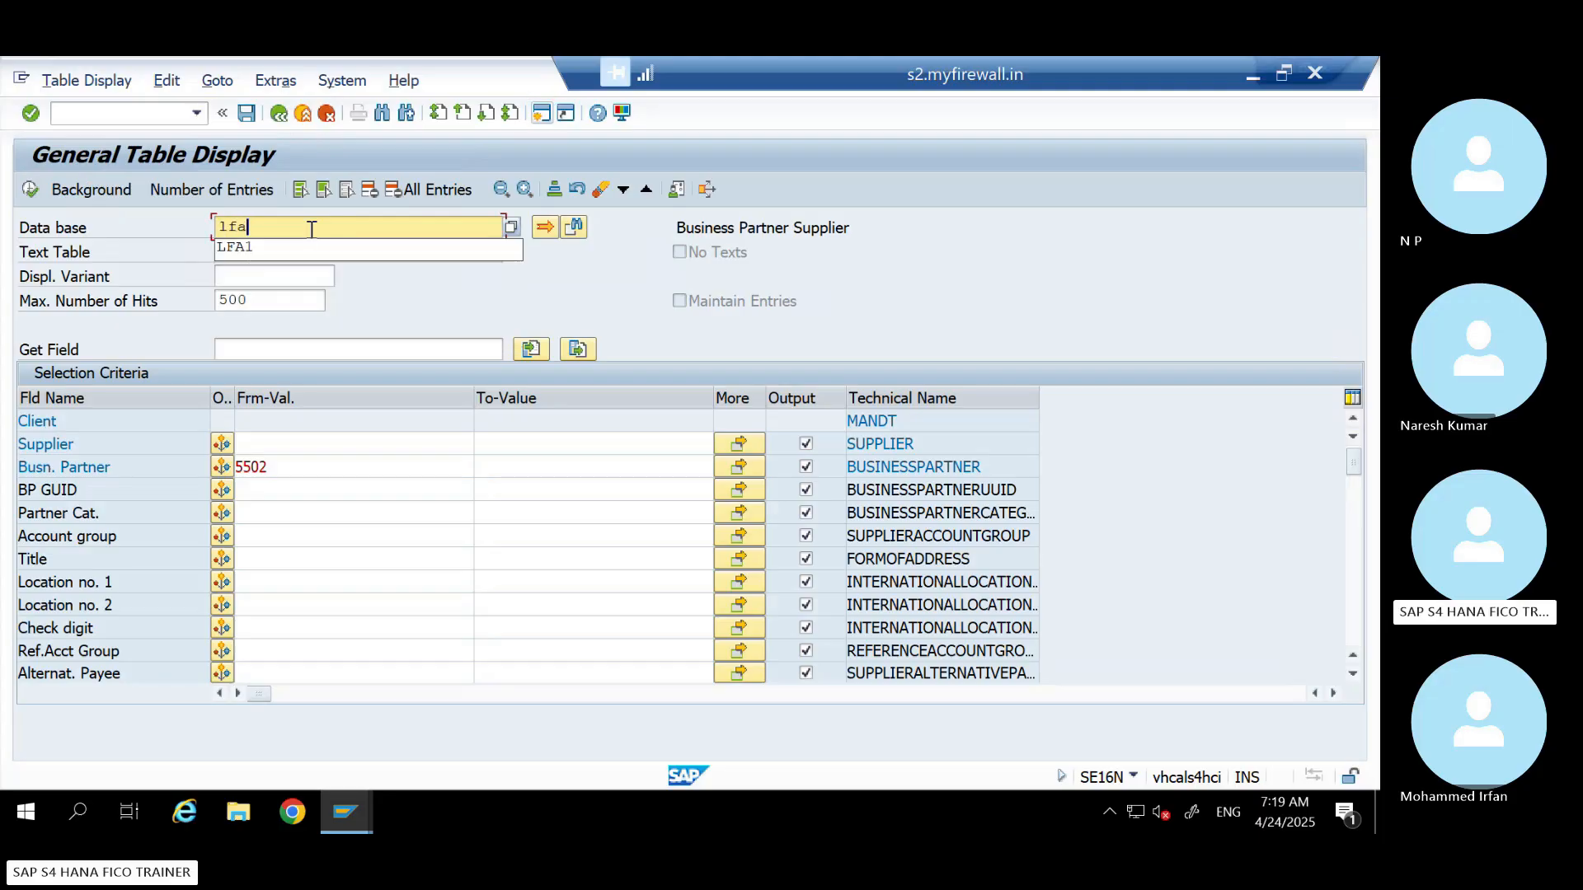
pyautogui.press('Return')
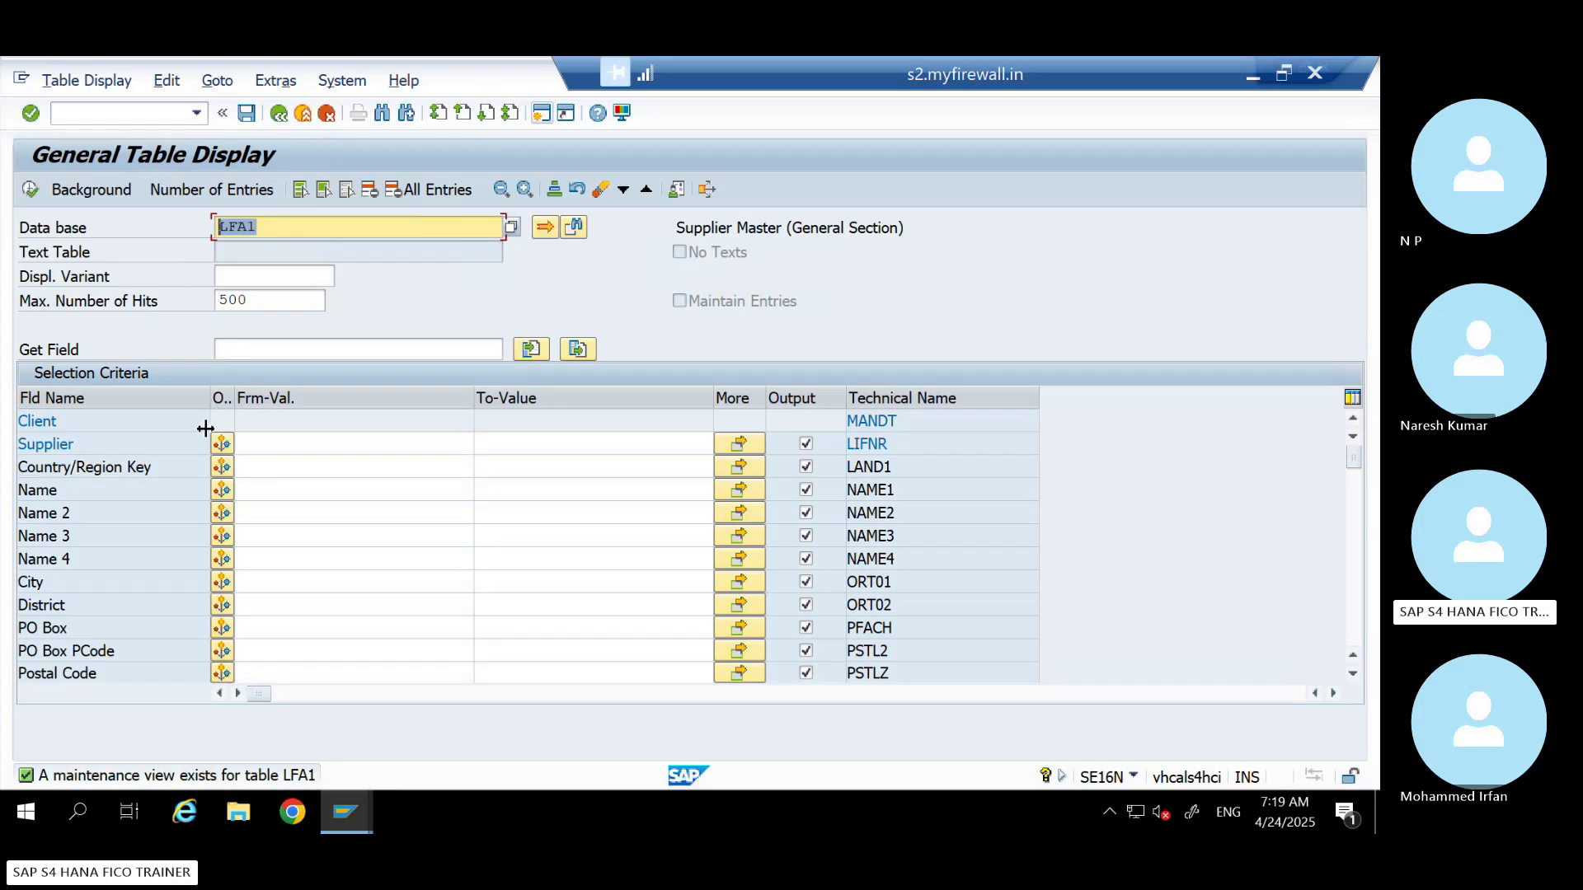
pyautogui.click(257, 443)
pyautogui.write('92001')
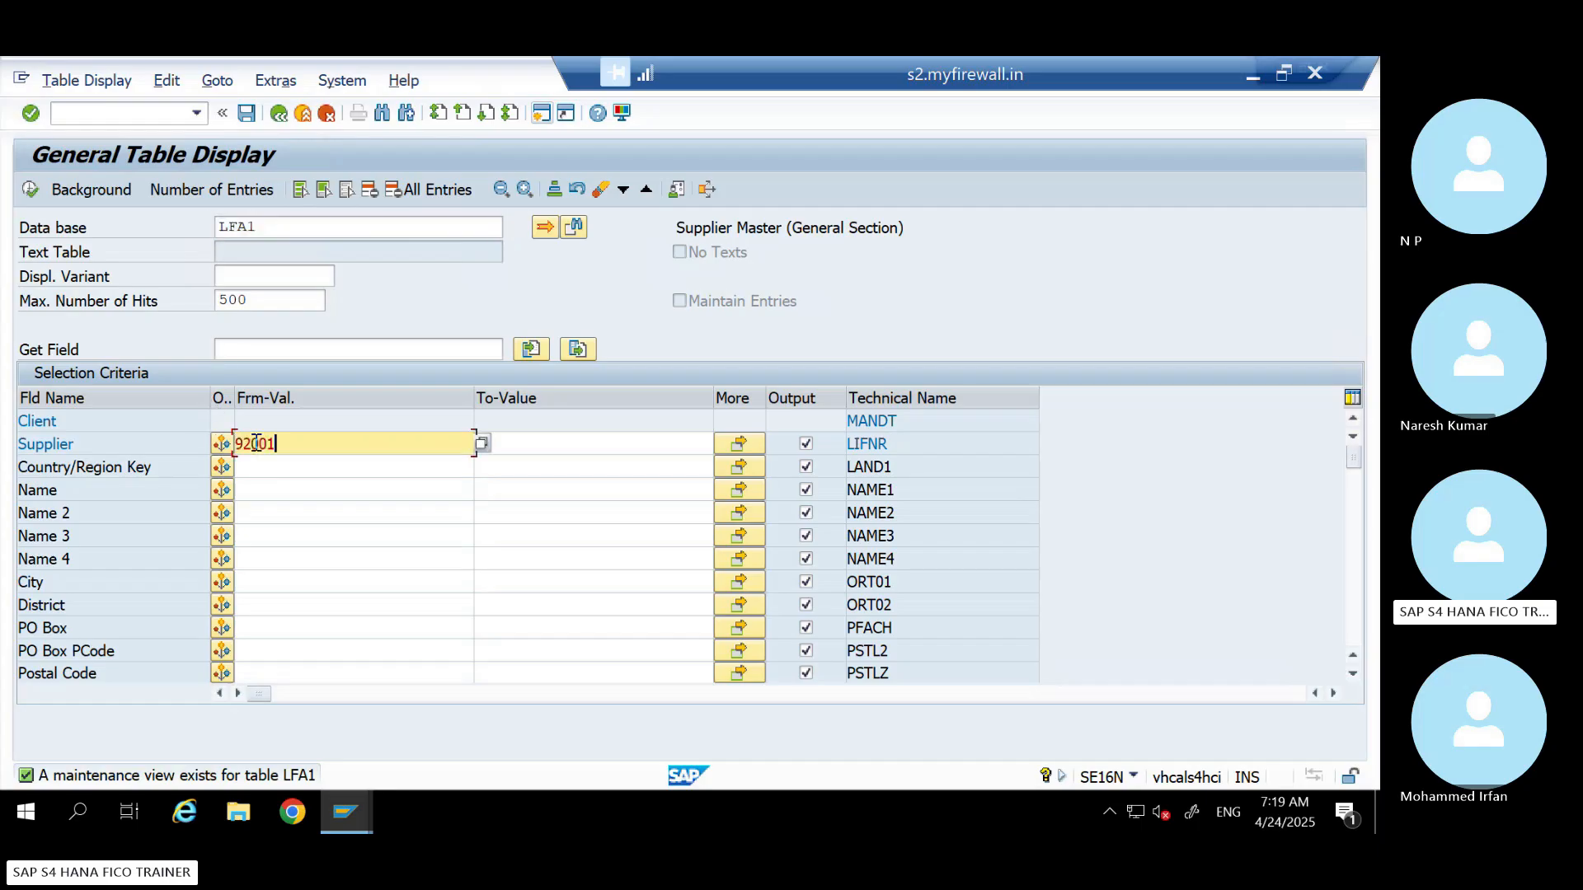
pyautogui.click(30, 191)
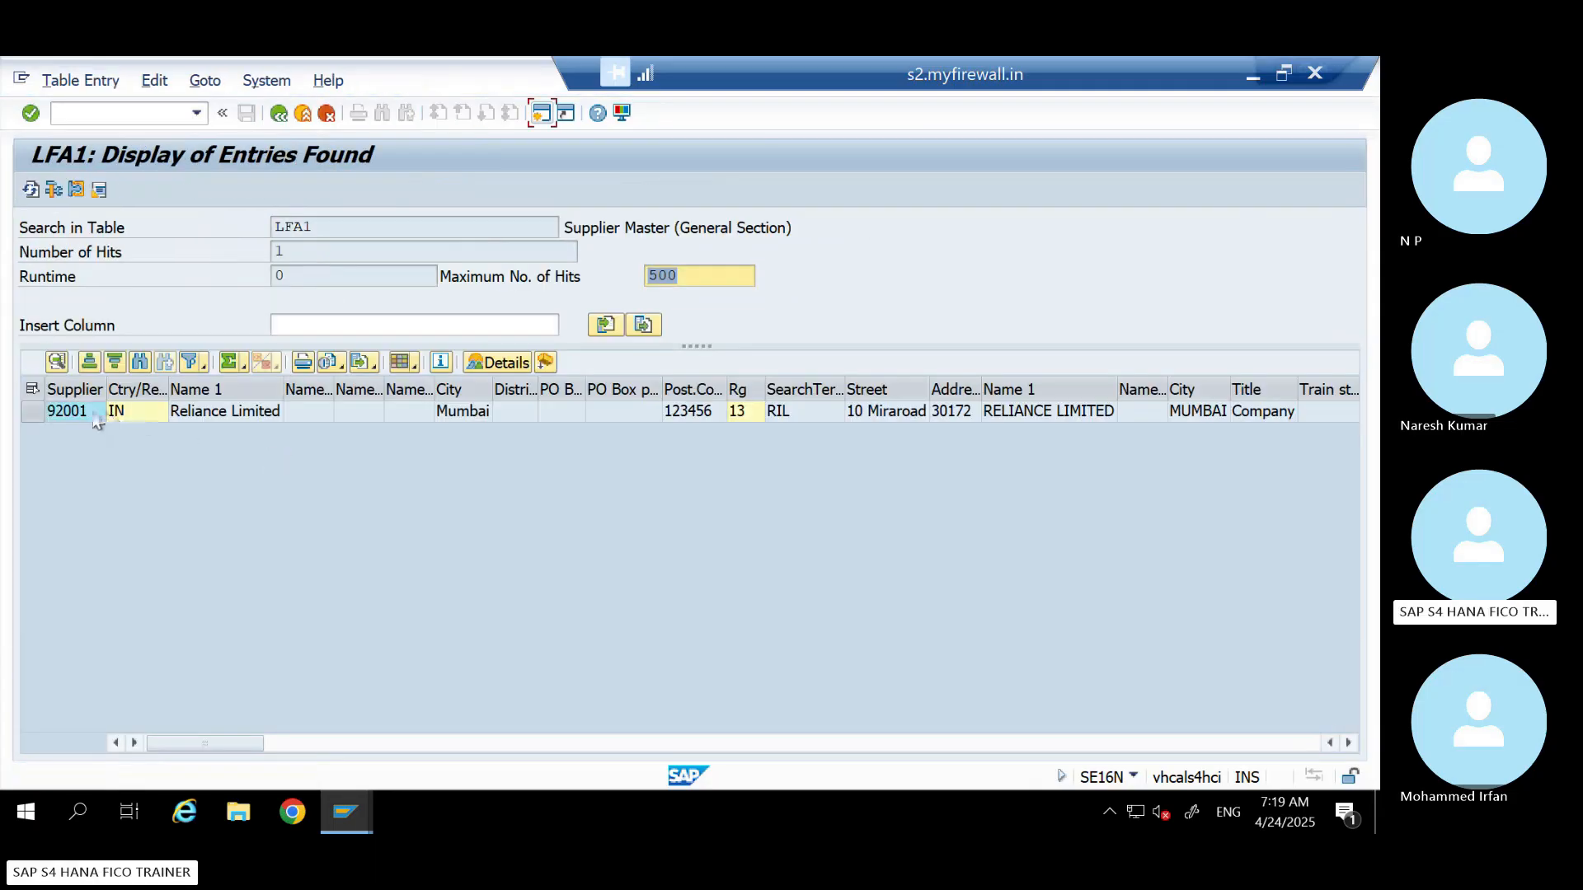
# Examine the fields of Reliance Limited's LFA1 entry, from the supplier number through the account group and the communication columns
pyautogui.click(95, 417)
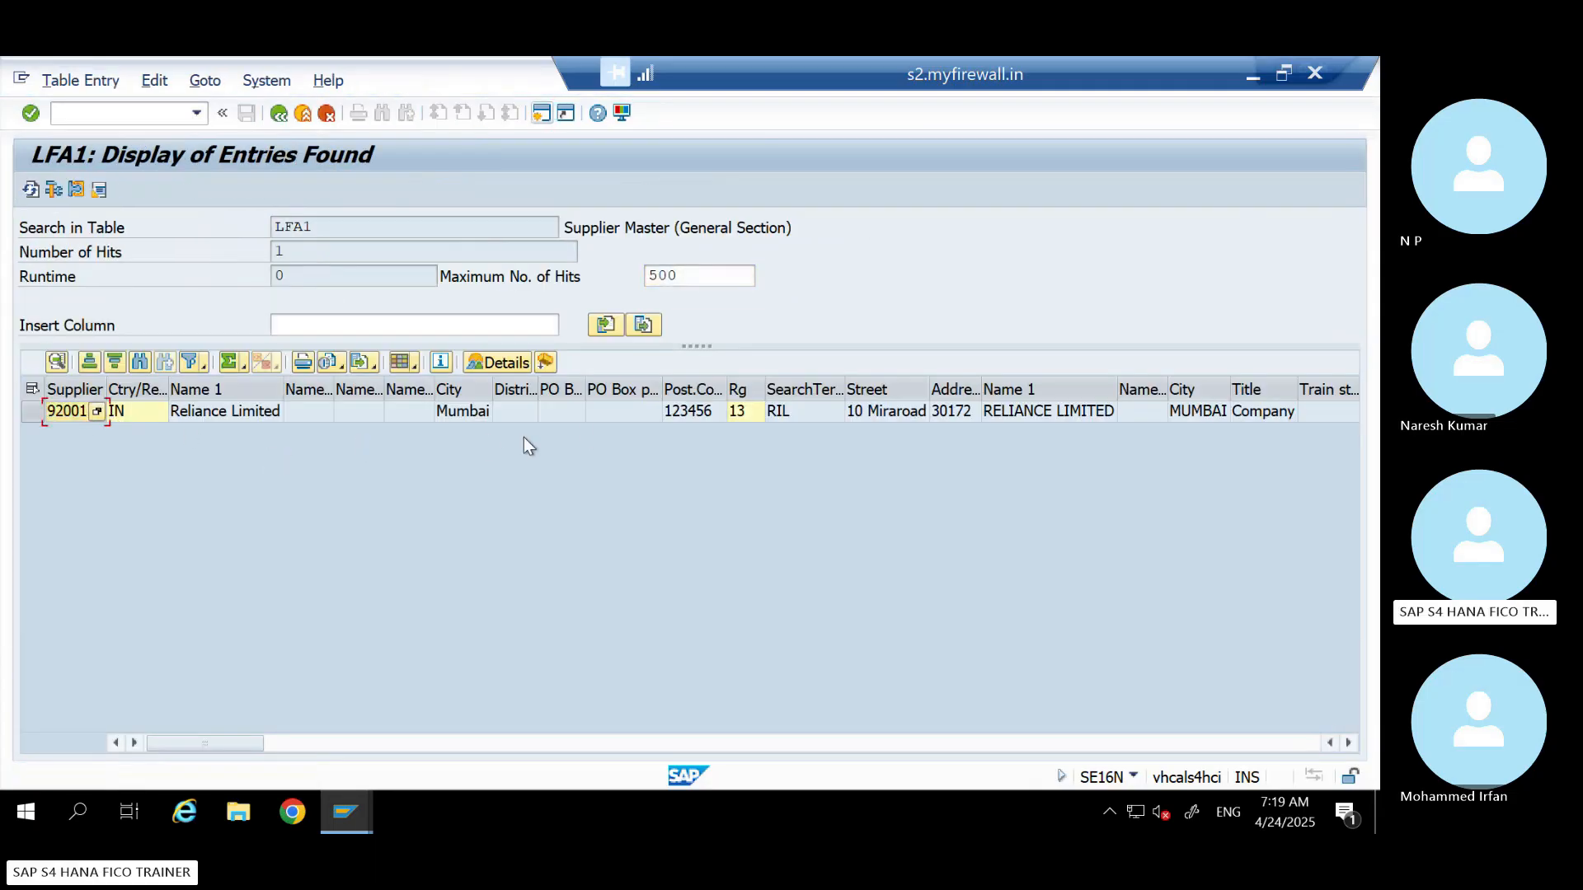
pyautogui.click(785, 418)
pyautogui.press('Right')
pyautogui.press('Right')
pyautogui.press('Right')
pyautogui.press('Right')
pyautogui.press('Right')
pyautogui.press('Right')
pyautogui.press('Right')
pyautogui.press('Right')
pyautogui.press('Right')
pyautogui.press('Right')
pyautogui.press('Right')
pyautogui.press('Right')
pyautogui.press('Right')
pyautogui.press('Right')
pyautogui.press('Right')
pyautogui.press('Right')
pyautogui.press('Right')
pyautogui.press('Right')
pyautogui.press('Right')
pyautogui.press('Right')
pyautogui.press('Right')
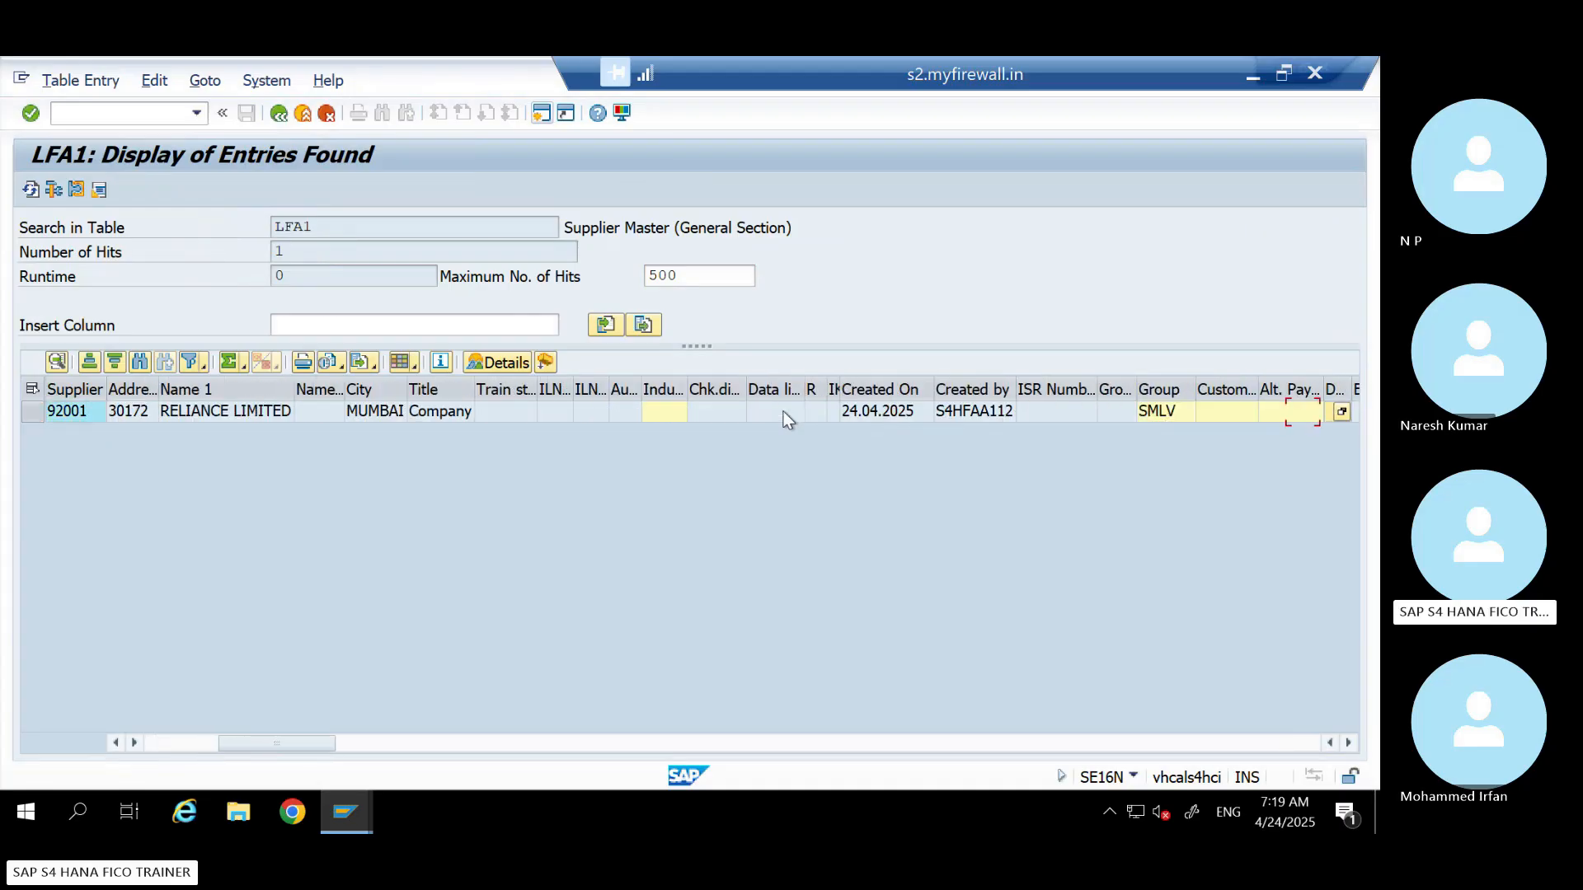
pyautogui.press('Right')
pyautogui.press('Right')
pyautogui.press('Right')
pyautogui.press('Right')
pyautogui.press('Right')
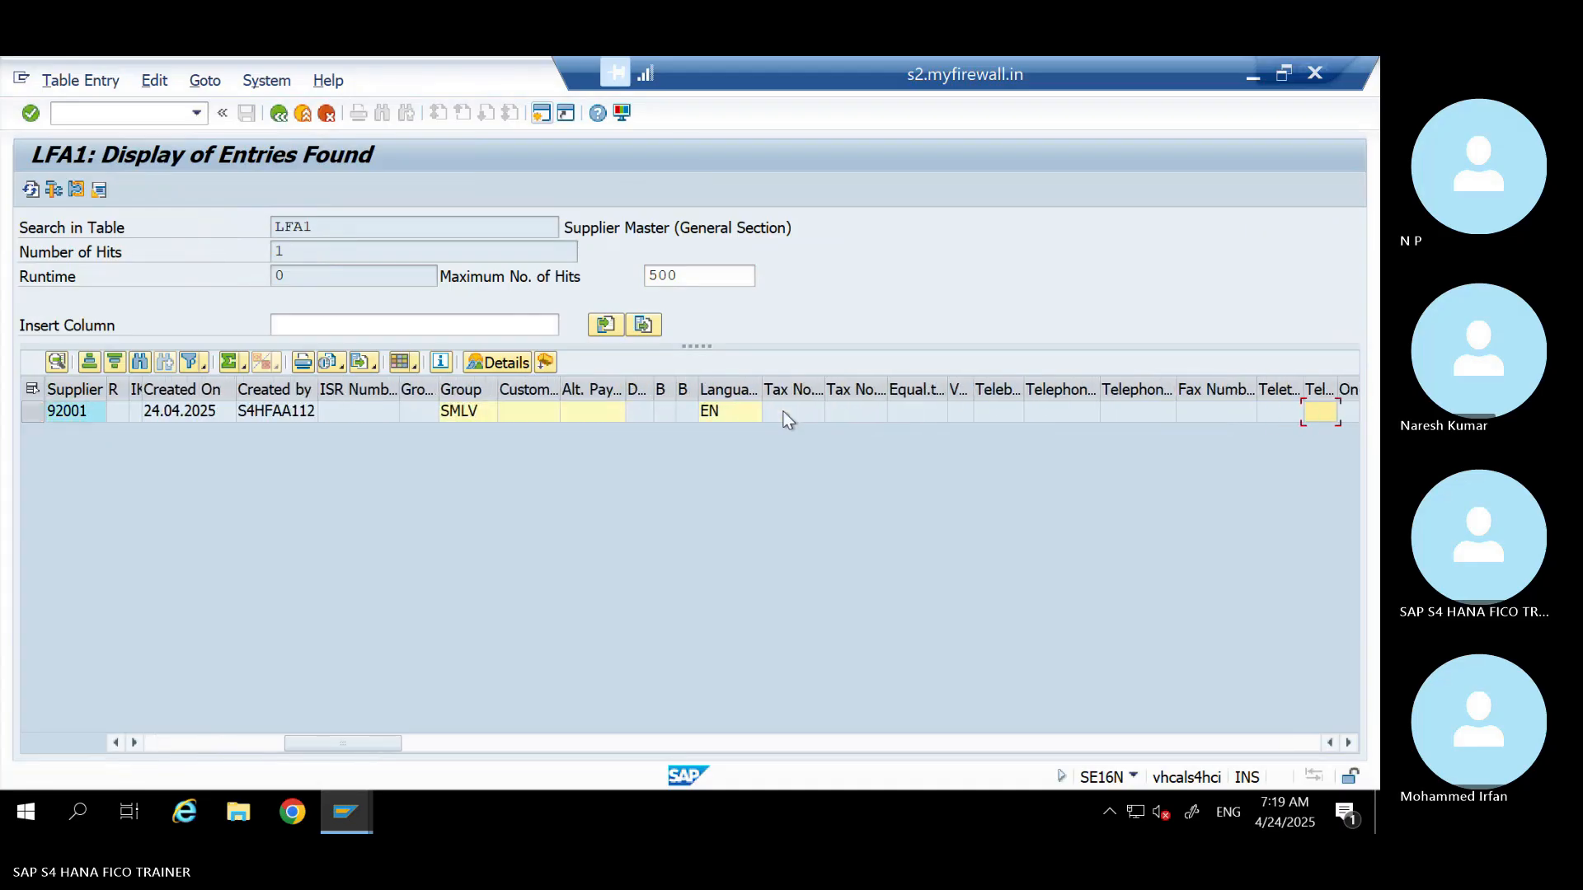
# Check the account group in the LFA1 entry, then return to the selection criteria and copy Reliance Limited's supplier number
pyautogui.click(467, 418)
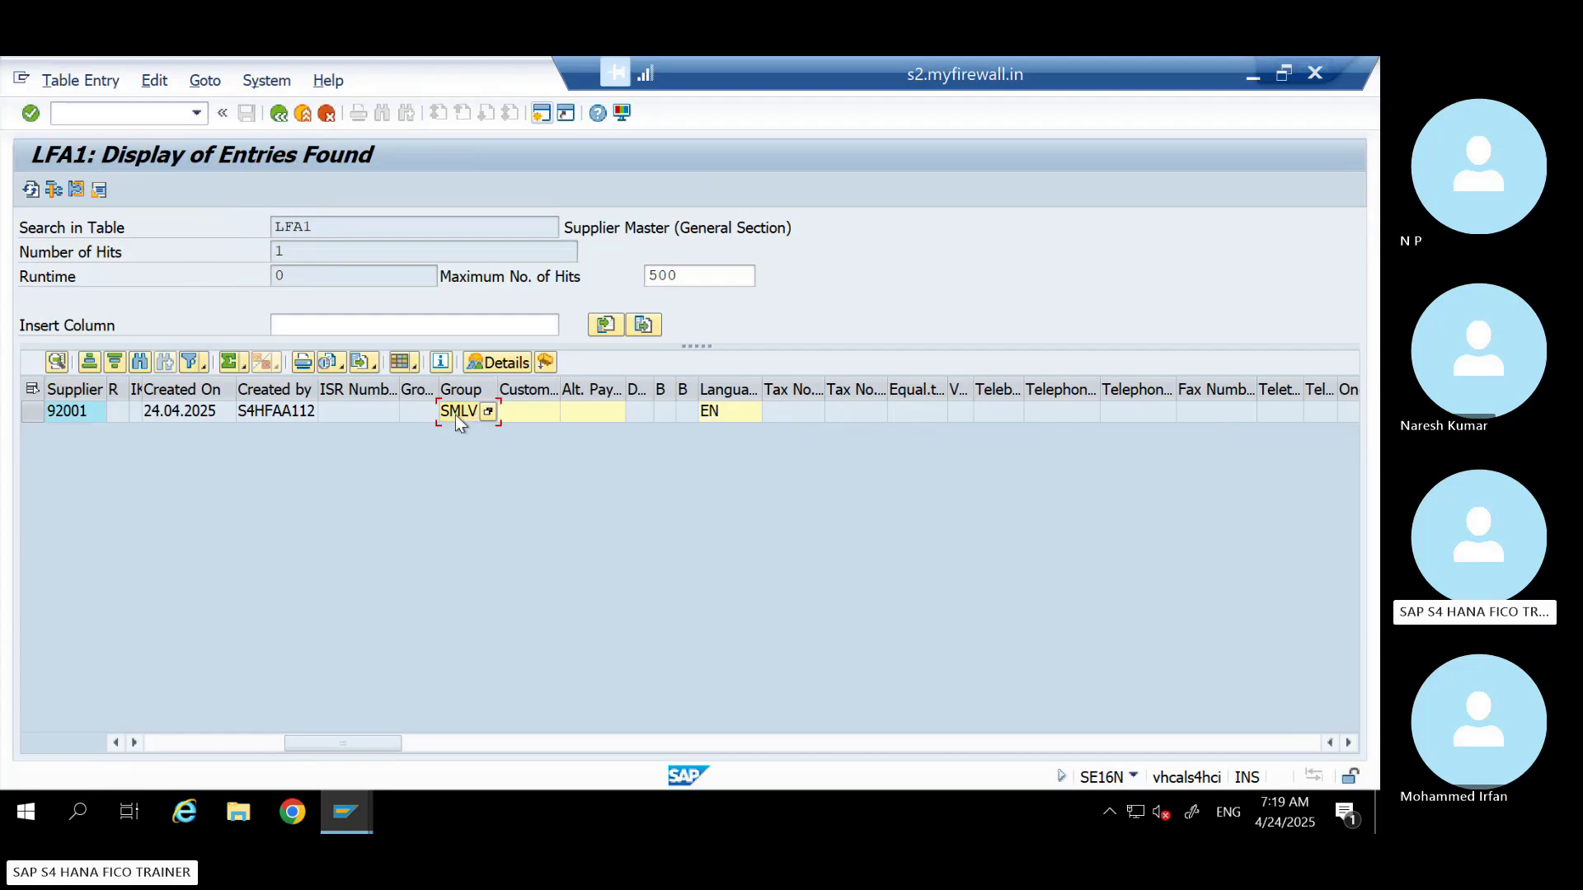
pyautogui.click(280, 115)
pyautogui.click(277, 443)
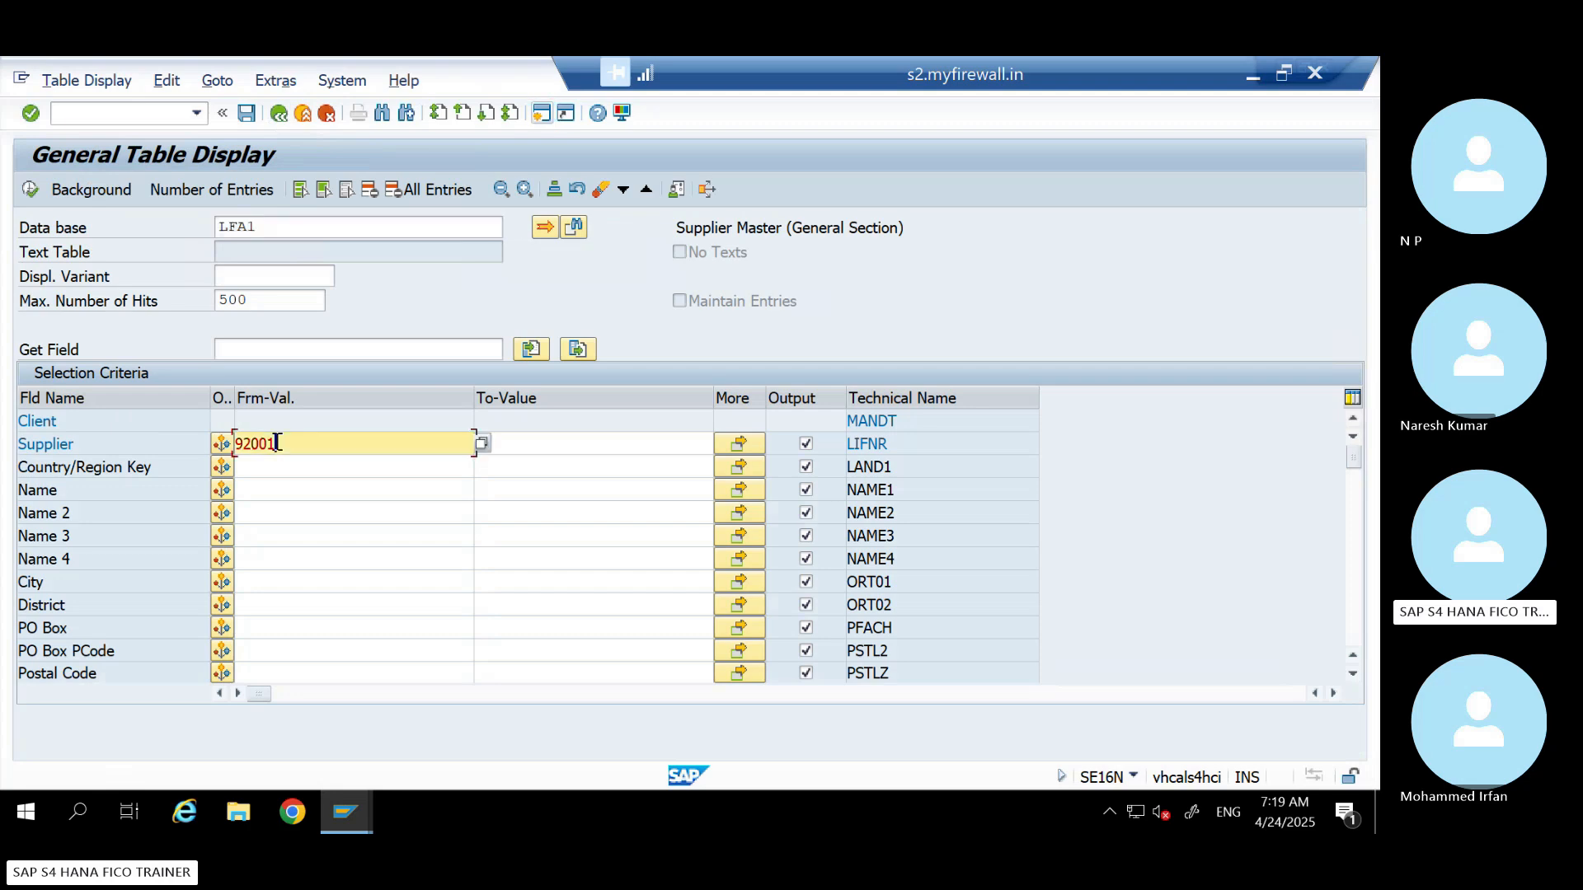
pyautogui.moveTo(277, 443); pyautogui.dragTo(181, 447)
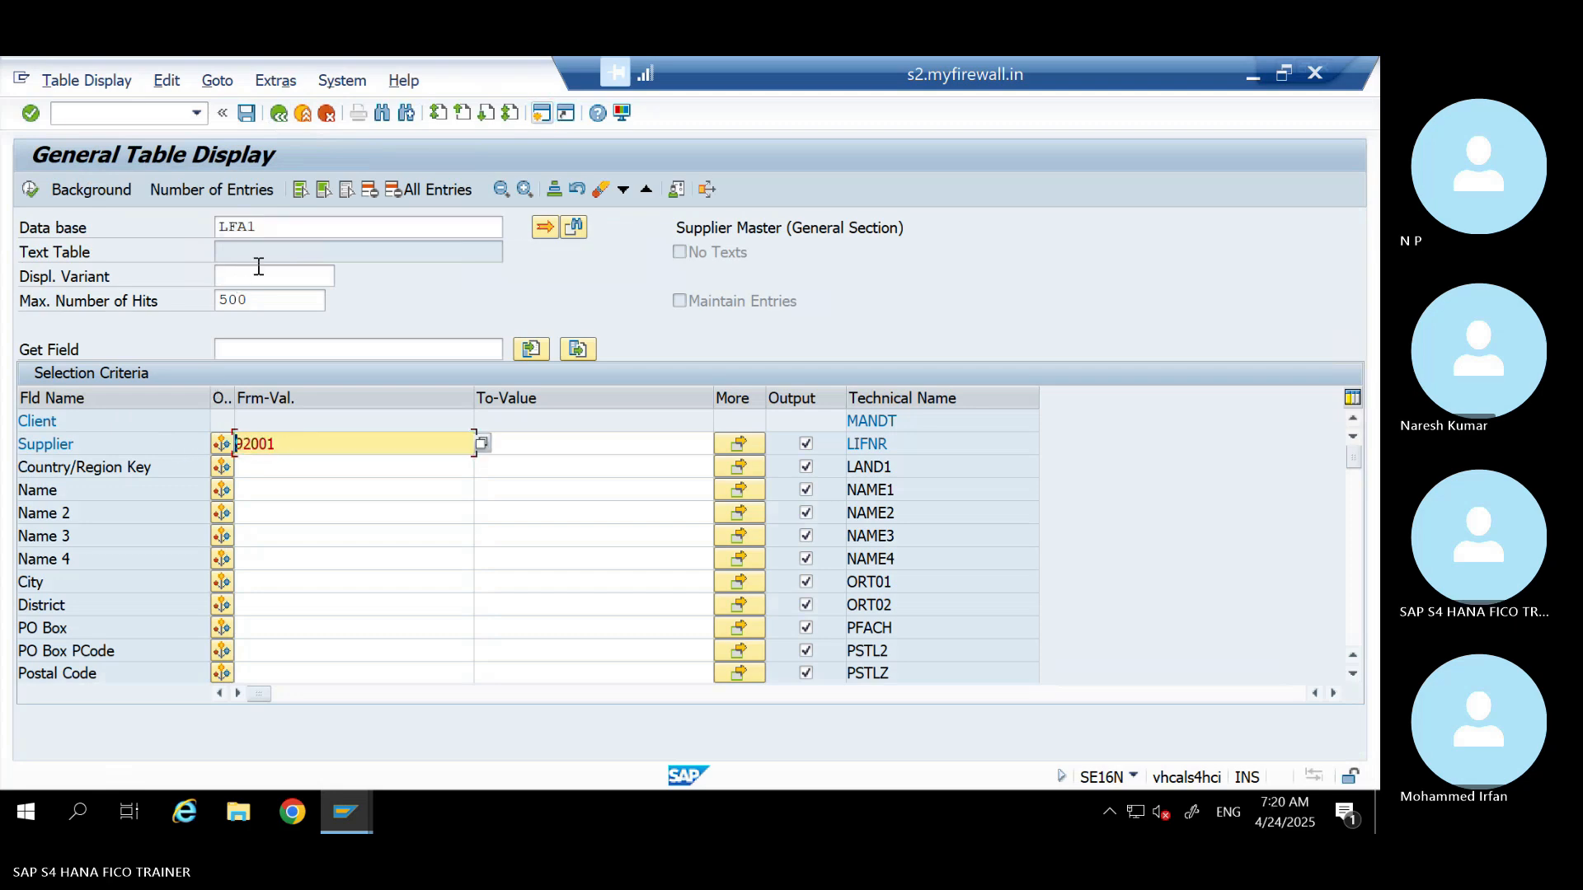
# Load table LFB1 in place of LFA1 and enter Reliance Limited's supplier number as the selection value
pyautogui.doubleClick(261, 231)
pyautogui.write('LFB1')
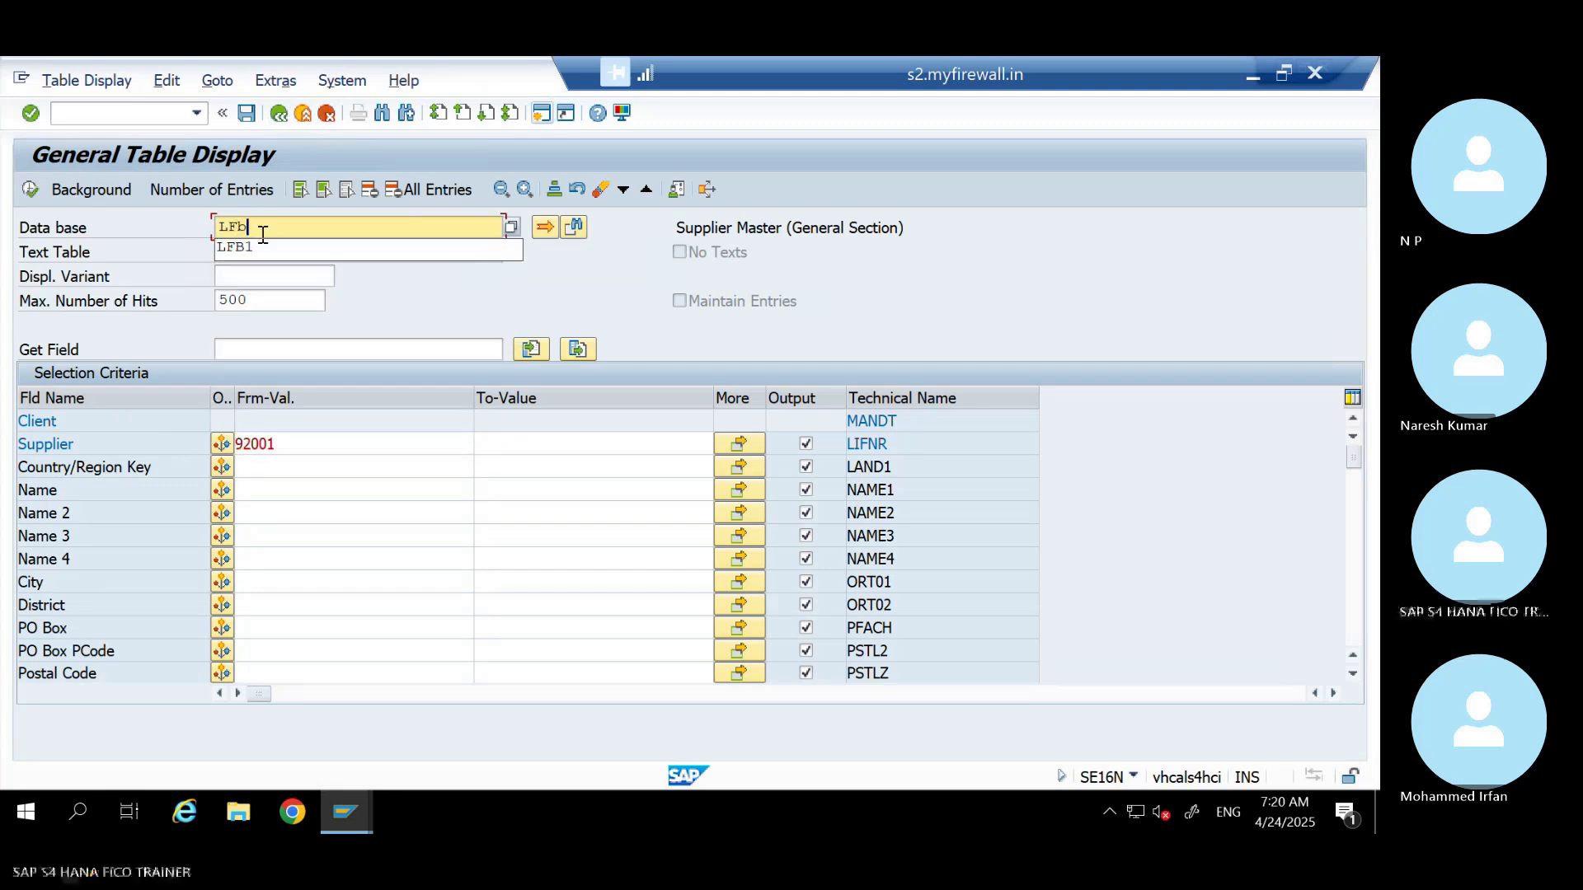
pyautogui.press('Return')
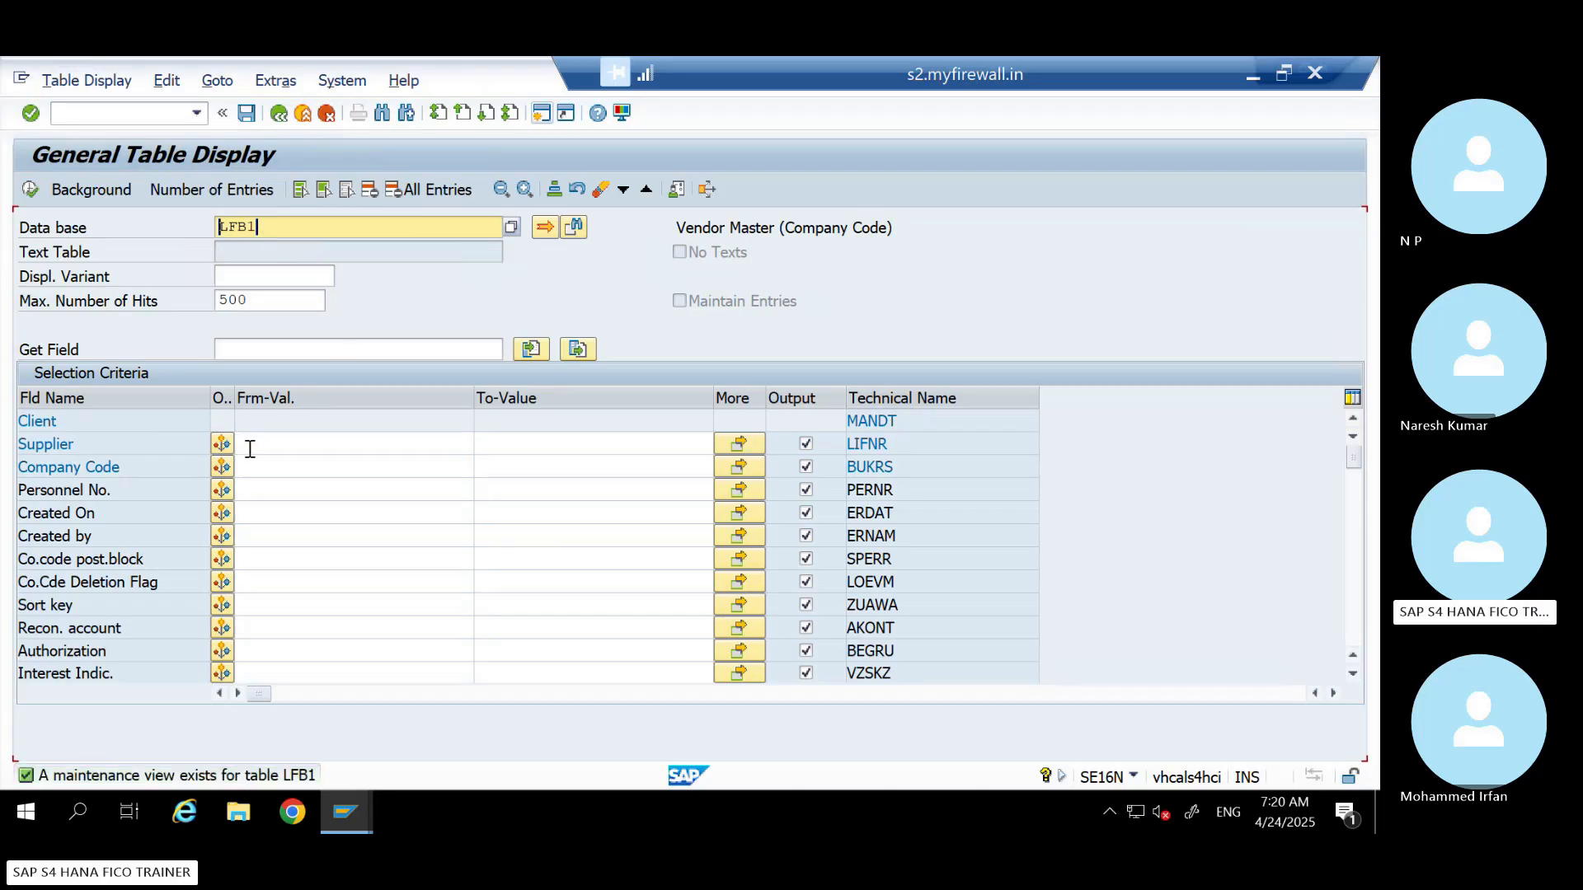
pyautogui.click(248, 443)
pyautogui.write('92001')
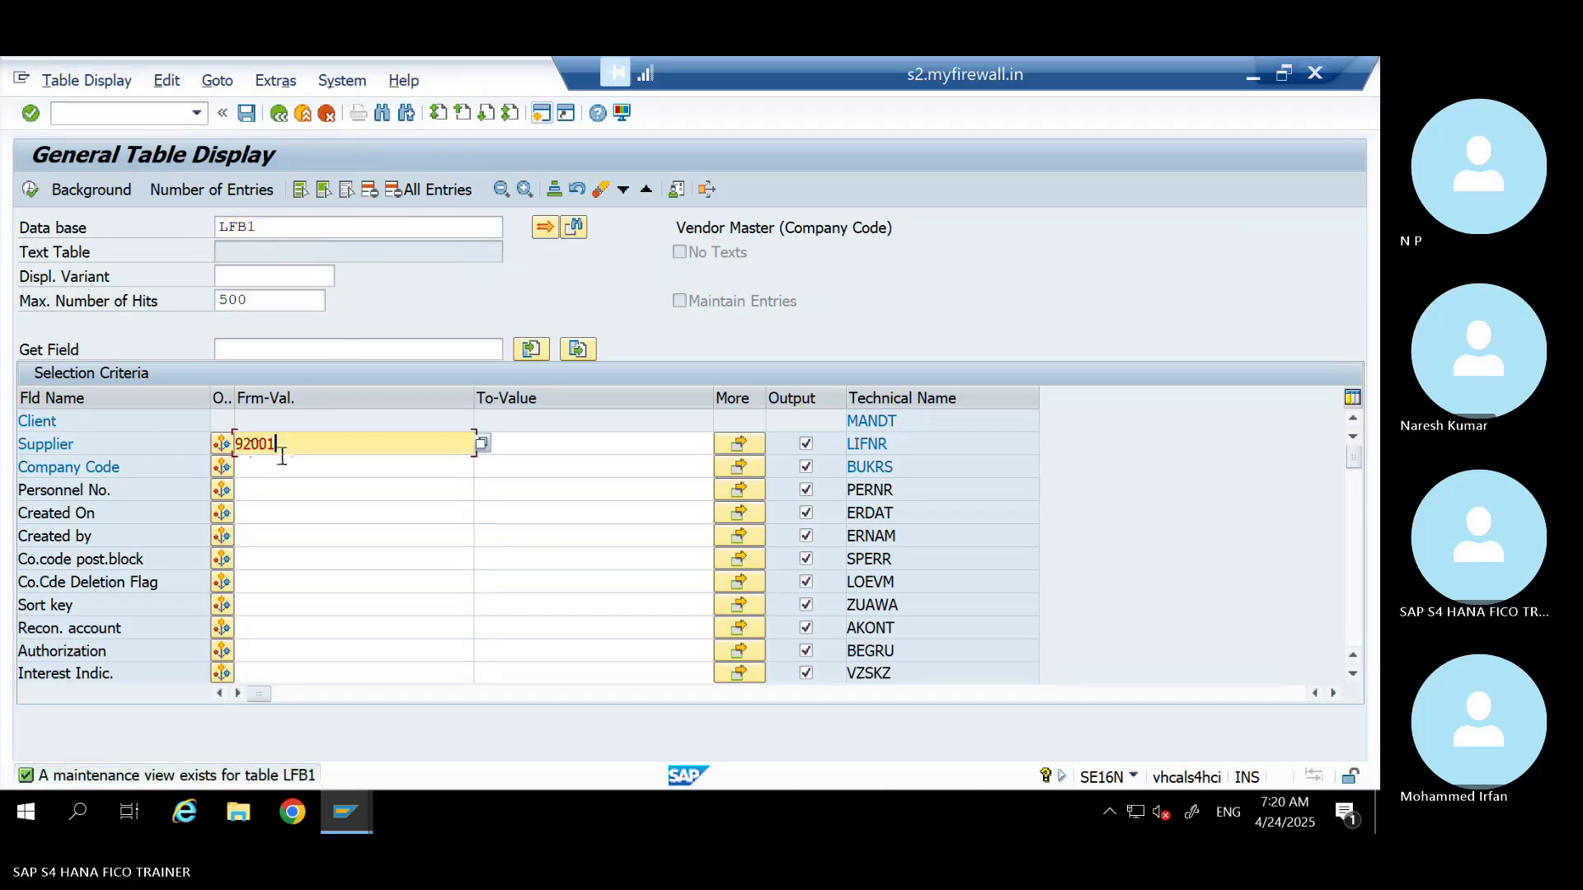
pyautogui.click(236, 467)
pyautogui.write('in15')
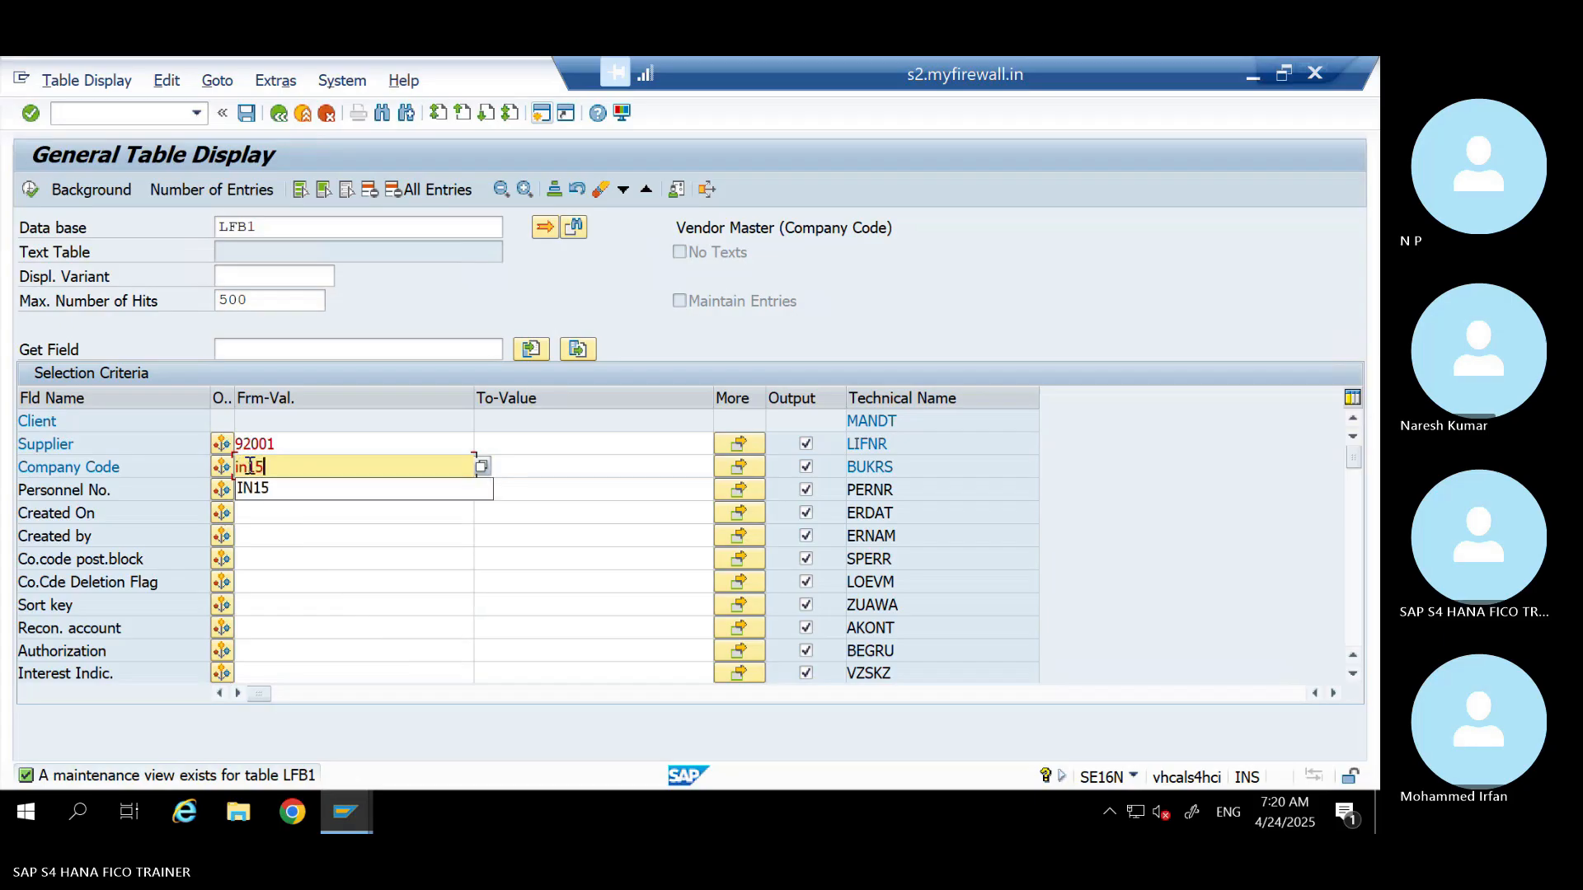
pyautogui.press('BackSpace')
pyautogui.press('BackSpace')
pyautogui.press('BackSpace')
pyautogui.press('BackSpace')
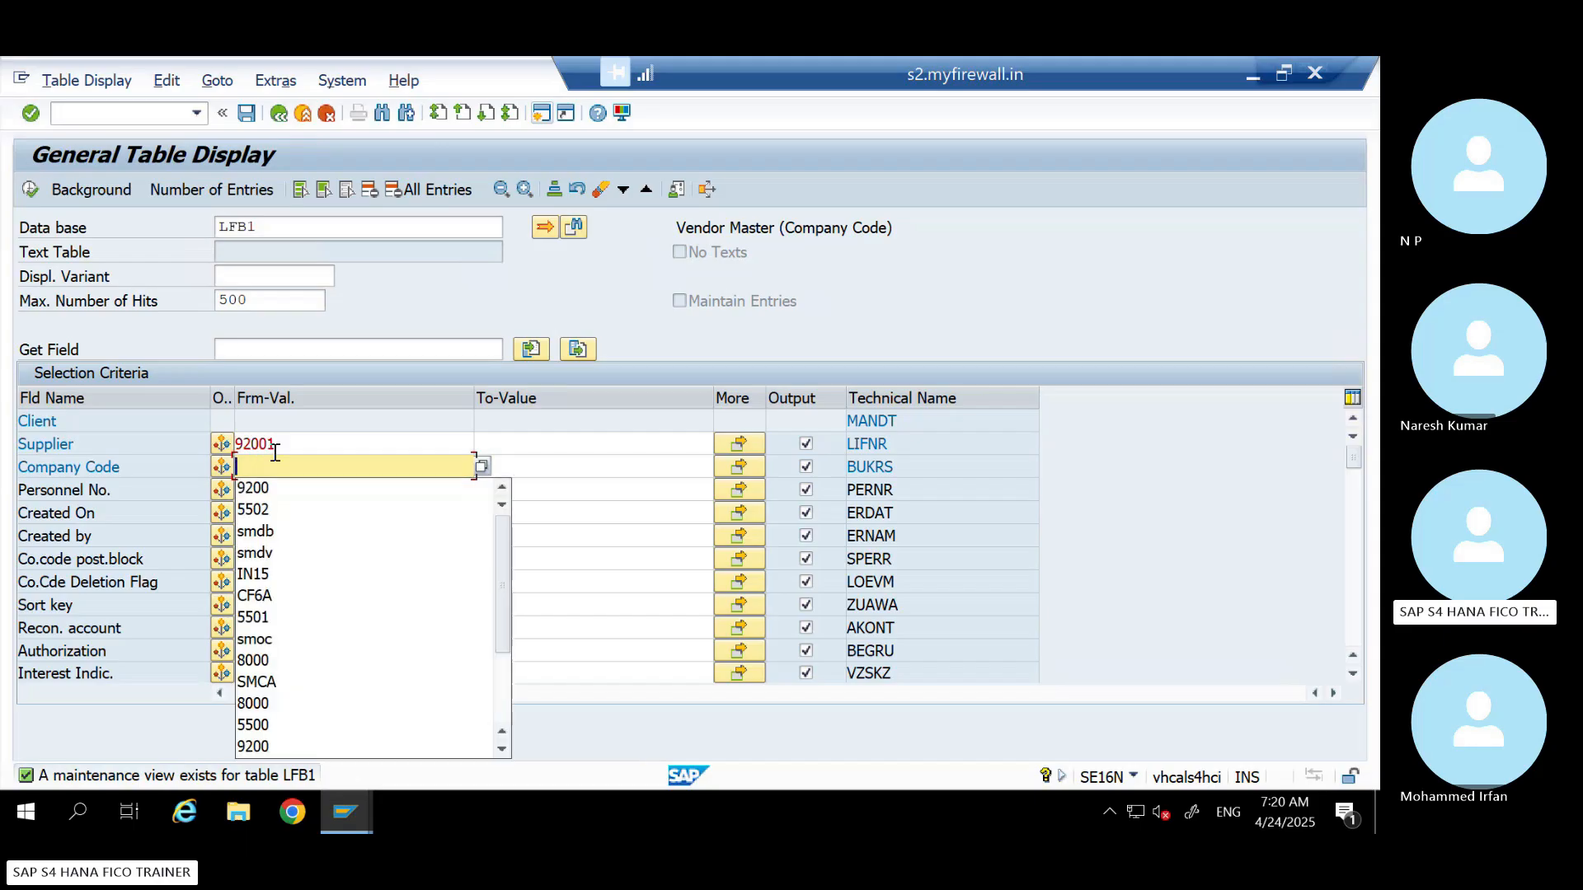
# Display Reliance Limited's LFB1 entries and check the reconciliation account and payment terms for each company code
pyautogui.doubleClick(281, 447)
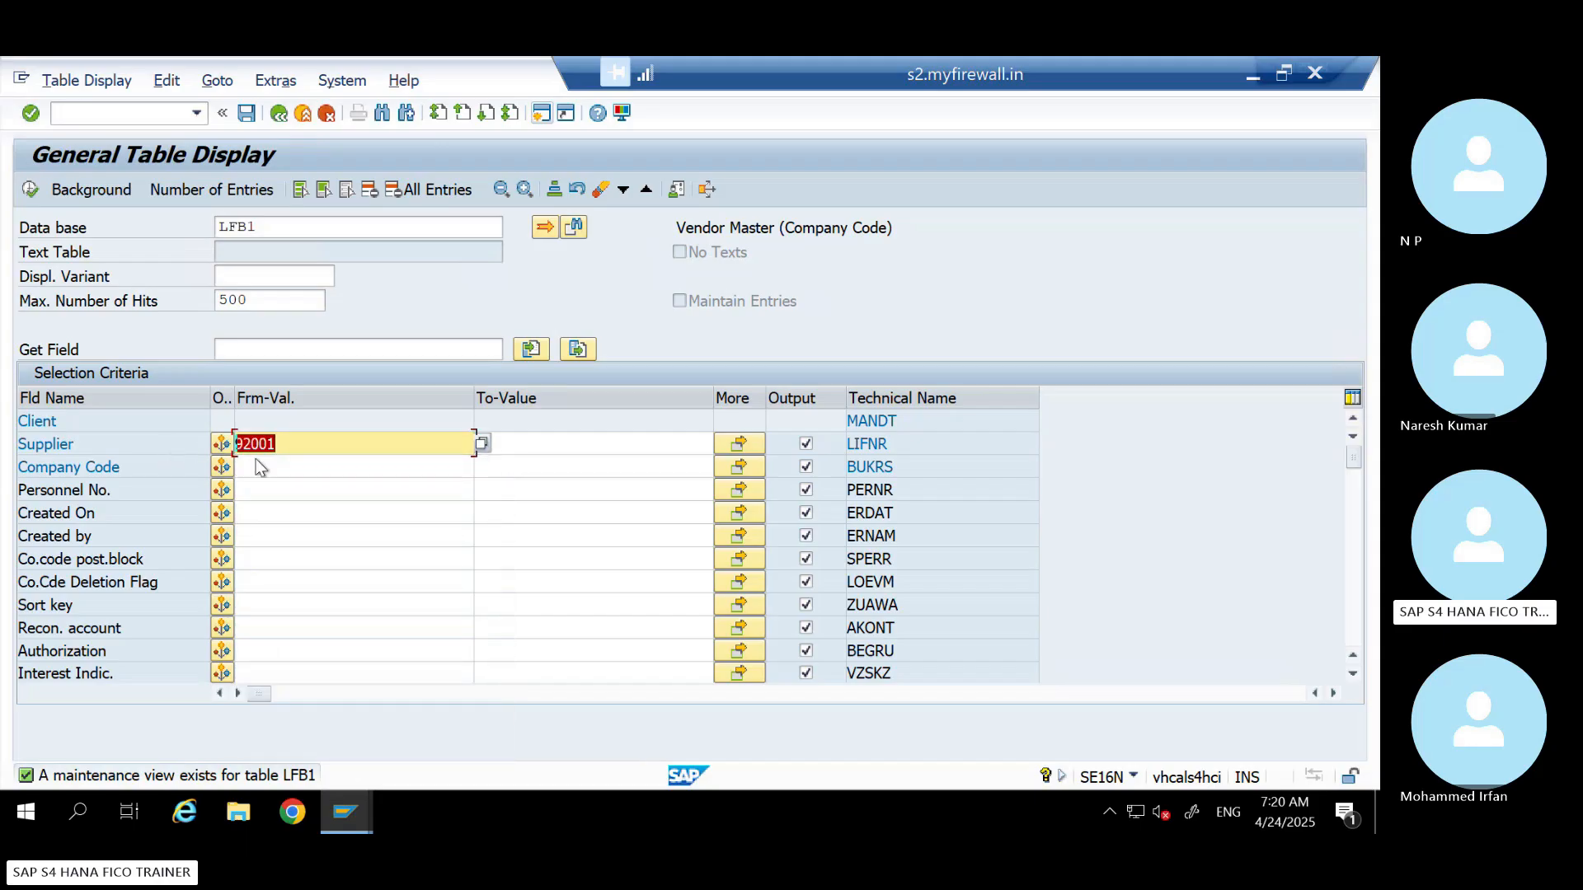
pyautogui.click(33, 196)
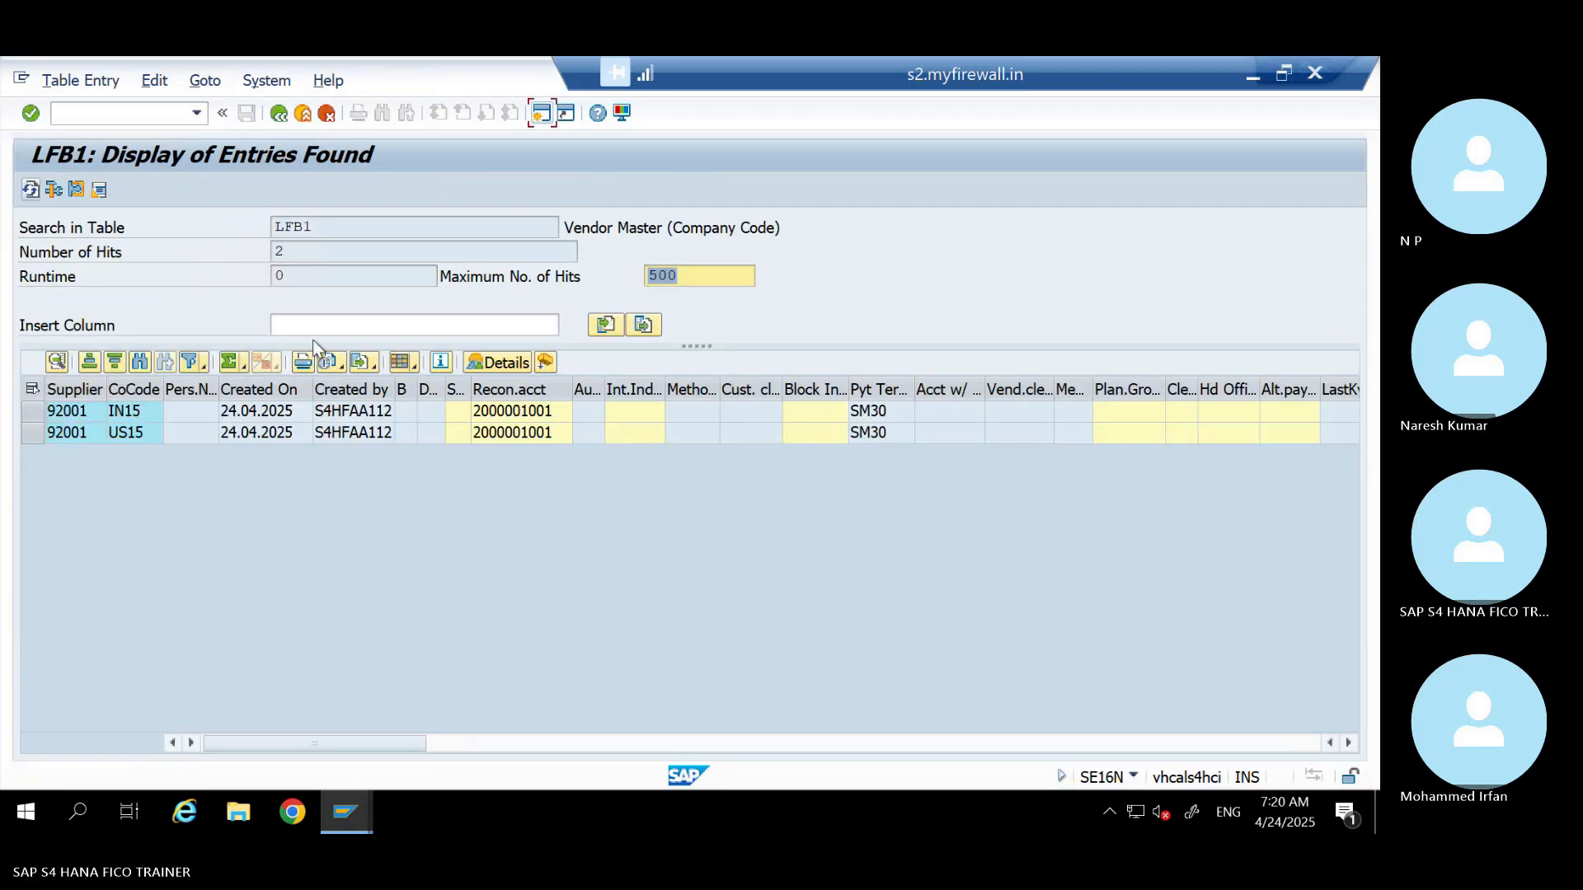
pyautogui.click(75, 415)
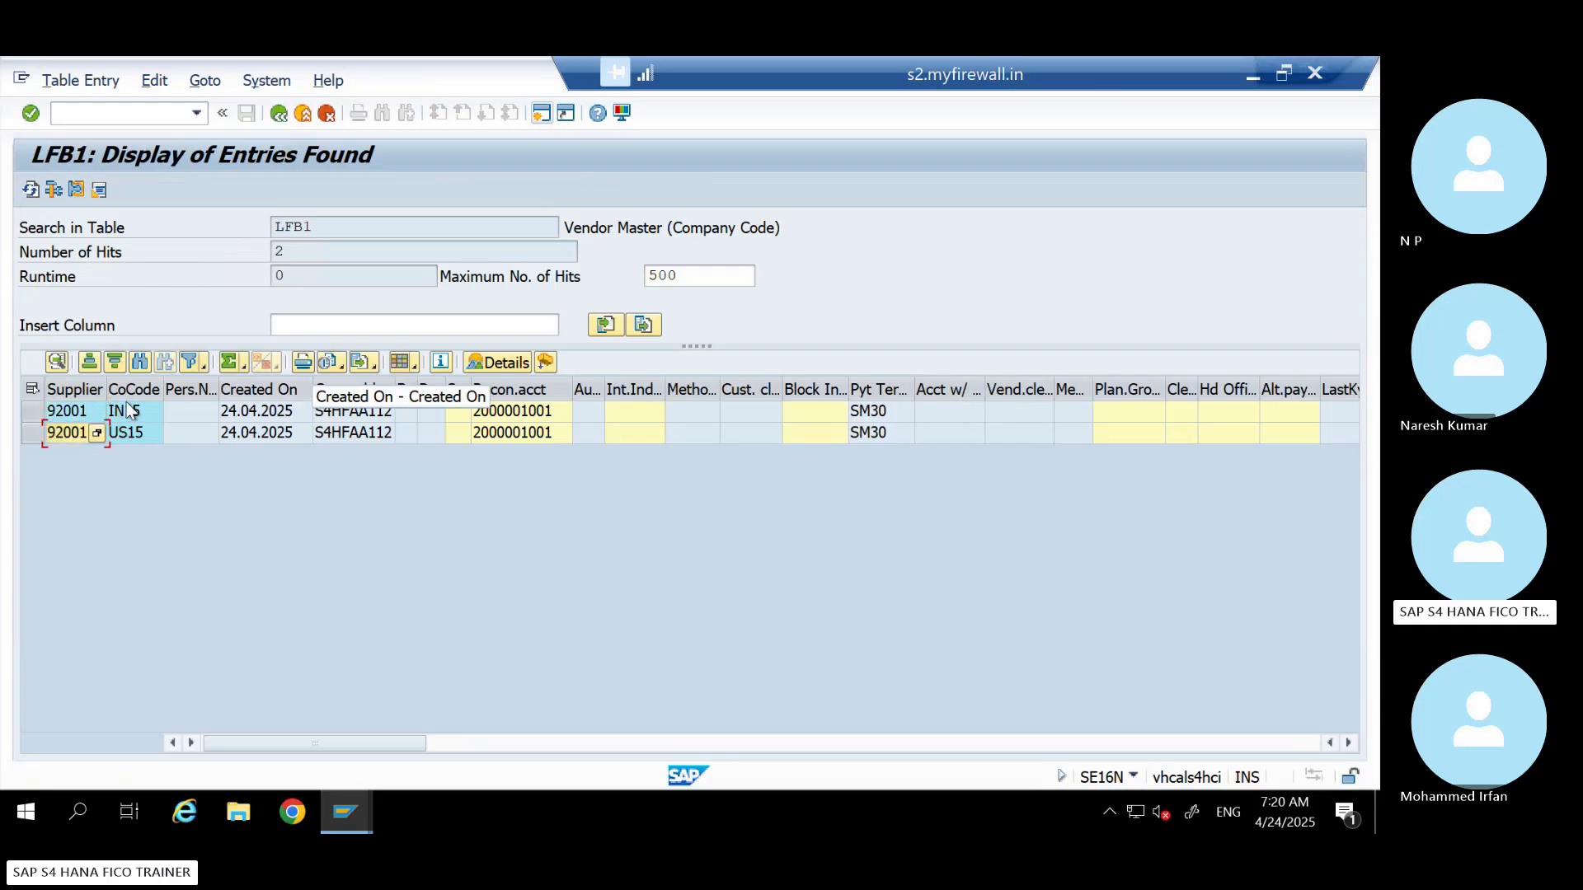
pyautogui.click(531, 413)
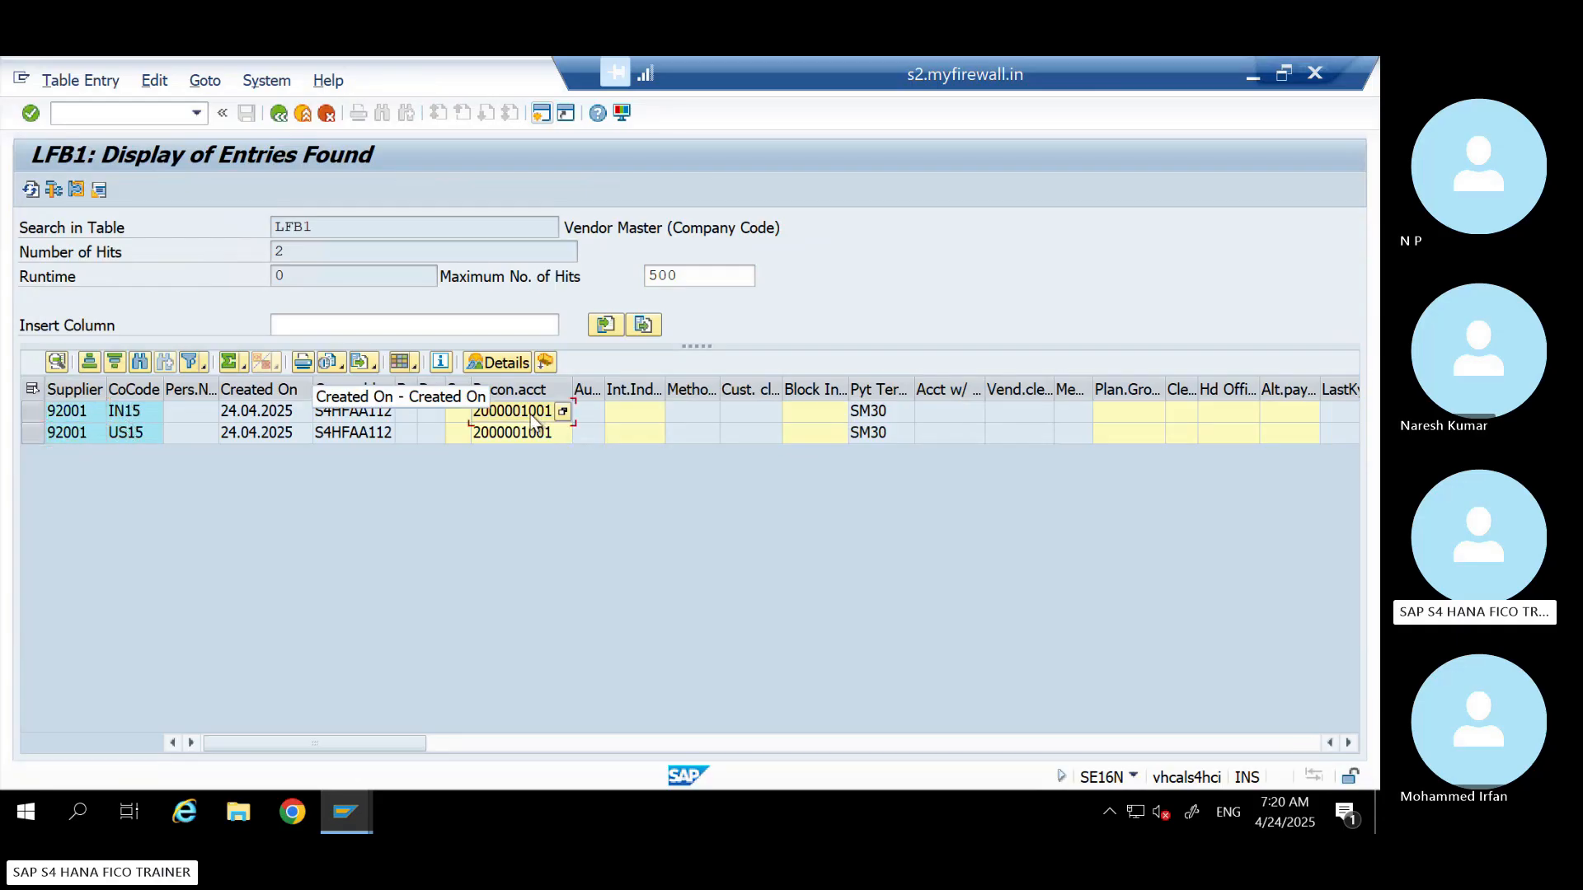
pyautogui.click(531, 431)
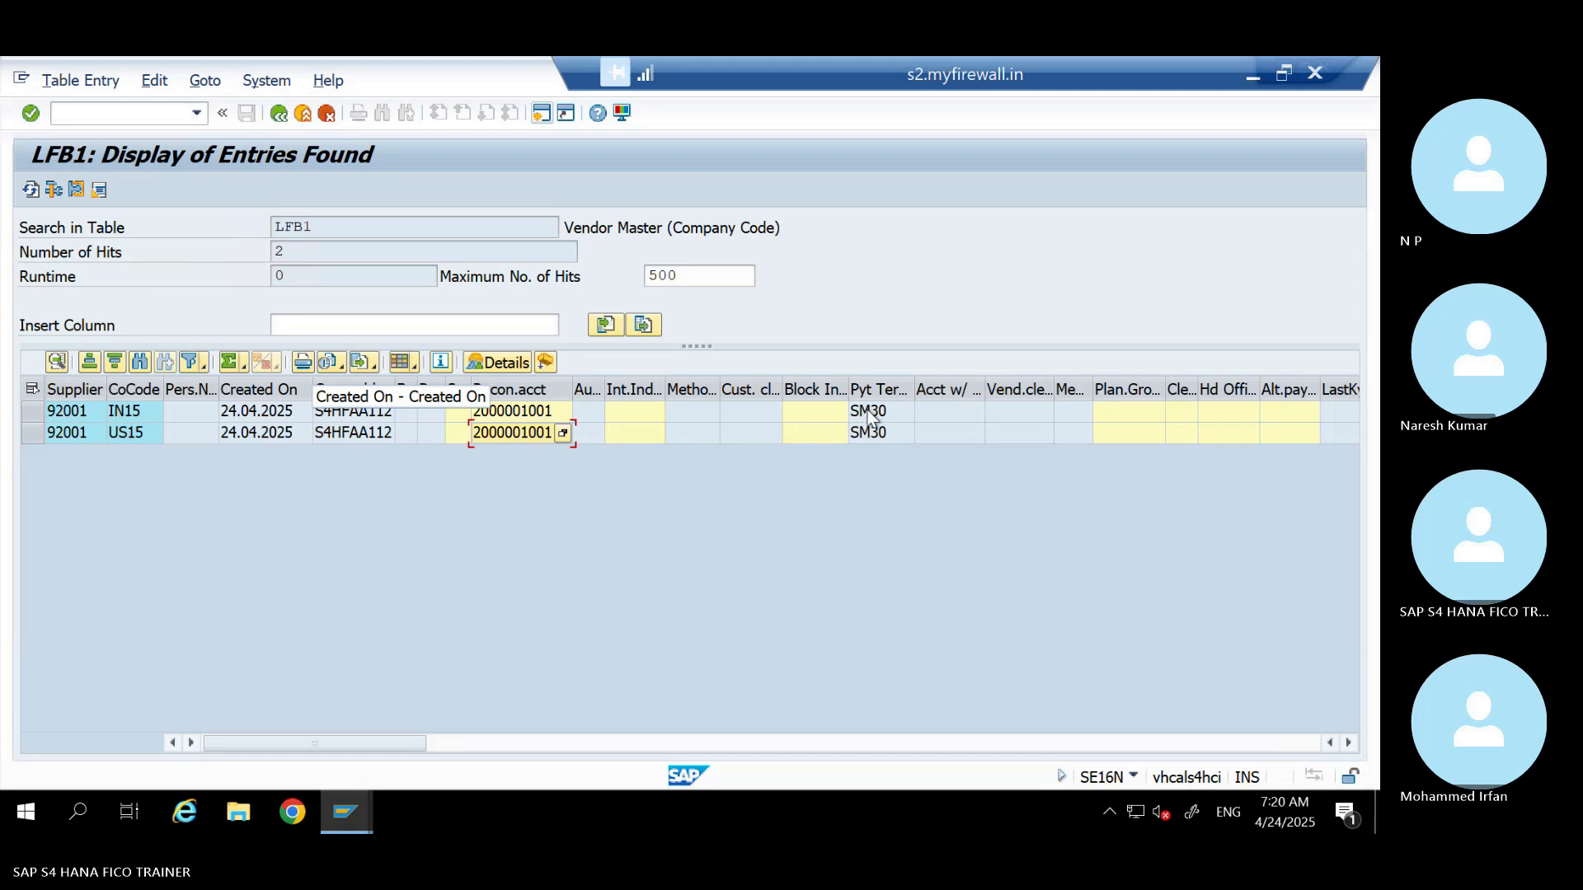
pyautogui.click(872, 442)
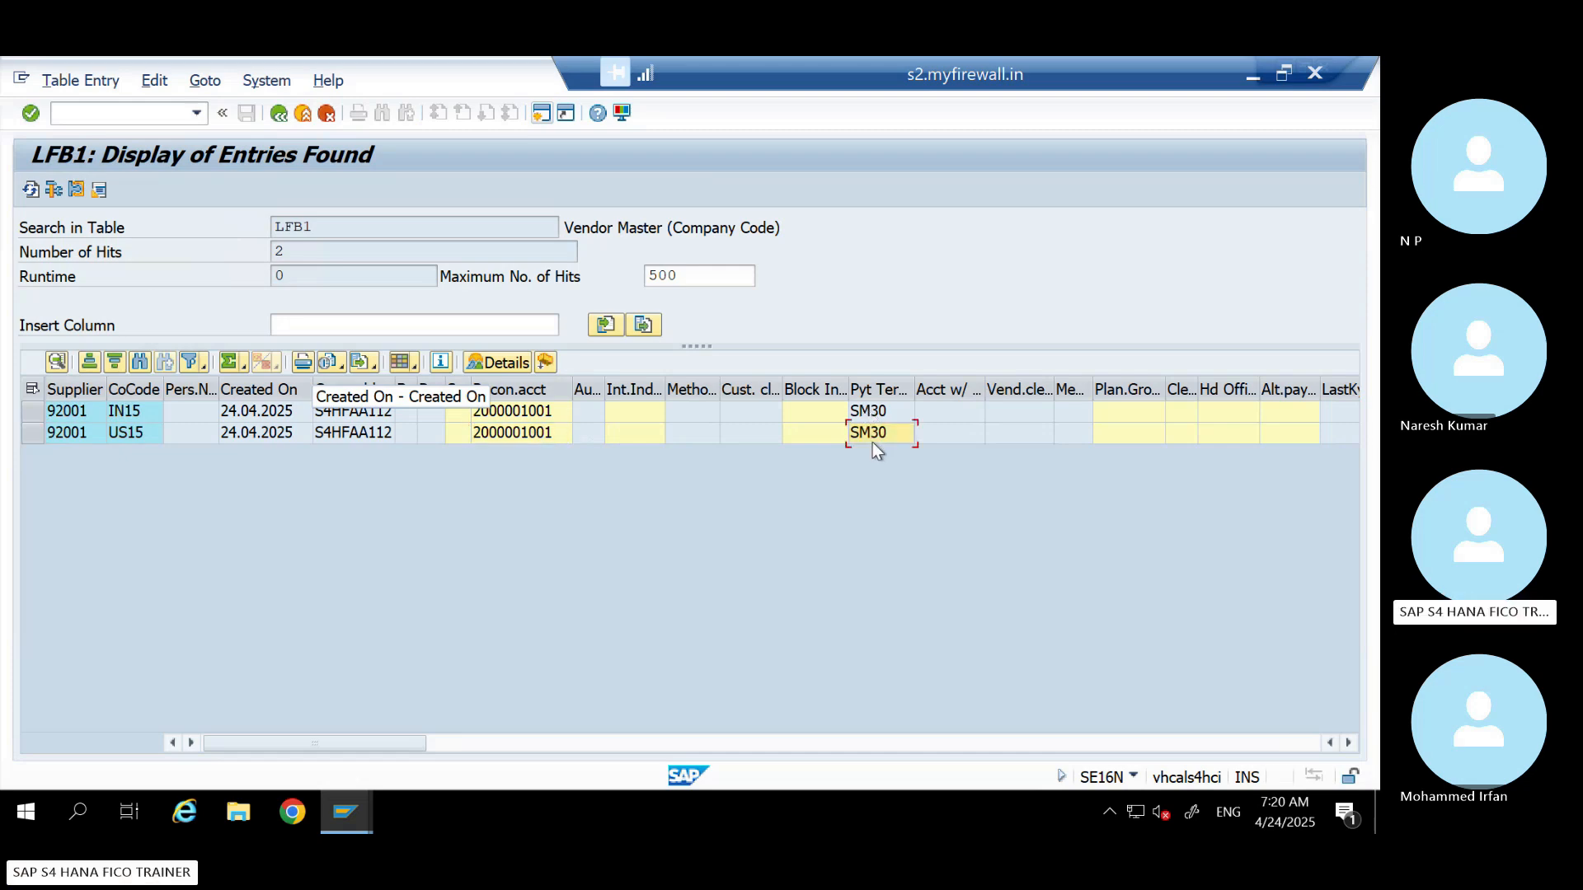
# Examine the remaining company code columns of Reliance Limited's LFB1 entries, from the payment terms through the assignment group
pyautogui.press('Right')
pyautogui.press('Right')
pyautogui.press('Right')
pyautogui.press('Right')
pyautogui.press('Right')
pyautogui.press('Right')
pyautogui.press('Right')
pyautogui.press('Right')
pyautogui.press('Right')
pyautogui.press('Right')
pyautogui.press('Right')
pyautogui.press('Right')
pyautogui.press('Right')
pyautogui.press('Right')
pyautogui.press('Right')
pyautogui.press('Right')
pyautogui.press('Right')
pyautogui.press('Right')
pyautogui.press('Right')
pyautogui.press('Right')
pyautogui.press('Right')
pyautogui.press('Right')
pyautogui.press('Right')
pyautogui.press('Right')
pyautogui.press('Right')
pyautogui.press('Right')
pyautogui.press('Right')
pyautogui.press('Right')
pyautogui.press('Right')
pyautogui.press('Right')
pyautogui.press('Right')
pyautogui.press('Right')
pyautogui.press('Right')
pyautogui.press('Right')
pyautogui.press('Right')
pyautogui.press('Right')
pyautogui.press('Right')
pyautogui.press('Right')
pyautogui.press('Right')
pyautogui.press('Right')
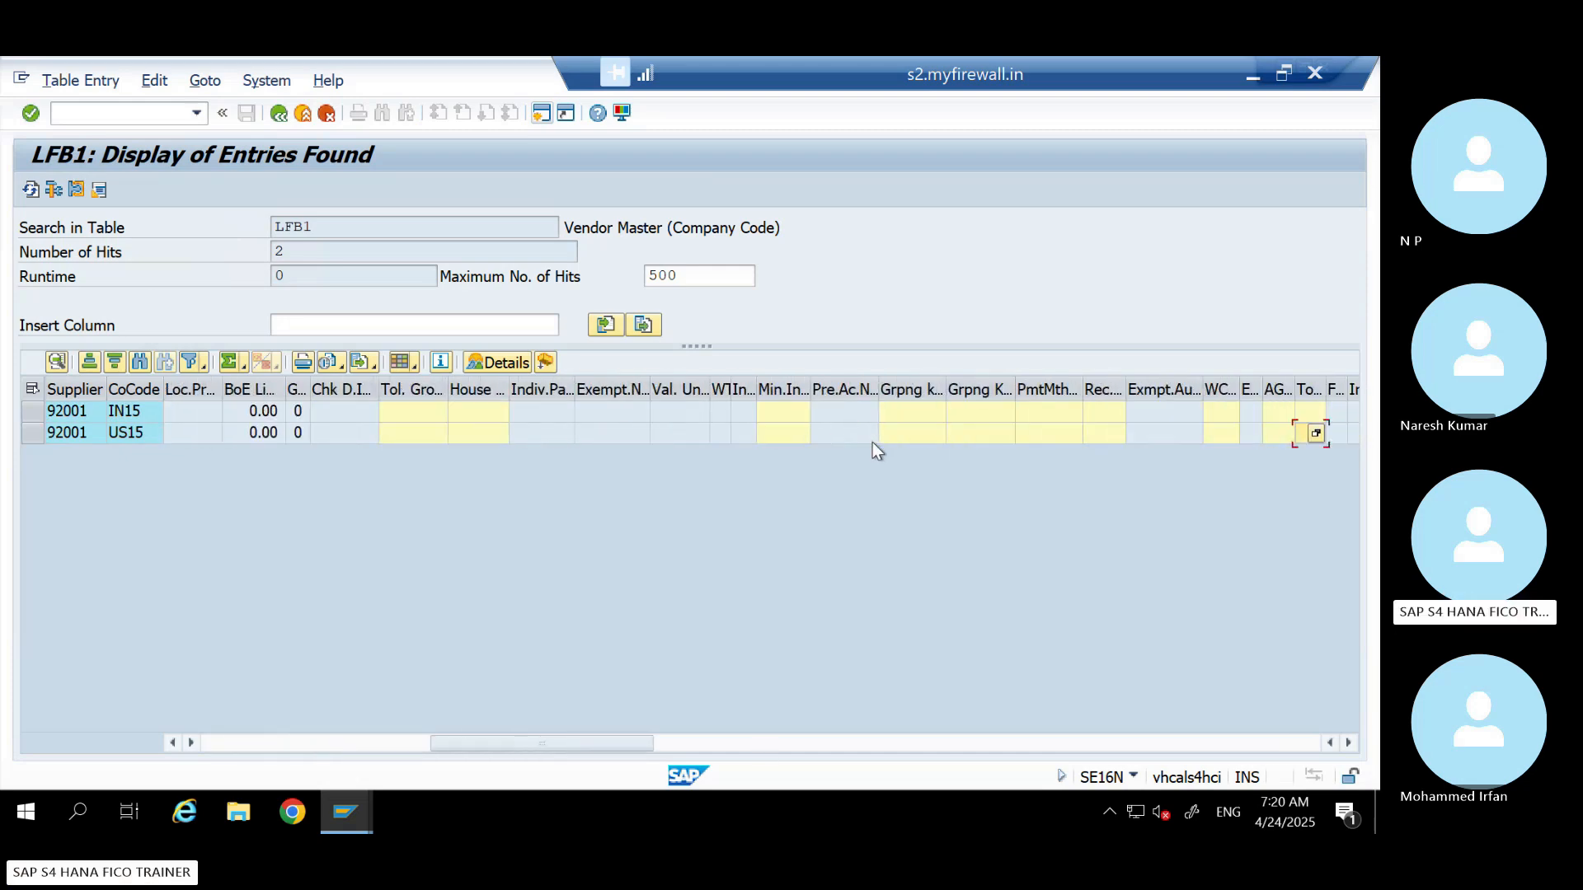
pyautogui.press('Right')
pyautogui.press('Right')
pyautogui.press('Right')
pyautogui.press('Right')
pyautogui.press('Right')
pyautogui.press('Right')
pyautogui.press('Right')
pyautogui.press('Right')
pyautogui.press('Right')
pyautogui.press('Right')
pyautogui.press('Right')
pyautogui.press('Right')
pyautogui.press('Right')
pyautogui.press('Right')
pyautogui.press('Right')
pyautogui.press('Right')
pyautogui.press('Right')
pyautogui.press('Right')
pyautogui.press('Right')
pyautogui.press('Right')
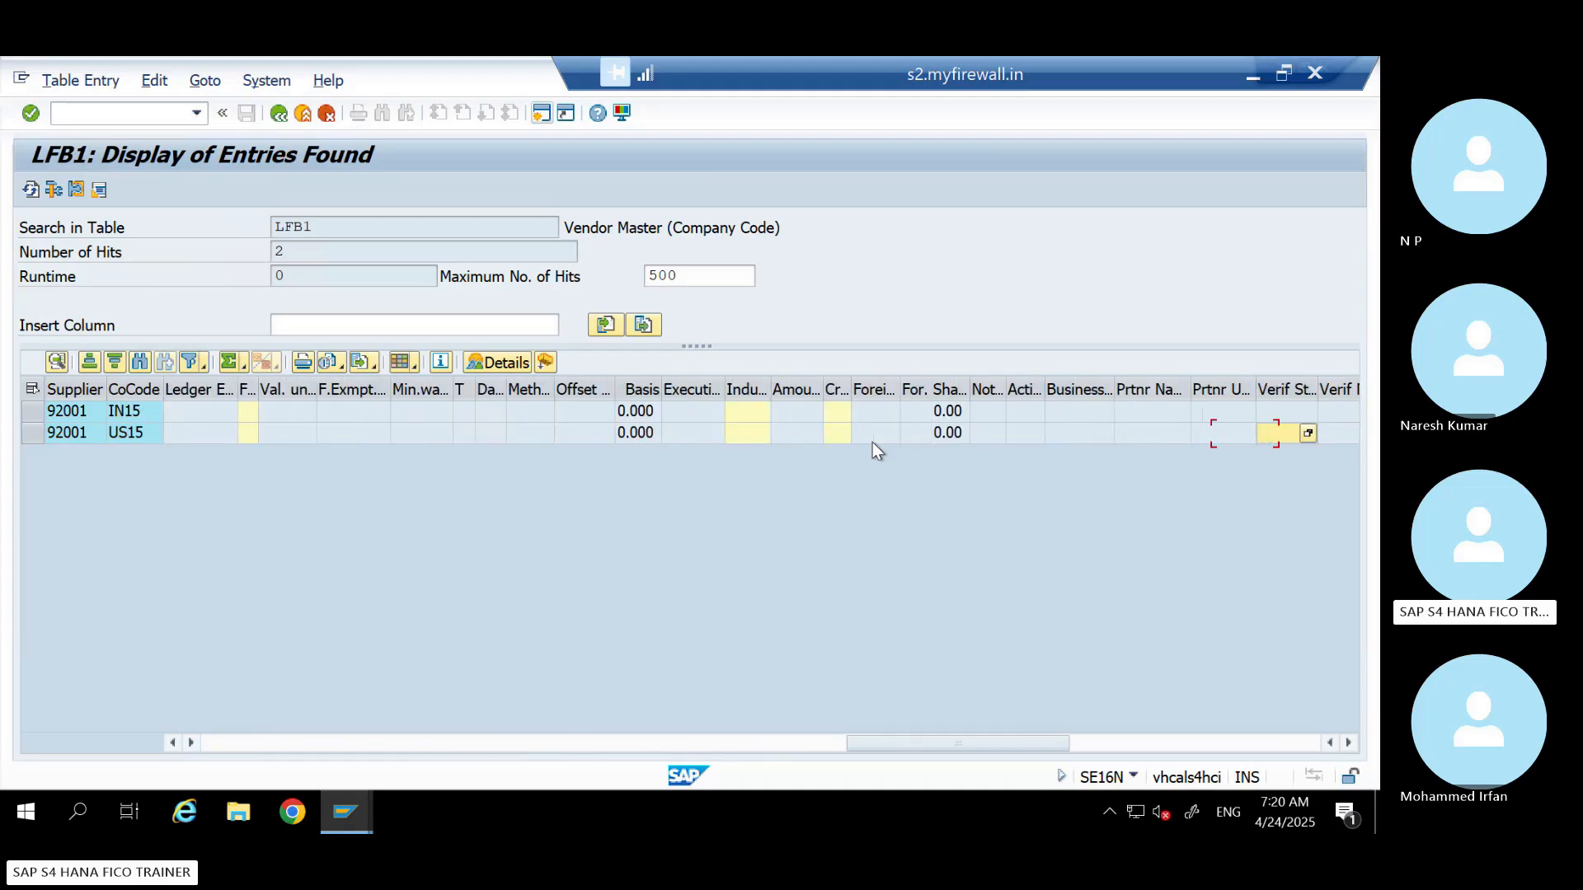
pyautogui.press('Right')
pyautogui.press('Right')
pyautogui.press('Right')
pyautogui.press('Right')
pyautogui.press('Right')
pyautogui.press('Right')
pyautogui.press('Right')
pyautogui.press('Right')
pyautogui.press('Right')
pyautogui.press('Right')
pyautogui.press('Right')
pyautogui.press('Right')
pyautogui.press('Right')
pyautogui.press('Right')
pyautogui.press('Right')
pyautogui.press('Right')
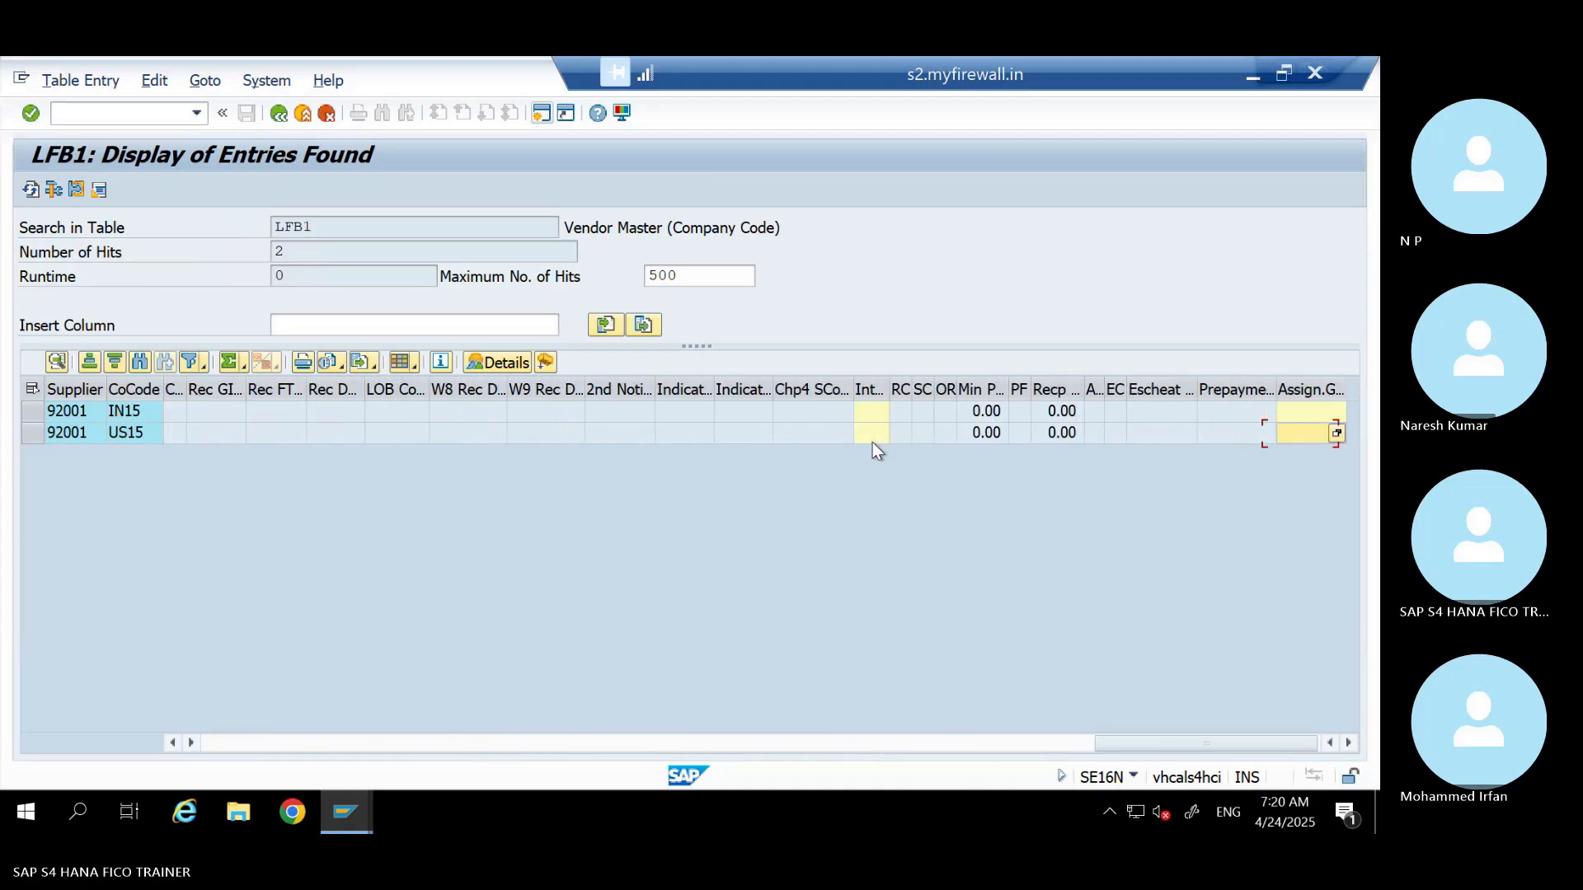